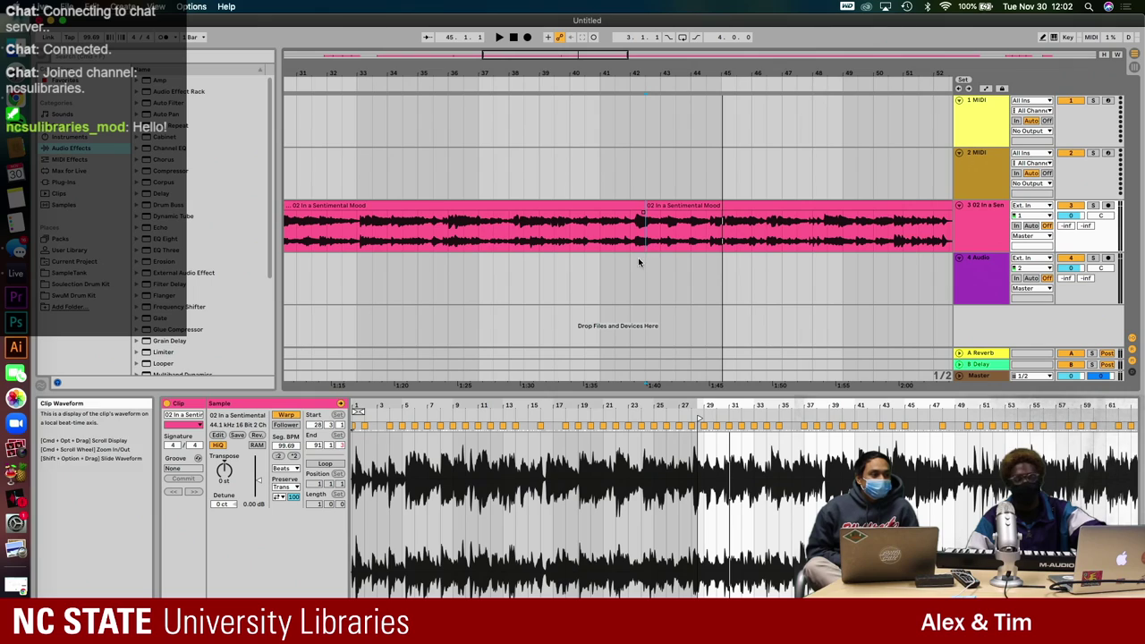
- Switch from the Ableton Live arrangement to the Chrome browser window
scroll(625, 271, left, 5)
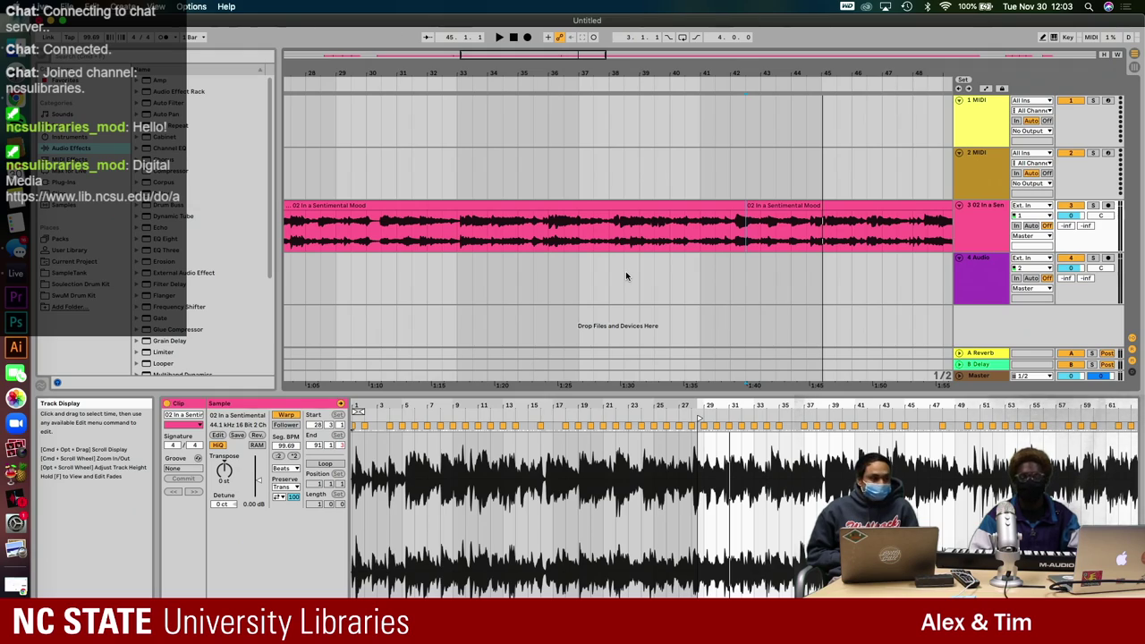
key(ctrl+Up)
click(625, 271)
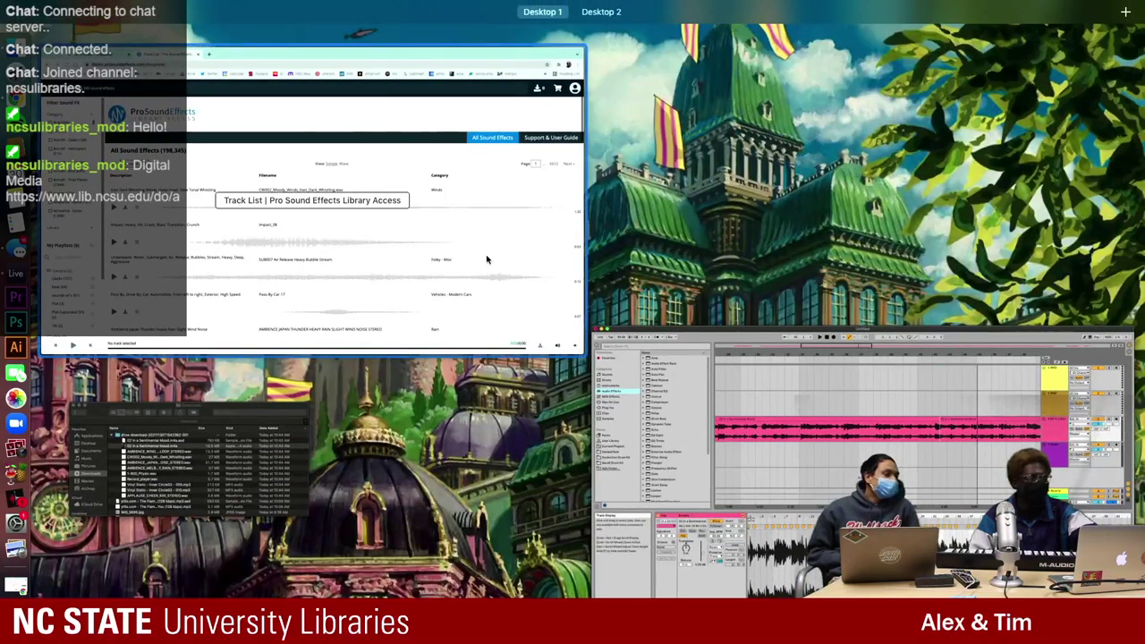
click(47, 52)
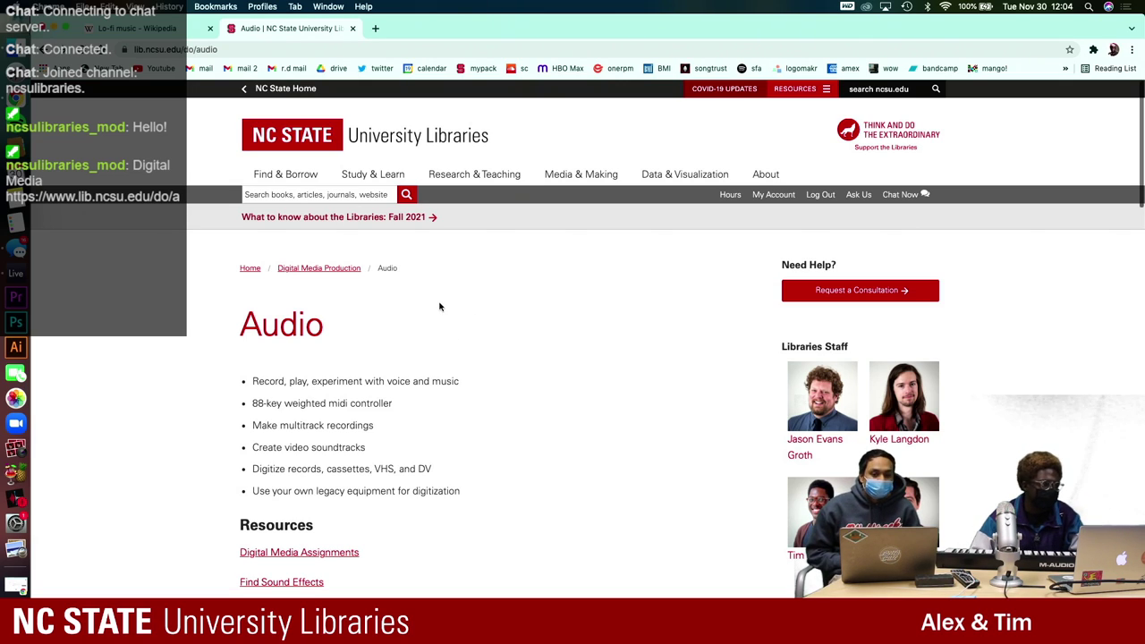
- Open the Find Sound Effects resource from the NC State University Libraries Audio page
scroll(439, 307, down, 1)
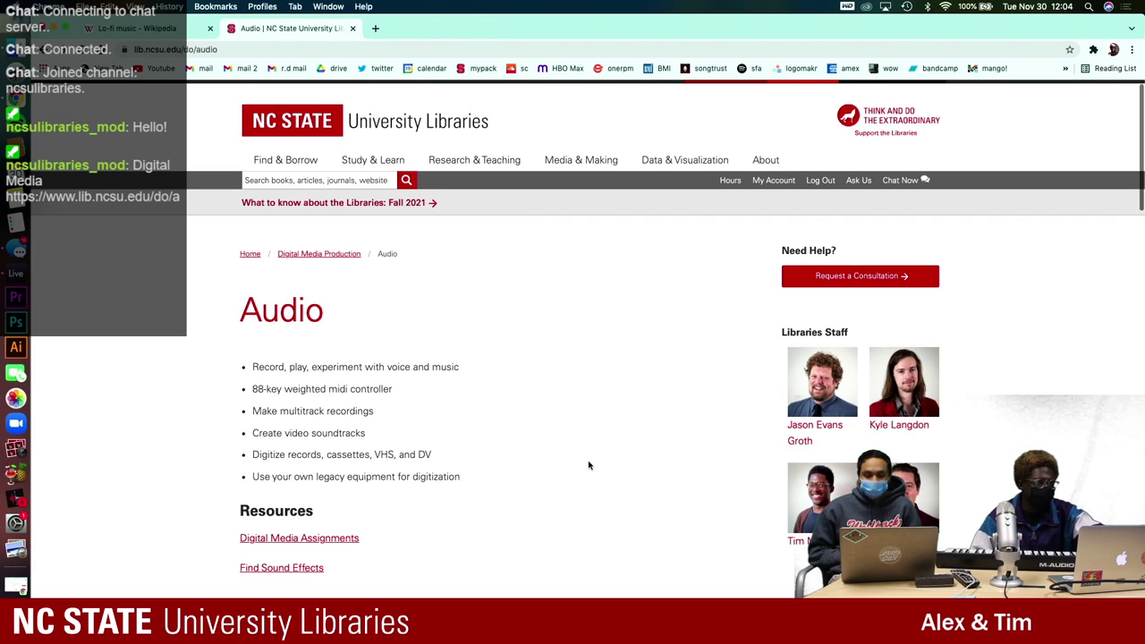
scroll(589, 465, down, 3)
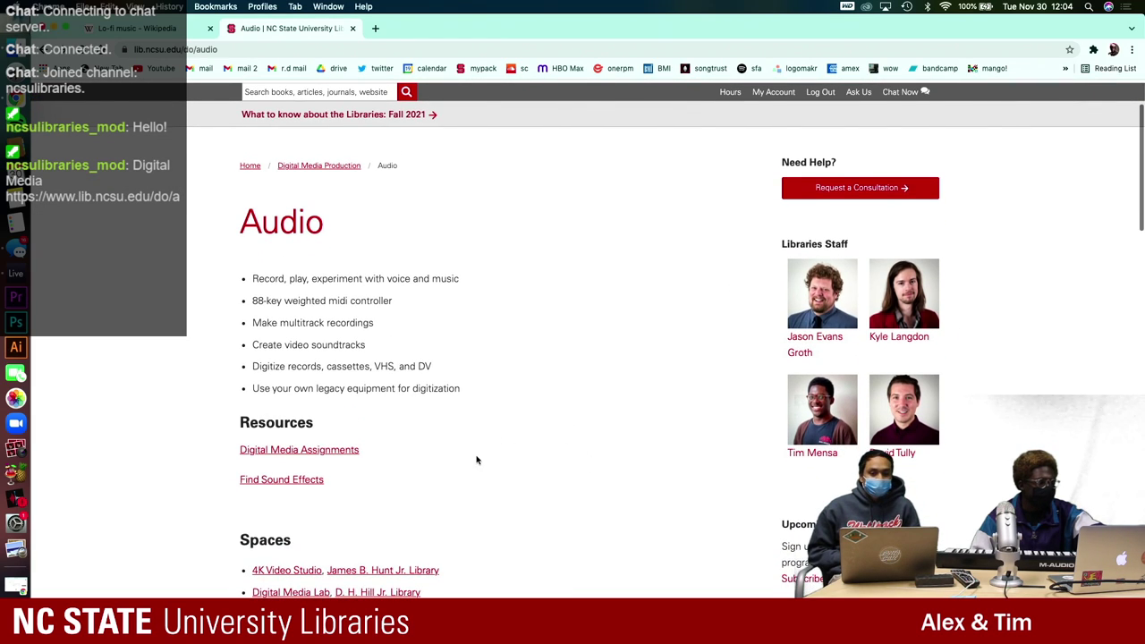
scroll(475, 459, down, 1)
scroll(323, 400, down, 1)
scroll(362, 474, down, 1)
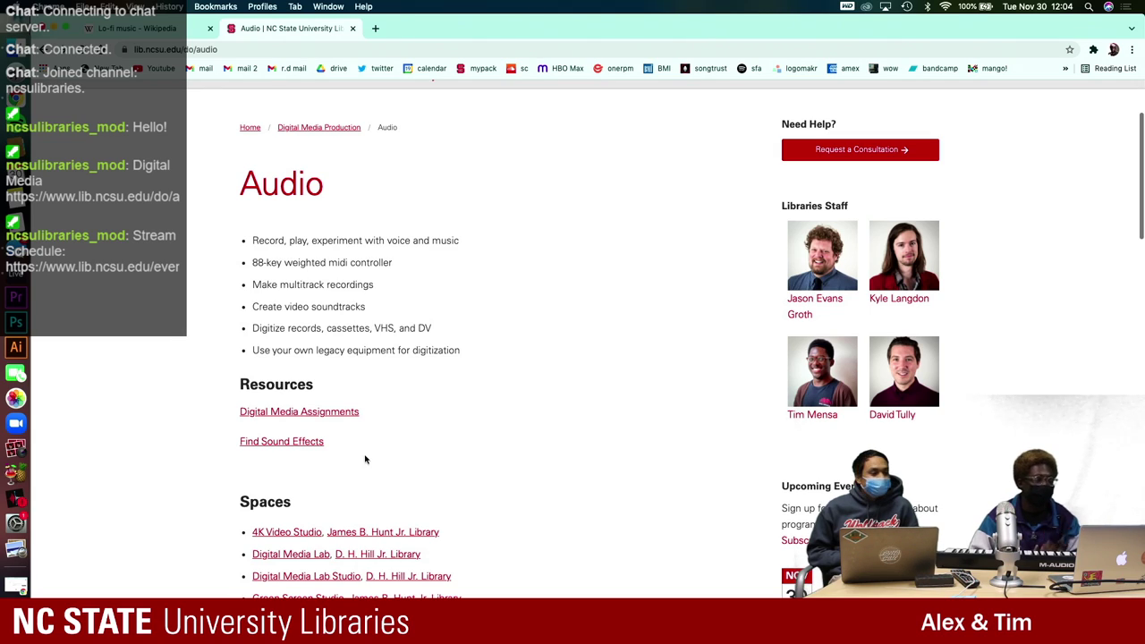
click(294, 445)
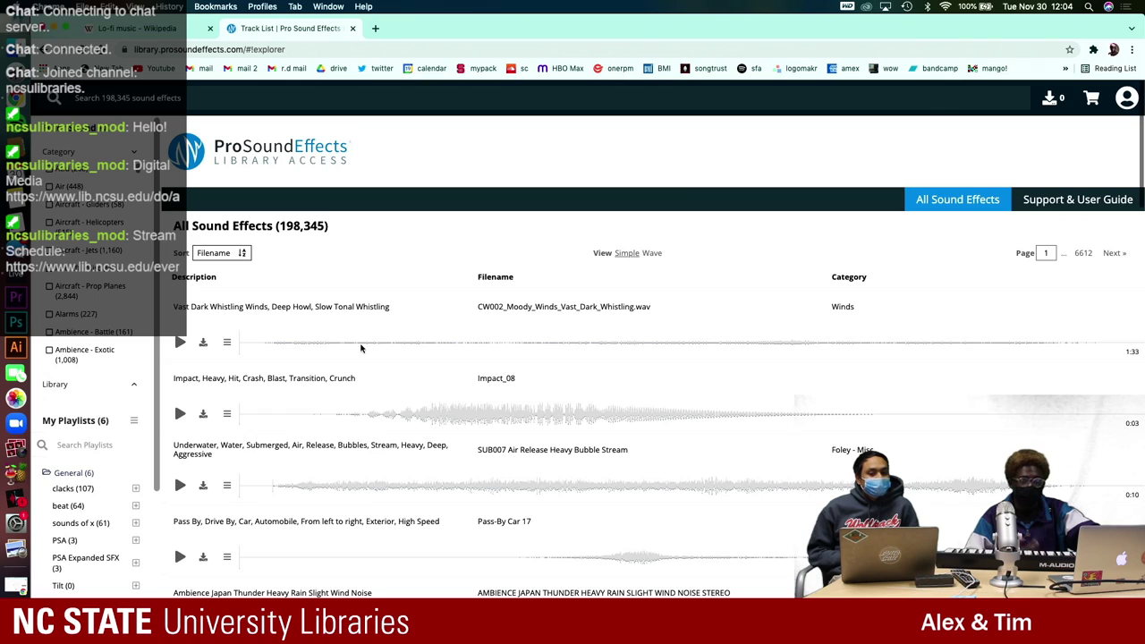
- Look through the first page of the All Sound Effects list in the Pro Sound Effects library
scroll(265, 364, down, 2)
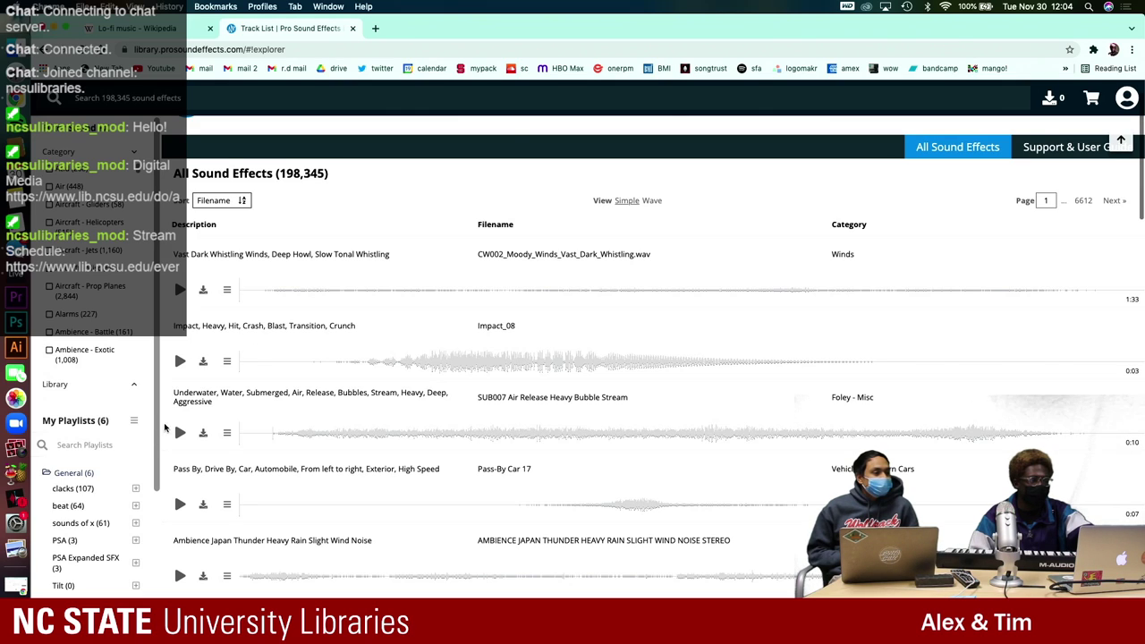
scroll(179, 433, down, 10)
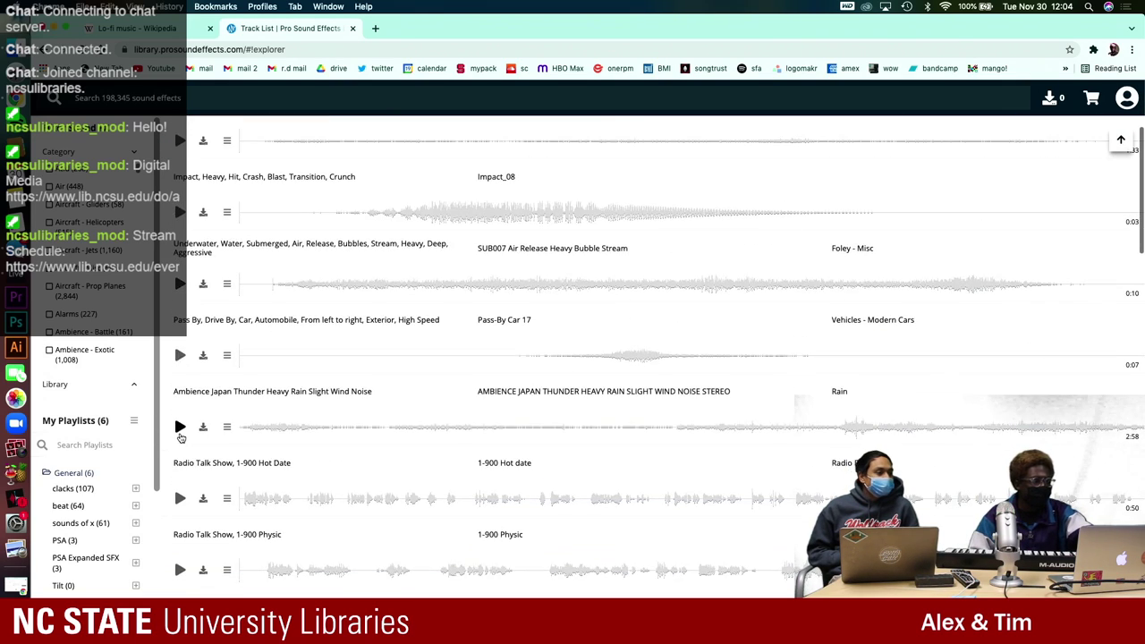
scroll(179, 437, down, 2)
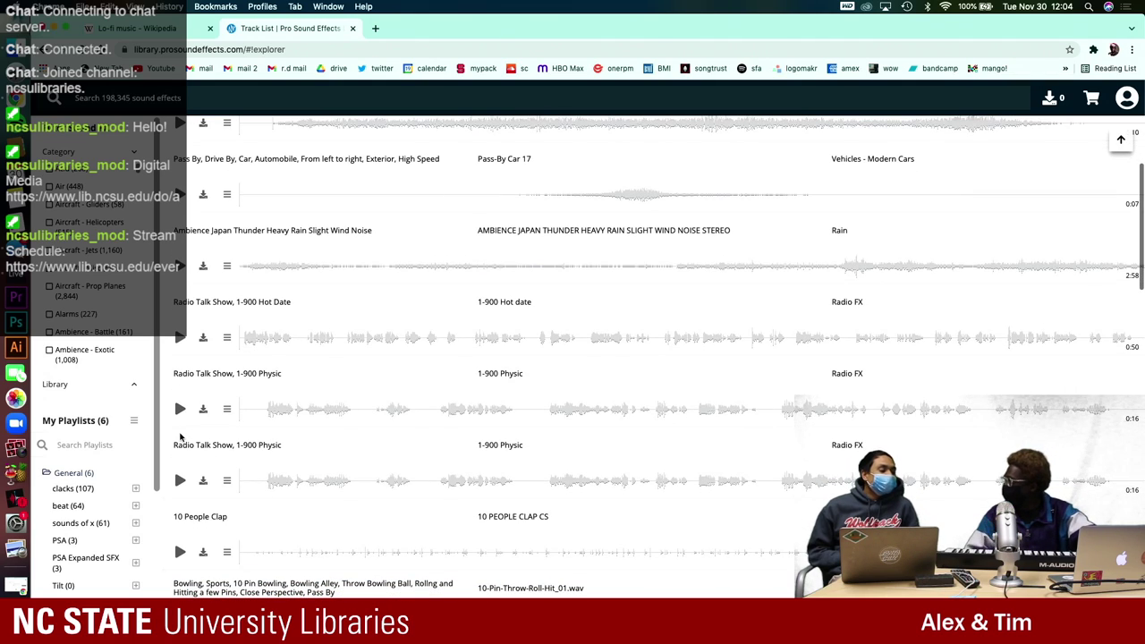
scroll(179, 436, down, 2)
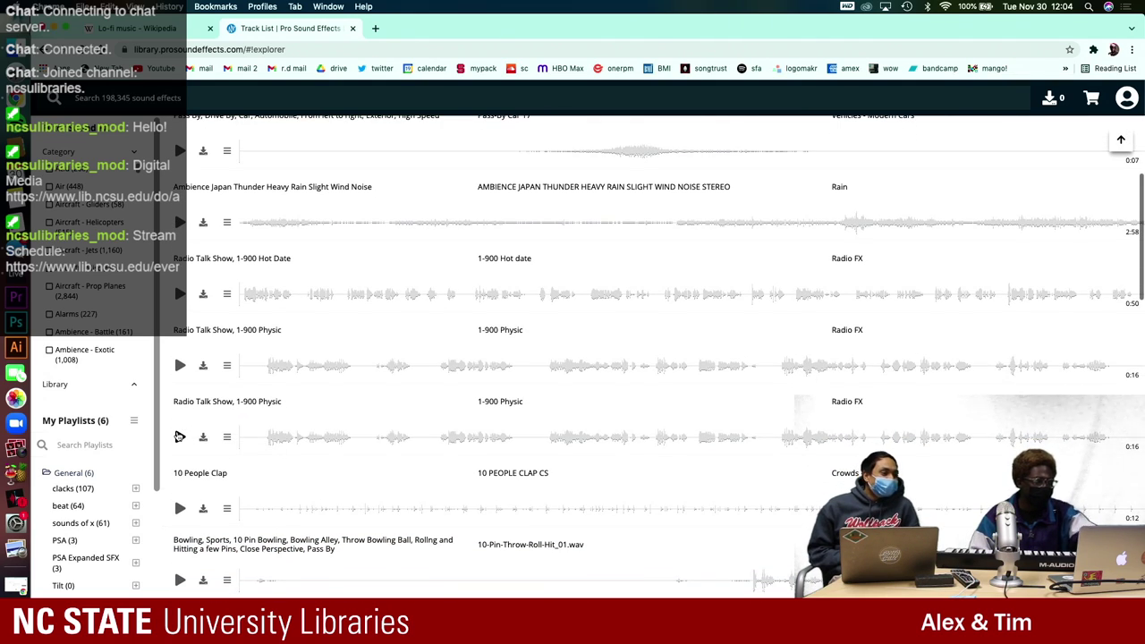
scroll(179, 435, down, 5)
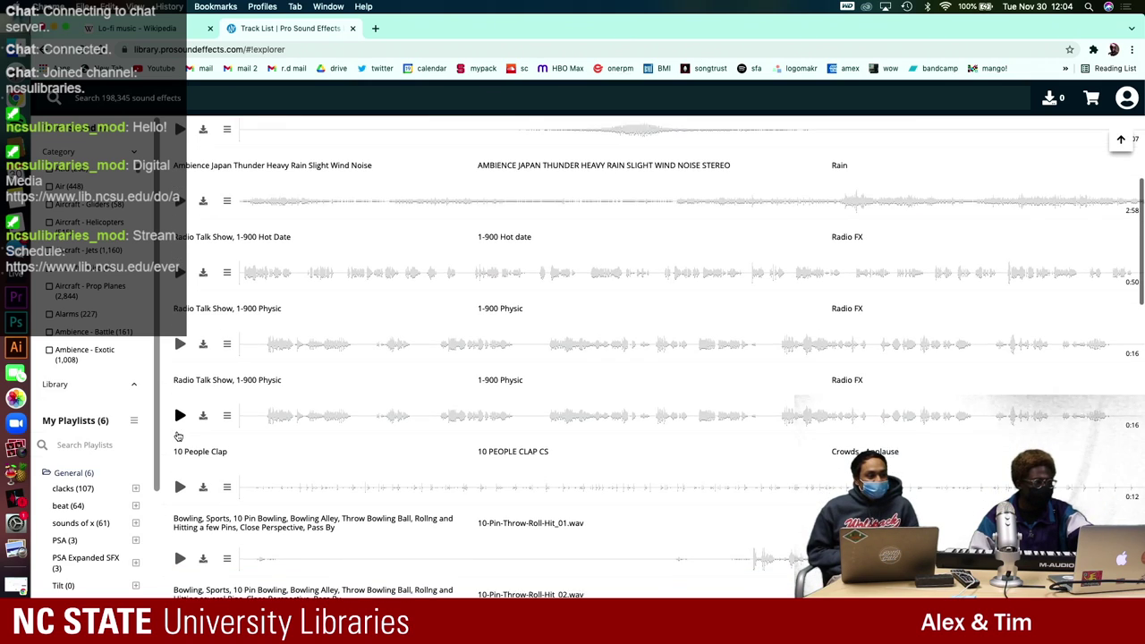
scroll(178, 436, down, 5)
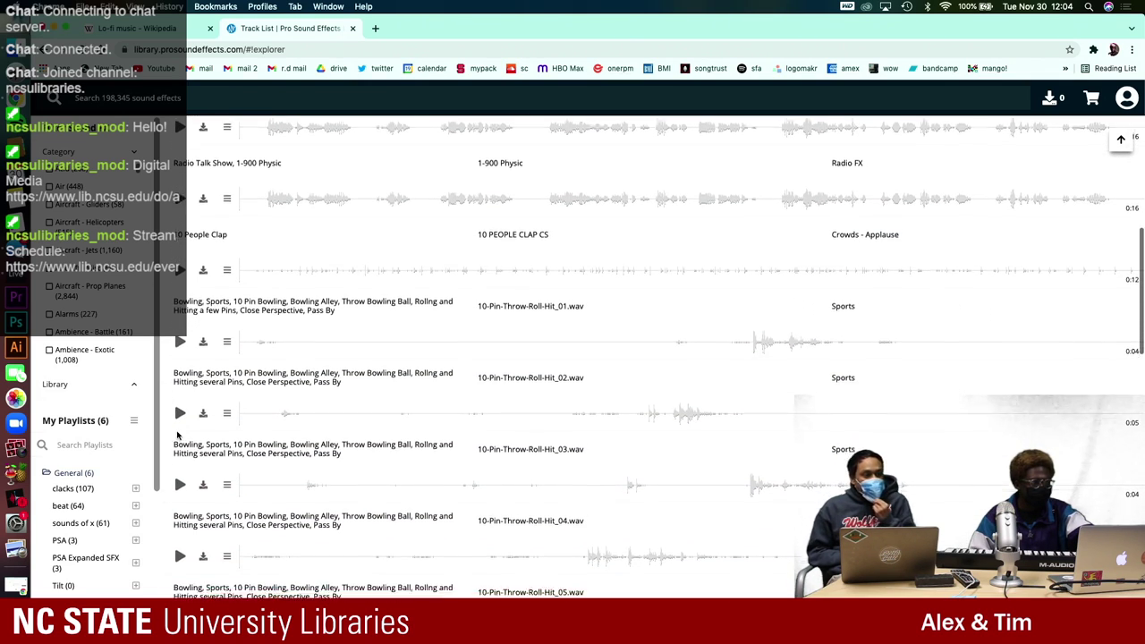
scroll(178, 433, down, 2)
scroll(183, 418, down, 5)
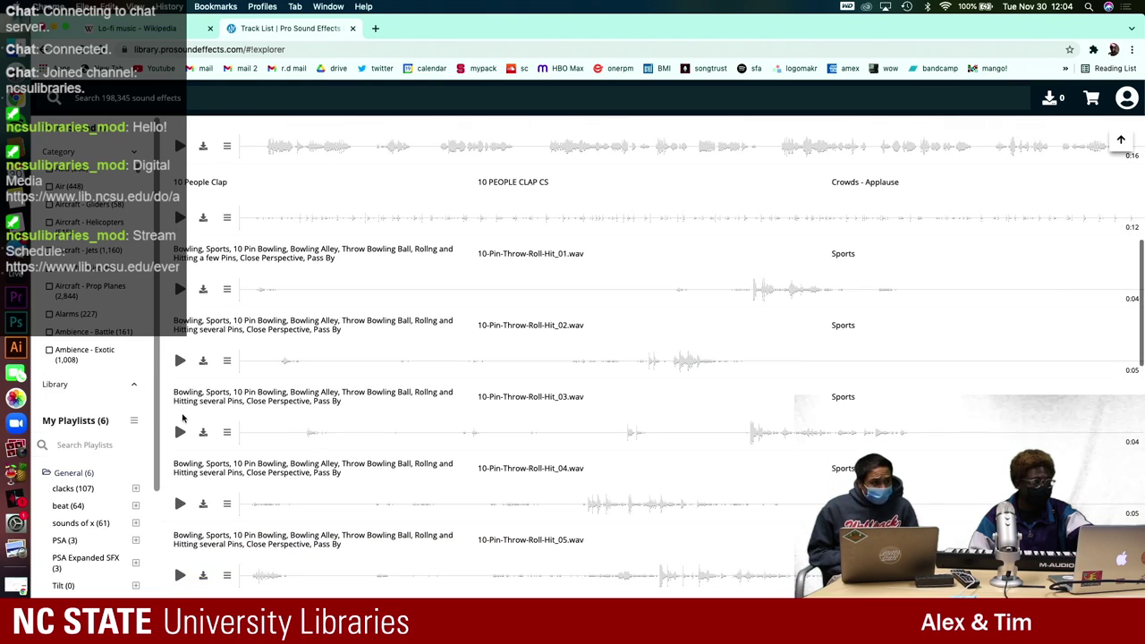
scroll(182, 418, down, 4)
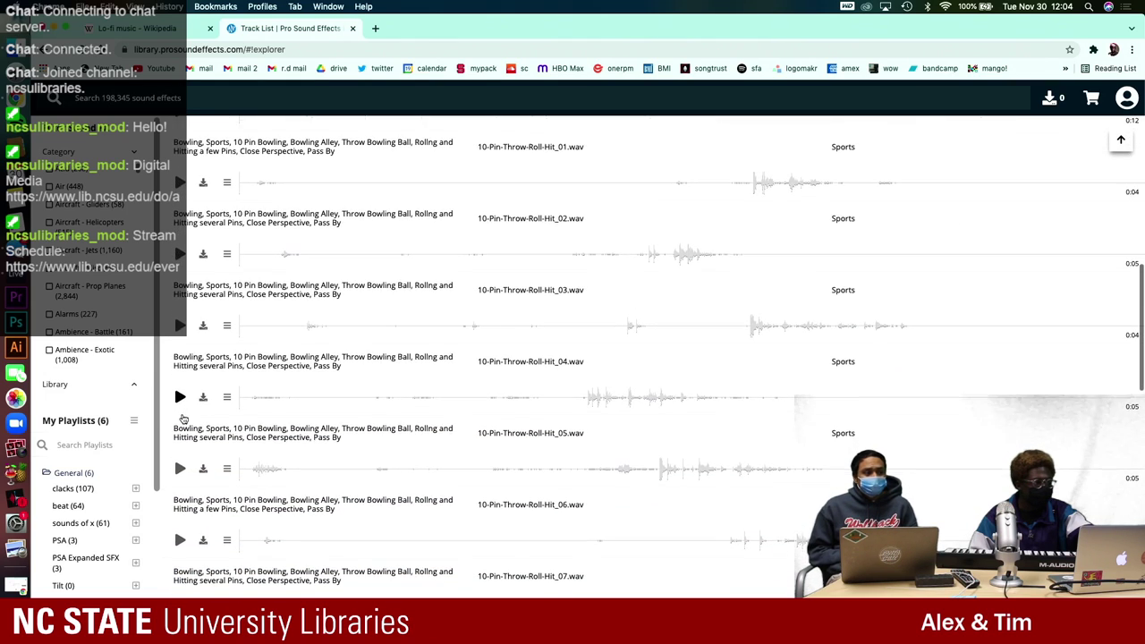
scroll(183, 418, down, 3)
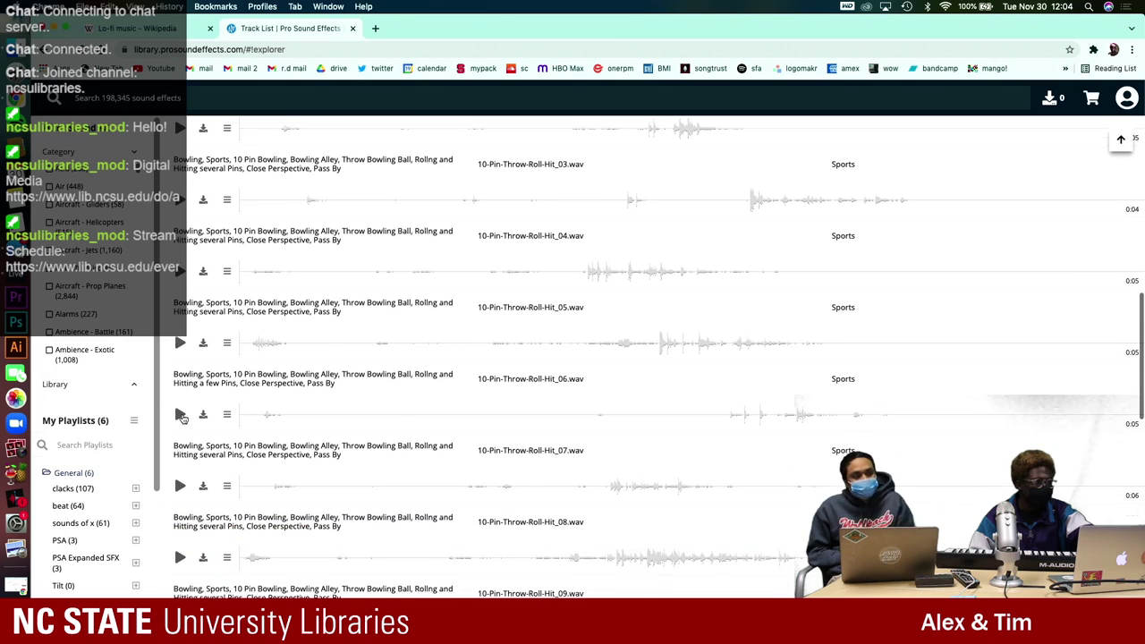
scroll(210, 420, down, 8)
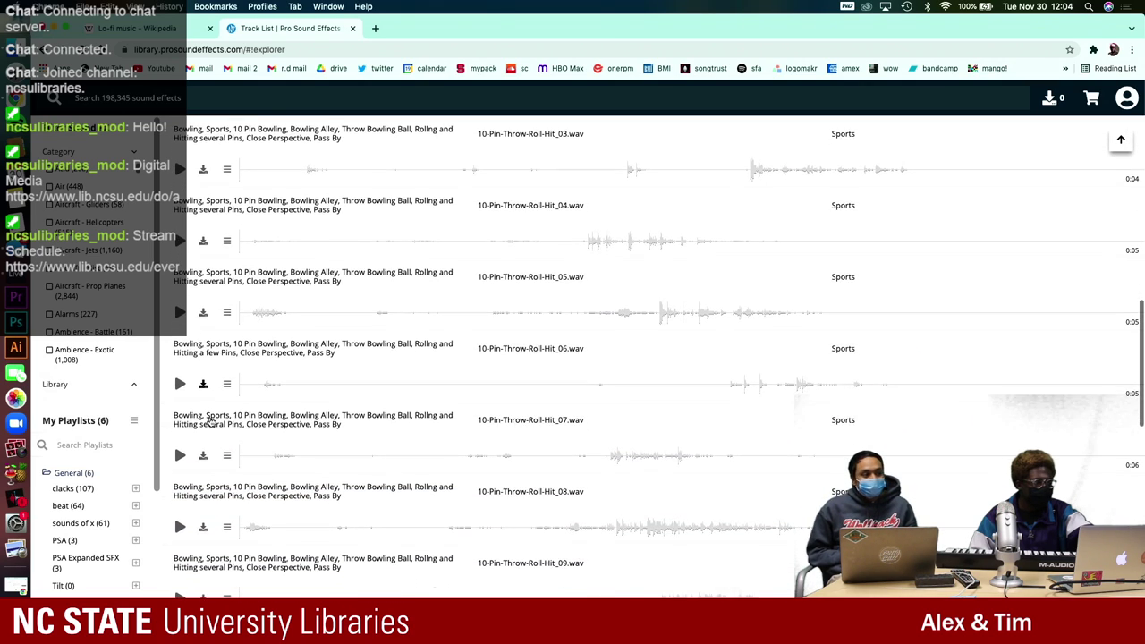
scroll(210, 420, down, 8)
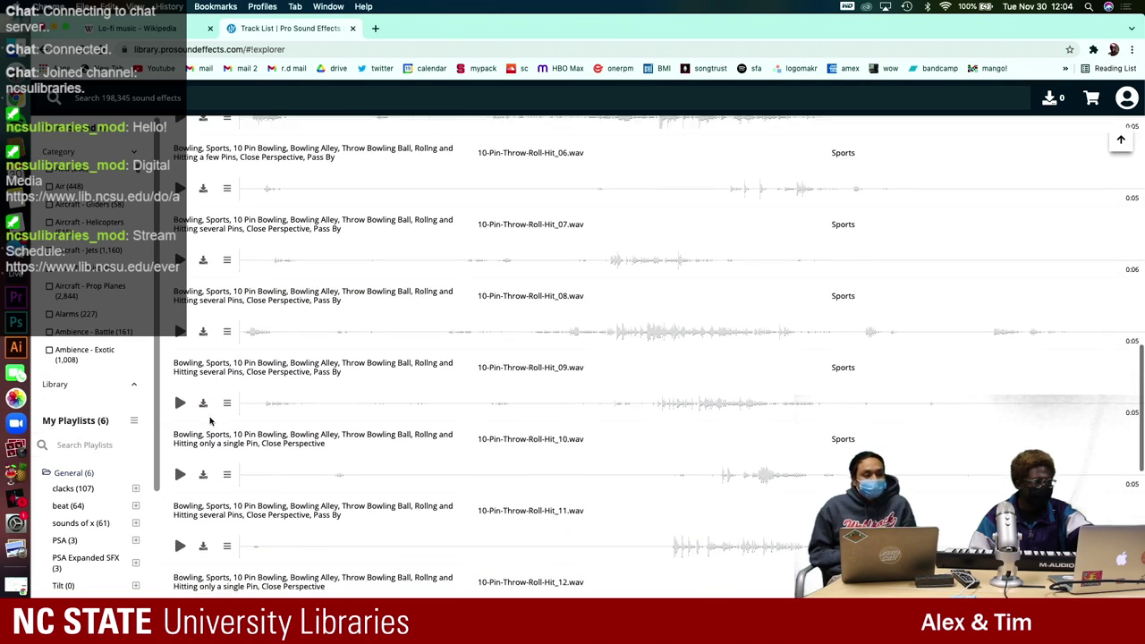
scroll(210, 420, down, 1)
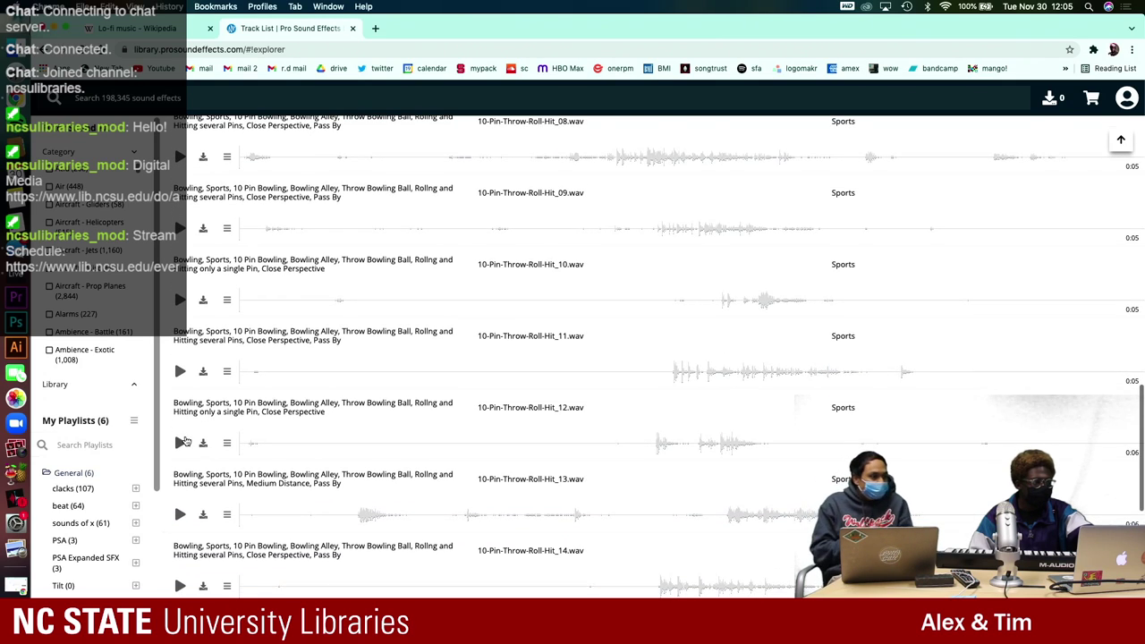
- Preview the 10-Pin-Throw-Roll-Hit_12.wav, 10-Pin-Throw-Roll-Hit_13.wav and Impact_08 sound effects
click(179, 442)
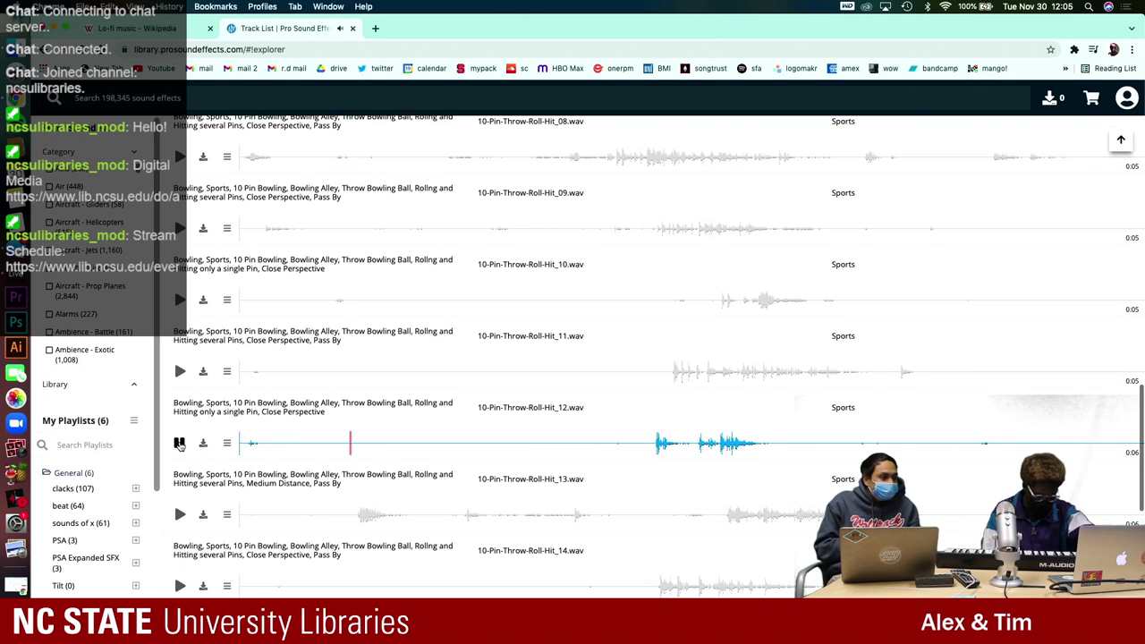
click(178, 515)
scroll(182, 517, down, 5)
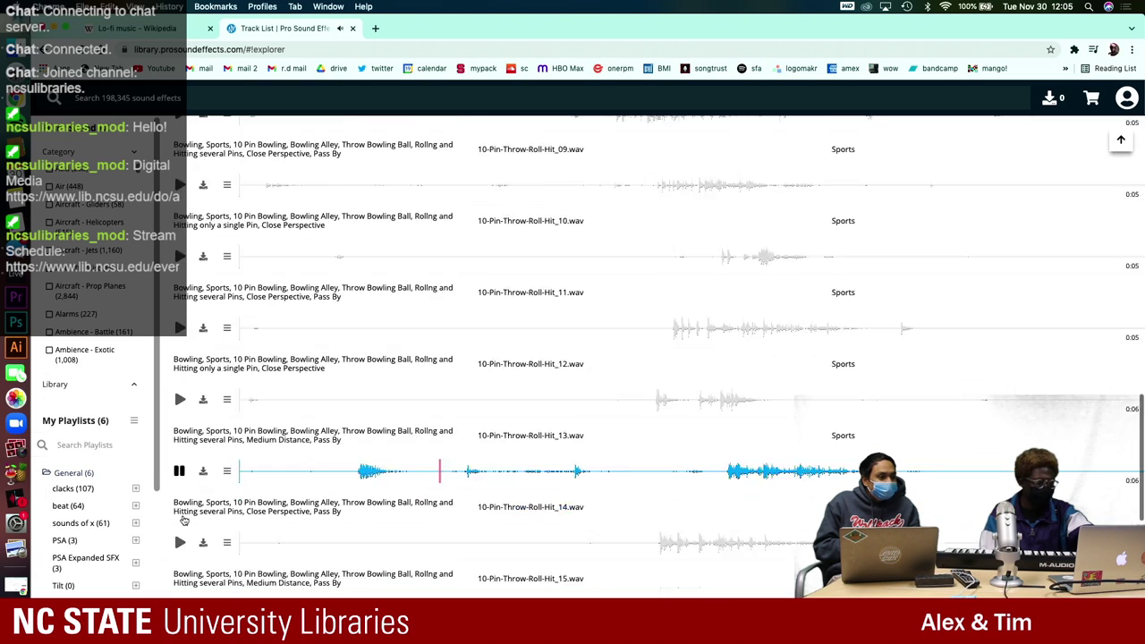
scroll(181, 514, down, 2)
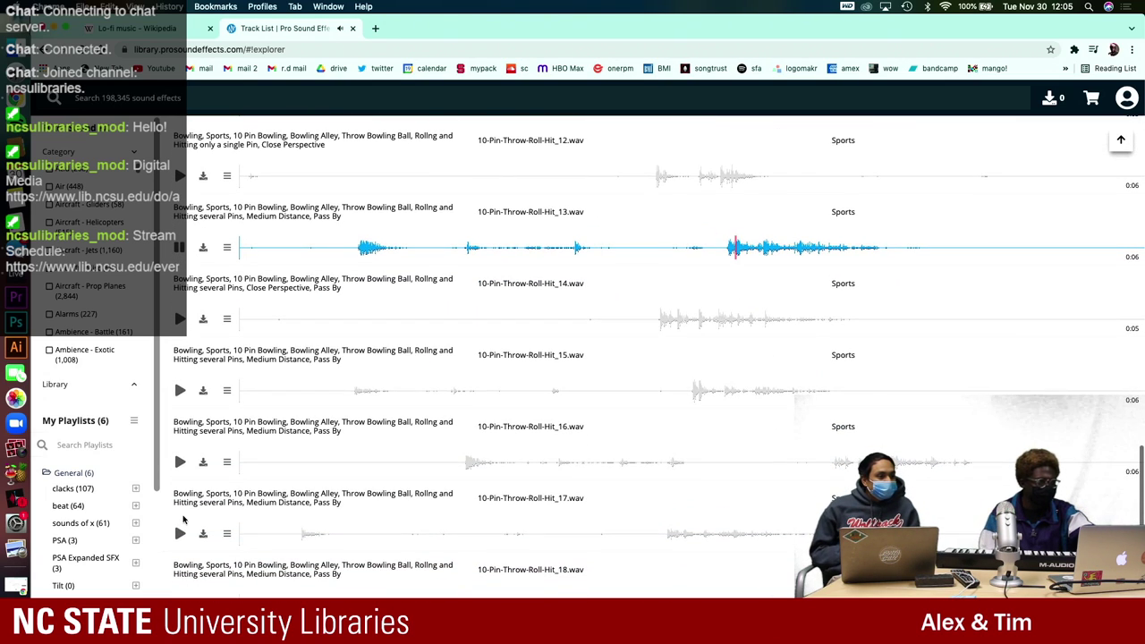
scroll(181, 492, down, 3)
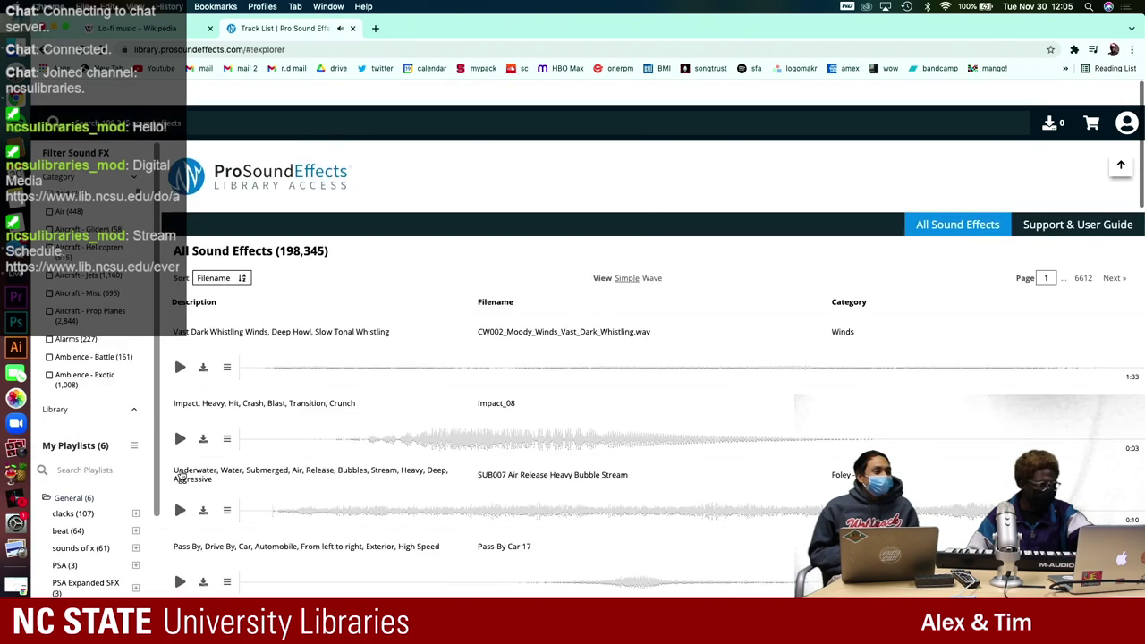
click(179, 414)
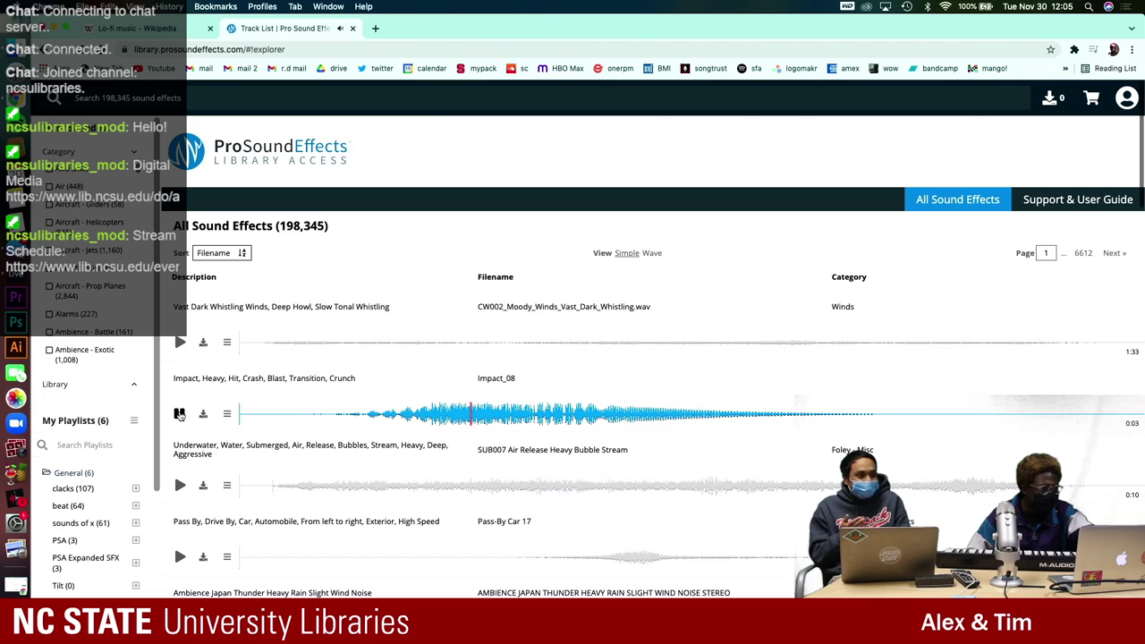
scroll(181, 462, down, 2)
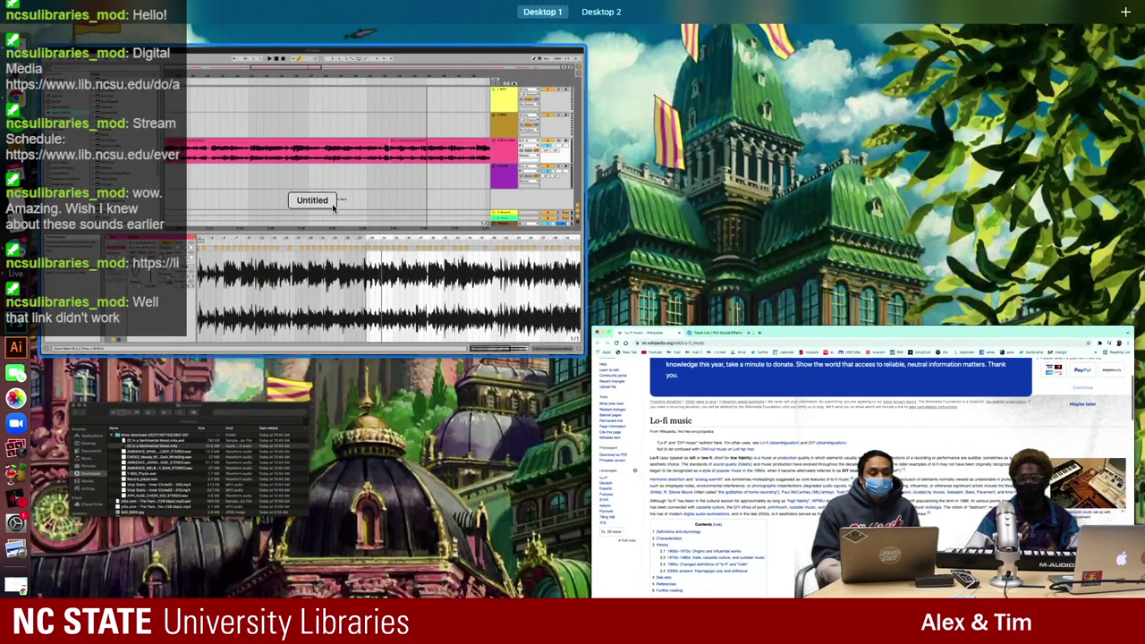
- Switch back to the Ableton Live set and bring up the short sample clips starting at bar 7 of the arrangement
click(379, 269)
key(super+z)
key(super+z)
key(super+z)
key(super+z)
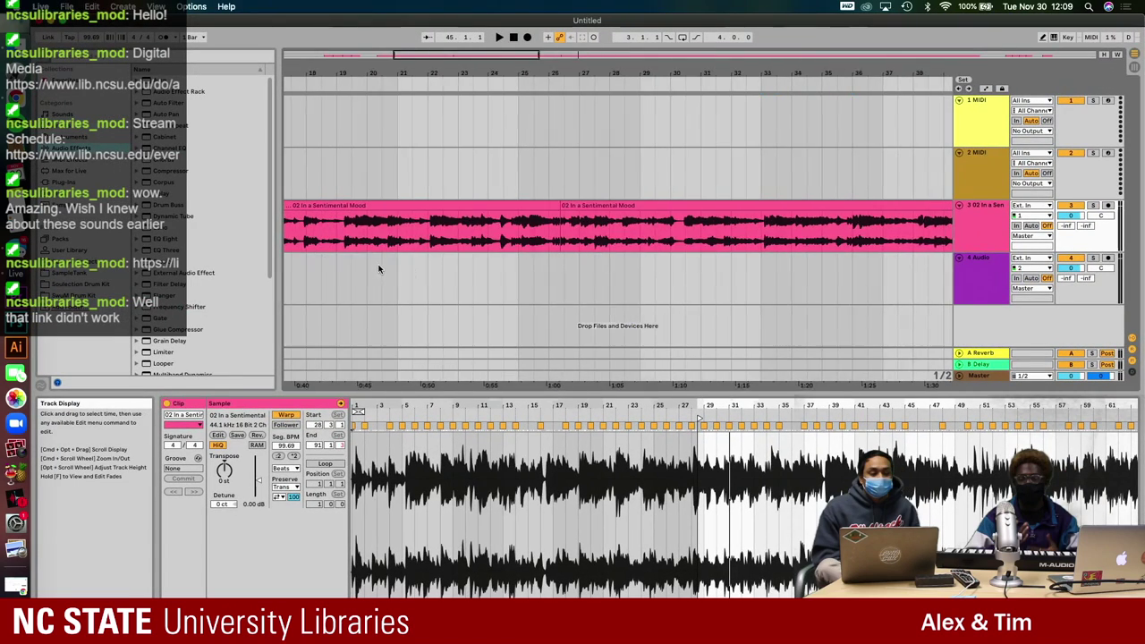
scroll(378, 268, left, 3)
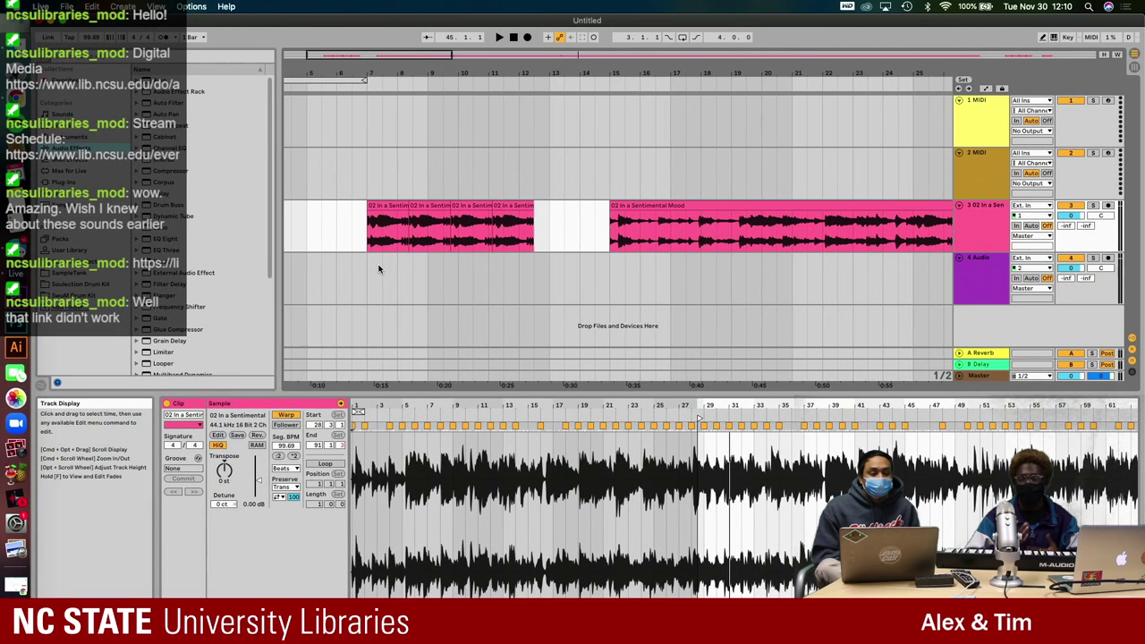
scroll(378, 268, left, 3)
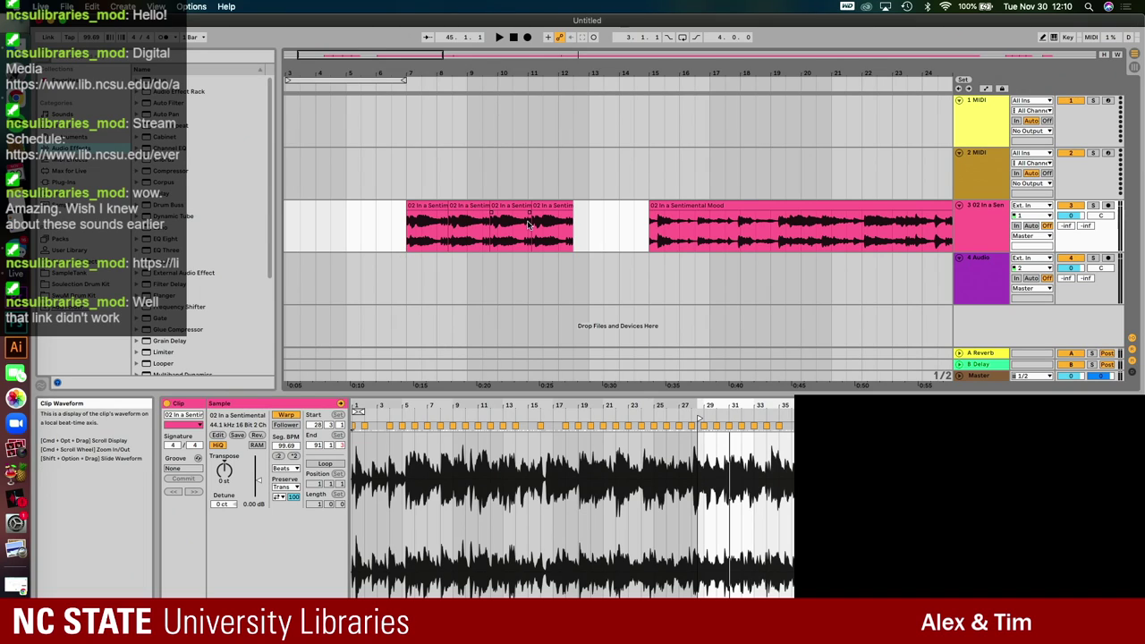
- Inspect the last short clip and the long clip starting at bar 15 on track 3, and select the 4 Audio track
click(570, 206)
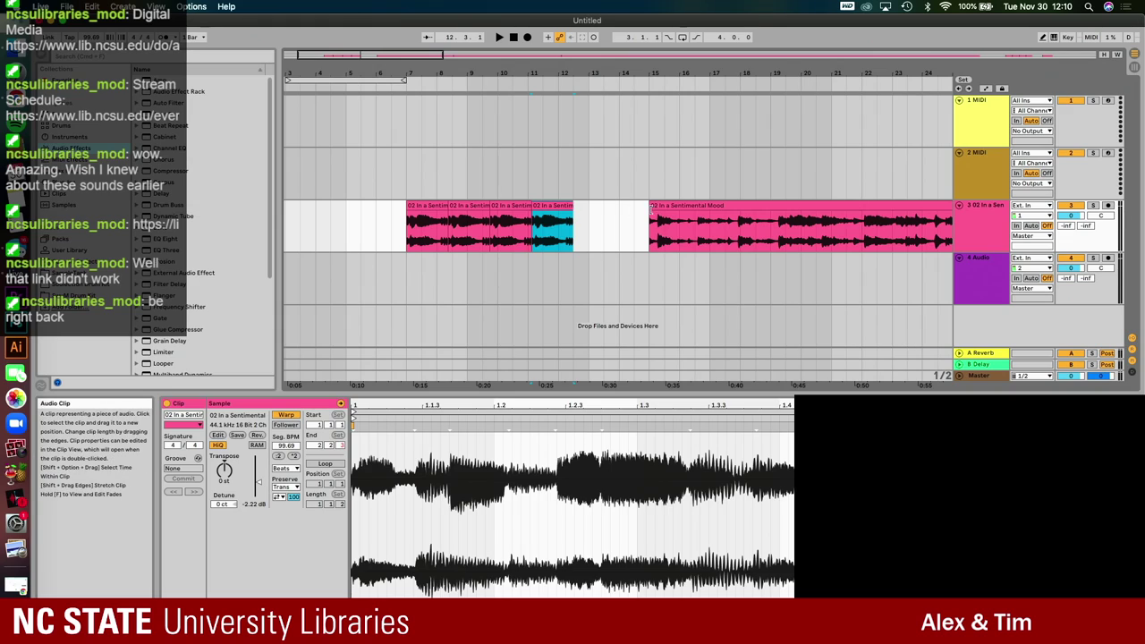
scroll(626, 215, right, 3)
click(574, 236)
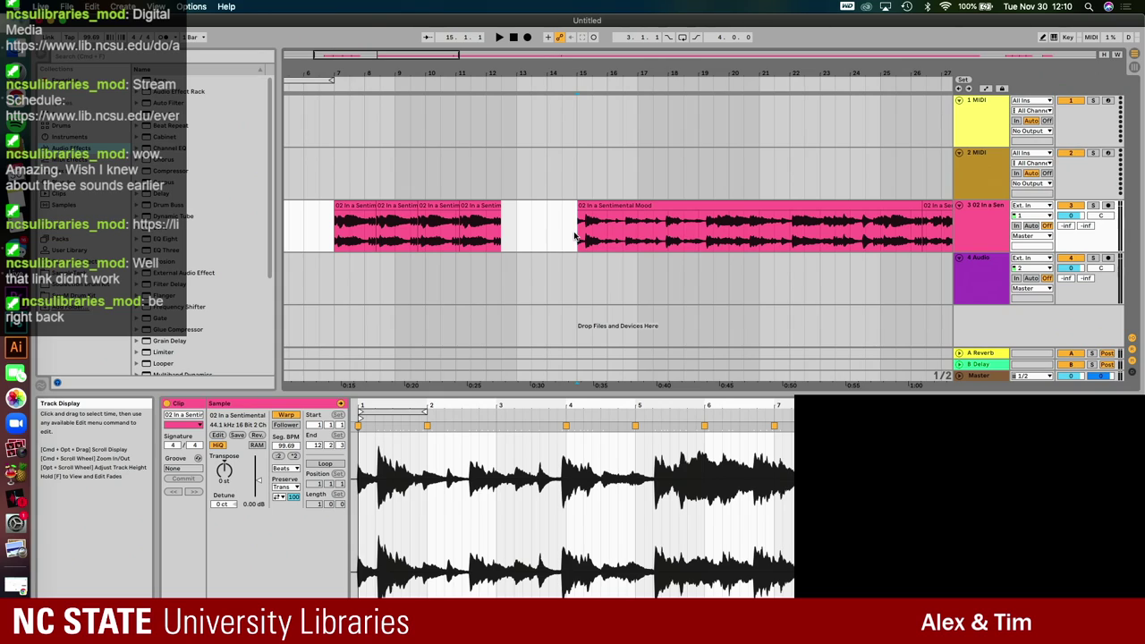
scroll(555, 241, left, 1)
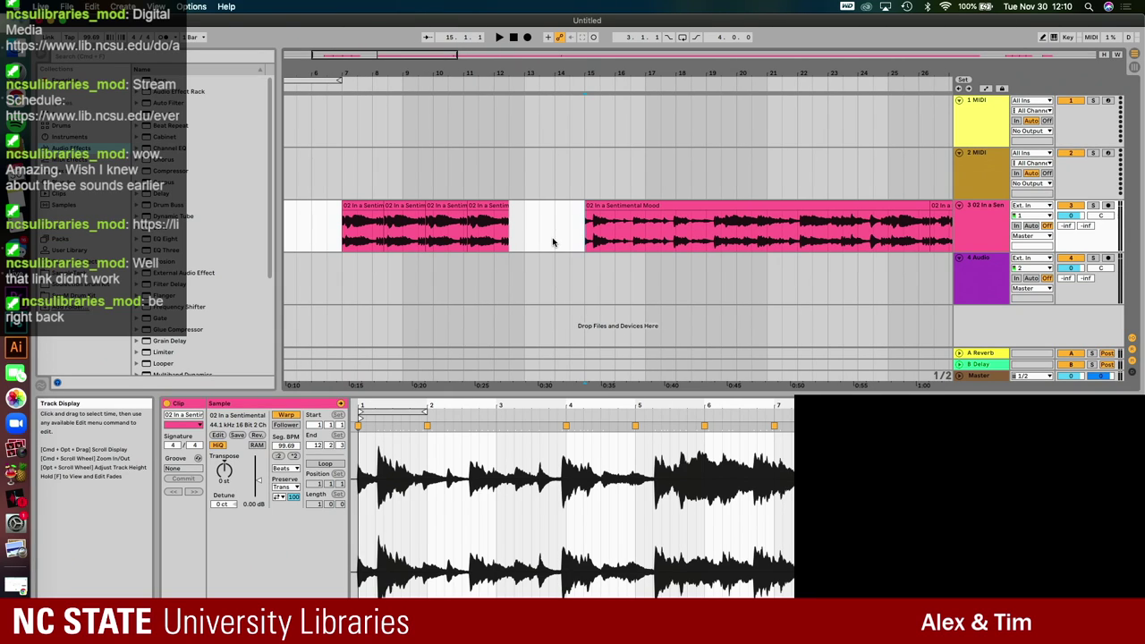
click(921, 291)
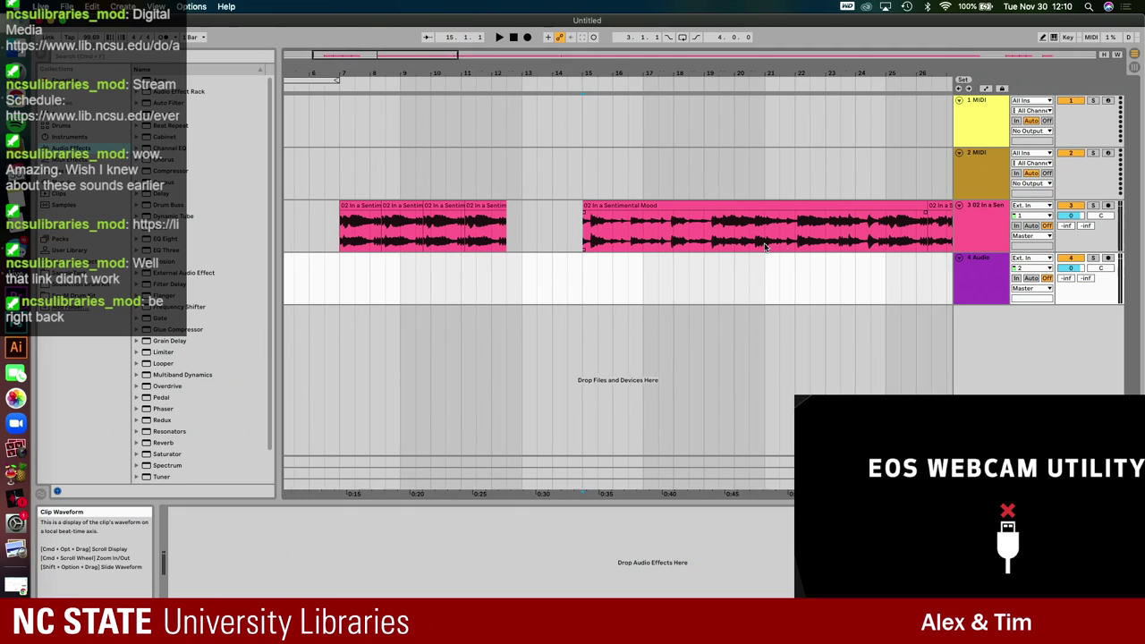
scroll(765, 247, down, 5)
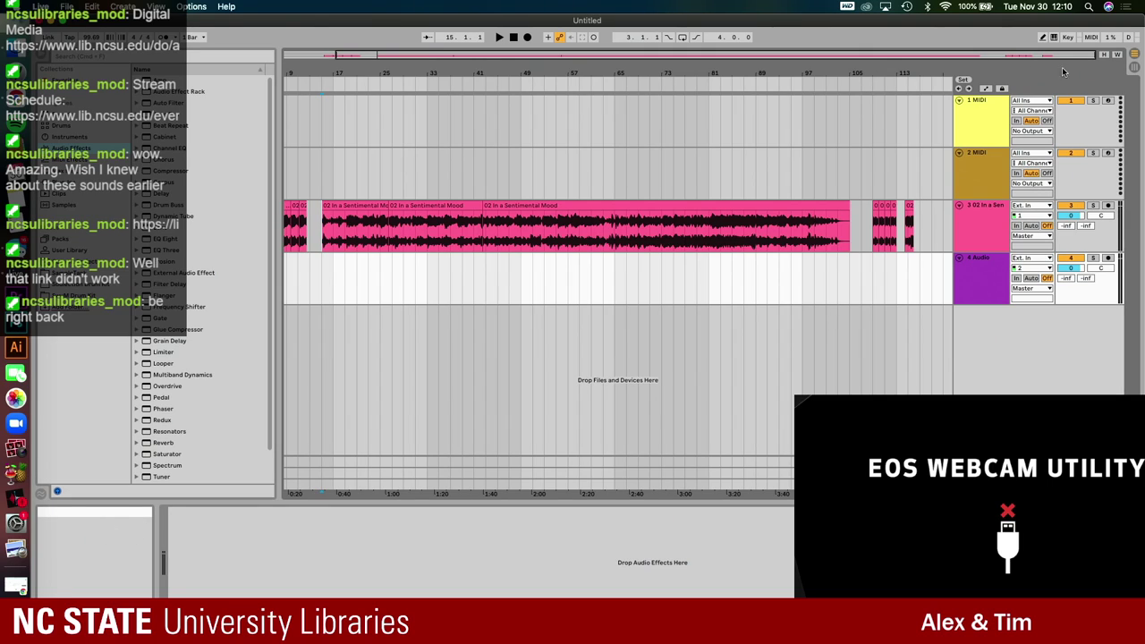
- Toggle between the Session and Arrangement views, ending in the Session View
click(1133, 68)
click(1134, 56)
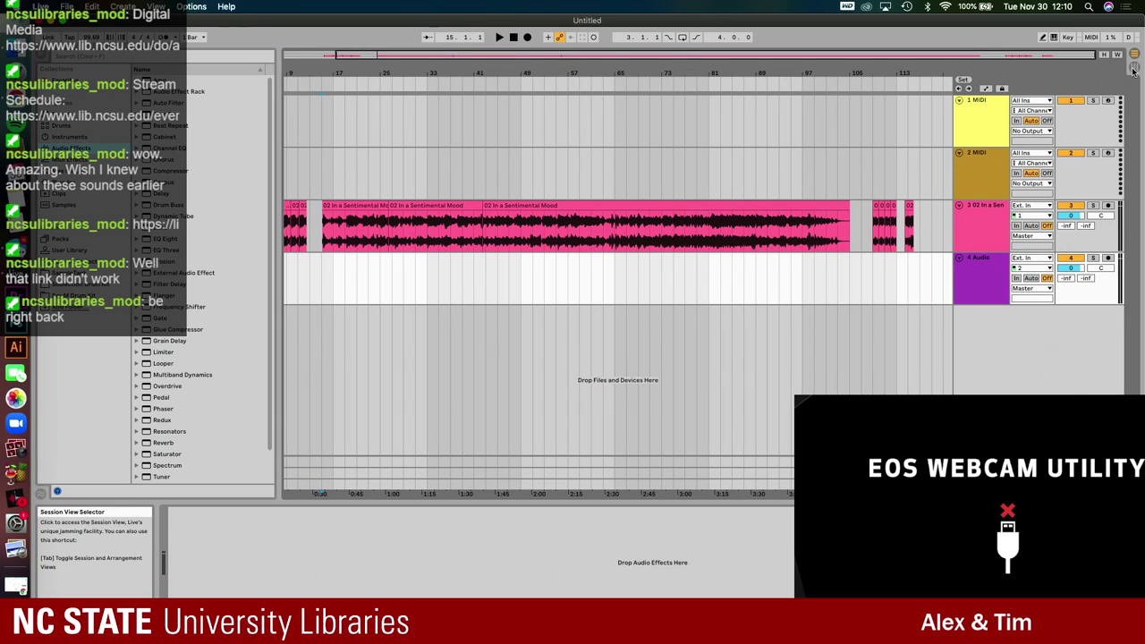
click(1133, 69)
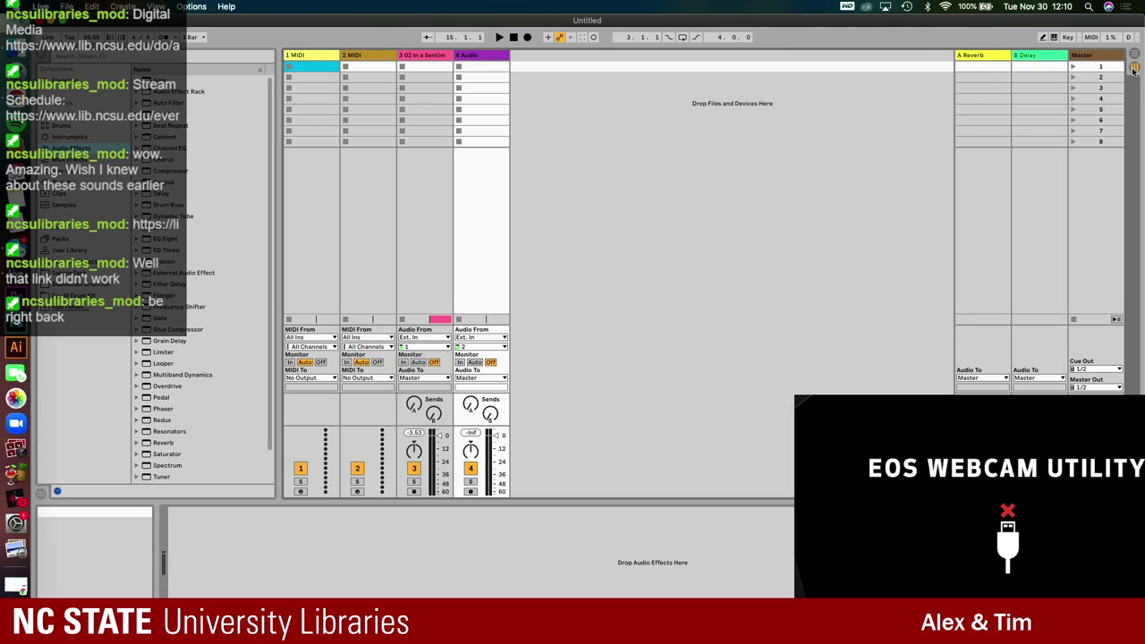
- Toggle between the Session and Arrangement views, ending in the Arrangement View, and look over the sample clips on track 3
click(1134, 56)
click(1134, 69)
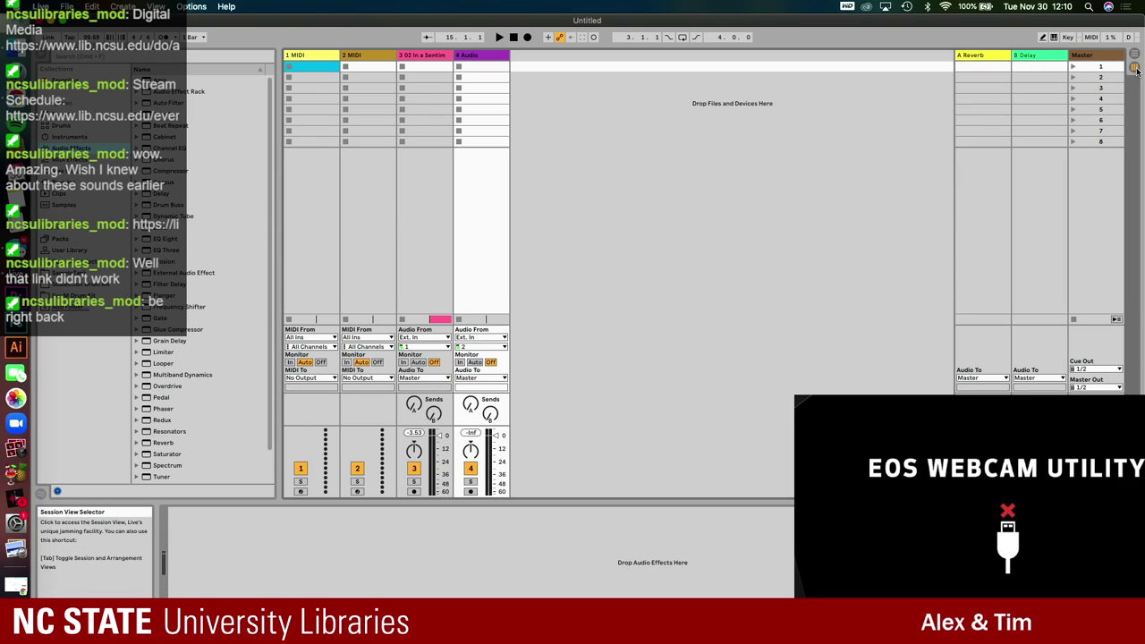
click(1134, 56)
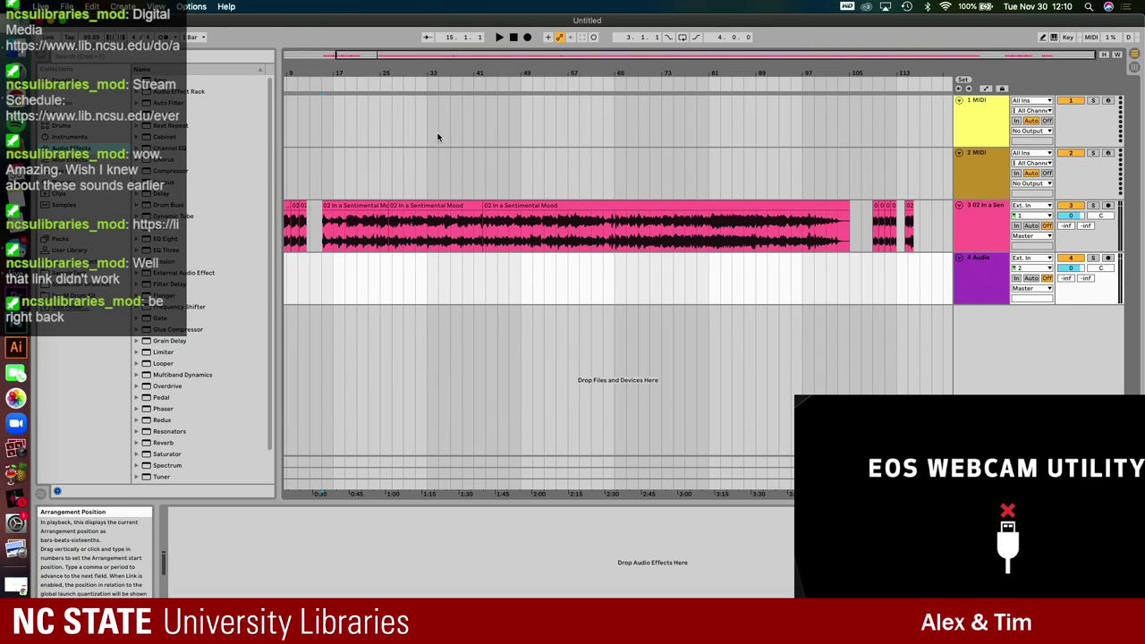
scroll(437, 137, left, 3)
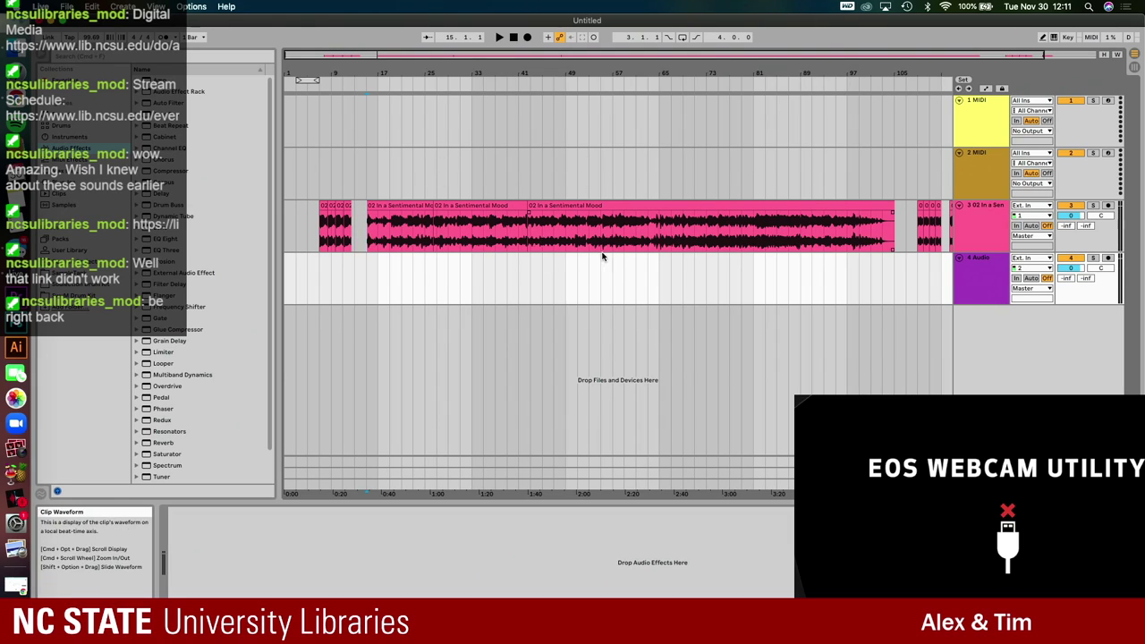
scroll(528, 250, right, 5)
scroll(528, 250, left, 4)
scroll(414, 227, right, 2)
scroll(375, 193, right, 3)
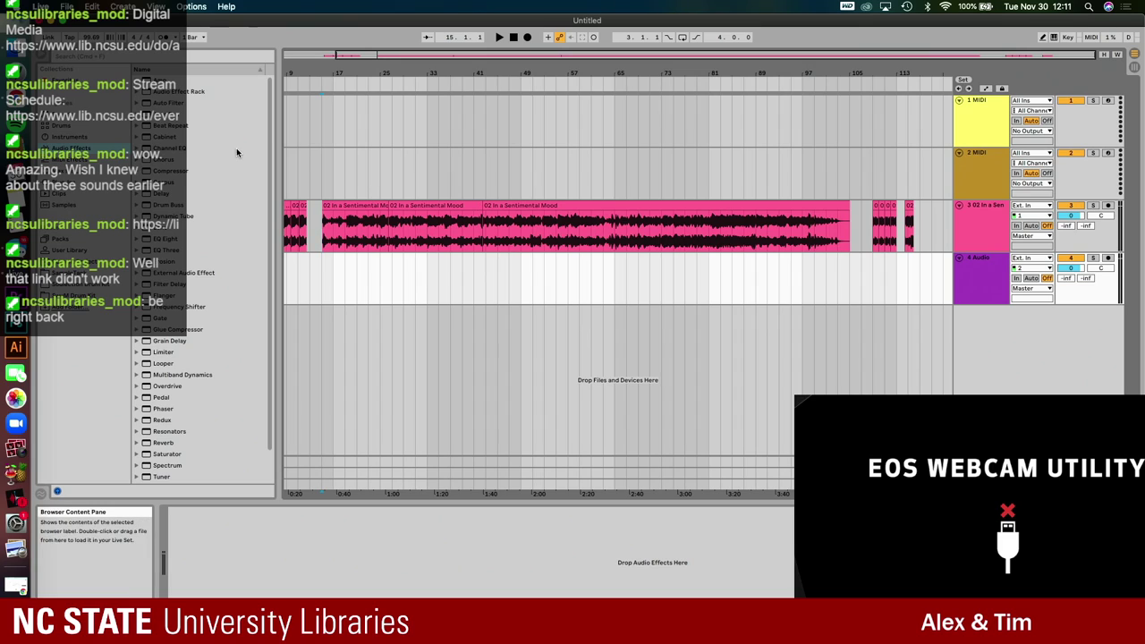
- Switch to the Finder Downloads window and preview the file information of 02 In a Sentimental Mood.m4a
key(super+Tab)
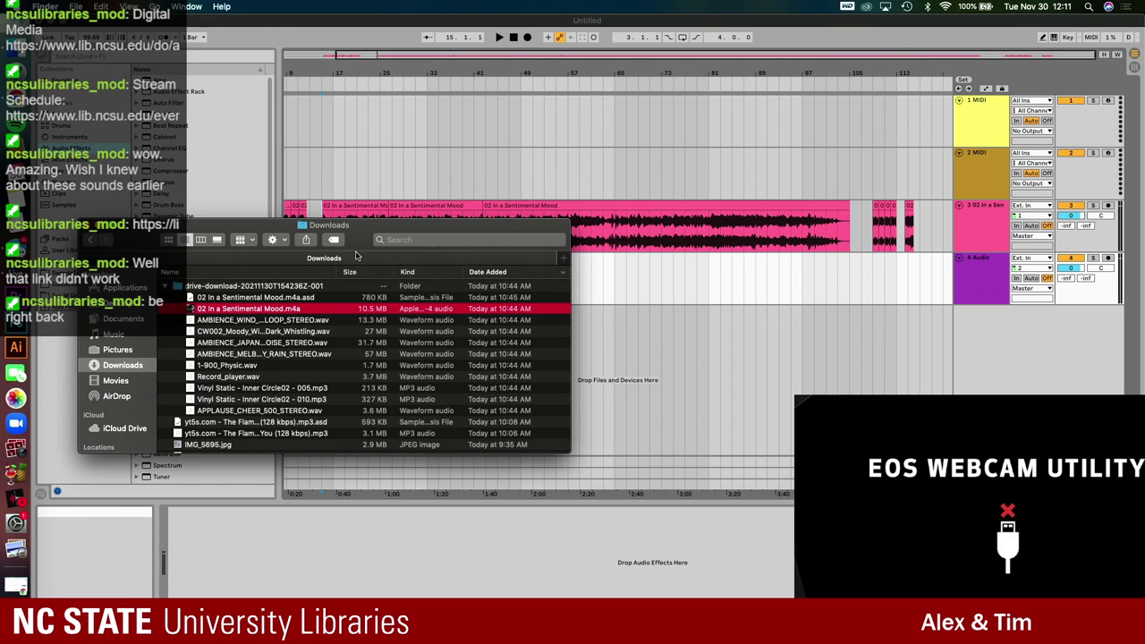
drag(362, 232, 506, 289)
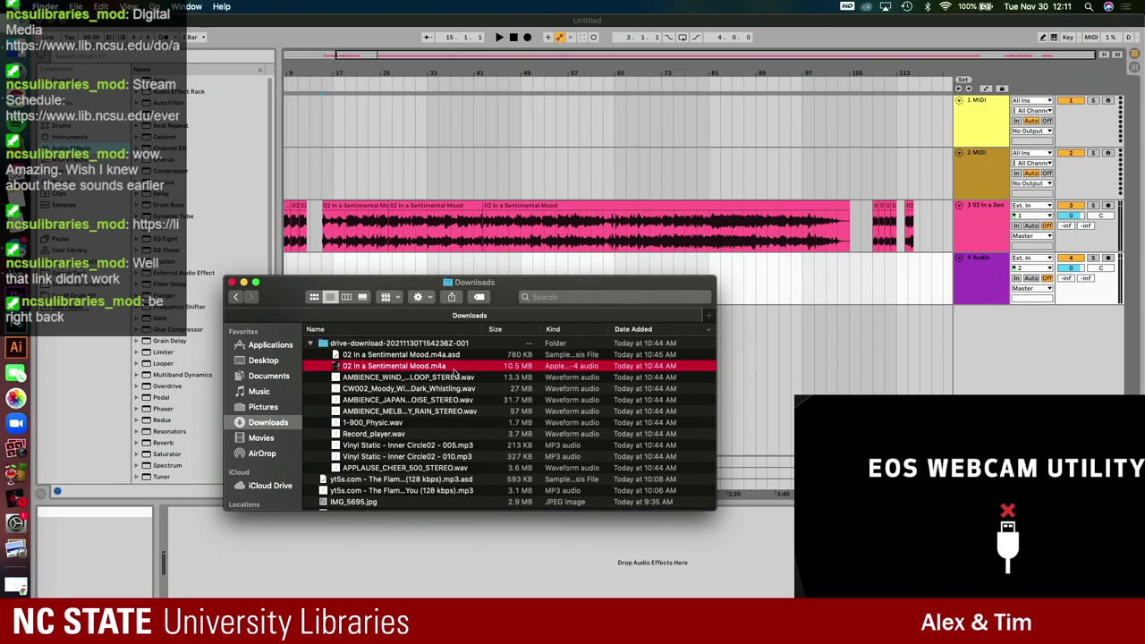
key(space)
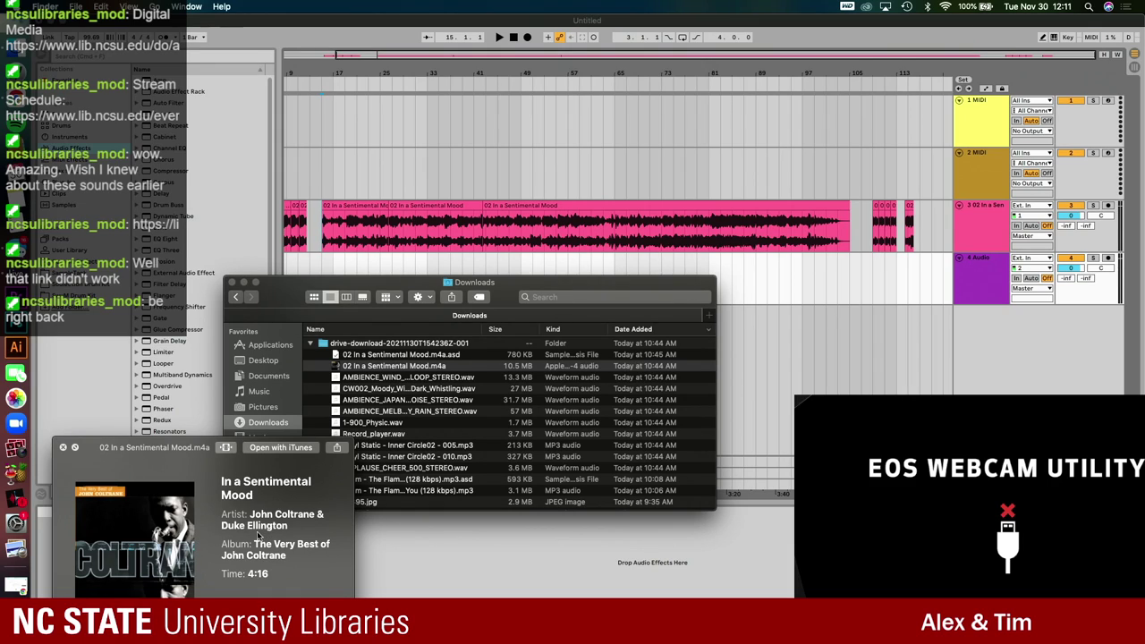
key(space)
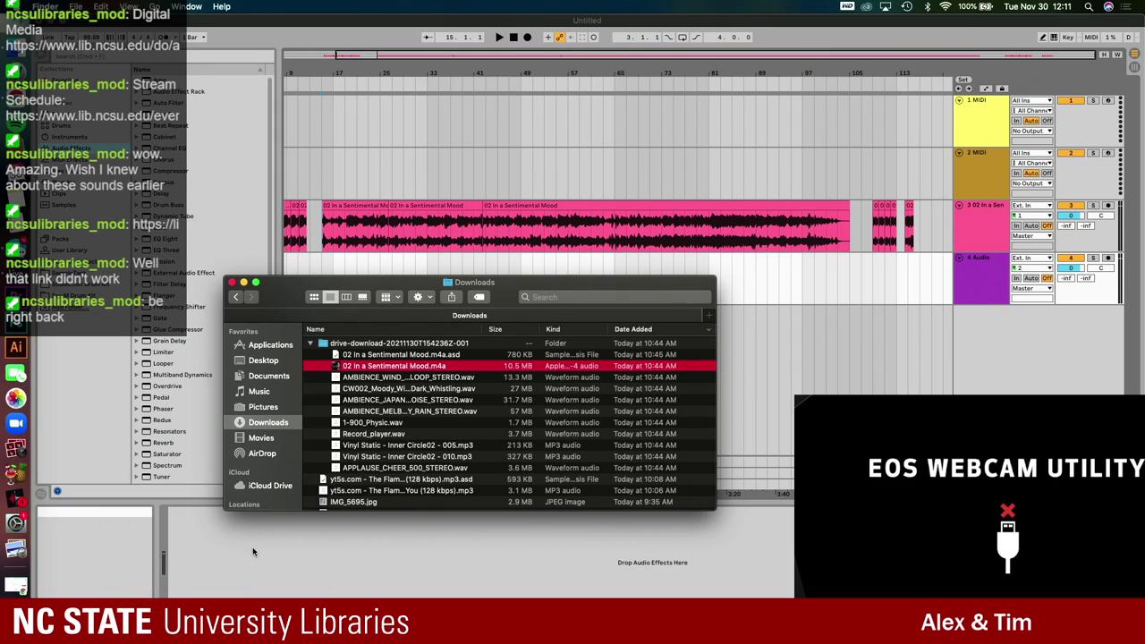
- Switch back to the Ableton Live set and play the opening of the track 3 clip starting at bar 15
click(353, 253)
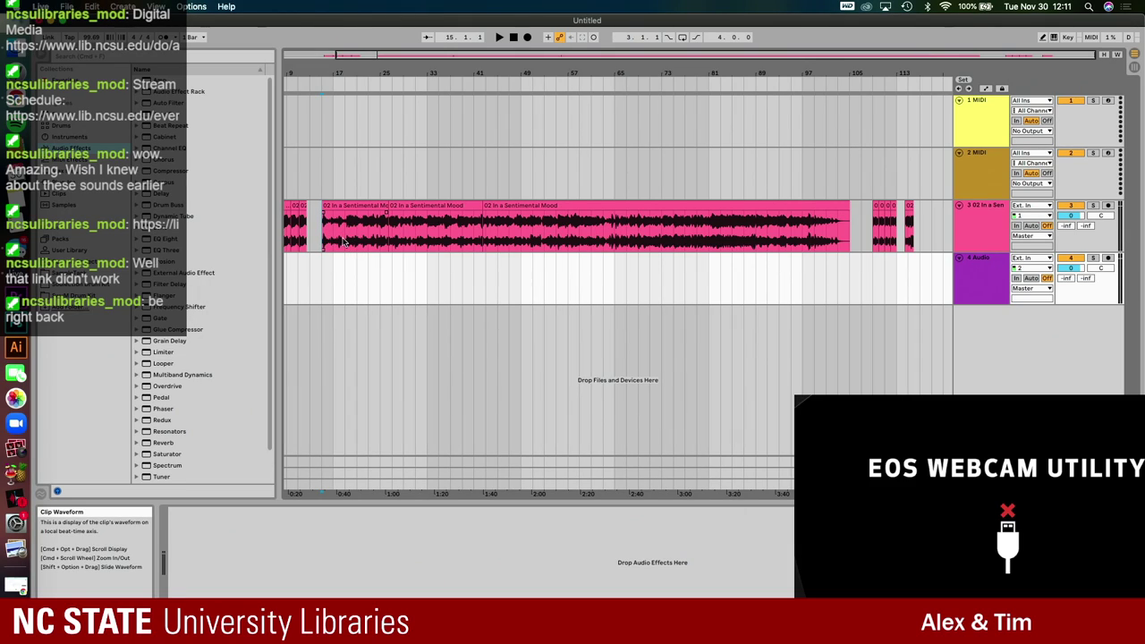
scroll(325, 231, up, 5)
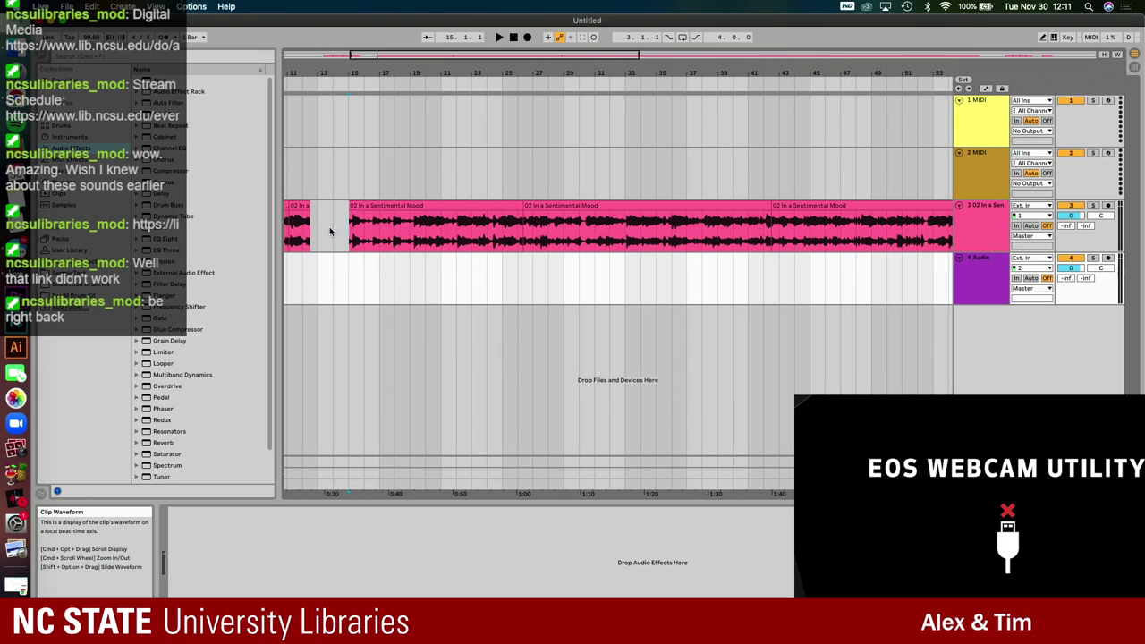
scroll(422, 240, up, 5)
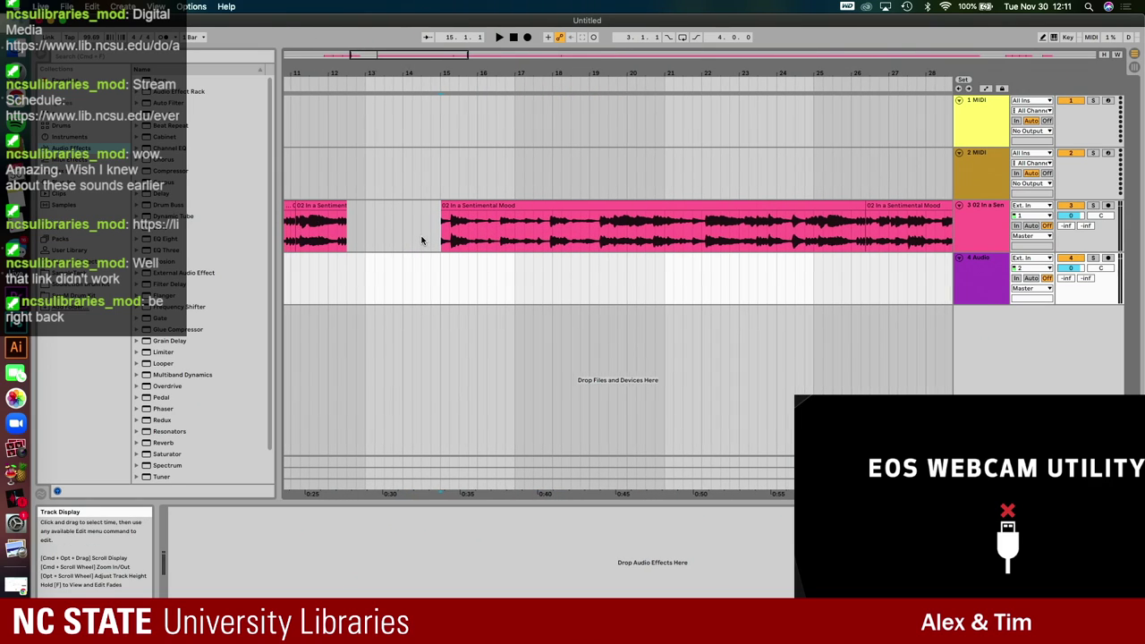
scroll(422, 239, left, 6)
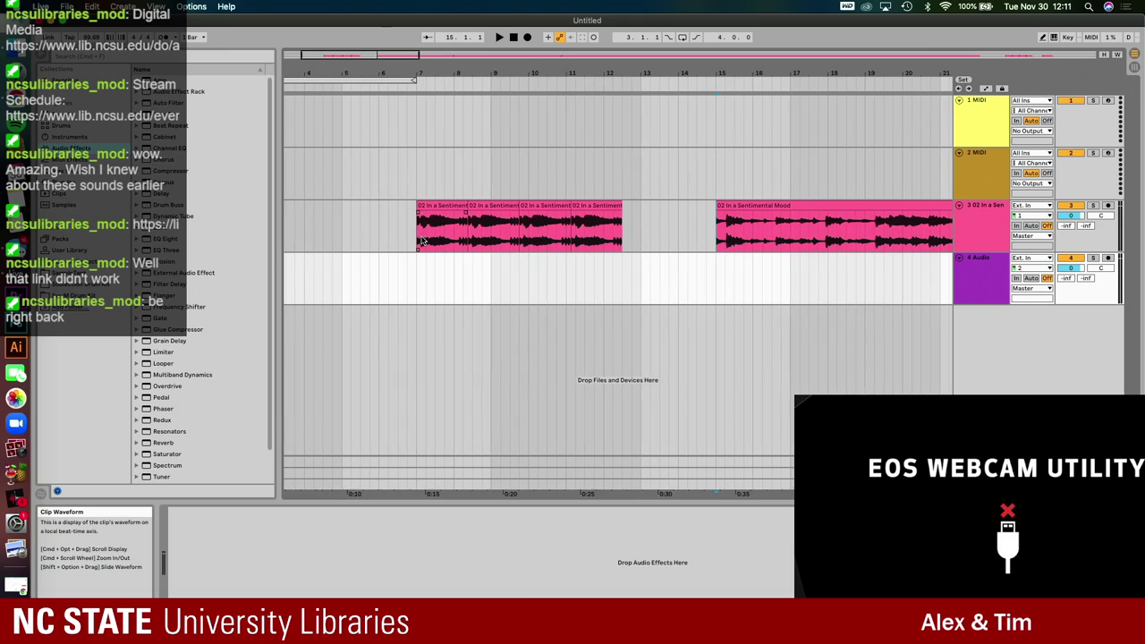
scroll(423, 239, right, 6)
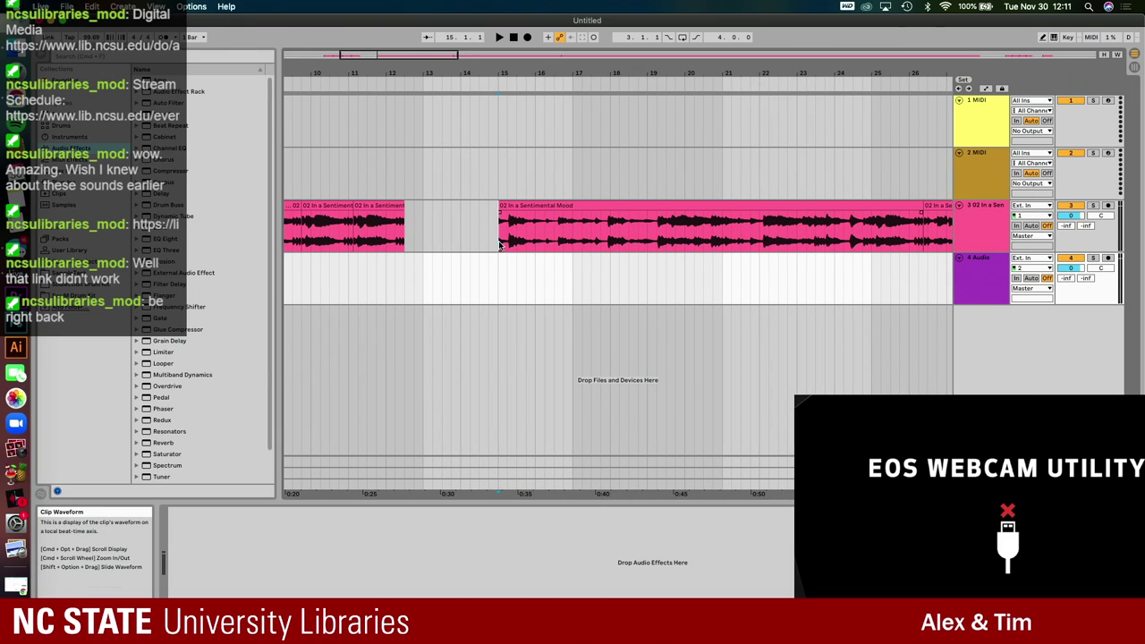
scroll(500, 245, down, 3)
key(space)
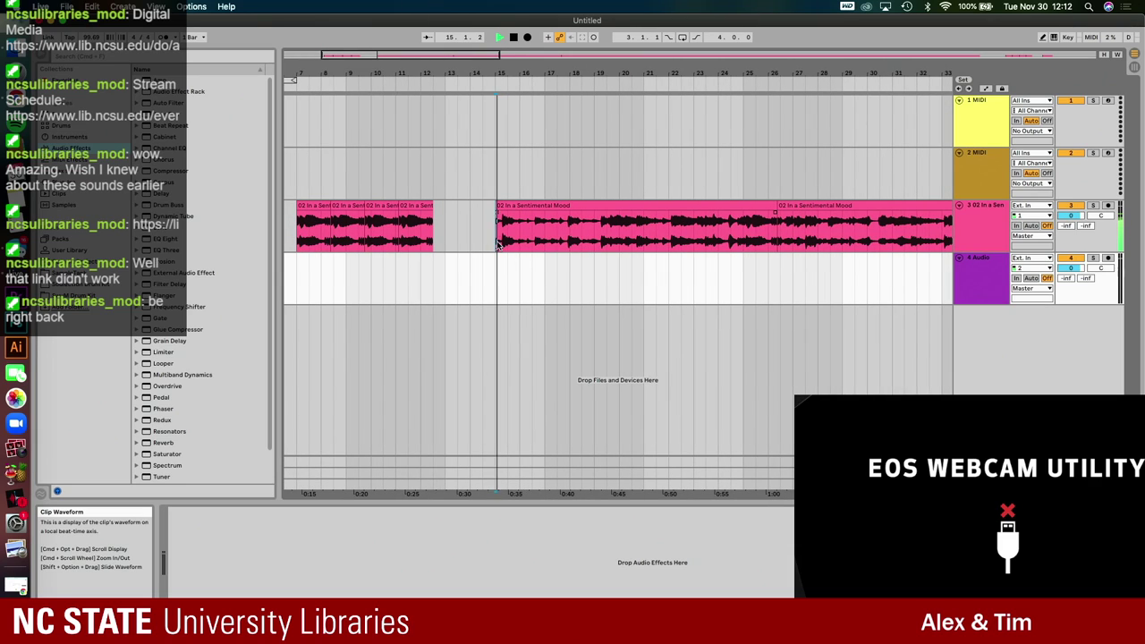
scroll(499, 243, right, 1)
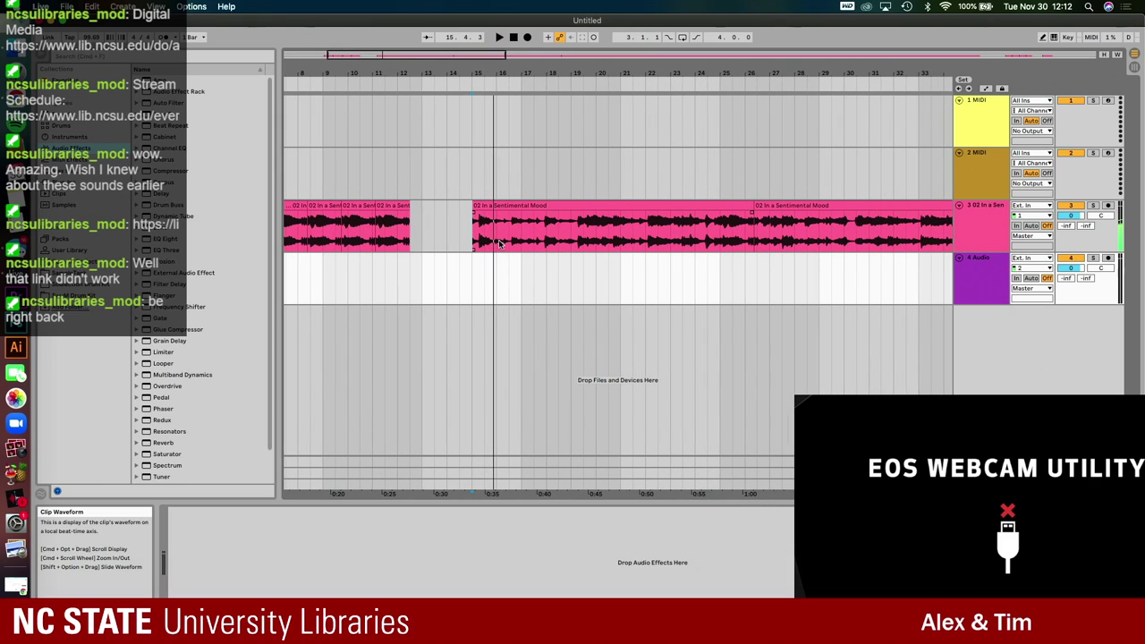
scroll(499, 244, right, 5)
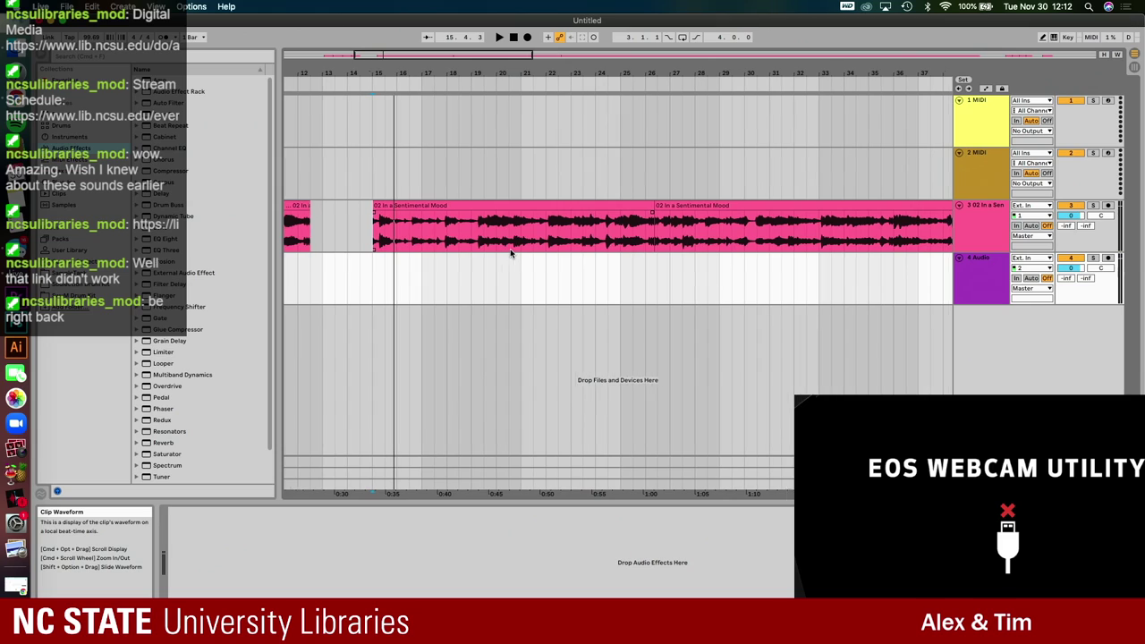
- Listen to the In a Sentimental Mood sample on track 3 from about bar 39
scroll(510, 254, right, 1)
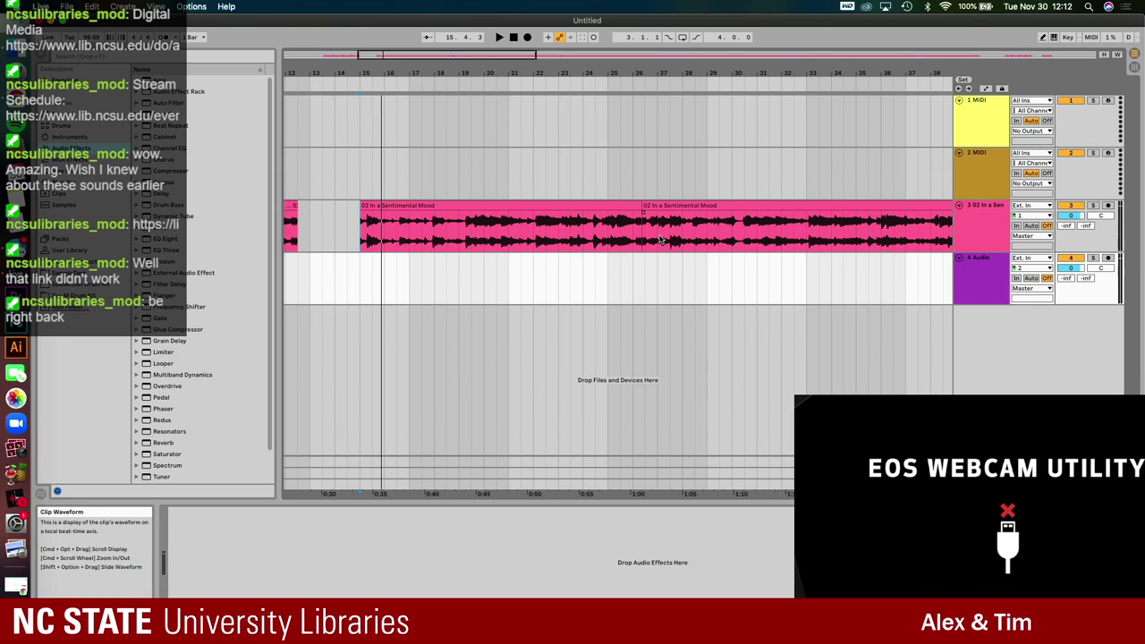
scroll(662, 240, right, 1)
scroll(668, 240, right, 2)
scroll(670, 239, right, 10)
key(space)
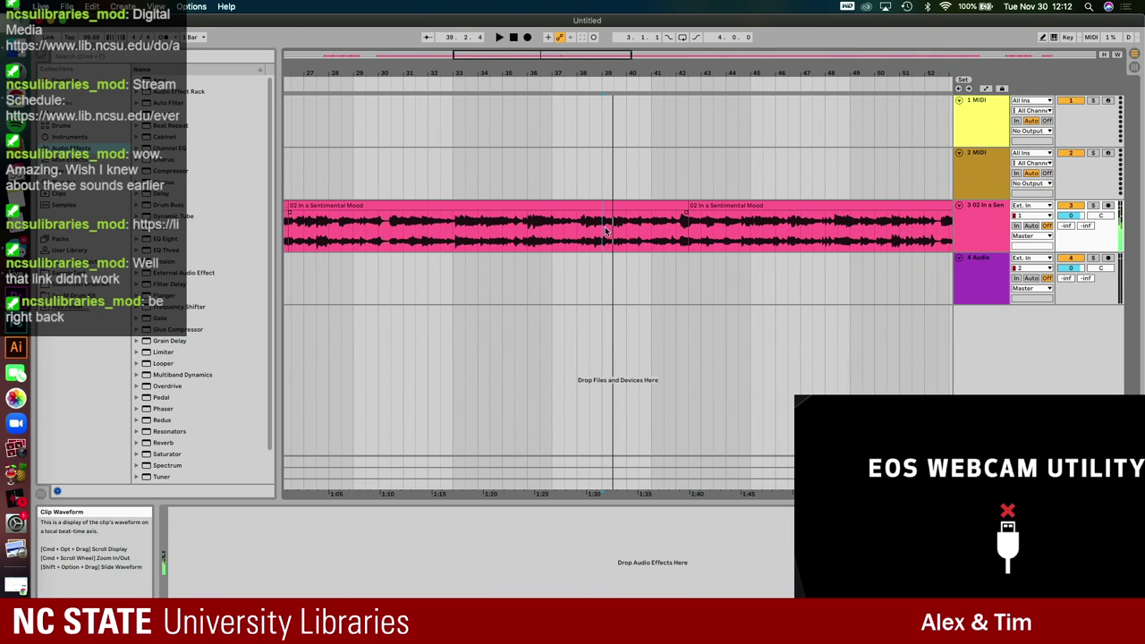
- Play the passage from about bar 48 of the track 3 sample several times
scroll(648, 246, right, 6)
scroll(641, 242, right, 1)
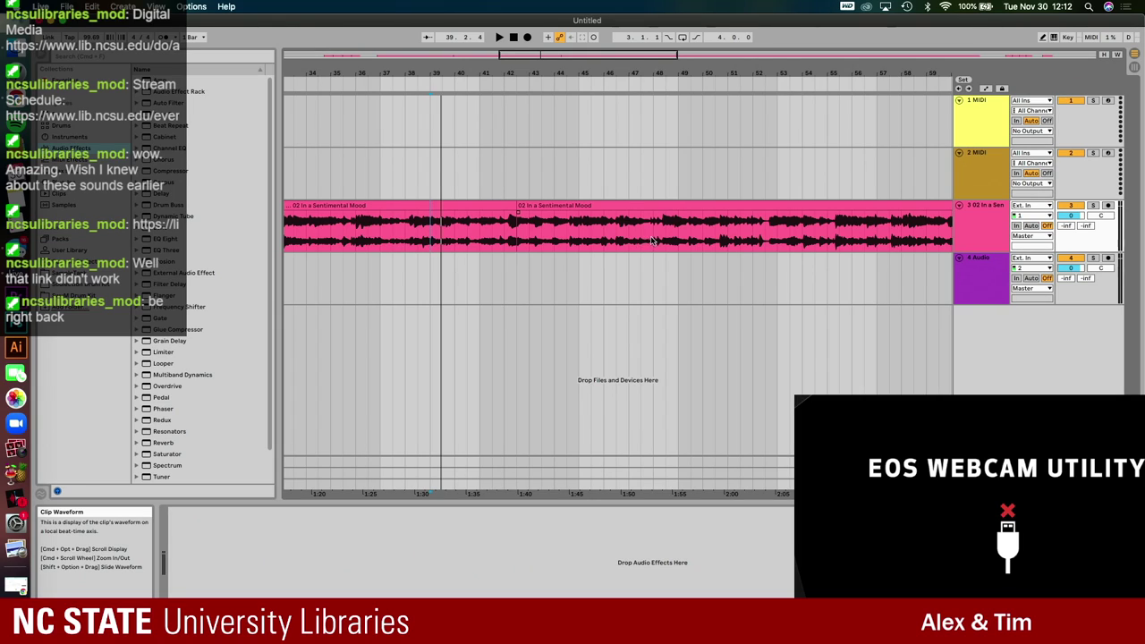
click(658, 240)
key(space)
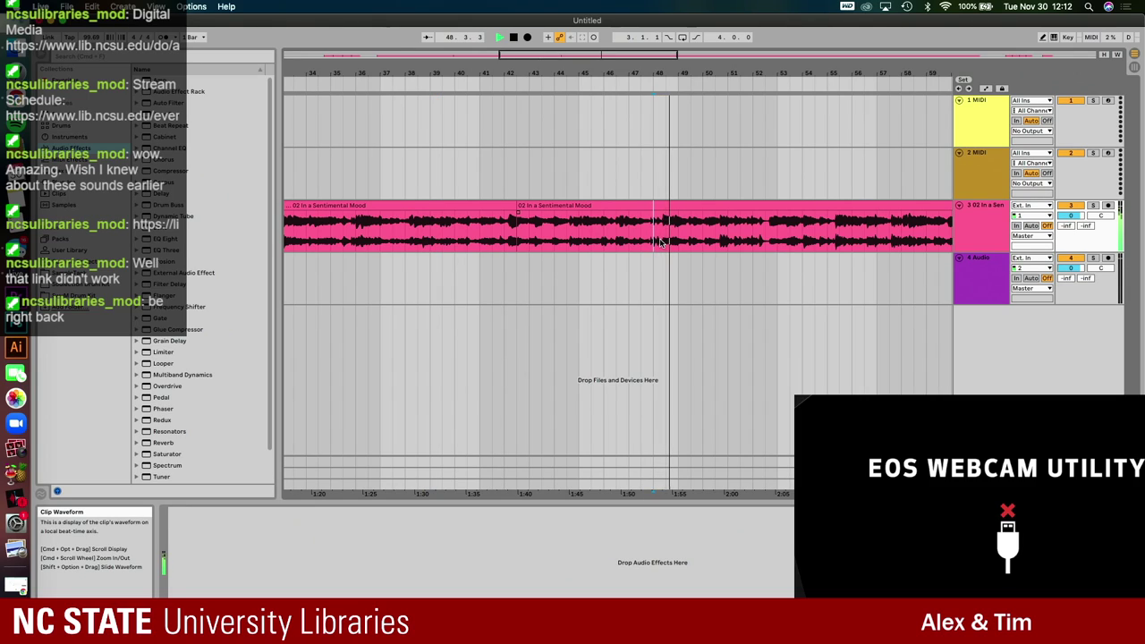
key(space)
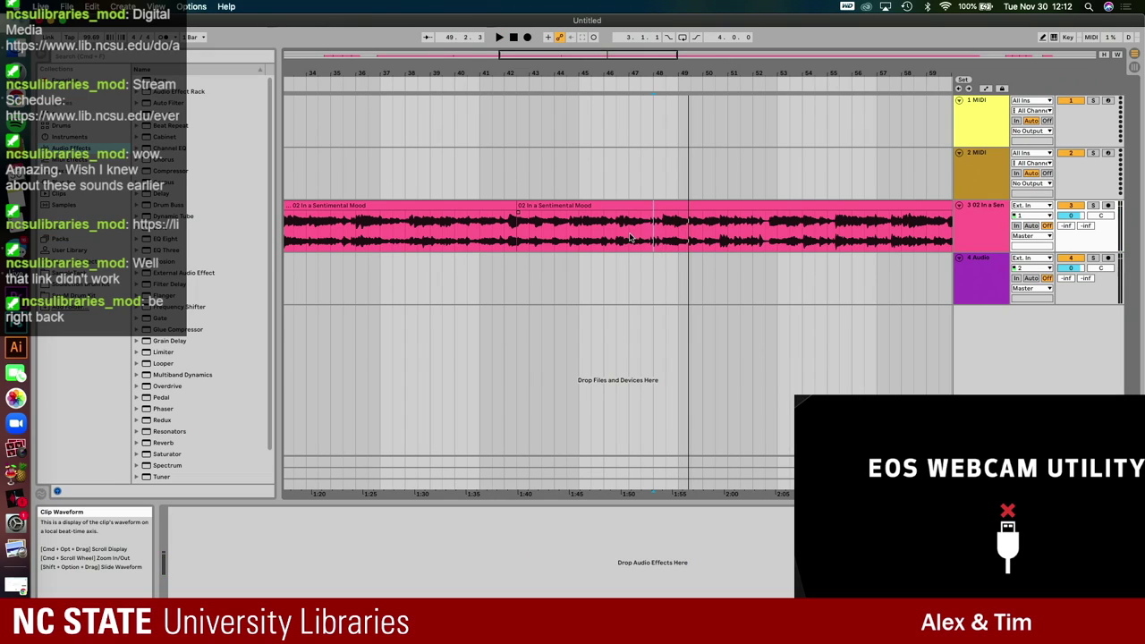
key(space)
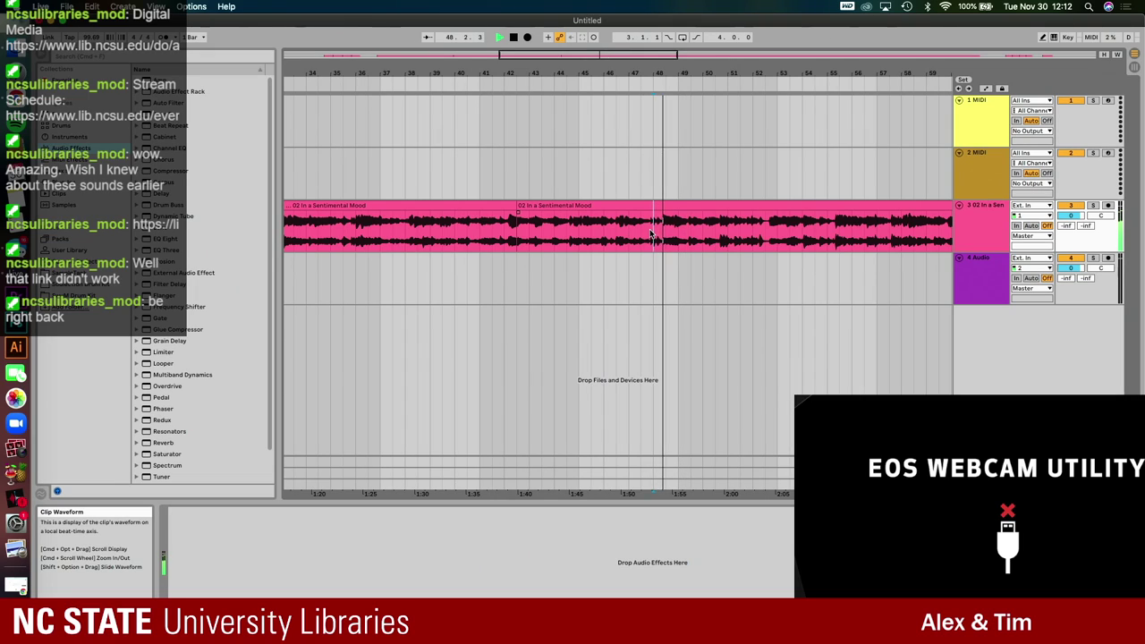
key(space)
key(space)
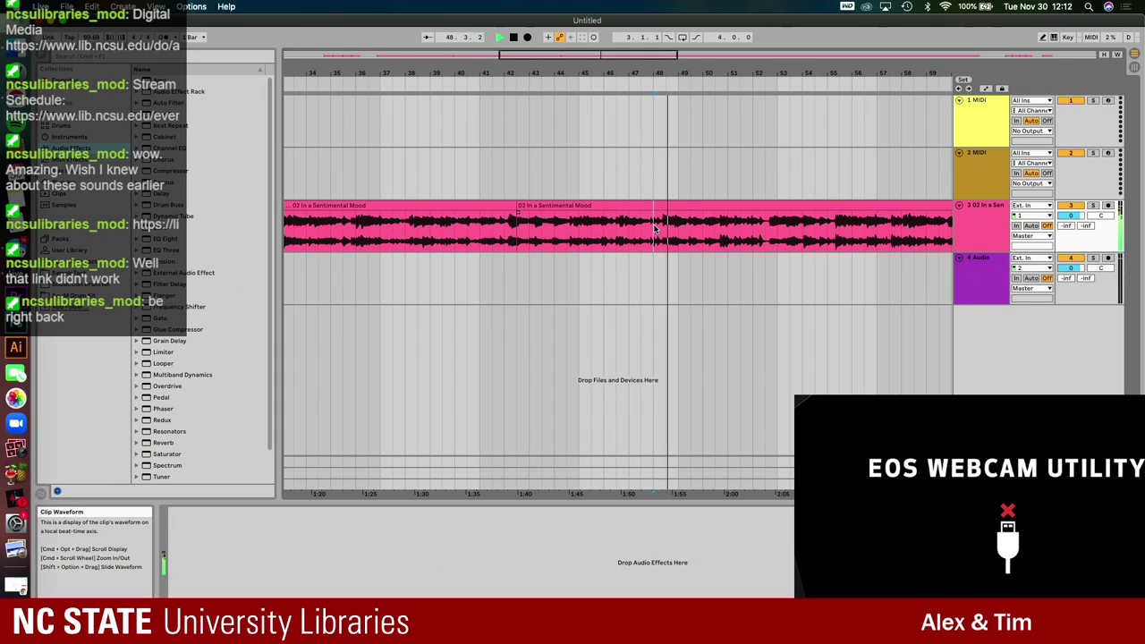
key(space)
key(space)
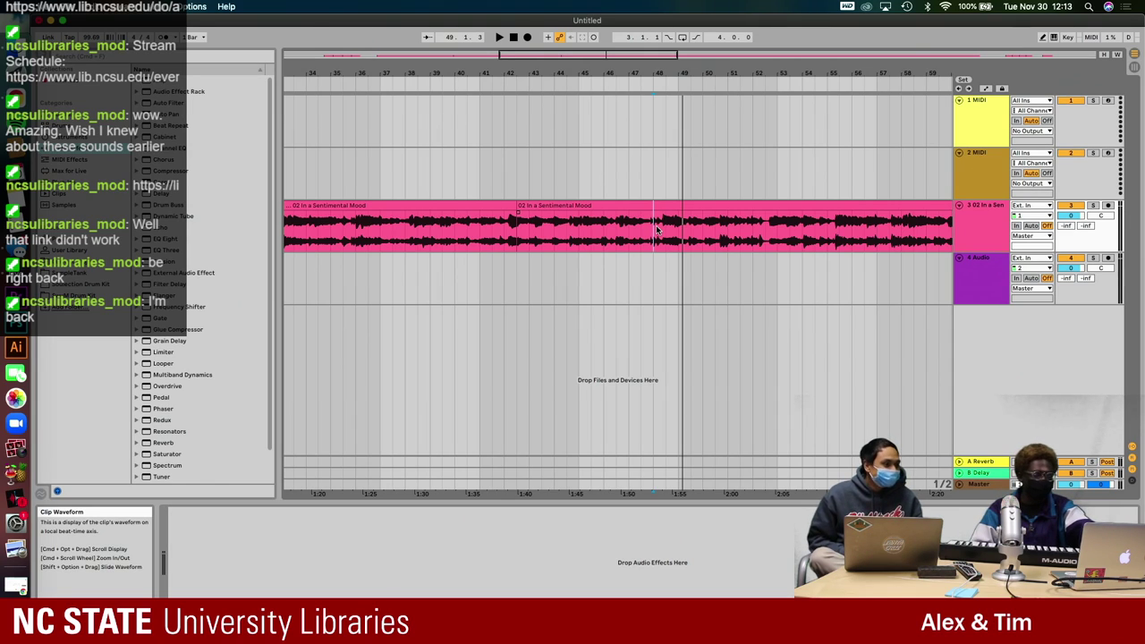
- Return to the clip starting at bar 15 on track 3 and play it from just after its beginning
scroll(655, 230, right, 2)
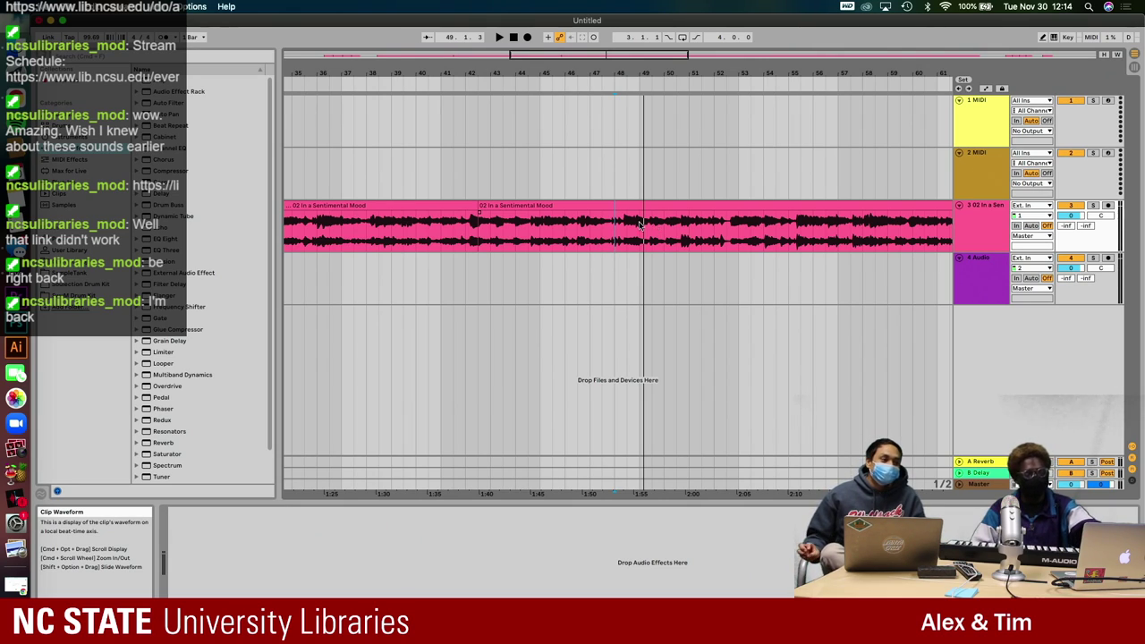
scroll(612, 253, down, 2)
scroll(610, 250, right, 5)
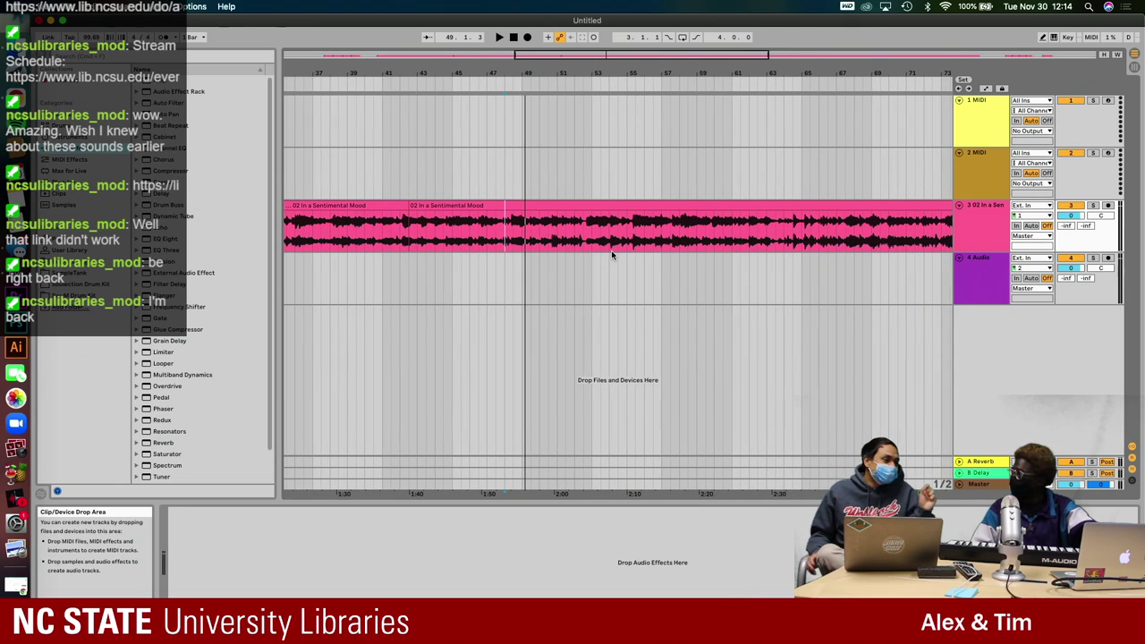
scroll(611, 250, left, 1)
scroll(611, 249, left, 10)
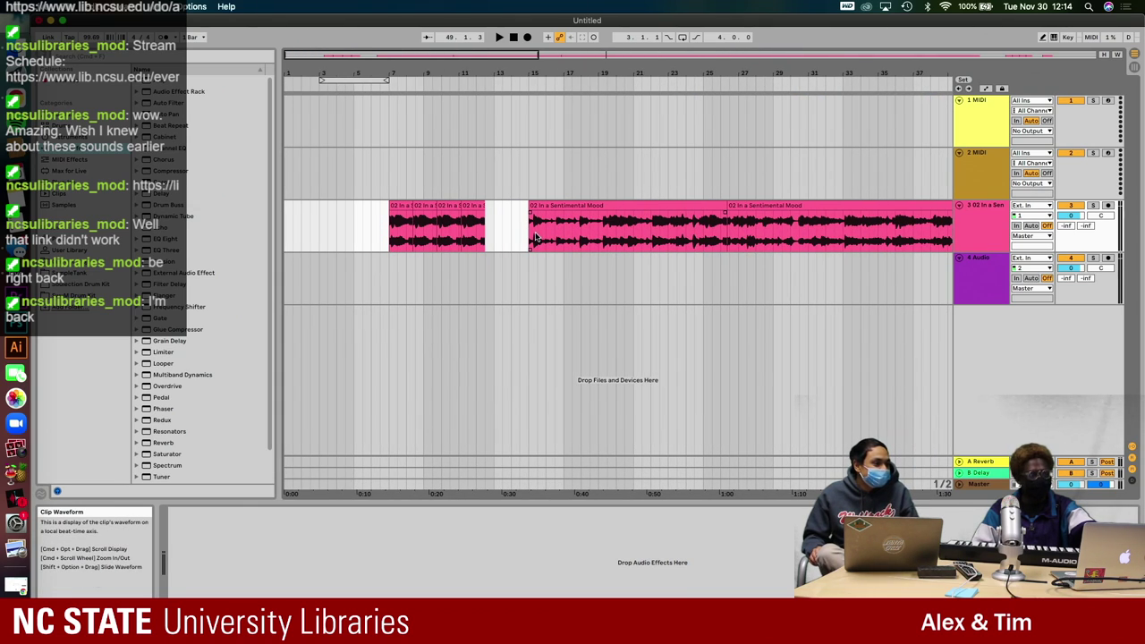
scroll(537, 236, up, 5)
key(space)
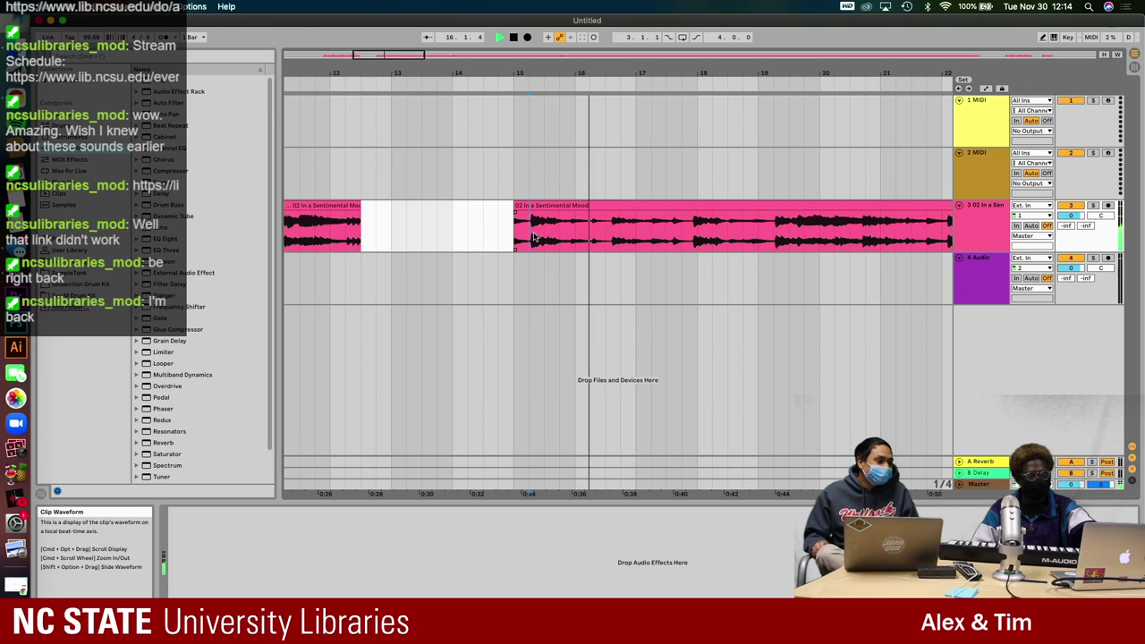
key(space)
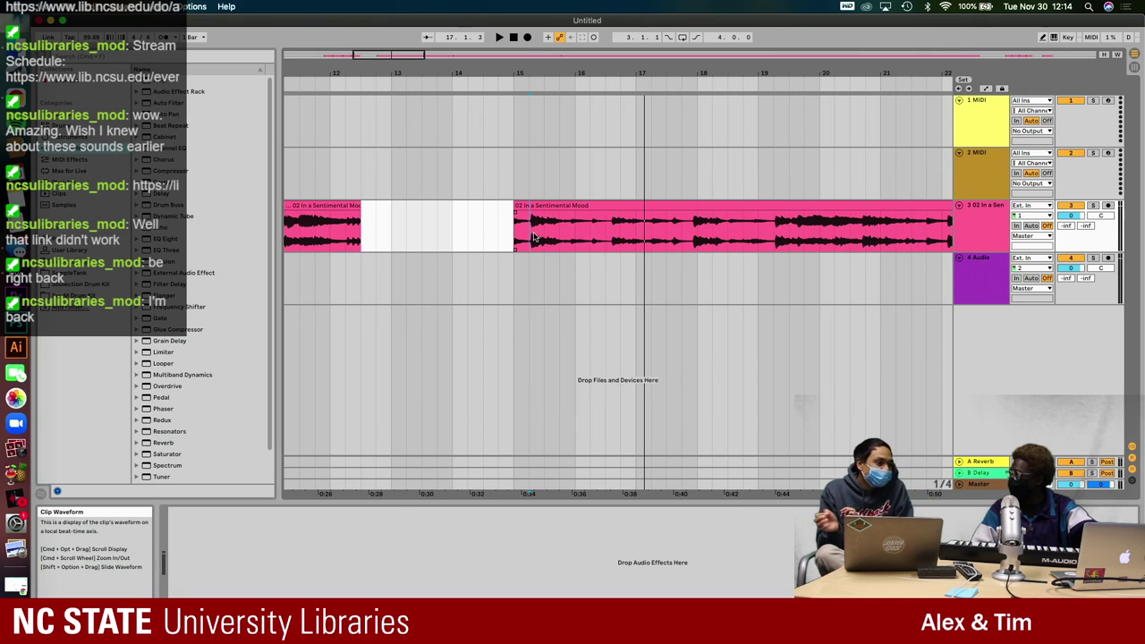
- Play the track 3 sample from bar 21
scroll(533, 236, right, 5)
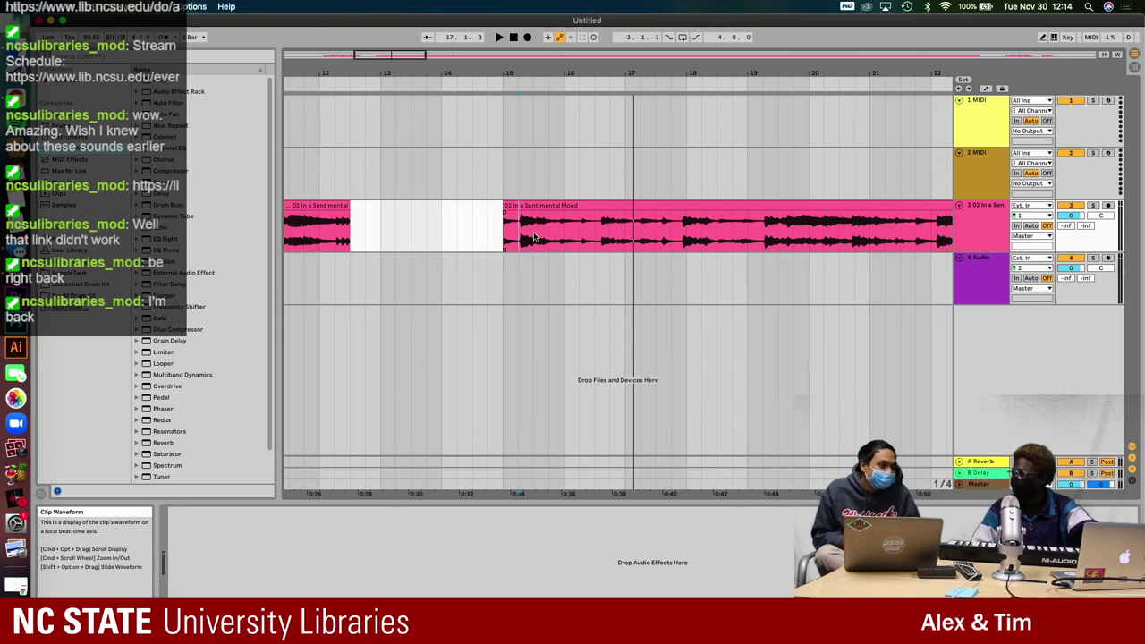
scroll(533, 236, right, 8)
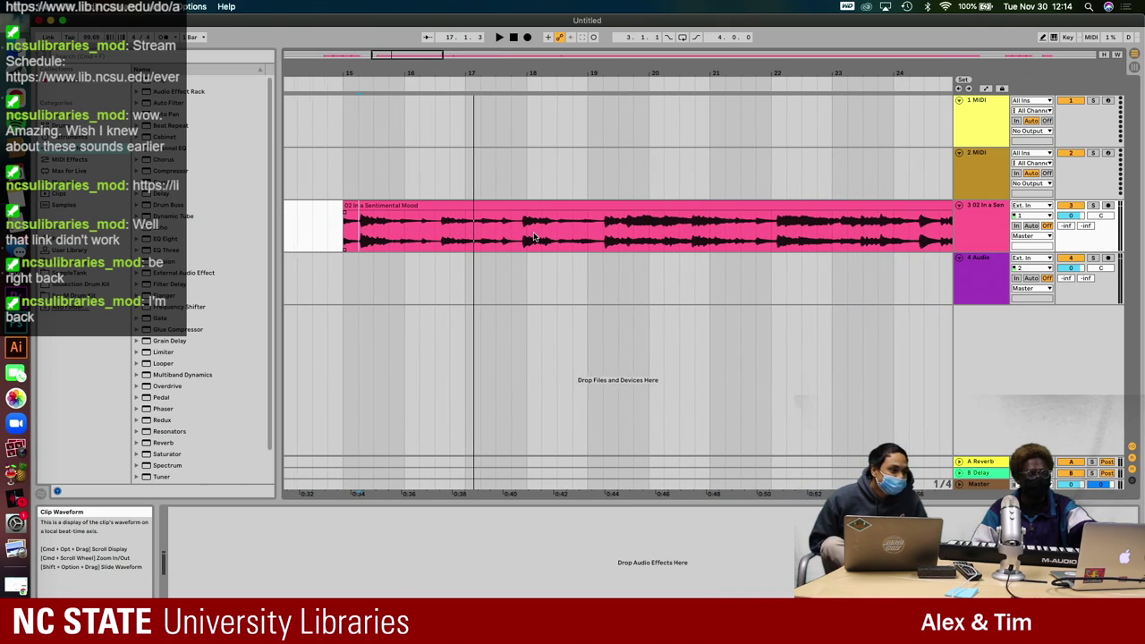
click(609, 243)
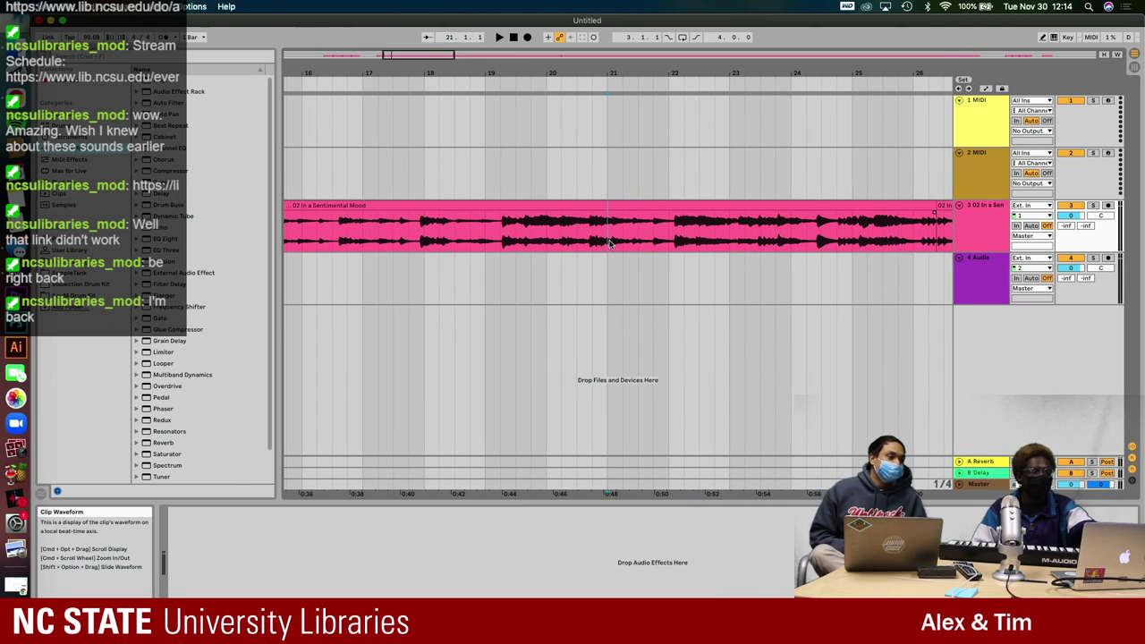
key(space)
key(space)
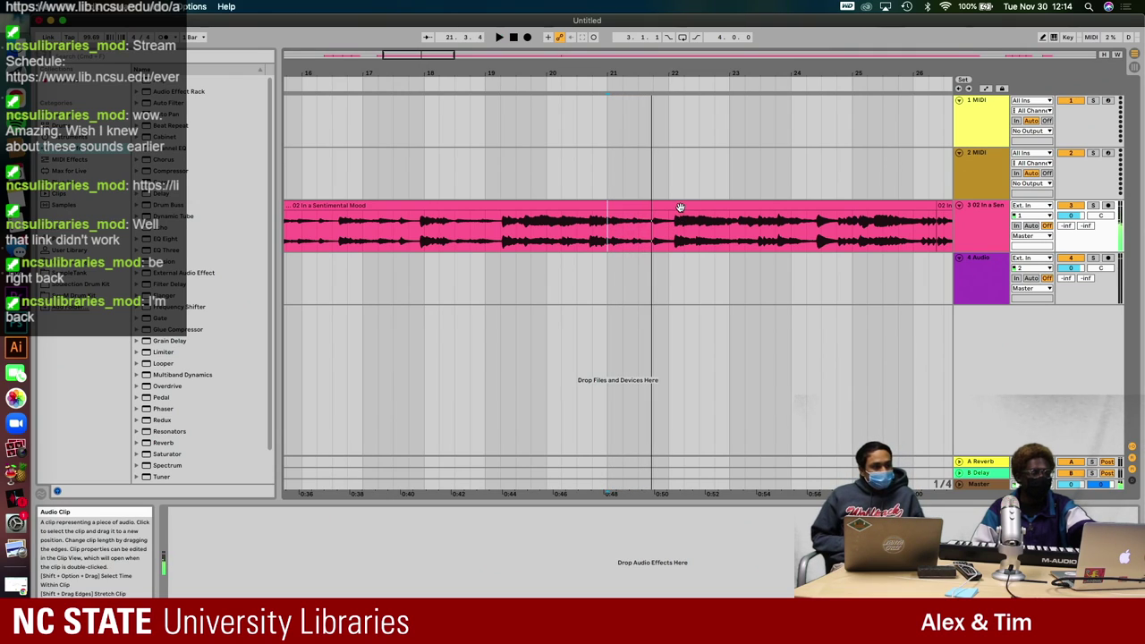
- Play the track 3 sample from the start of the clip at bar 42
click(822, 205)
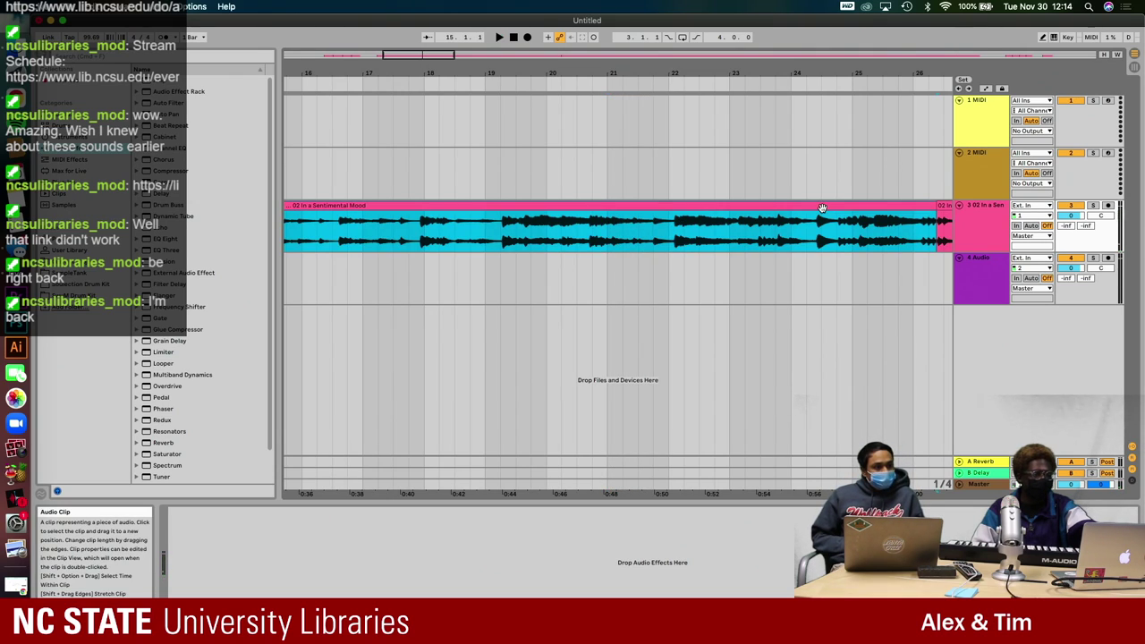
scroll(822, 208, right, 10)
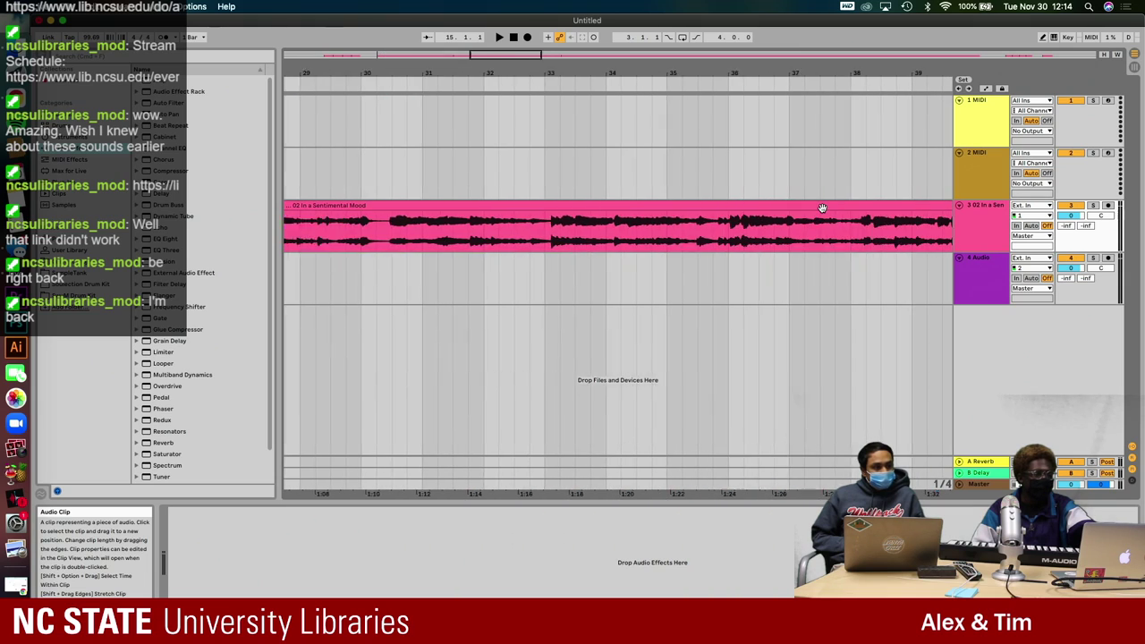
click(769, 205)
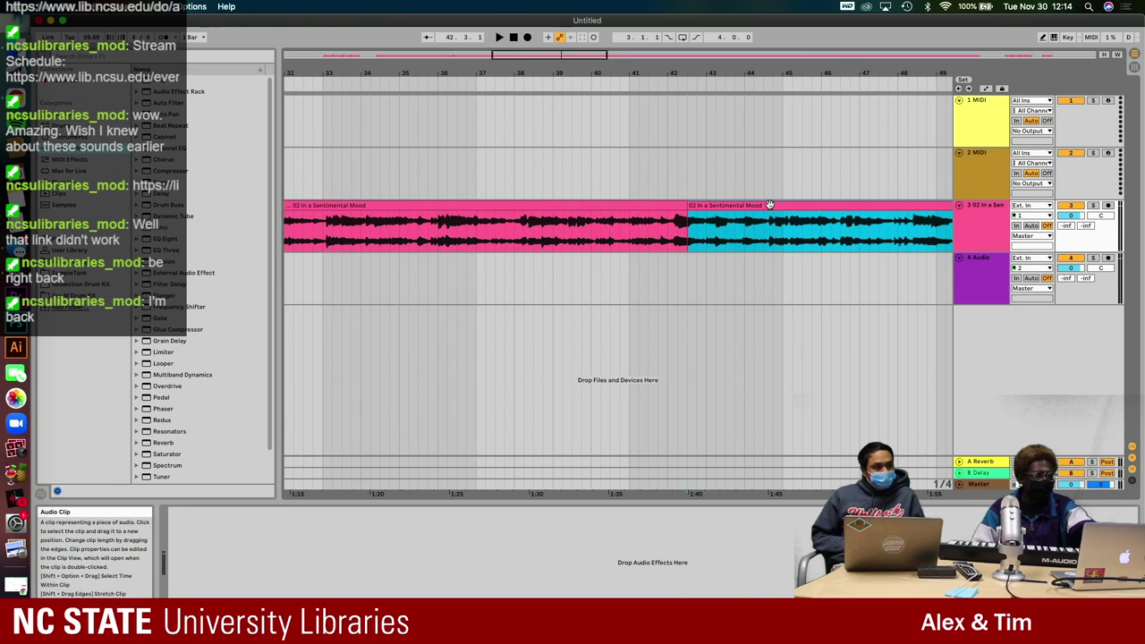
click(693, 231)
key(space)
- Open the sample settings of the track 3 clip starting at bar 42 and play it from its beginning
scroll(646, 222, up, 3)
double_click(640, 220)
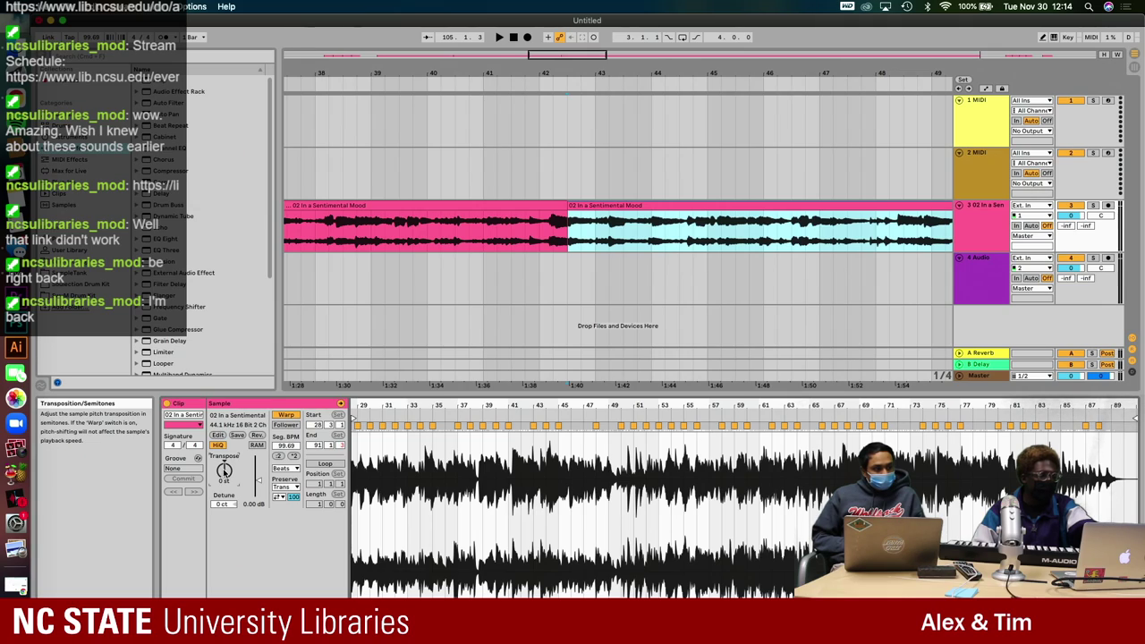
drag(224, 472, 224, 476)
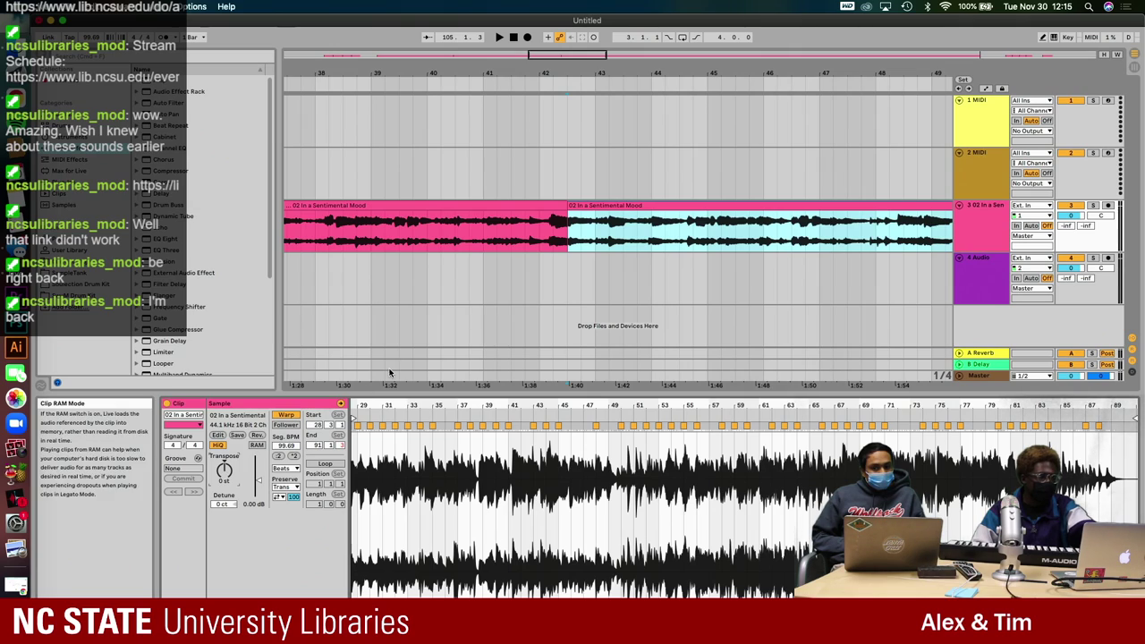
click(568, 230)
key(space)
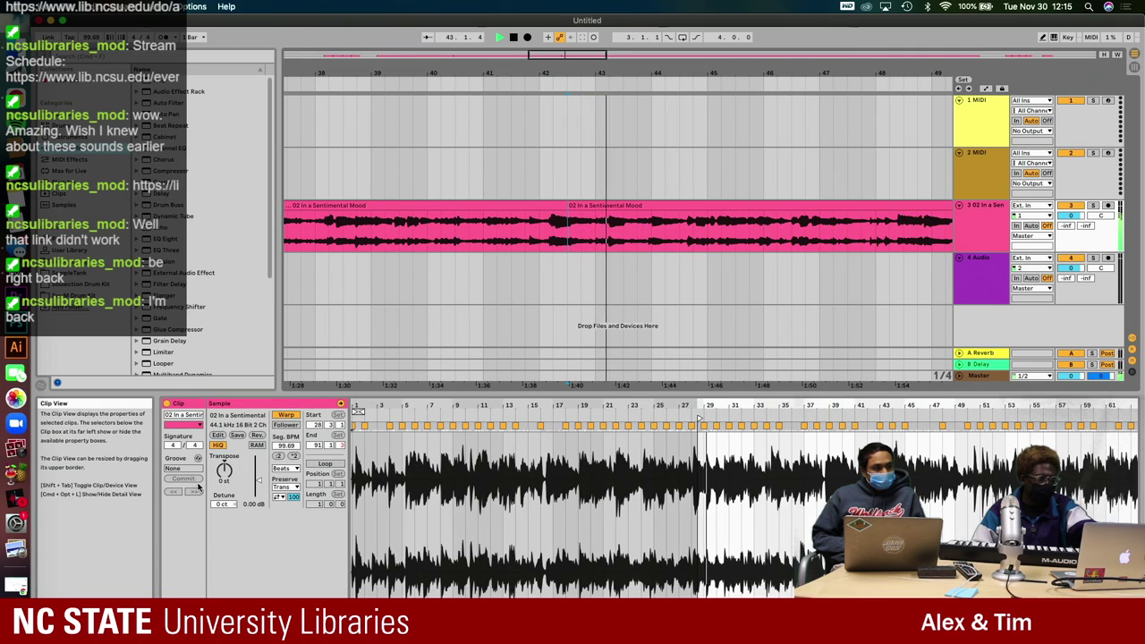
- Transpose the bar 42 clip down by 2 semitones and listen to the result
click(223, 469)
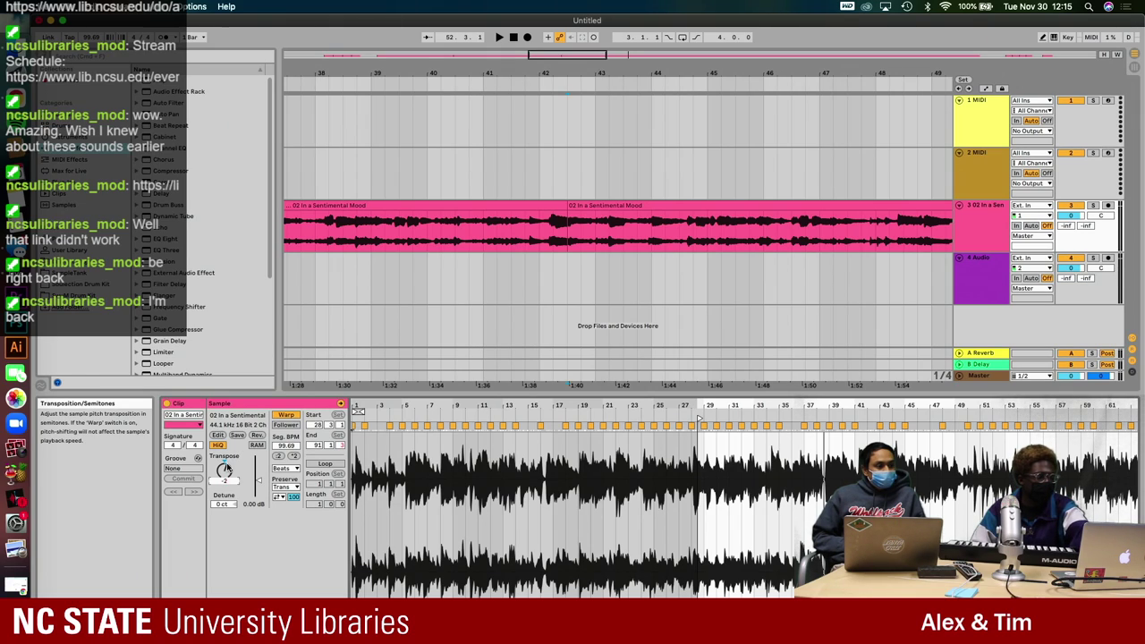
key(space)
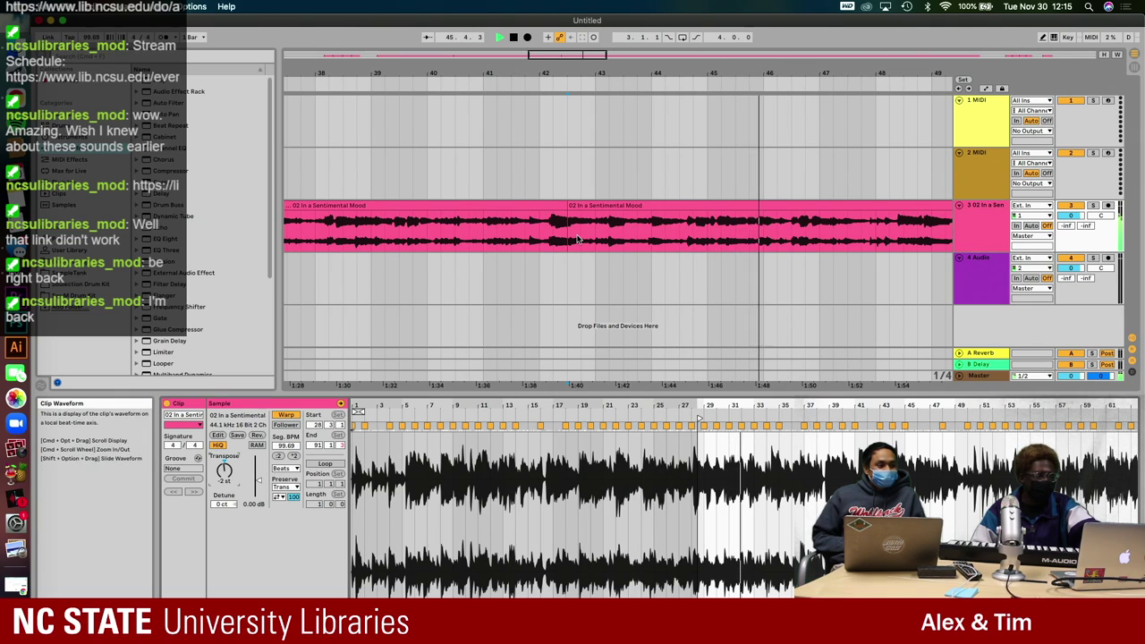
scroll(577, 239, down, 3)
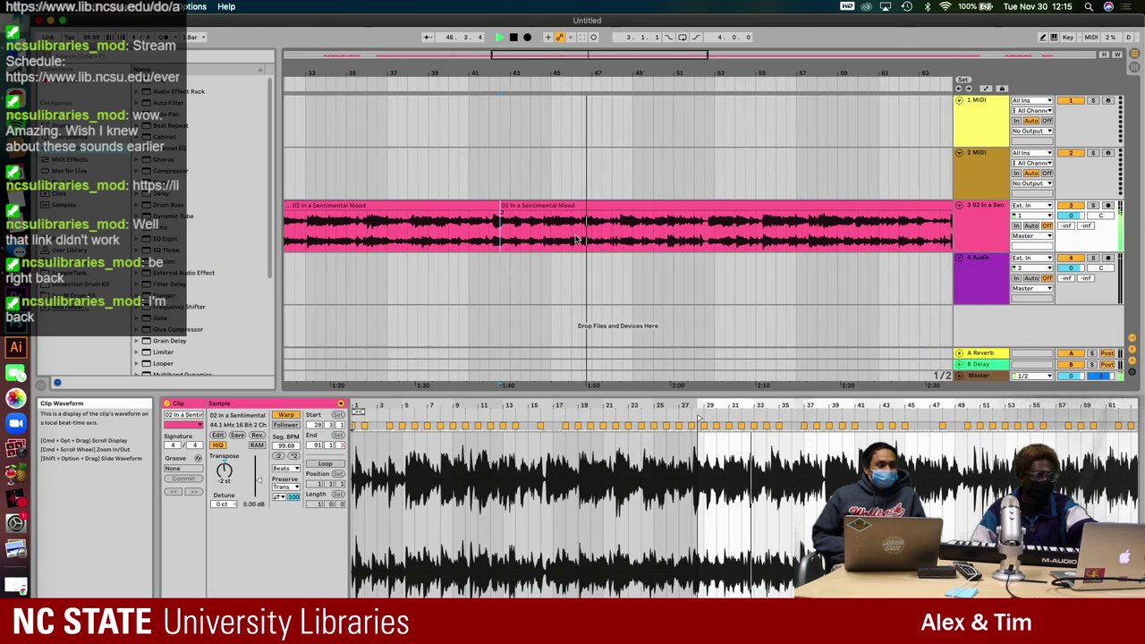
key(space)
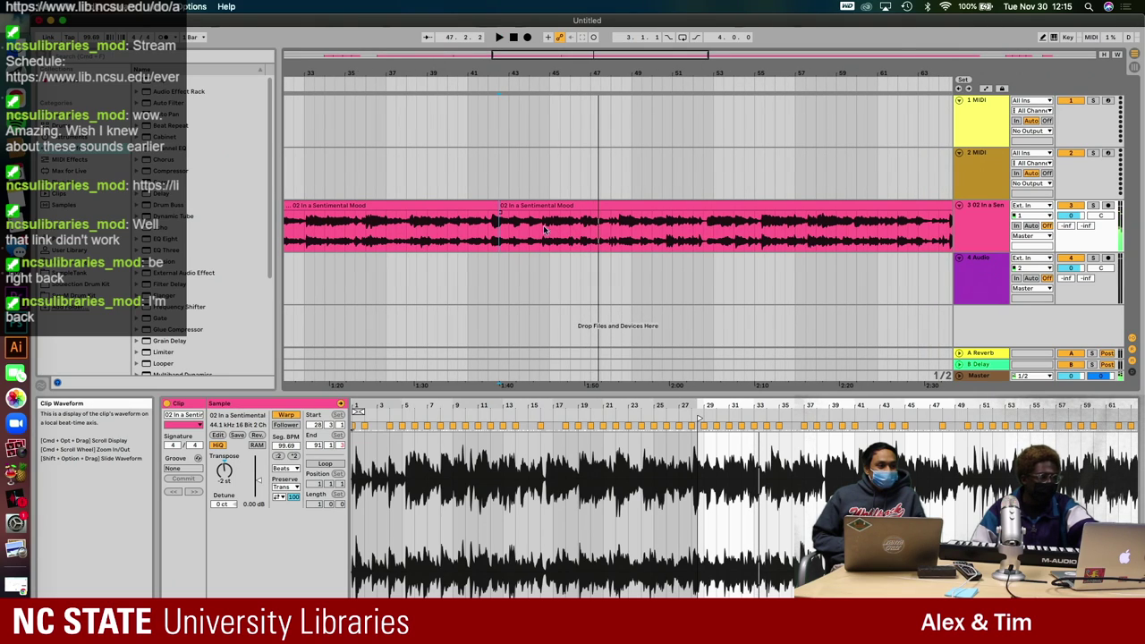
- Try the transposed clip at a project tempo of 125 BPM and lower the tempo again
click(573, 206)
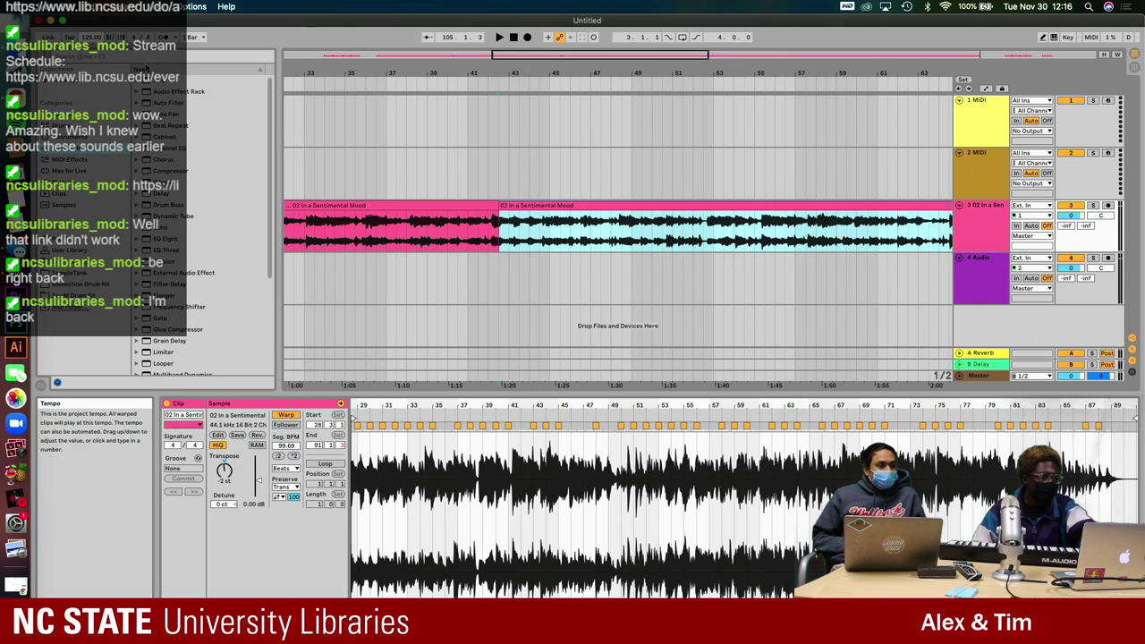
key(space)
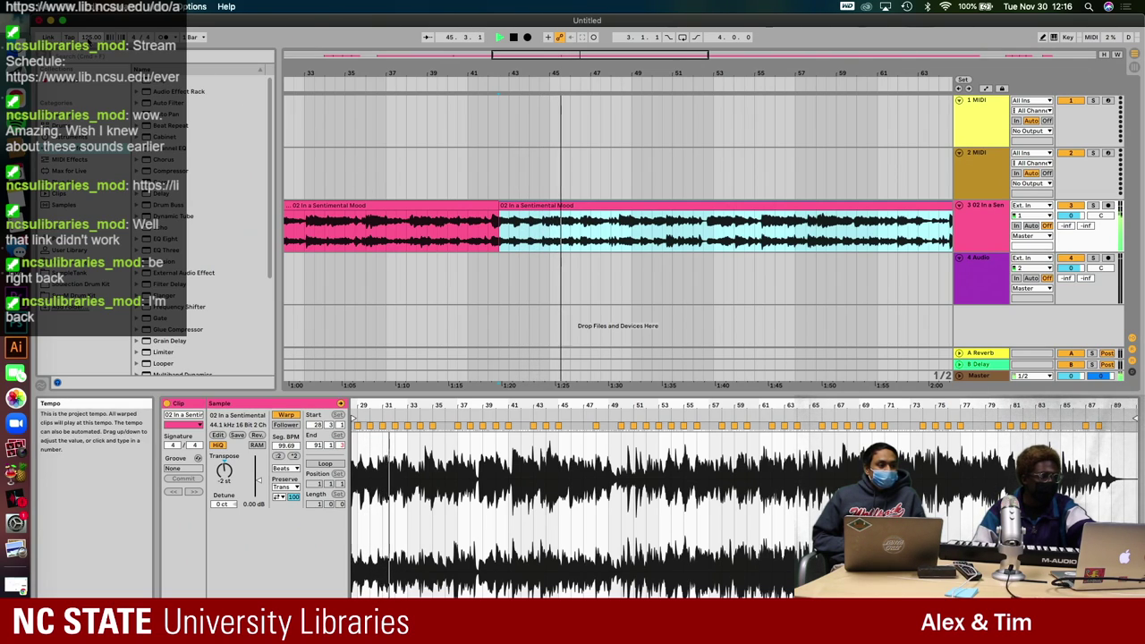
drag(90, 43, 115, 63)
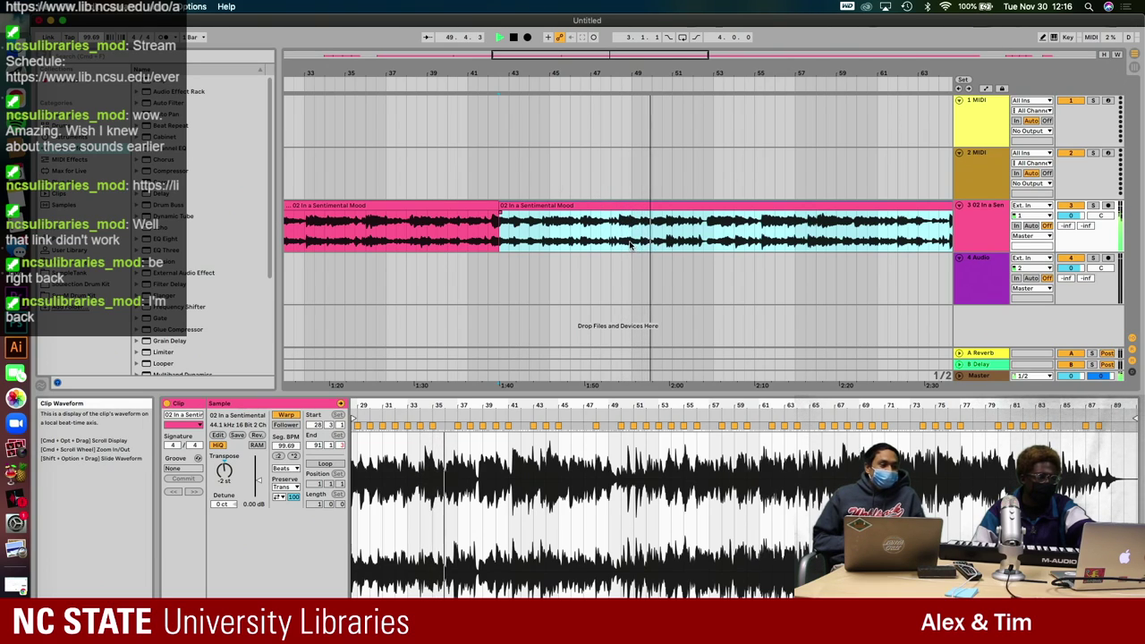
key(space)
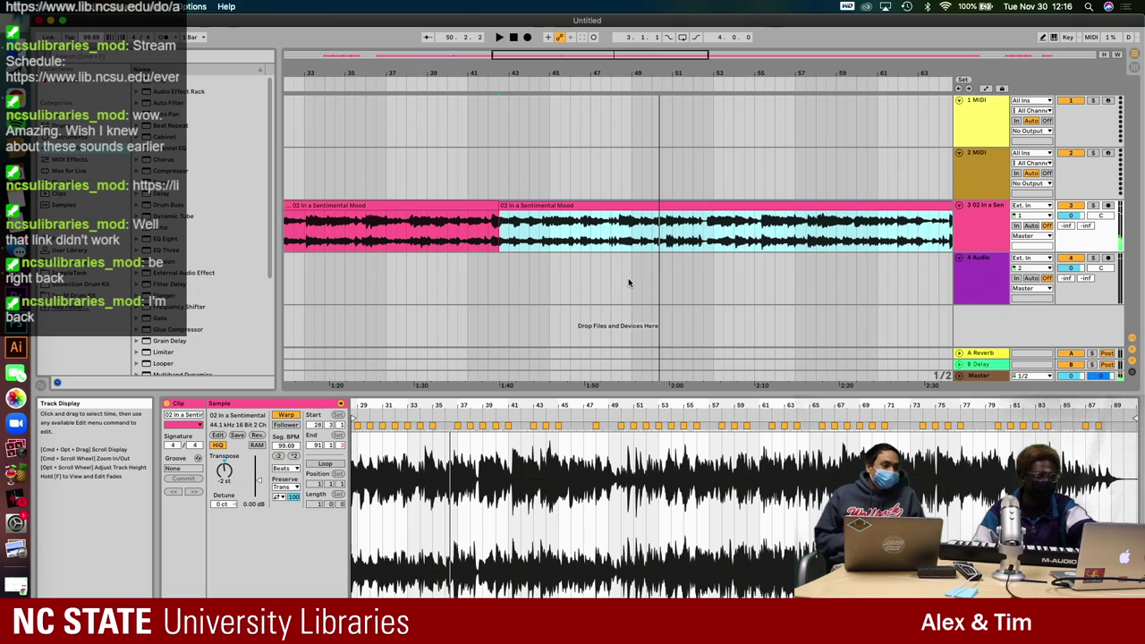
- Play the transposed clip from its start and again from about bar 48
key(z)
key(space)
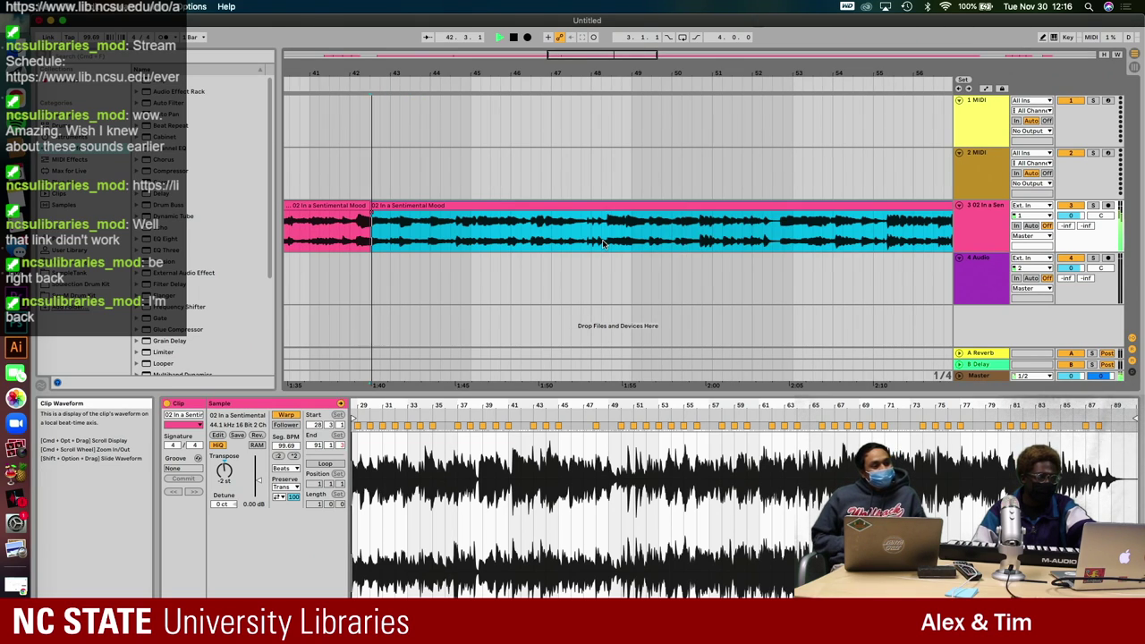
click(601, 243)
key(space)
key(space)
key(plus)
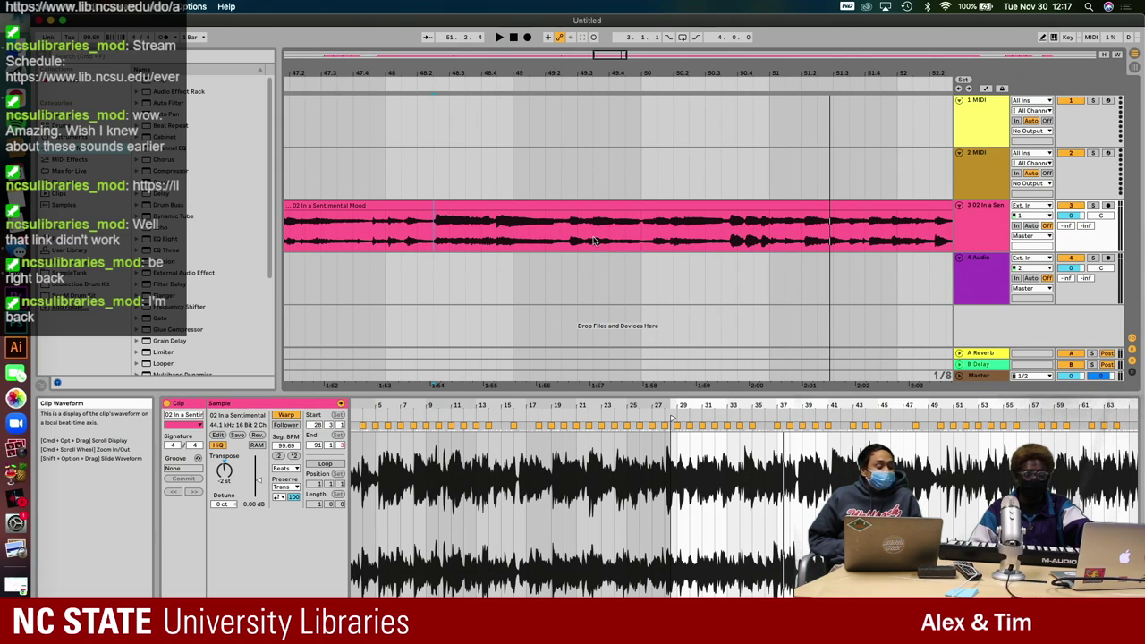
- Switch to Chrome, search for "courses ncsu" in a new tab, and open the North Carolina State University Course Catalog
key(ctrl+Up)
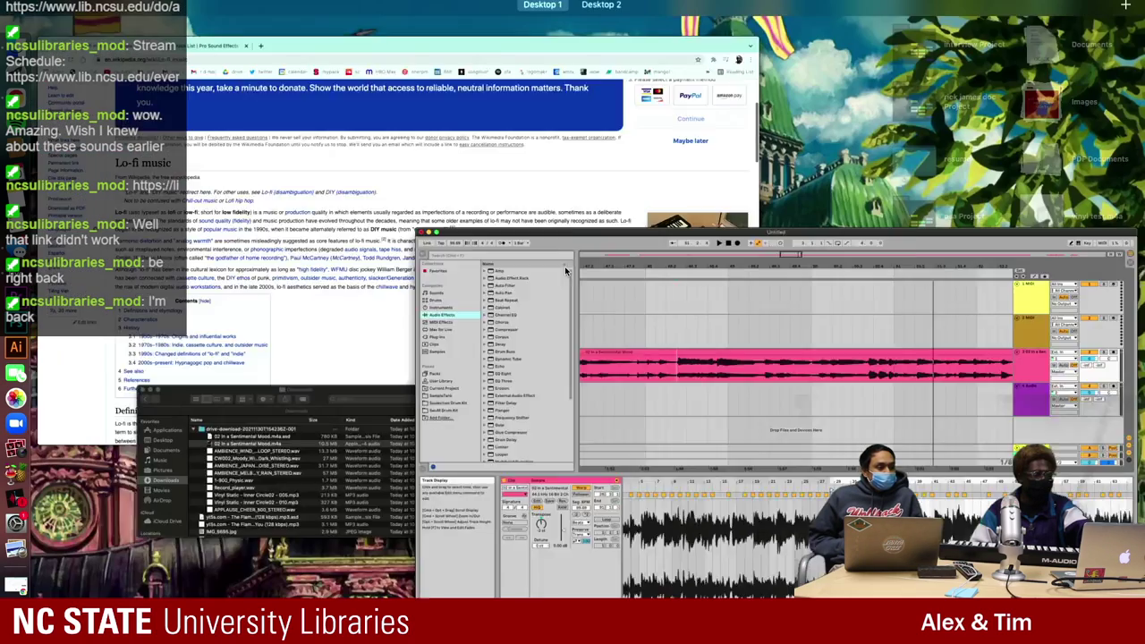
click(420, 195)
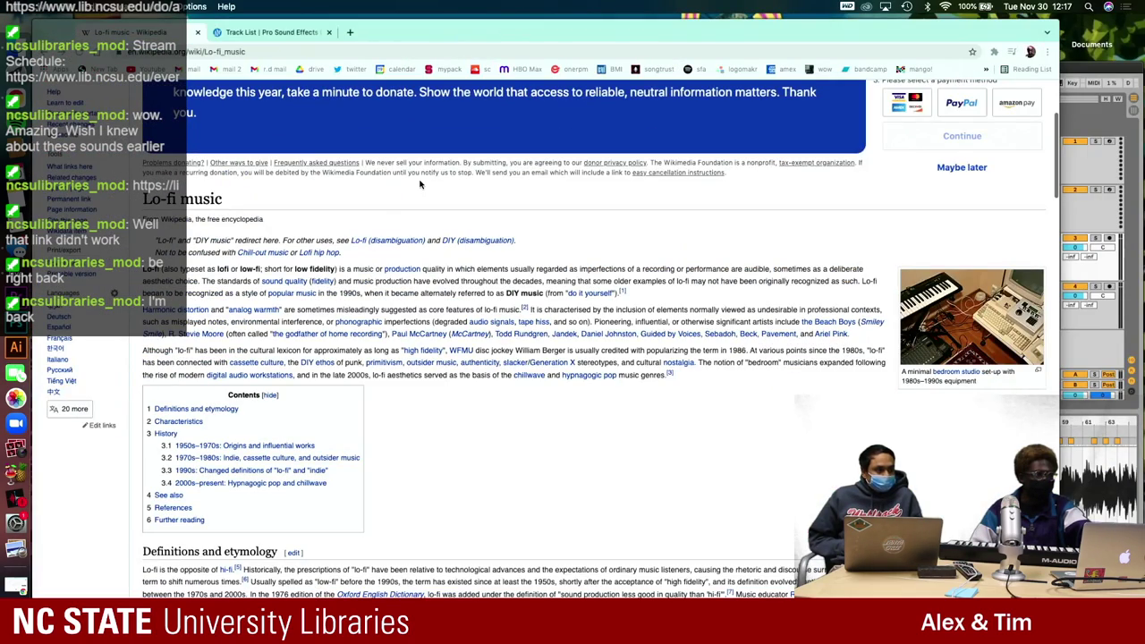
click(375, 28)
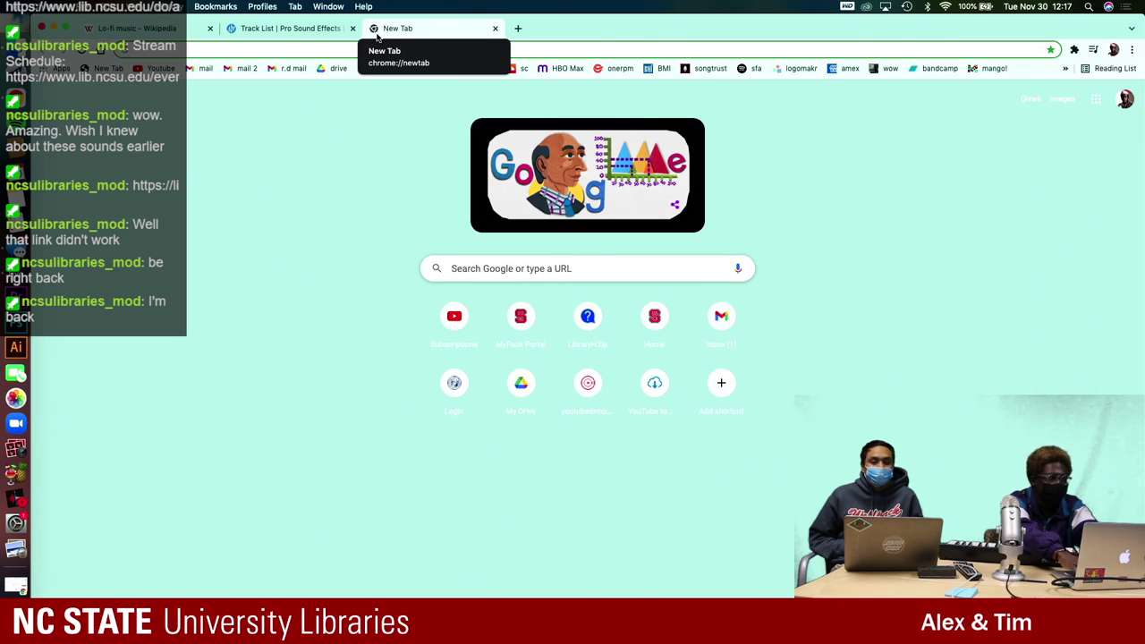
text(course ncsu)
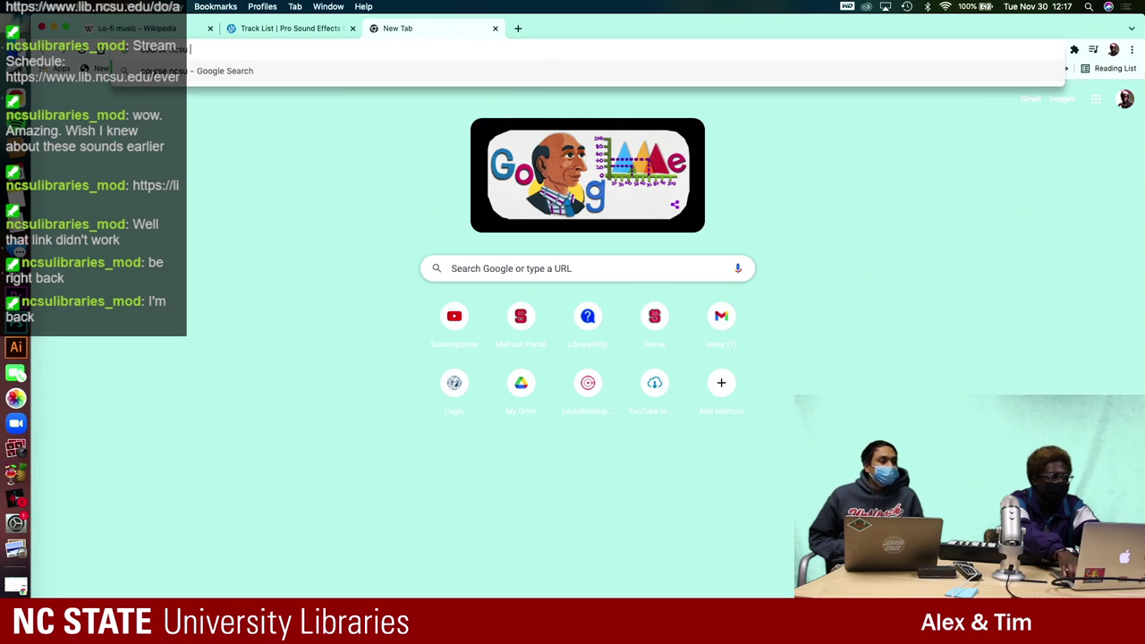
key(Return)
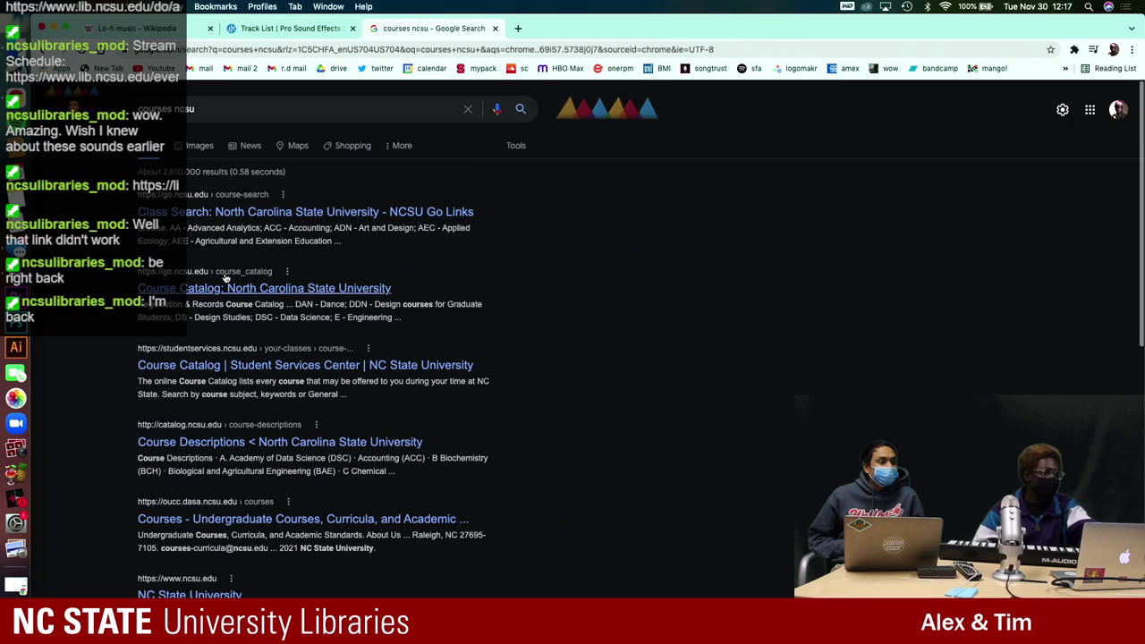
click(229, 288)
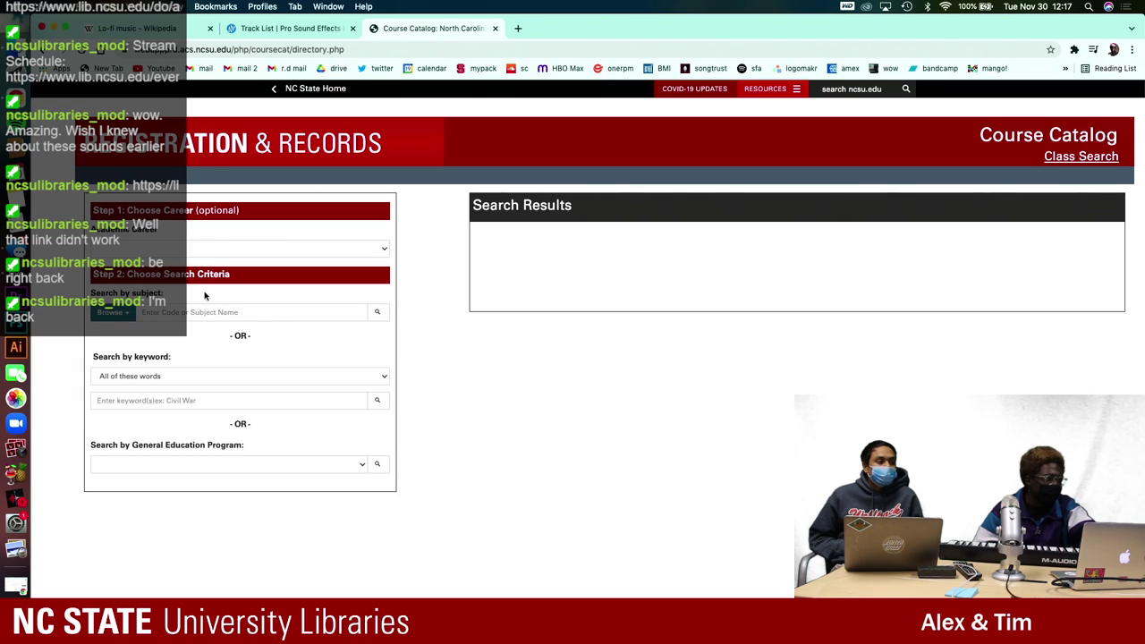
- Set the course catalog's subject criterion to MUS - Music
click(240, 377)
click(246, 351)
click(259, 400)
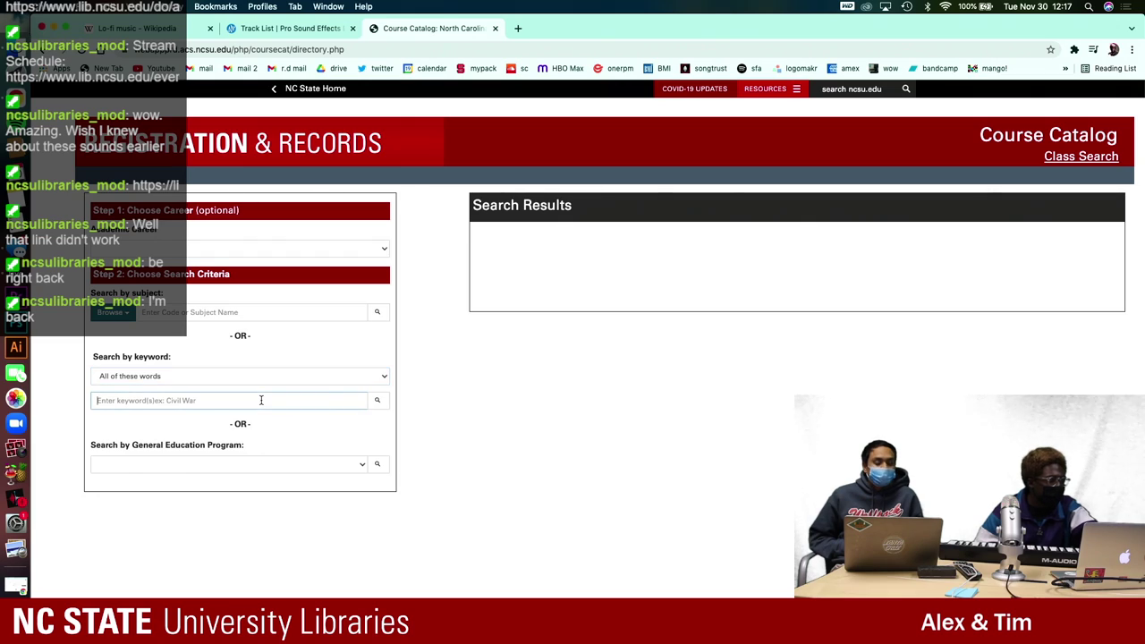
click(231, 311)
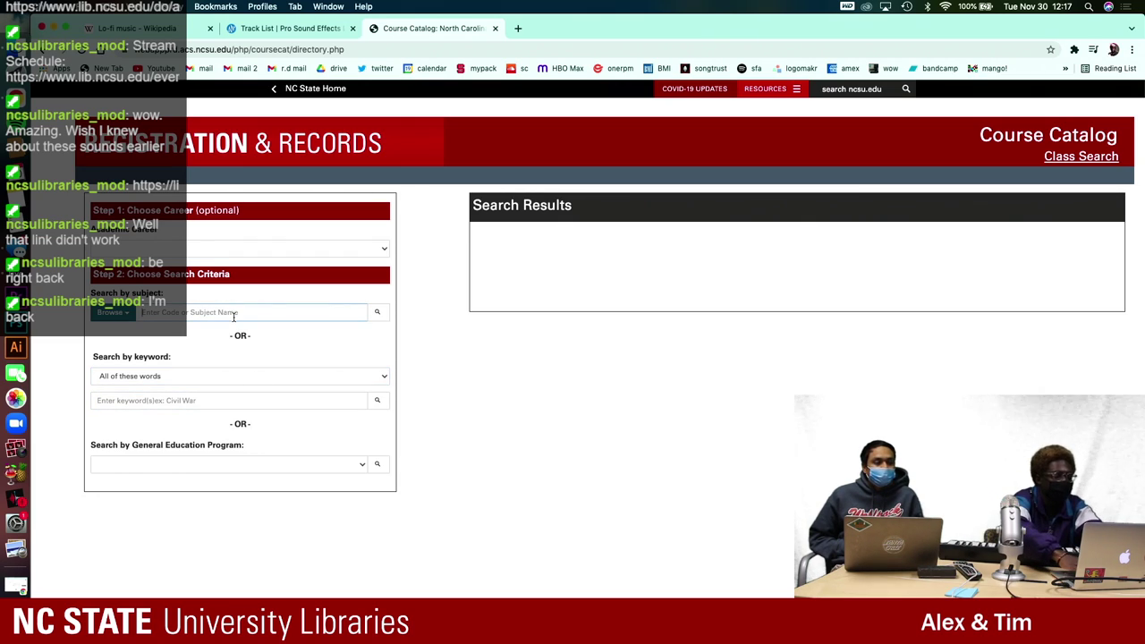
text(mus)
click(245, 336)
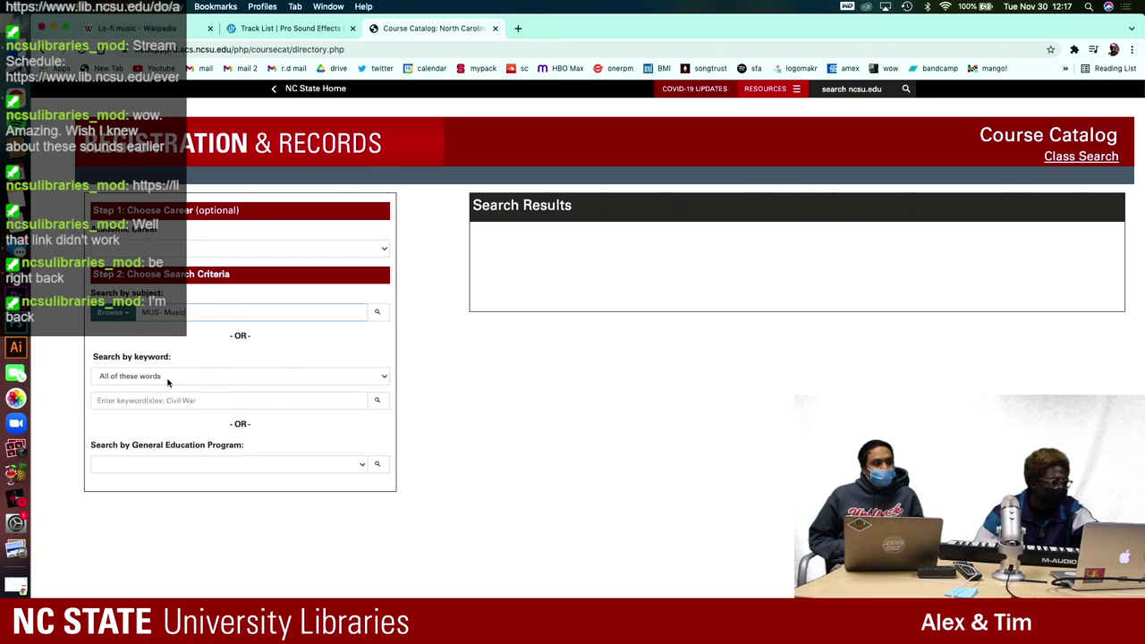
click(114, 315)
click(302, 302)
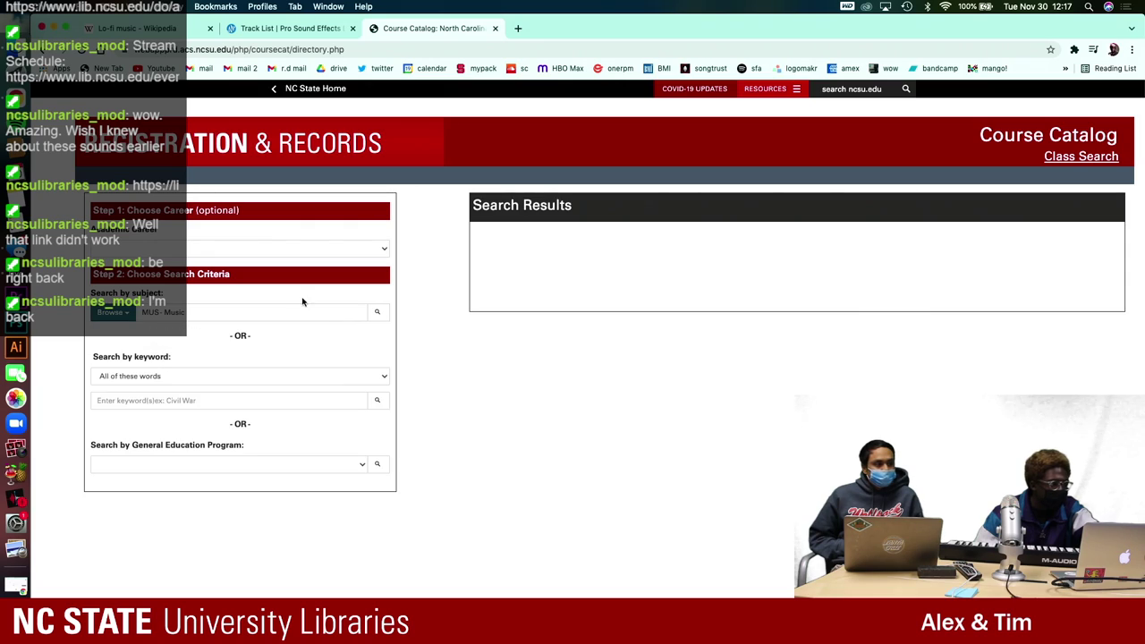
click(246, 398)
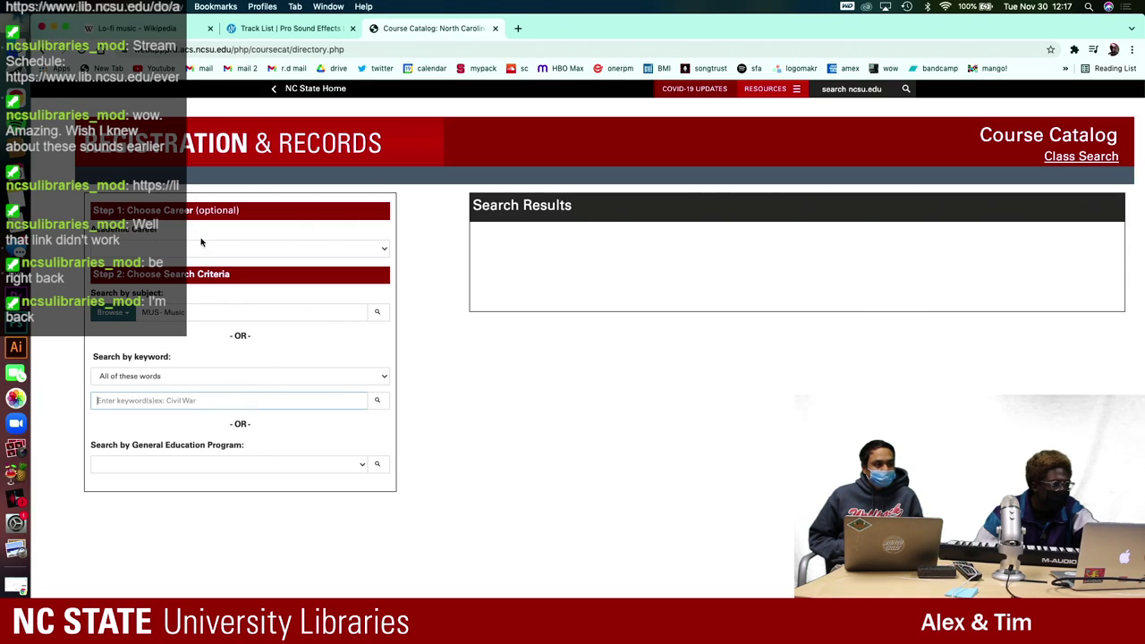
- Set the academic career to Undergraduate and the General Education Program to Humanities
click(201, 241)
click(197, 270)
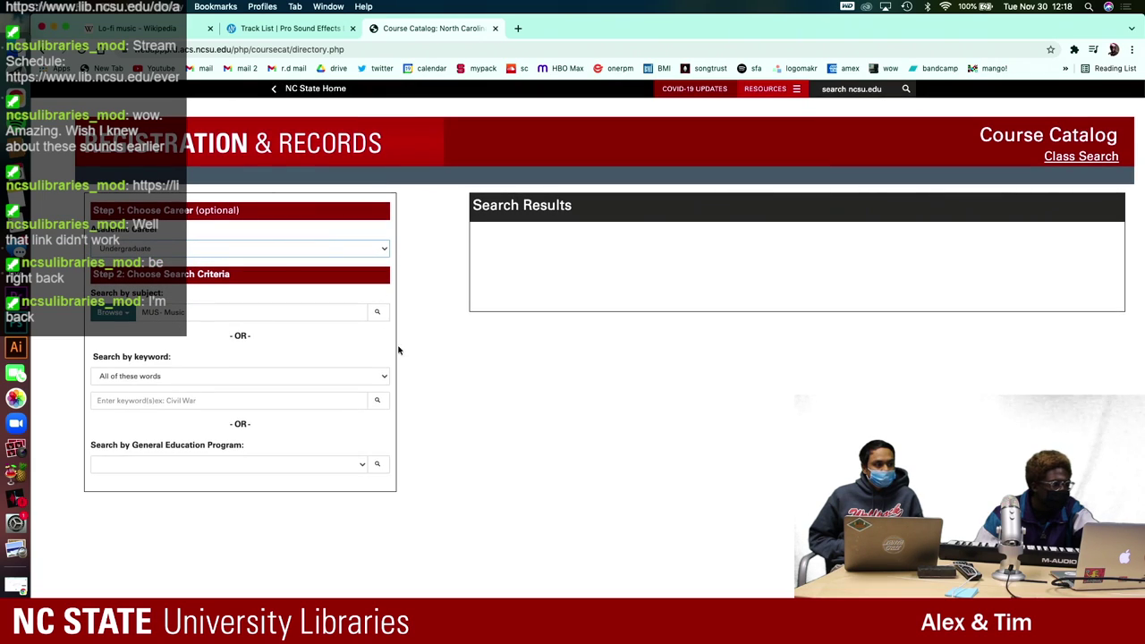
click(295, 316)
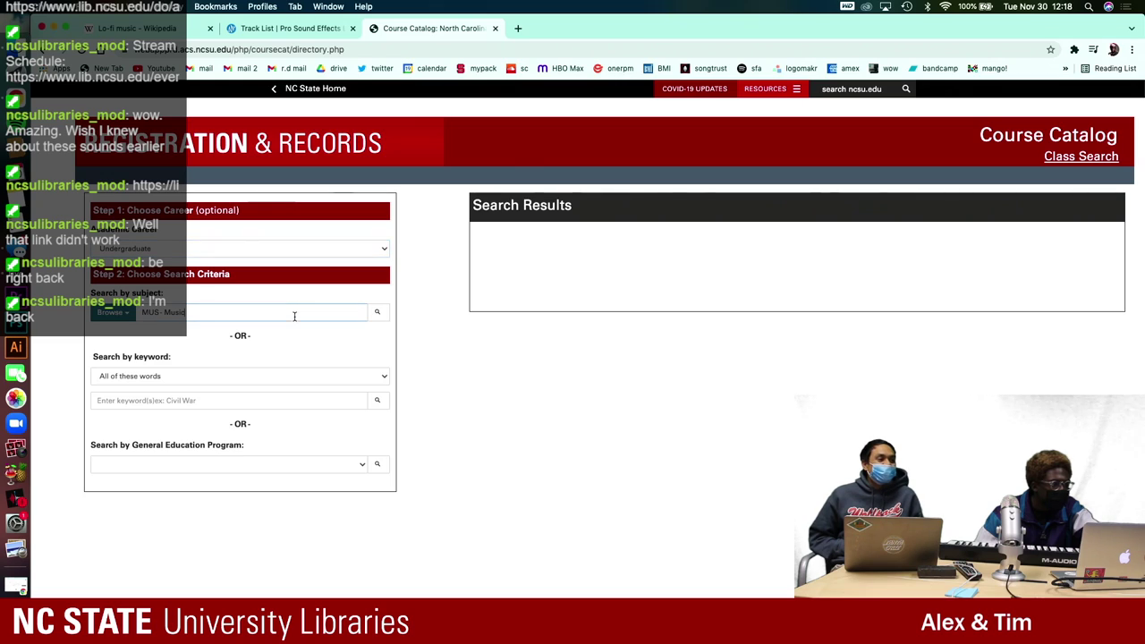
click(403, 339)
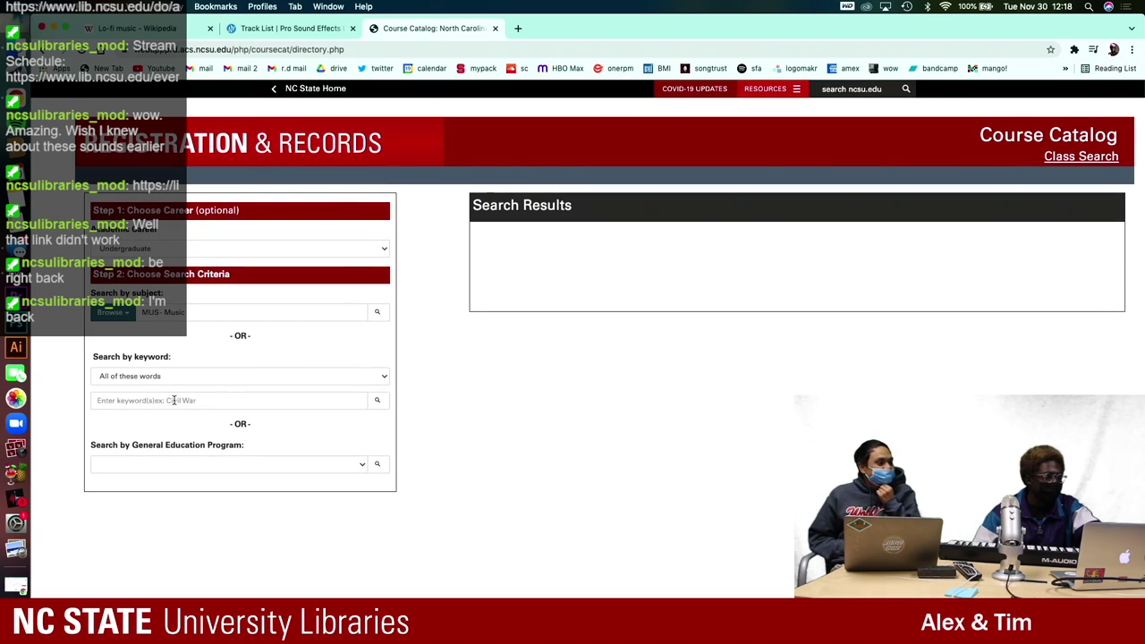
click(208, 376)
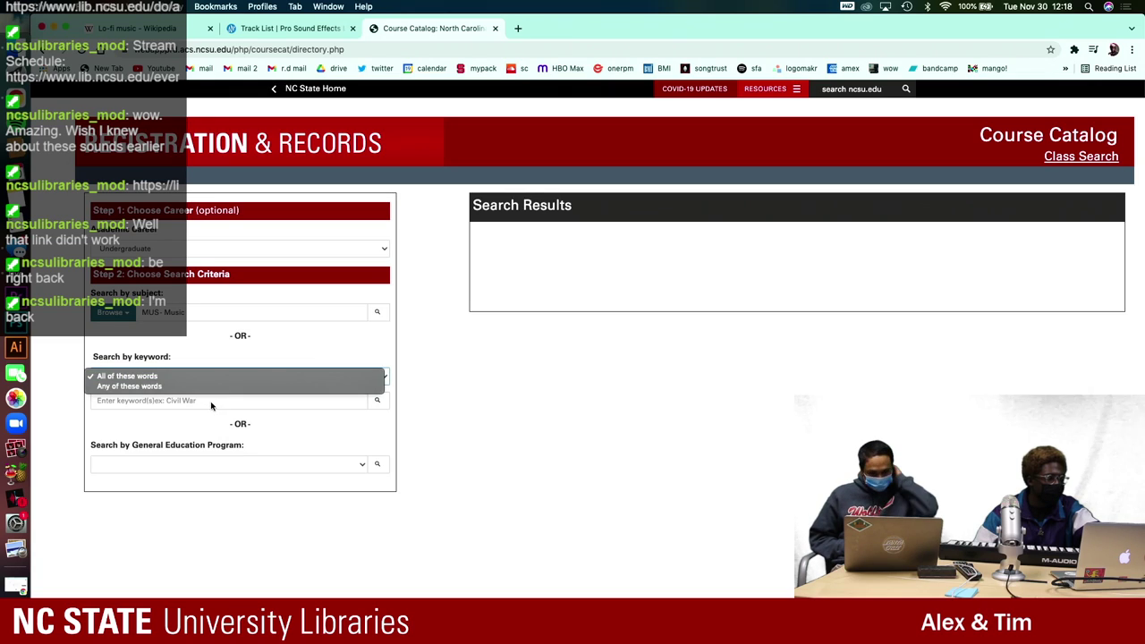
click(211, 399)
click(251, 463)
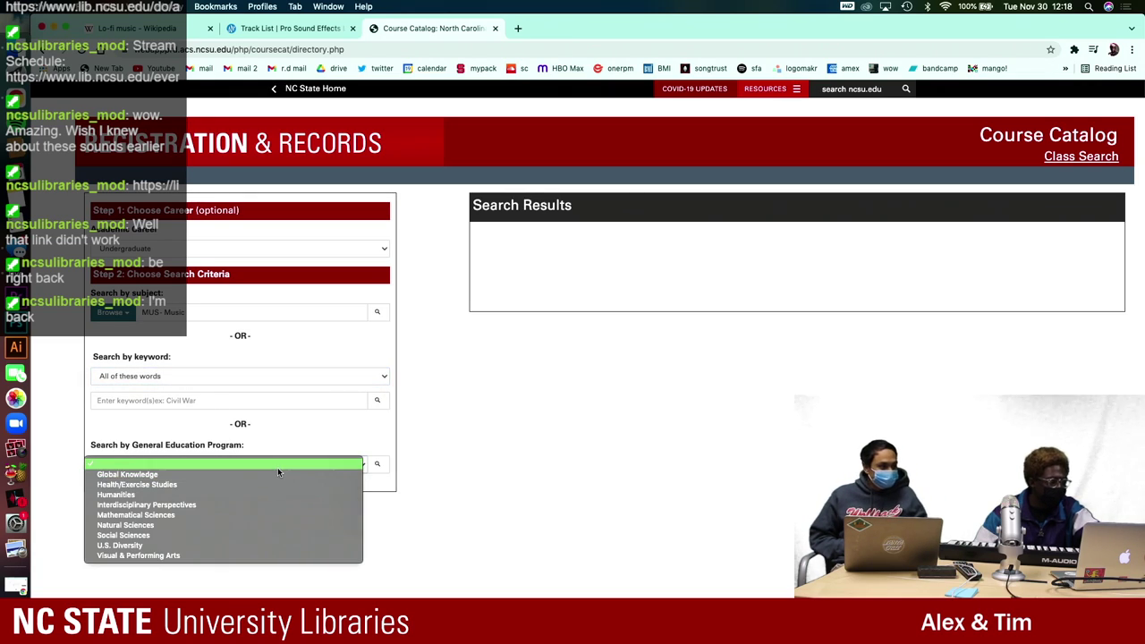
click(235, 494)
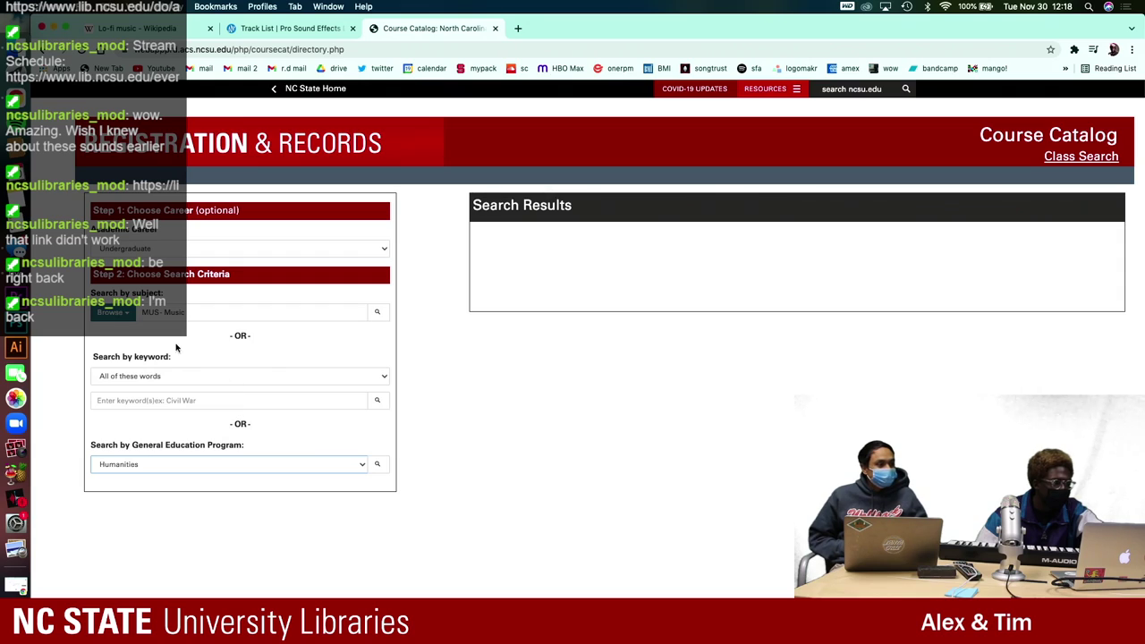
- Run the search by the Music subject and look through the listed MUS courses
click(116, 313)
click(379, 313)
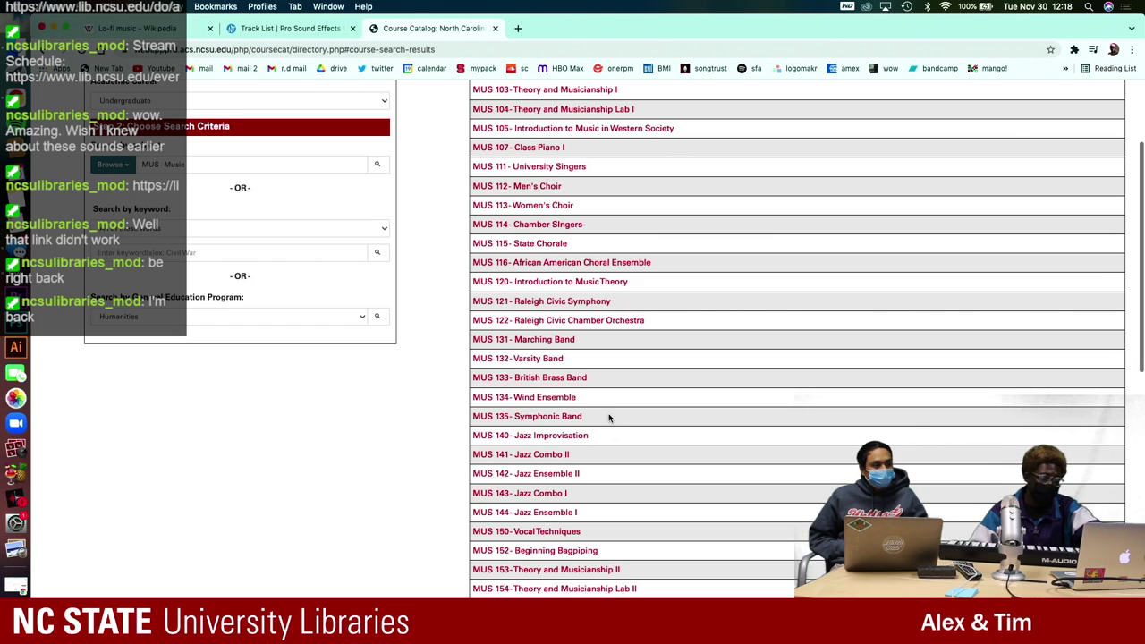
scroll(609, 418, down, 10)
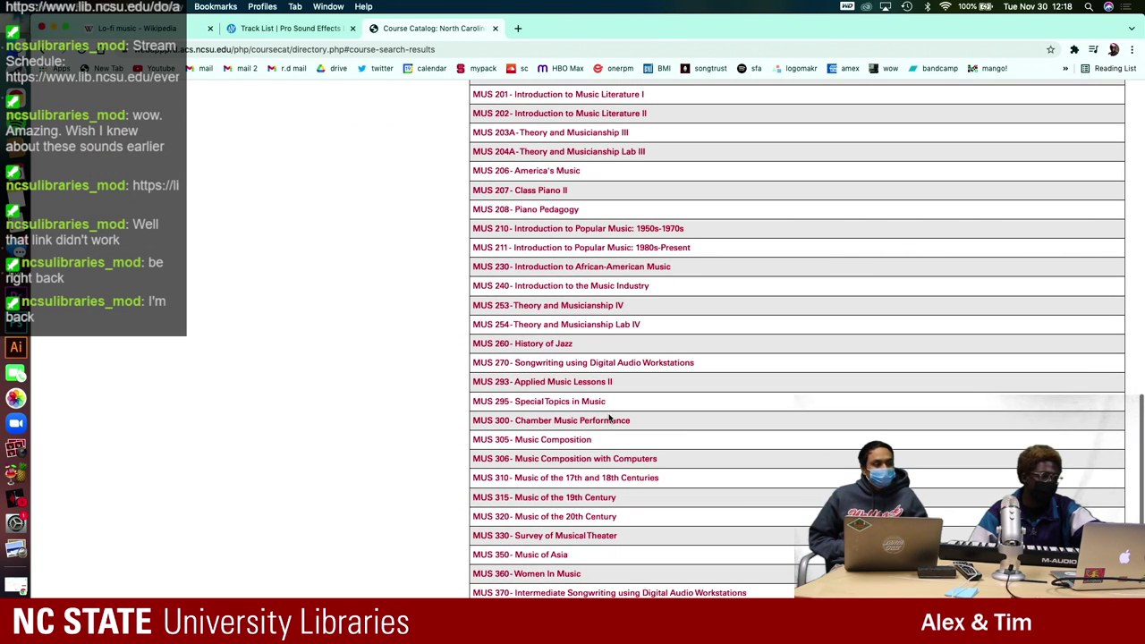
- Open the details of MUS 270 Songwriting using Digital Audio Workstations, read them, and return to the start of the course results
scroll(608, 417, down, 1)
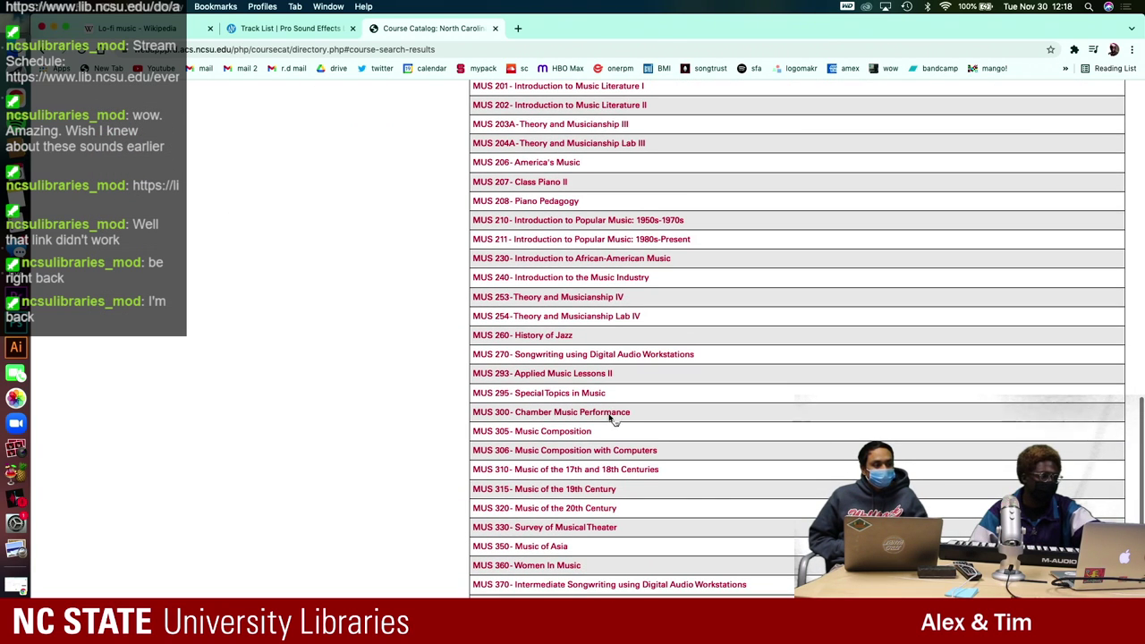
click(587, 356)
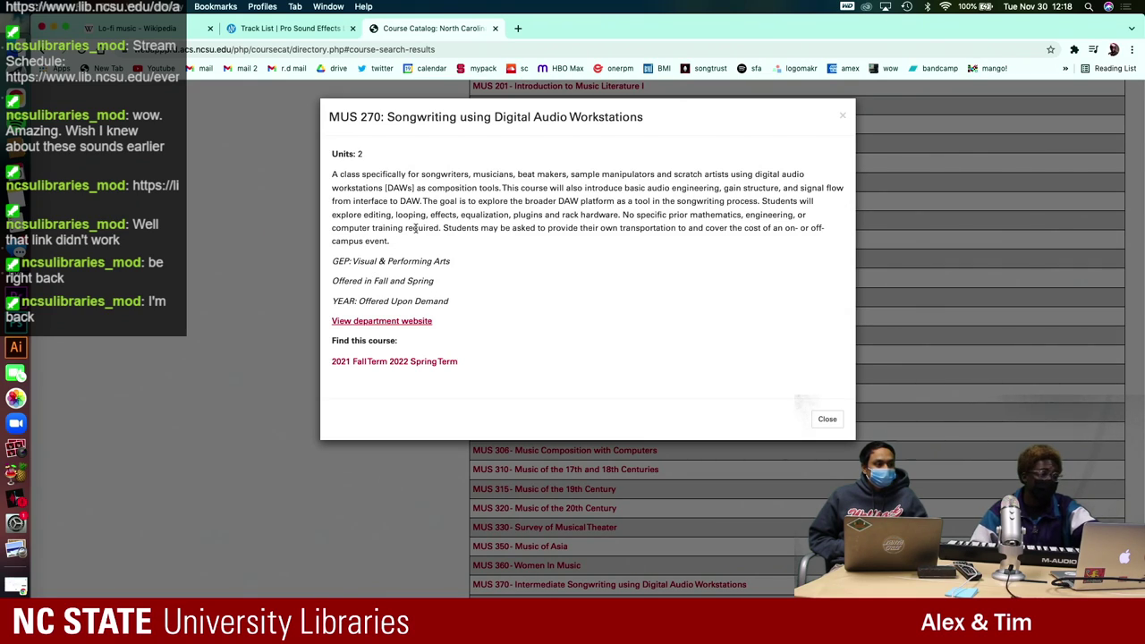
click(827, 420)
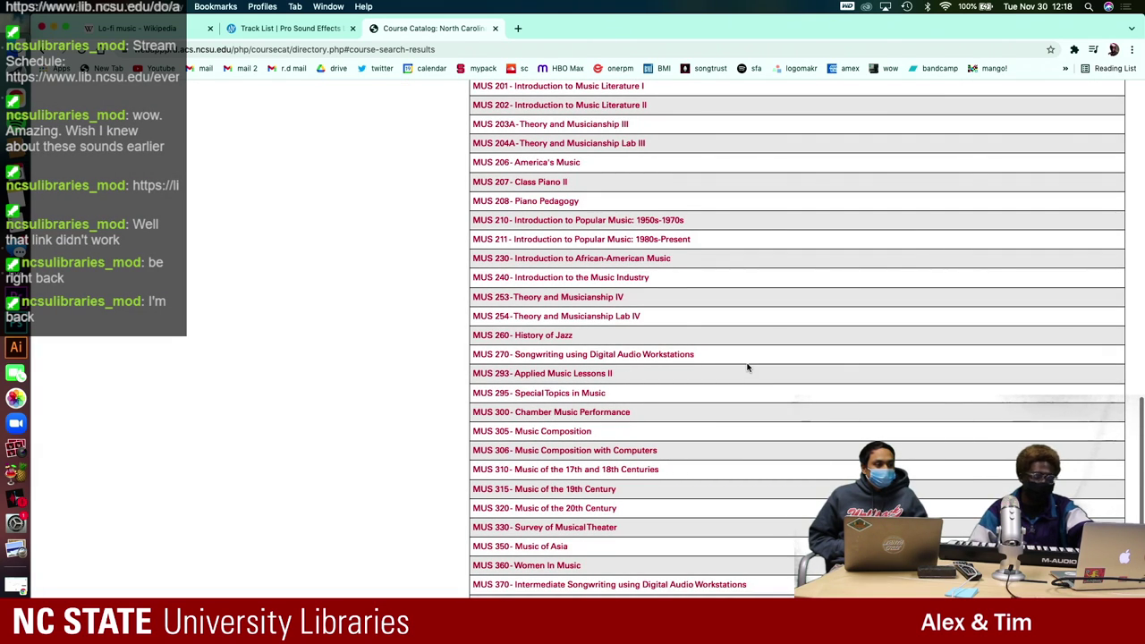
scroll(748, 367, up, 5)
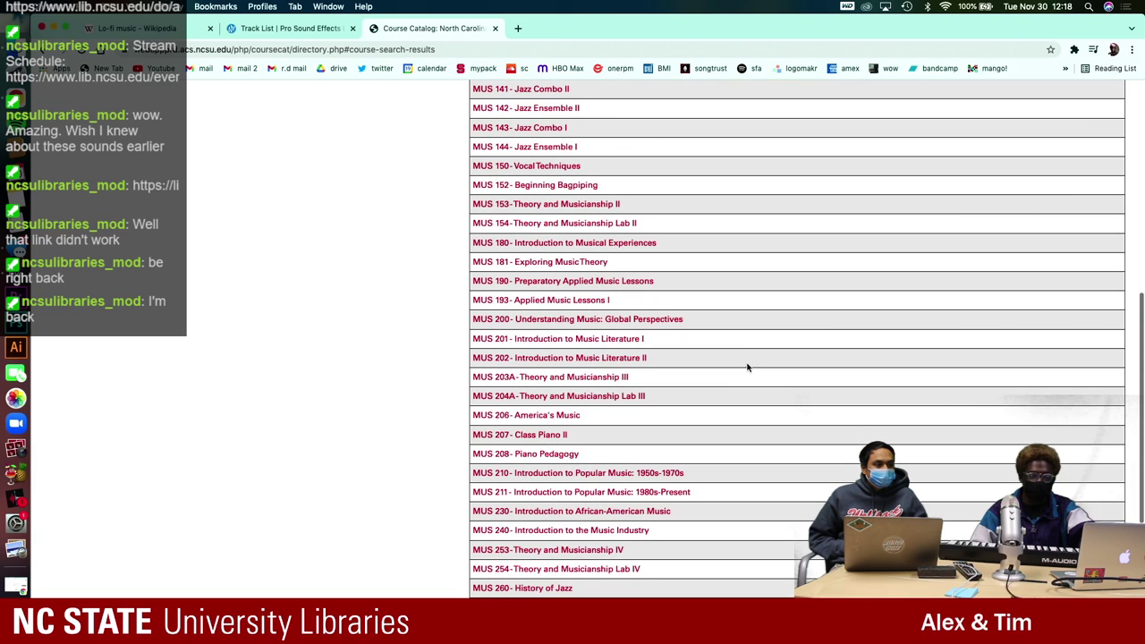
scroll(748, 443, up, 5)
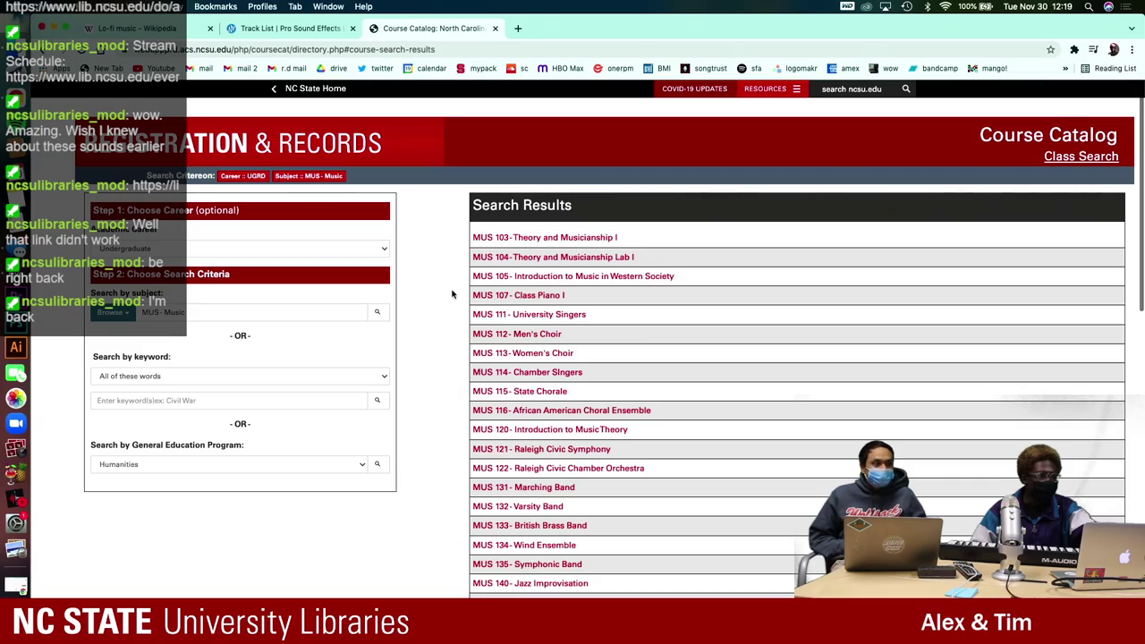
- Switch back to Ableton Live and play the In a Sentimental Mood clip from bar 46.4.1
key(ctrl+Up)
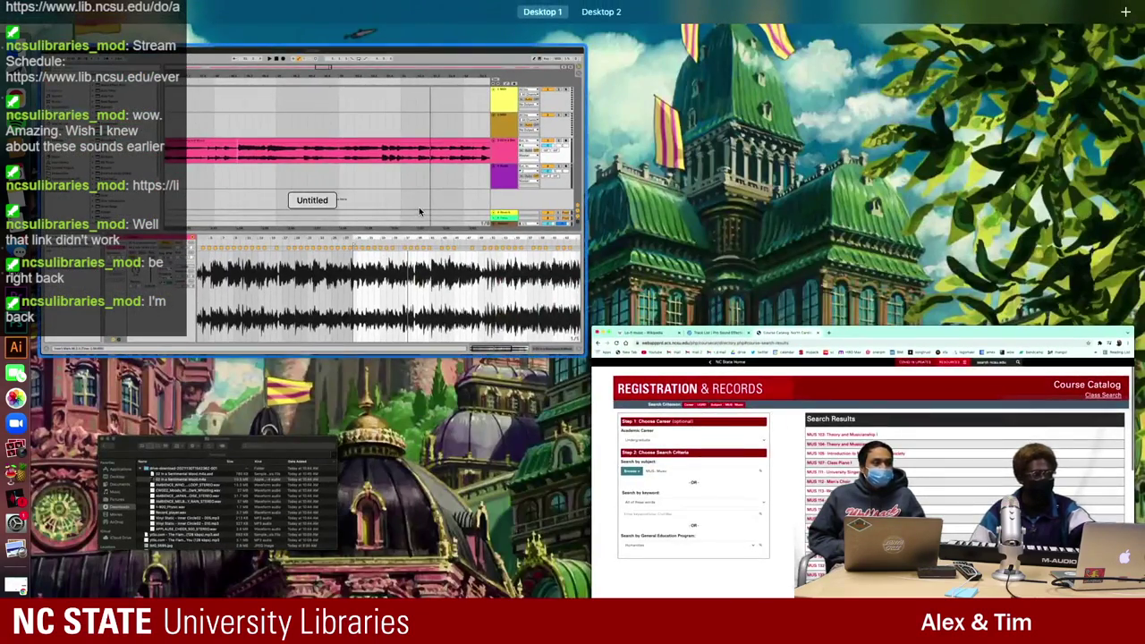
click(419, 209)
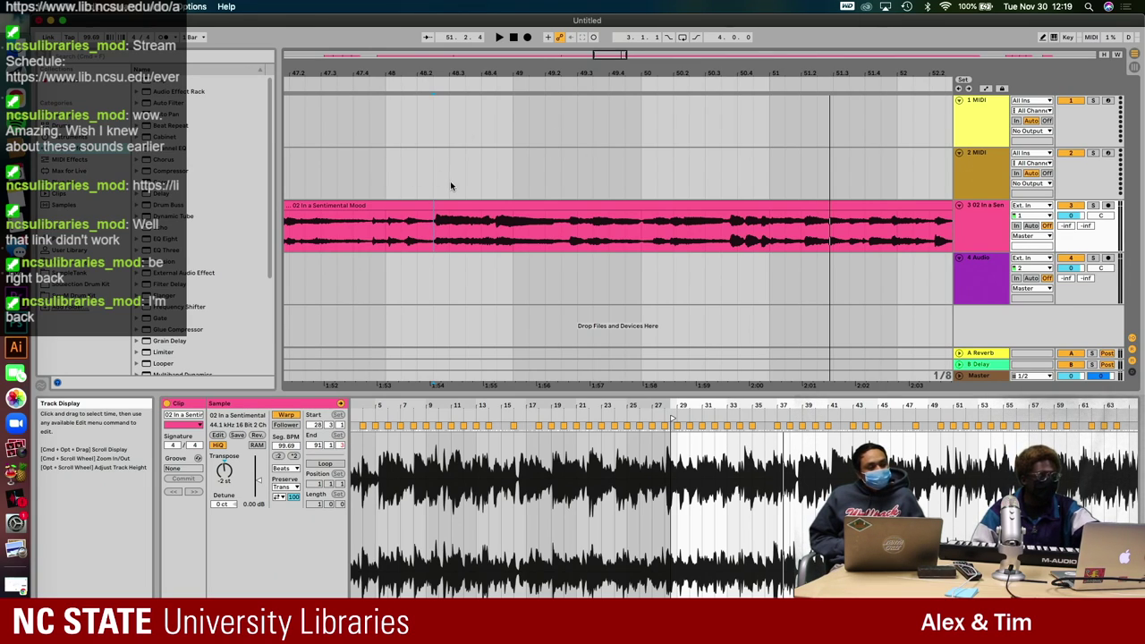
key(minus)
click(399, 231)
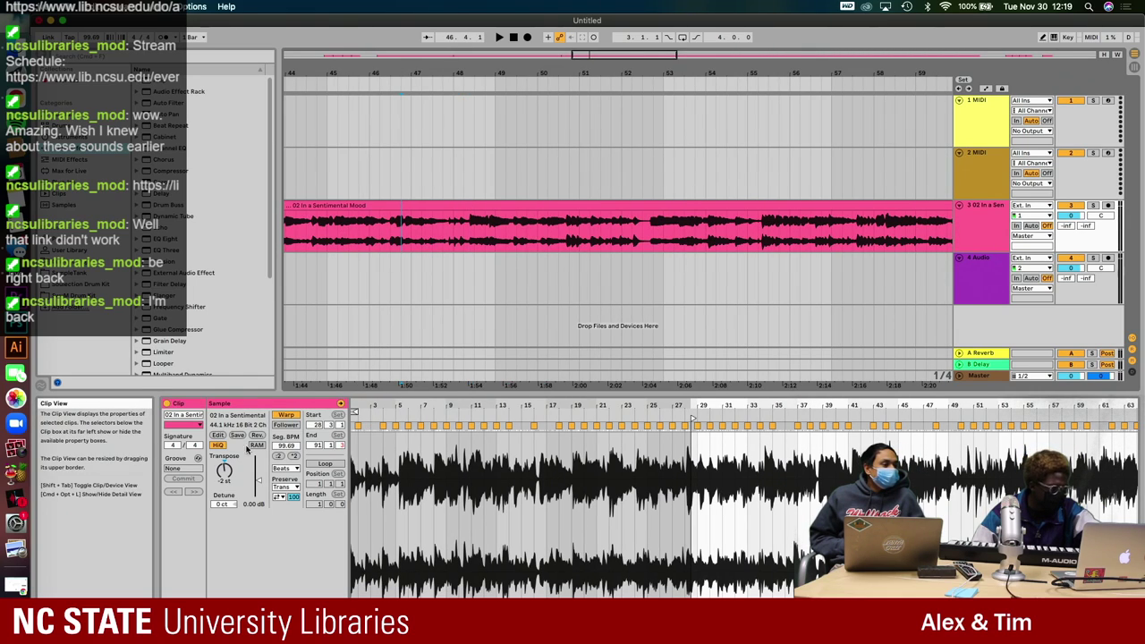
key(space)
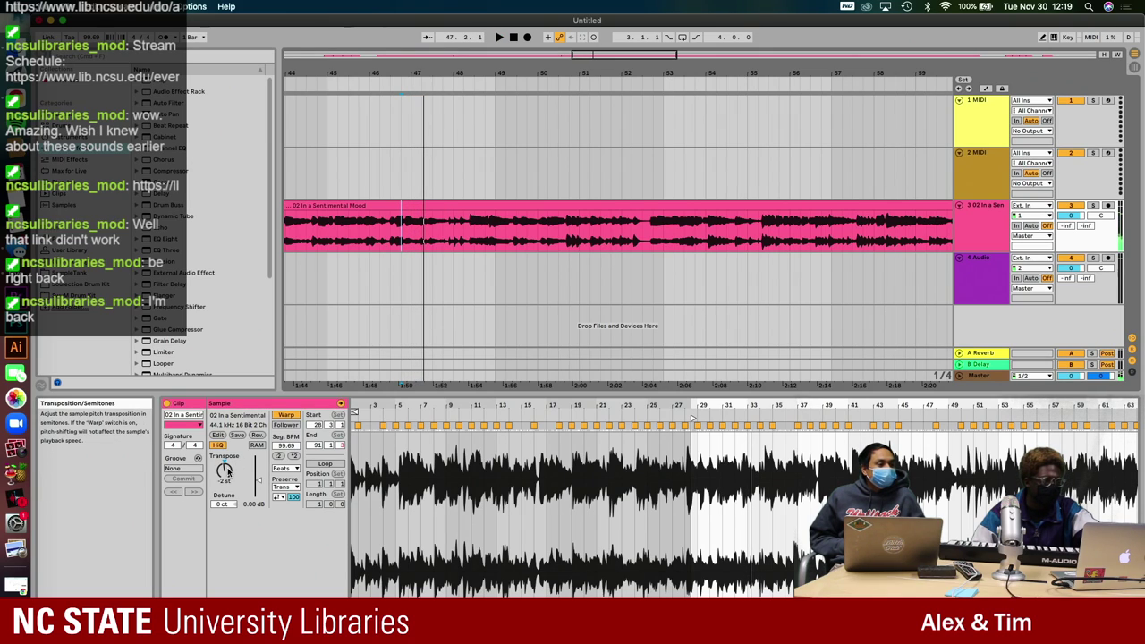
- Compare the clip's playback at transpositions of 0 st and -2 st, ending on -2 st
key(space)
key(space)
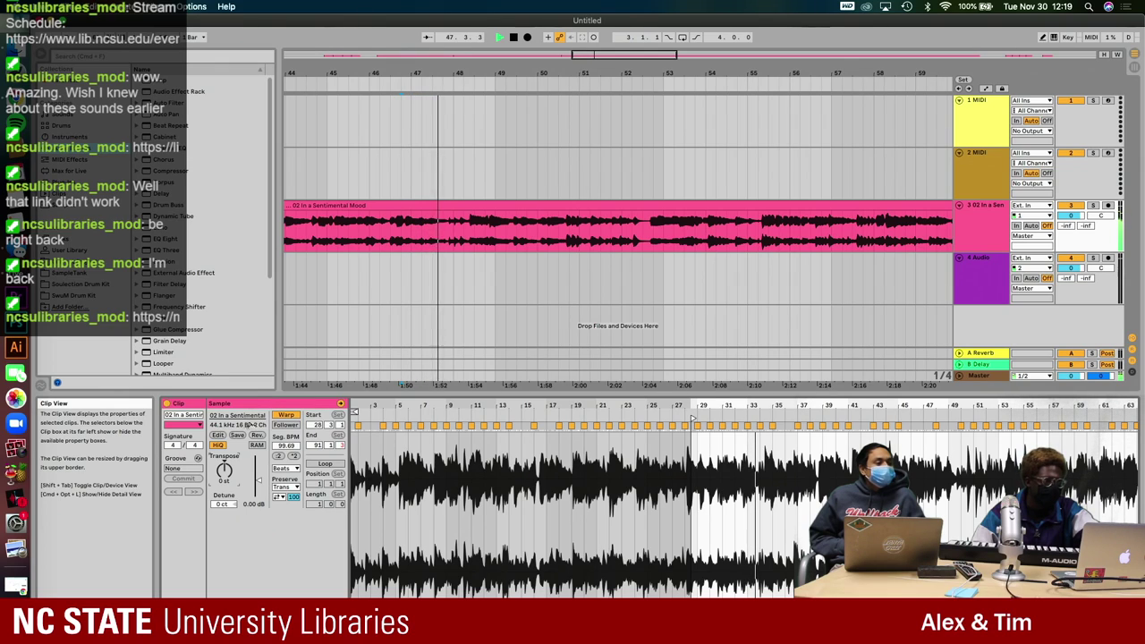
key(space)
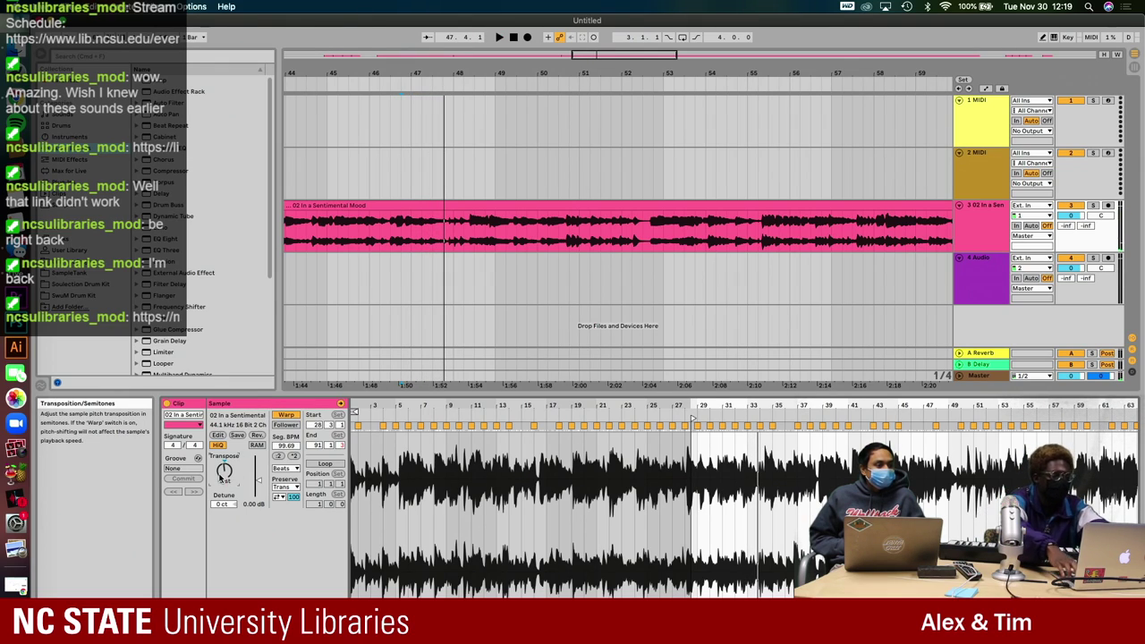
key(space)
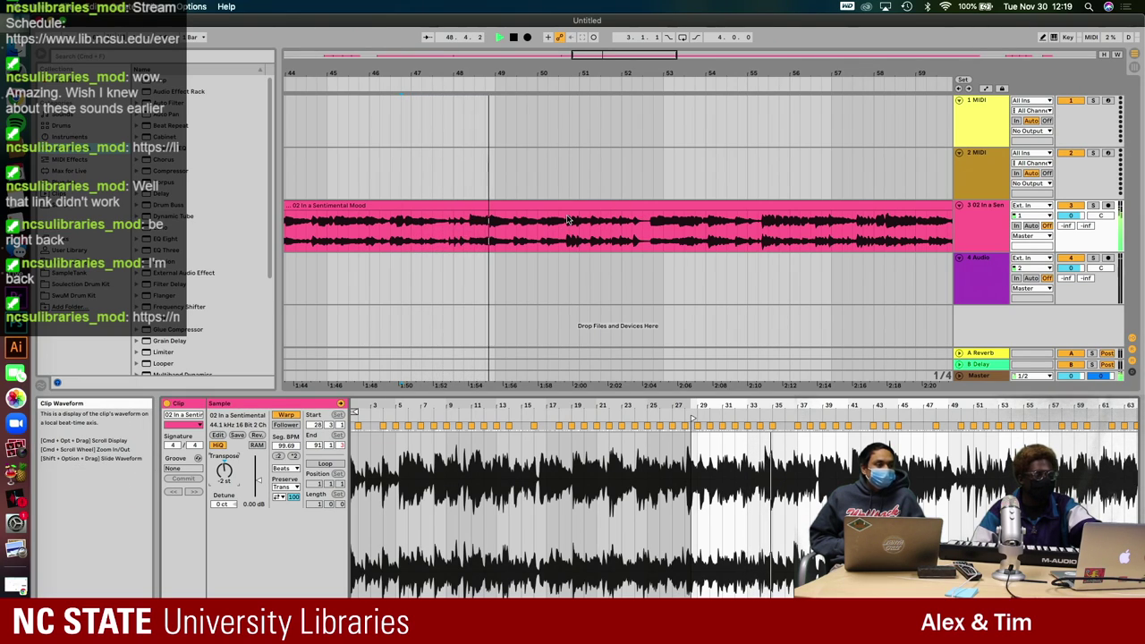
- Audition the sample from bar 48.2.3 and from bar 47.4.1 to find where the phrase begins
key(plus)
scroll(460, 236, up, 5)
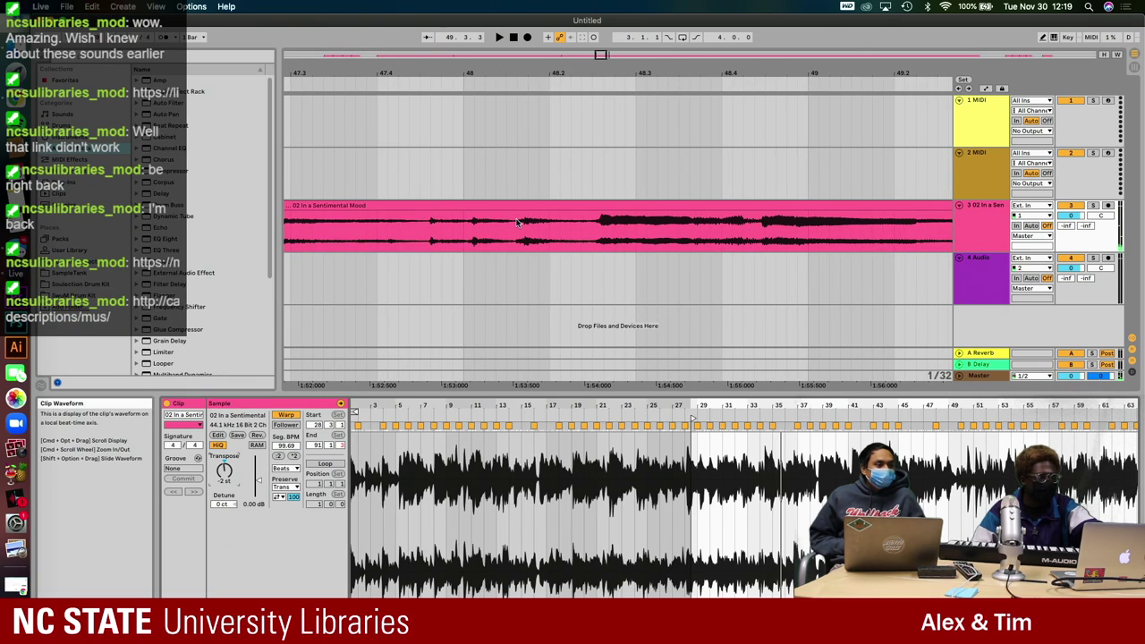
click(591, 237)
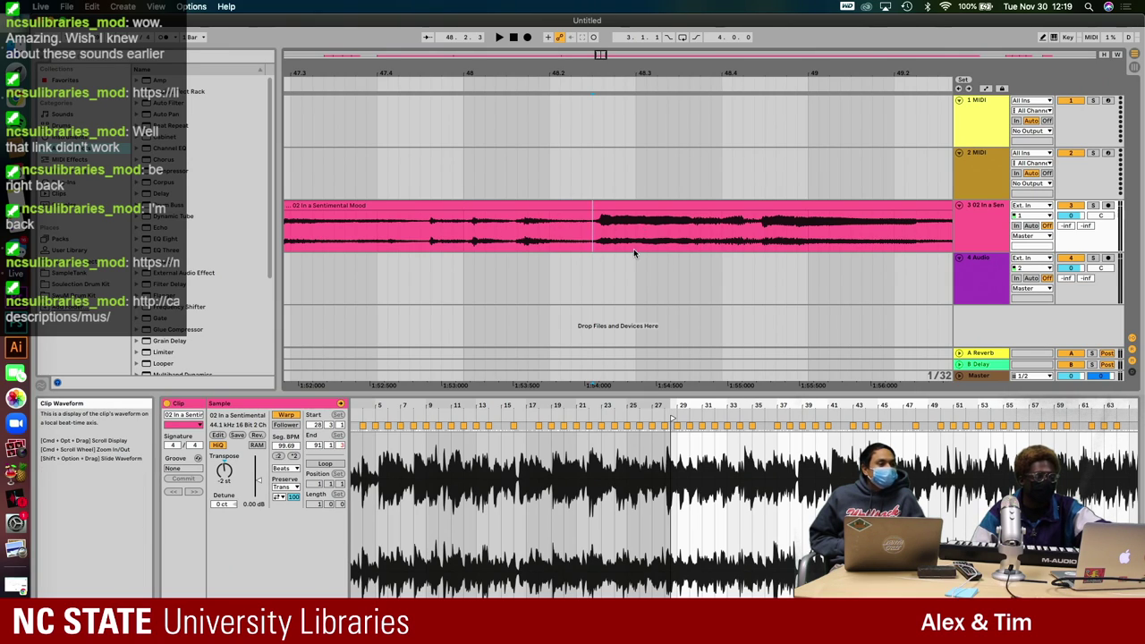
key(space)
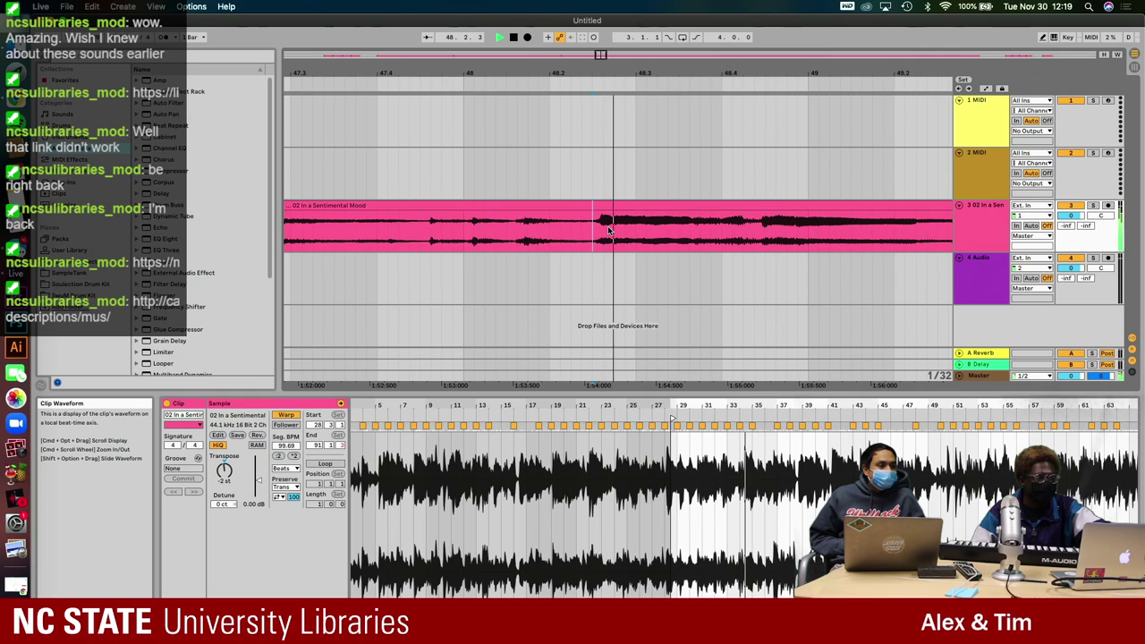
click(388, 231)
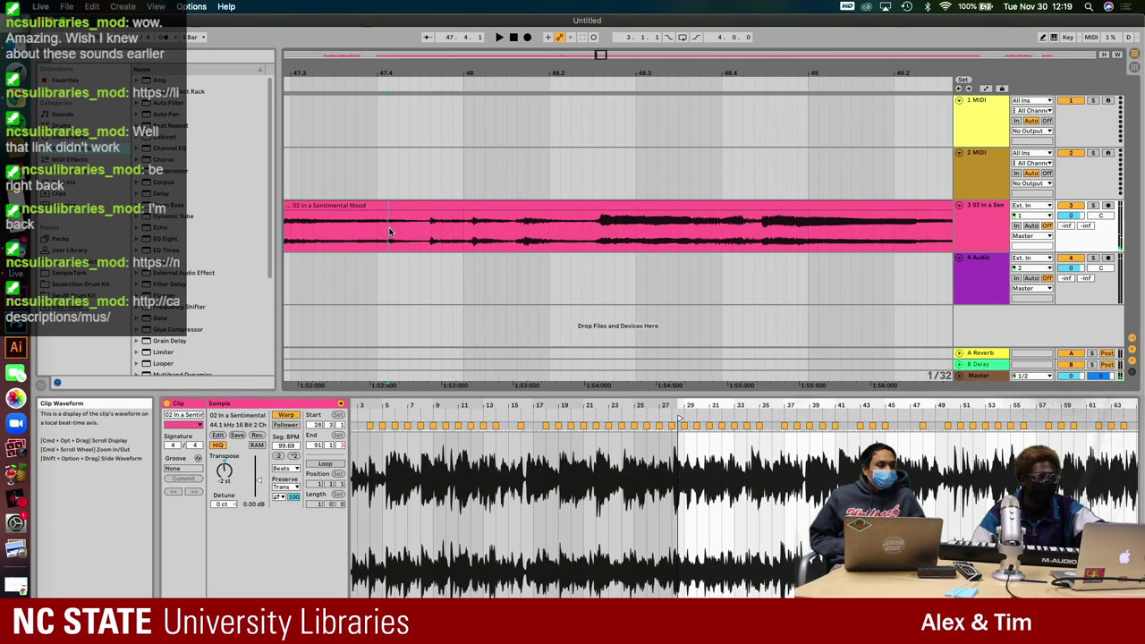
click(429, 230)
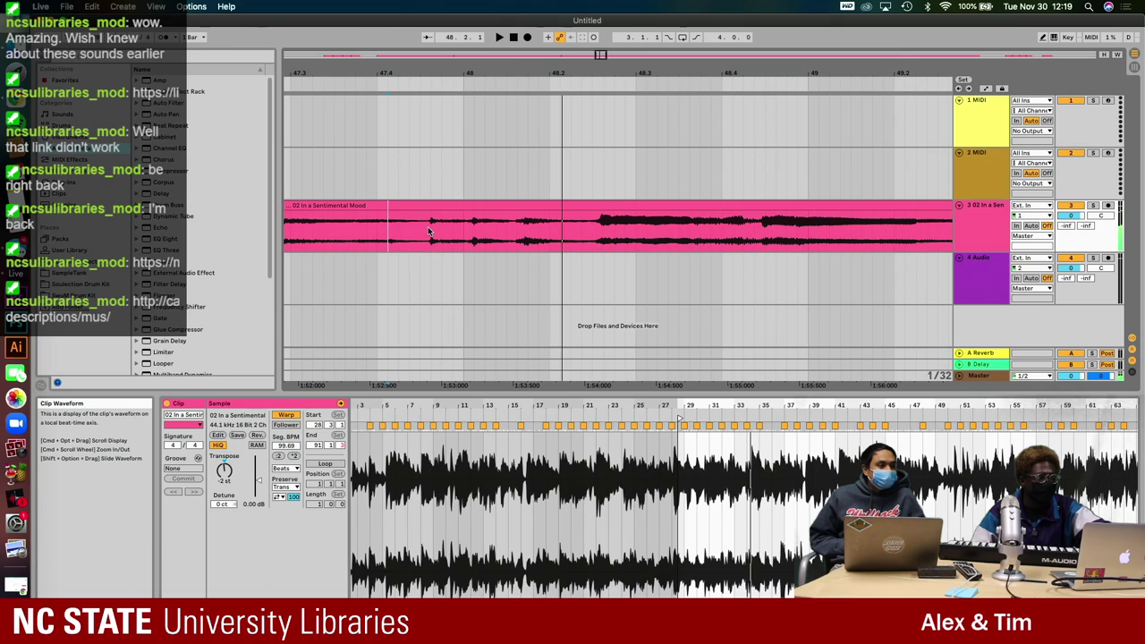
key(space)
key(plus)
key(plus)
key(space)
key(space)
- Place the insert marker just before the loud note onset at bar 48.2.3 in the sample
key(minus)
key(minus)
key(minus)
key(minus)
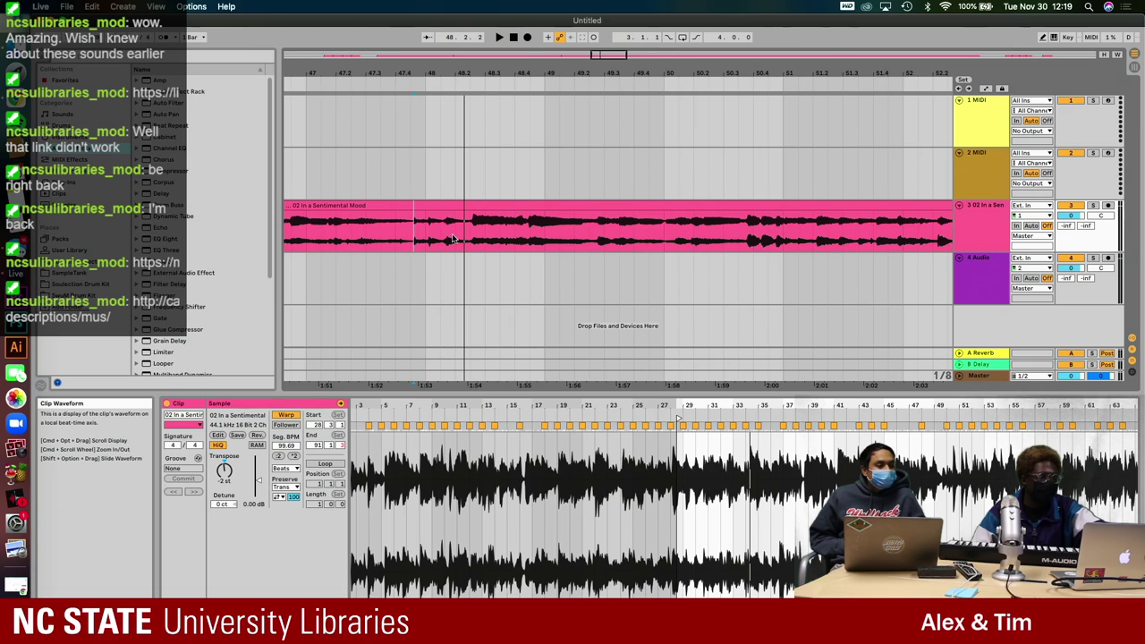
key(plus)
key(plus)
click(506, 235)
key(plus)
key(plus)
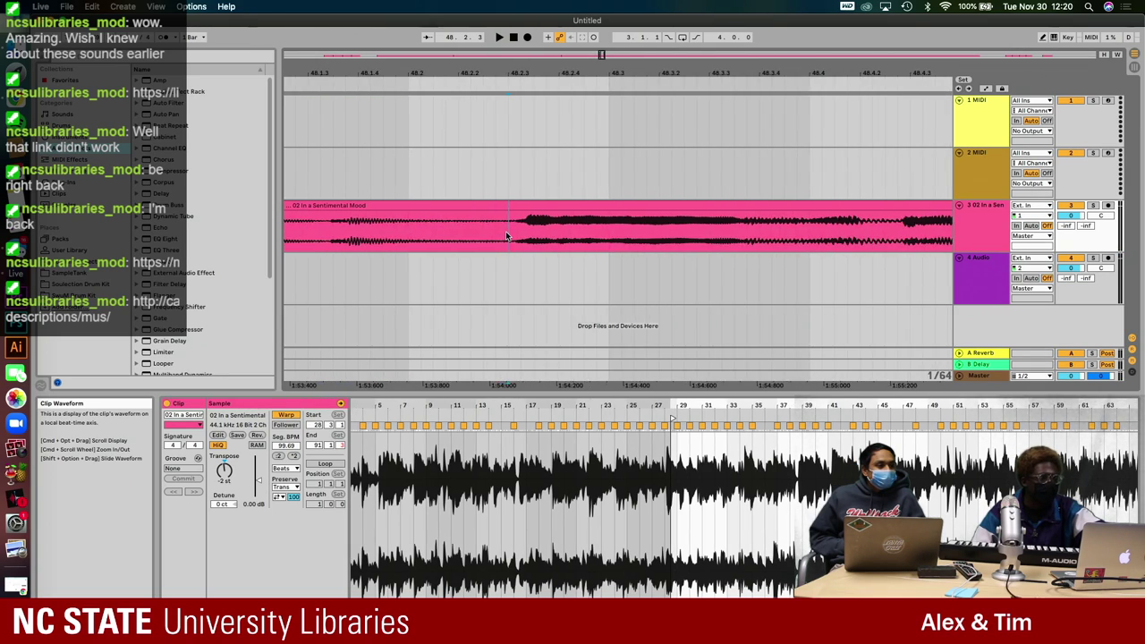
key(minus)
key(minus)
key(minus)
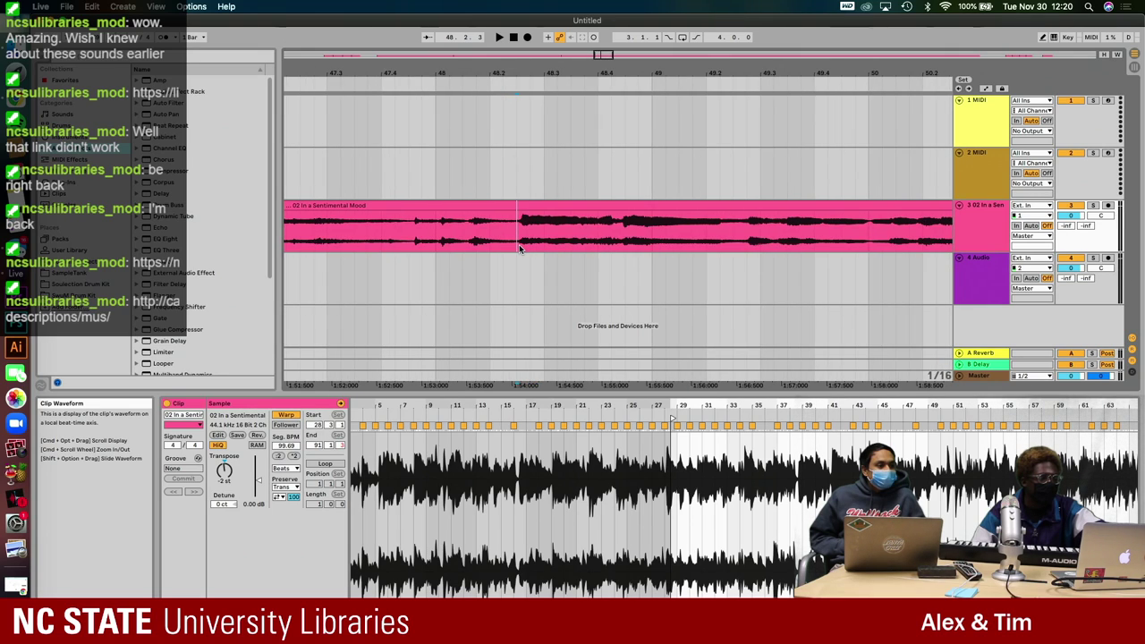
key(plus)
key(plus)
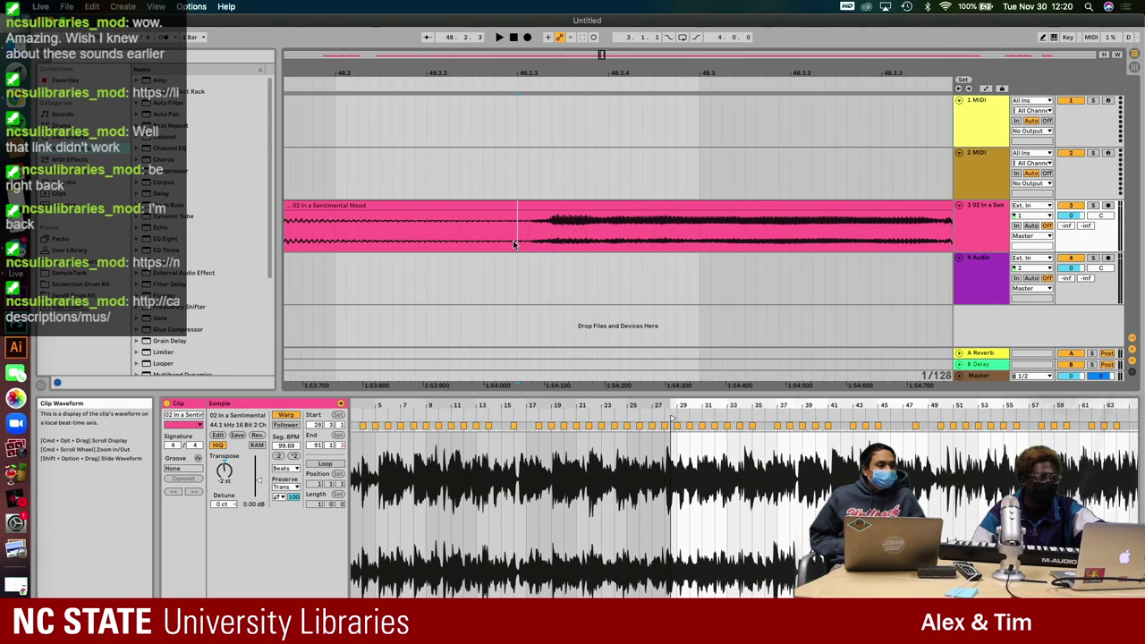
key(minus)
key(minus)
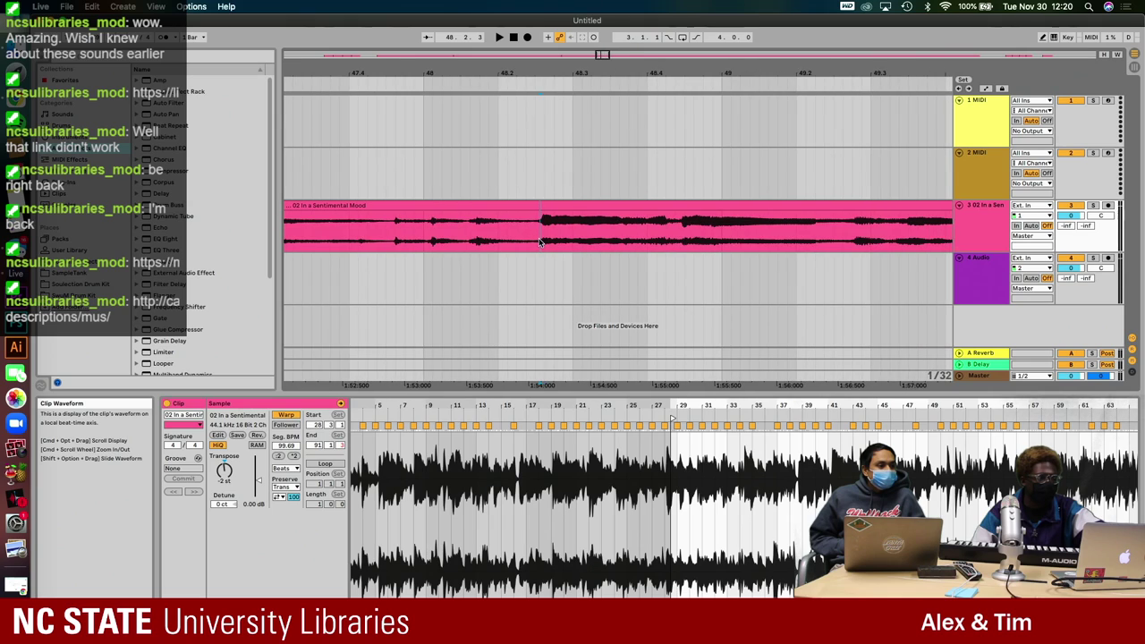
- Play the phrase from the marker at bar 48.2.3 to about bar 51
key(space)
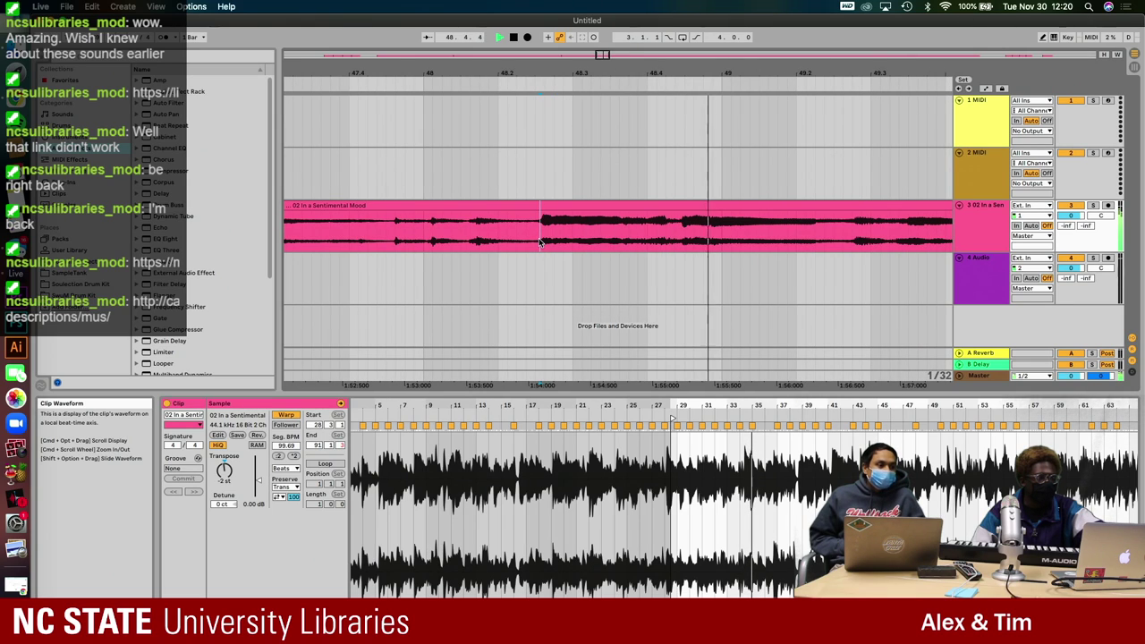
key(minus)
key(minus)
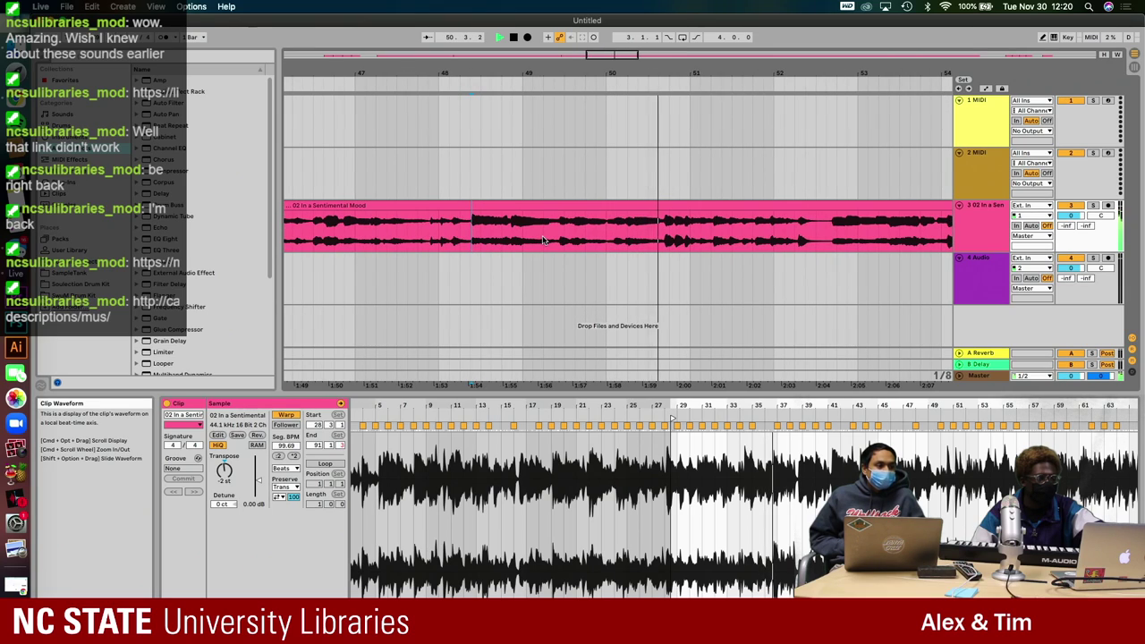
key(space)
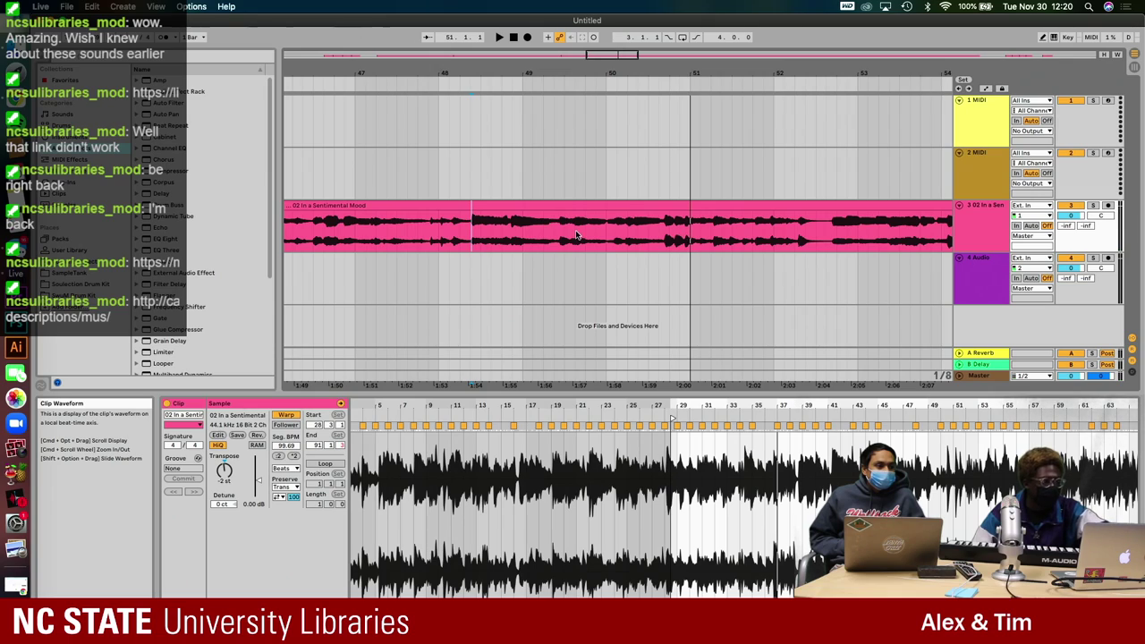
- Split the In a Sentimental Mood clip at the phrase start, bar 48.2.3
click(483, 205)
click(468, 237)
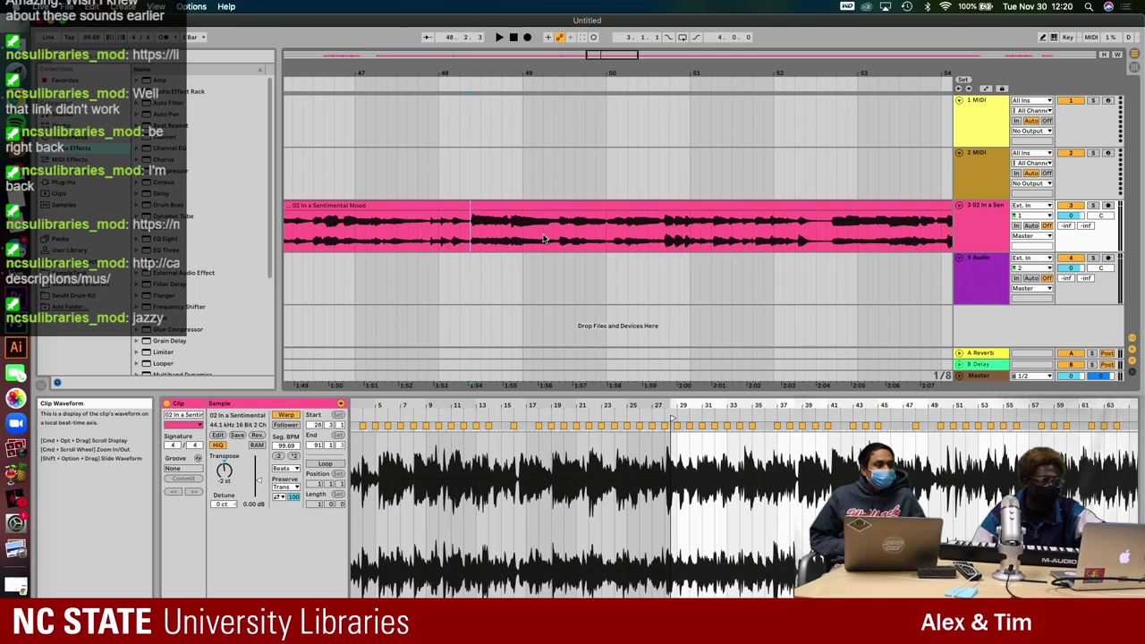
right_click(475, 231)
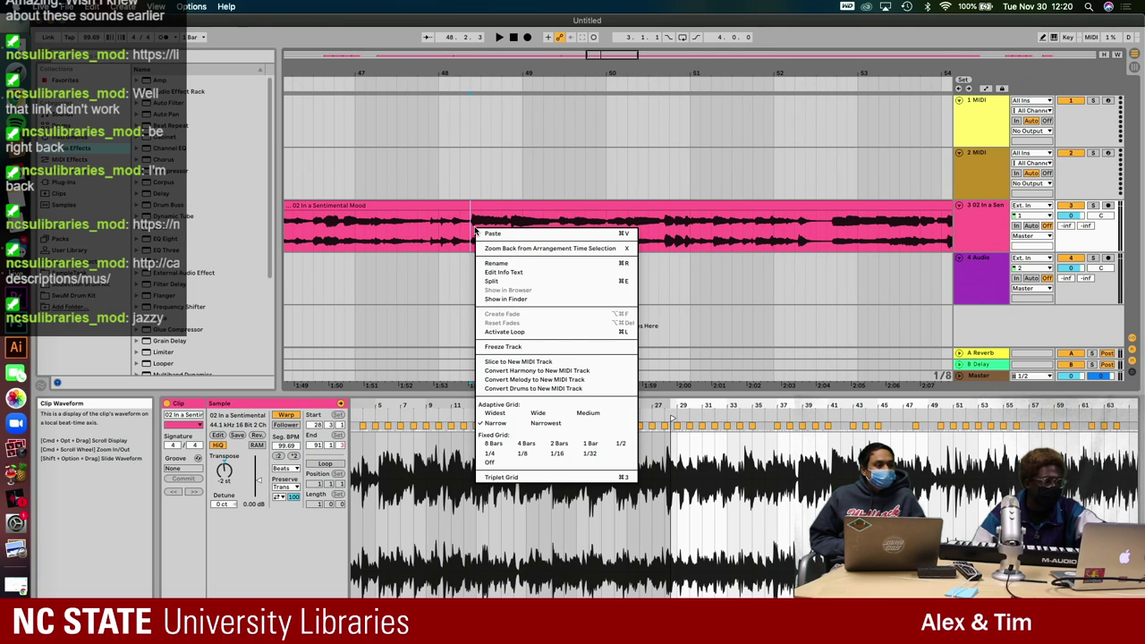
click(497, 283)
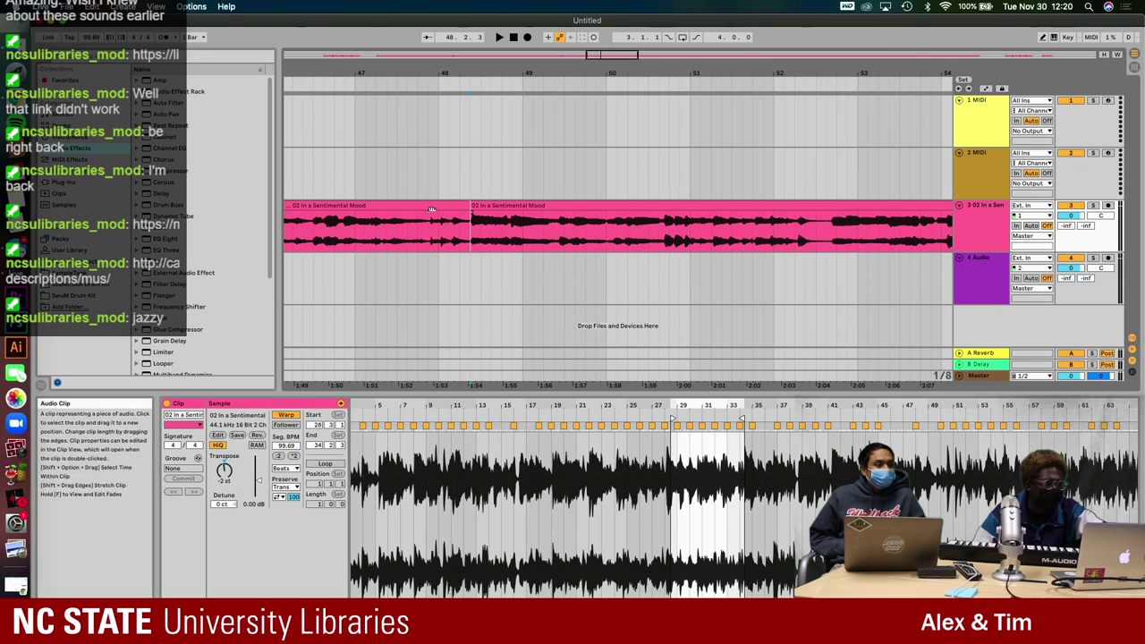
- Listen from the split and split the clip again at the phrase end, bar 51.1.1
key(space)
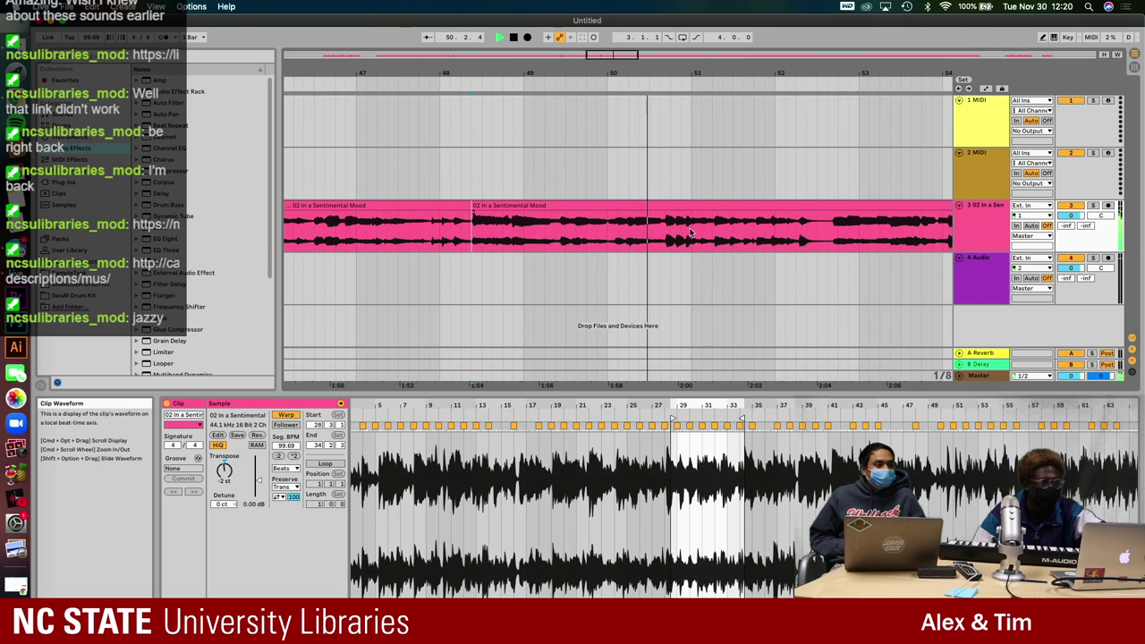
key(space)
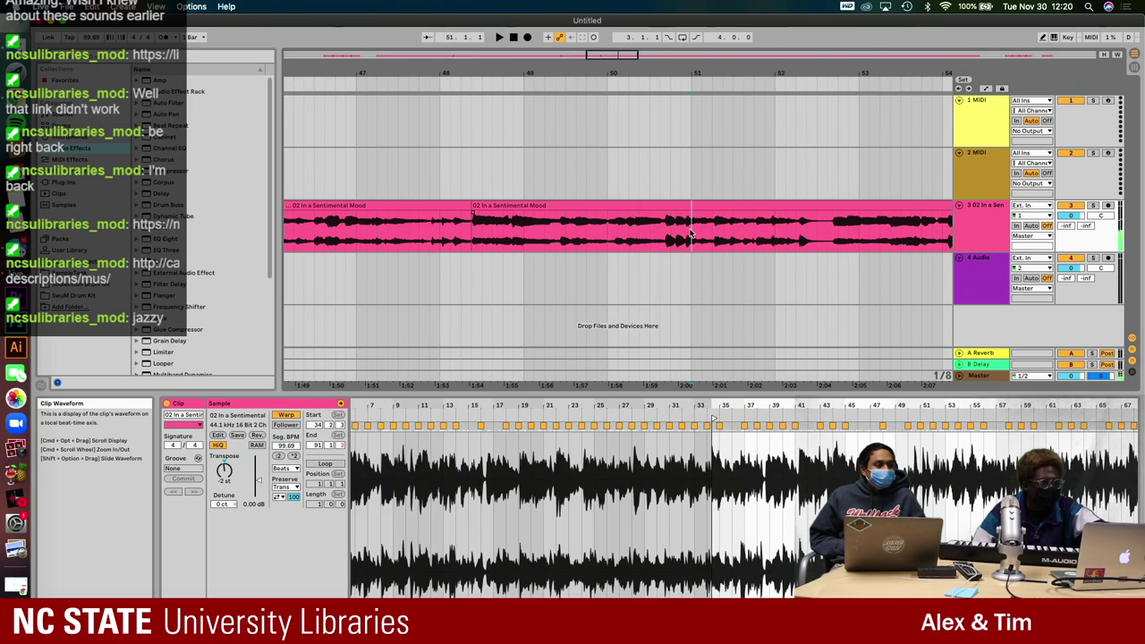
key(super+e)
- Copy the cut phrase between bars 48.2.3 and 51.1.1 and paste it at bar 119 of the same track
click(603, 205)
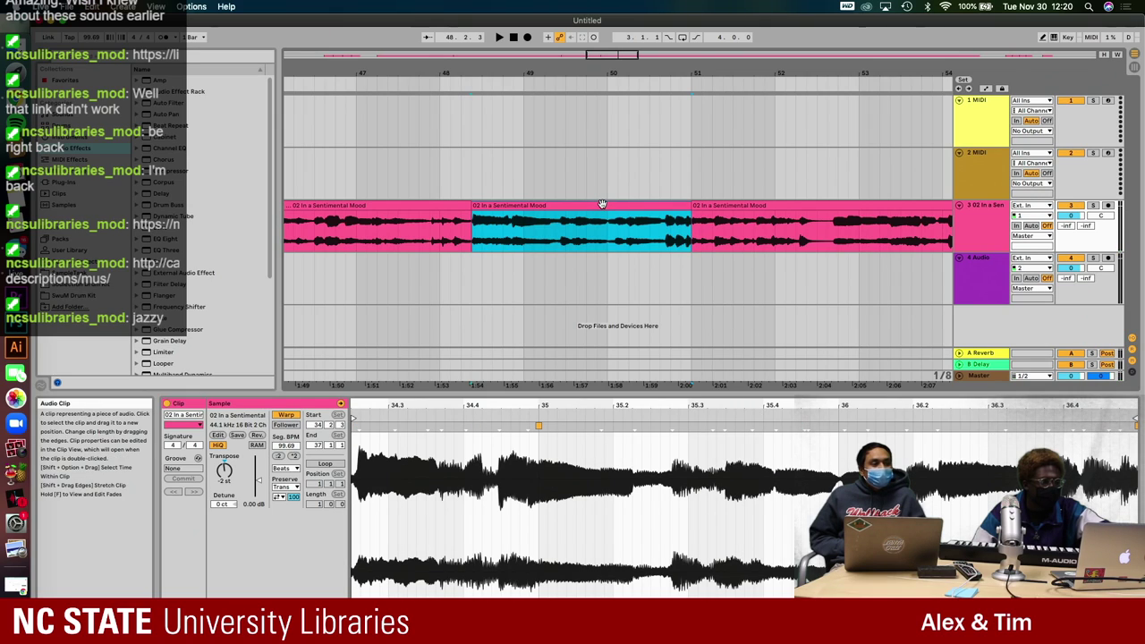
key(minus)
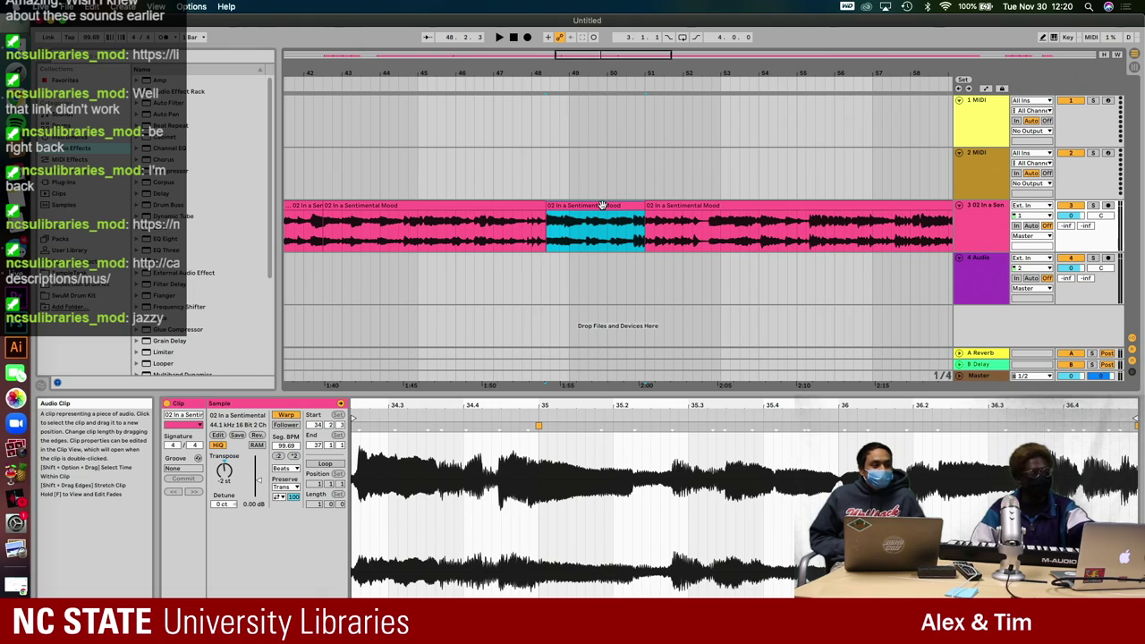
key(minus)
key(minus)
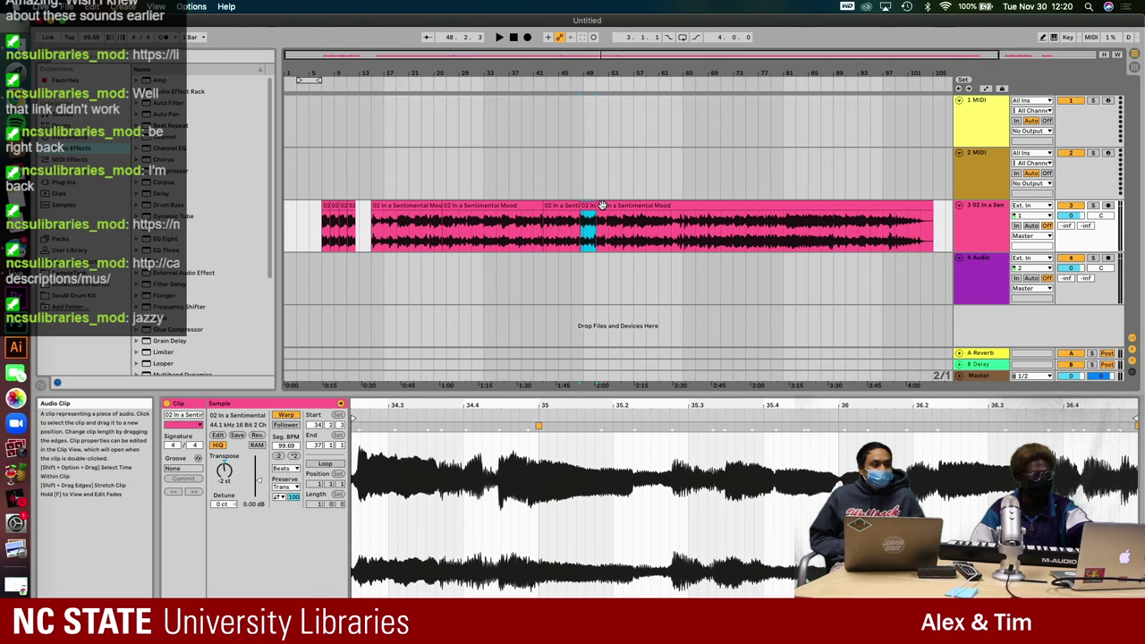
key(plus)
key(plus)
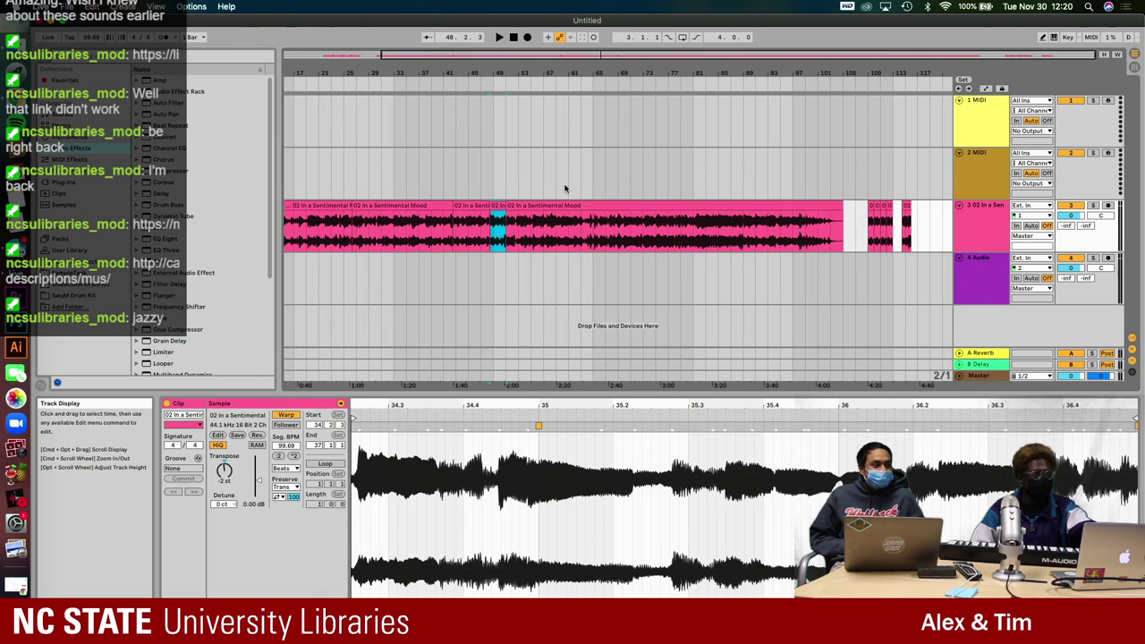
scroll(591, 204, right, 10)
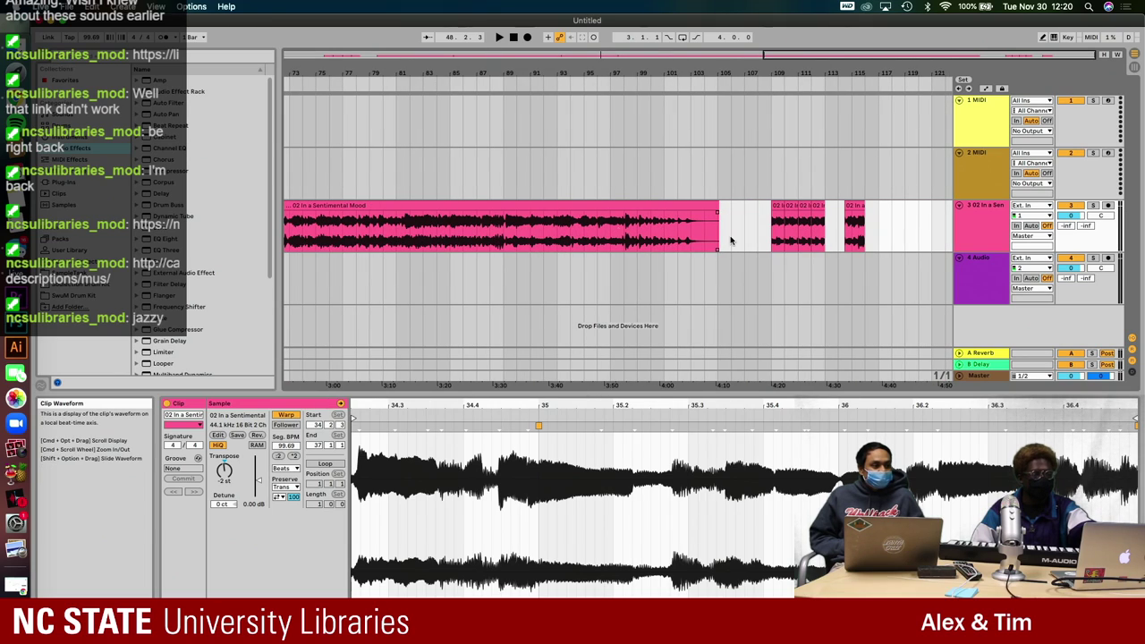
click(894, 235)
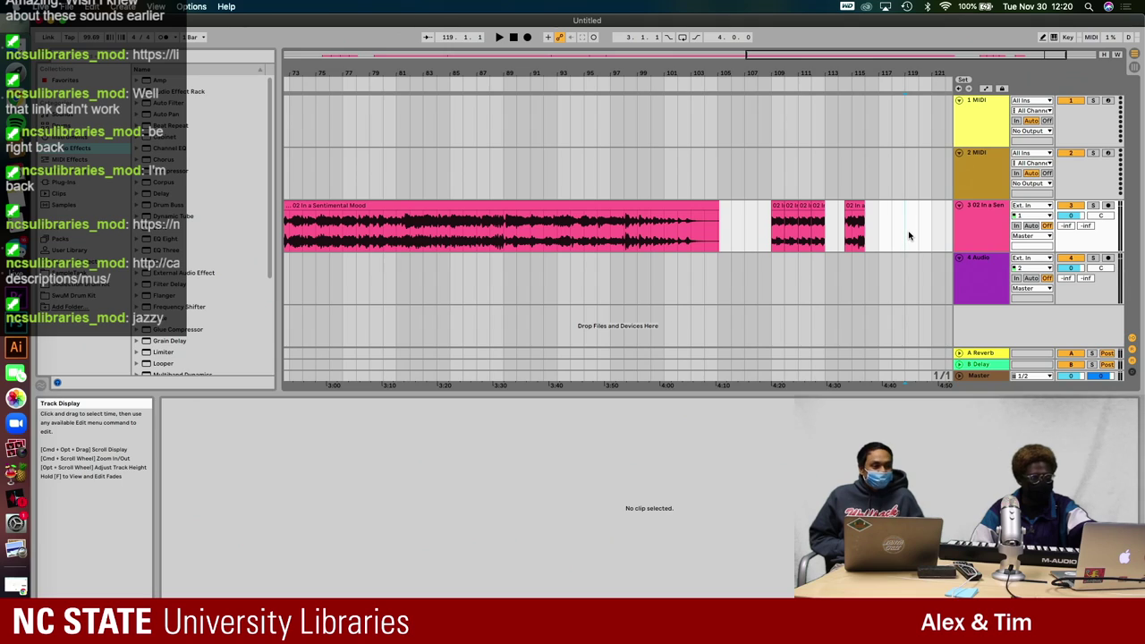
key(super+v)
scroll(835, 245, up, 5)
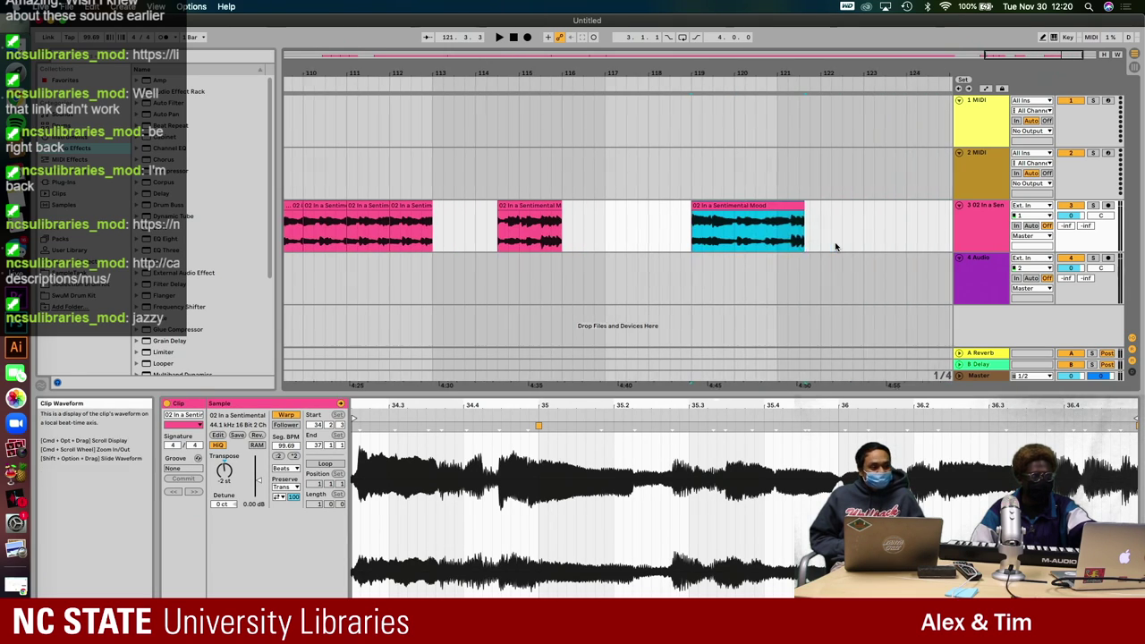
scroll(835, 245, right, 3)
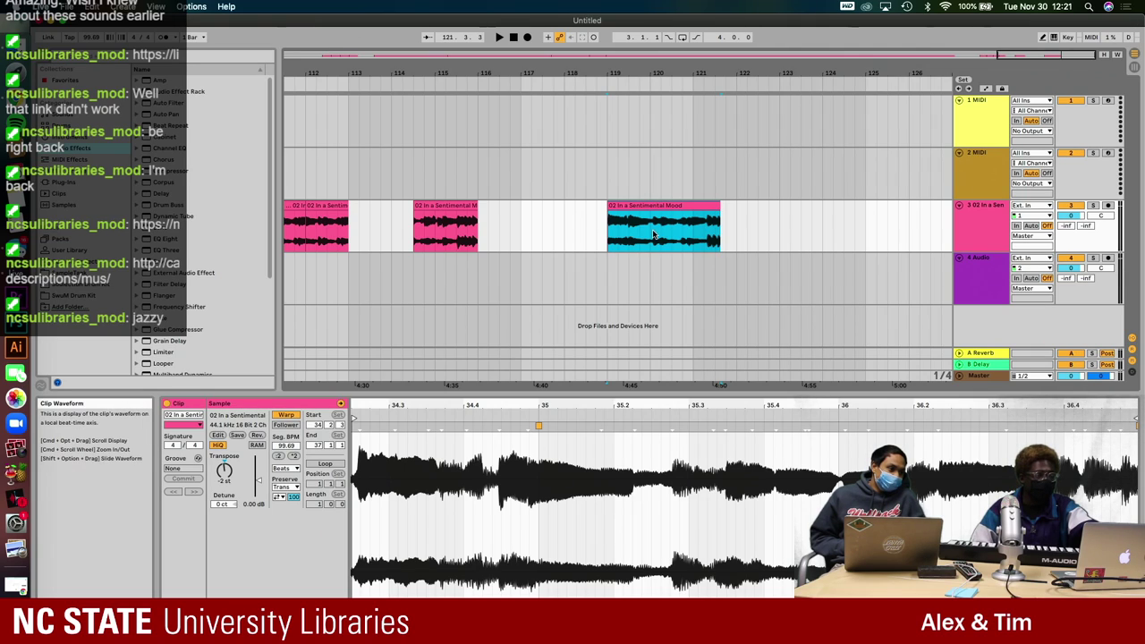
- Move the pasted phrase clip to bar 121 and duplicate it directly after itself
drag(662, 204, 747, 220)
scroll(738, 228, right, 1)
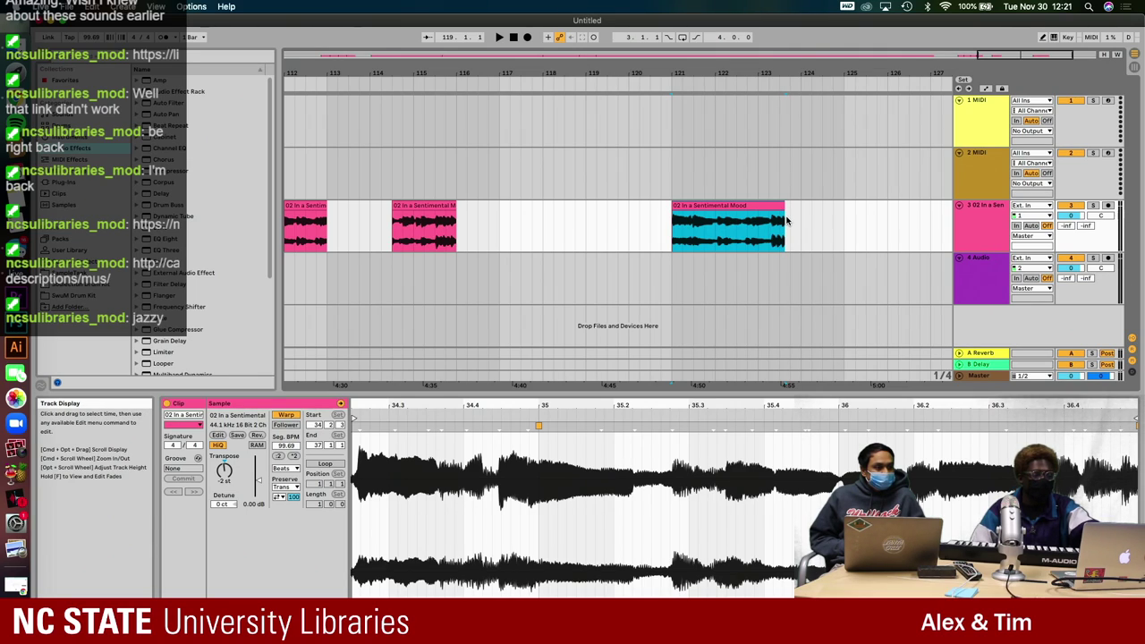
click(689, 221)
click(680, 221)
key(ctrl+d)
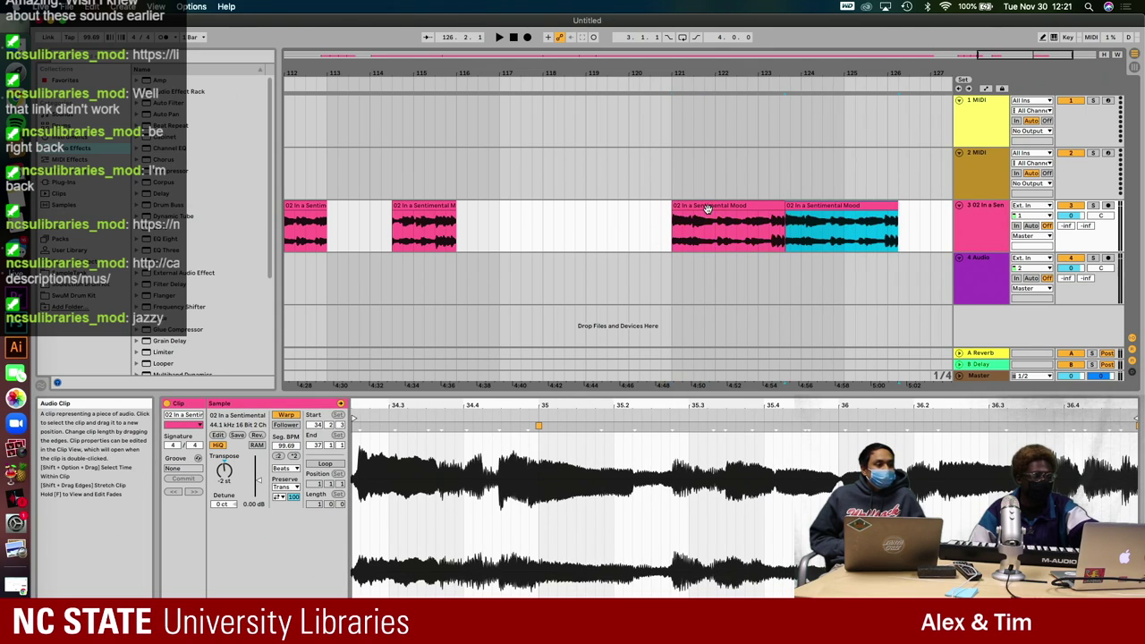
- Play the two phrase copies from bar 121 and listen again from their seam at bar 123.3.3
click(671, 224)
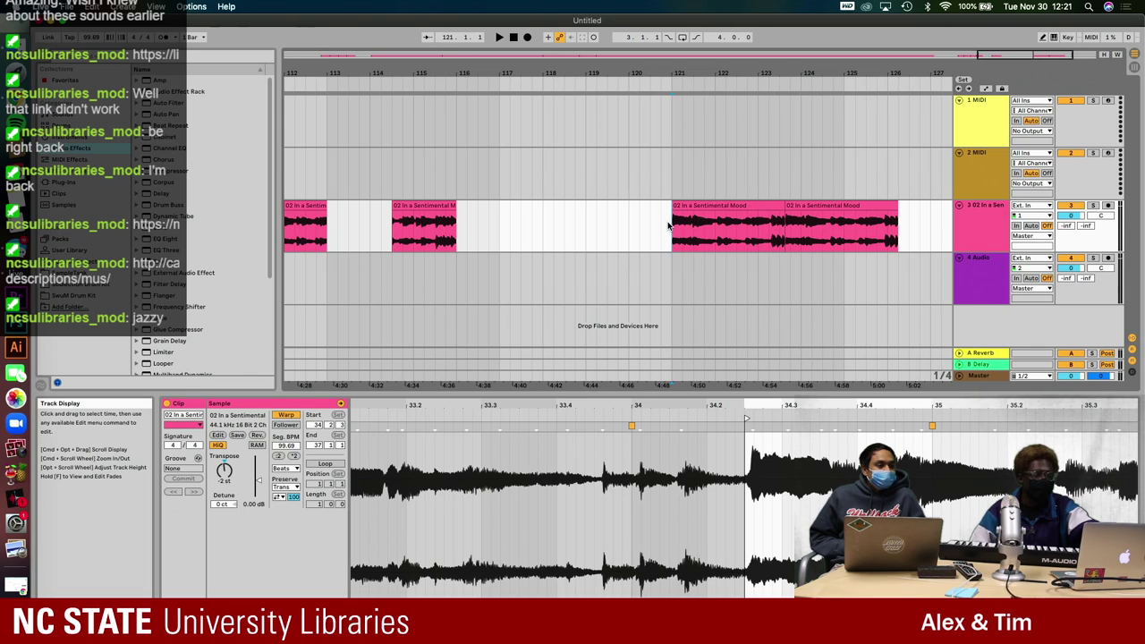
key(space)
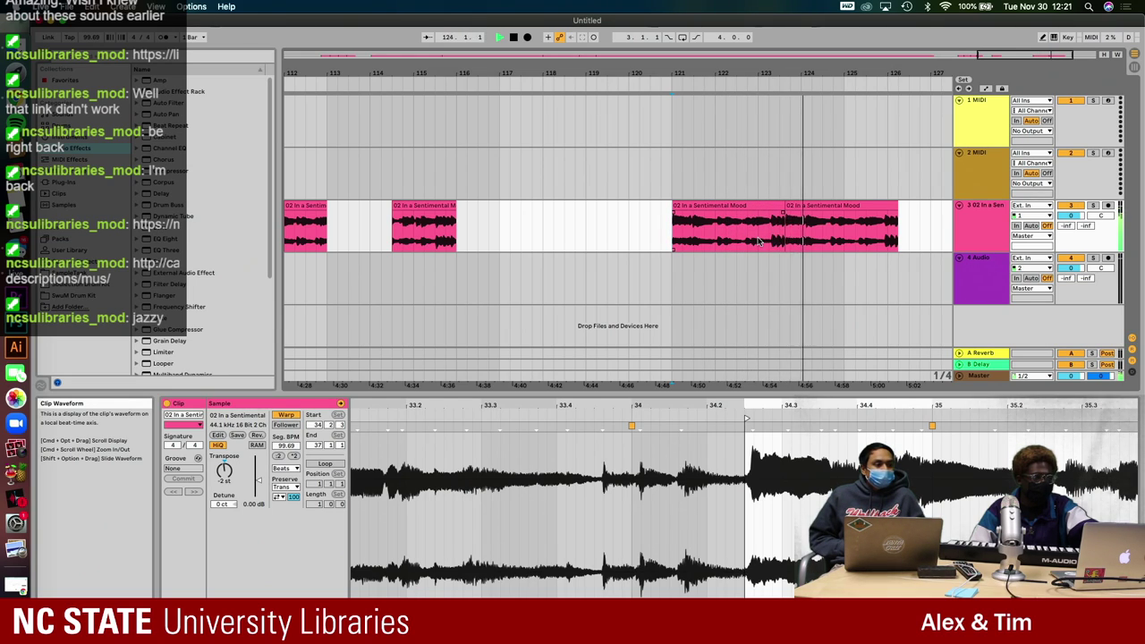
click(808, 206)
key(space)
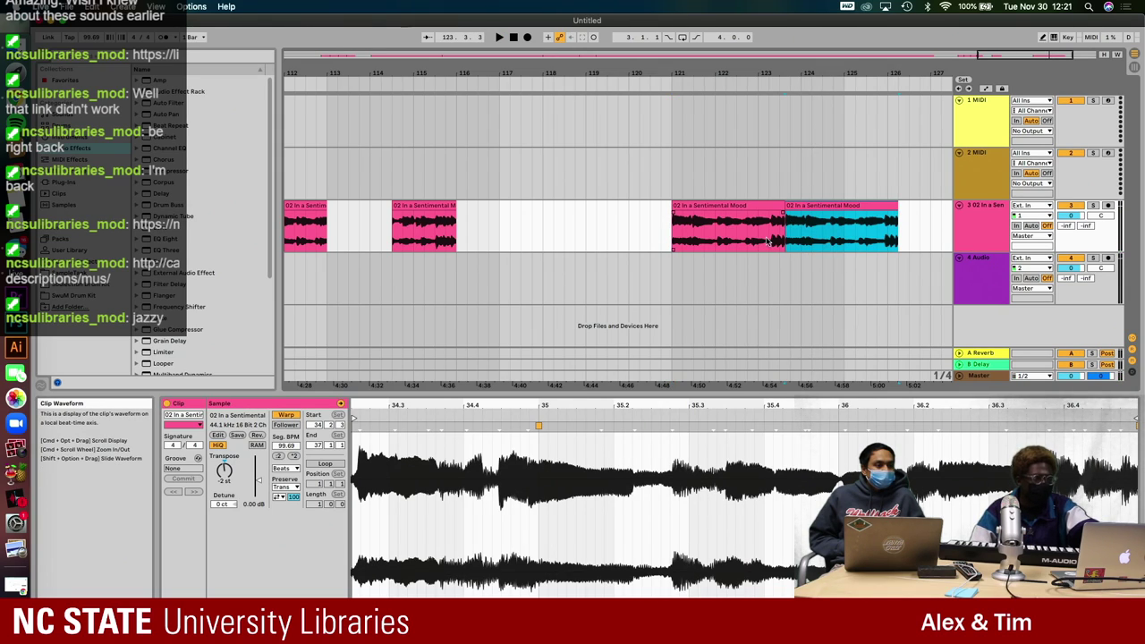
click(787, 234)
key(space)
key(space)
- Replay the first phrase copy from bar 121 to about bar 122.4 and select that clip
click(666, 237)
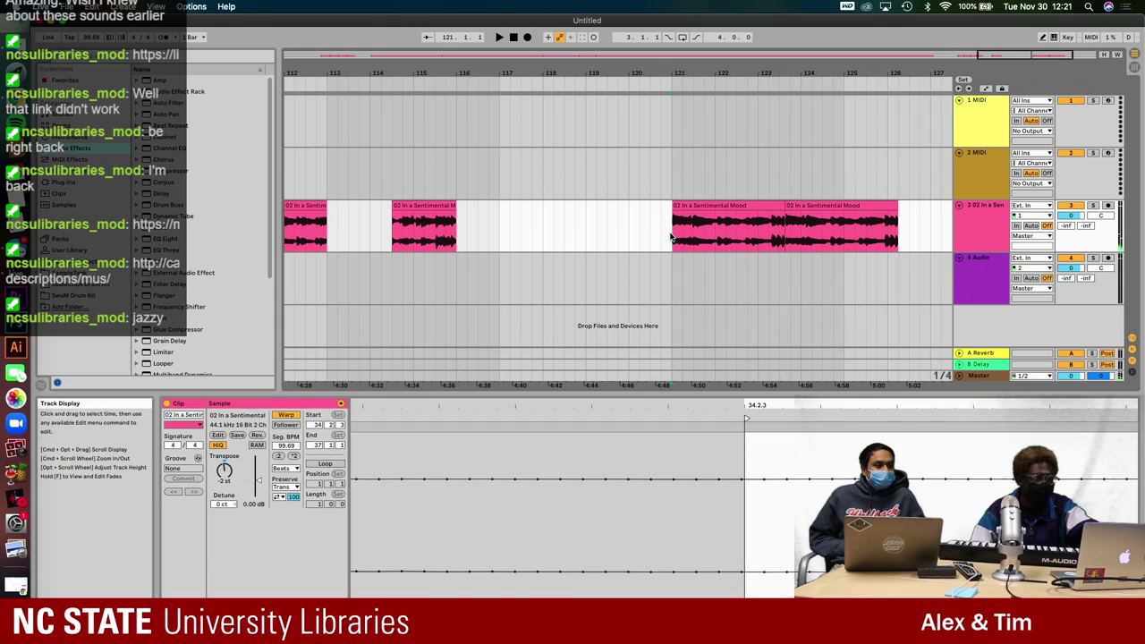
key(space)
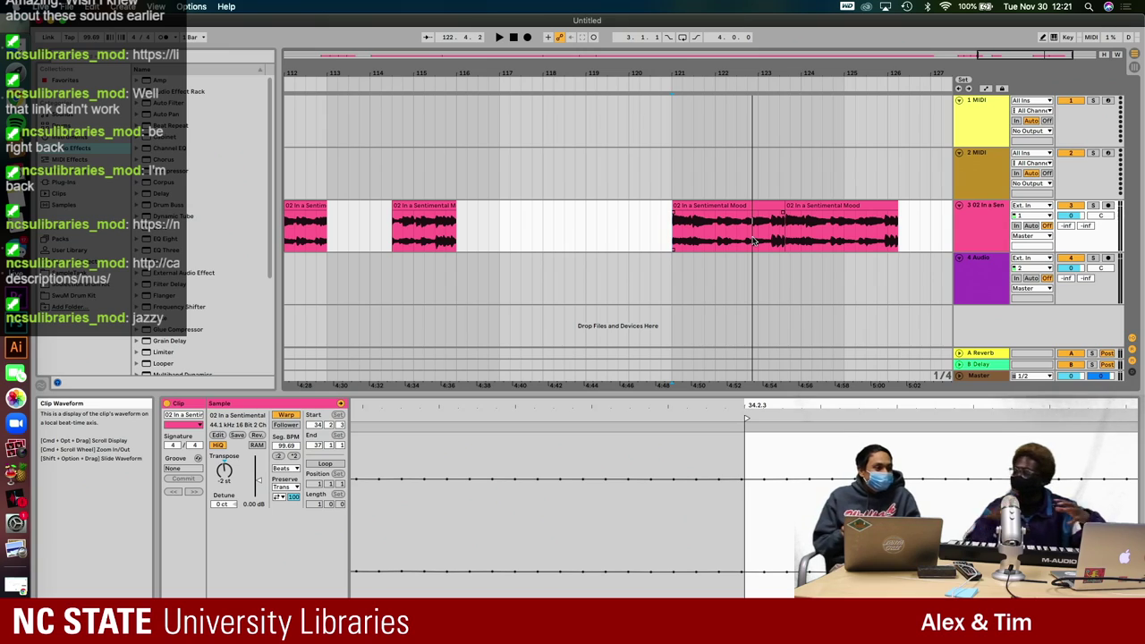
click(673, 228)
click(681, 207)
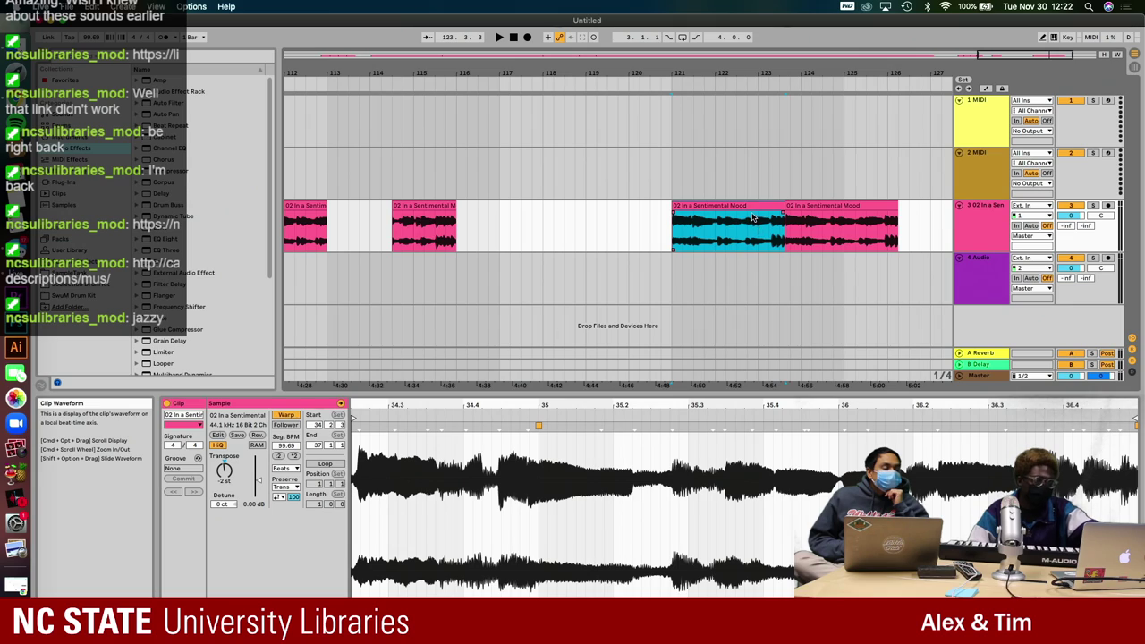
- Listen from the start of the first phrase copy repeatedly, up to the seam near bar 123.3
scroll(784, 214, right, 1)
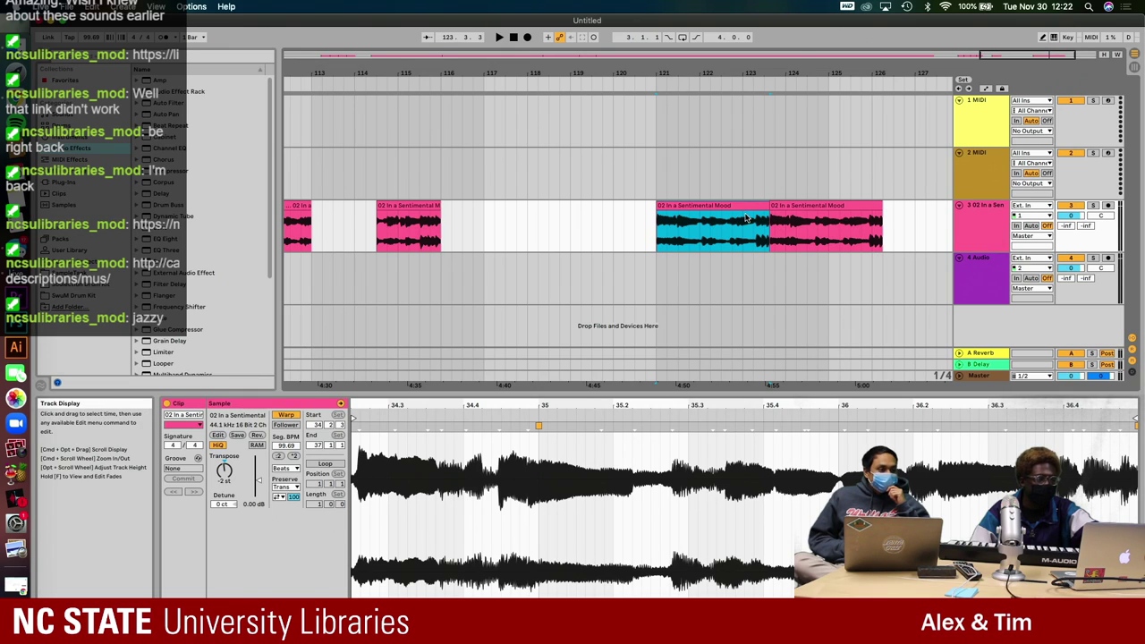
scroll(764, 221, up, 2)
scroll(700, 208, left, 2)
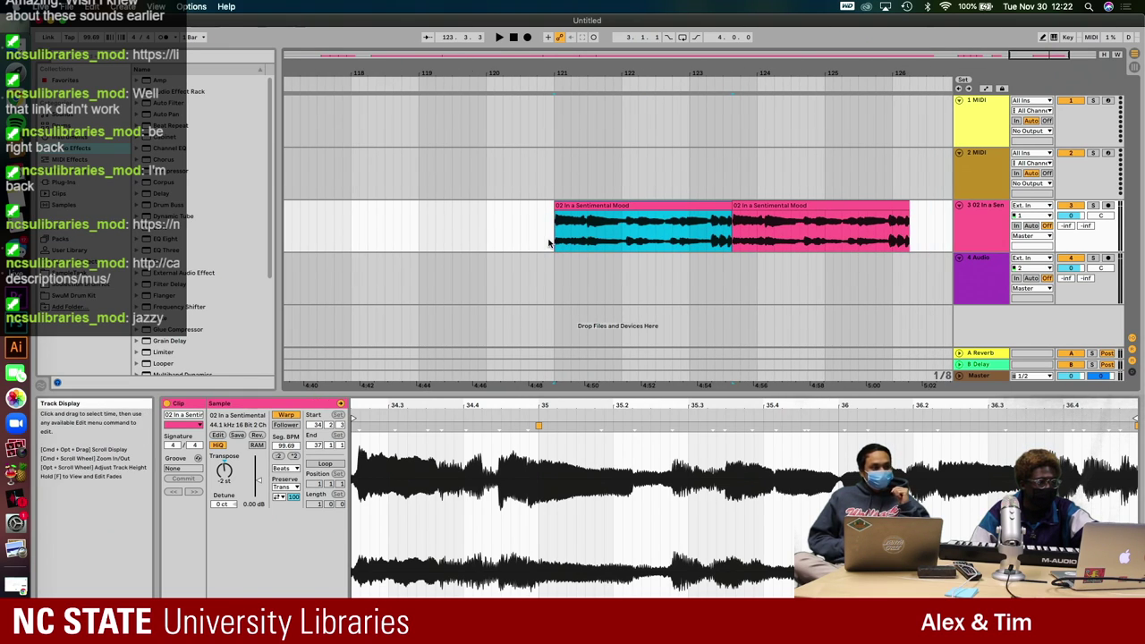
click(566, 207)
key(space)
scroll(581, 210, right, 3)
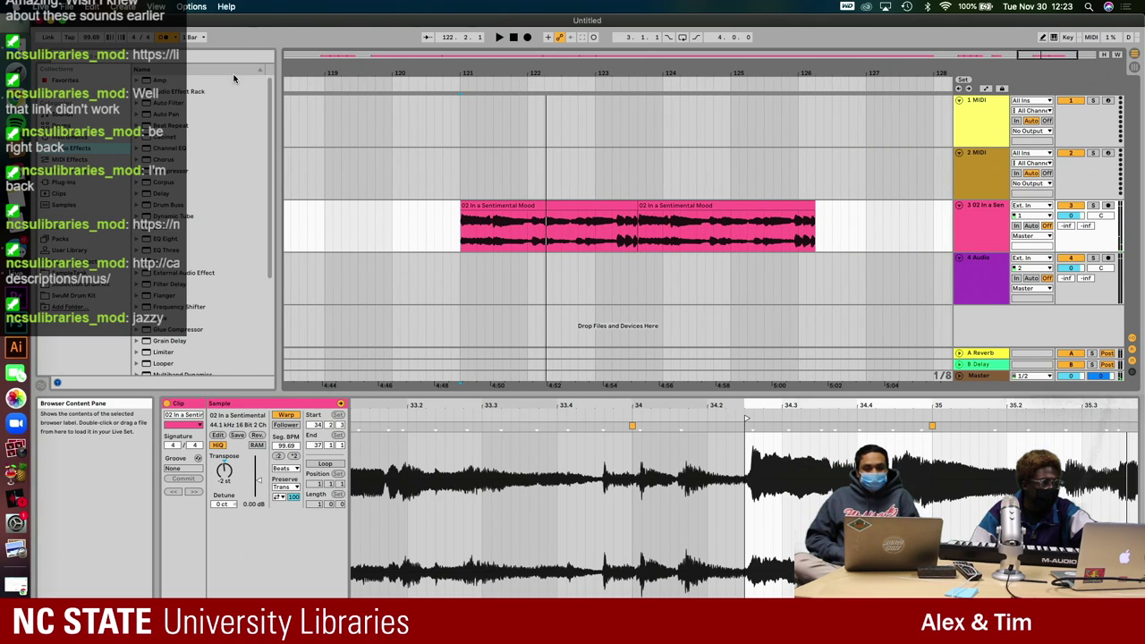
key(space)
key(space)
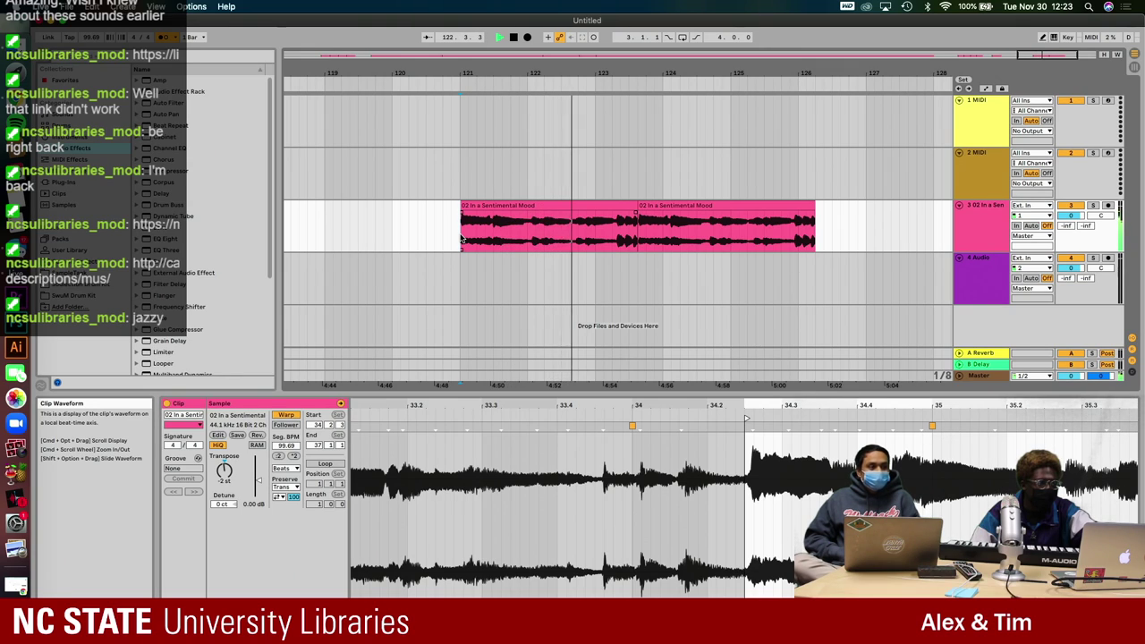
key(space)
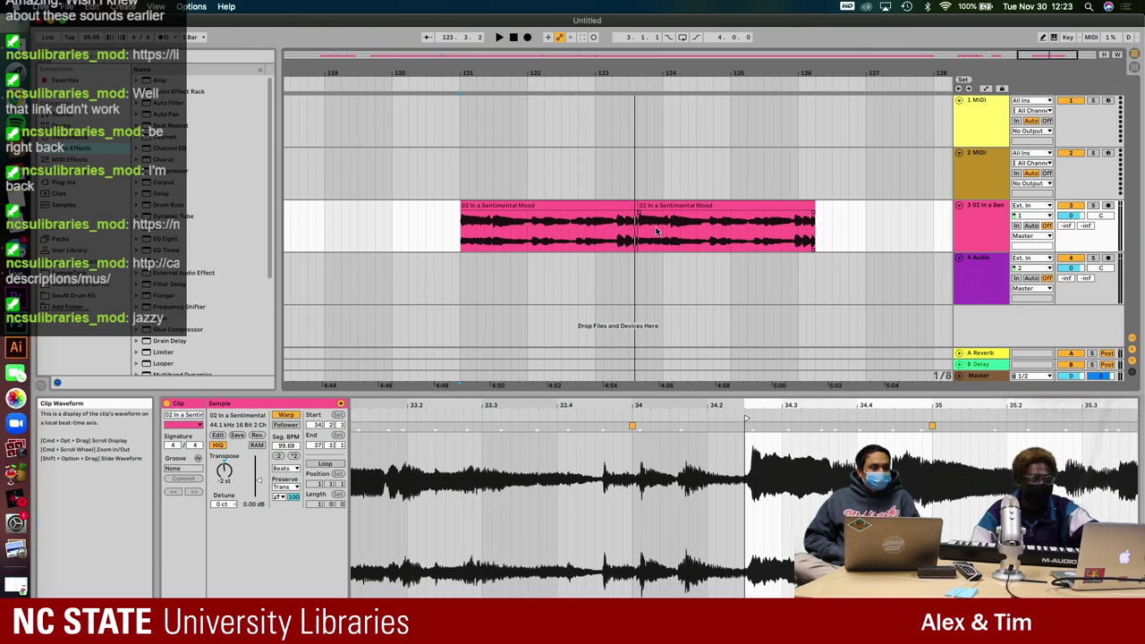
- Extend the second phrase copy's start slightly earlier and set it back against the end of the first copy
scroll(654, 222, up, 1)
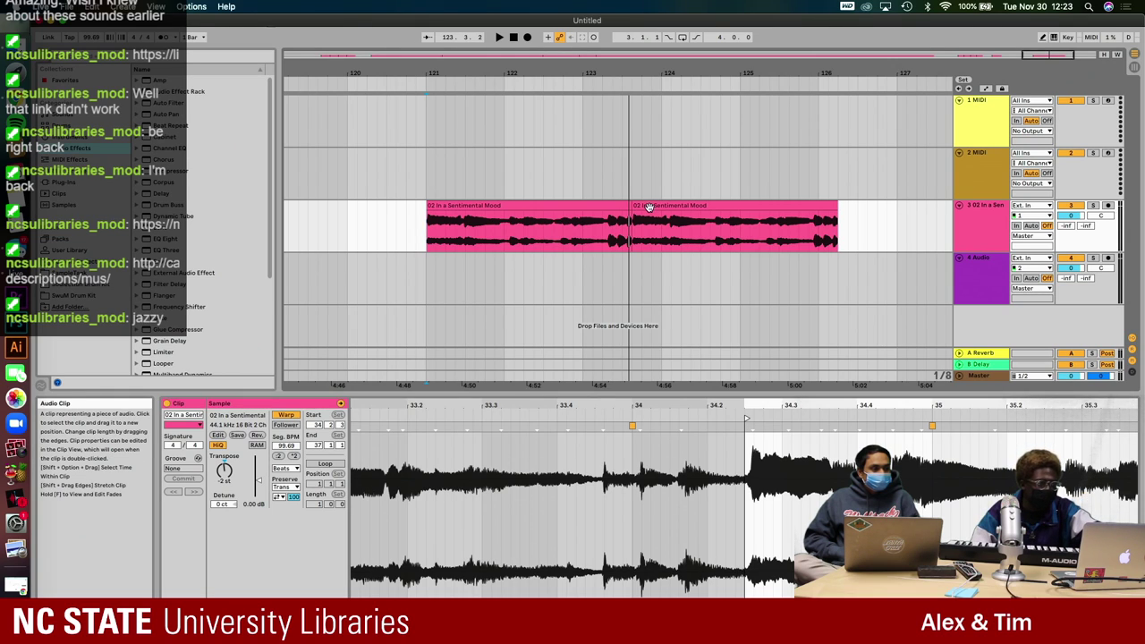
drag(648, 206, 694, 214)
scroll(654, 212, up, 3)
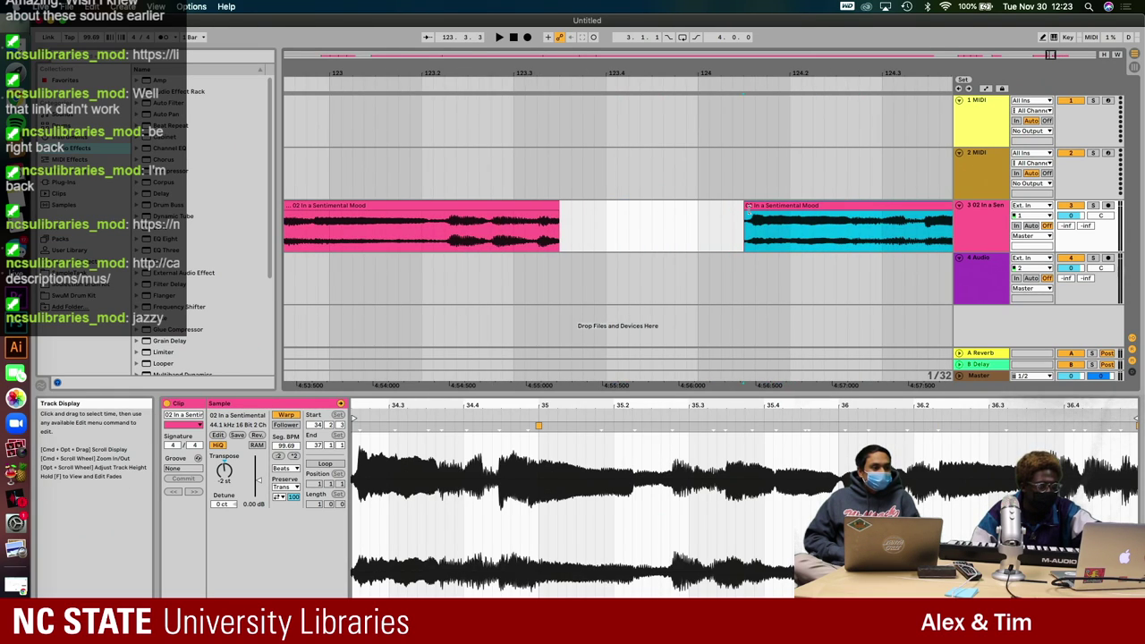
drag(741, 209, 592, 220)
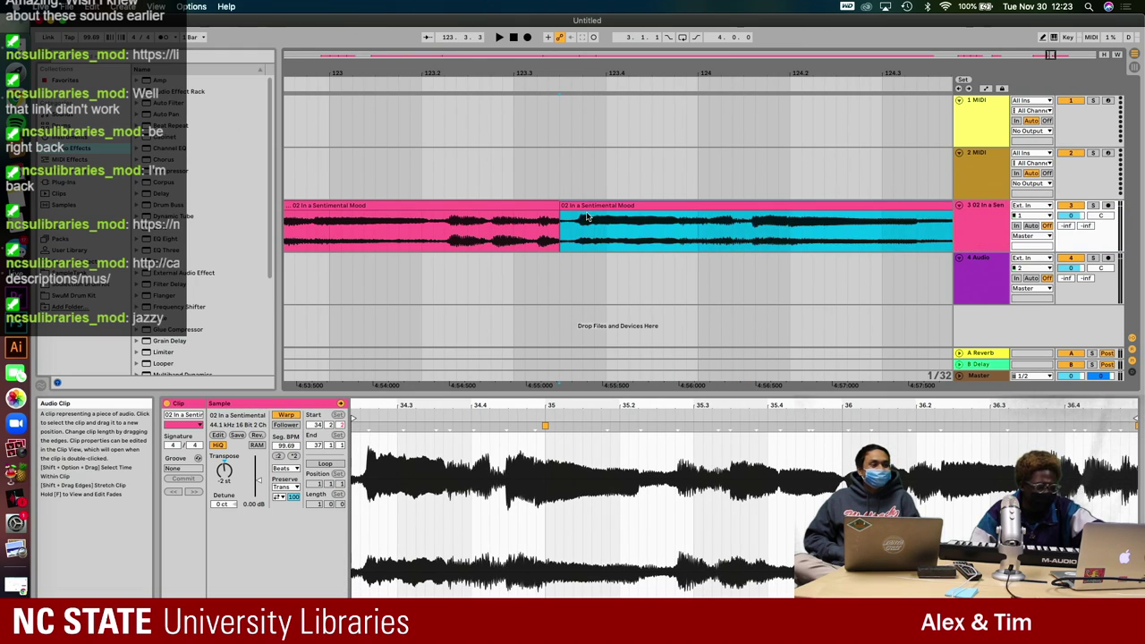
scroll(587, 217, down, 2)
scroll(588, 218, down, 2)
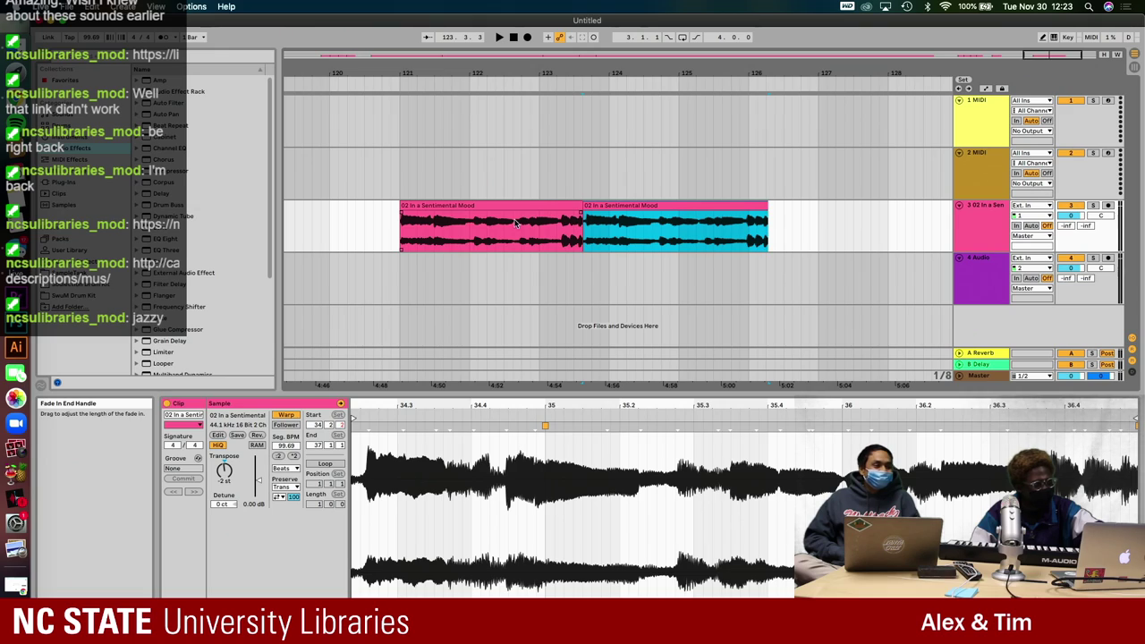
- Play both phrase copies from bar 121 across the adjusted seam to about bar 124.2
click(399, 233)
key(space)
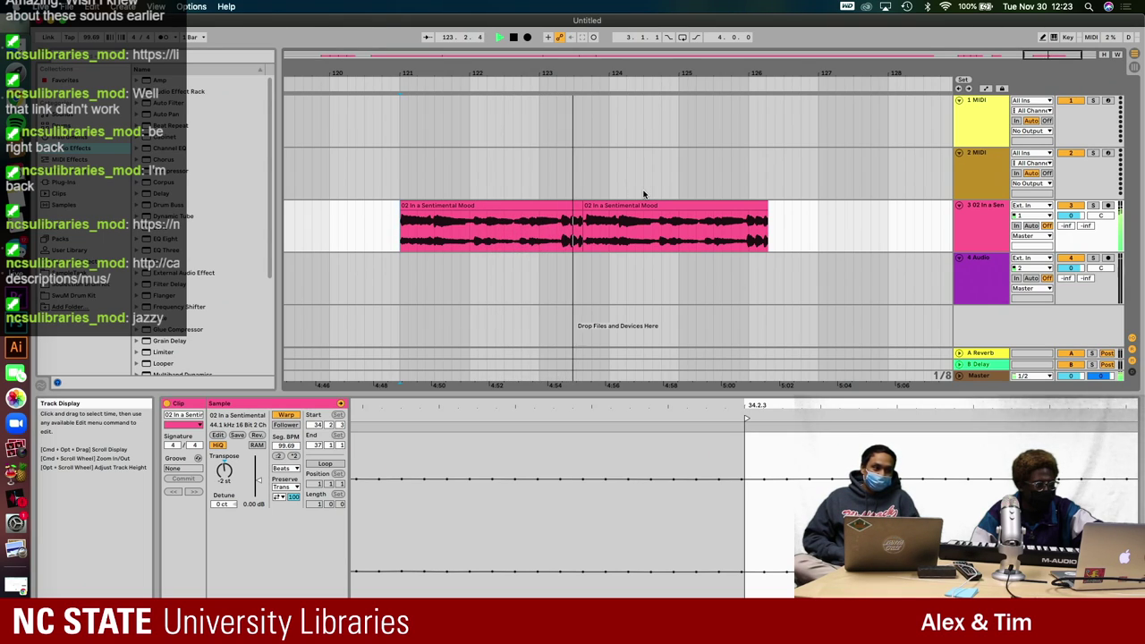
key(space)
- Extend the second copy's start a little further and realign it with the first copy's end at bar 123.3.3
key(plus)
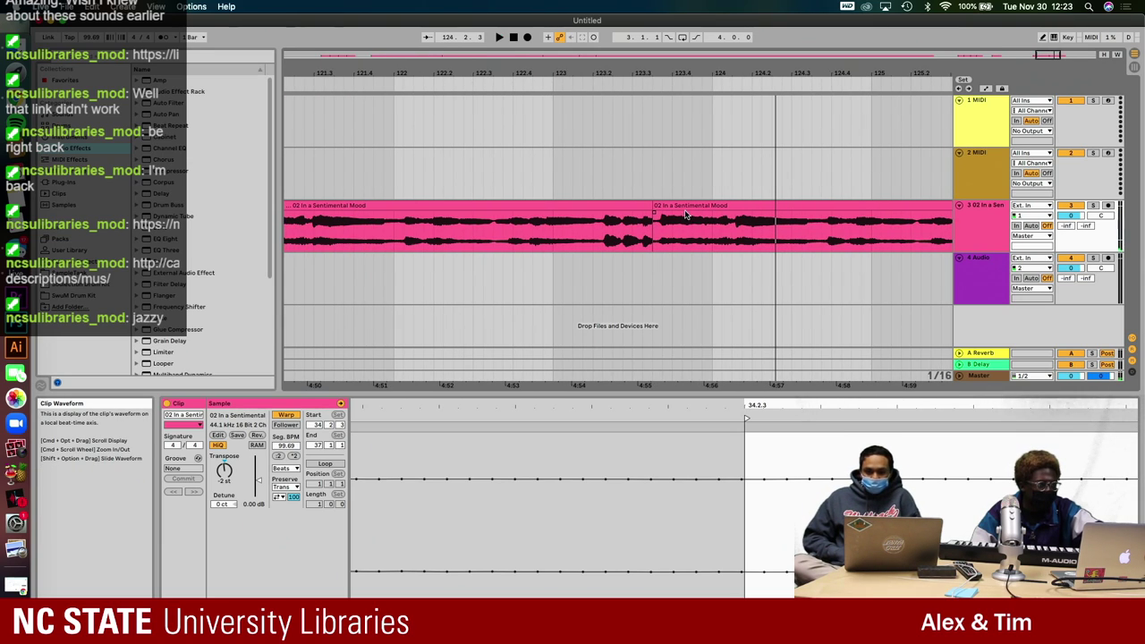
scroll(686, 214, up, 5)
click(644, 212)
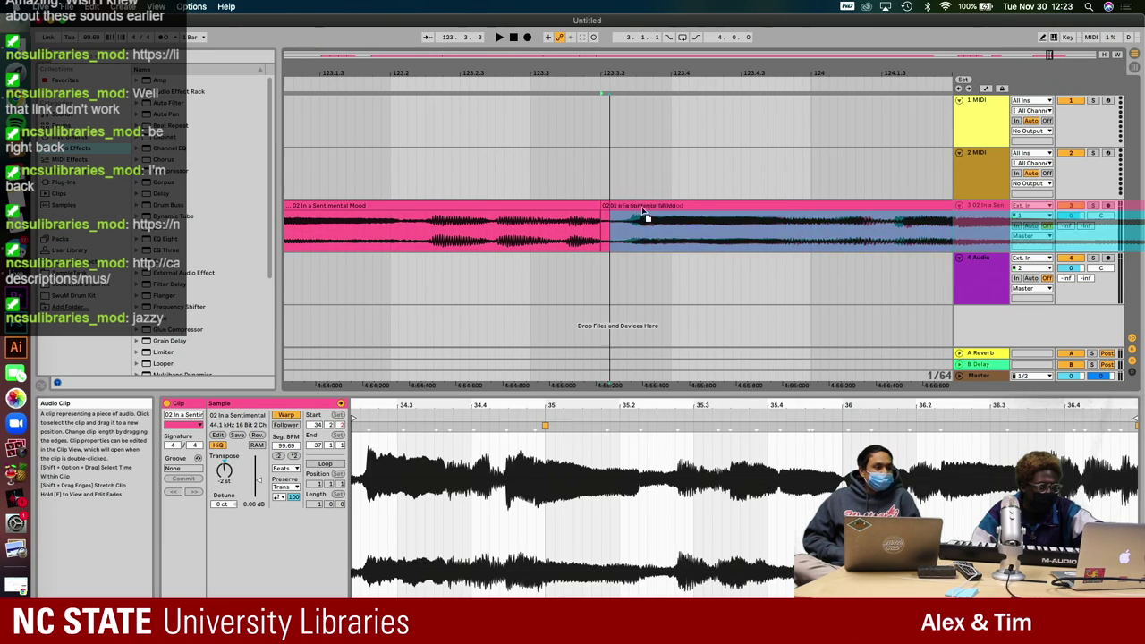
key(Right)
key(Right)
key(Right)
key(Left)
key(Left)
key(Left)
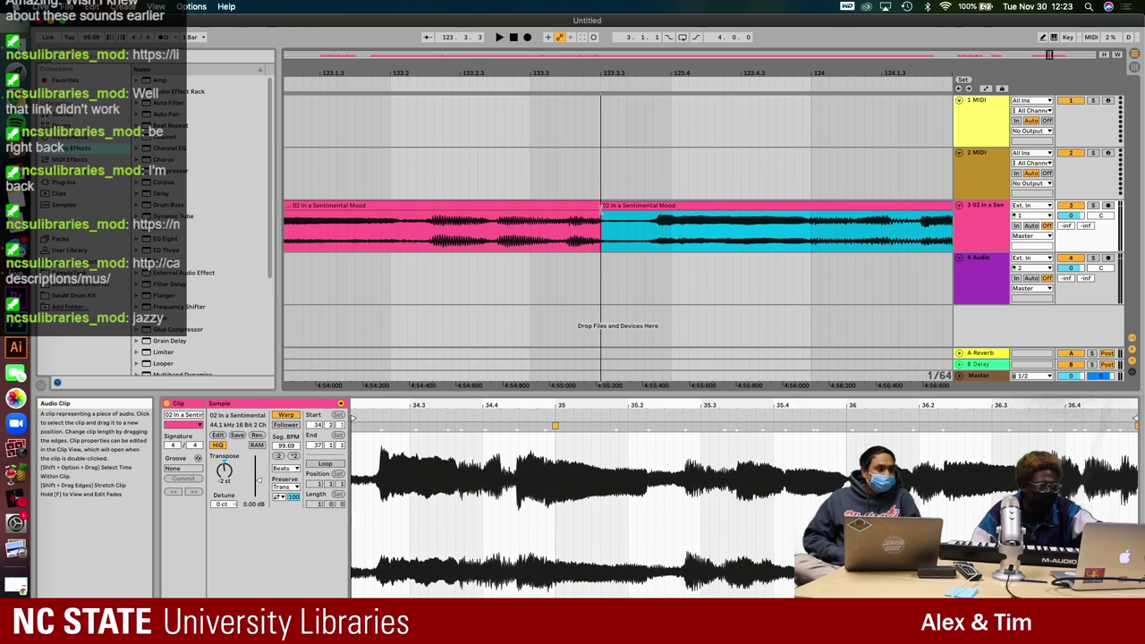
- Play the phrase and its lengthened copy from bar 121 to check the timing of the repeat
click(639, 233)
scroll(638, 224, down, 4)
scroll(638, 219, down, 2)
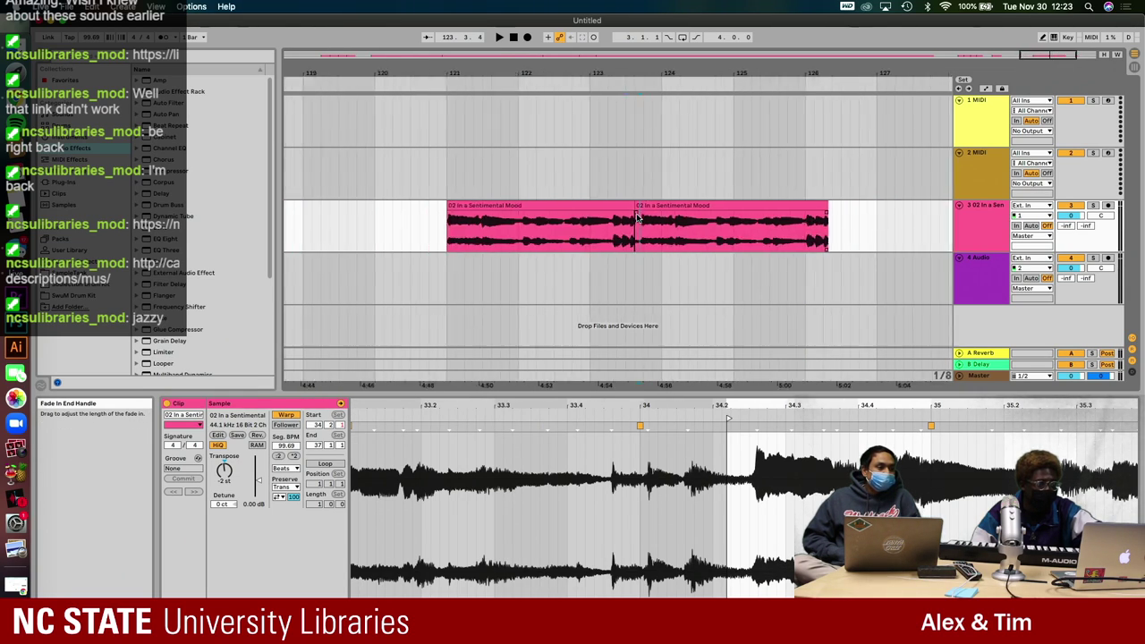
click(449, 231)
key(space)
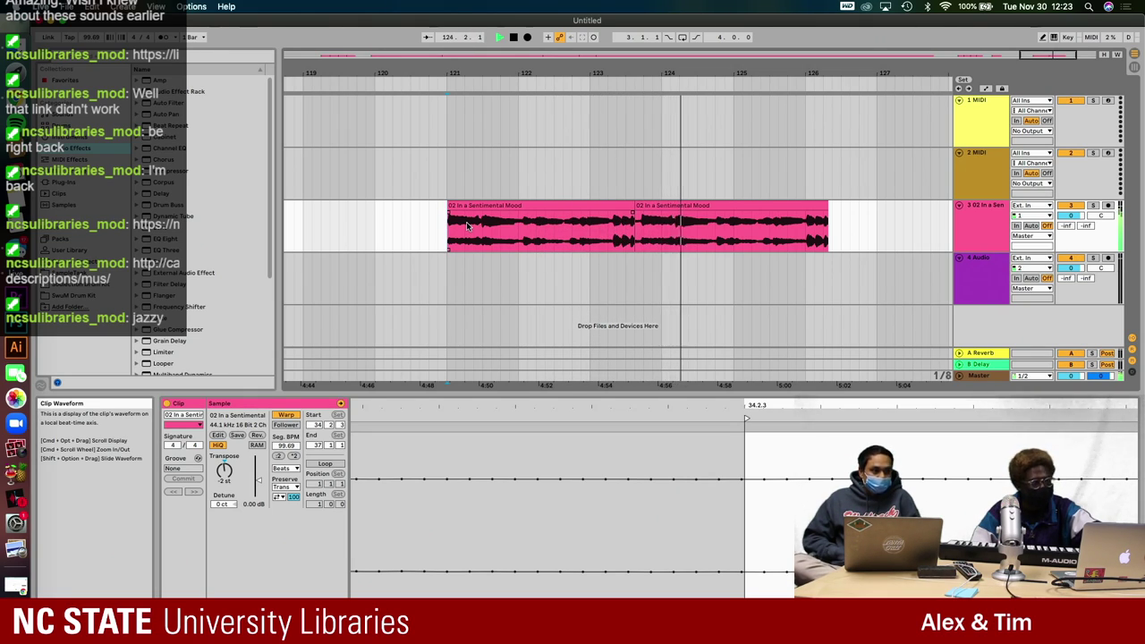
- Duplicate the lengthened phrase copy three times back to back while the track plays, then stop playback past the last clip
drag(826, 230, 634, 237)
key(super+d)
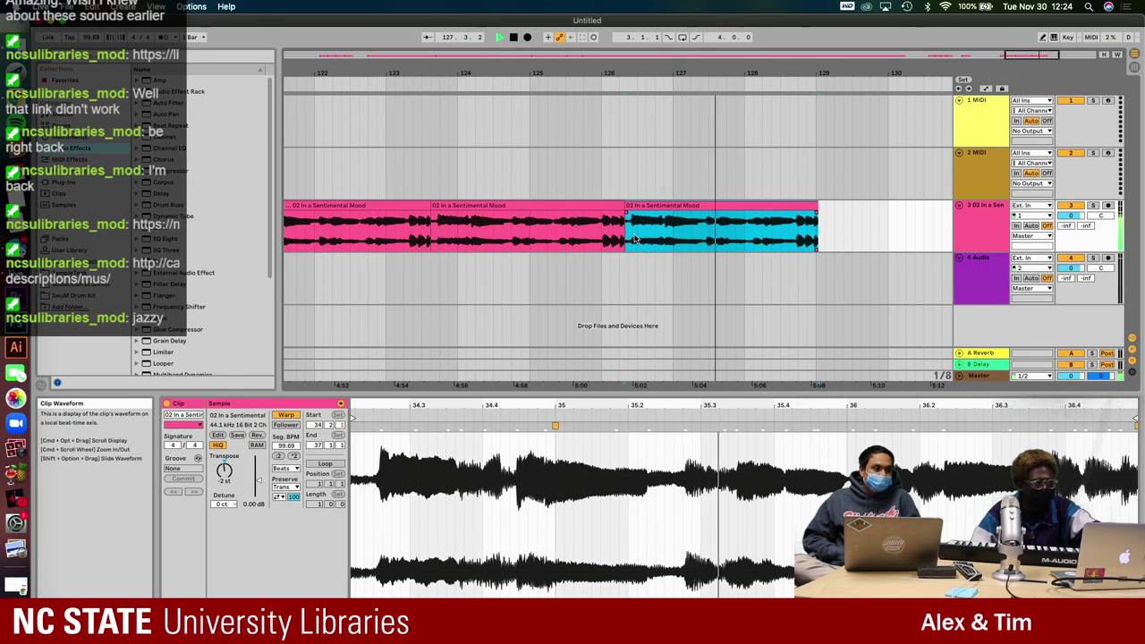
key(minus)
key(super+d)
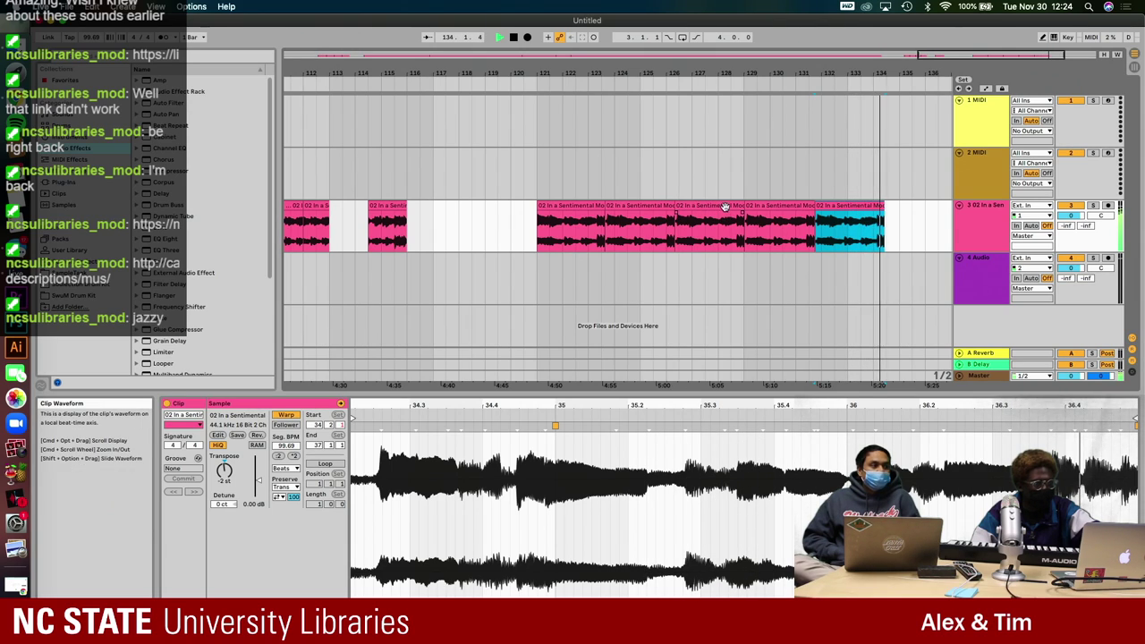
scroll(810, 228, up, 5)
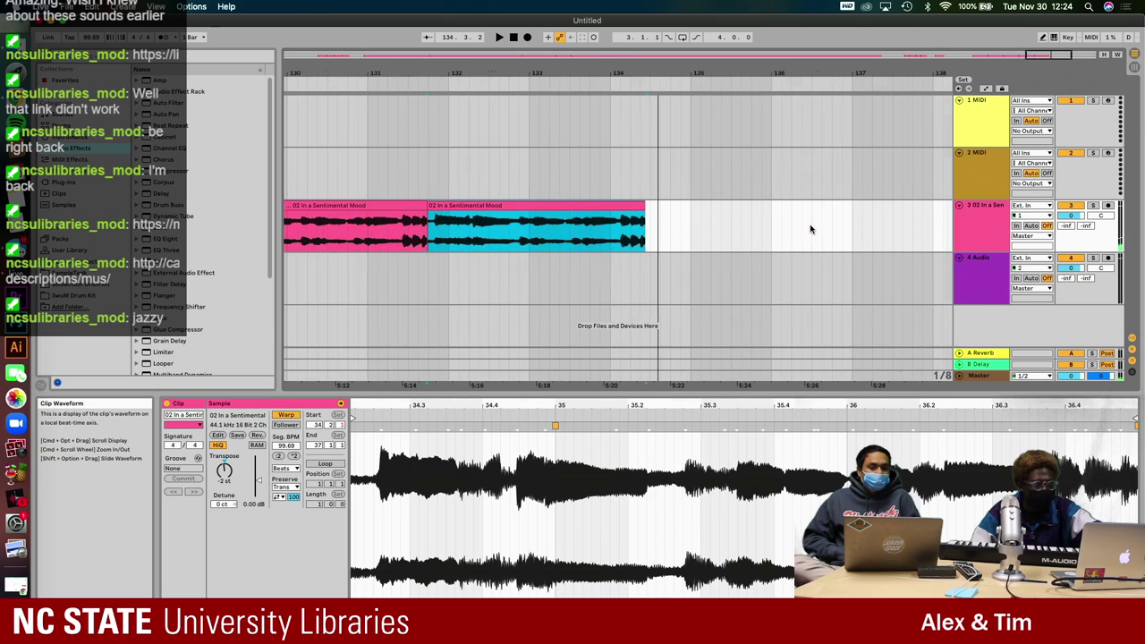
scroll(631, 217, up, 3)
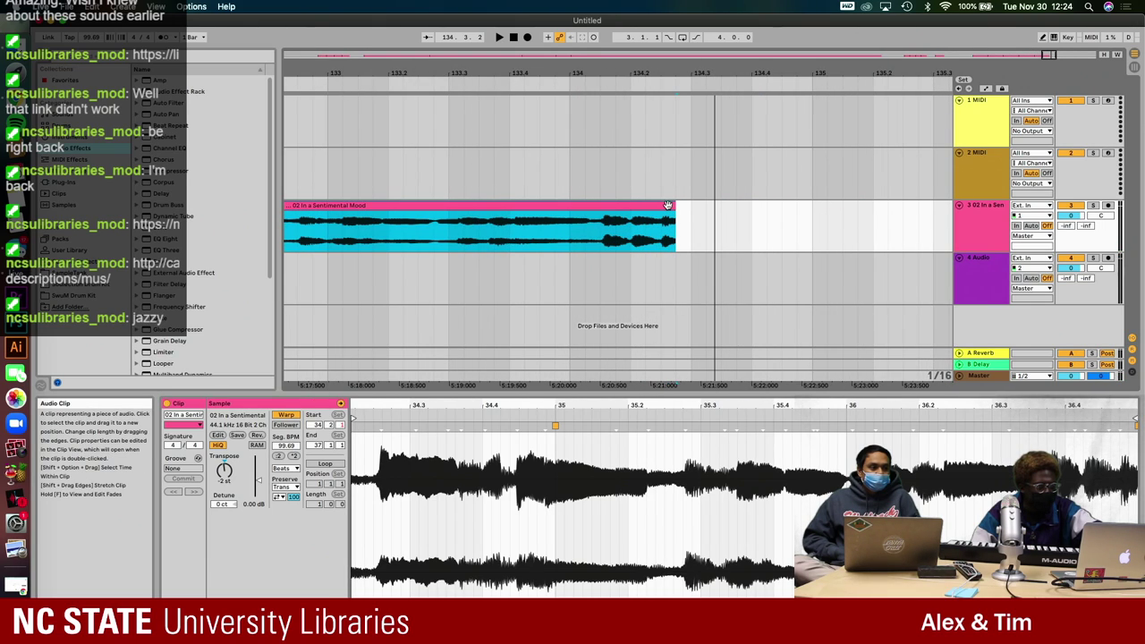
- Play the repeated phrase clips from about bar 129 to bar 133.4 to check the timing of the repeats
key(space)
scroll(640, 174, down, 6)
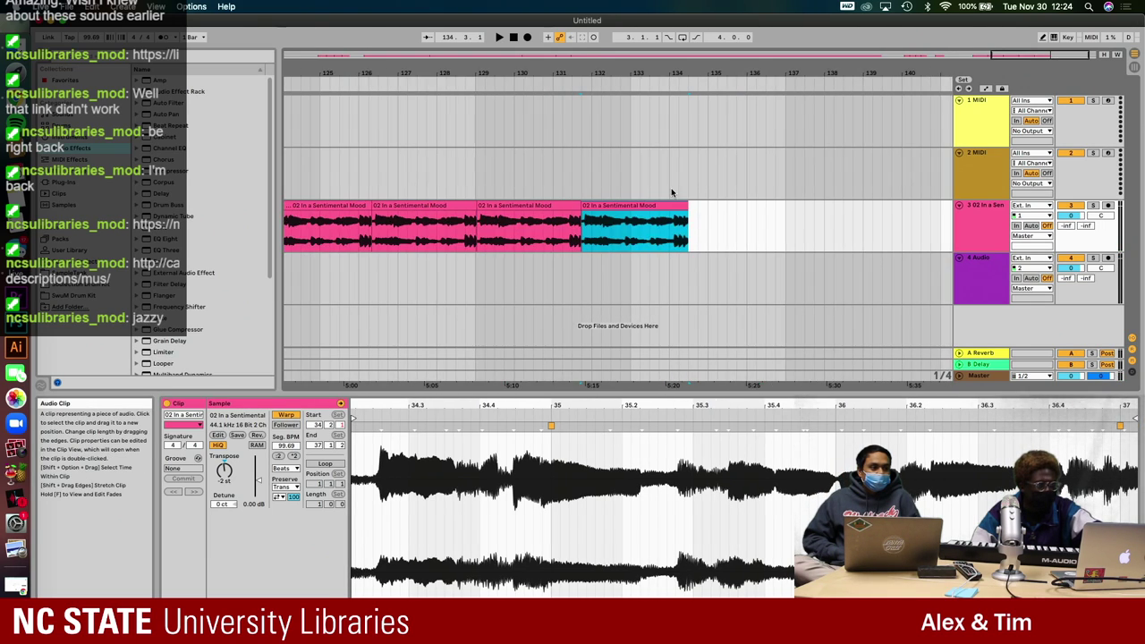
click(705, 234)
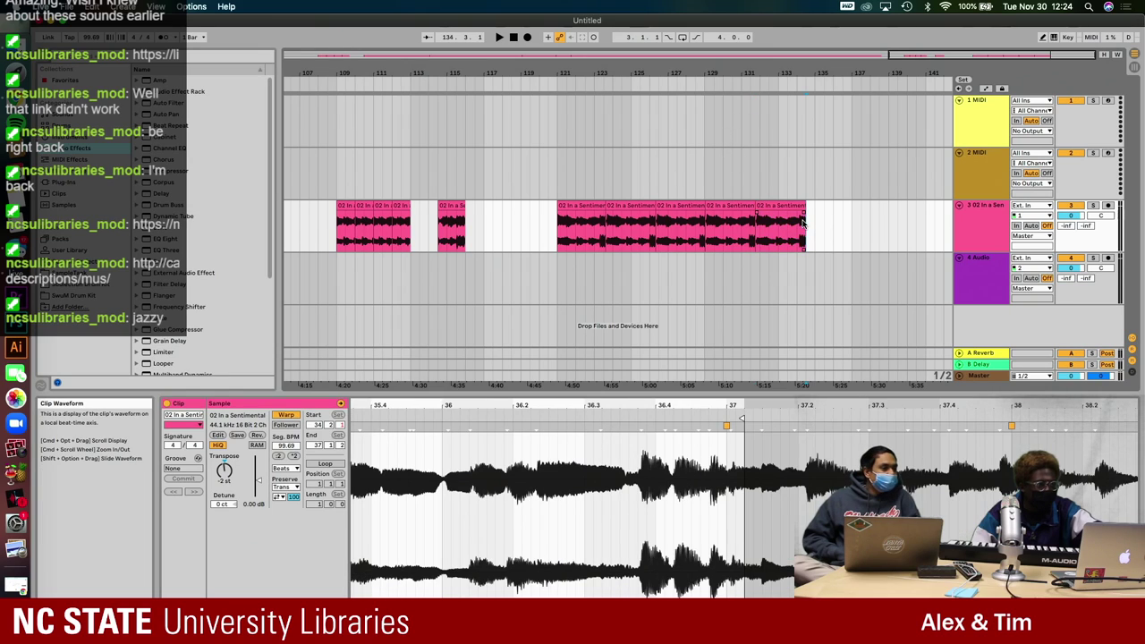
key(space)
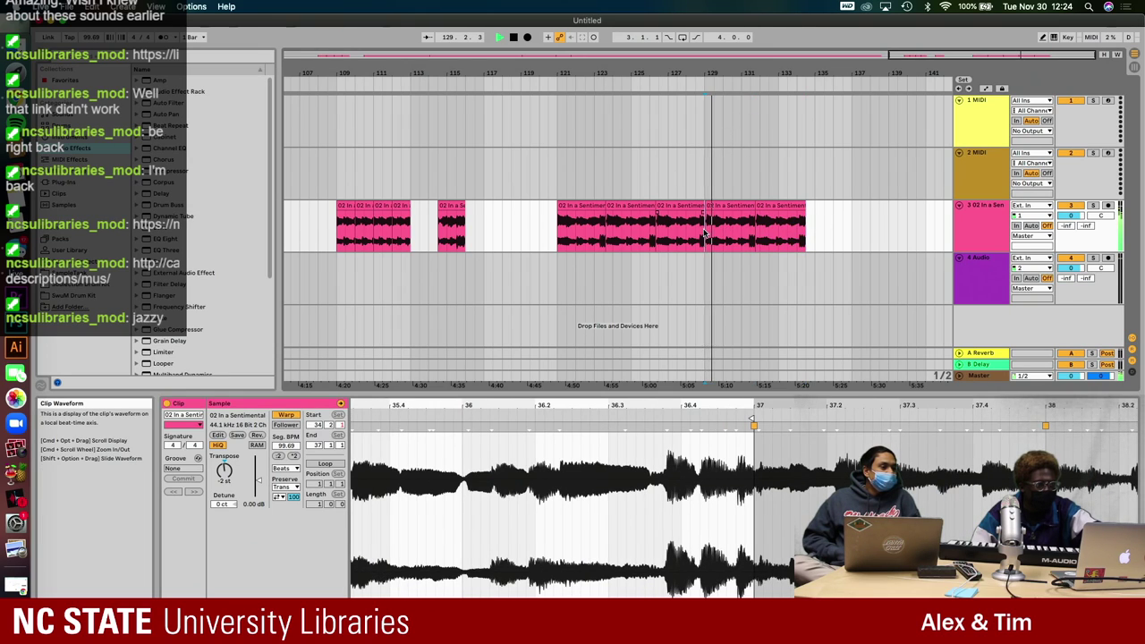
scroll(704, 234, up, 5)
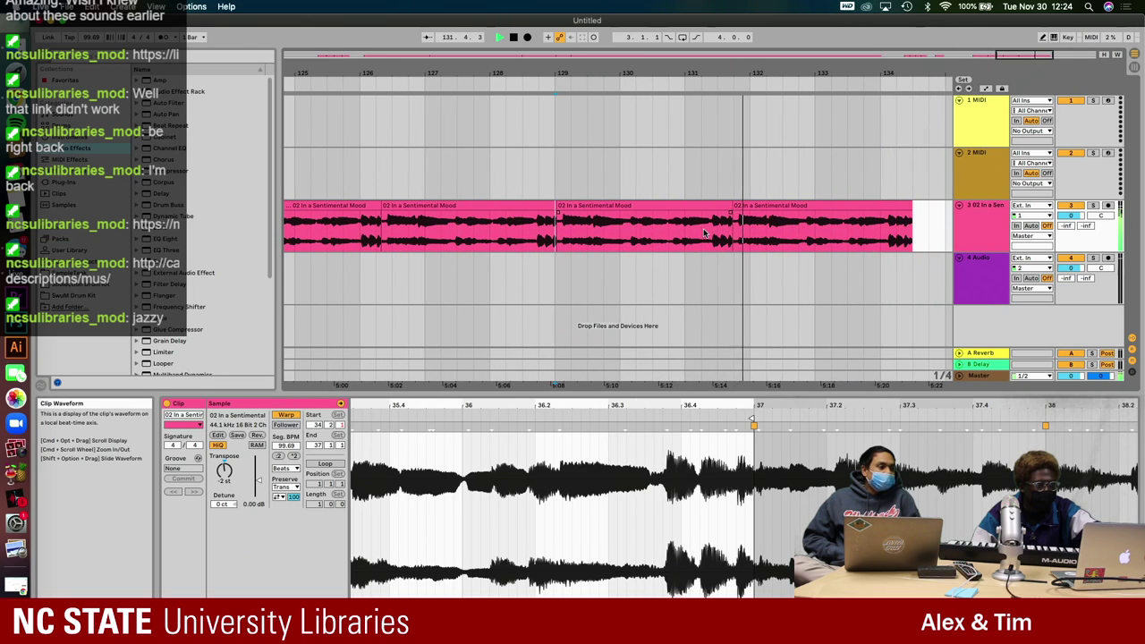
scroll(705, 234, down, 5)
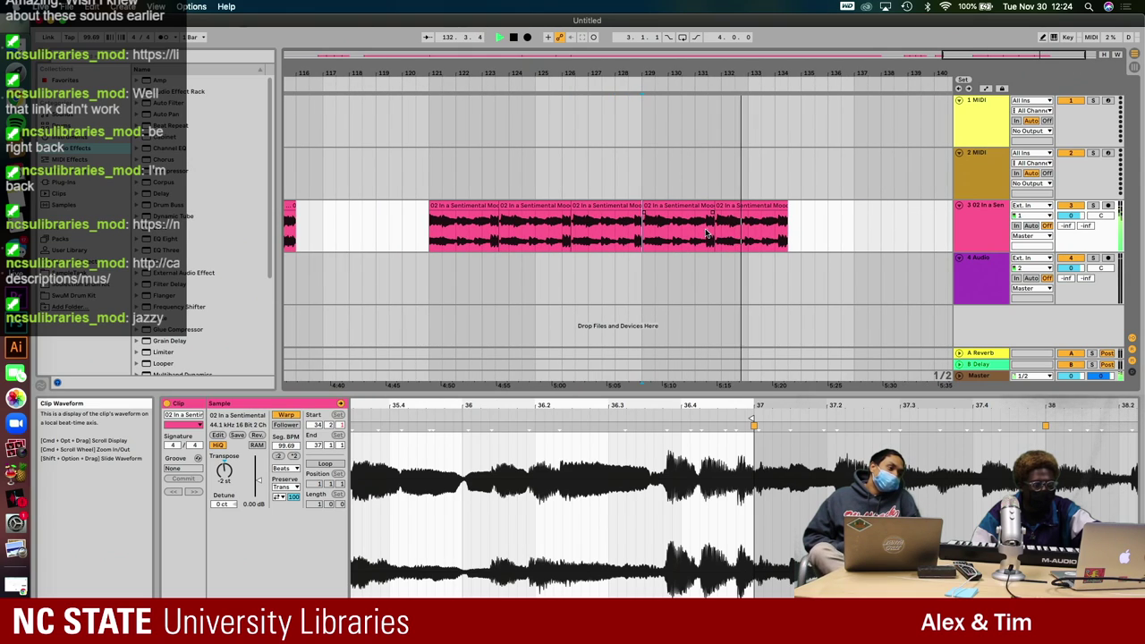
scroll(706, 230, left, 5)
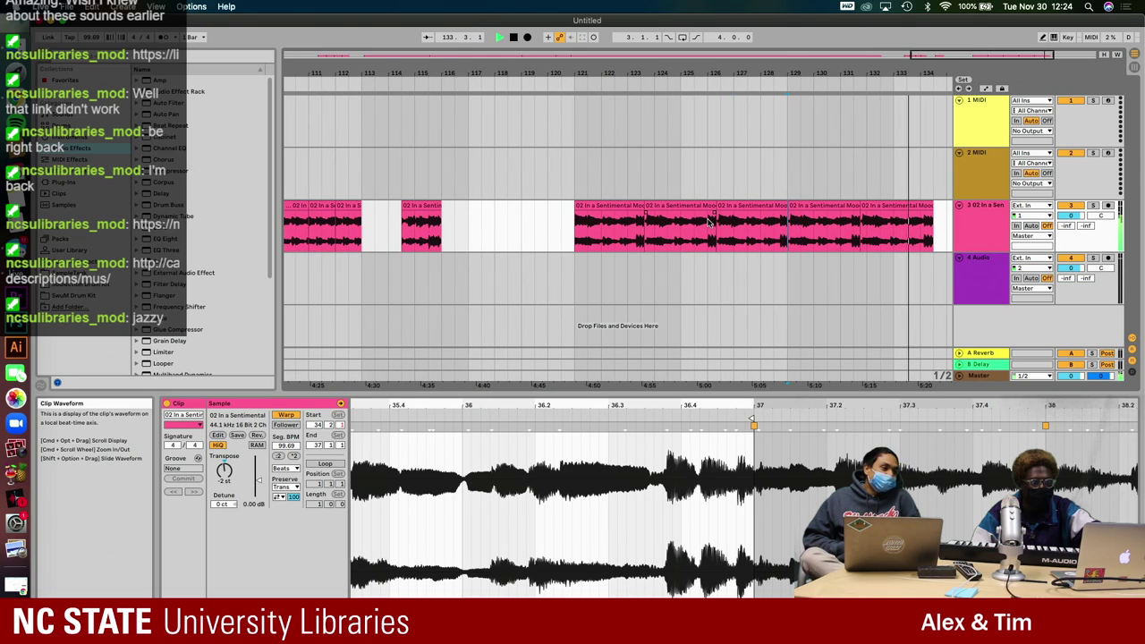
key(space)
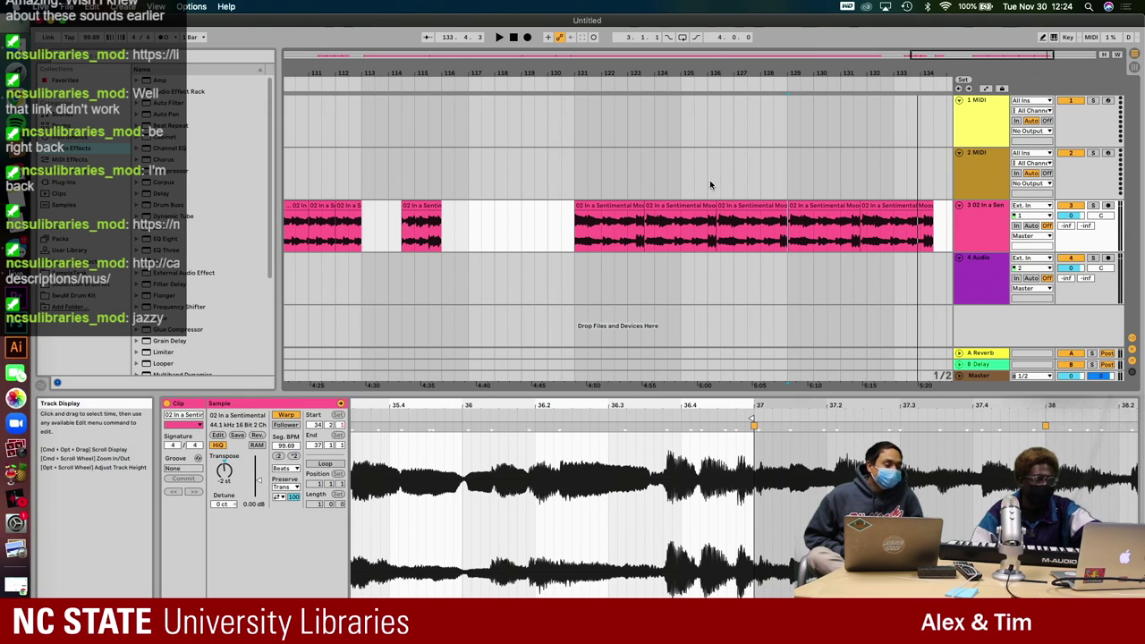
key(super+z)
key(super+z)
key(super+z)
key(super+z)
key(super+z)
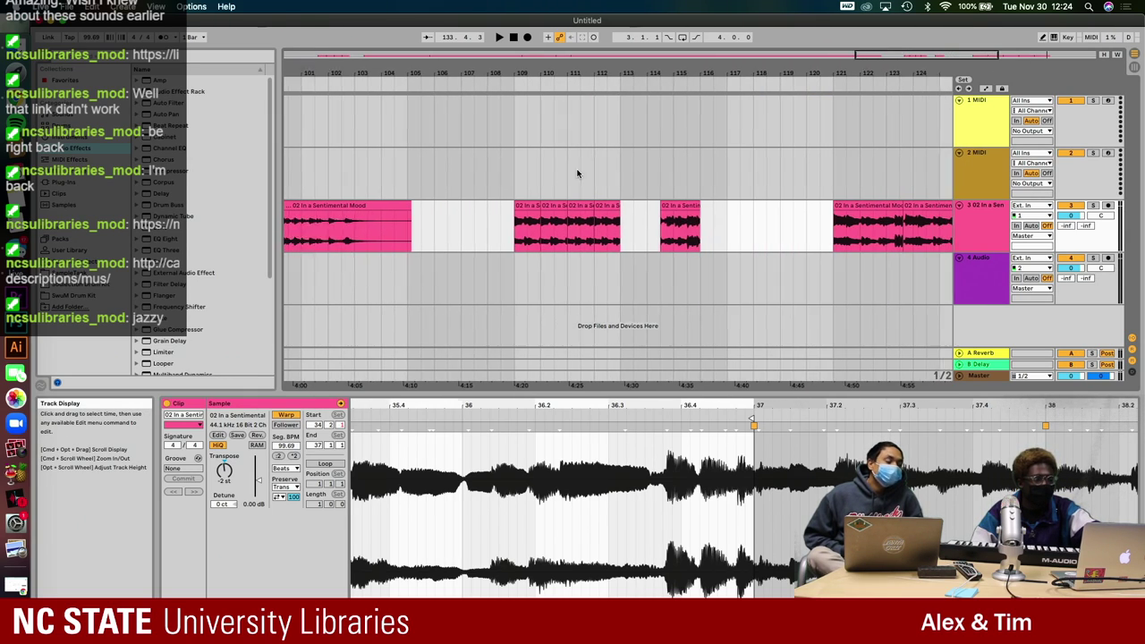
key(super+shift+z)
- Add an EQ Three audio effect to the In a Sentimental Mood track
click(585, 206)
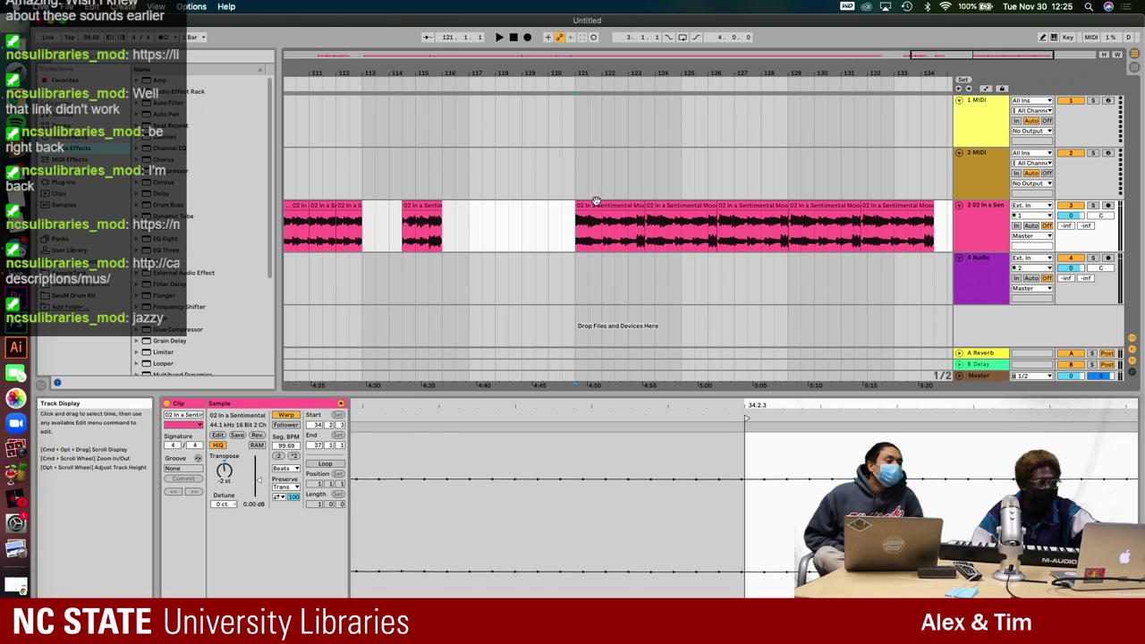
scroll(626, 209, up, 3)
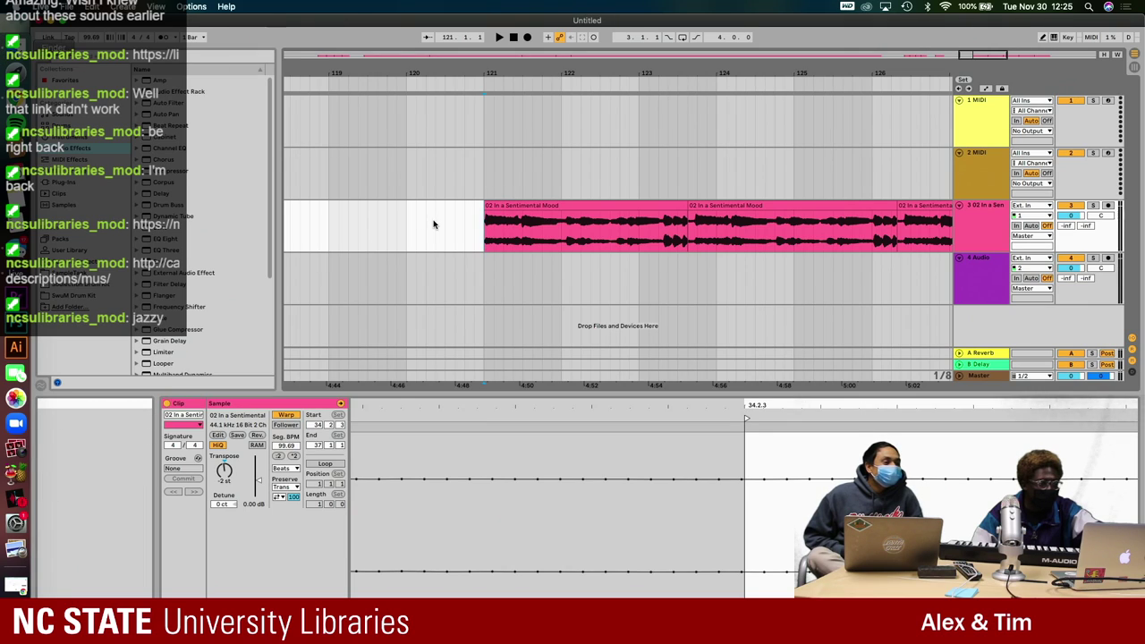
click(966, 209)
double_click(966, 209)
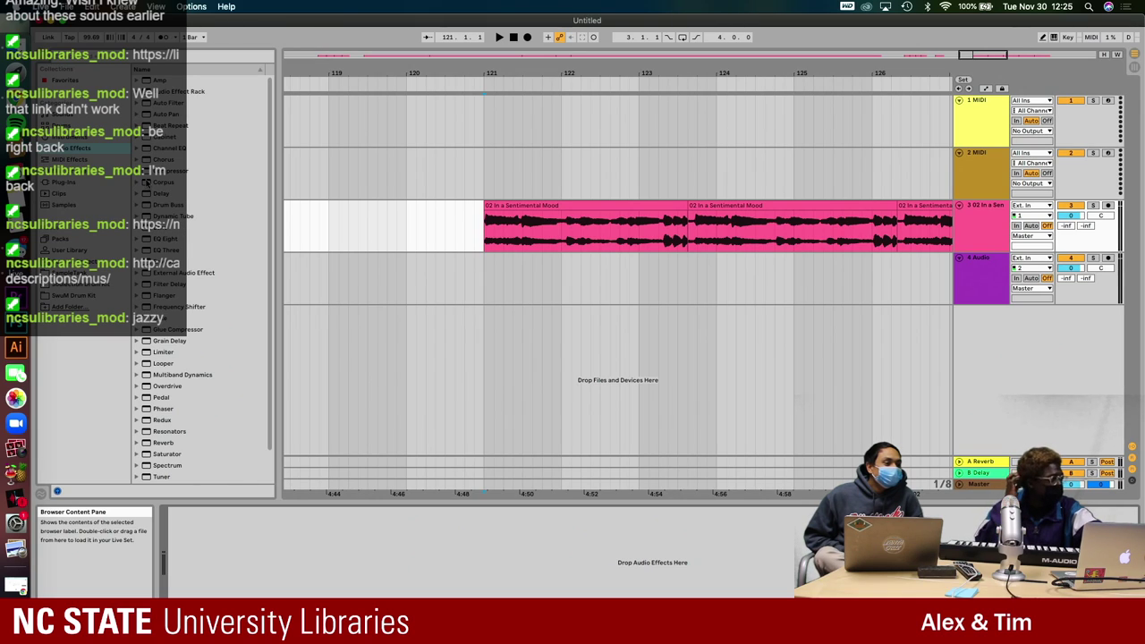
click(178, 251)
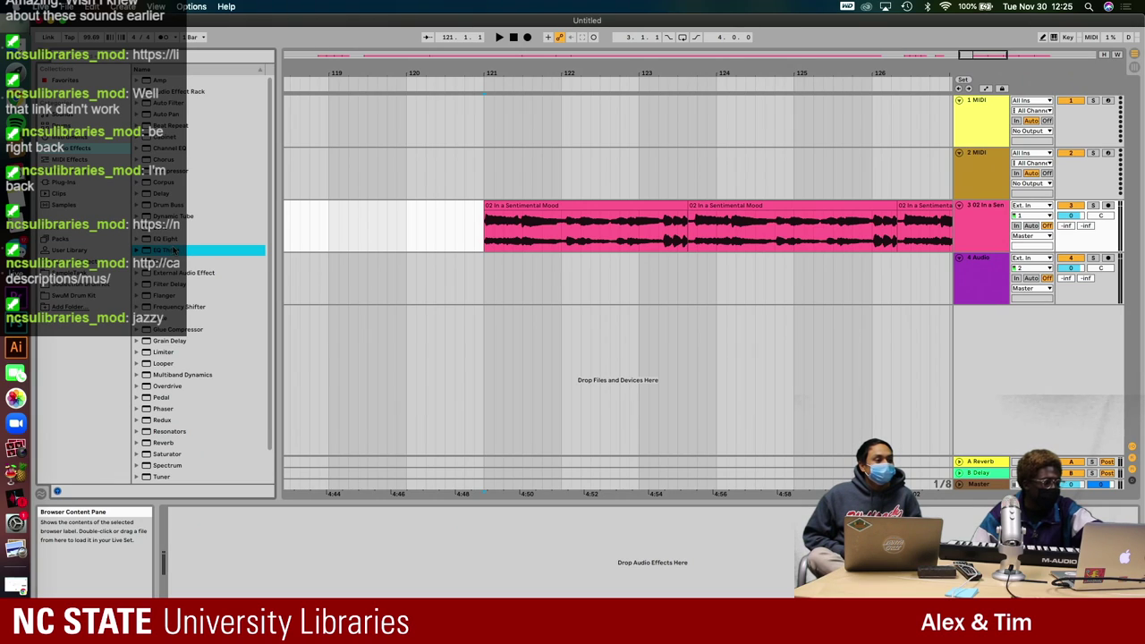
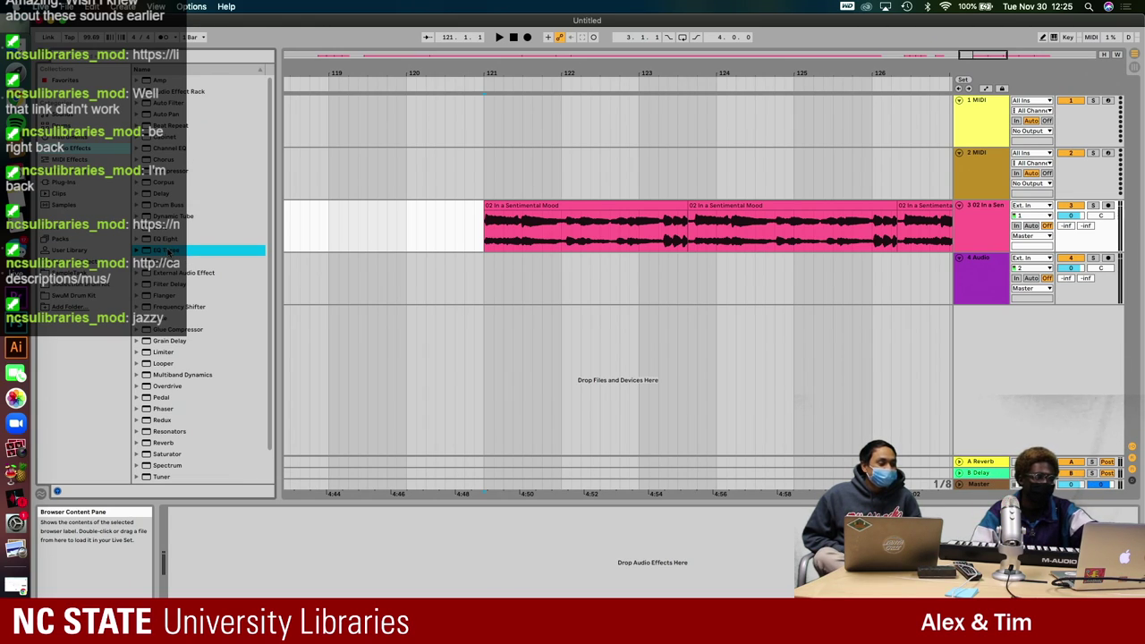
double_click(169, 251)
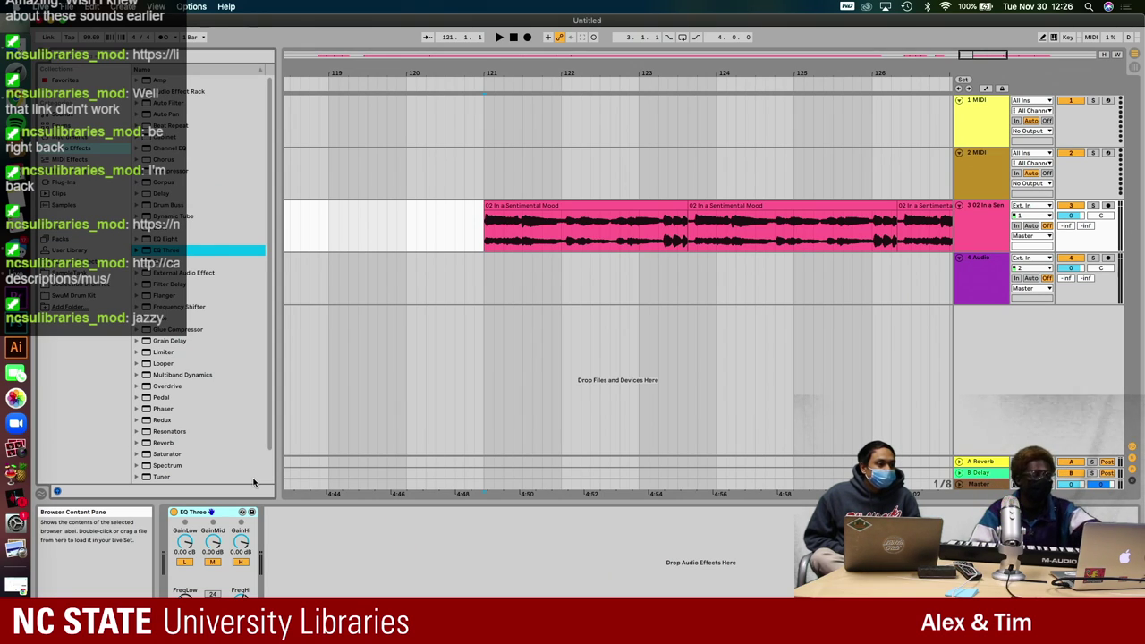
click(208, 515)
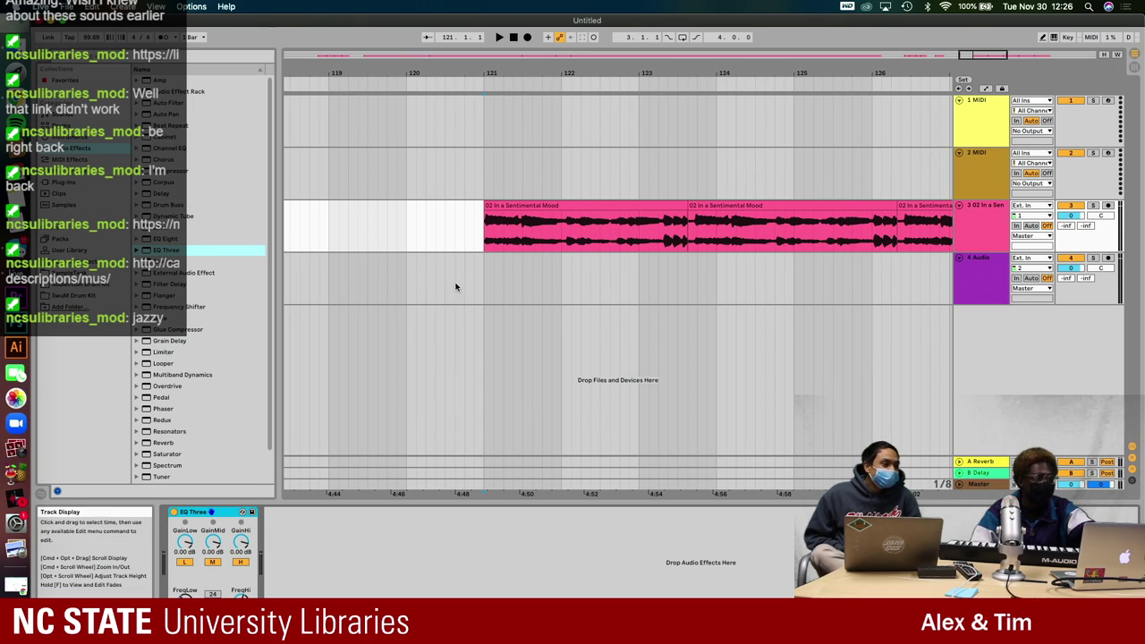
- Play the loop from bar 121 while toggling EQ Three's low, high and mid bands to hear what each contributes
click(475, 223)
key(space)
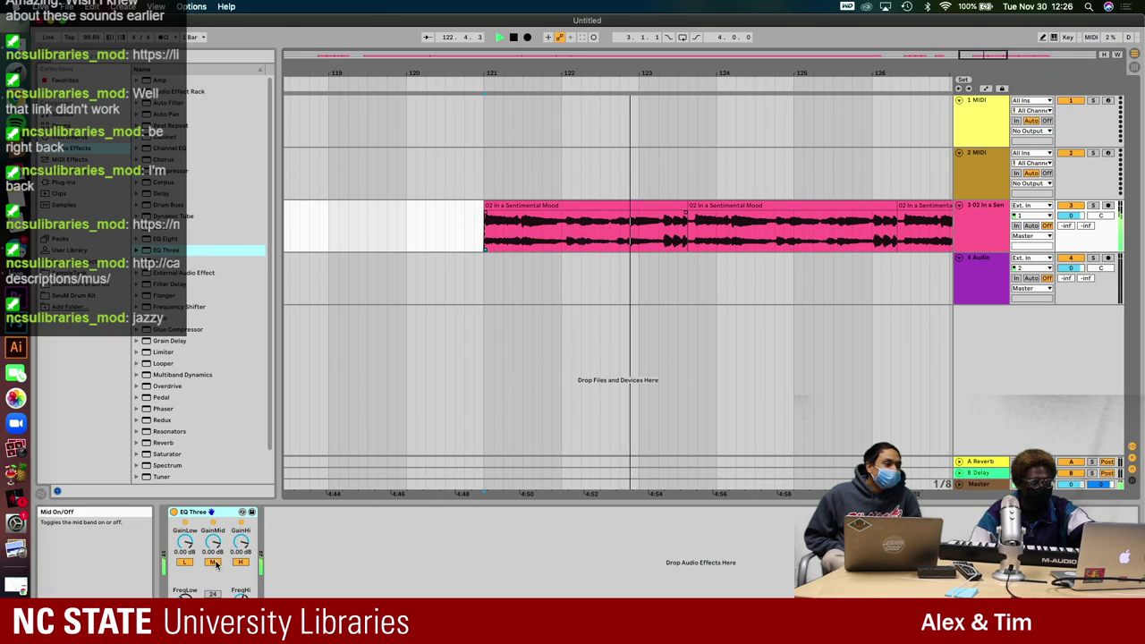
click(184, 561)
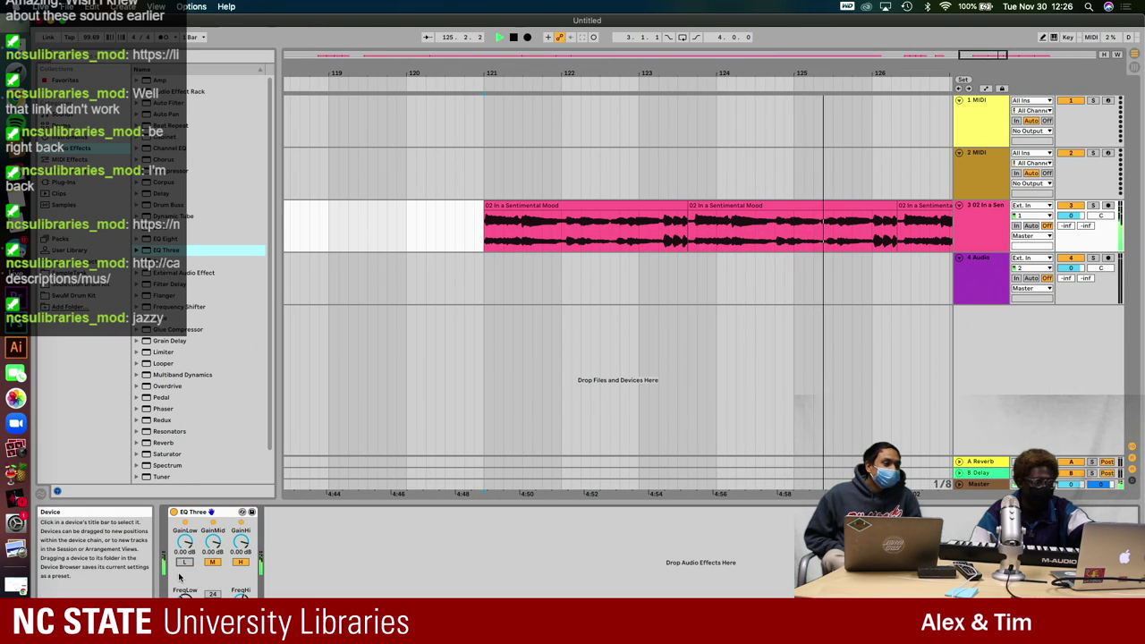
click(183, 563)
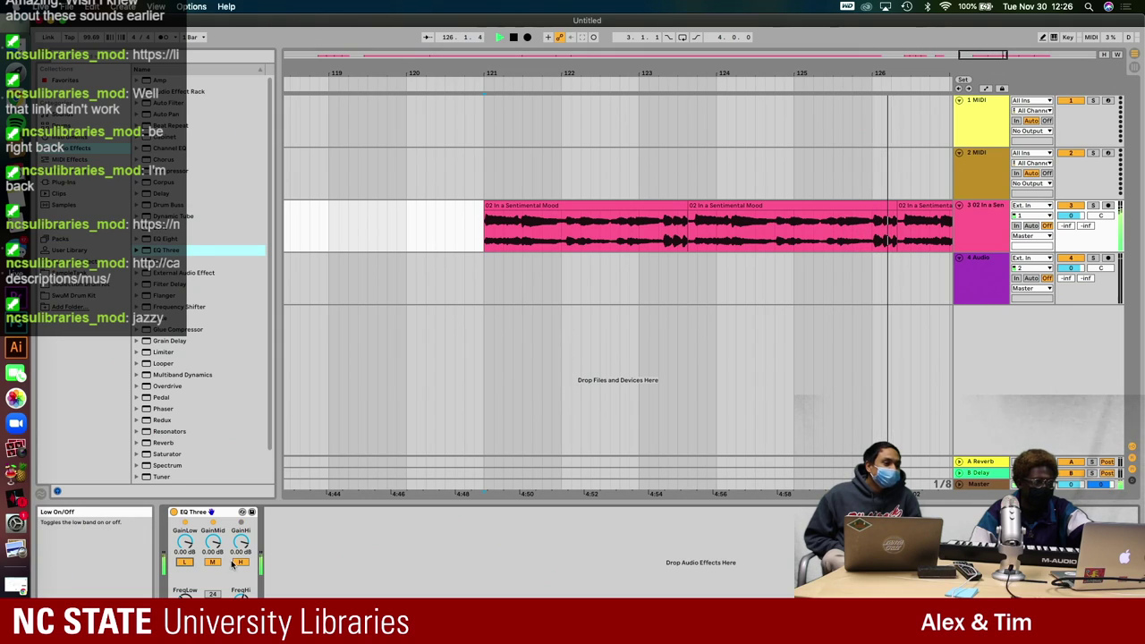
click(239, 562)
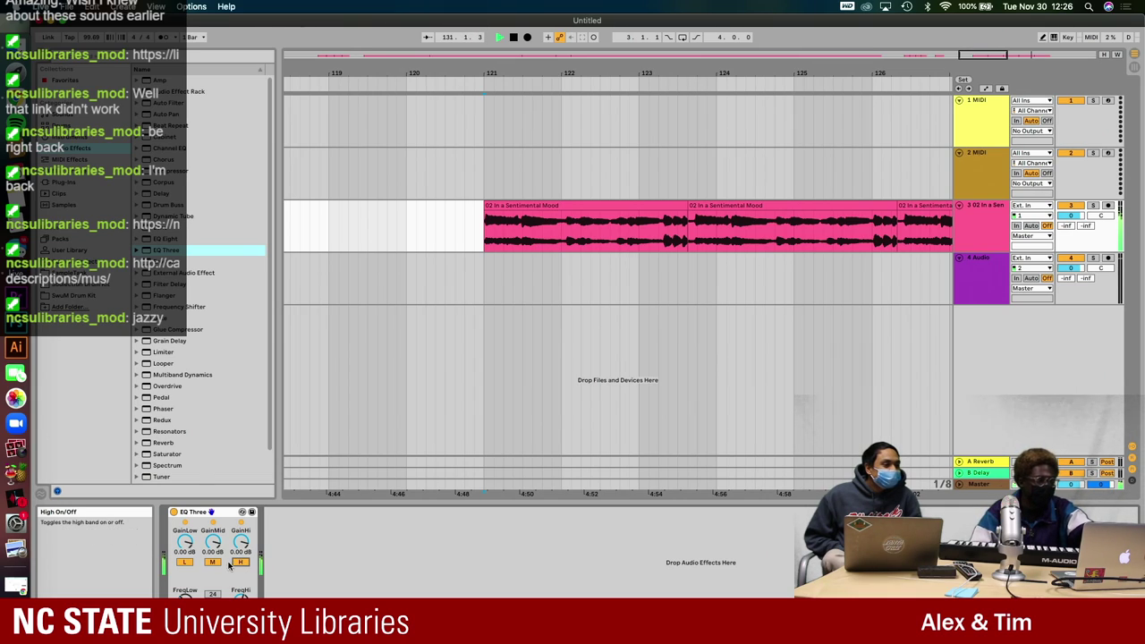
click(213, 562)
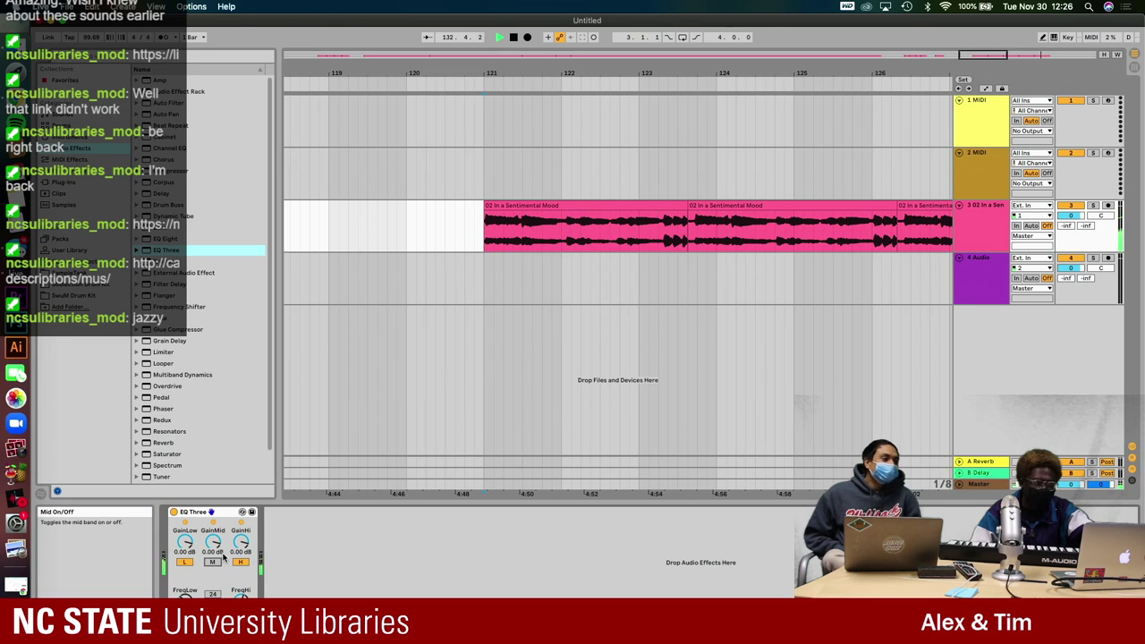
- Replay the loop from bar 121 comparing EQ Three band combinations, leave all three bands on and stop playback
scroll(525, 283, down, 3)
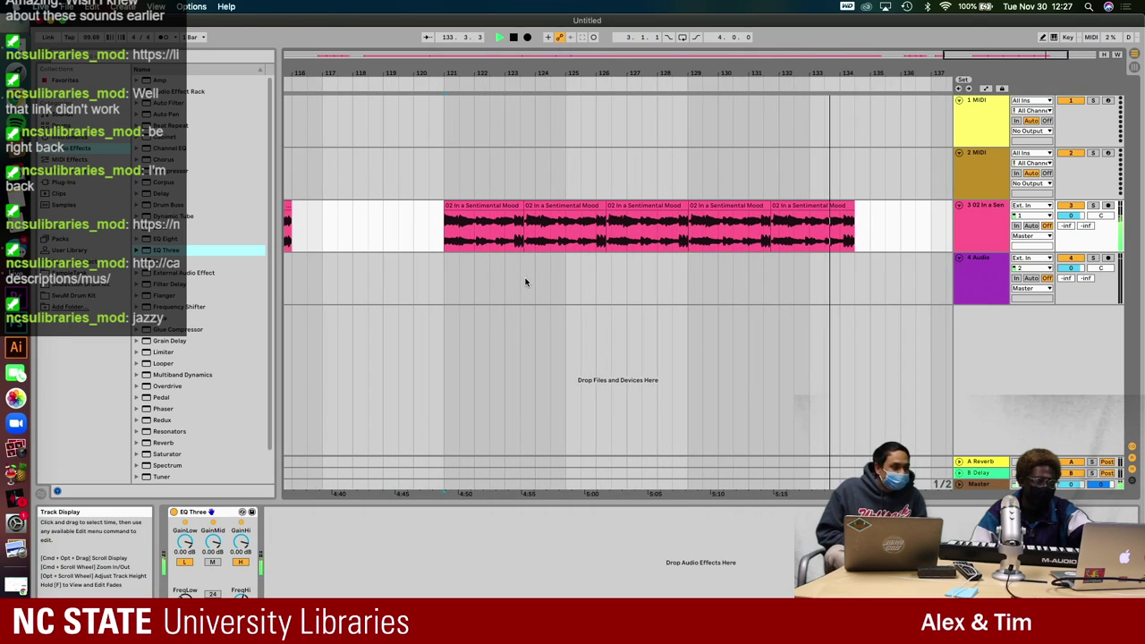
click(461, 248)
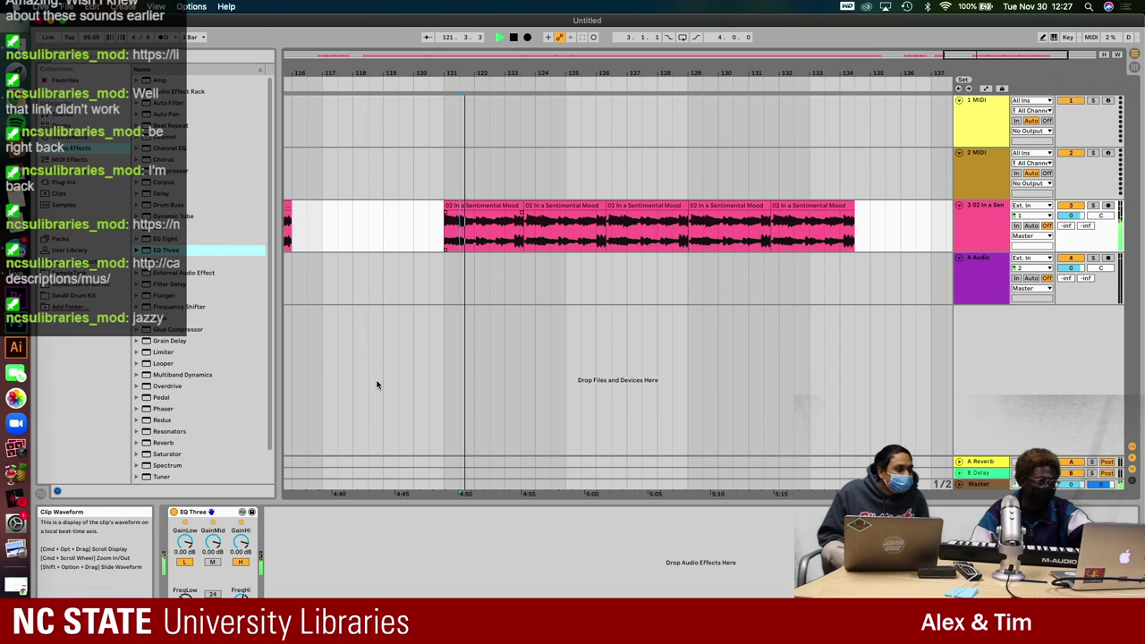
click(214, 564)
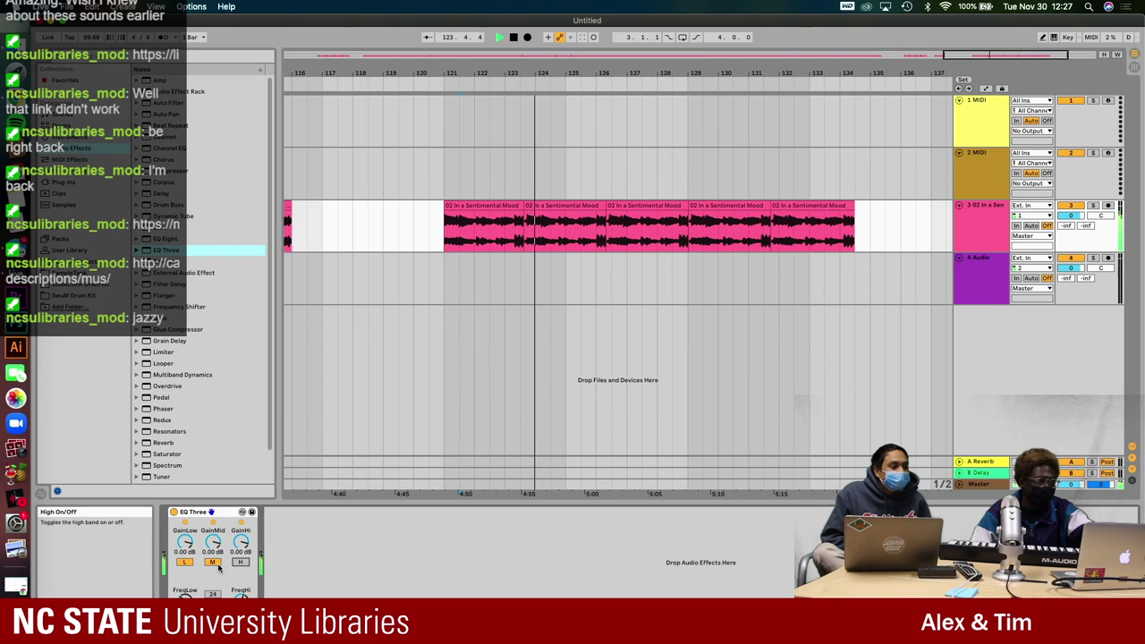
click(241, 562)
click(213, 562)
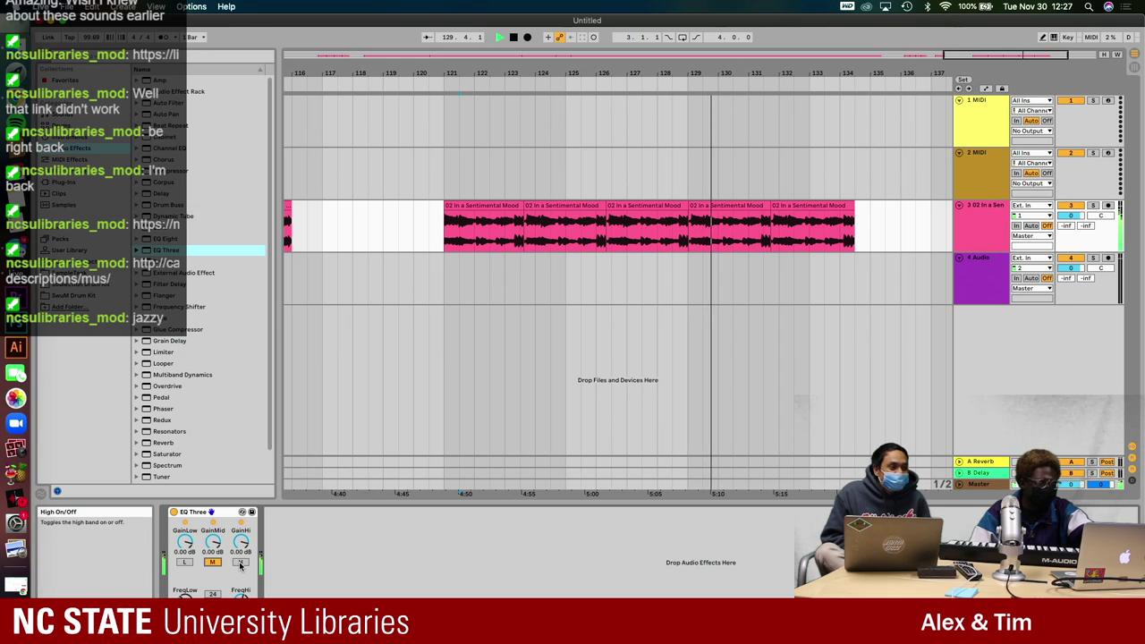
click(185, 562)
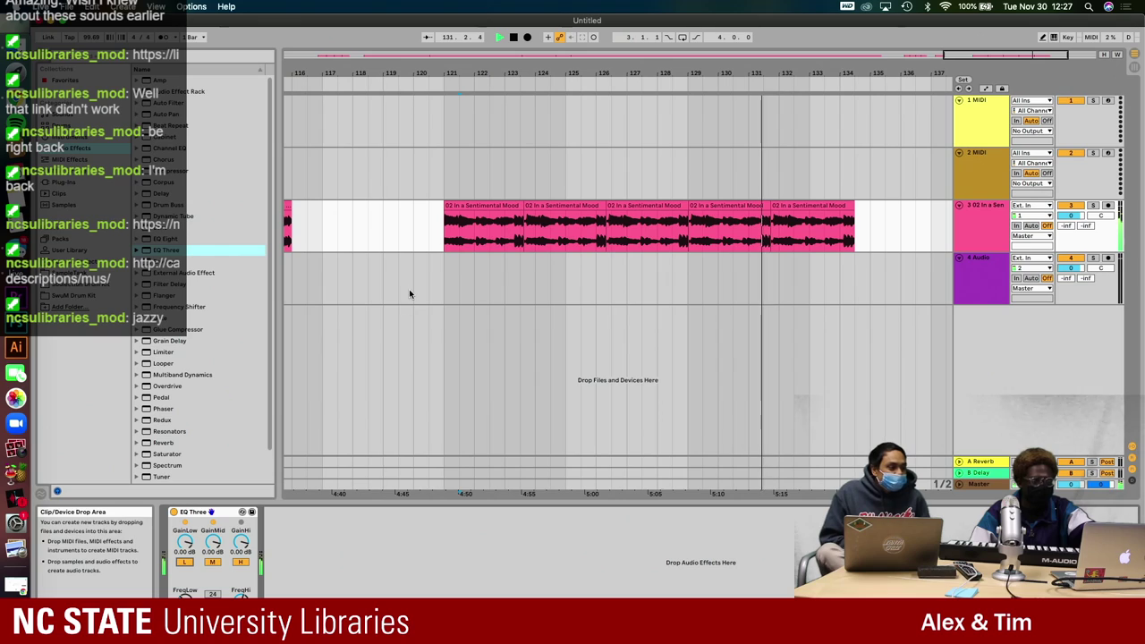
key(space)
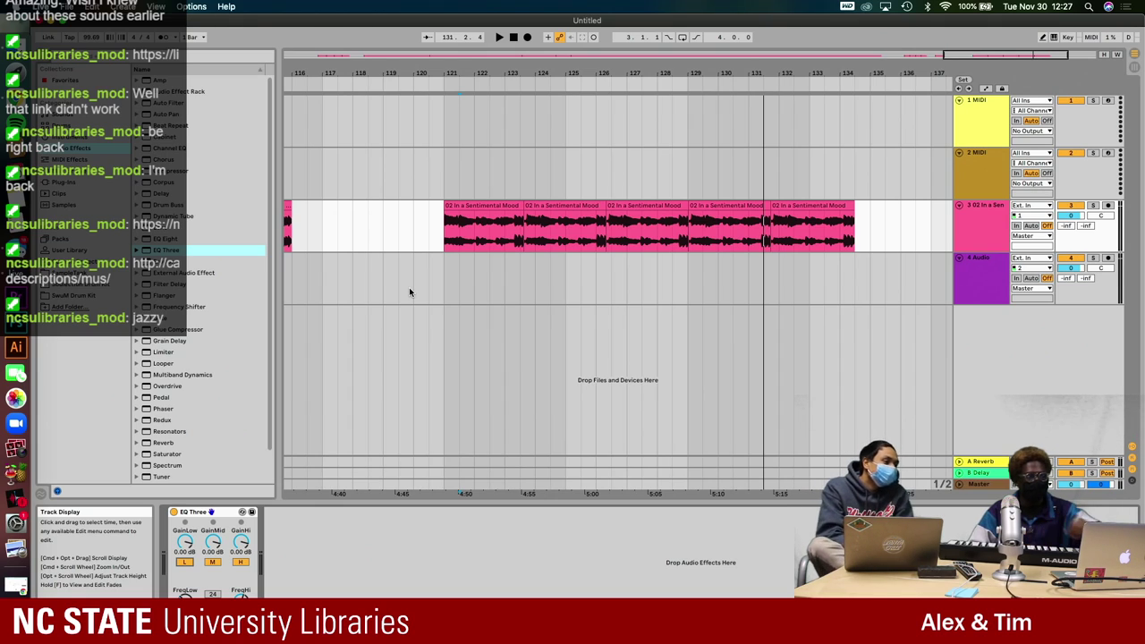
- Play the start of the first phrase clip from bar 121 with all EQ bands on, and stop near bar 123
scroll(449, 243, up, 3)
click(441, 242)
key(space)
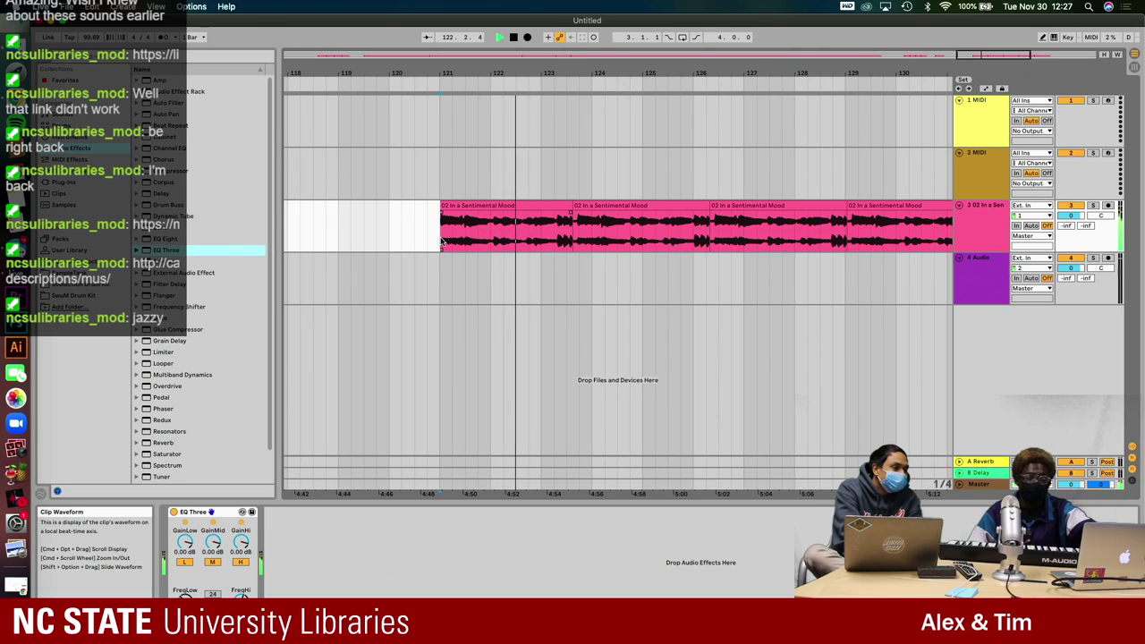
click(540, 205)
key(space)
- Try transposing the first phrase clip to 2 st, return it to -2 st, and play it at both settings
double_click(540, 205)
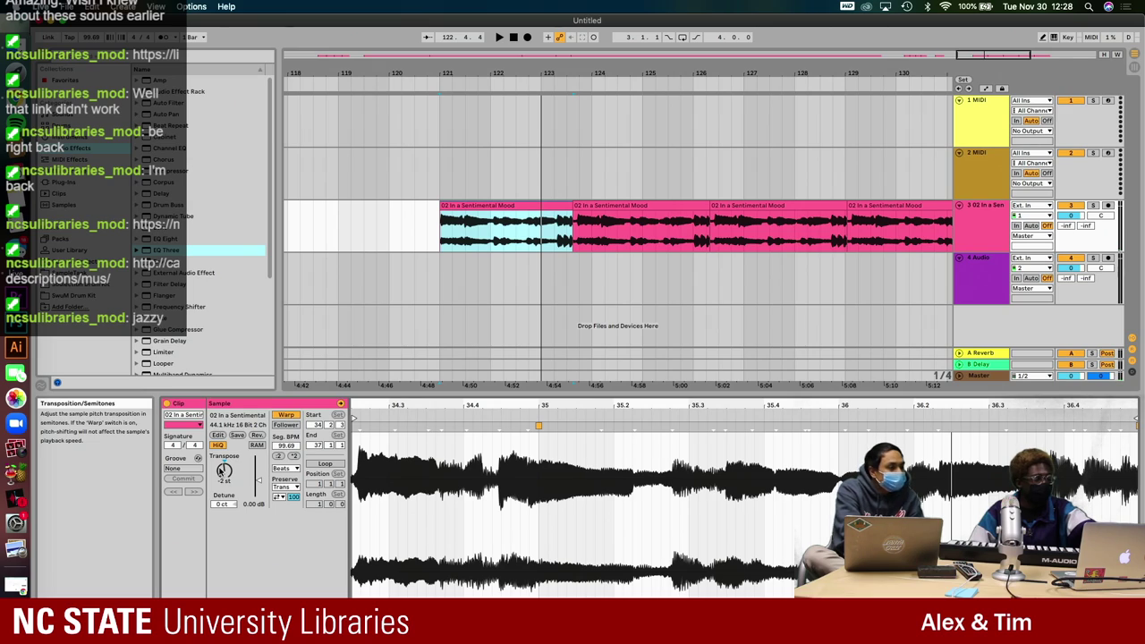
key(space)
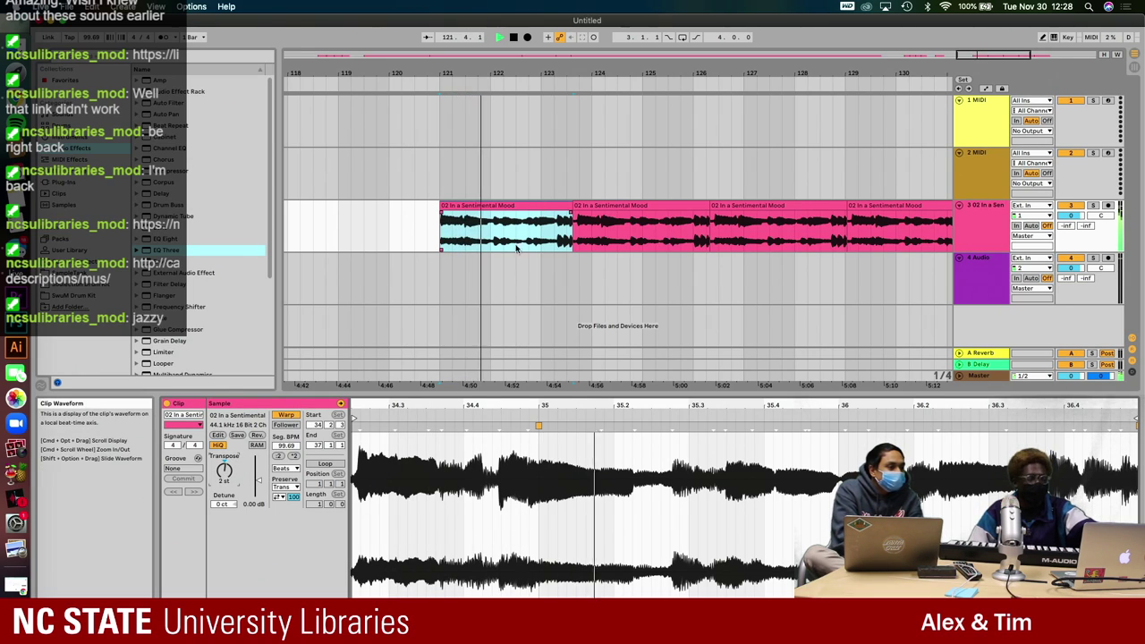
key(space)
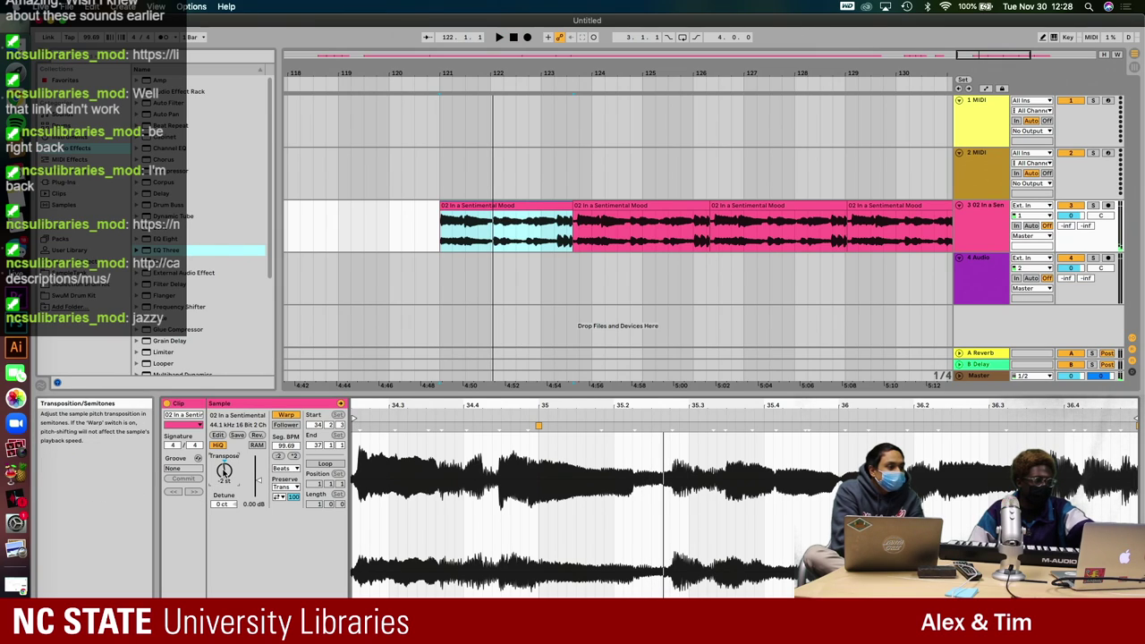
click(465, 236)
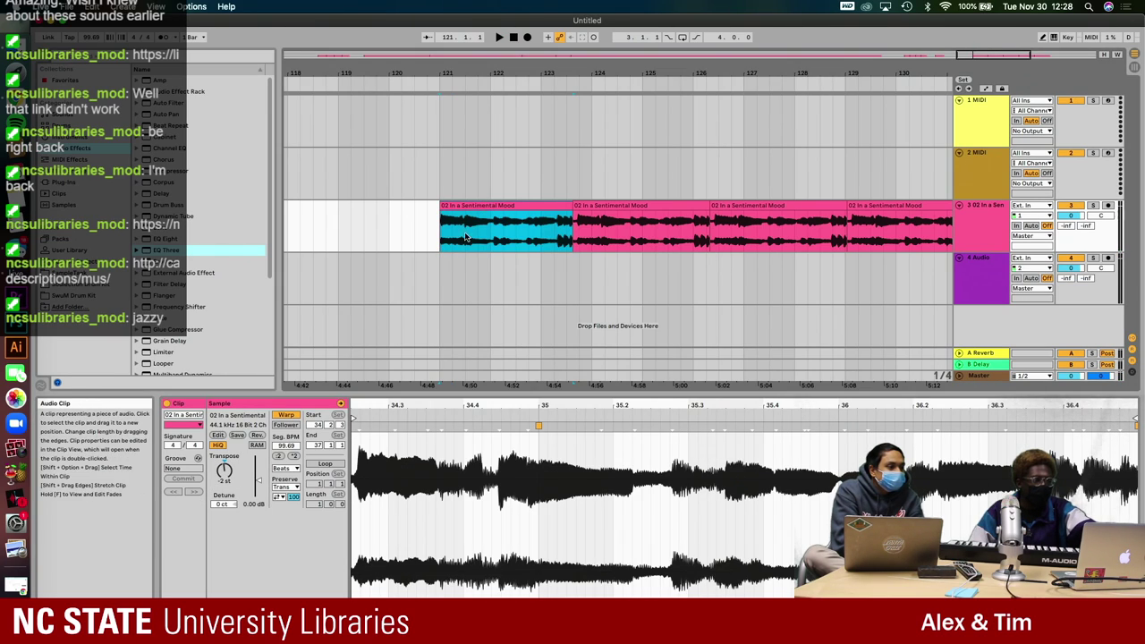
key(space)
key(space)
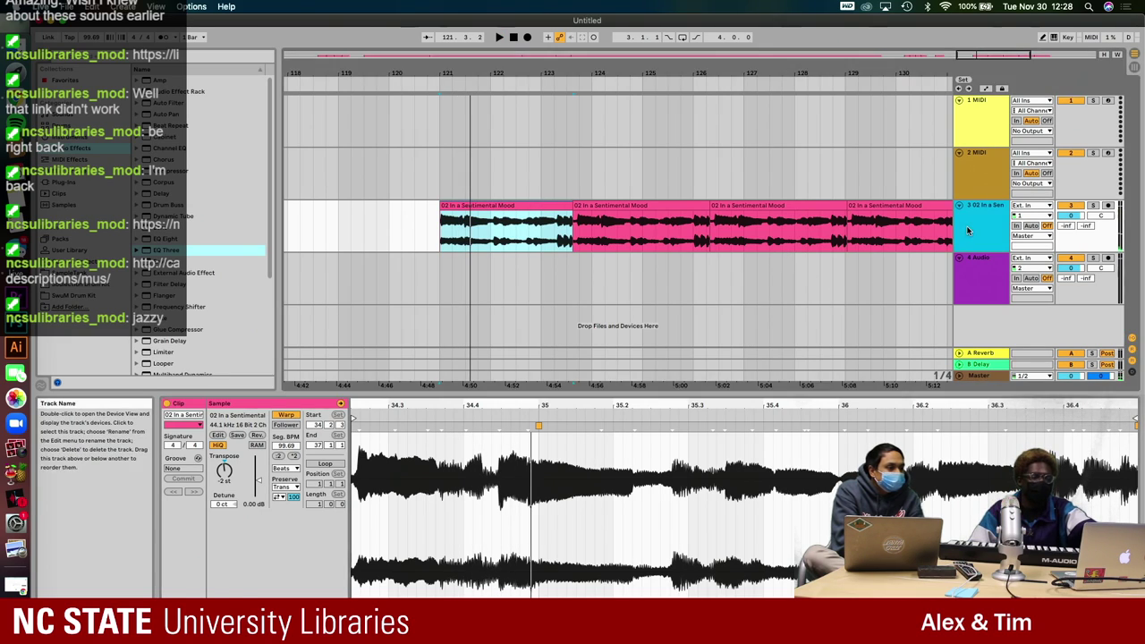
- Show the track's EQ Three again and play the first phrase clip from bar 121 to about bar 122.2
double_click(966, 230)
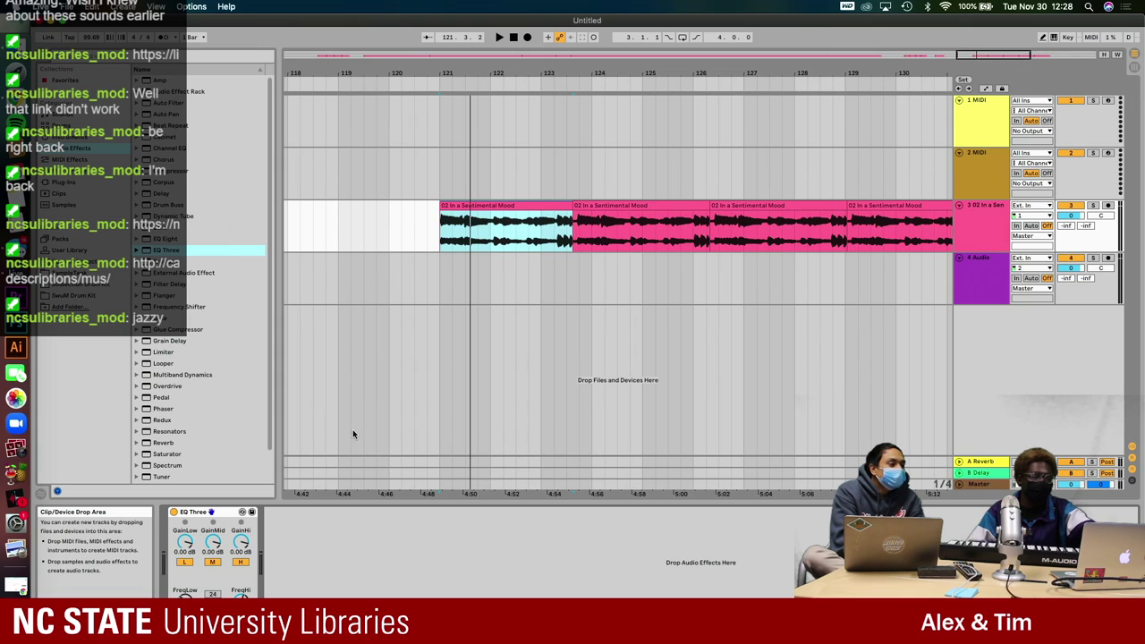
key(space)
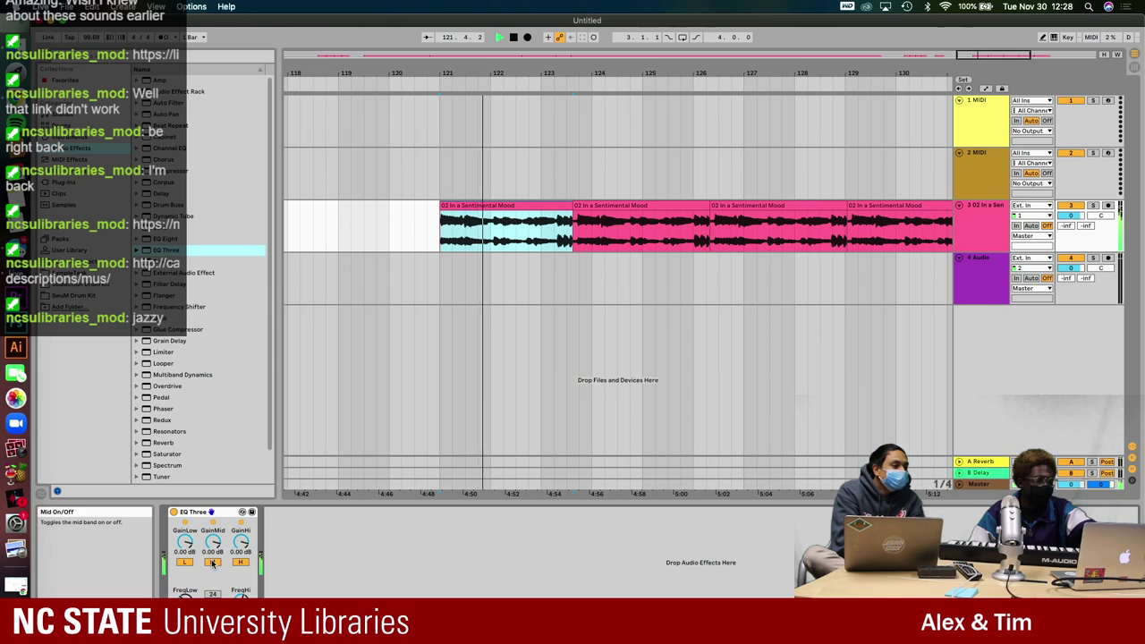
key(space)
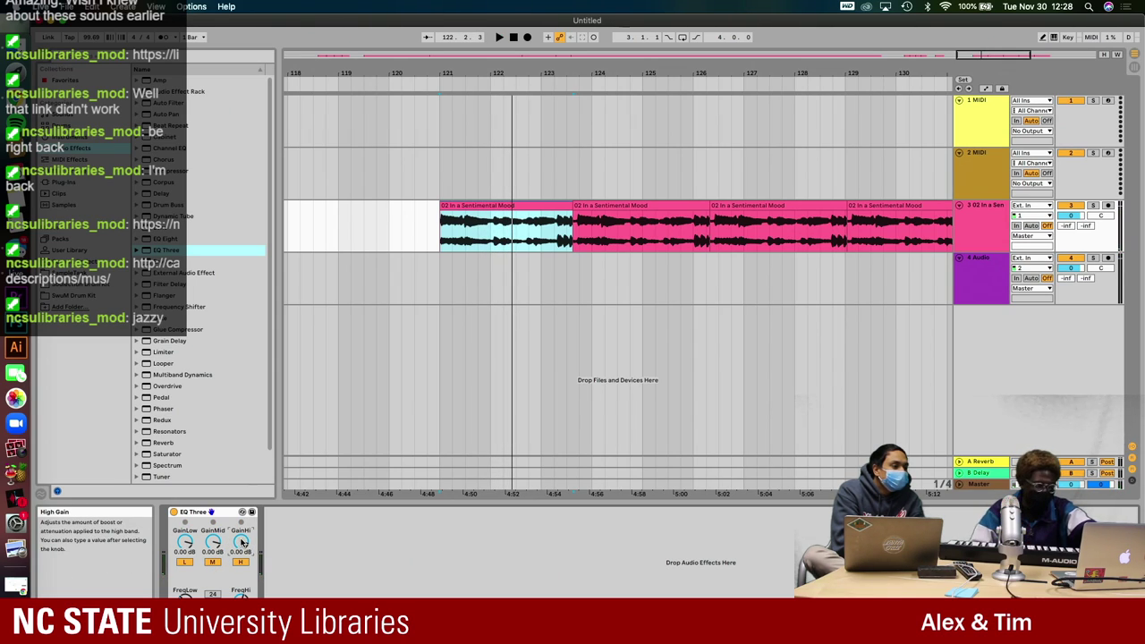
- Try lowering EQ Three's high gain, reset it to 0 dB, and briefly play the phrase with the high band toggled
drag(241, 542, 241, 559)
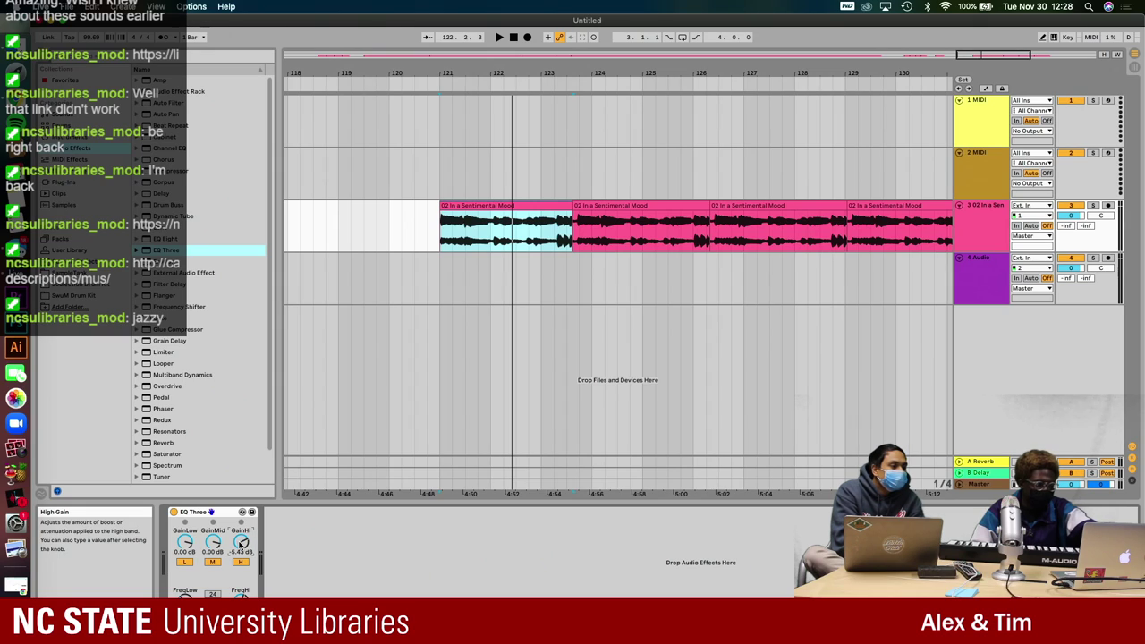
key(Delete)
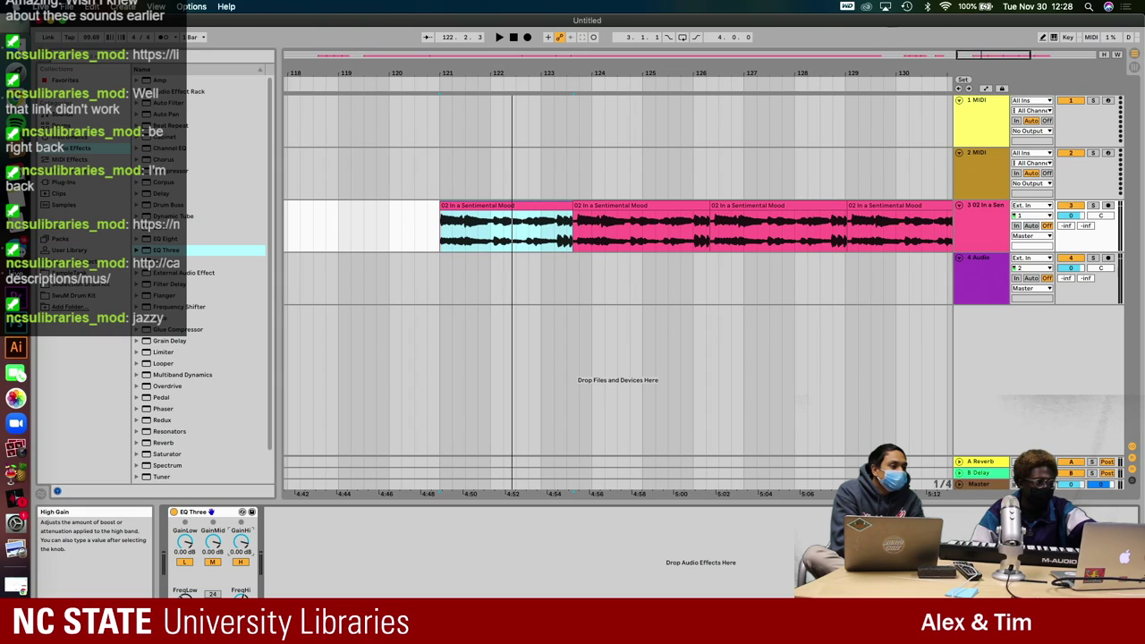
click(241, 560)
key(space)
key(space)
click(242, 561)
- Set EQ Three's high gain to -11.8 dB and low gain to -4.16 dB while playing the loop, and stop playback
drag(241, 542, 241, 576)
key(space)
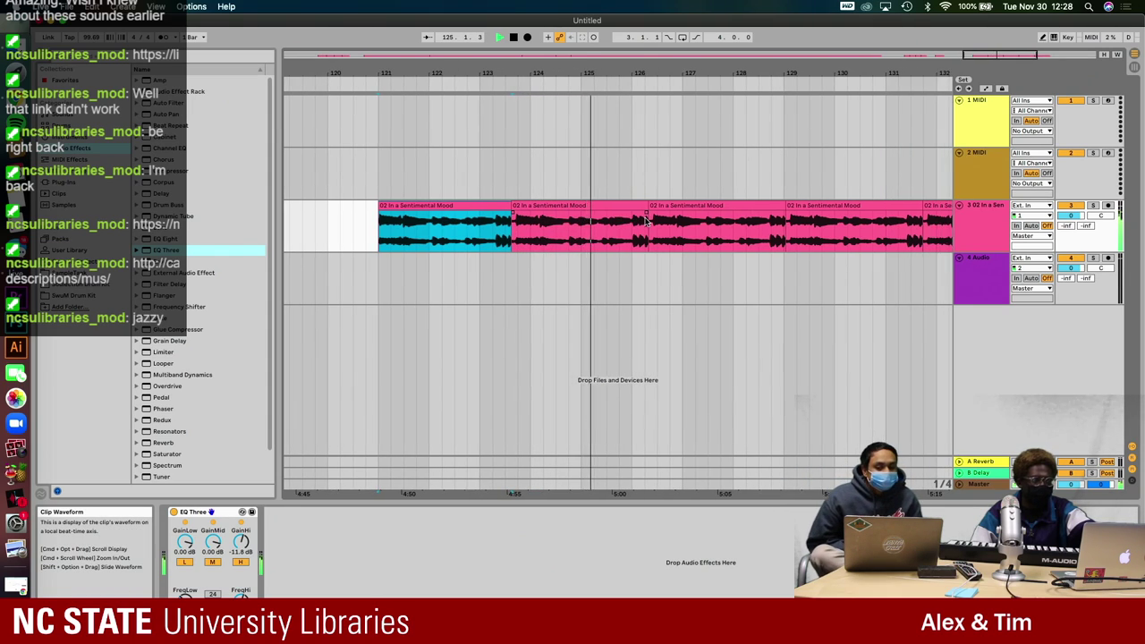
key(minus)
drag(184, 541, 184, 558)
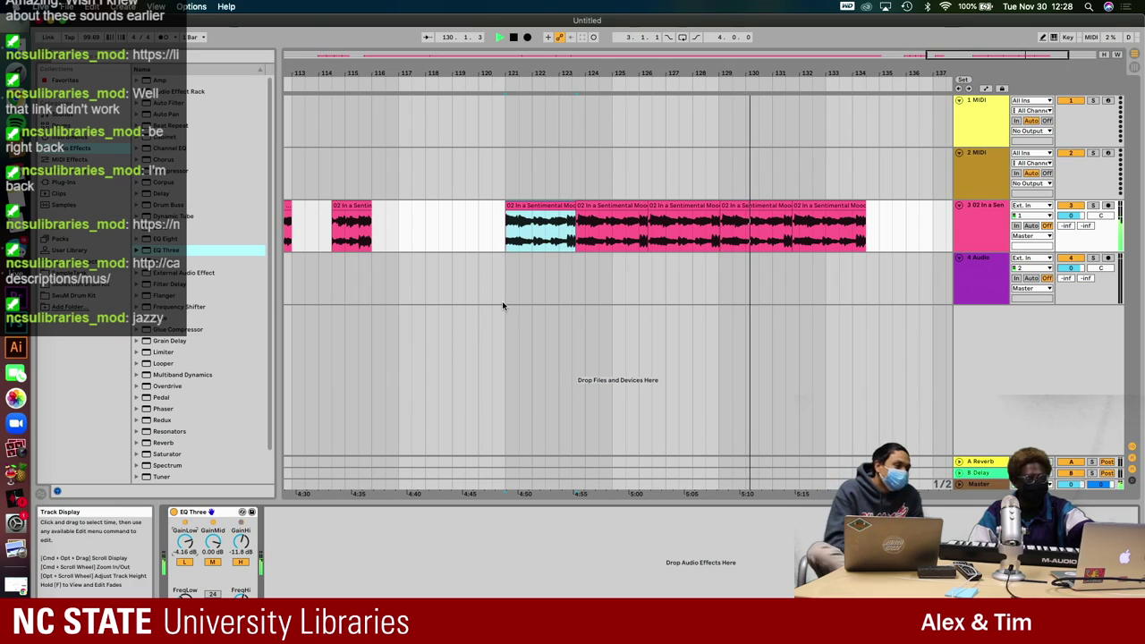
key(space)
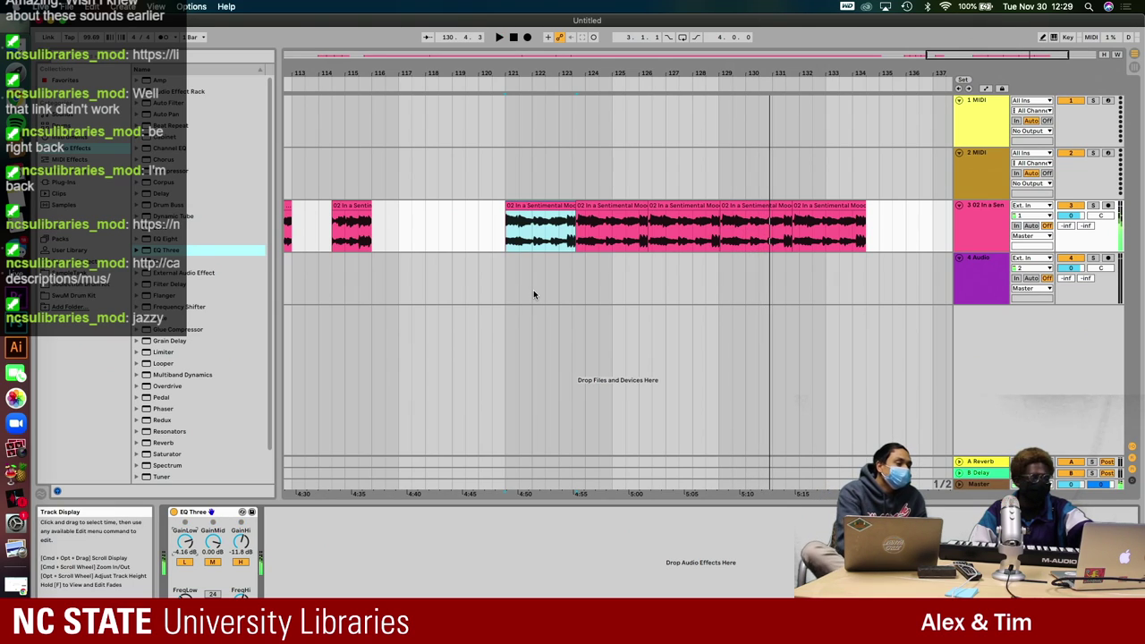
- Select the first phrase clip and play it from bar 121 to about bar 122.2
click(509, 239)
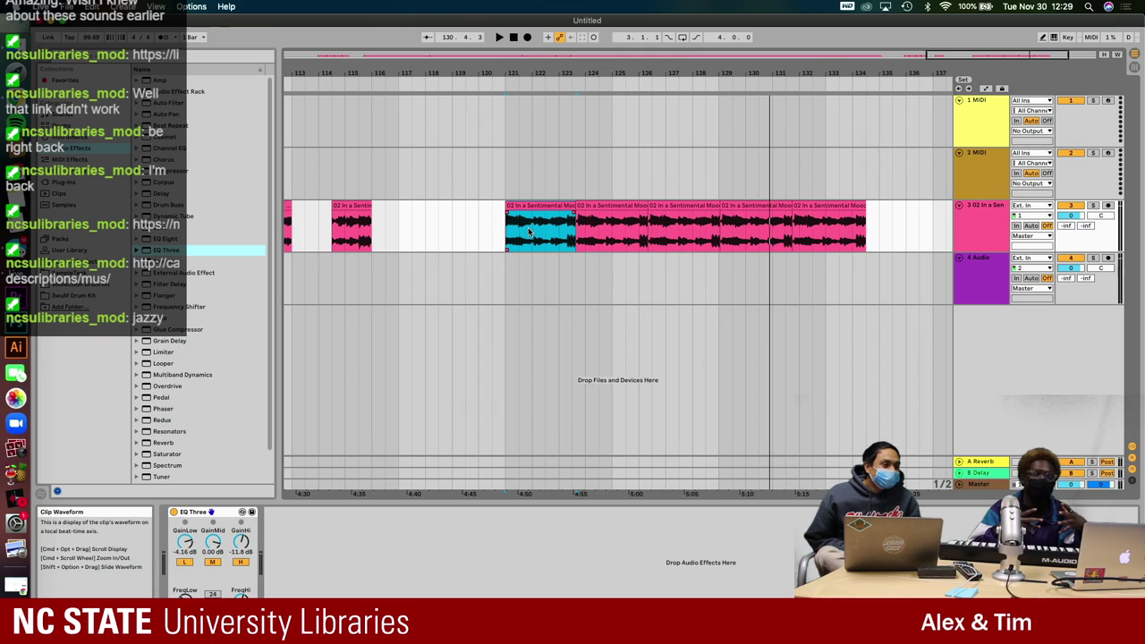
key(space)
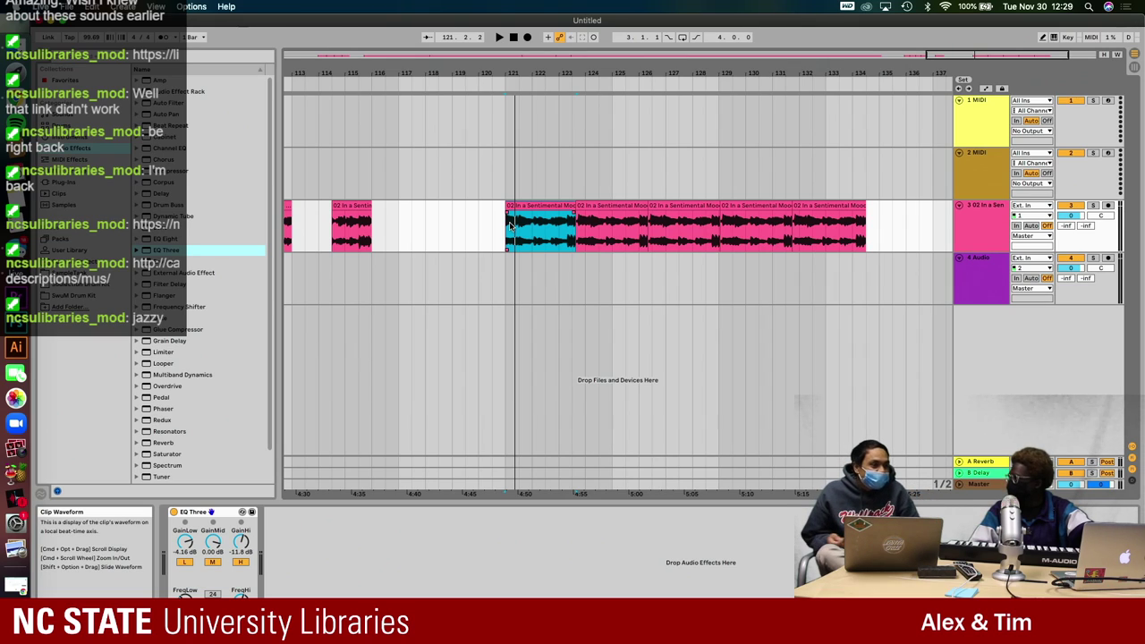
key(space)
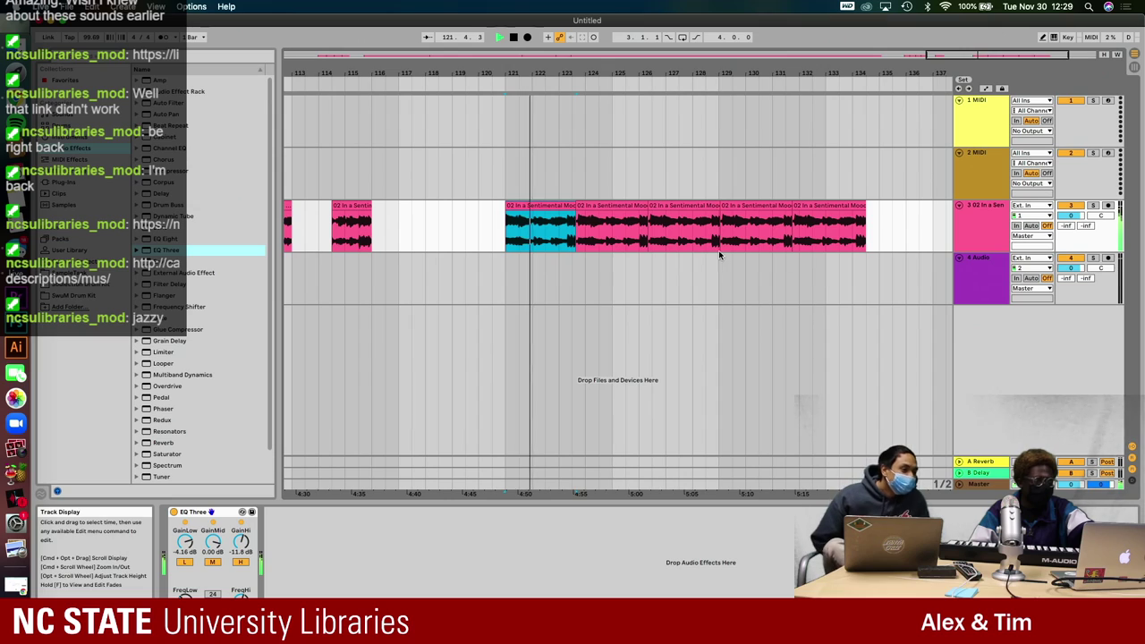
key(space)
- Switch to Finder's Downloads folder and preview the AMBIENCE_WIND loop and the CW002 moody wind recording
click(15, 49)
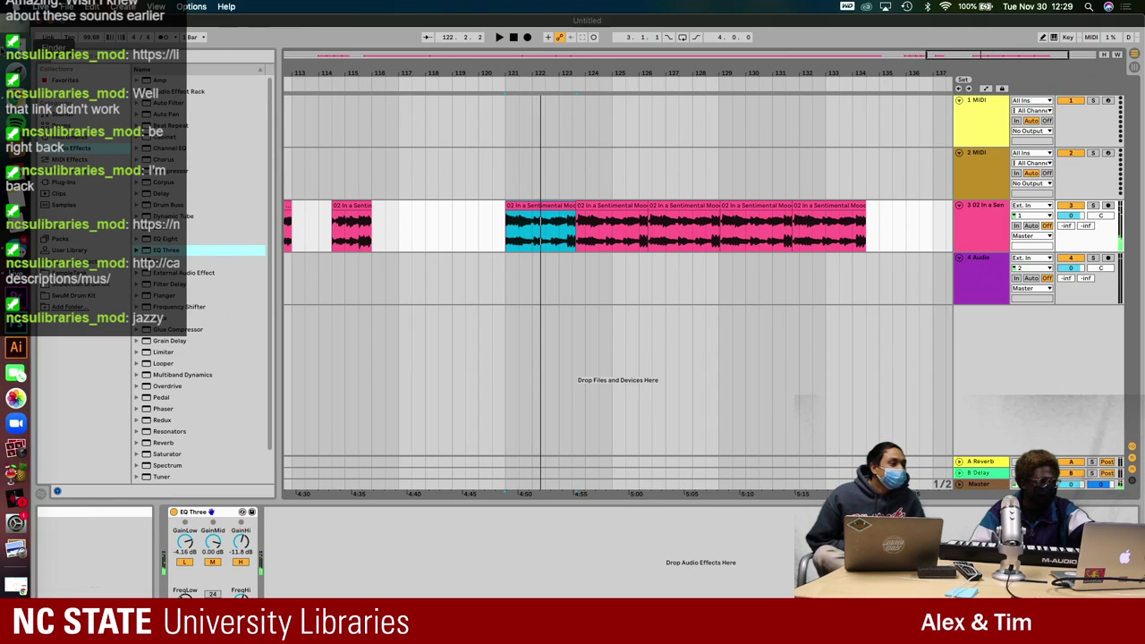
click(379, 378)
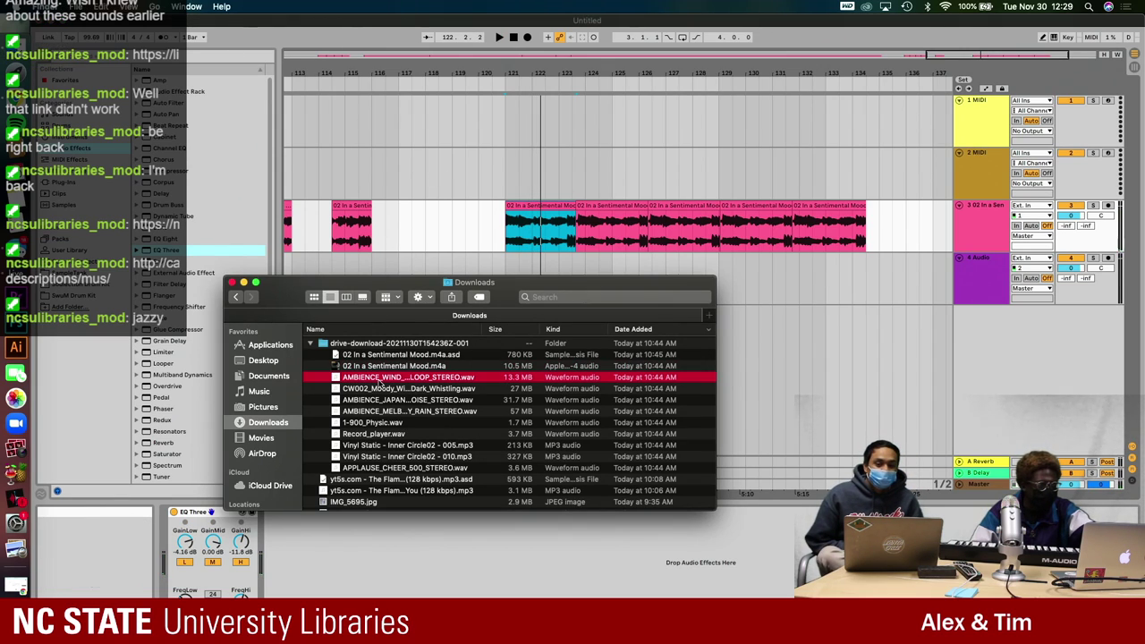
key(space)
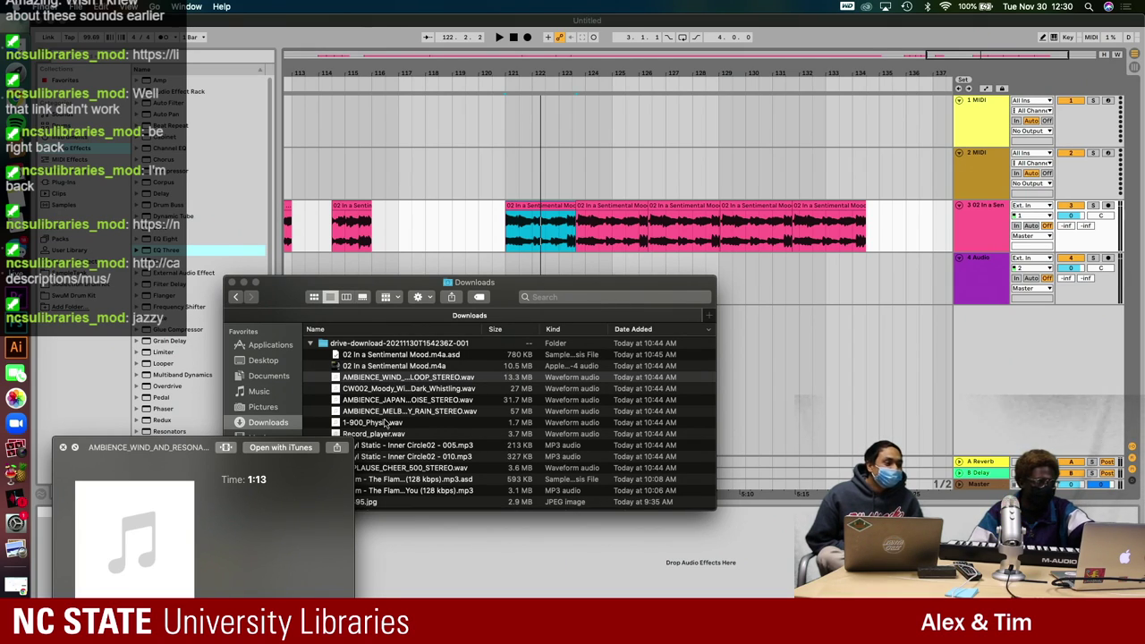
key(space)
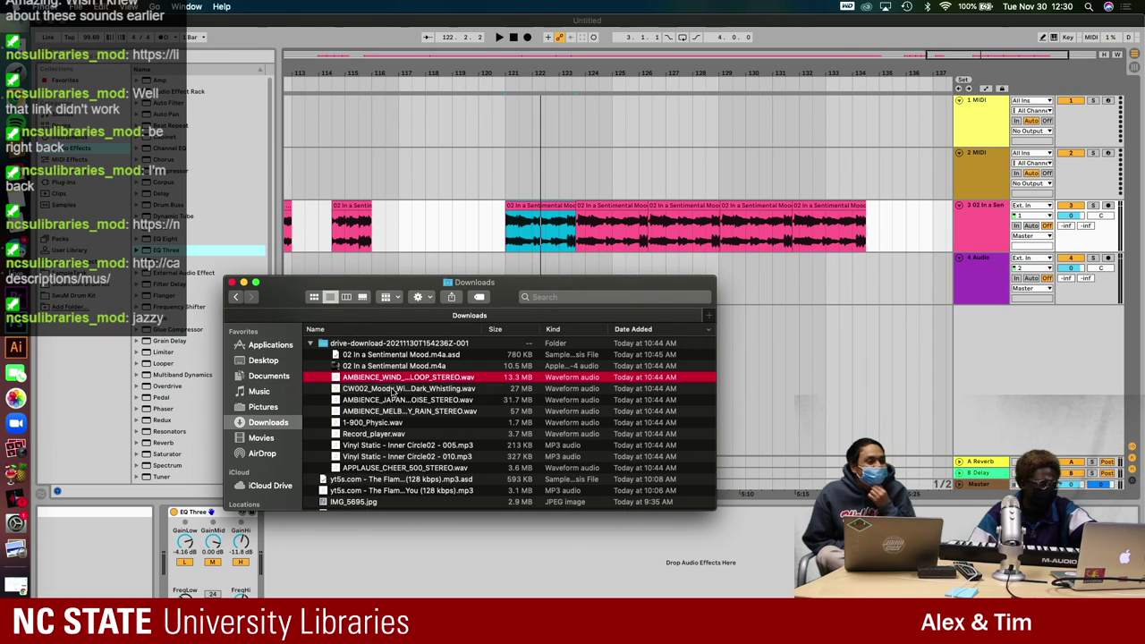
click(392, 389)
key(space)
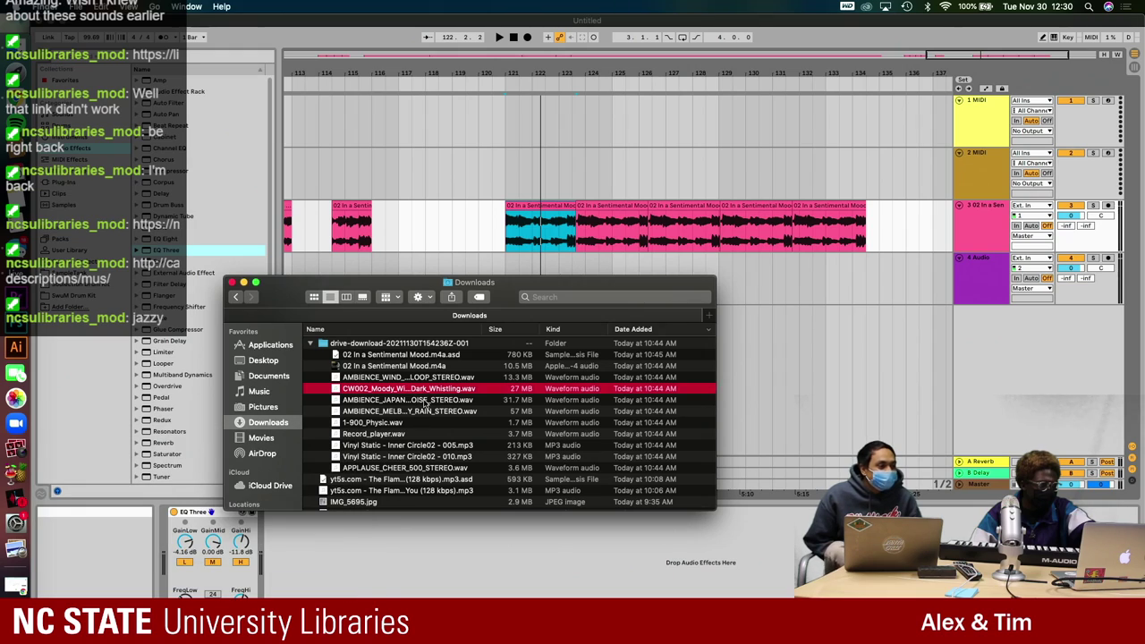
- Preview the AMBIENCE_JAPAN thunder recording and the AMBIENCE_MELBOURNE_CITY rain recording
click(424, 401)
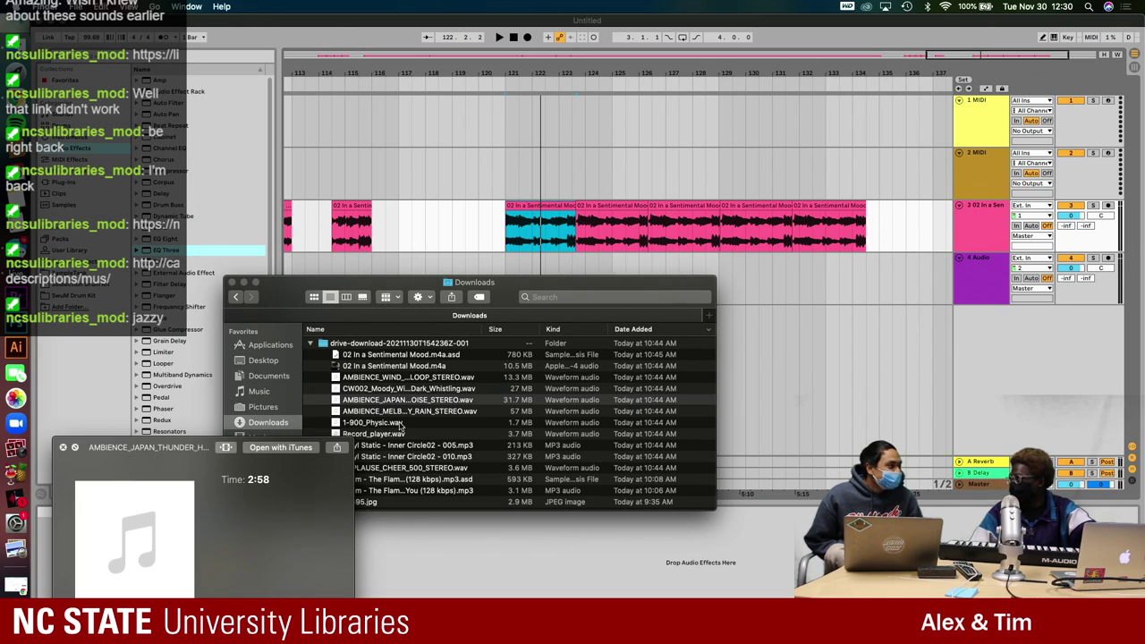
key(space)
key(Down)
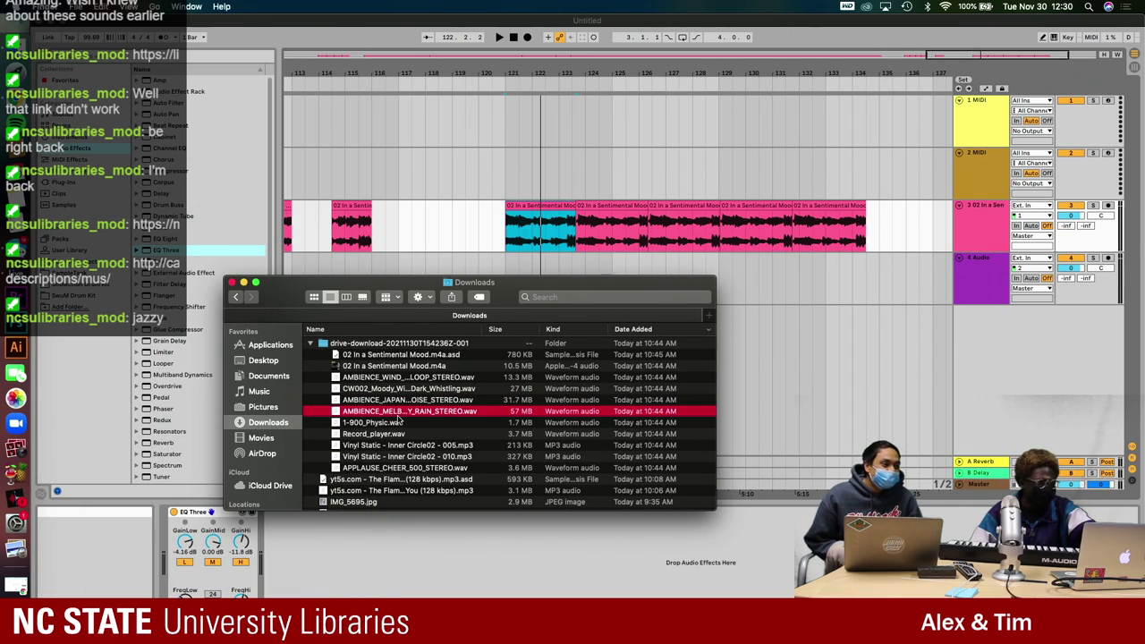
key(space)
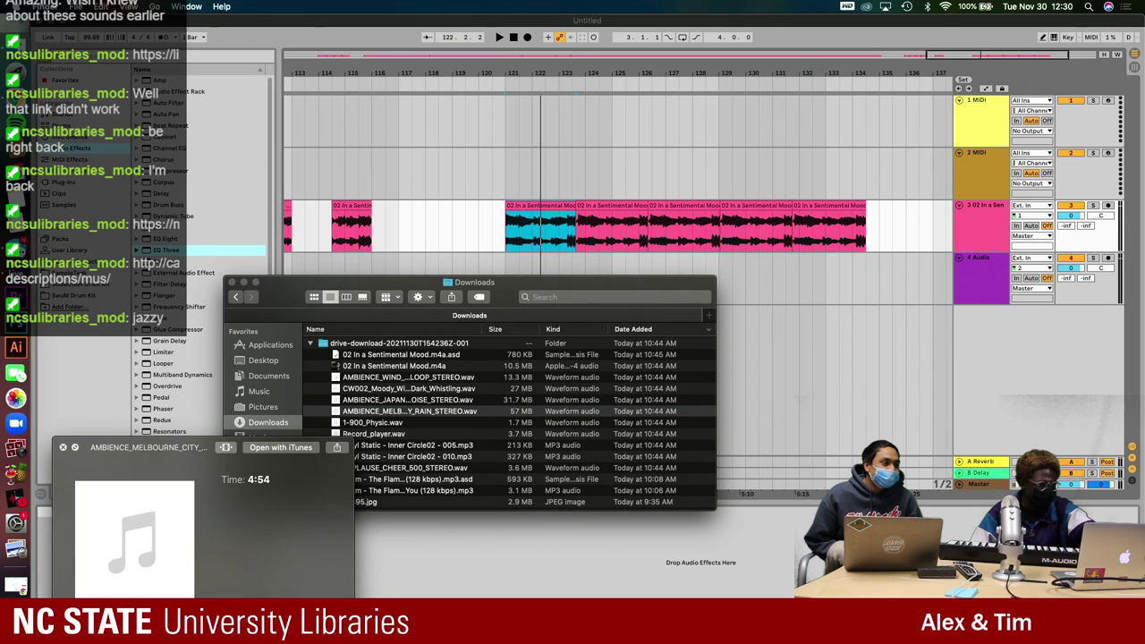
key(space)
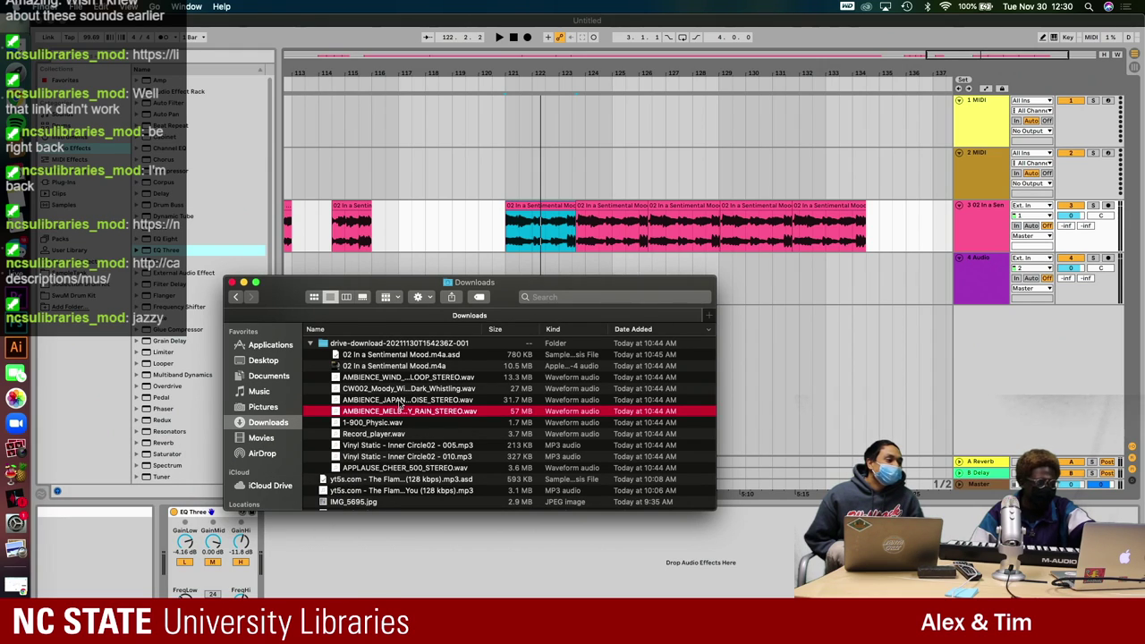
- Add AMBIENCE_JAPAN_THUNDER_HEAVY_RAIN_SLIGHT_WIND_NOISE_STEREO to audio track 4 and move the clip to start at bar 120
click(399, 400)
drag(373, 304, 492, 445)
drag(541, 544, 512, 300)
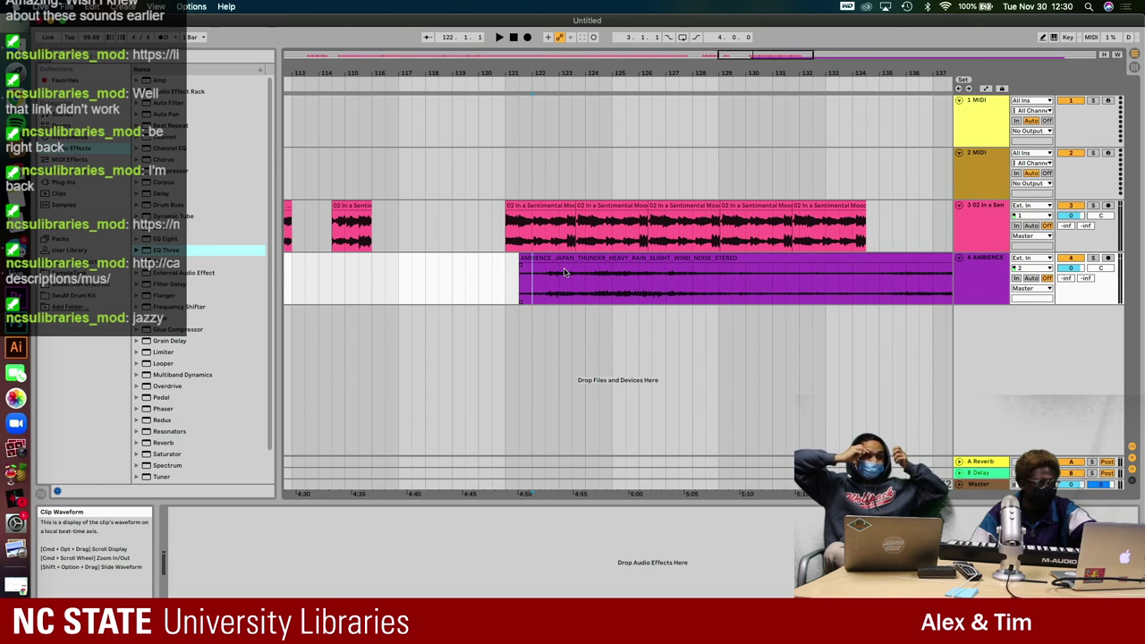
drag(564, 268, 531, 273)
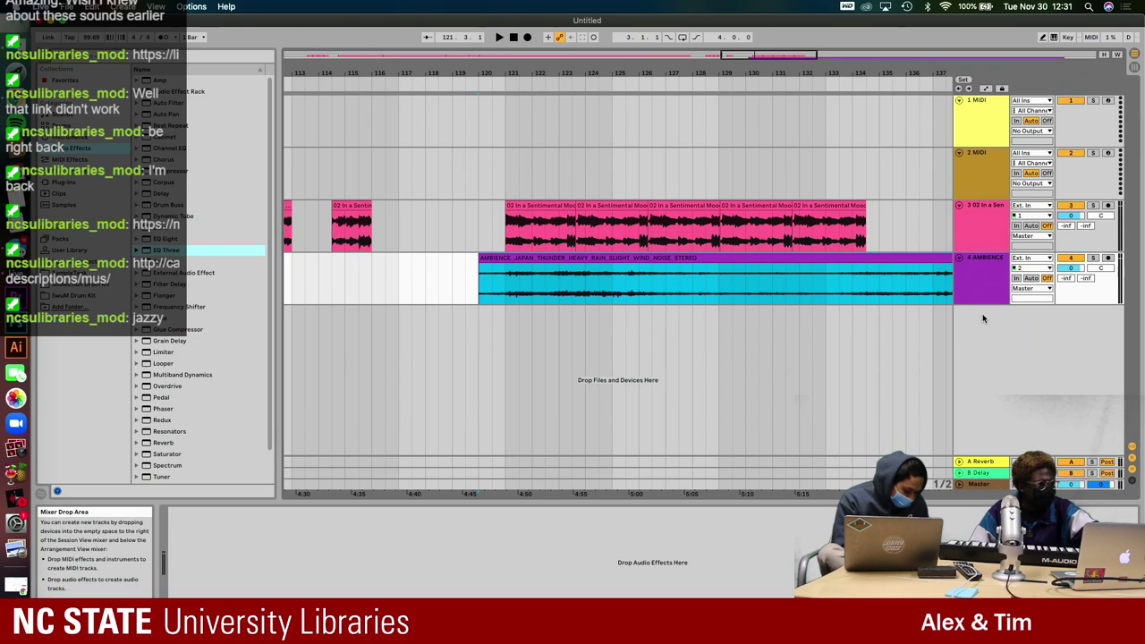
click(495, 290)
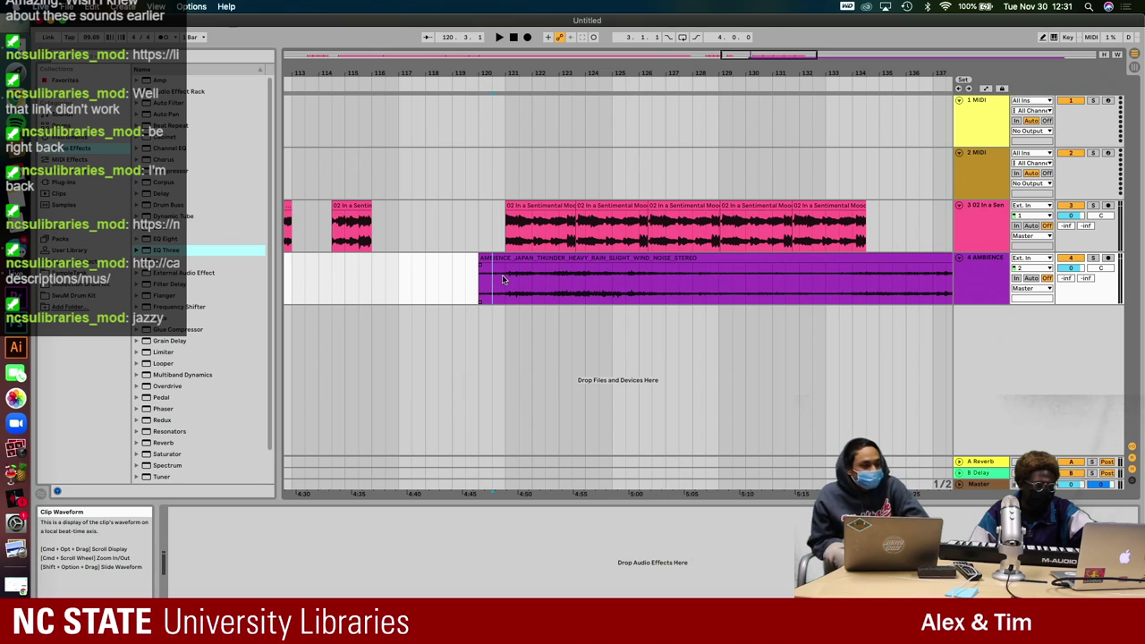
click(979, 224)
click(980, 259)
click(979, 223)
click(979, 258)
click(979, 224)
click(979, 258)
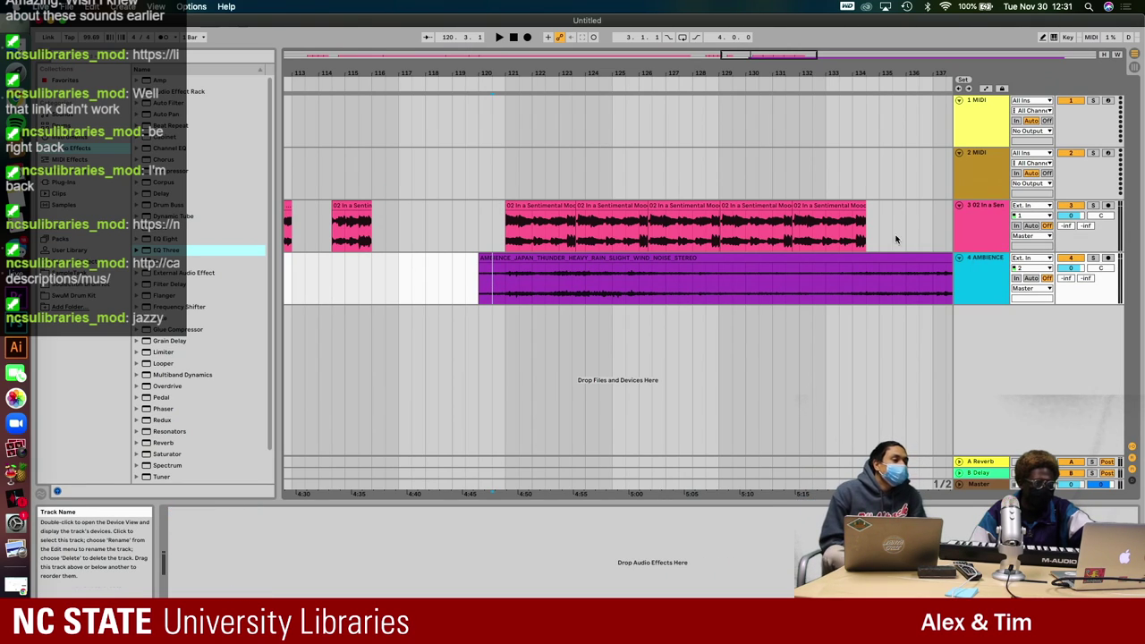
- Play the arrangement from bar 121, solo the ambience track for a while, unsolo it, and stop playback
click(507, 295)
key(space)
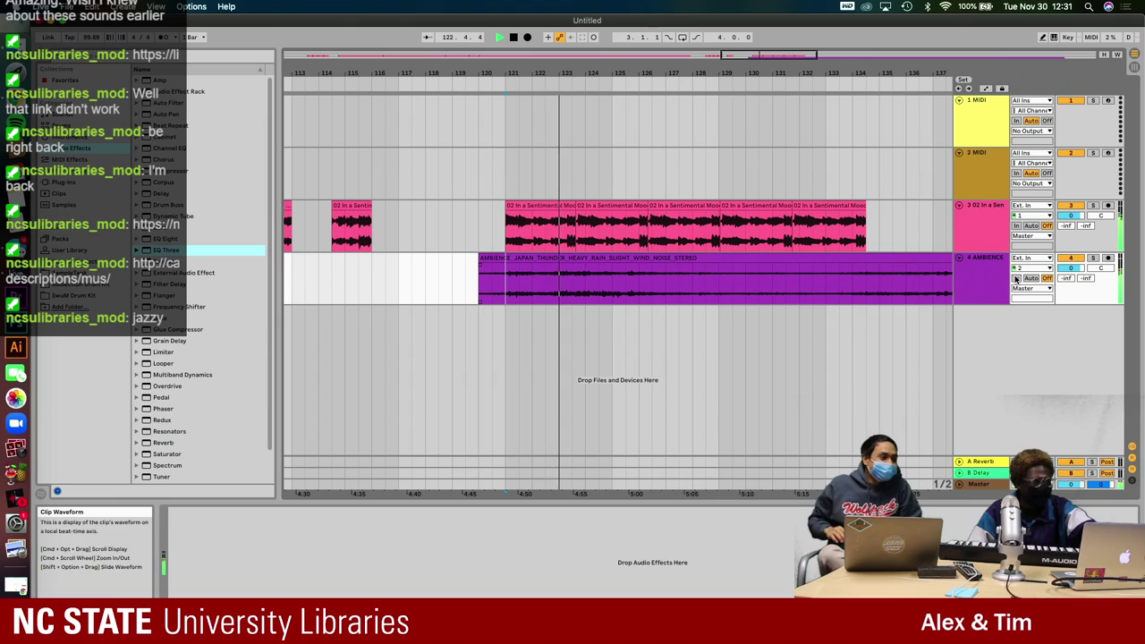
click(1092, 259)
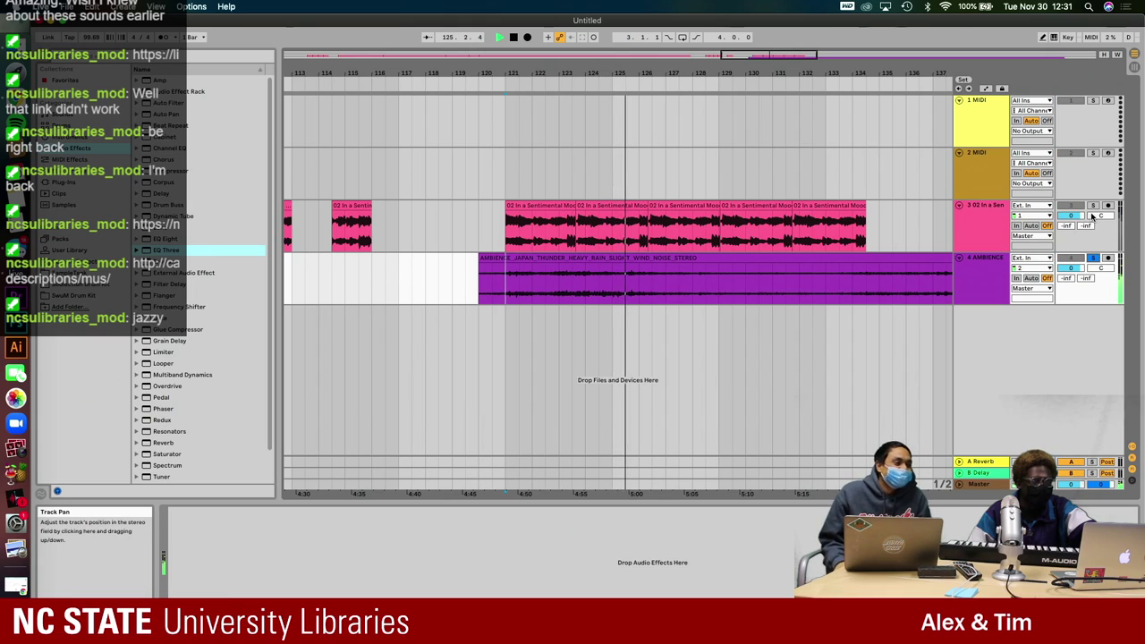
click(1091, 205)
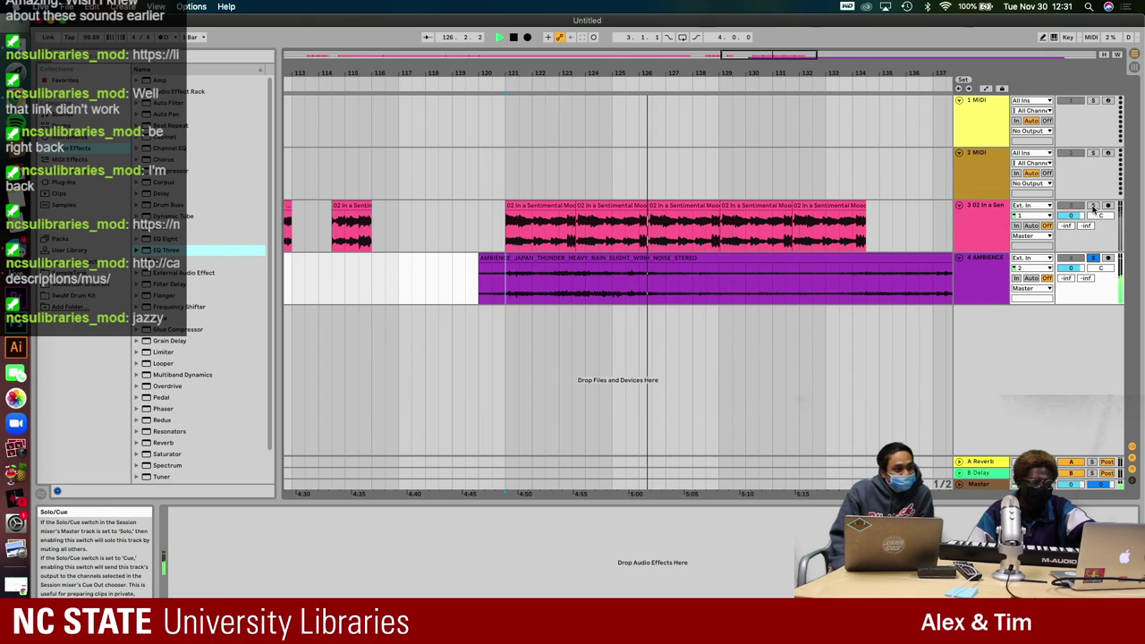
click(1092, 259)
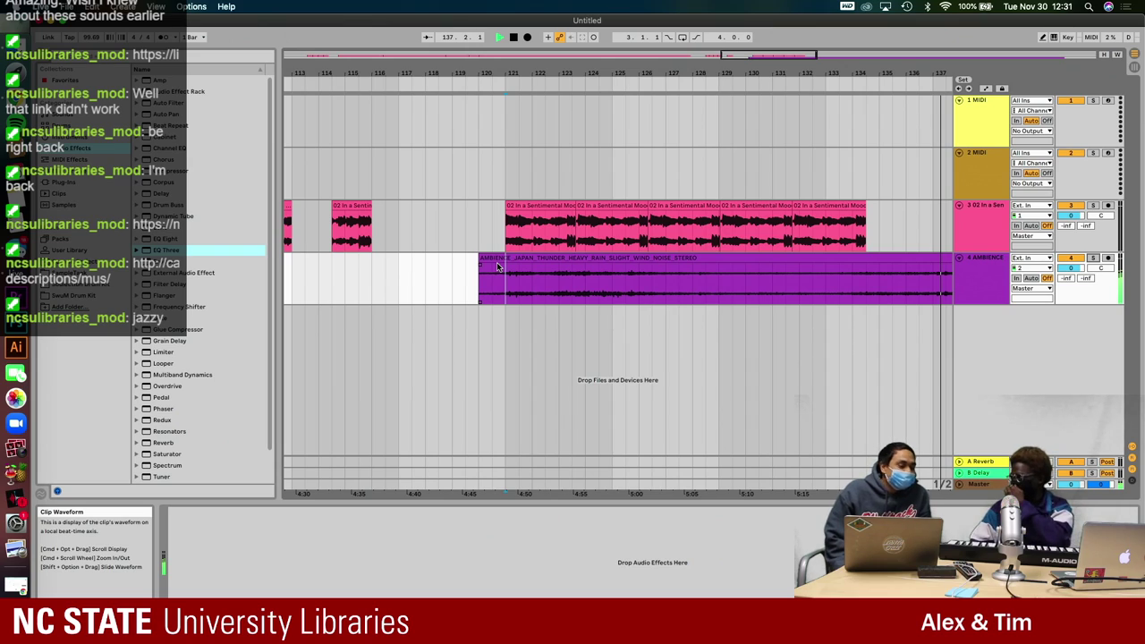
click(553, 266)
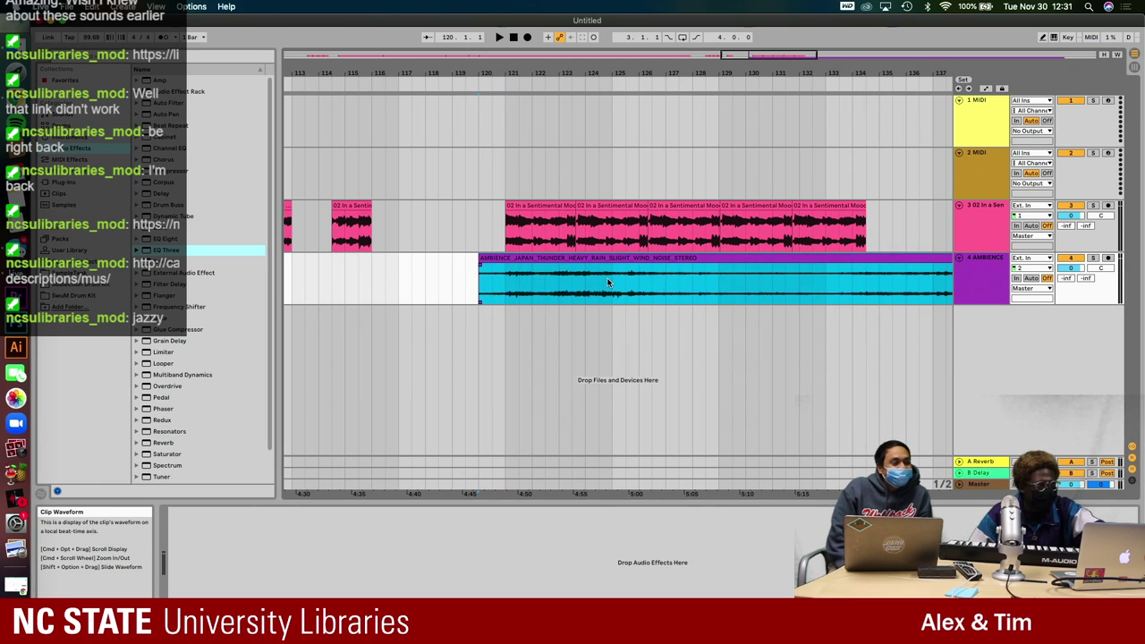
- Play from just after bar 121 with the ambience track soloed, listening for a usable section of the thunder clip
scroll(490, 289, up, 5)
click(496, 290)
key(space)
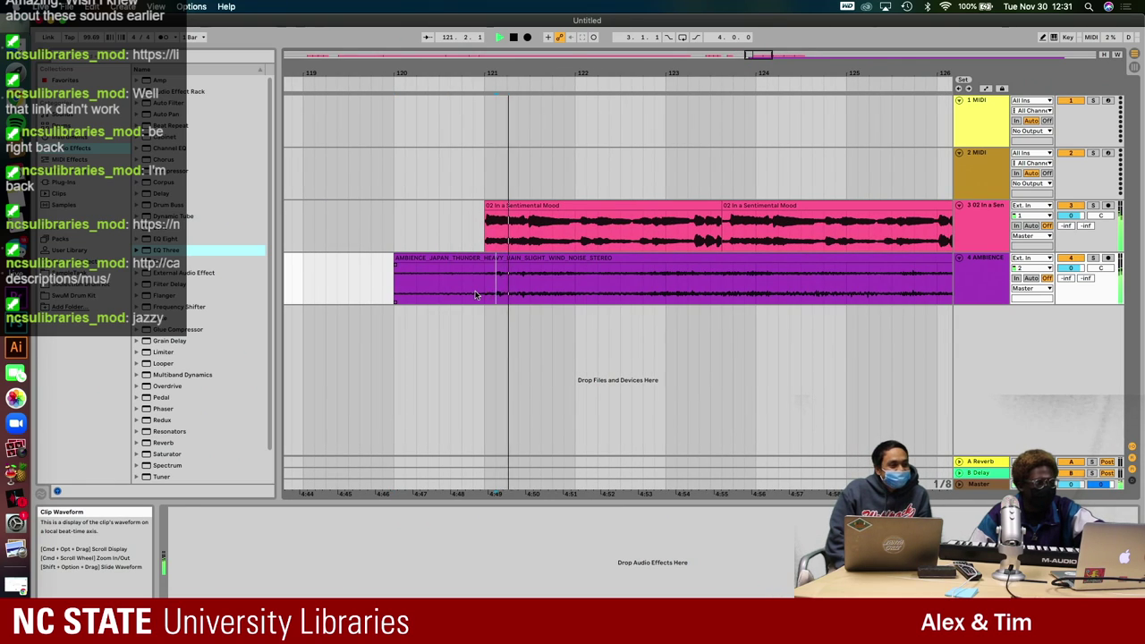
scroll(475, 295, down, 4)
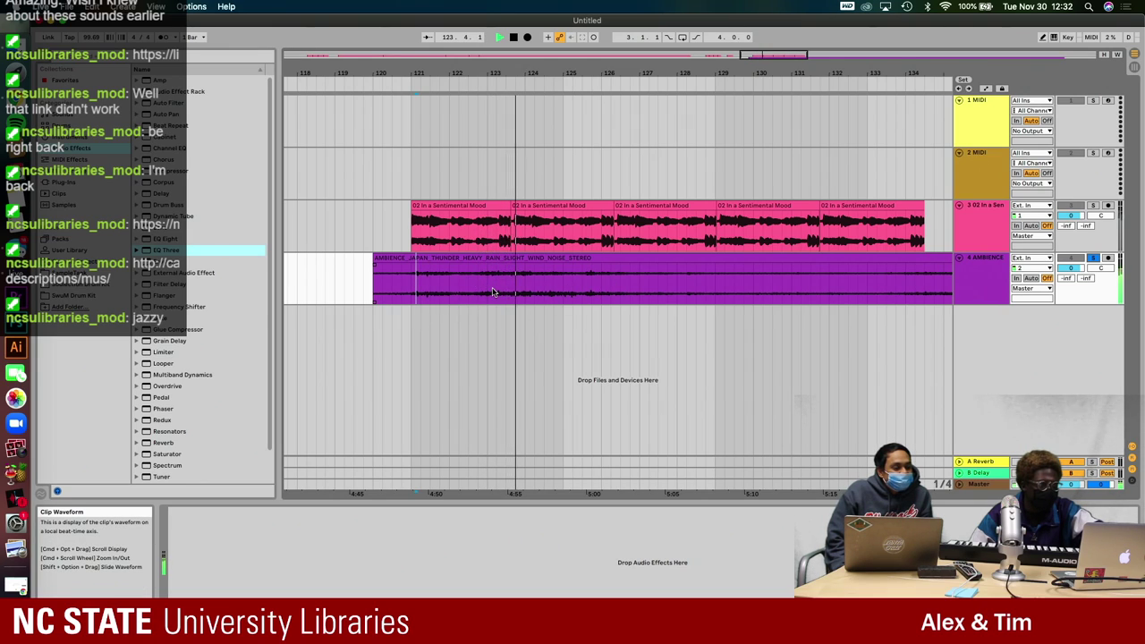
scroll(491, 292, up, 3)
scroll(685, 271, down, 2)
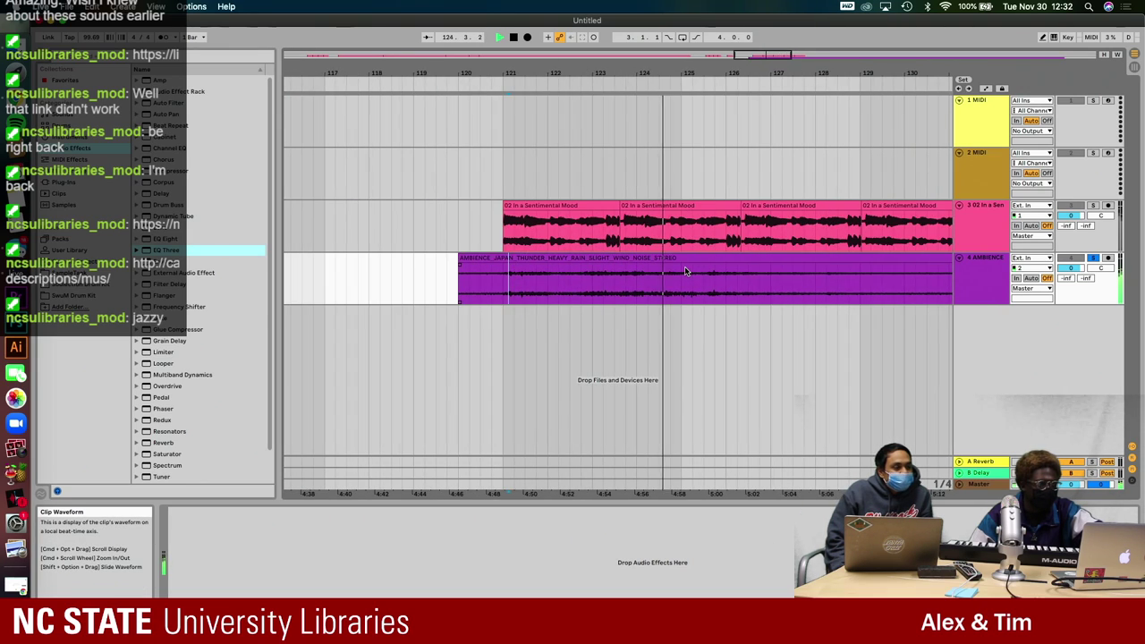
- Stop playback and split the ambience clip at bars 121 and 127 to isolate that section
click(772, 290)
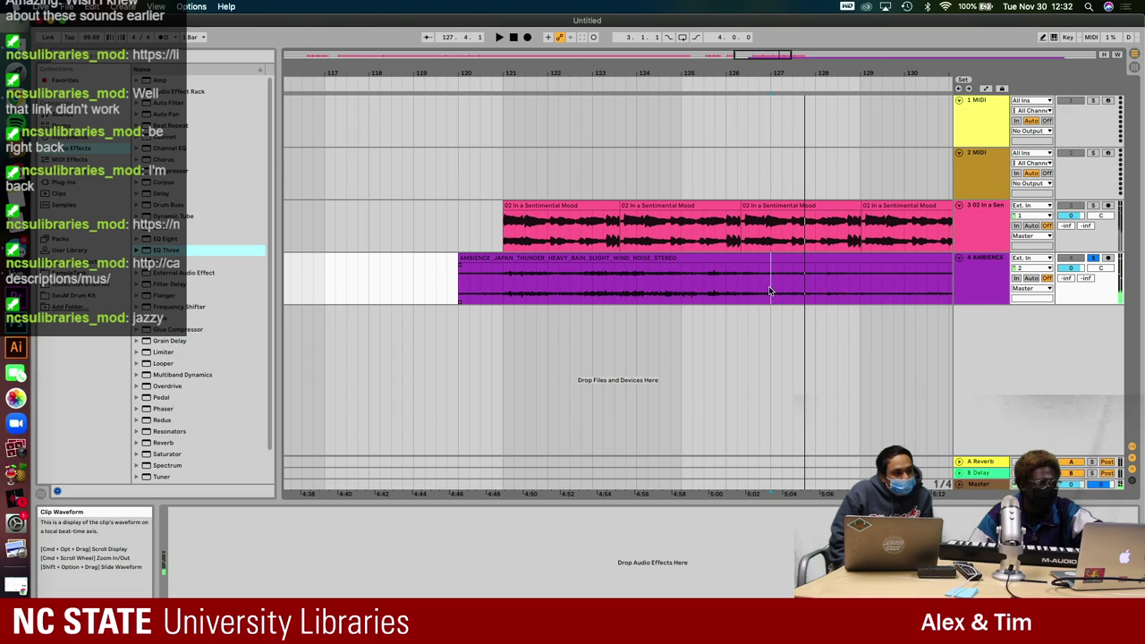
drag(770, 290, 511, 288)
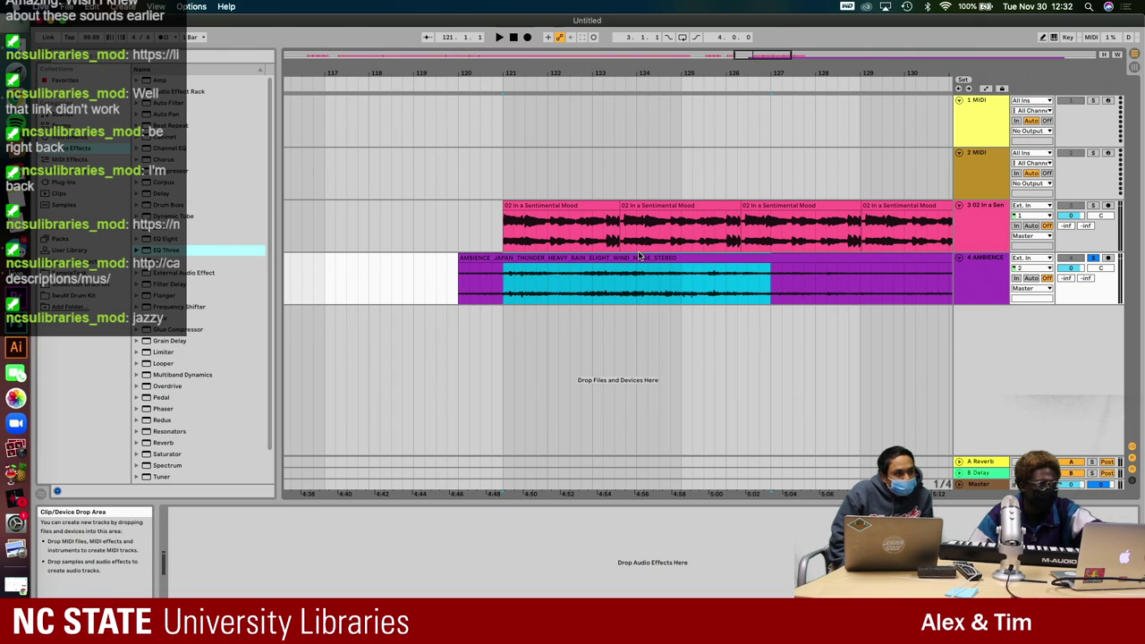
key(super+e)
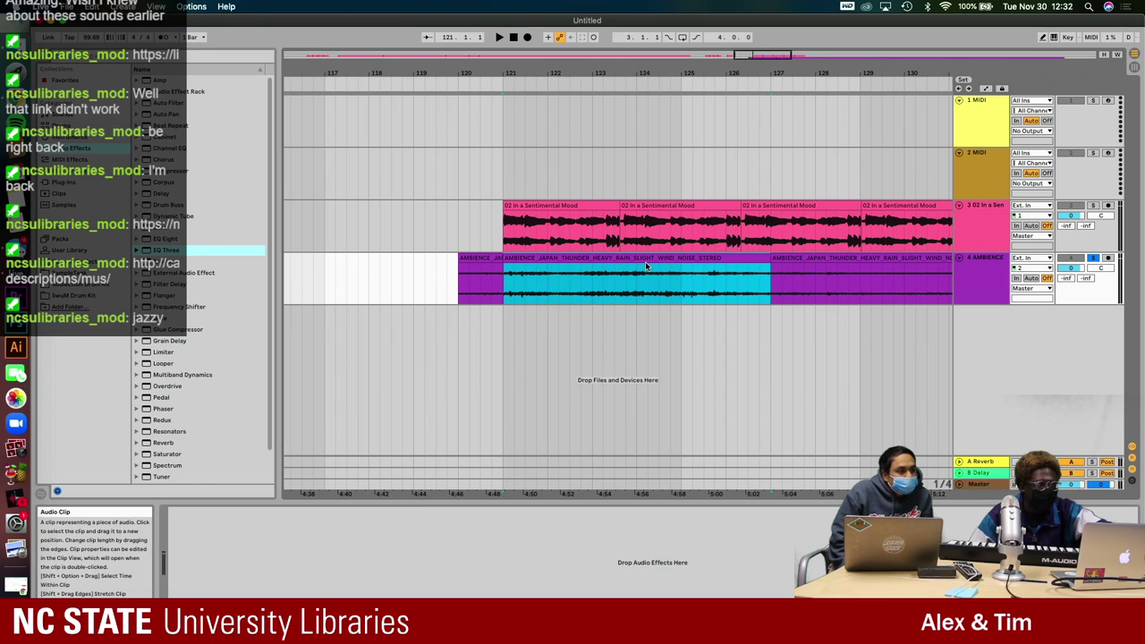
- Open the clip settings of the isolated ambience section, check the neighbouring piece, and reselect the section from bar 121 to 127
double_click(623, 269)
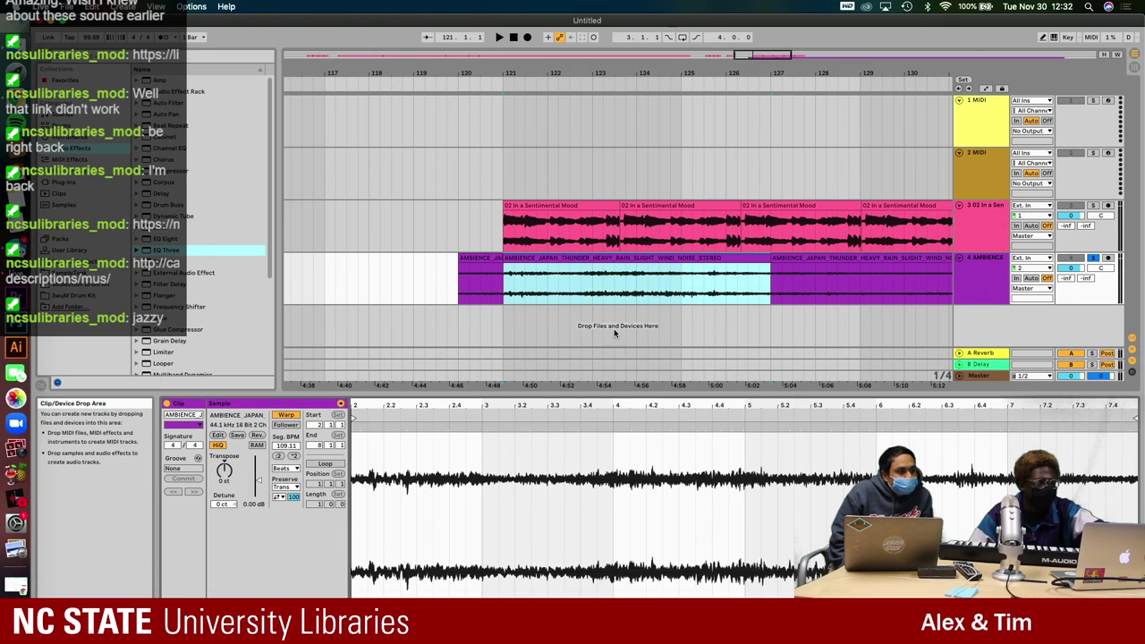
click(825, 268)
click(737, 266)
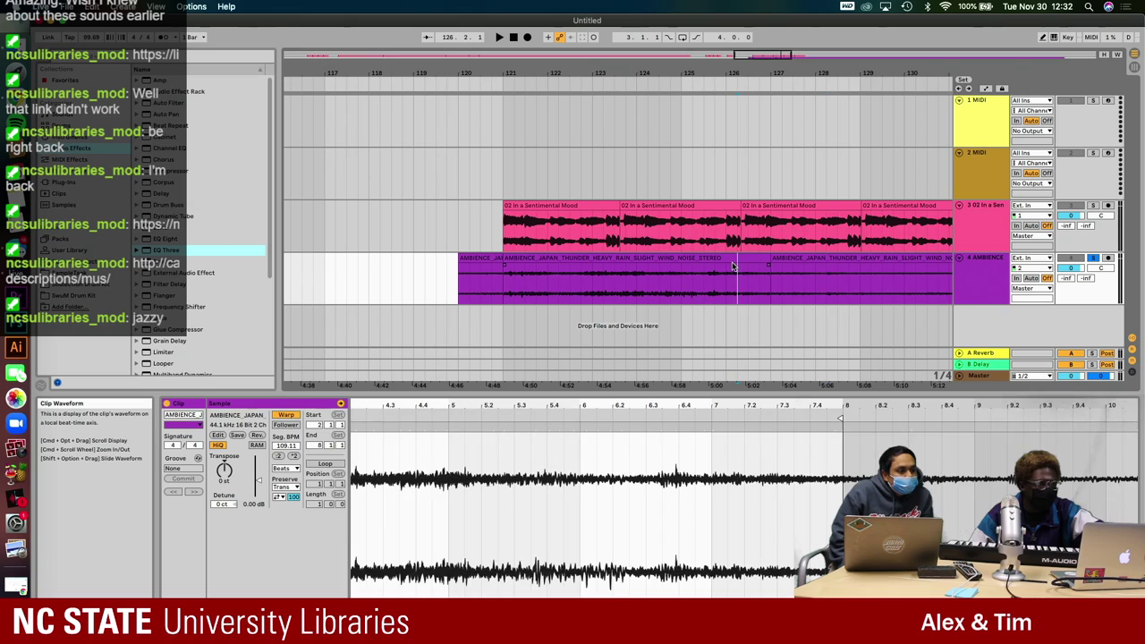
click(765, 266)
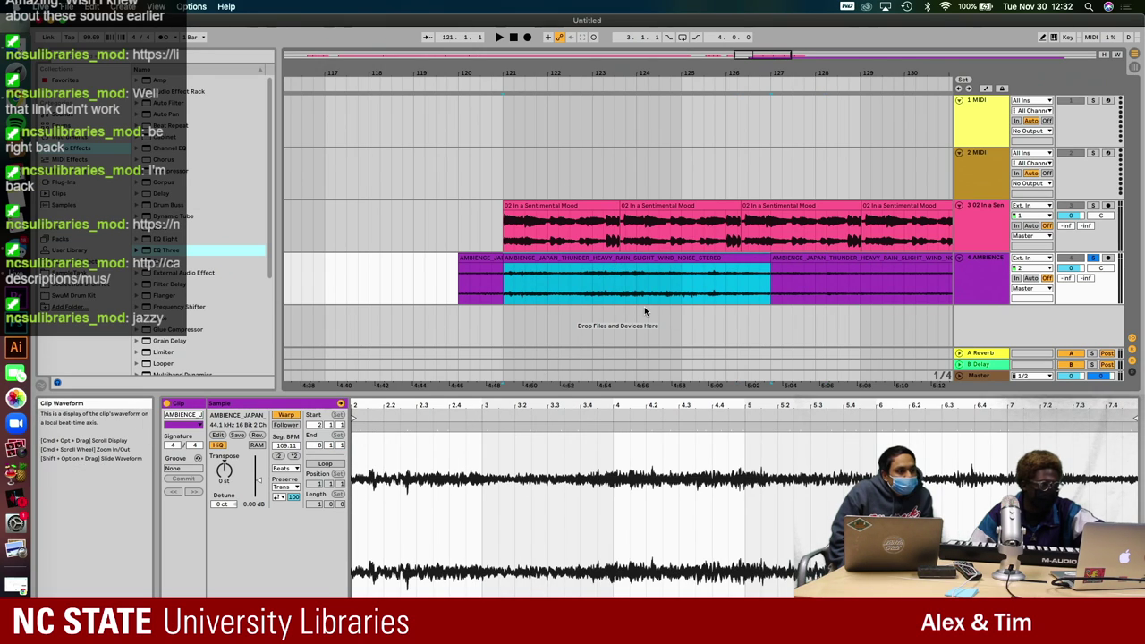
- Lower the isolated ambience section's clip gain to -5.94 dB, play from just before bar 121, and unsolo the ambience track
drag(258, 477, 258, 487)
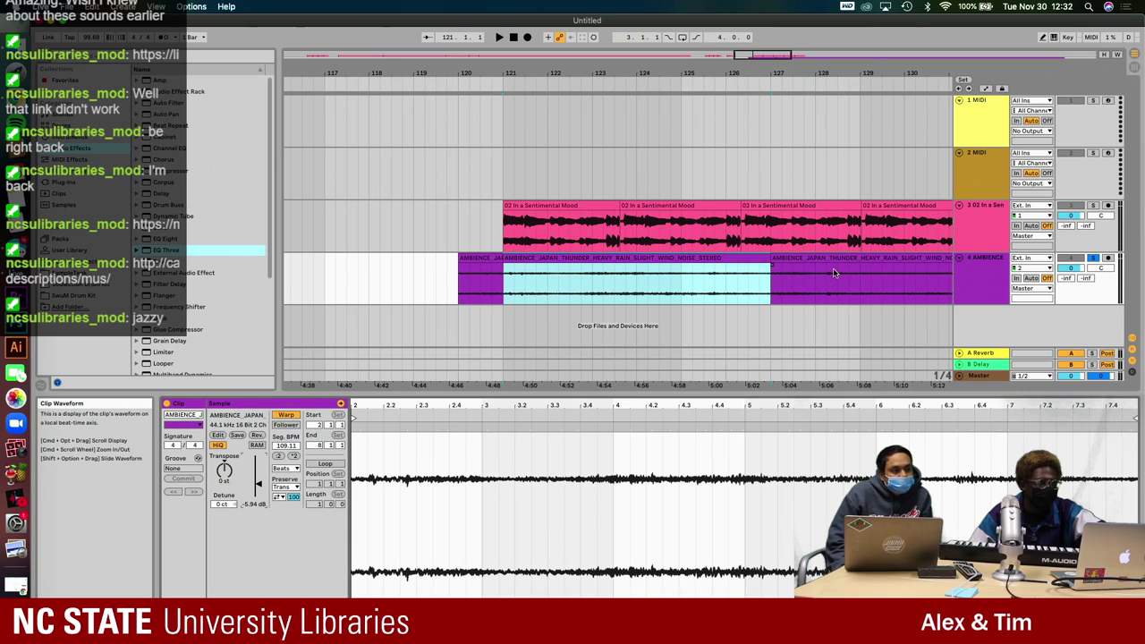
click(833, 273)
click(493, 289)
key(space)
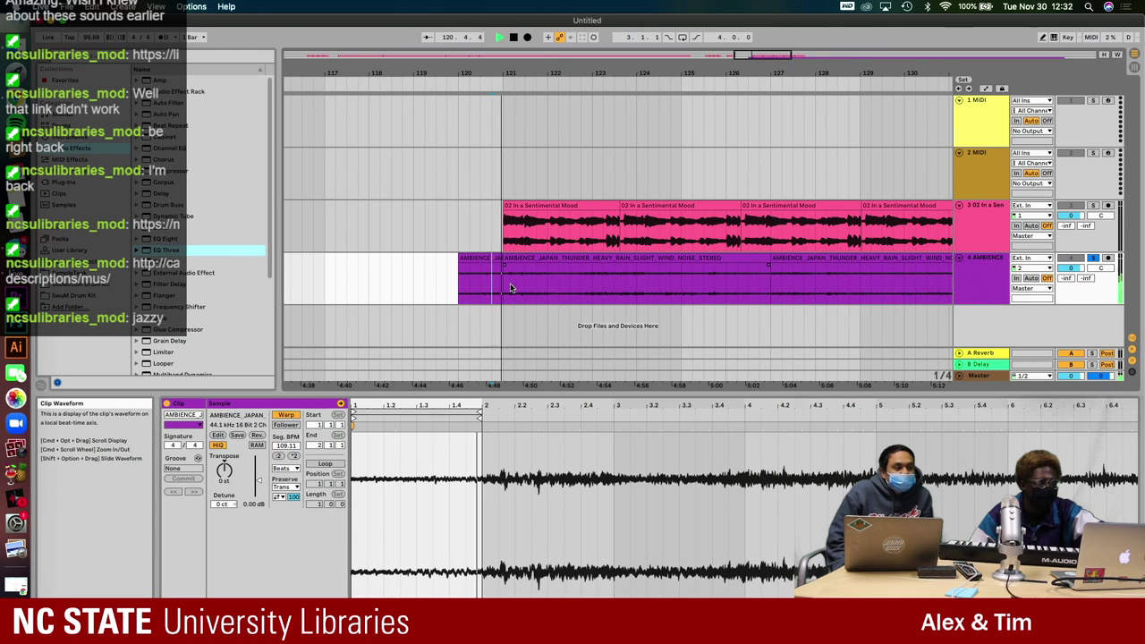
click(1090, 258)
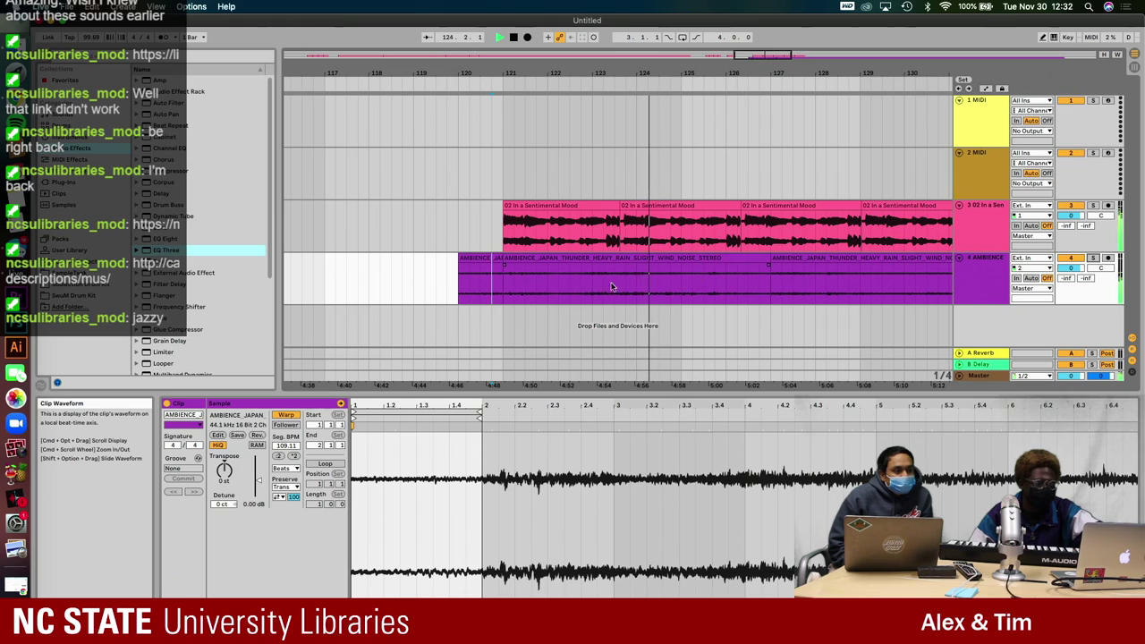
- Reselect the ambience section from bar 121 to 127 during playback, lower its clip gain to -6.58 dB, and stop playback
click(649, 269)
double_click(649, 269)
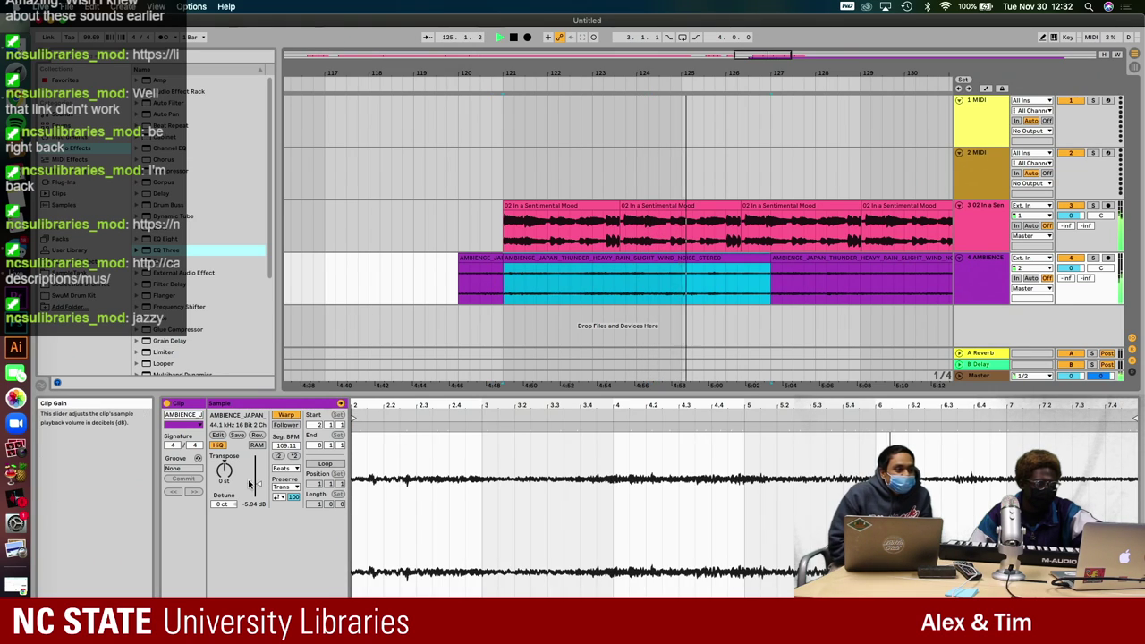
drag(258, 482, 259, 487)
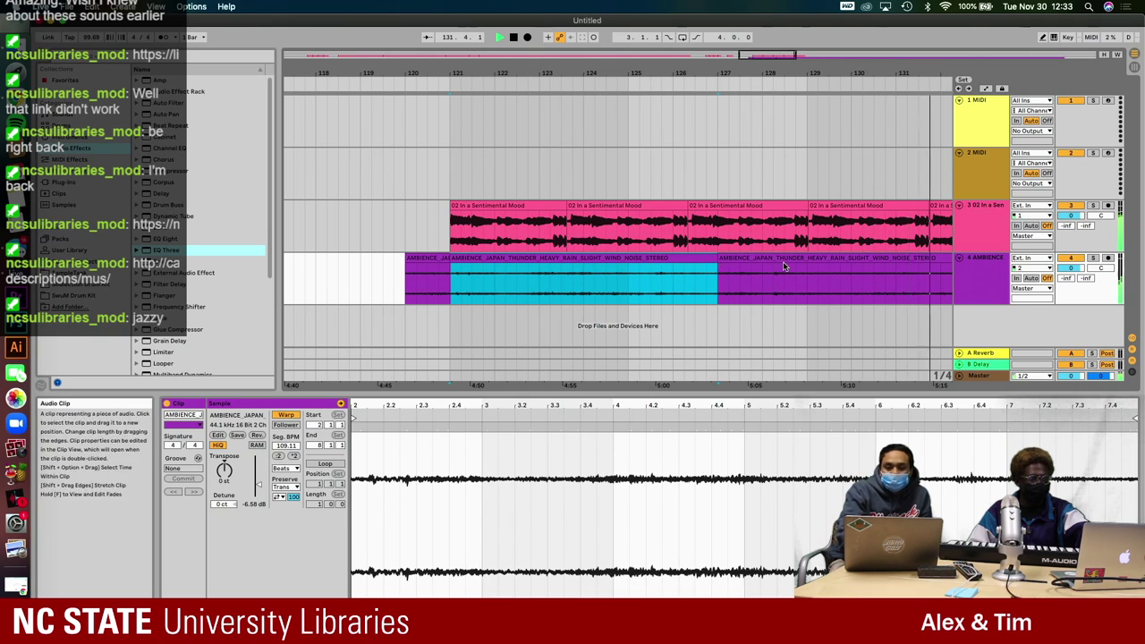
scroll(791, 238, down, 3)
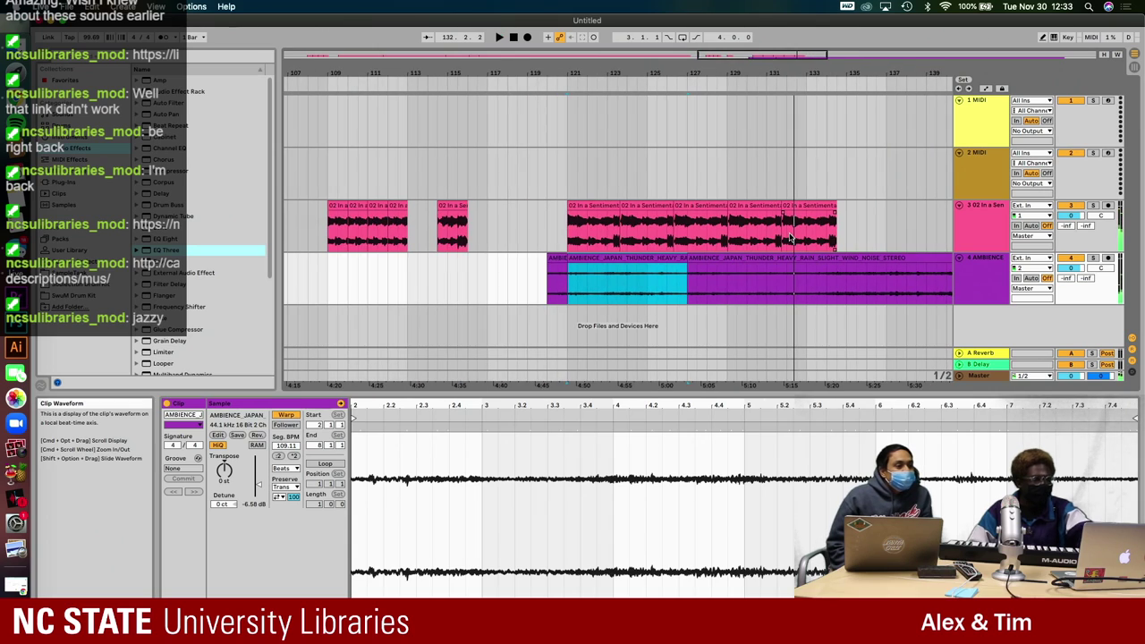
- Move the arrangement loop brace so that it starts at bar 121, where the repeated song phrases begin
scroll(398, 129, down, 5)
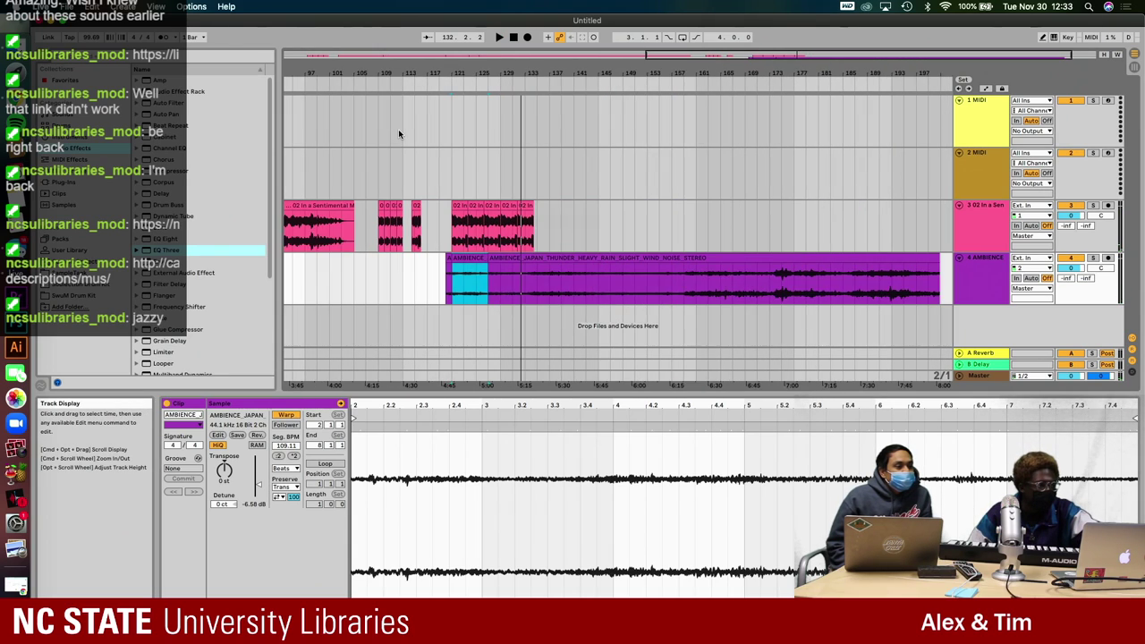
scroll(320, 98, left, 15)
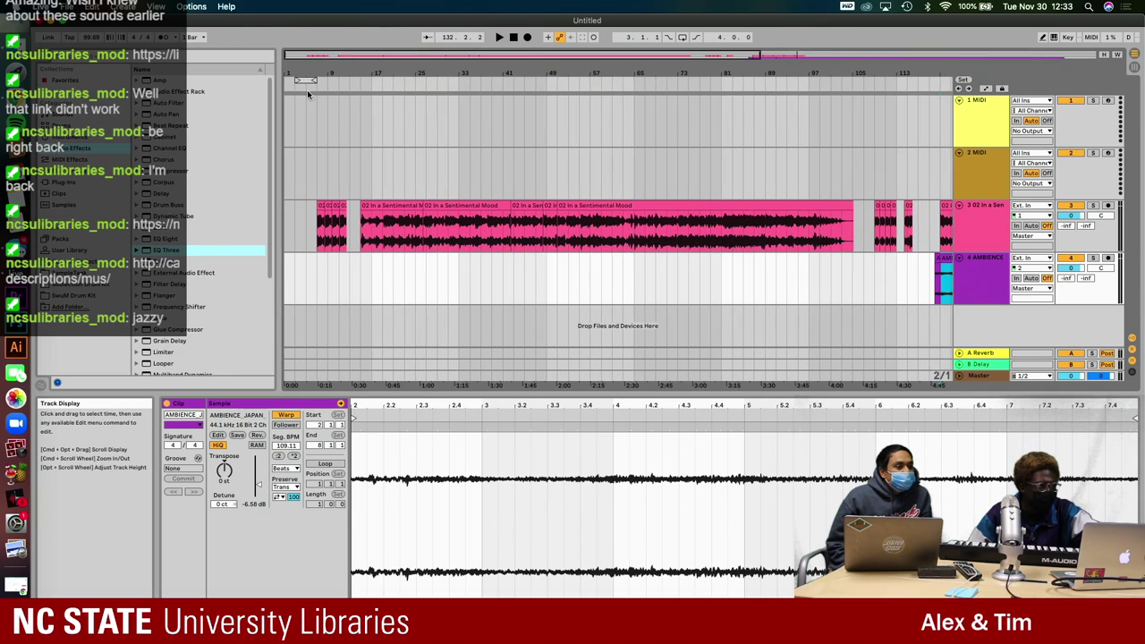
mouse_move(300, 82)
mouse_down()
mouse_move(660, 81)
mouse_move(312, 82)
mouse_up()
drag(318, 130, 292, 130)
click(292, 130)
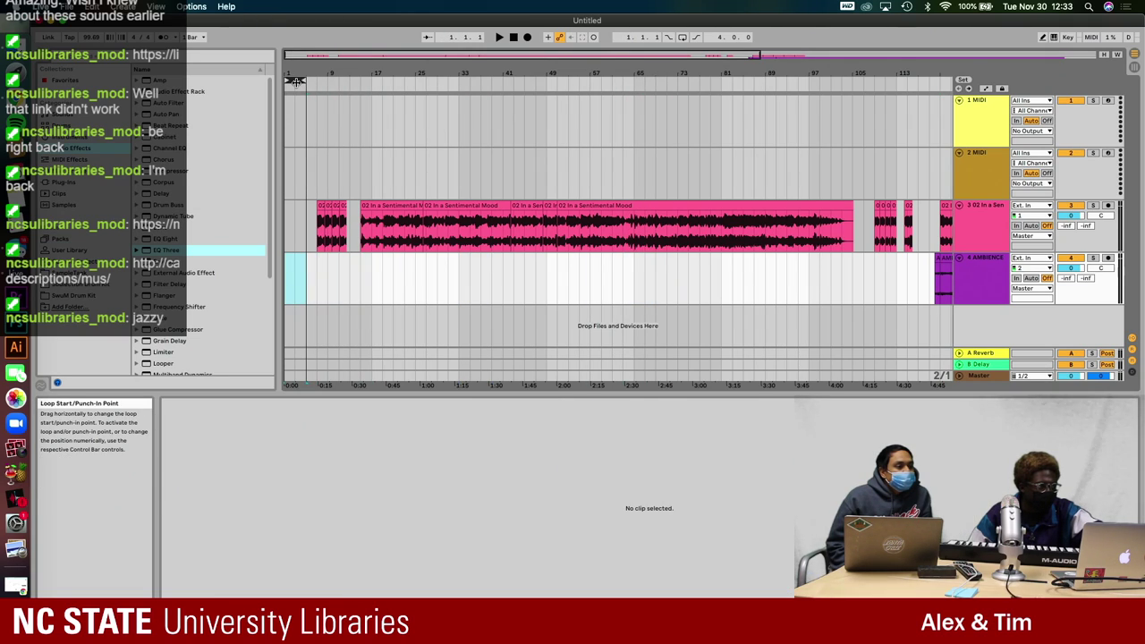
drag(295, 80, 444, 142)
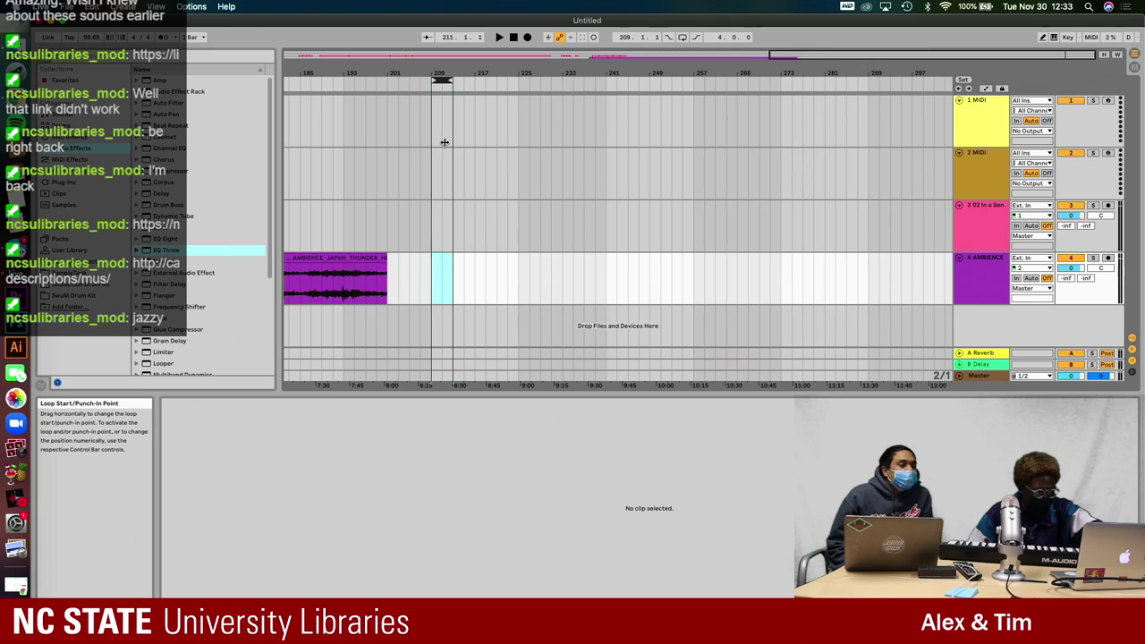
scroll(444, 142, left, 10)
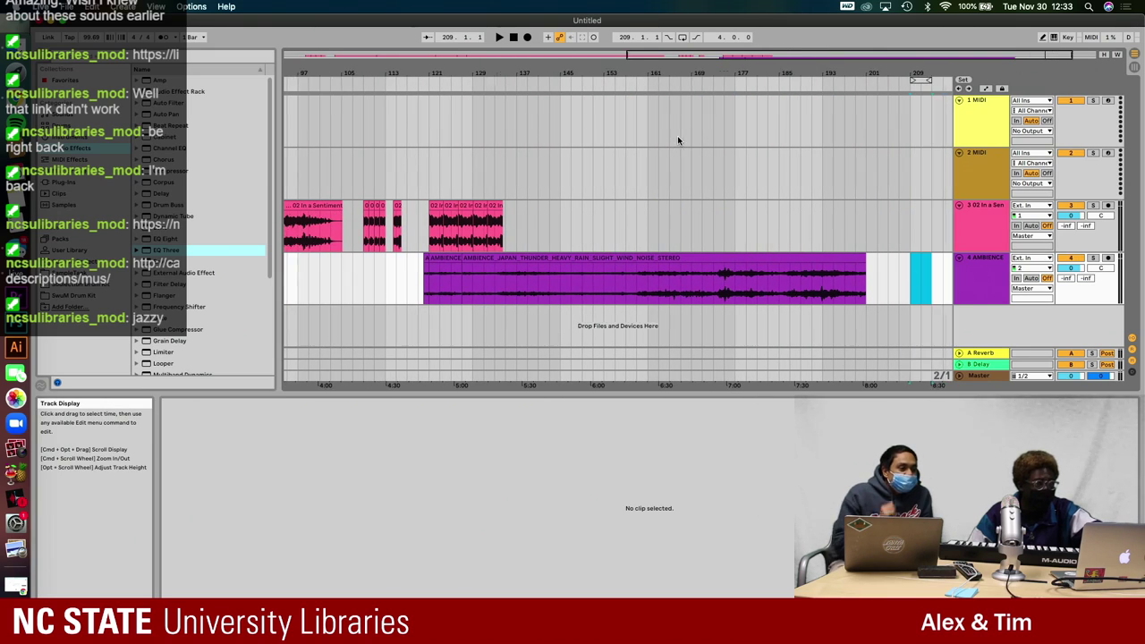
drag(916, 80, 444, 209)
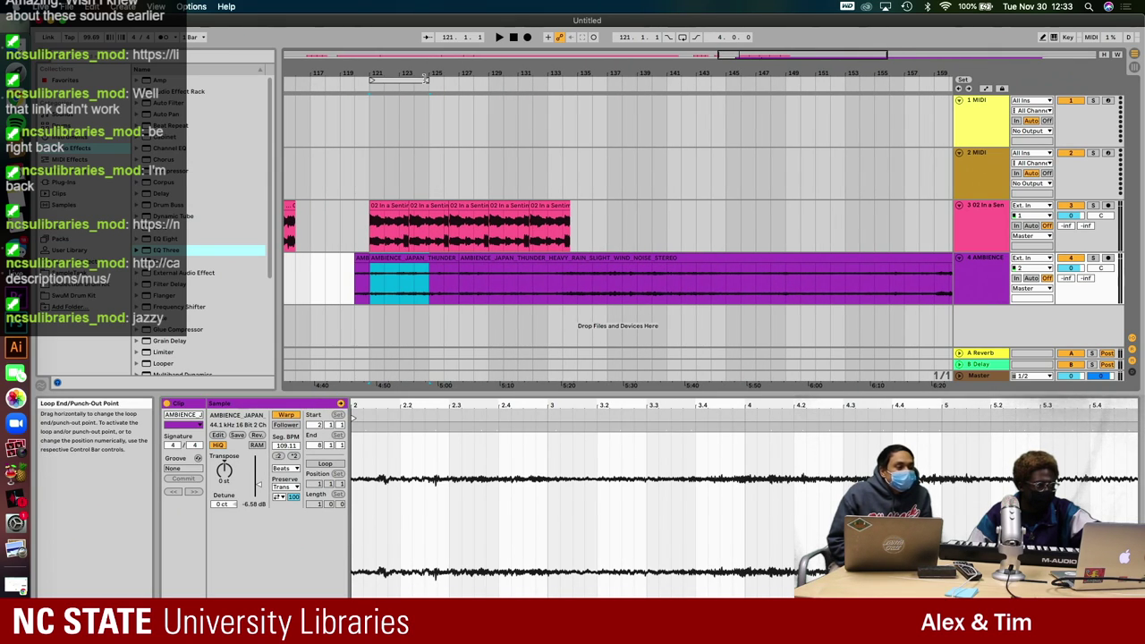
- Extend the arrangement loop's end to 134.3, the end of the last song phrase, for a loop length of 13.2.0
drag(465, 99, 556, 95)
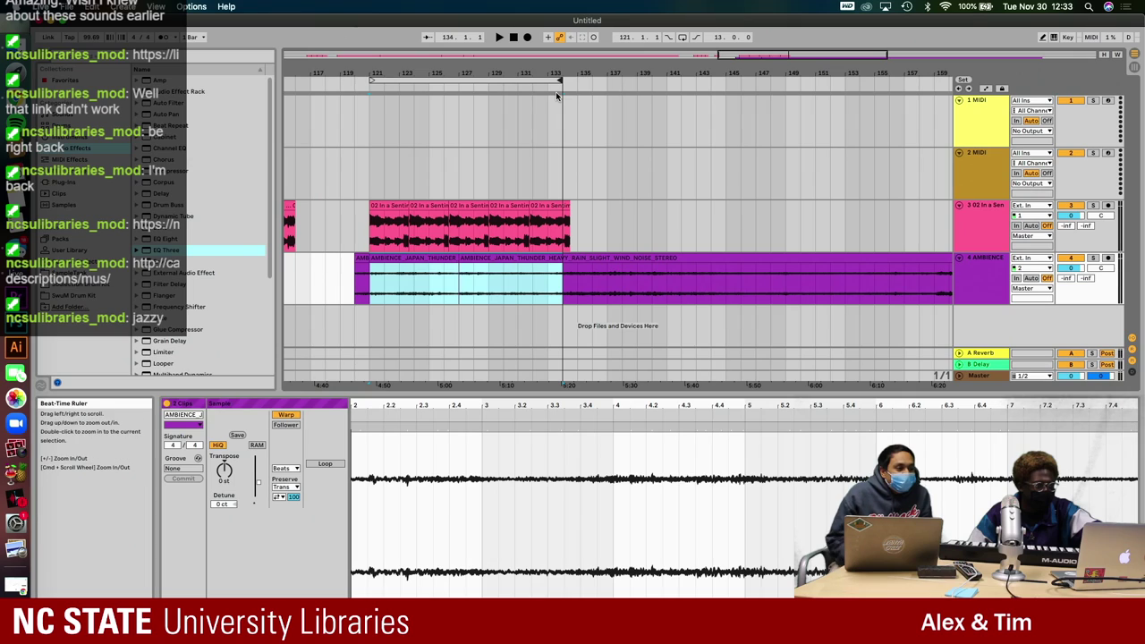
scroll(553, 122, up, 5)
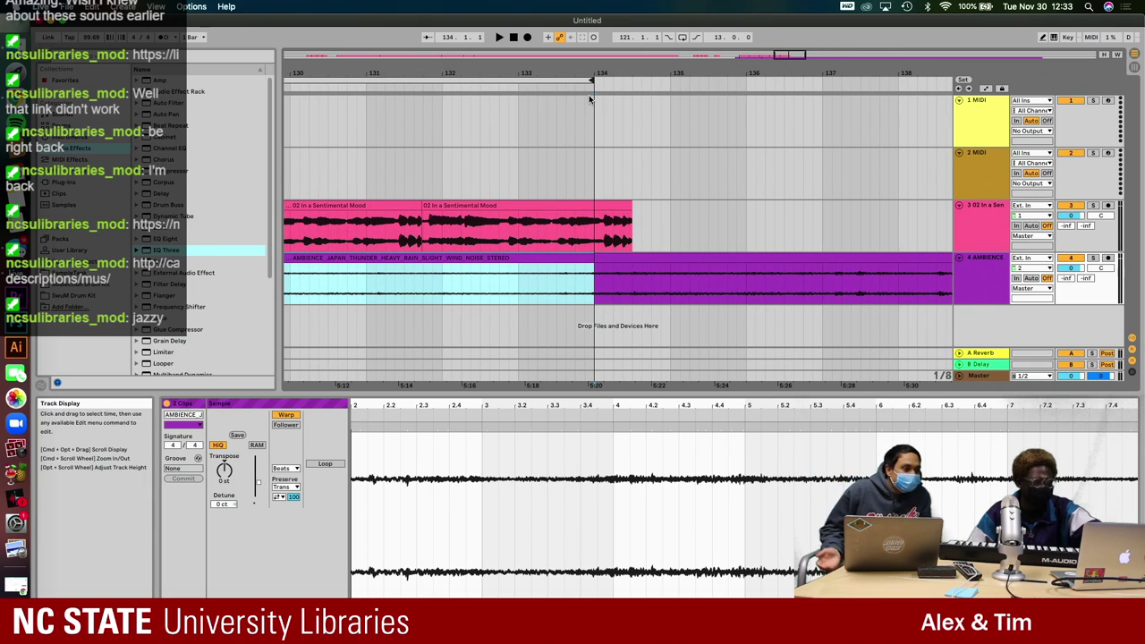
drag(590, 79, 628, 82)
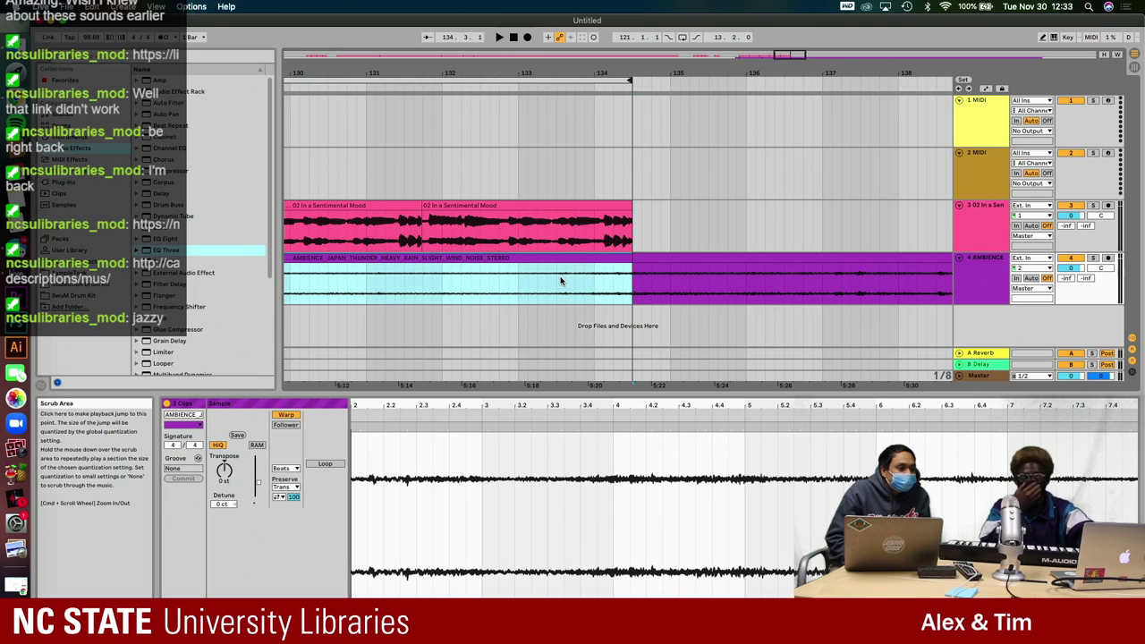
- Play the single song phrase near bar 114, listen to the phrases starting at bar 109, and stop playback
key(minus)
click(464, 240)
key(space)
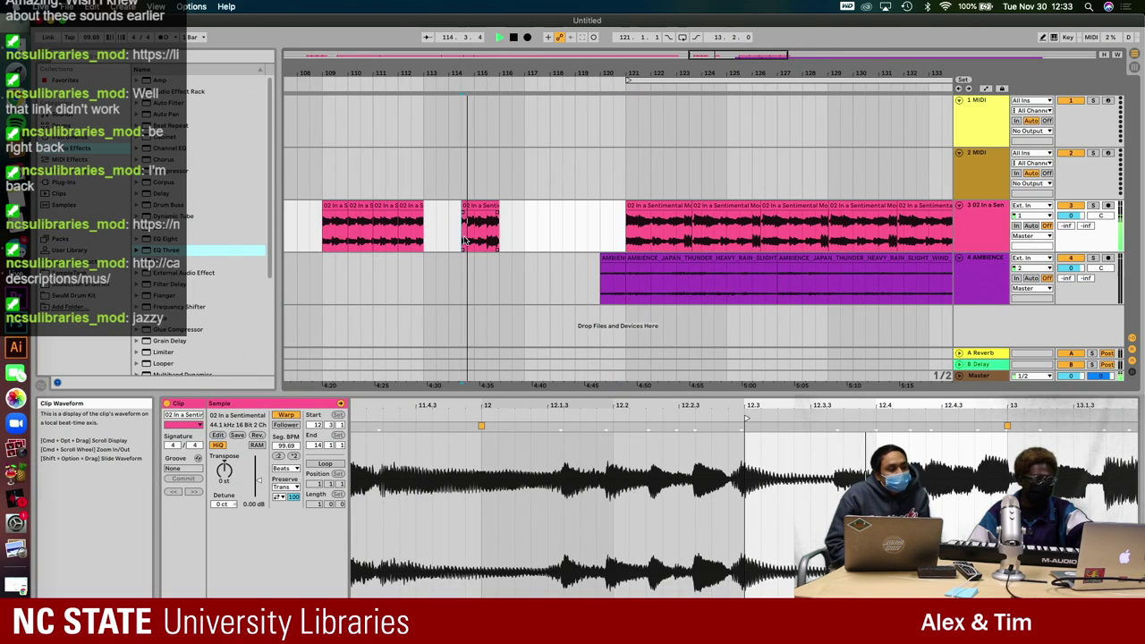
click(326, 236)
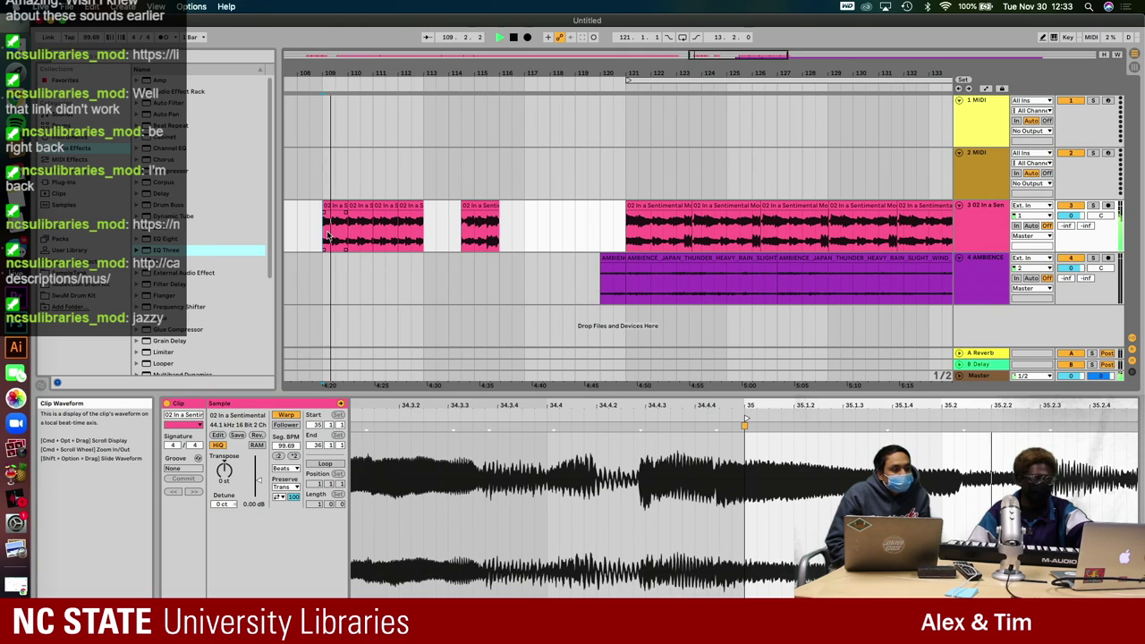
key(space)
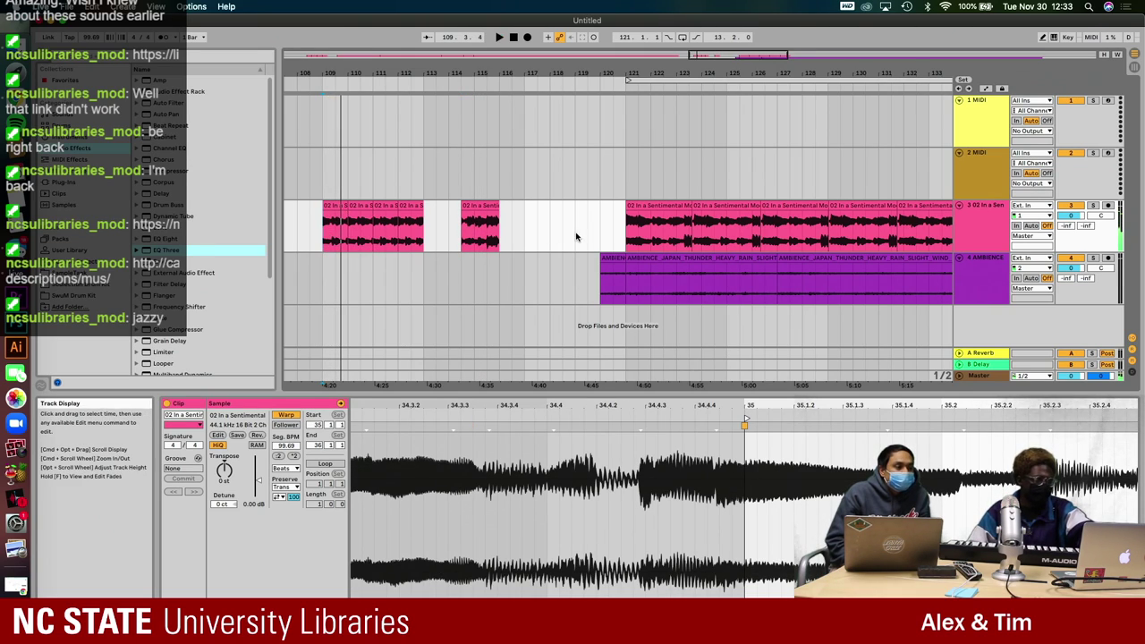
- Check the loop's start and end against the five song phrases from bar 121, select its contents, and enable arrangement looping
click(633, 237)
scroll(644, 197, right, 5)
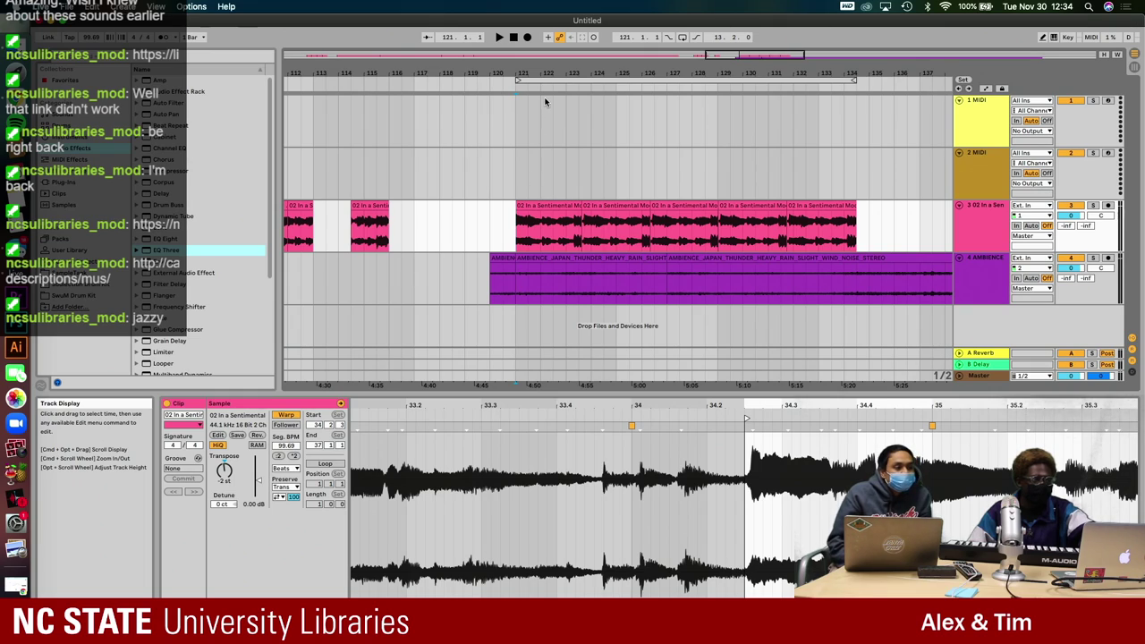
scroll(544, 101, right, 3)
click(471, 80)
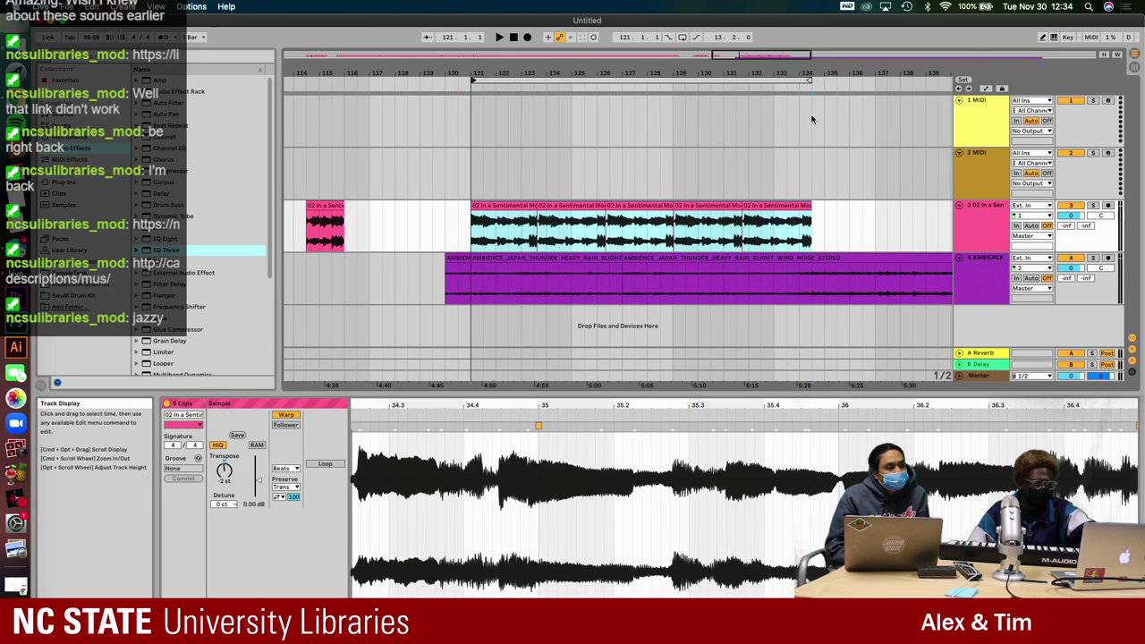
scroll(811, 119, up, 5)
click(812, 204)
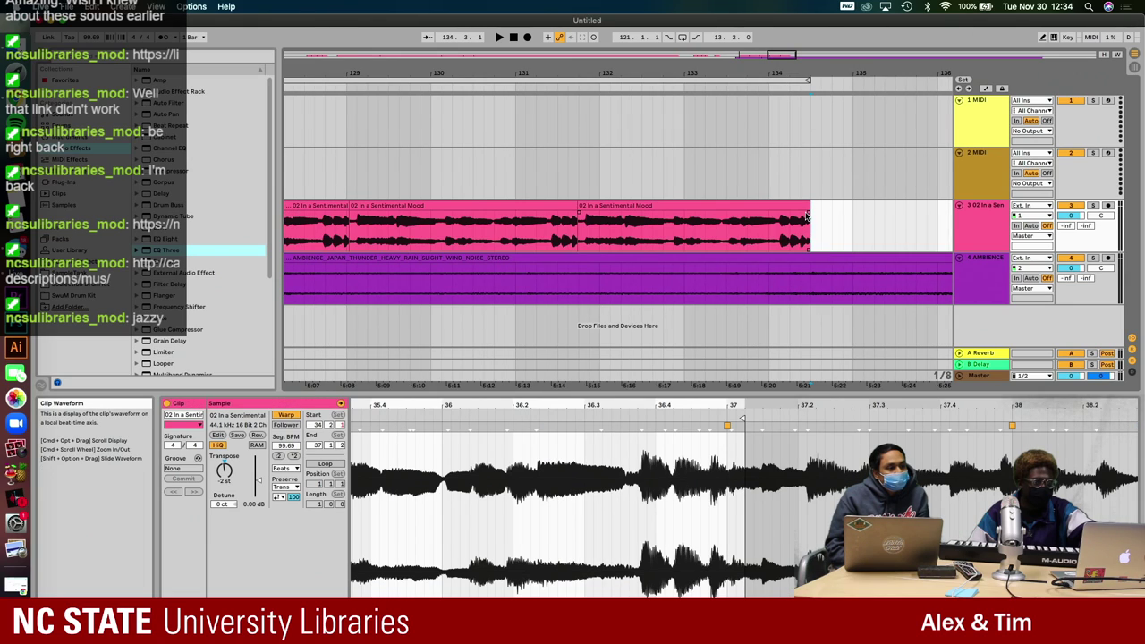
click(806, 79)
click(681, 38)
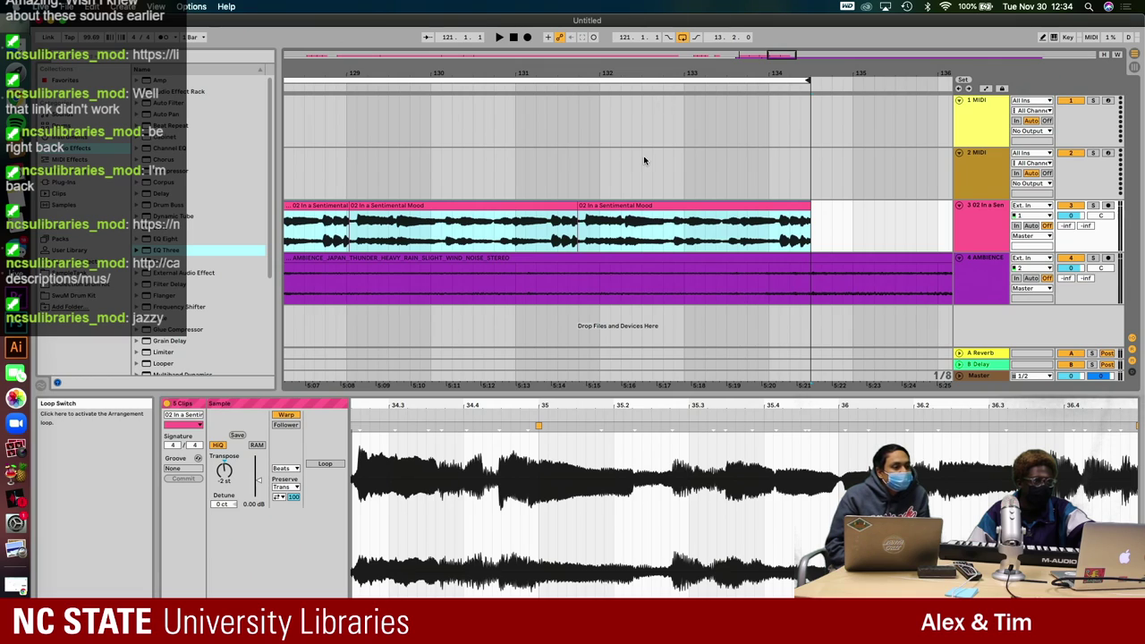
- Play the loop from bar 121, jump to bar 133 to hear it wrap around, replay its opening, and stop playback
key(space)
scroll(652, 158, down, 5)
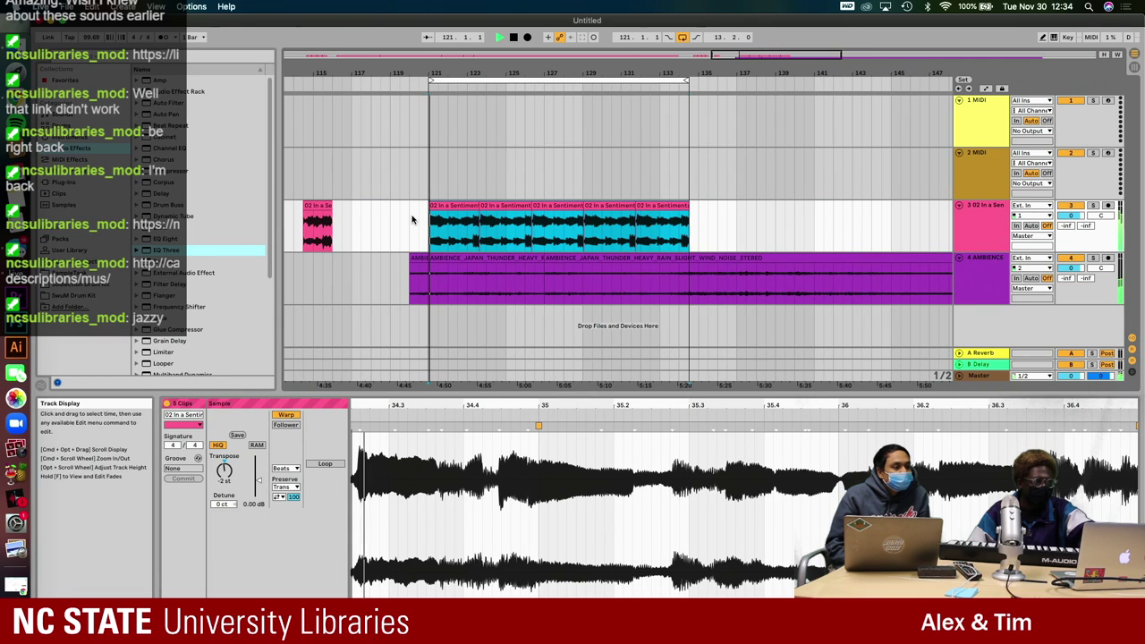
click(664, 238)
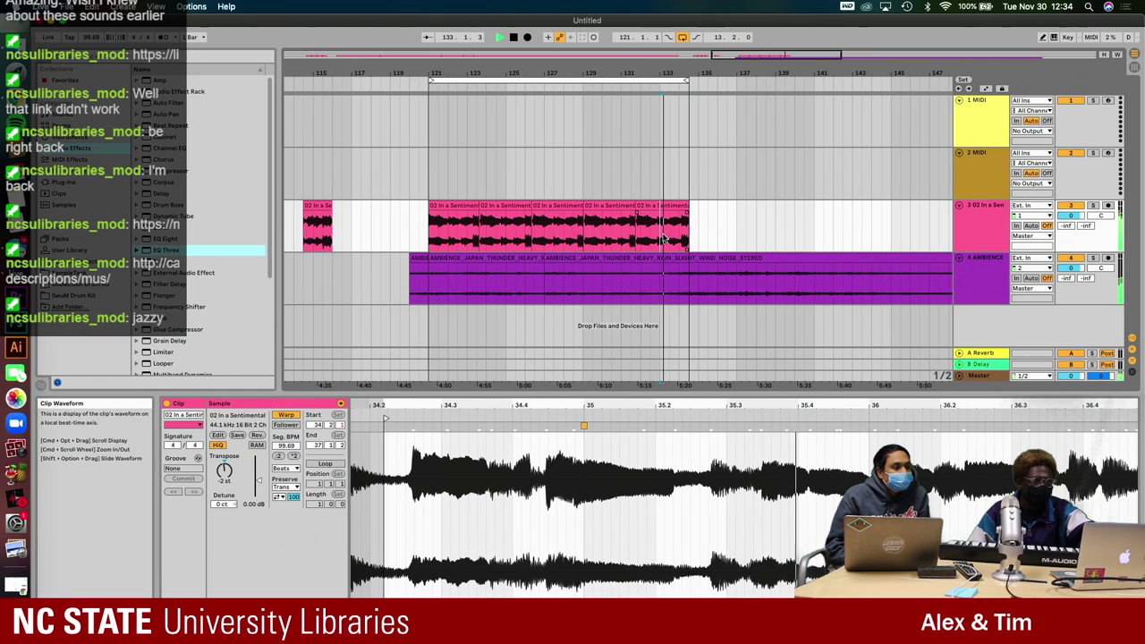
scroll(664, 238, up, 2)
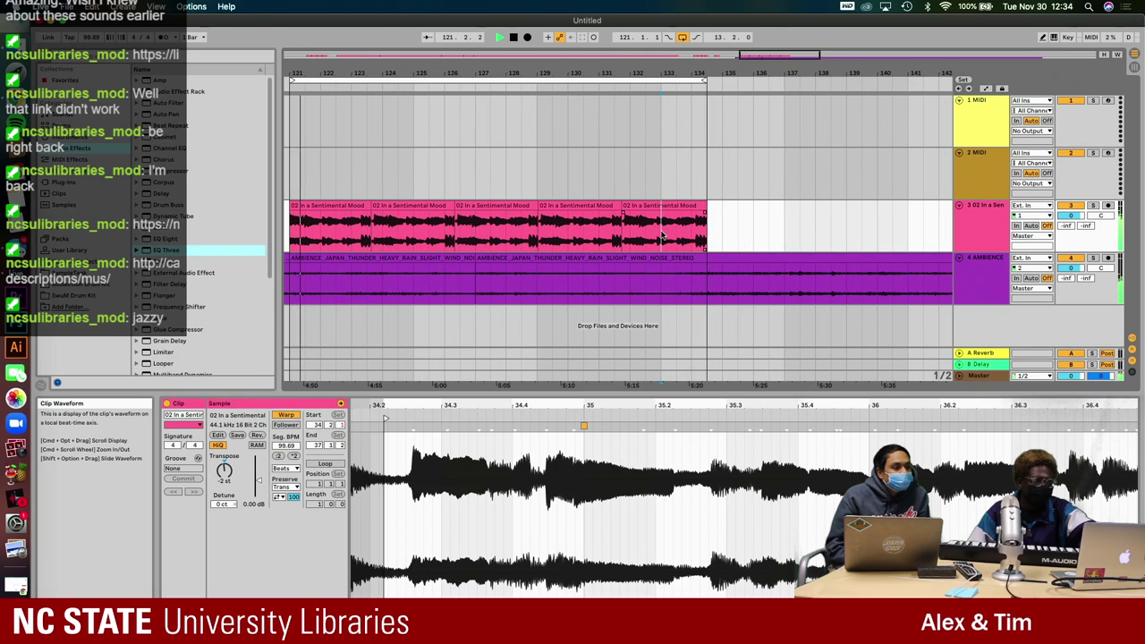
scroll(563, 226, left, 2)
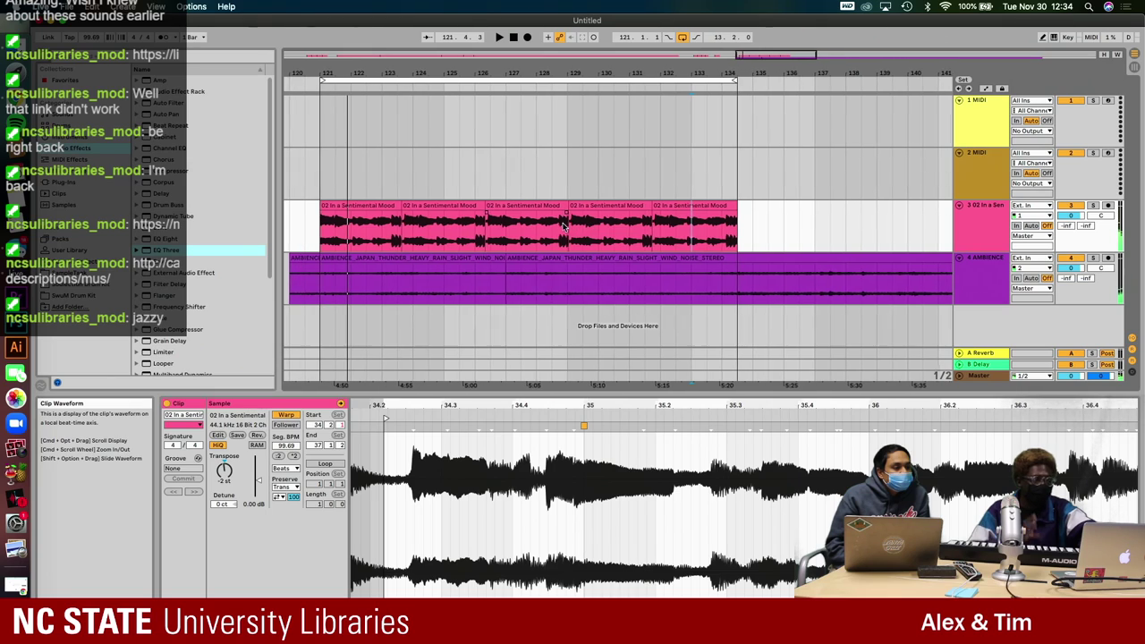
scroll(563, 226, left, 5)
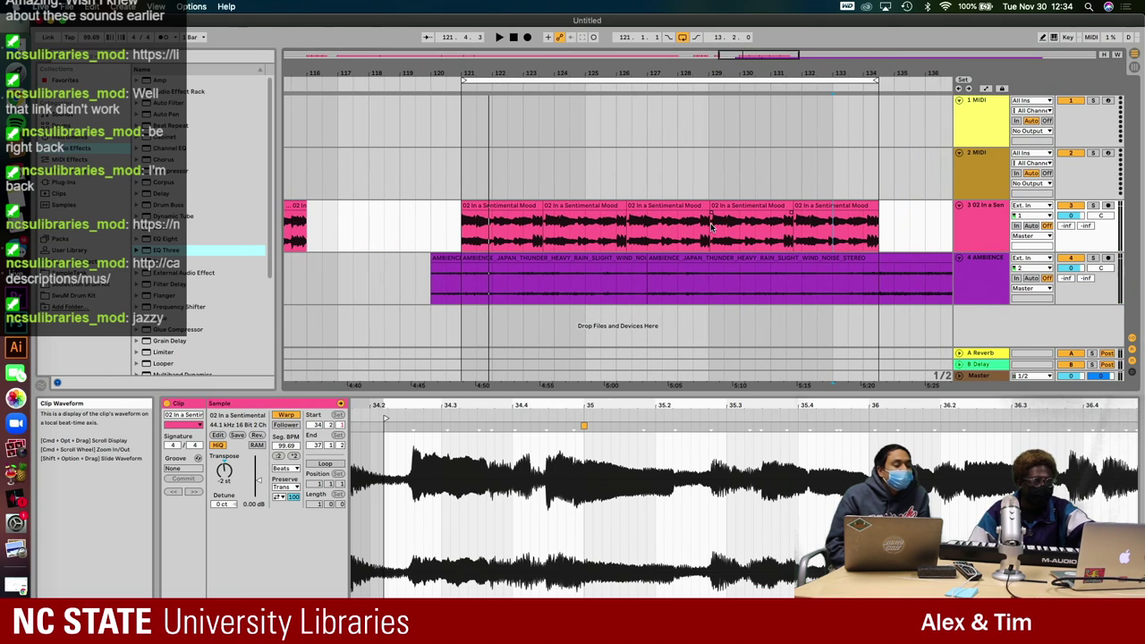
key(space)
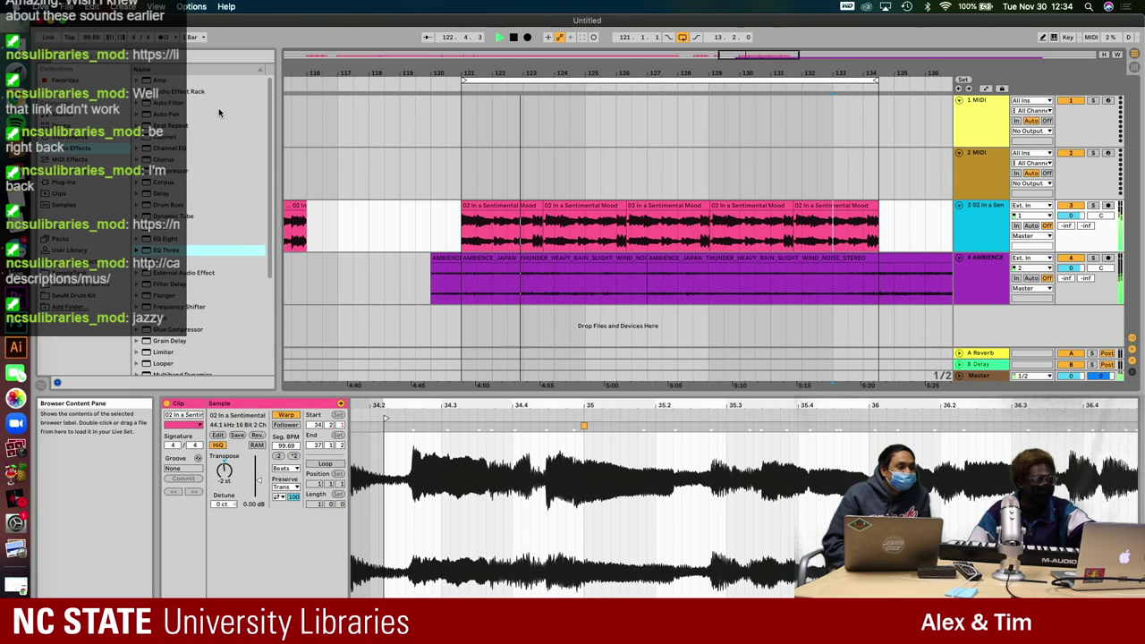
key(space)
- Switch to the Downloads folder in Finder and preview the sound file 1-900_Physic.wav twice, closing the preview each time
key(super+Tab)
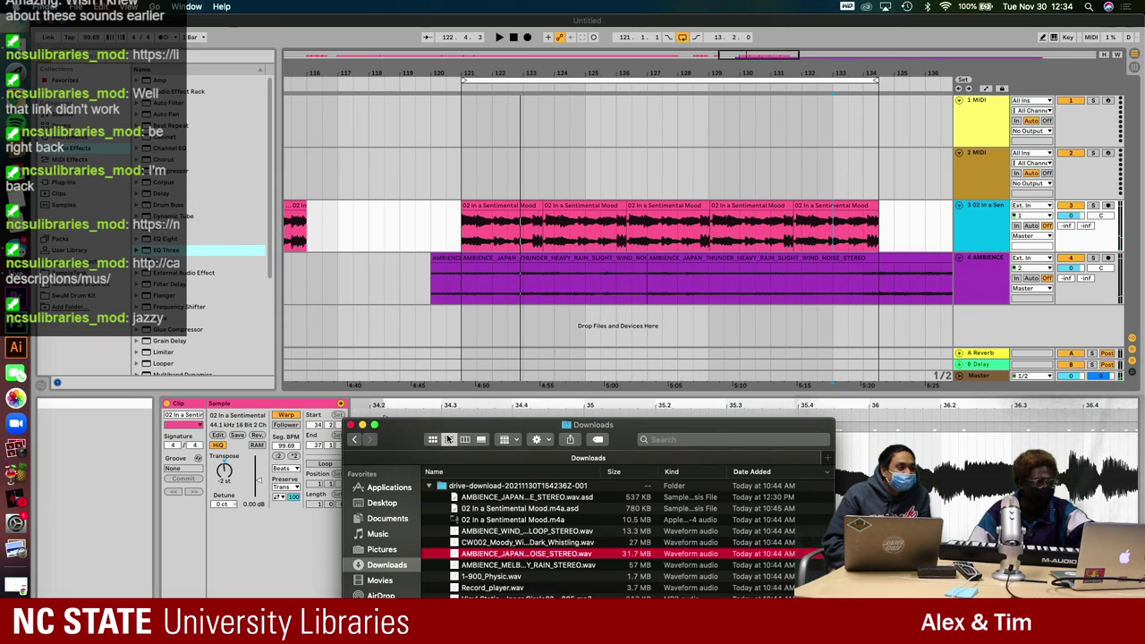
scroll(466, 528, down, 4)
click(480, 520)
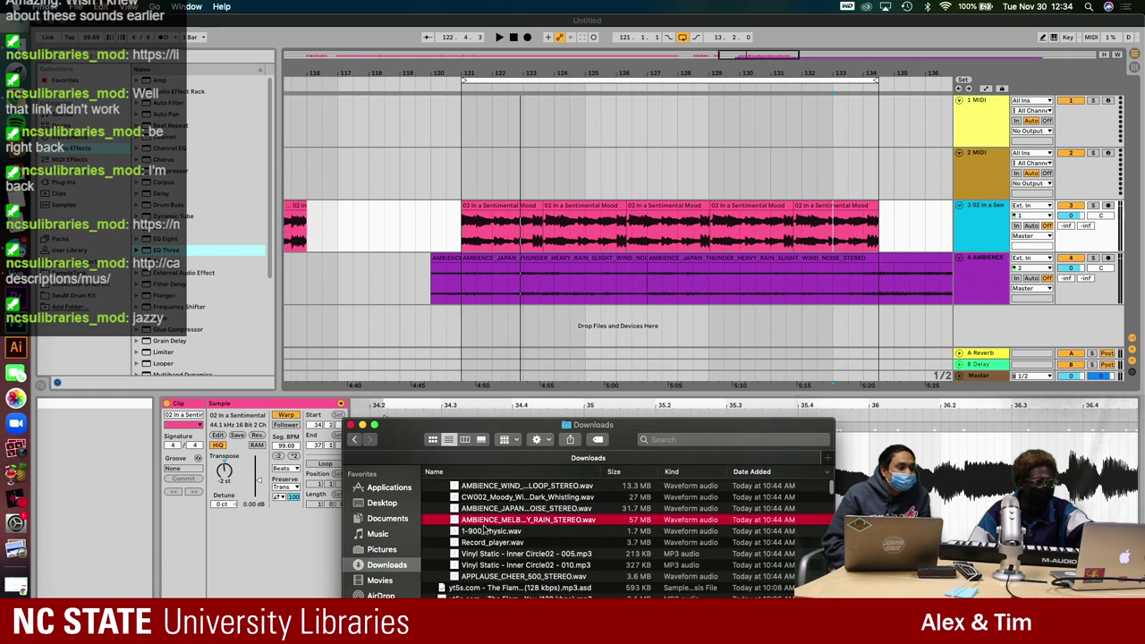
click(491, 531)
key(space)
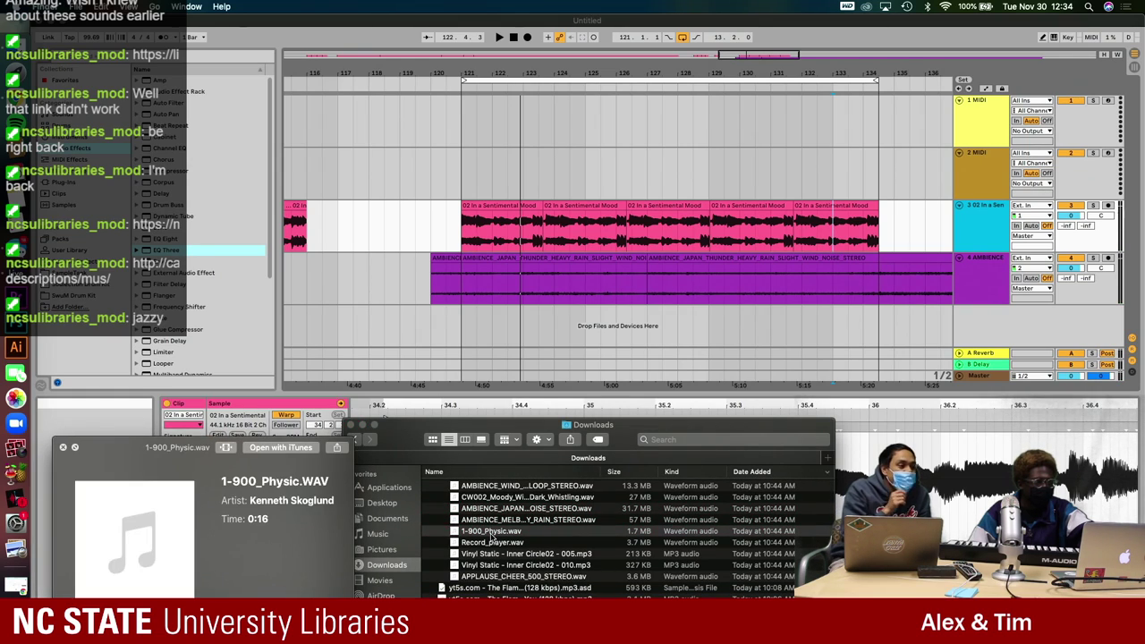
key(space)
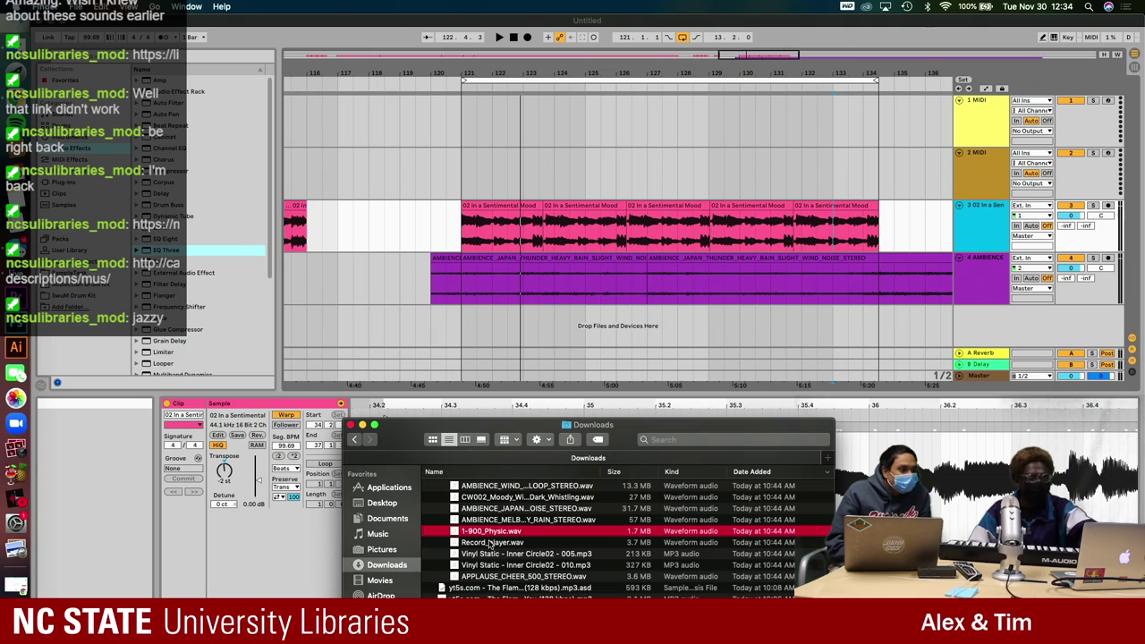
key(space)
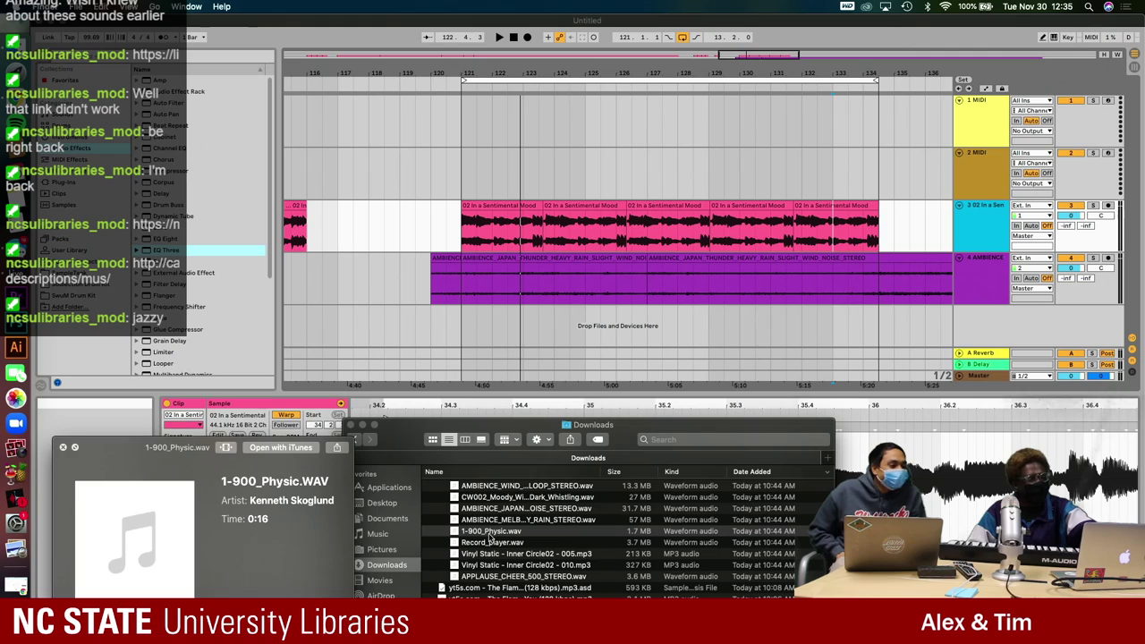
key(space)
- Find APPLAUSE_CHEER_500_STEREO.wav in the Downloads folder, preview it, and close the preview
scroll(490, 537, down, 2)
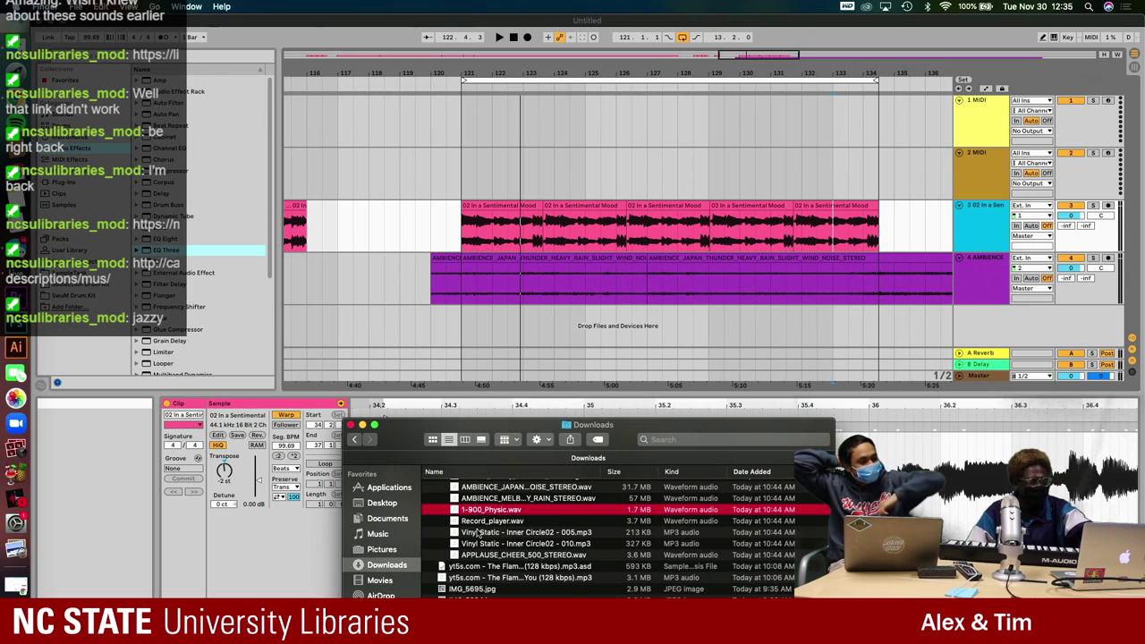
click(489, 522)
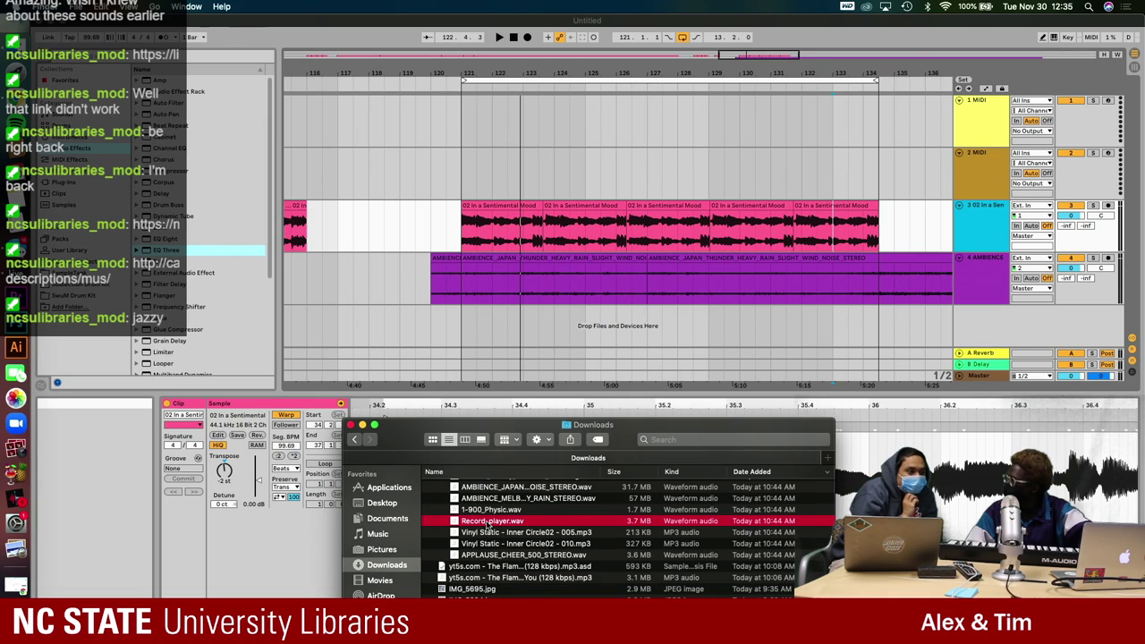
click(491, 554)
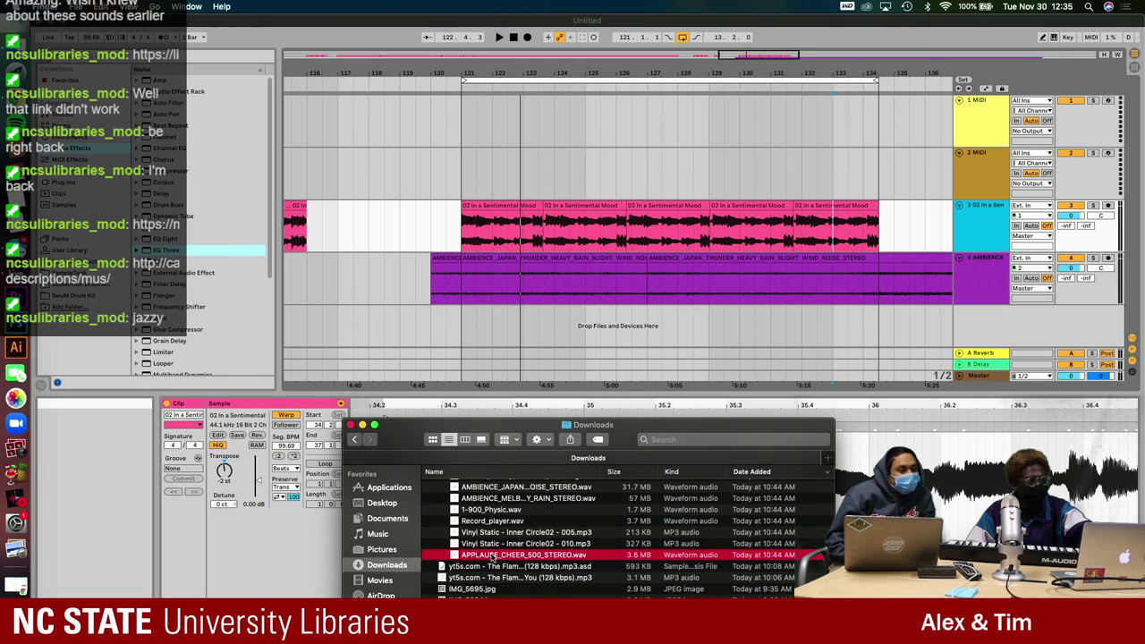
key(space)
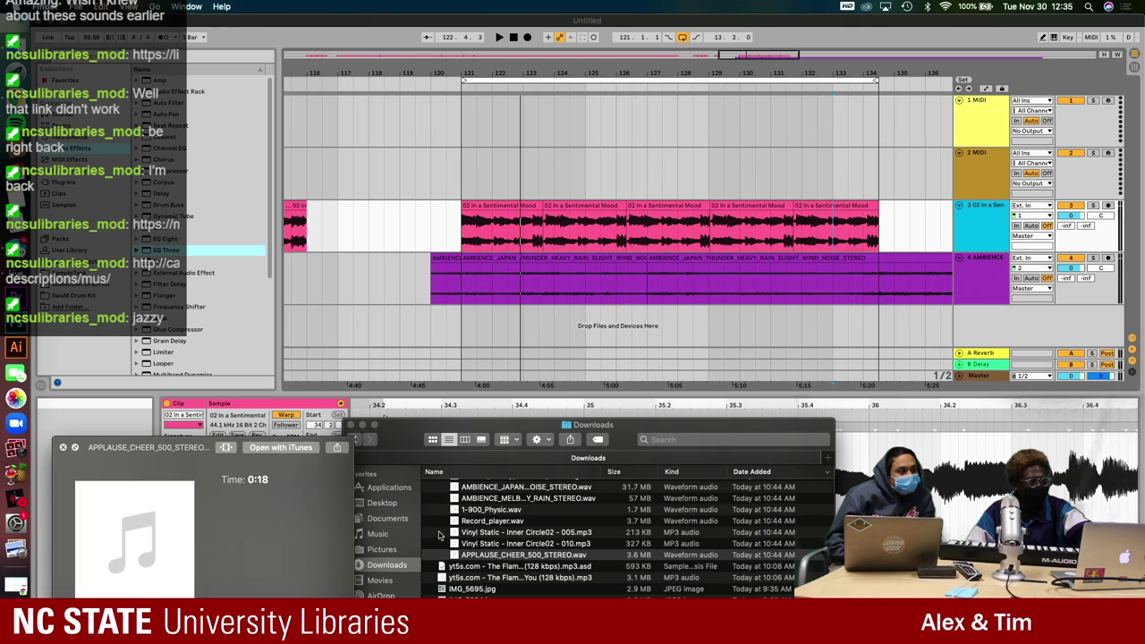
key(space)
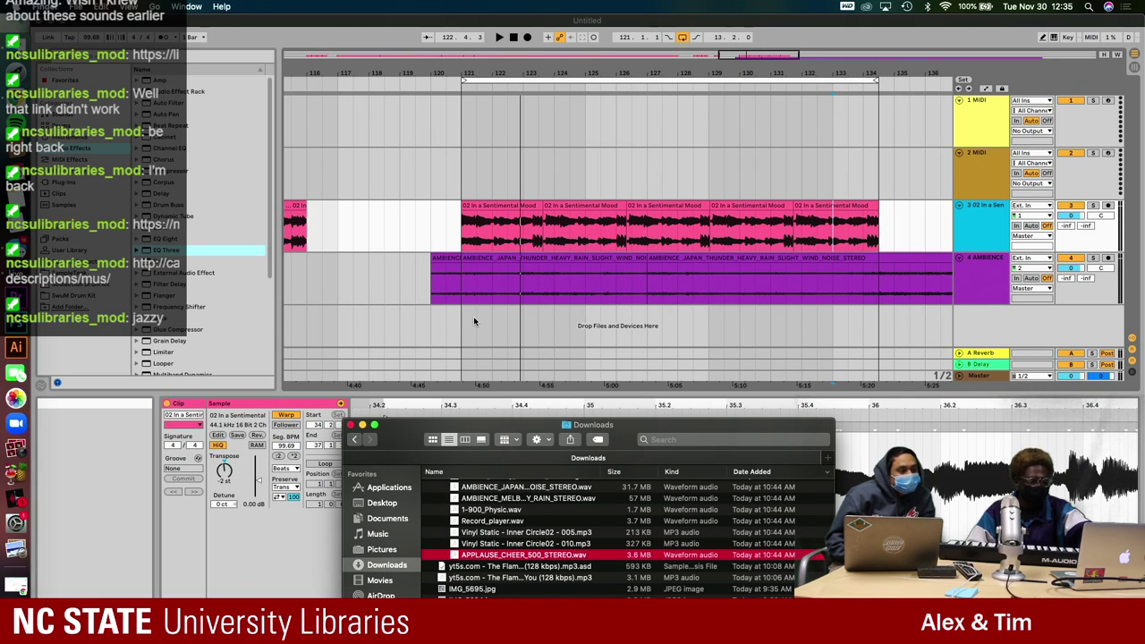
- Add APPLAUSE_CHEER_500_STEREO.wav to the arrangement on a new audio track below the ambience, starting at bar 121
scroll(505, 340, left, 1)
drag(506, 559, 471, 333)
click(543, 312)
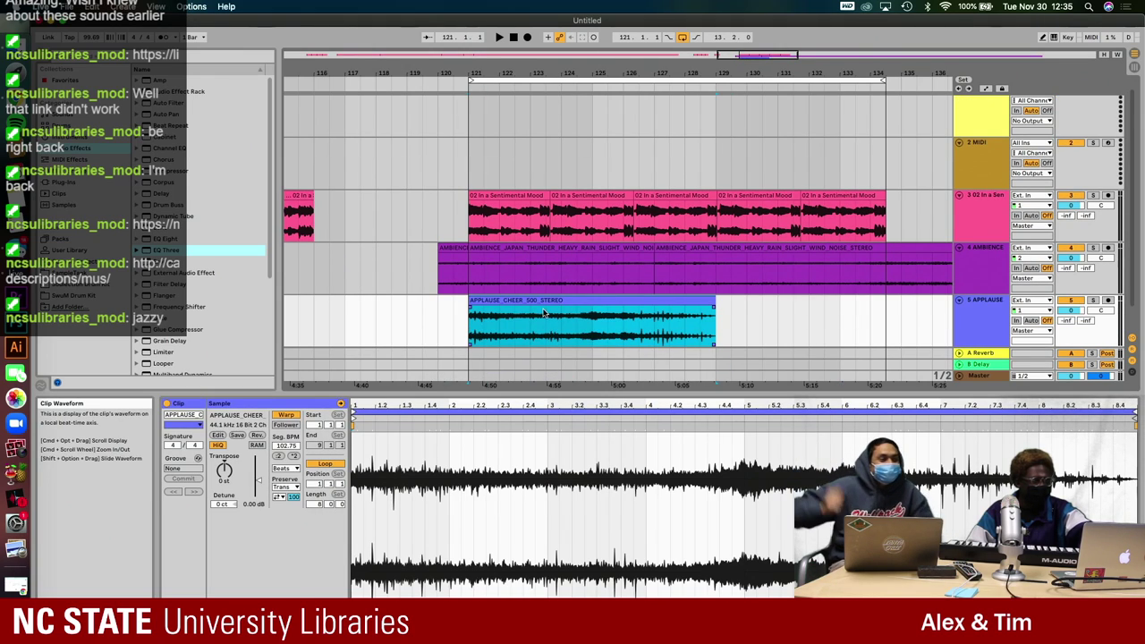
- Shorten the applause clip from its end so that it finishes at about beat 122.3
scroll(549, 310, up, 2)
scroll(589, 288, down, 2)
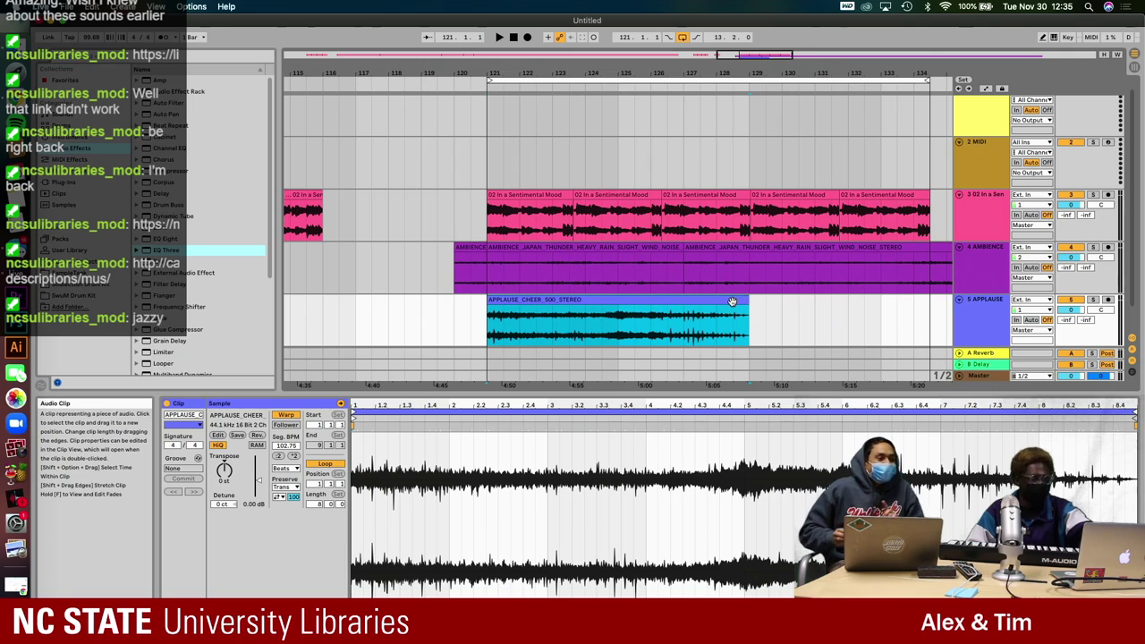
drag(749, 305, 535, 324)
scroll(532, 326, up, 2)
scroll(536, 295, down, 1)
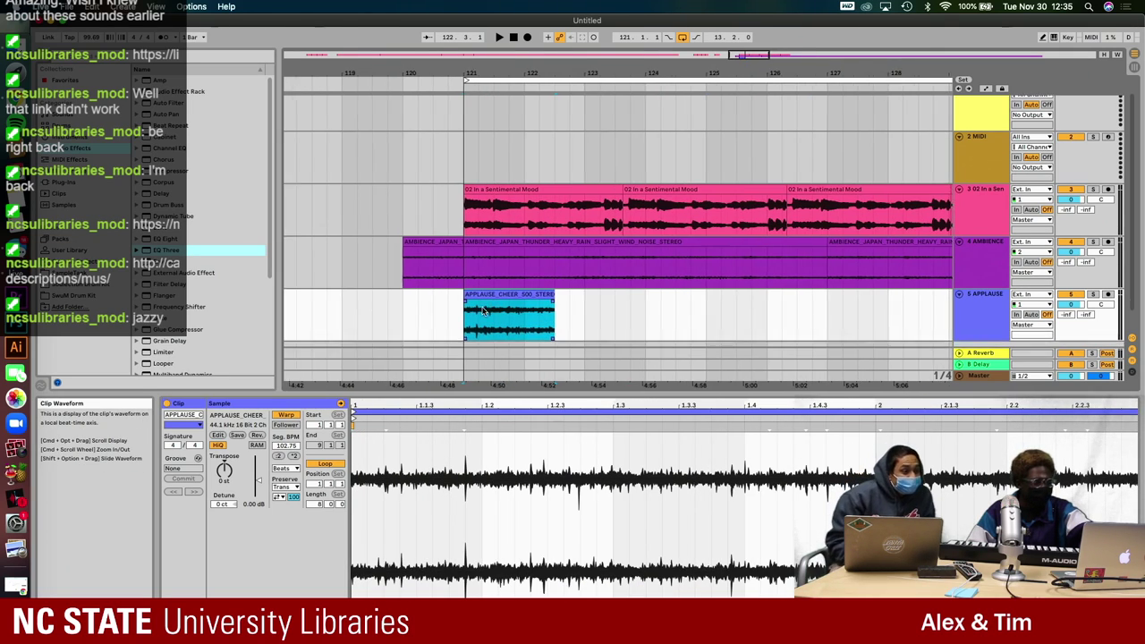
- Play the loop's opening with the shortened applause, stop playback, and select the applause clip
click(458, 302)
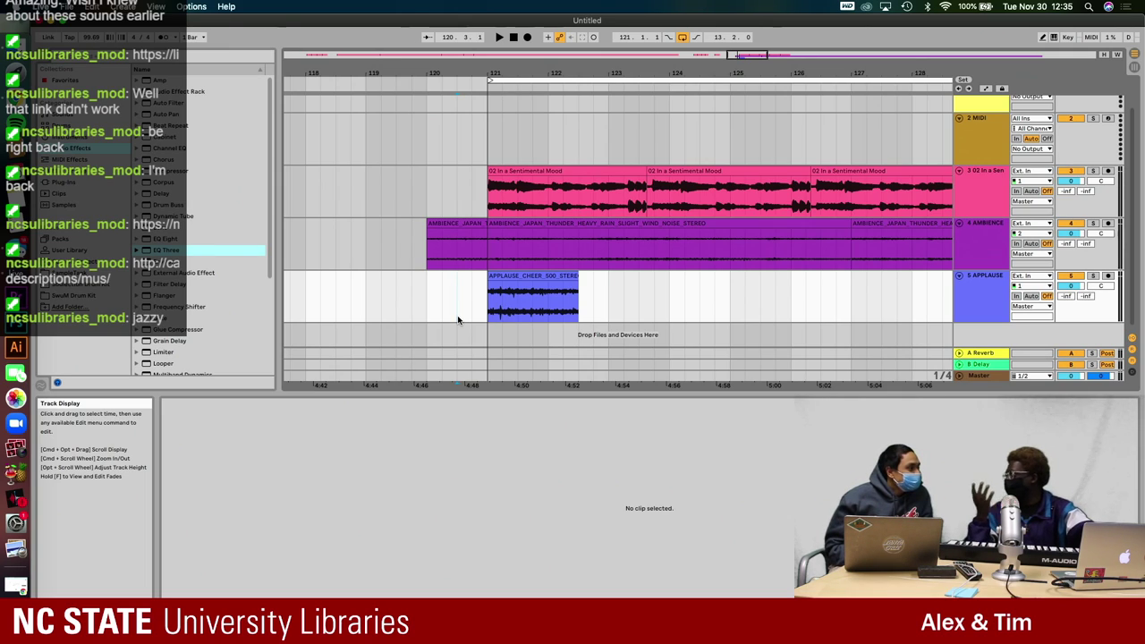
key(space)
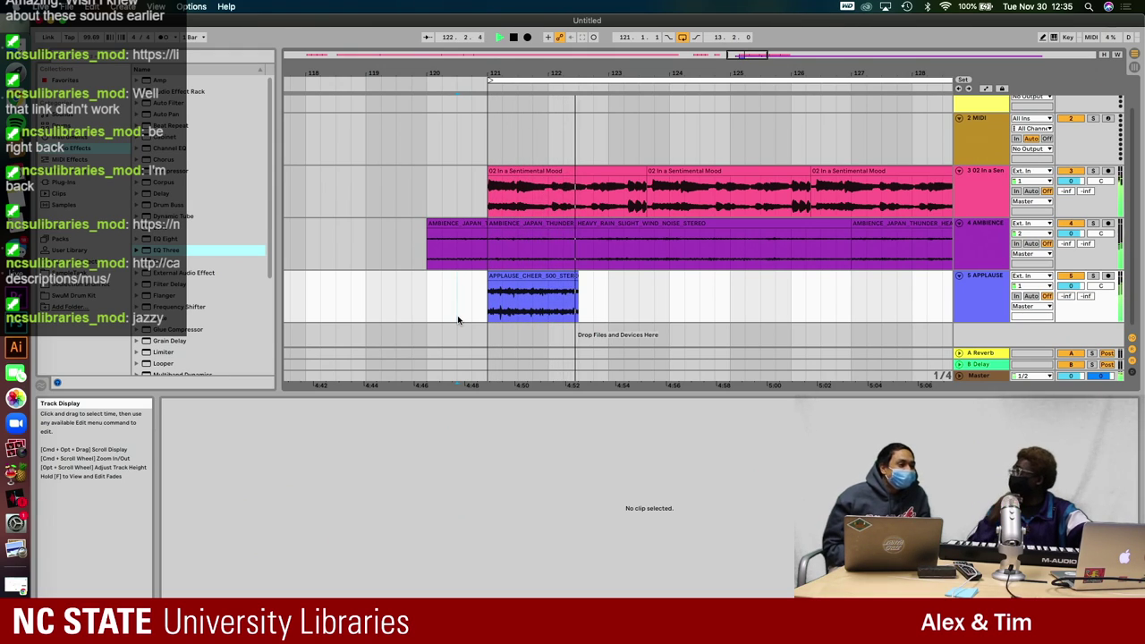
key(space)
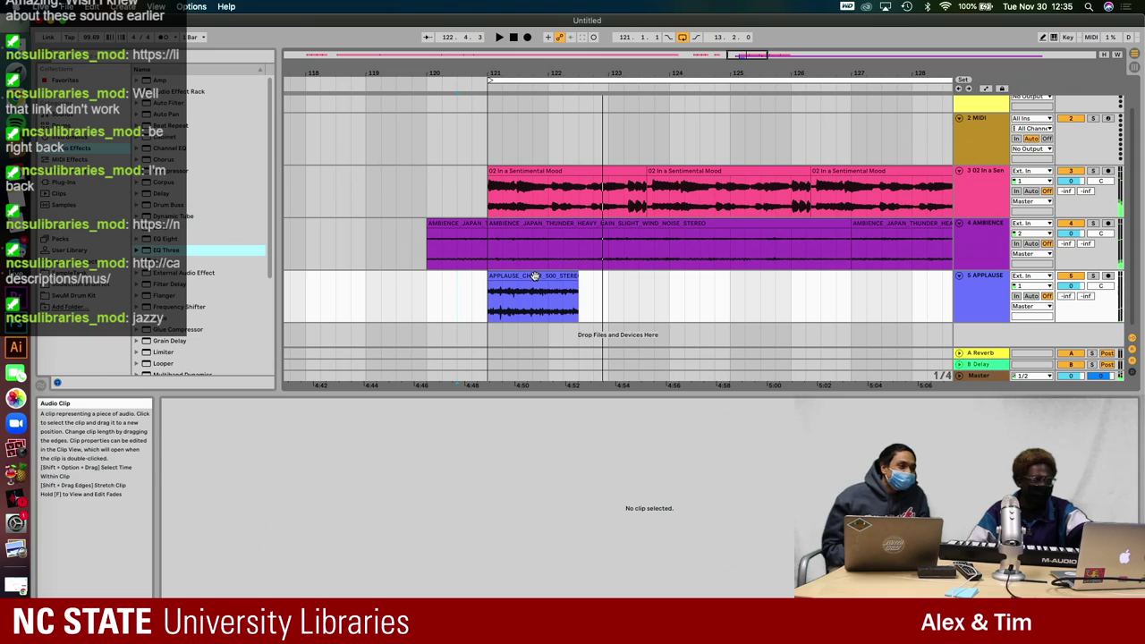
click(534, 276)
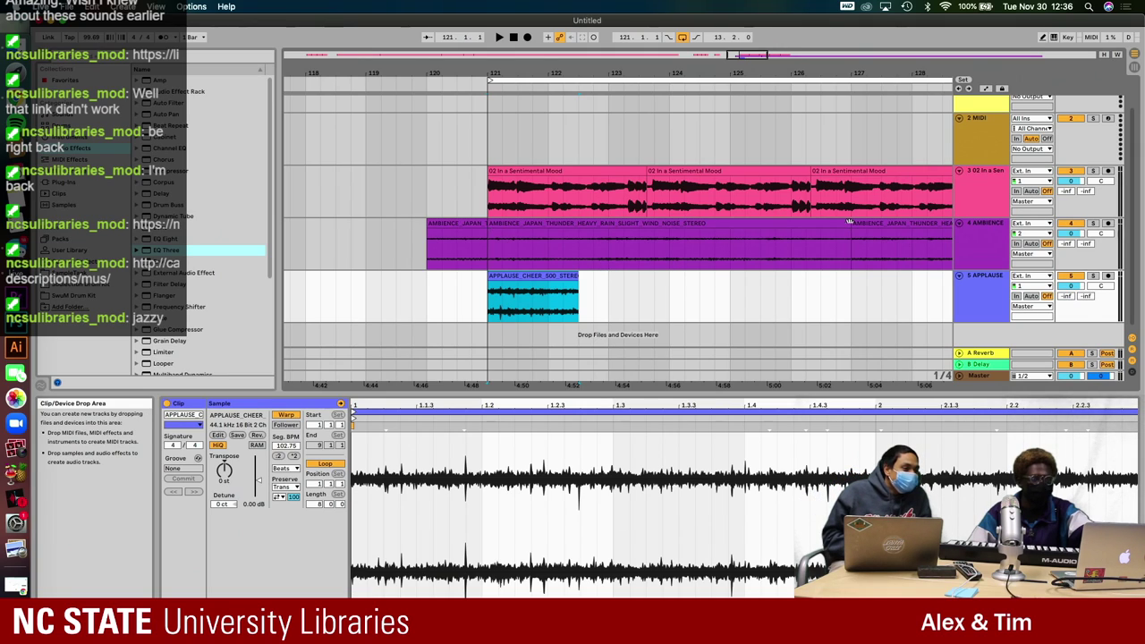
- Show the automation lanes and display the Mixer's Track Volume envelope on the applause track
scroll(805, 311, down, 1)
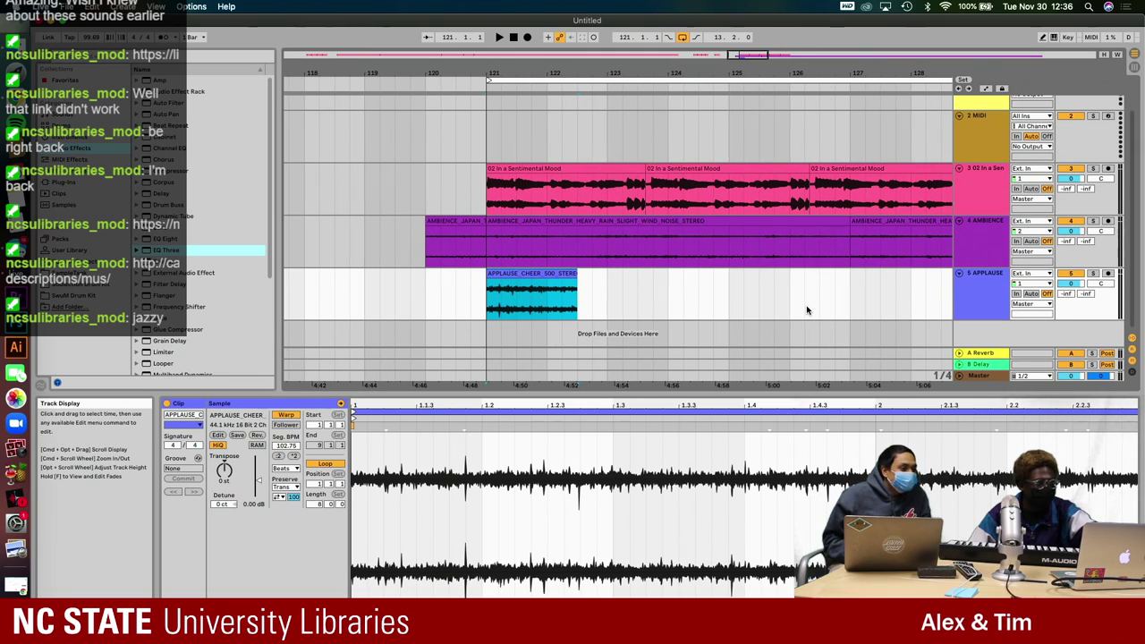
key(a)
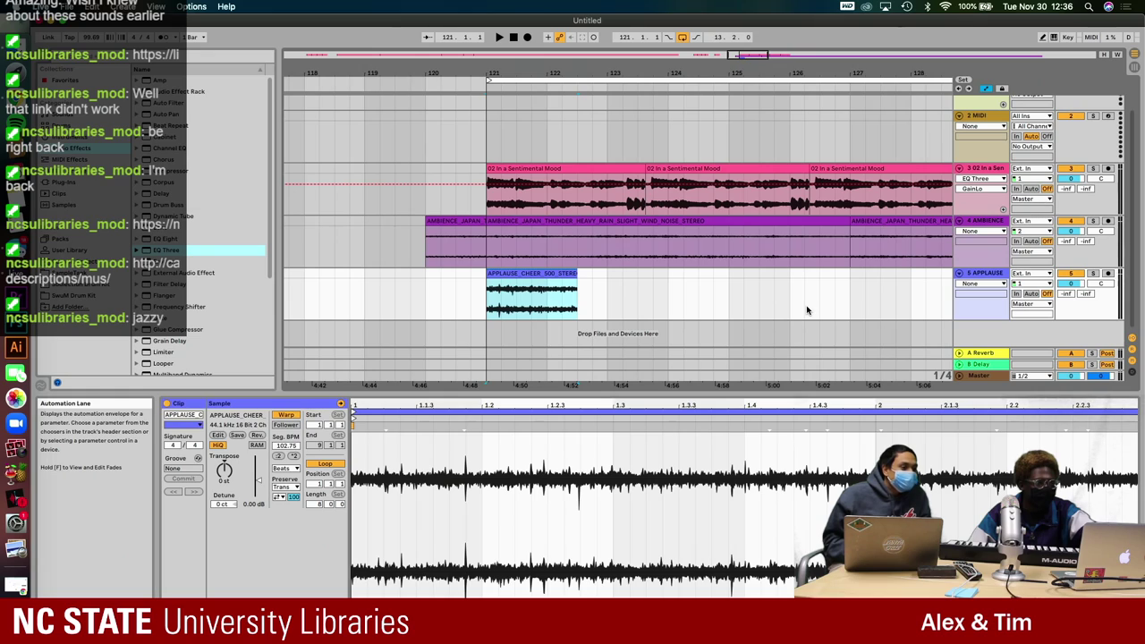
key(a)
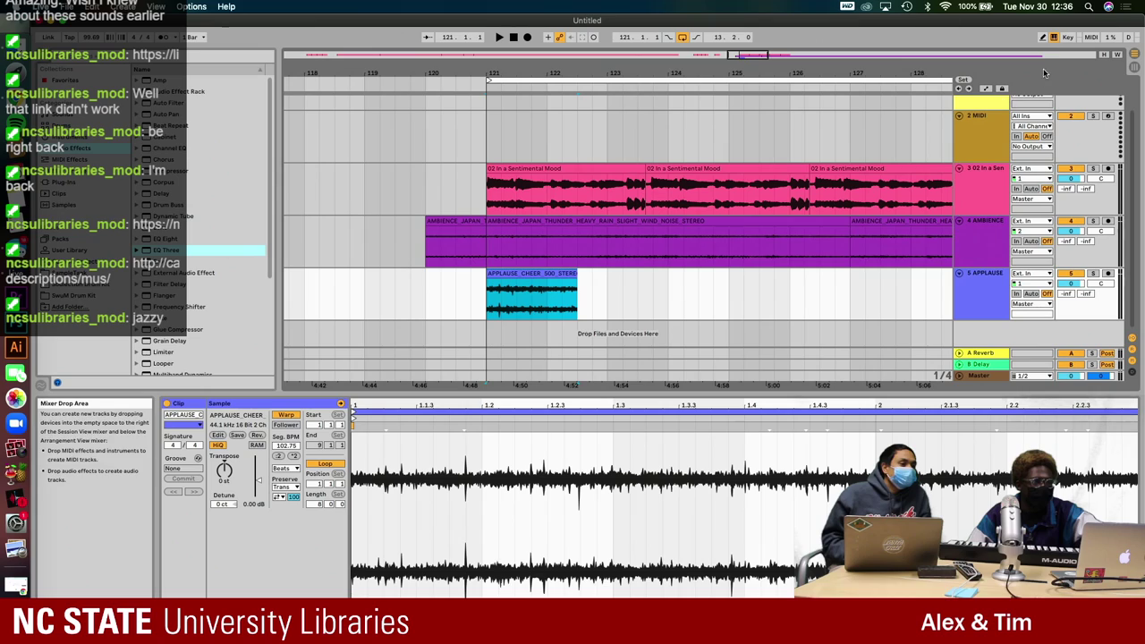
key(a)
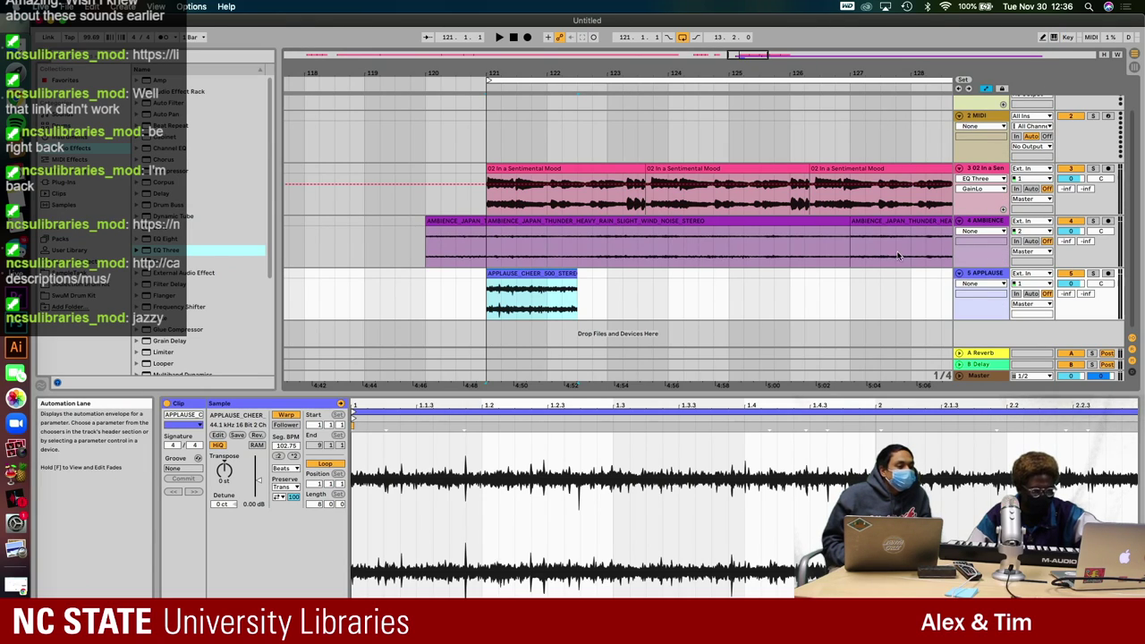
click(982, 278)
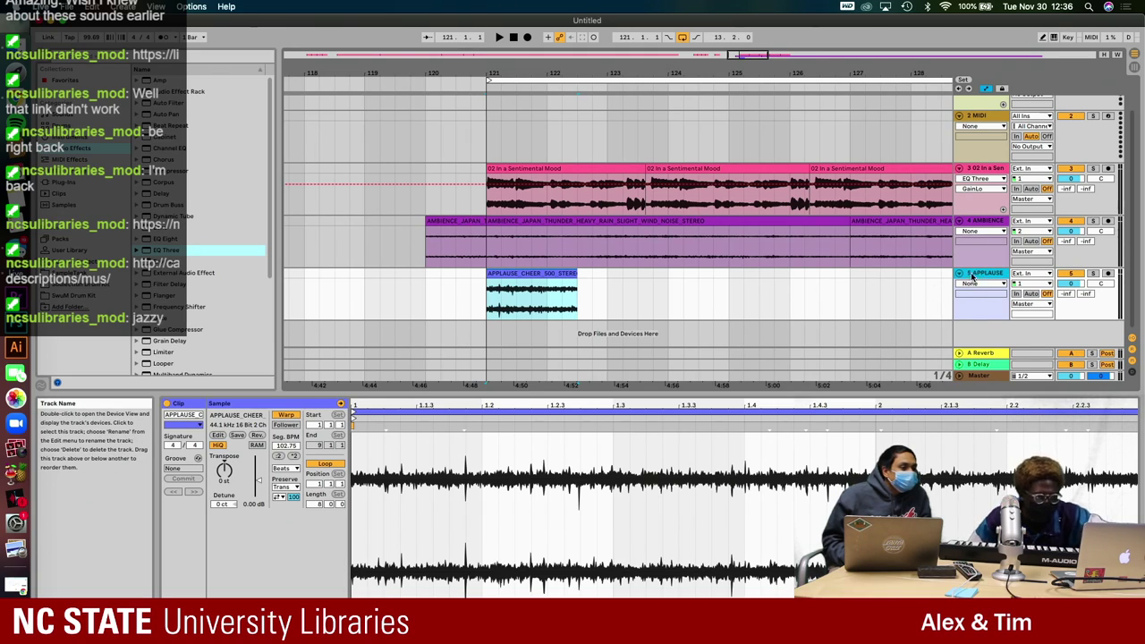
click(979, 285)
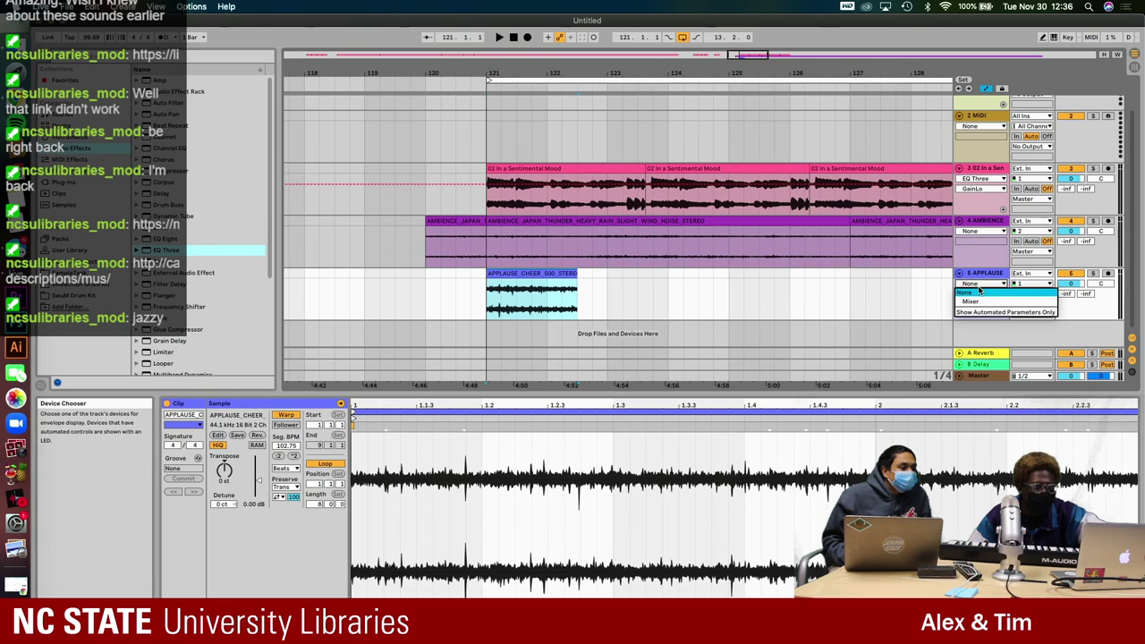
click(986, 303)
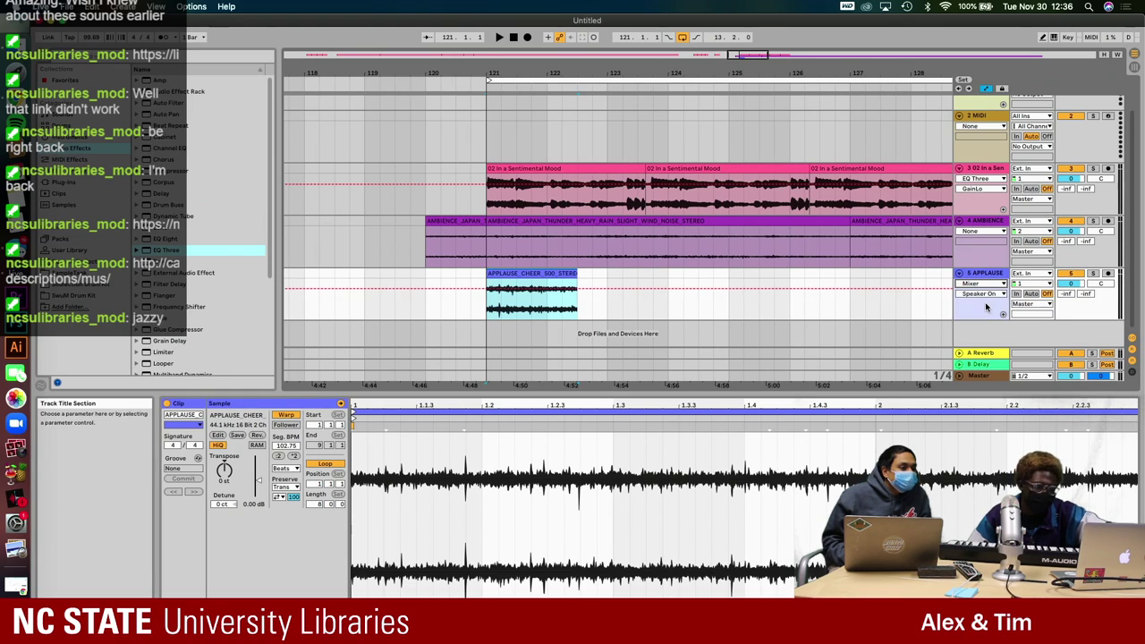
click(1071, 285)
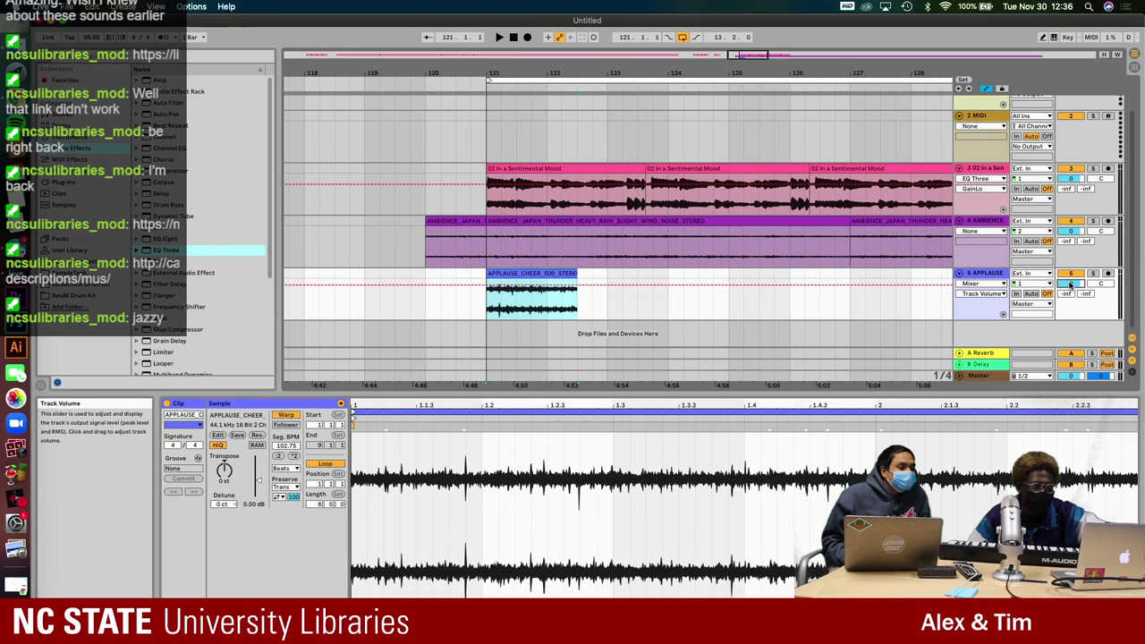
- Try a lower overall volume on the applause track with automation hidden while playing the loop's opening
key(a)
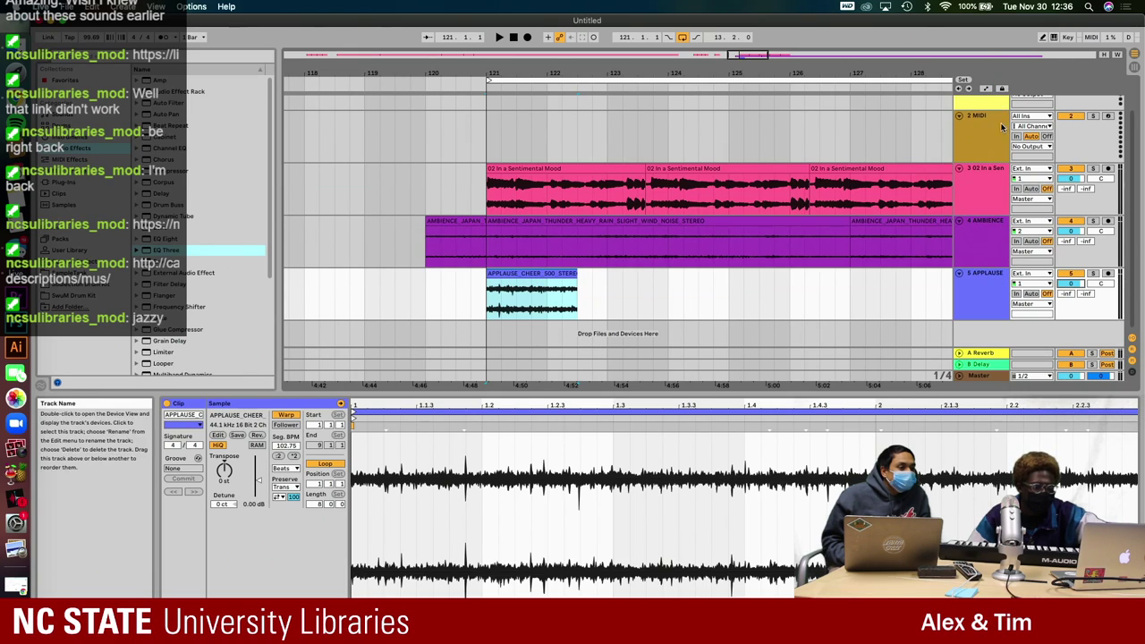
drag(1070, 284, 1072, 296)
key(space)
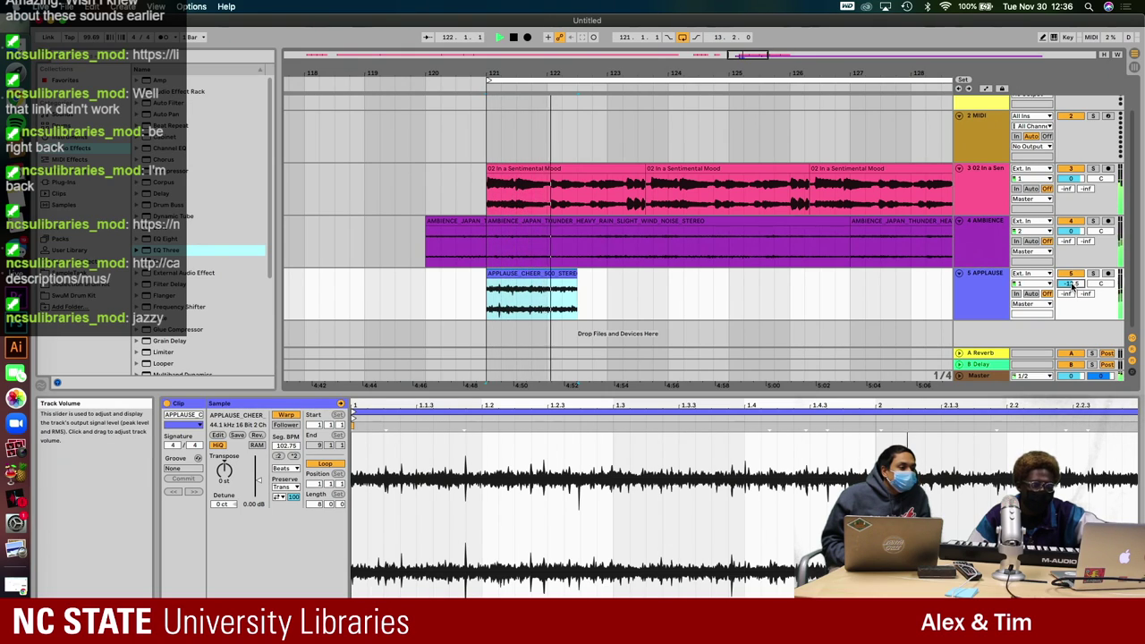
key(space)
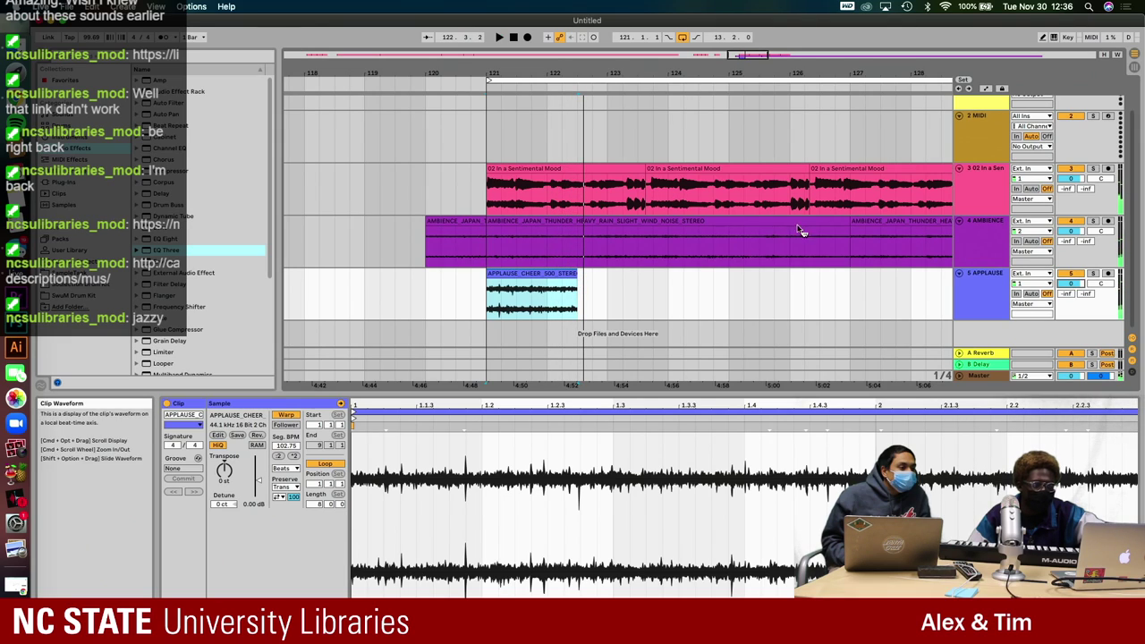
- Show automation again and draw a Track Volume fade-in on the applause track, rising from silence at bar 121
key(a)
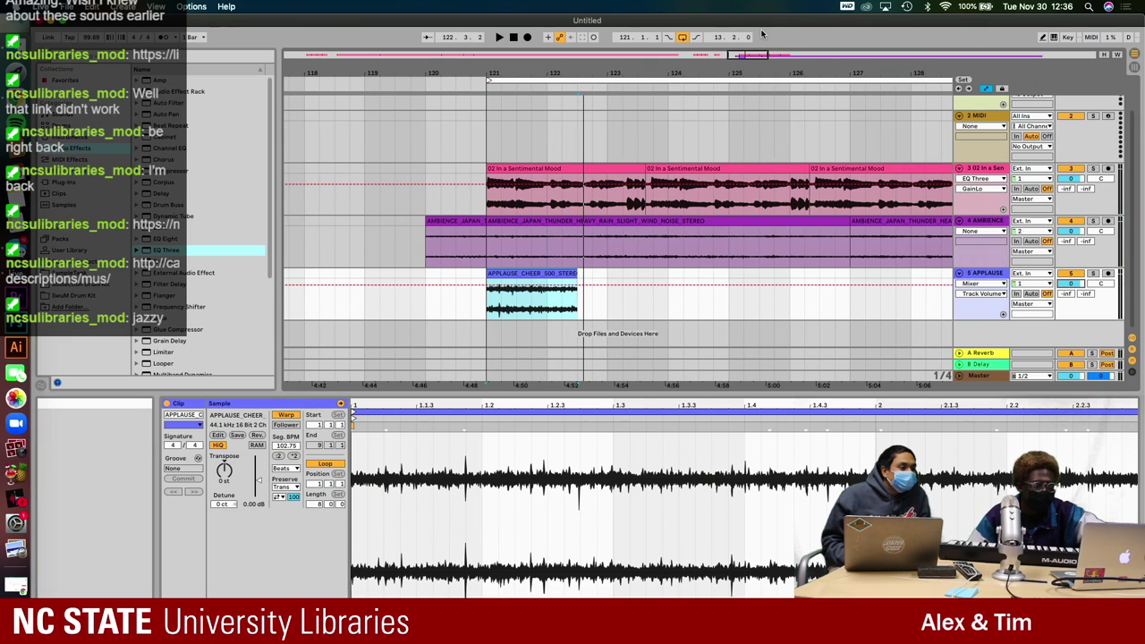
click(982, 294)
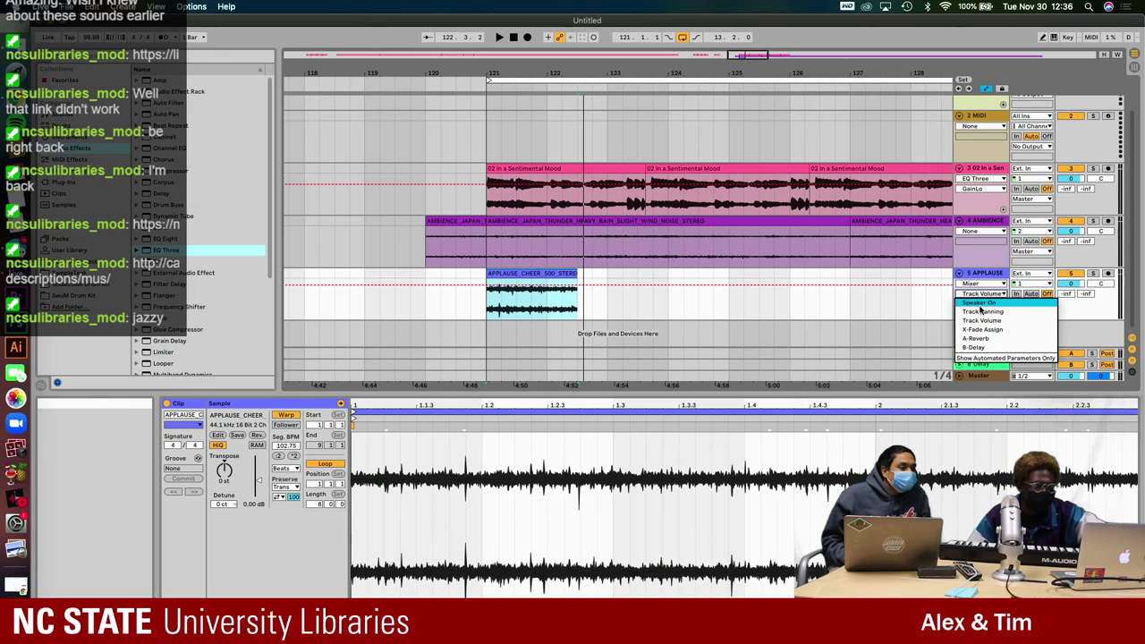
click(980, 322)
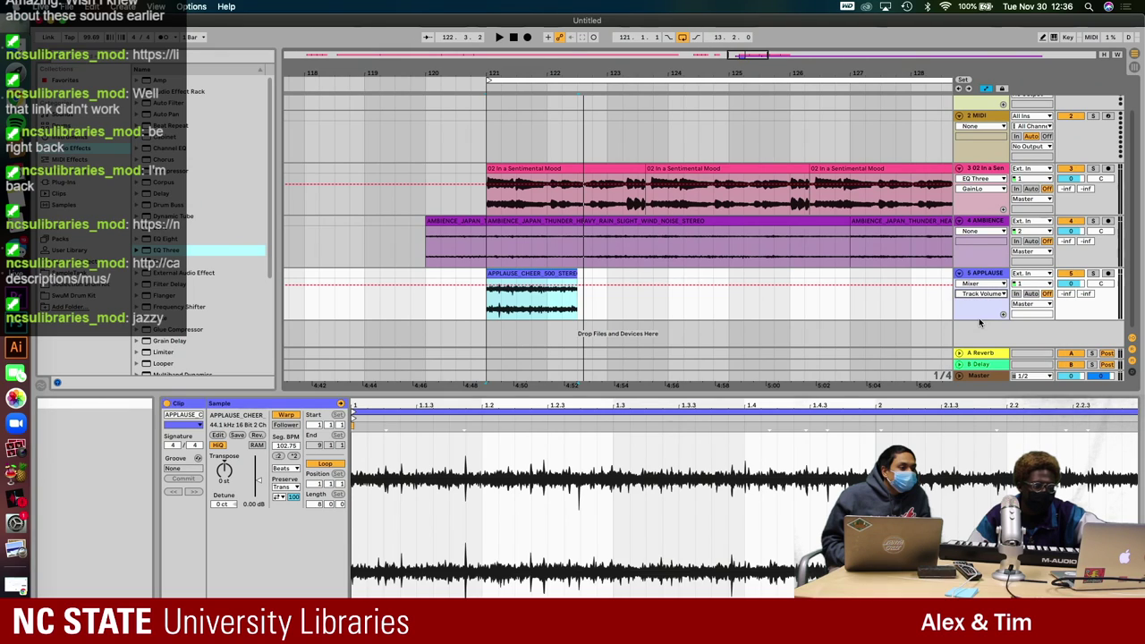
click(498, 287)
drag(498, 287, 485, 323)
click(462, 308)
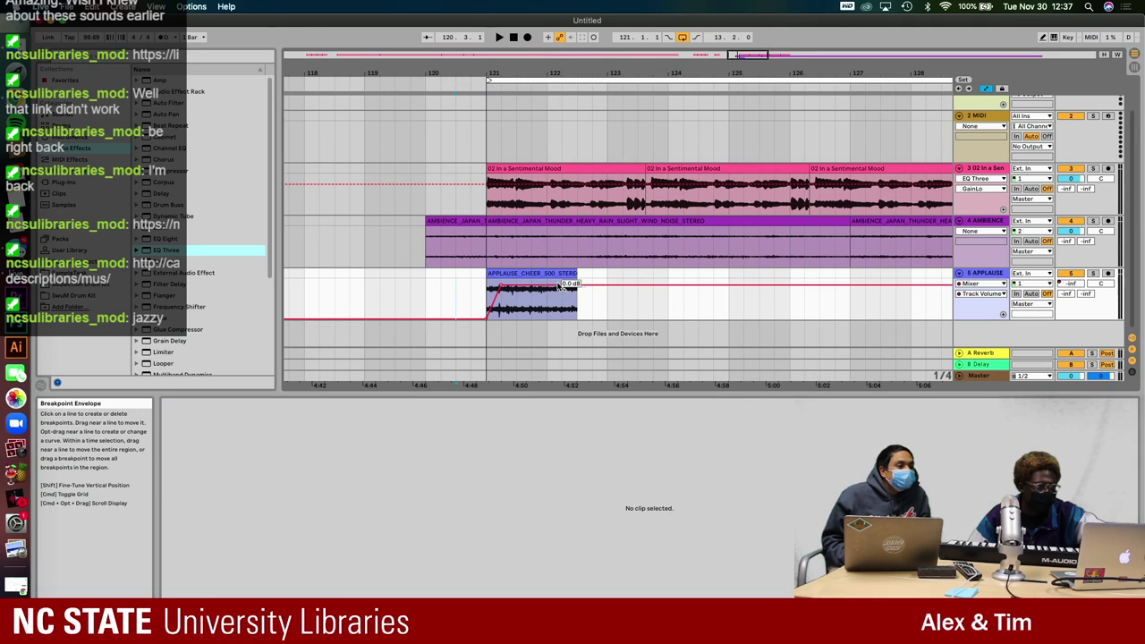
- Fade the applause volume to silence at the clip's end and lower the level between the fades to about -9.5 dB
drag(570, 286, 575, 320)
scroll(590, 308, up, 6)
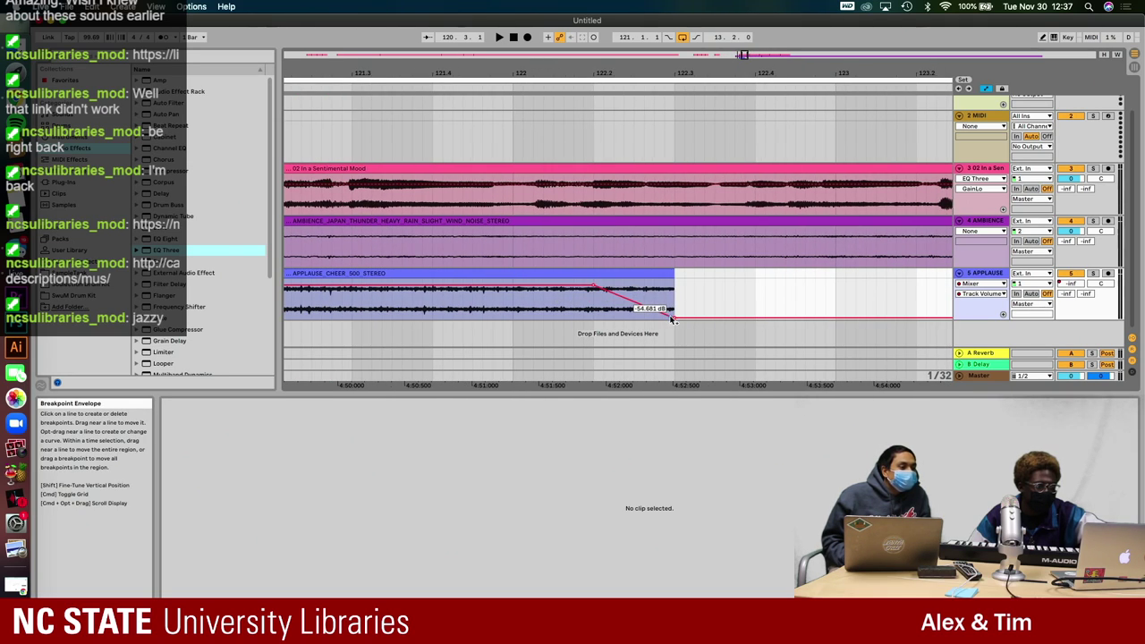
scroll(652, 321, left, 5)
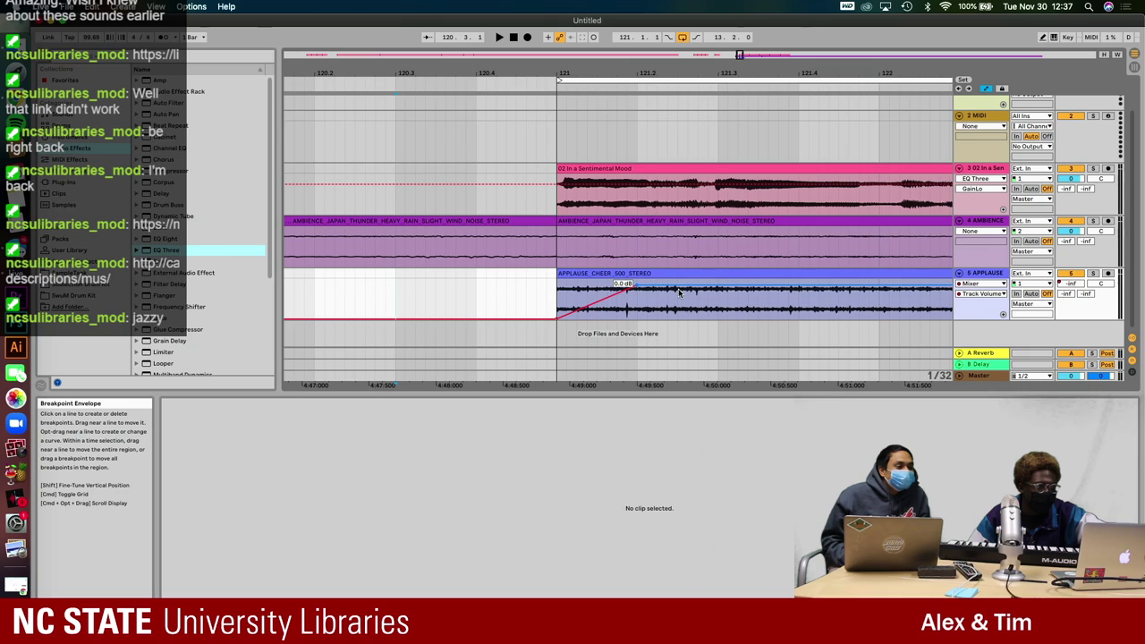
drag(680, 292, 679, 305)
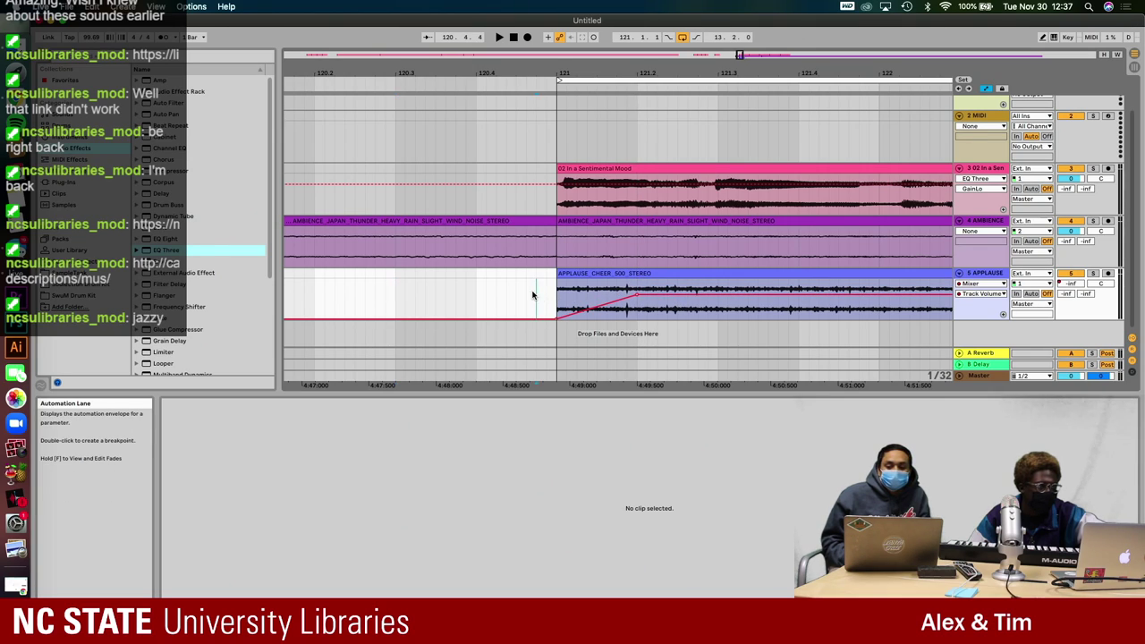
- Play the loop's opening to hear the applause with its volume fades, and stop playback
click(375, 305)
key(space)
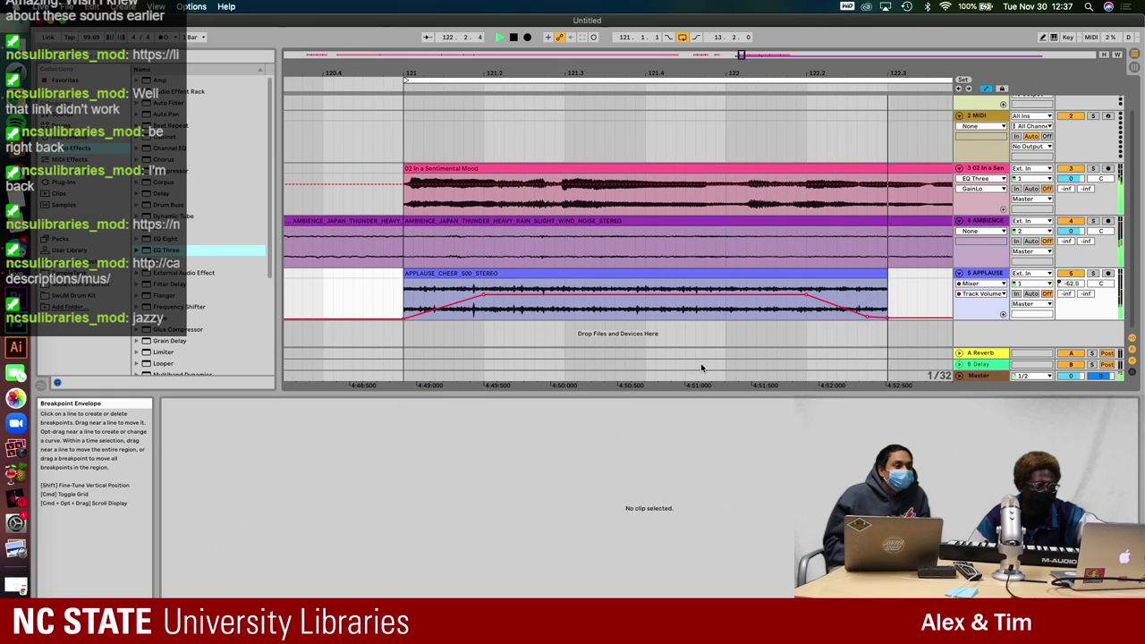
key(space)
- Extend the applause clip to just past beat 122.4 and reshape its volume fade-in and fade-out to fit
scroll(766, 281, down, 5)
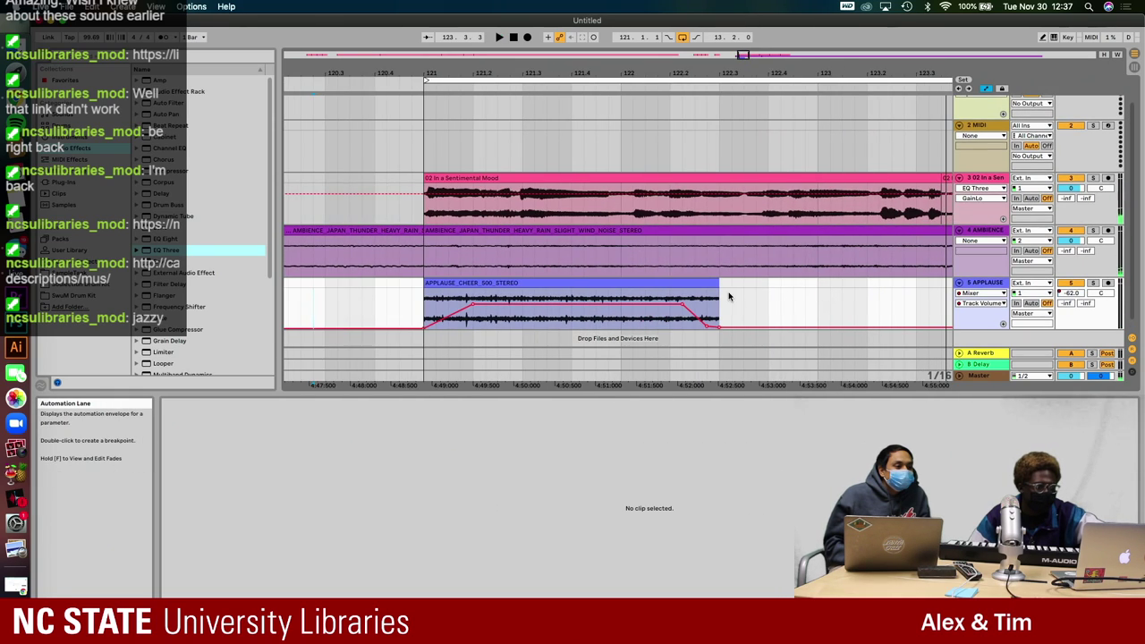
drag(719, 296, 792, 296)
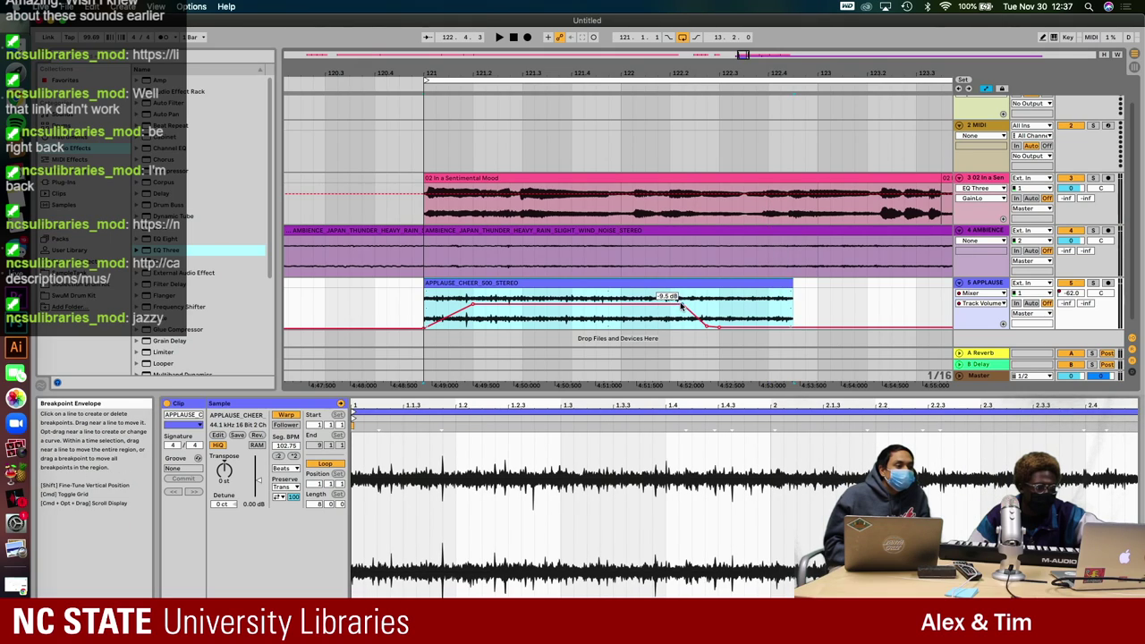
drag(681, 305, 719, 328)
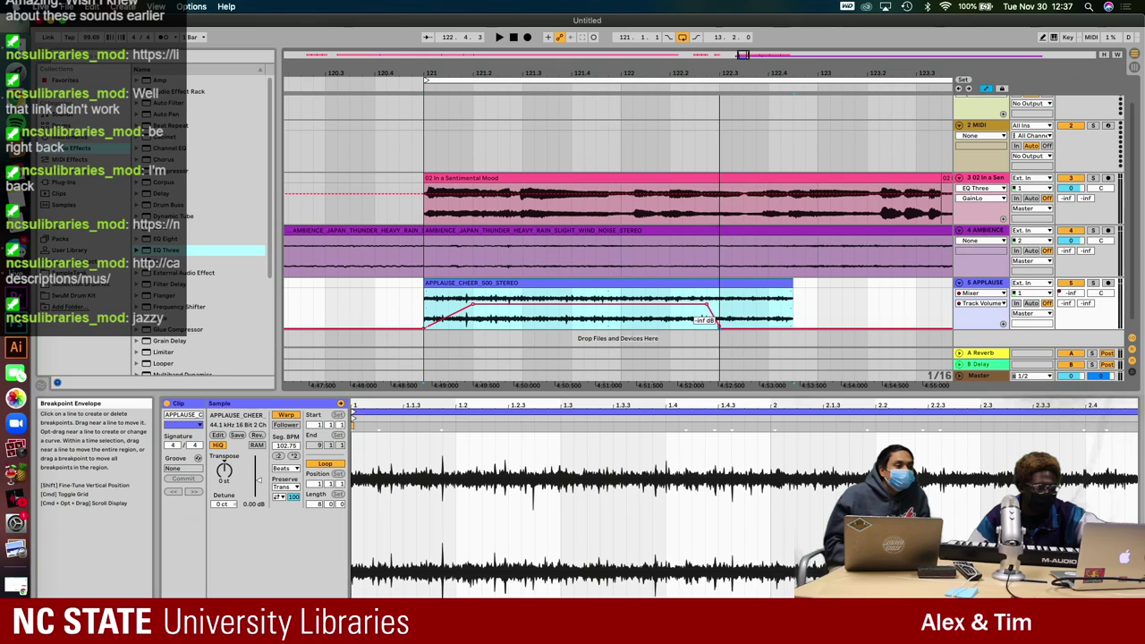
click(756, 328)
drag(720, 328, 817, 328)
drag(731, 304, 743, 304)
drag(498, 304, 472, 304)
click(410, 305)
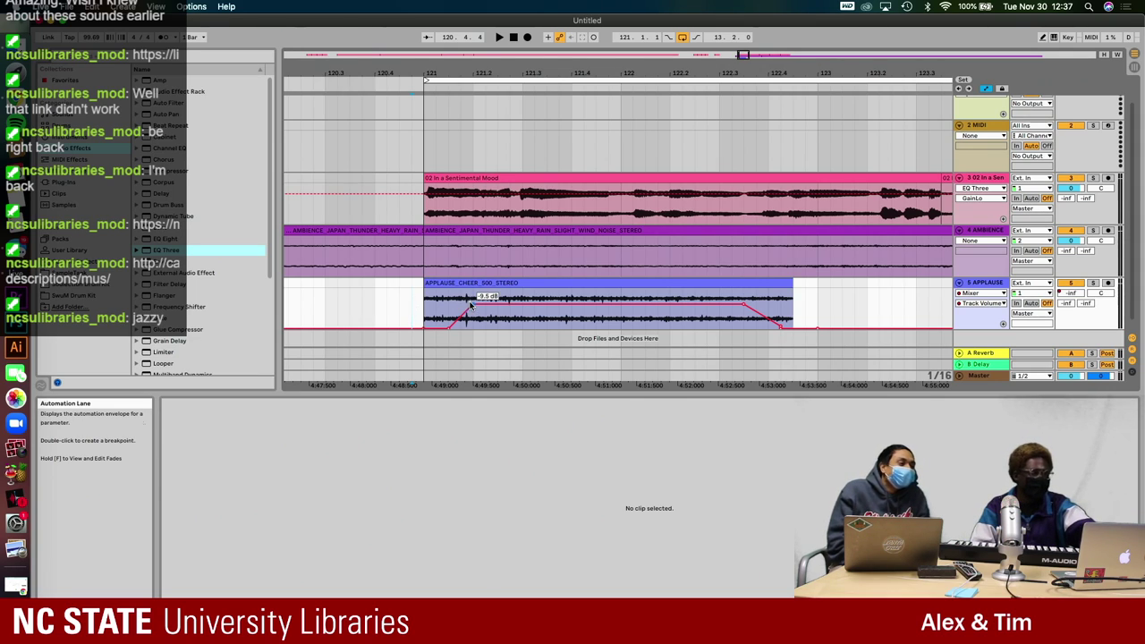
- Play the extended applause with its reshaped fades, stop playback, and view more of the arrangement around bar 121
key(space)
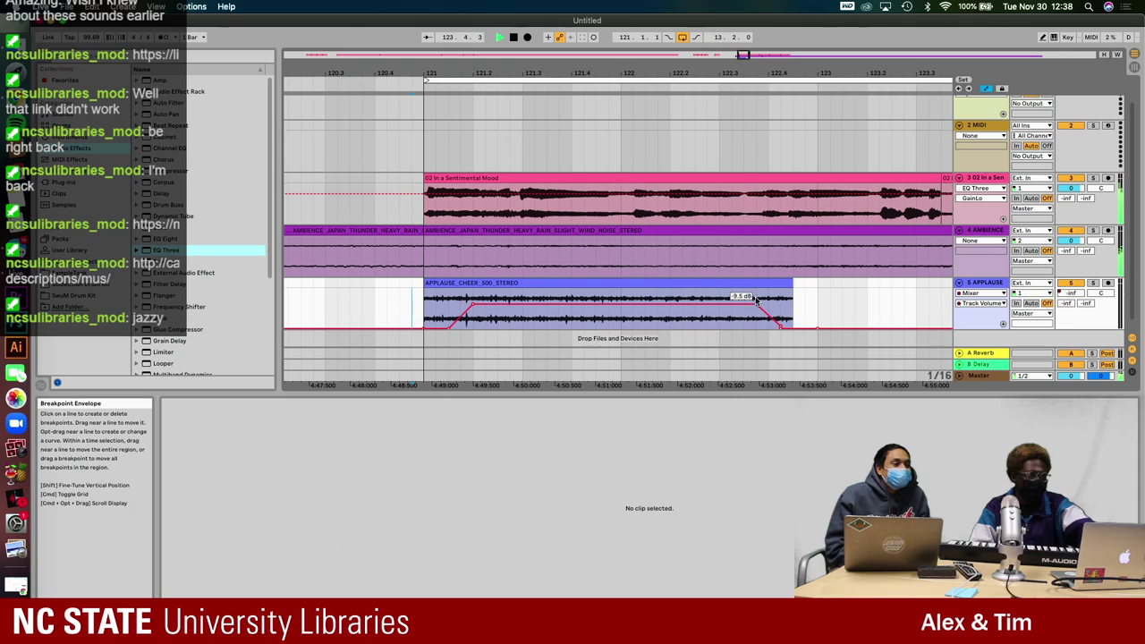
key(space)
key(minus)
key(minus)
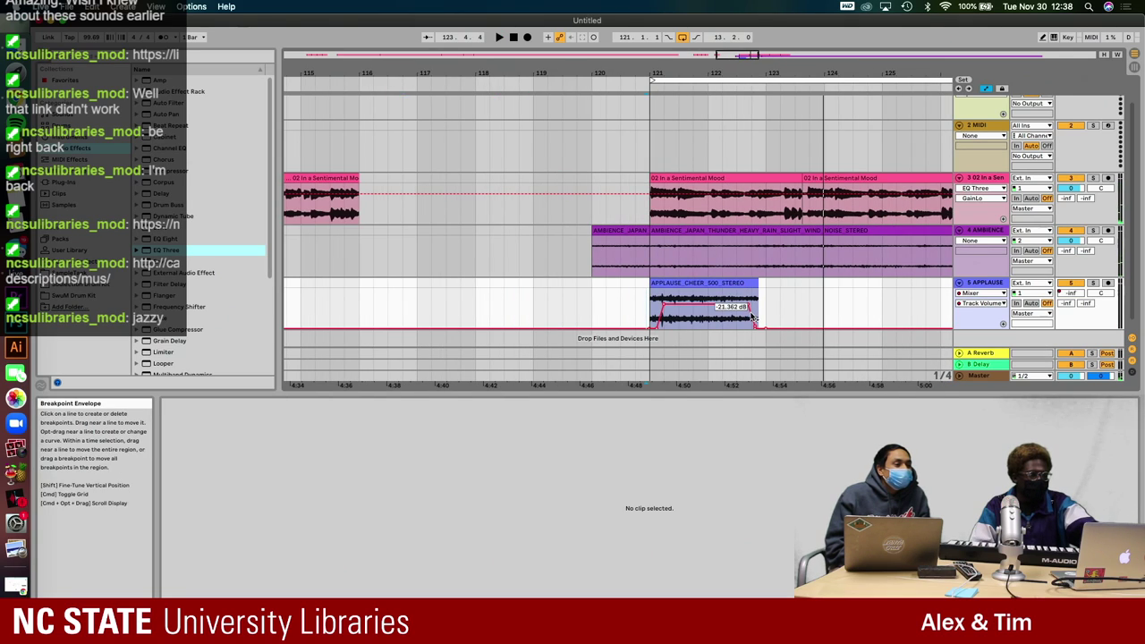
- Move the APPLAUSE track's volume breakpoint earlier so the clip's fade-out starts sooner, and play the clip back
drag(744, 304, 722, 304)
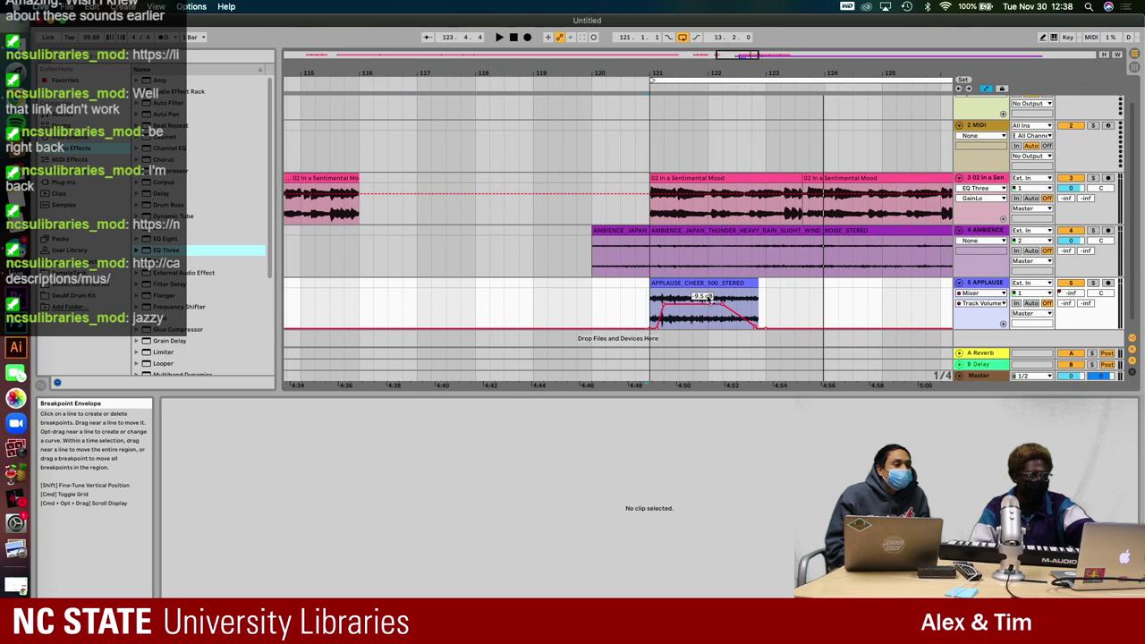
click(689, 297)
key(space)
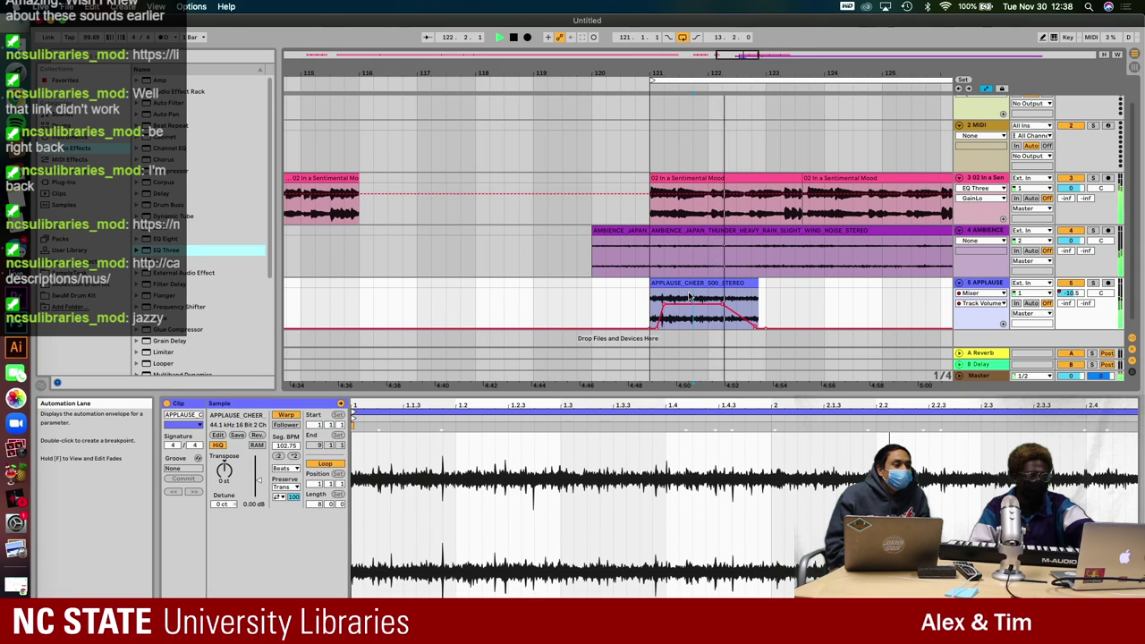
scroll(690, 297, down, 5)
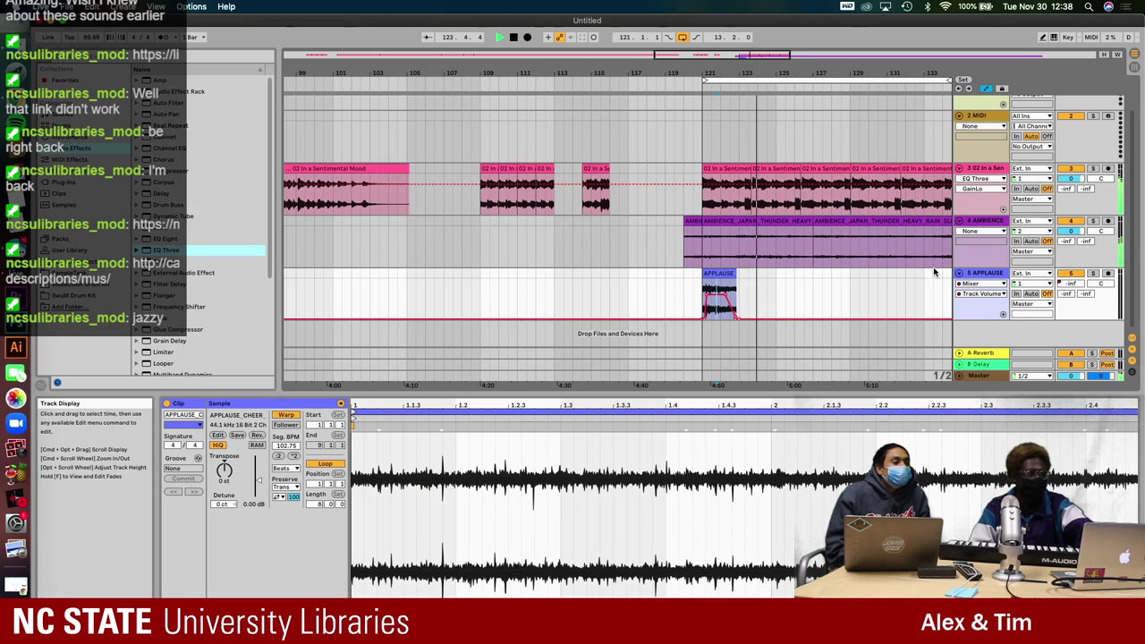
- Hide the automation lanes in the arrangement and play the section from bar 121
key(a)
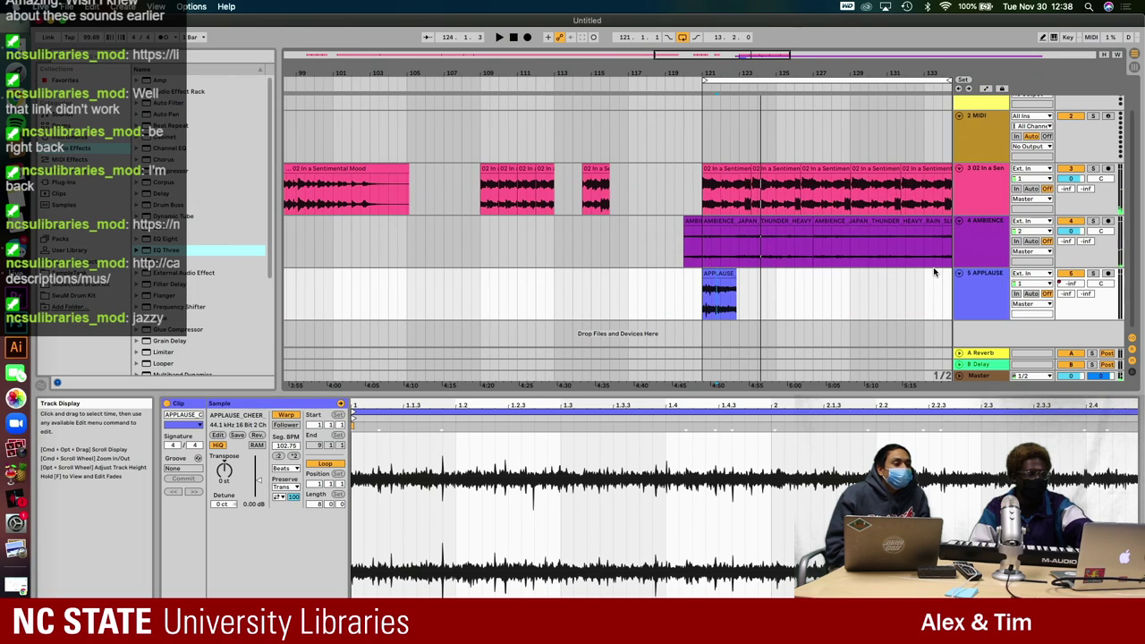
scroll(862, 232, right, 3)
scroll(862, 234, right, 1)
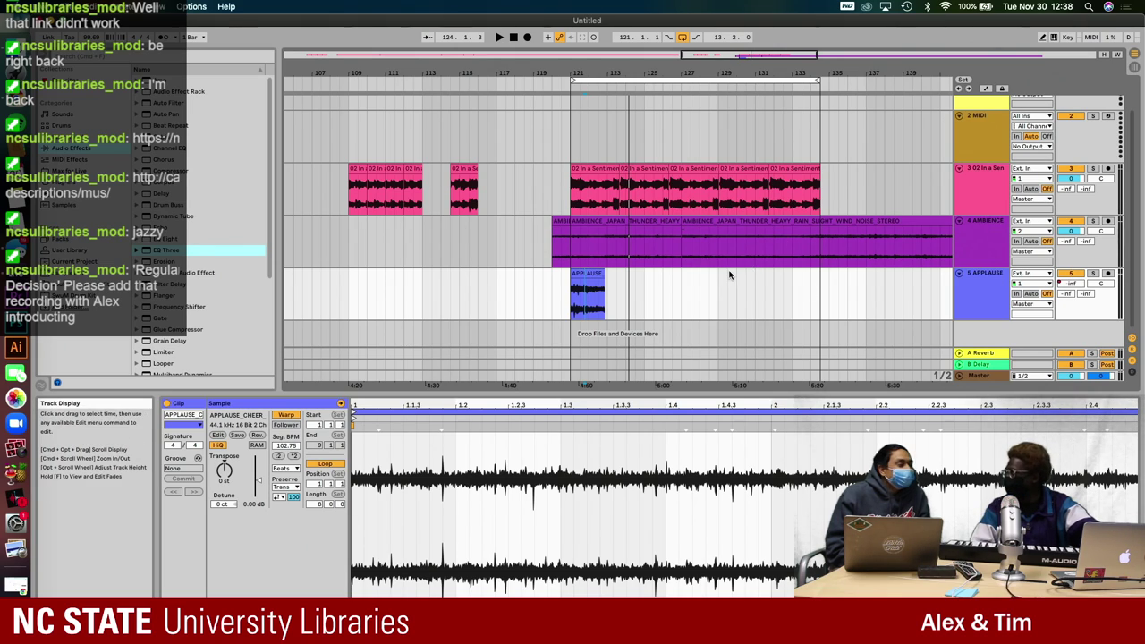
scroll(694, 273, left, 1)
key(space)
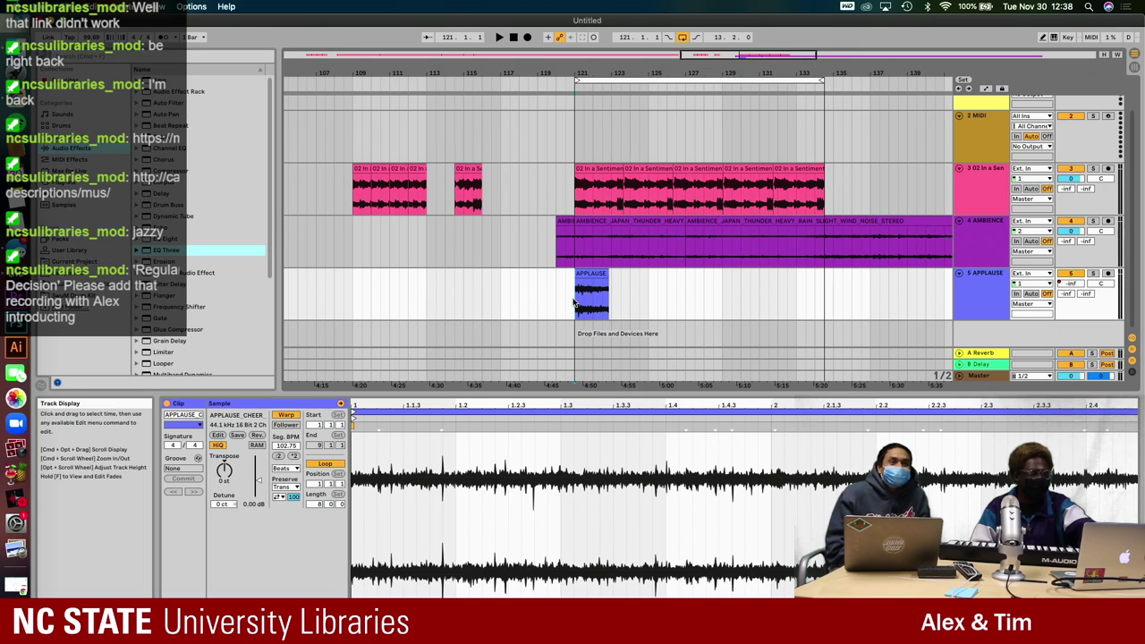
key(space)
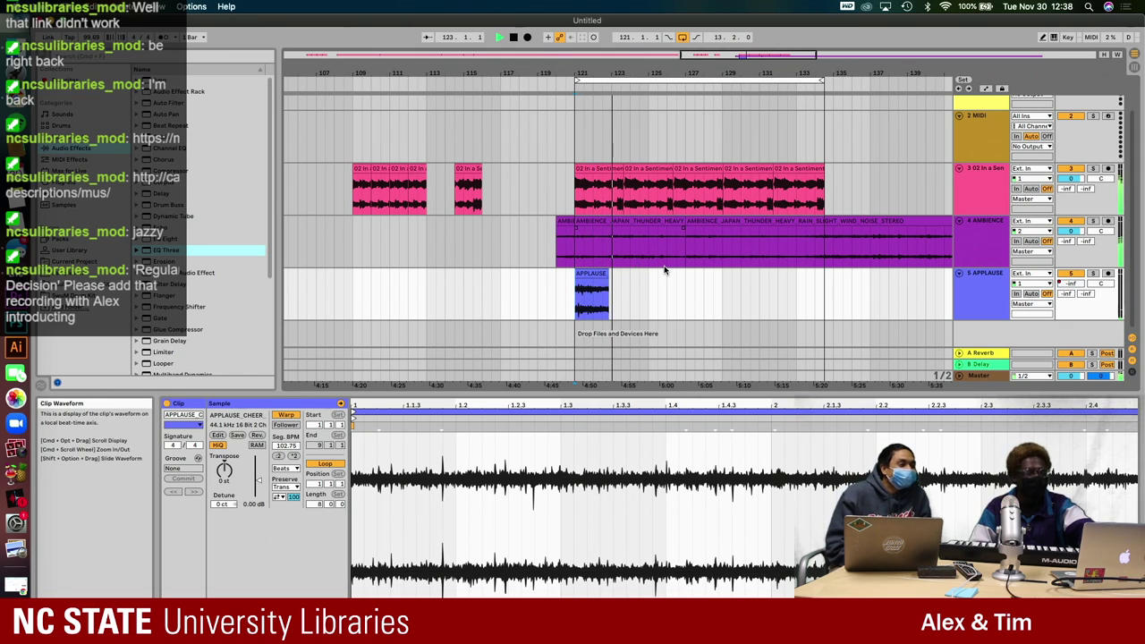
- Look through the browser's Sounds category and show the Drums category's kits
click(967, 312)
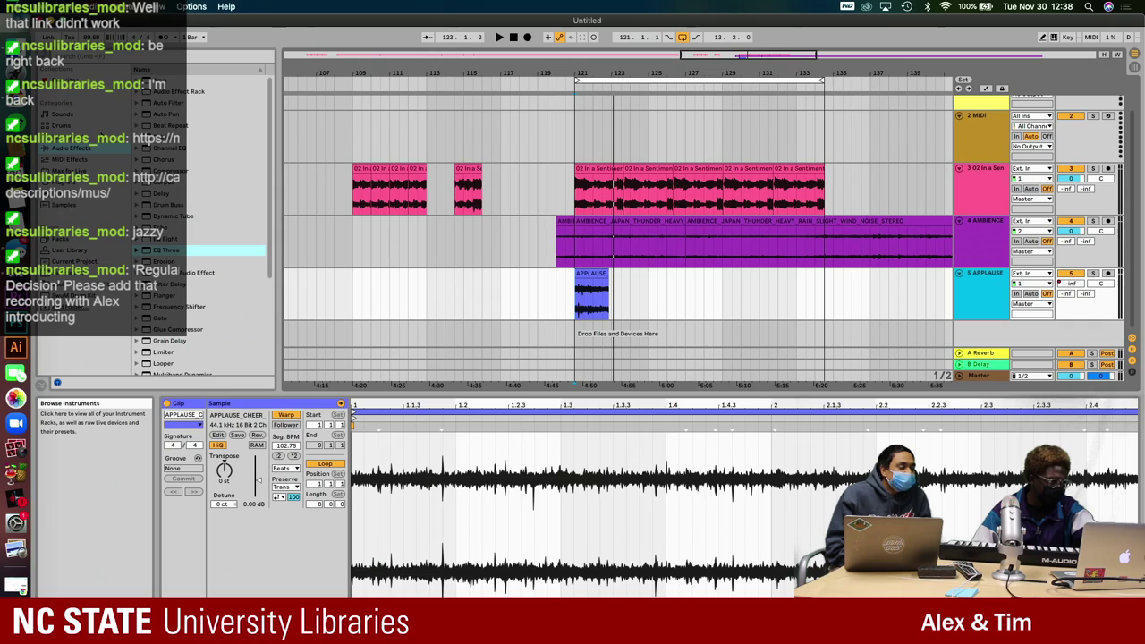
click(65, 115)
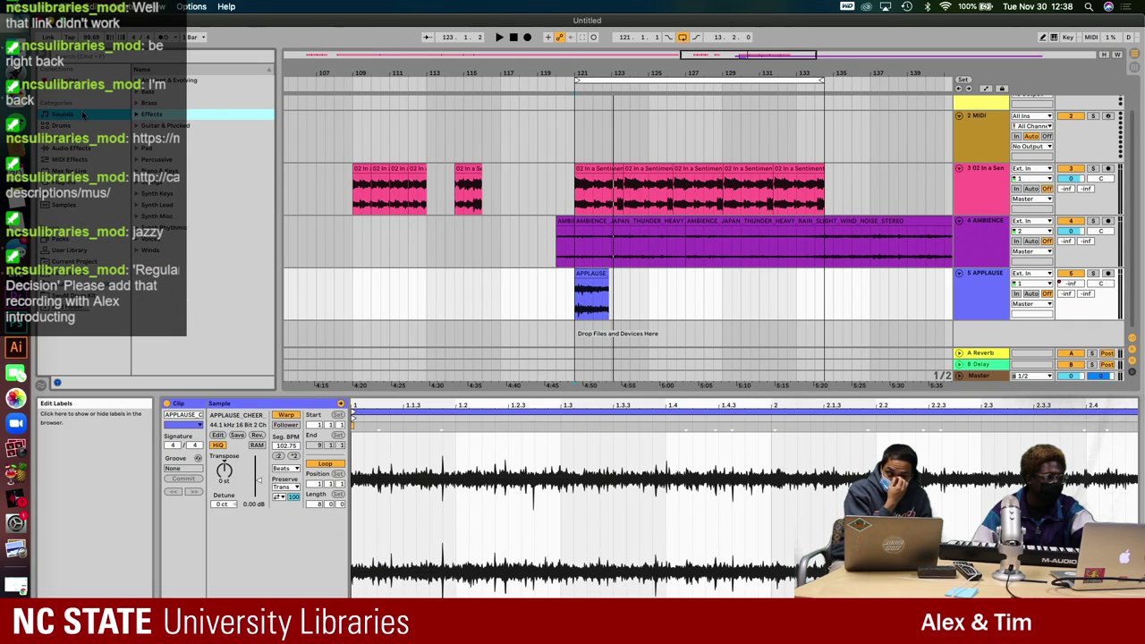
click(58, 126)
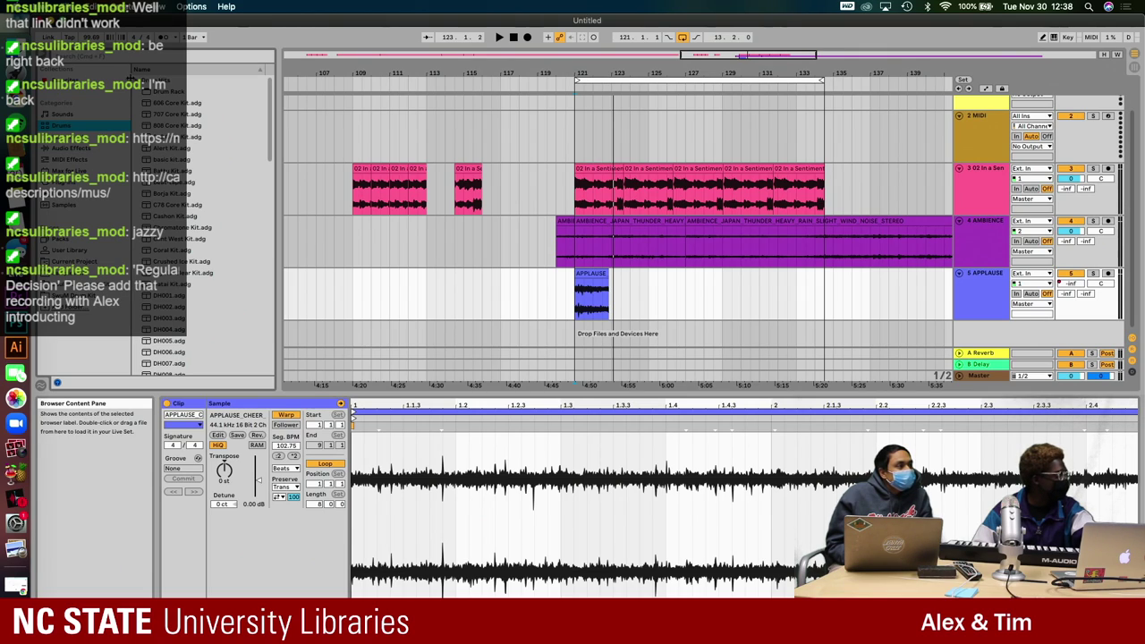
click(65, 126)
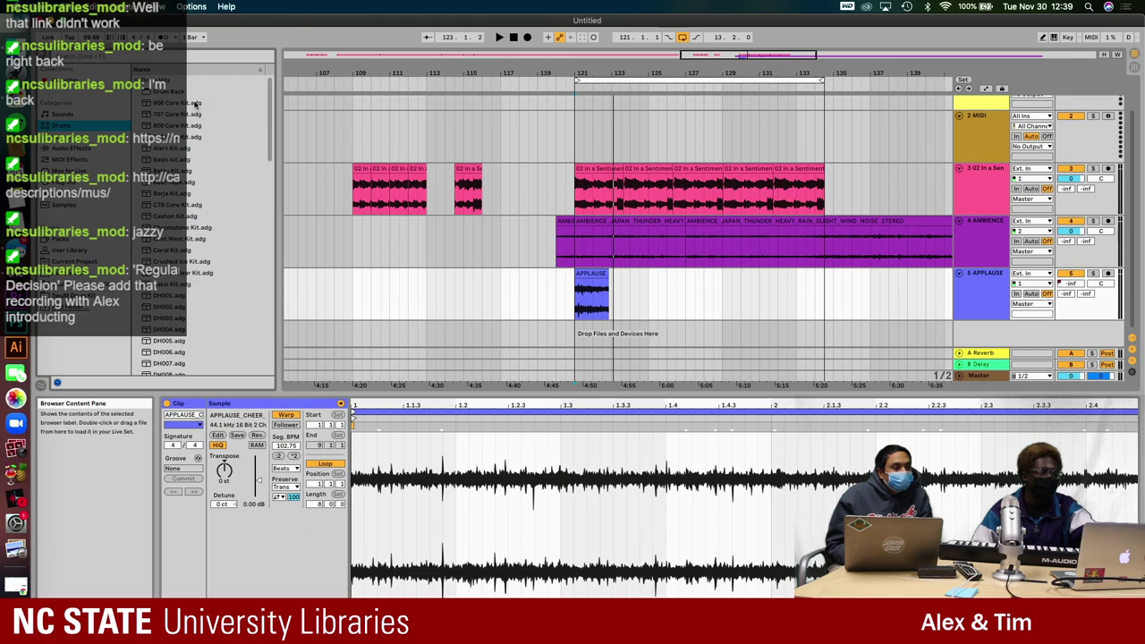
- Audition the drum kits from 606 Core Kit through Chromatone Kit, and briefly play the arrangement from bar 121
click(195, 103)
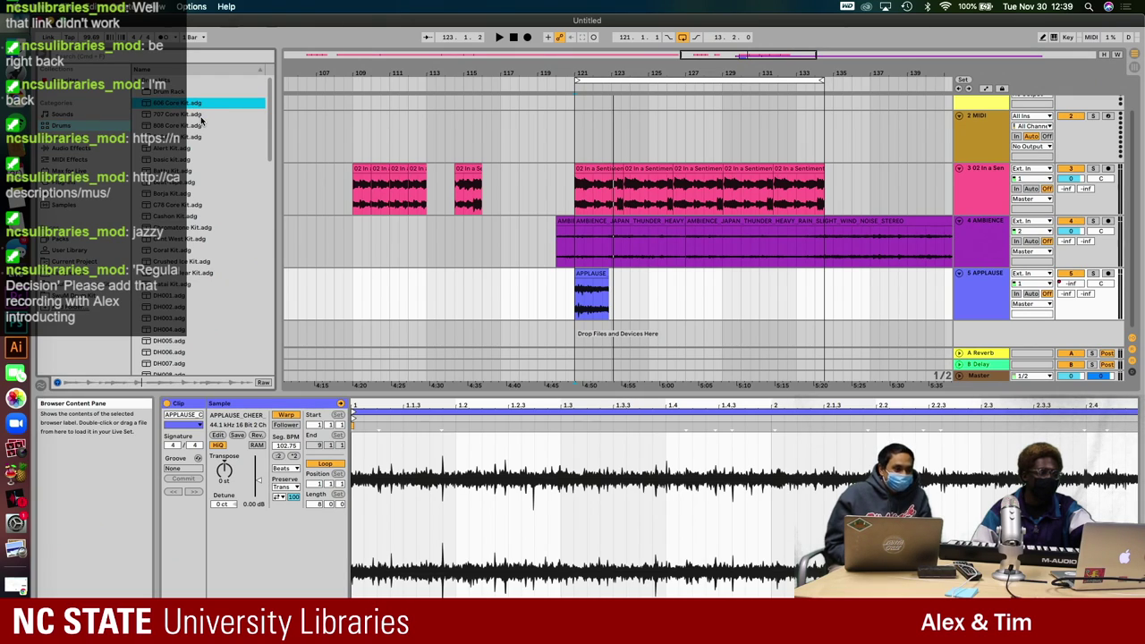
click(201, 117)
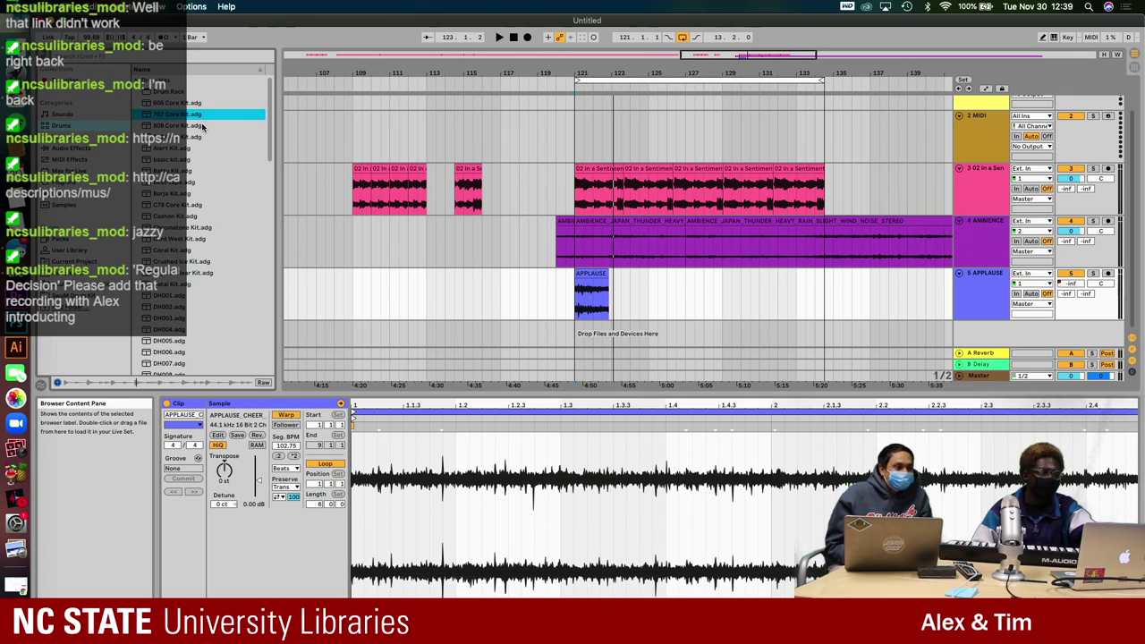
click(202, 126)
click(204, 137)
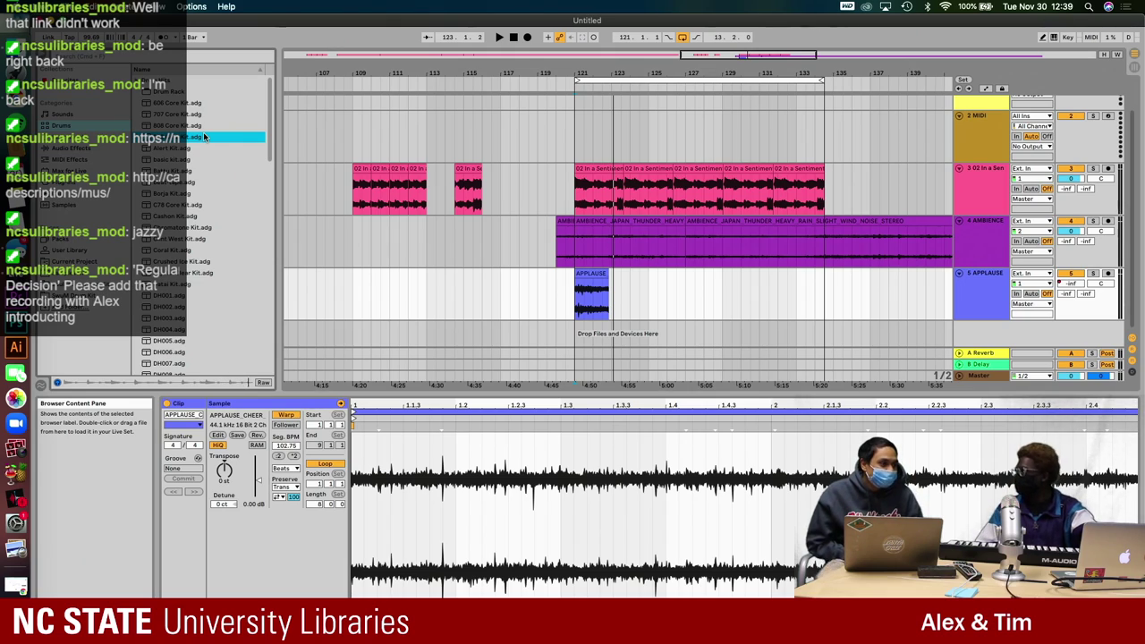
click(172, 170)
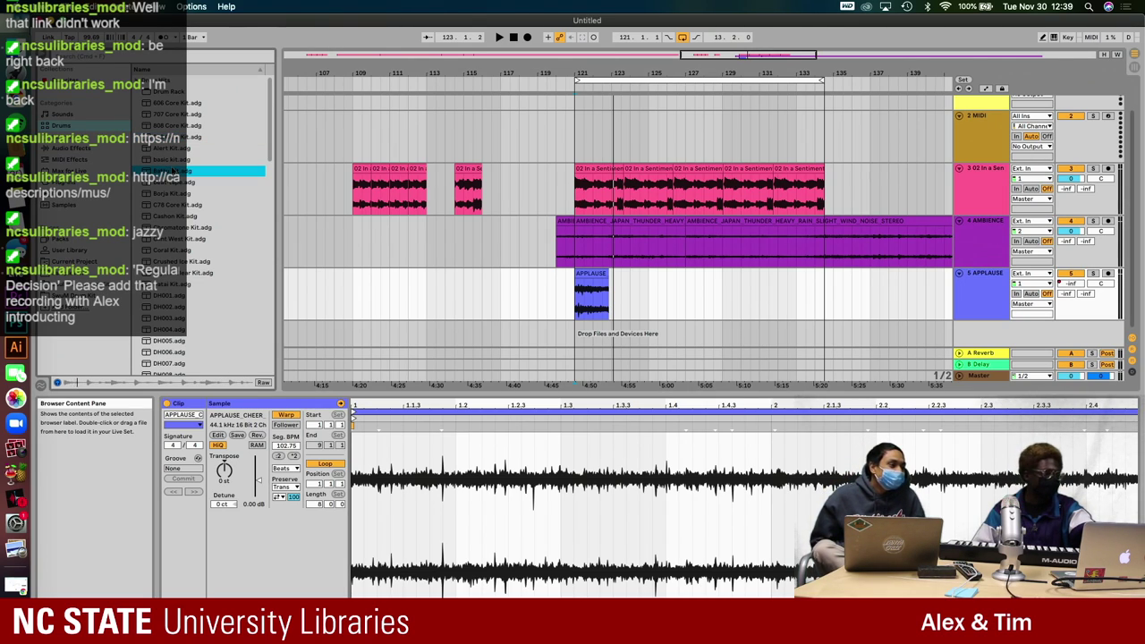
click(180, 161)
click(188, 194)
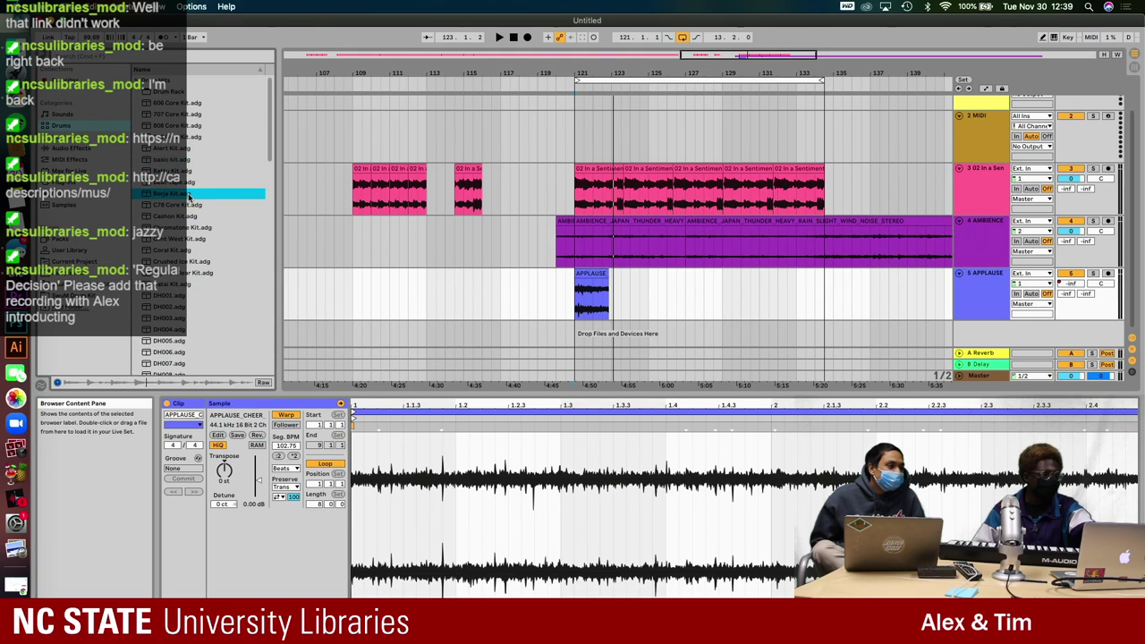
click(199, 217)
click(202, 228)
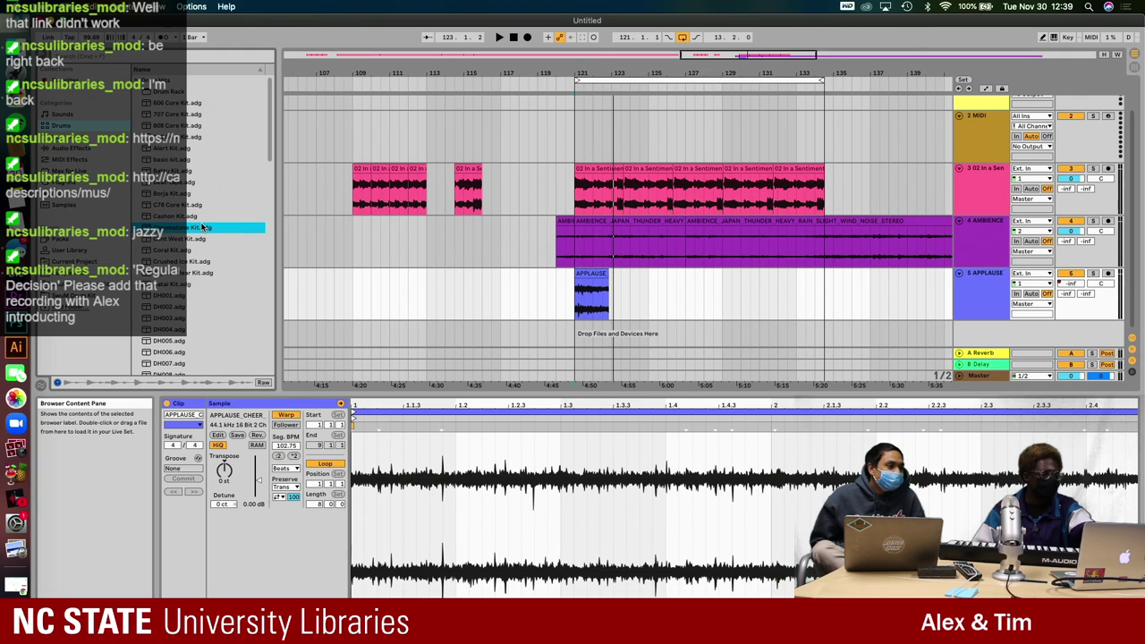
key(space)
key(space)
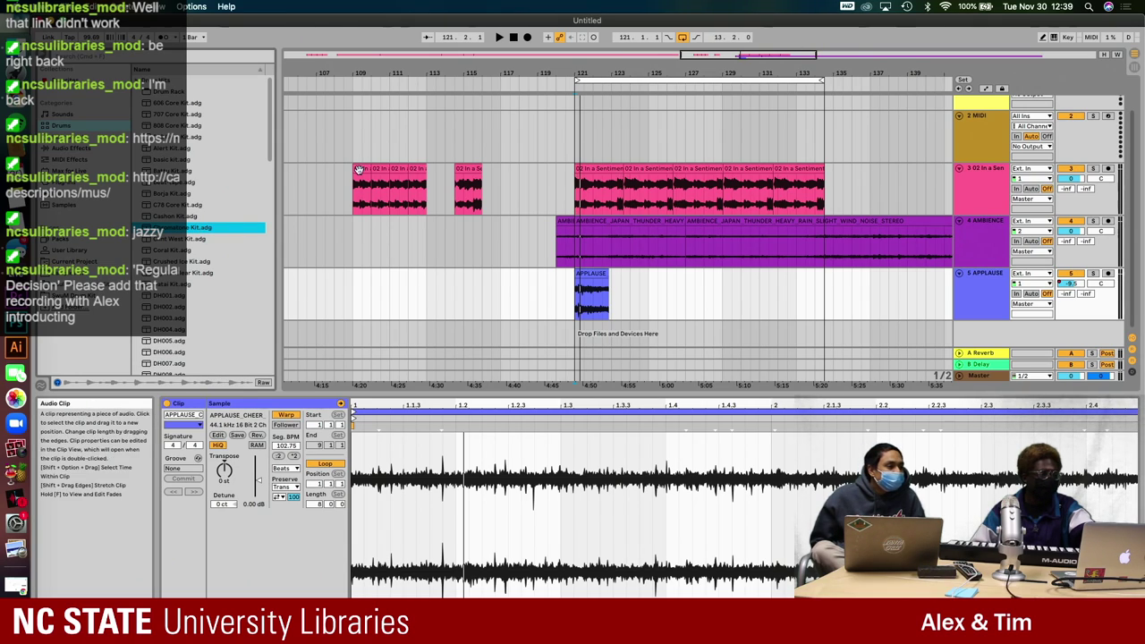
- Insert a new MIDI track below the APPLAUSE track
click(988, 309)
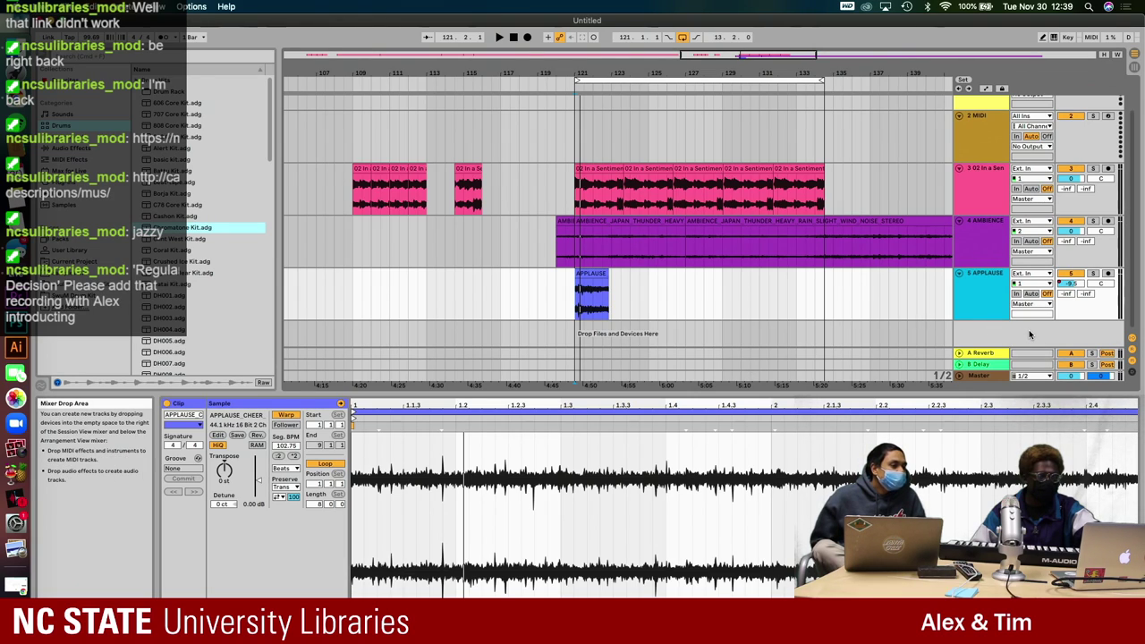
right_click(1029, 331)
click(1060, 346)
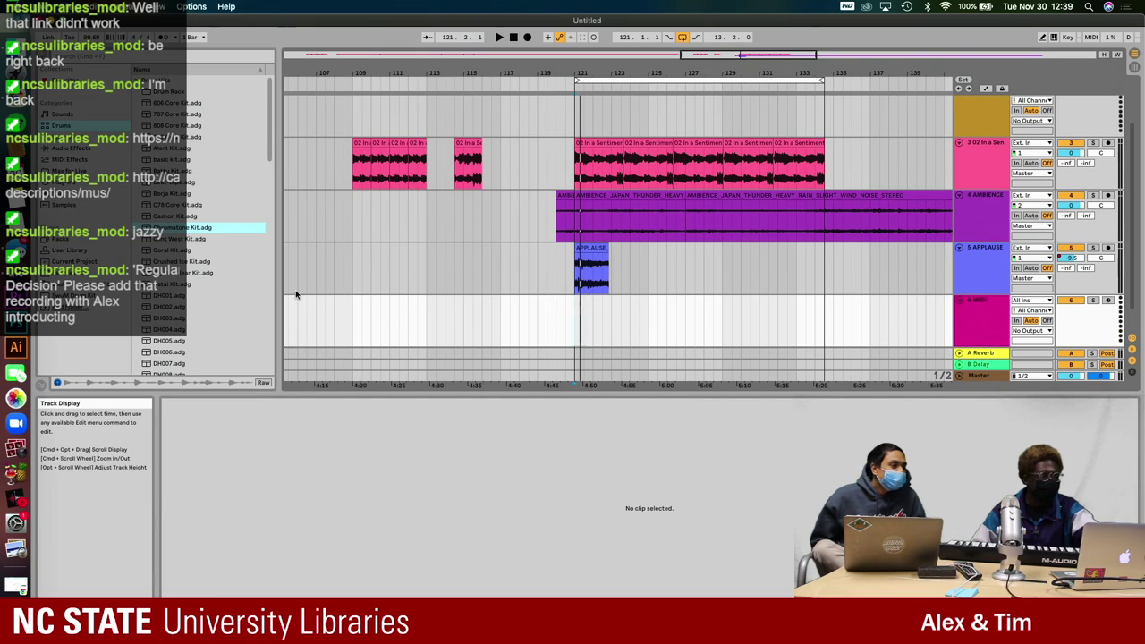
- Load Chromatone Kit.adg onto the new MIDI track
click(199, 229)
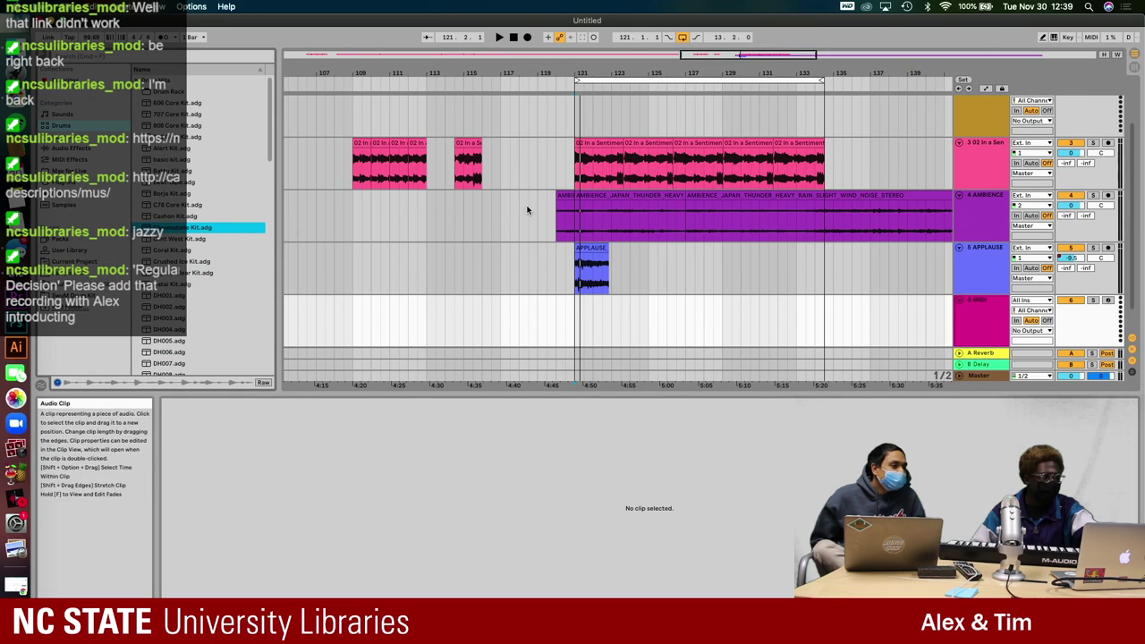
shift+click(198, 367)
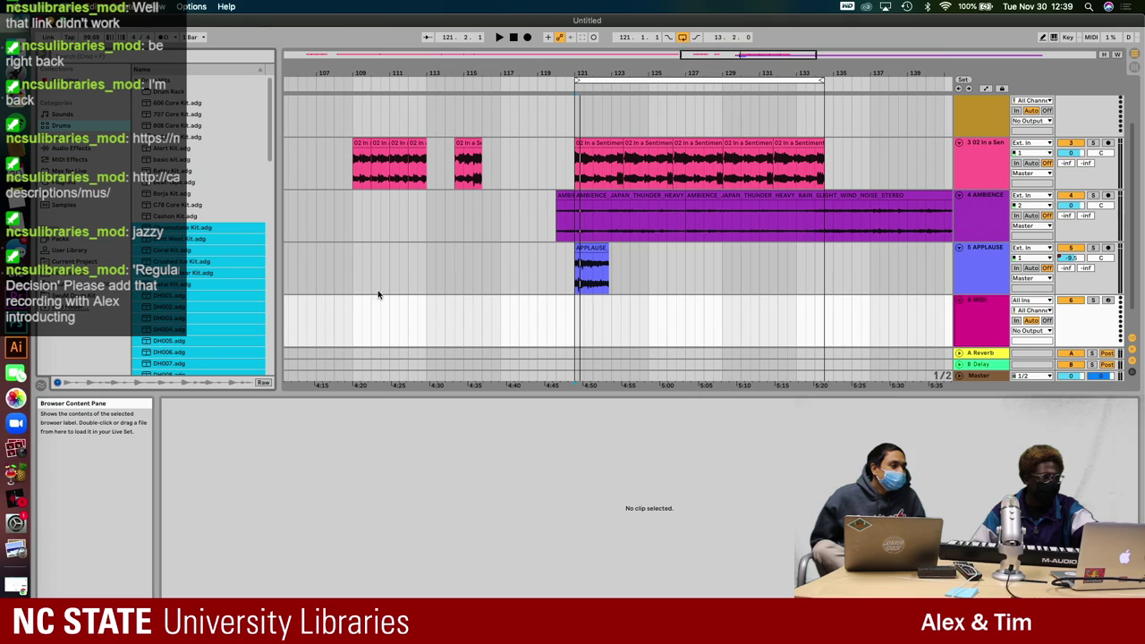
click(236, 206)
click(229, 227)
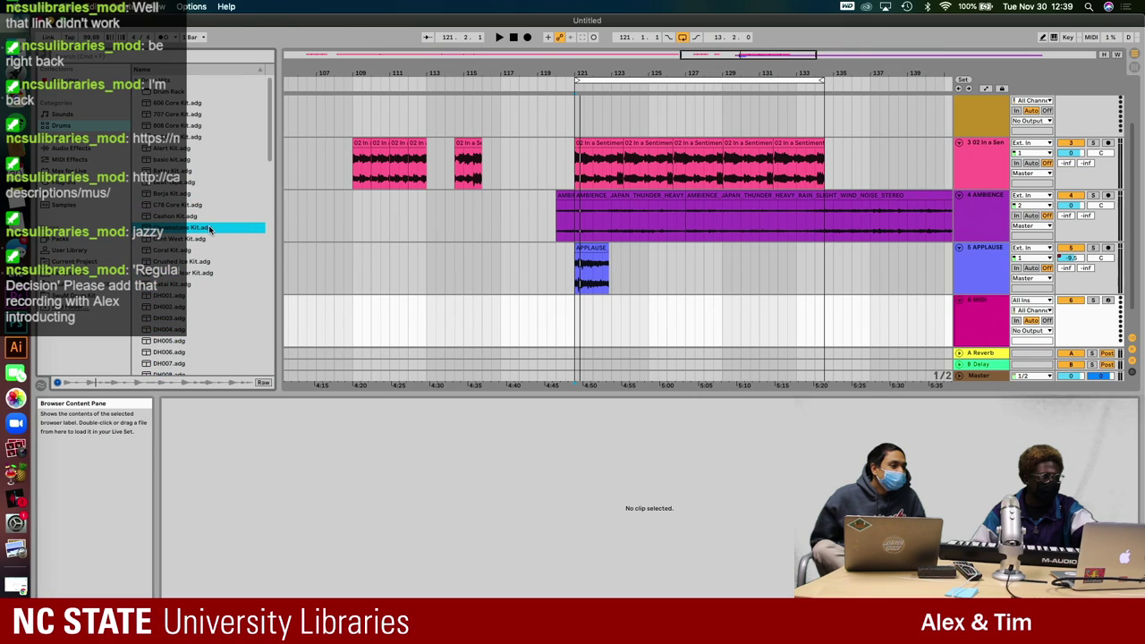
drag(362, 317, 430, 335)
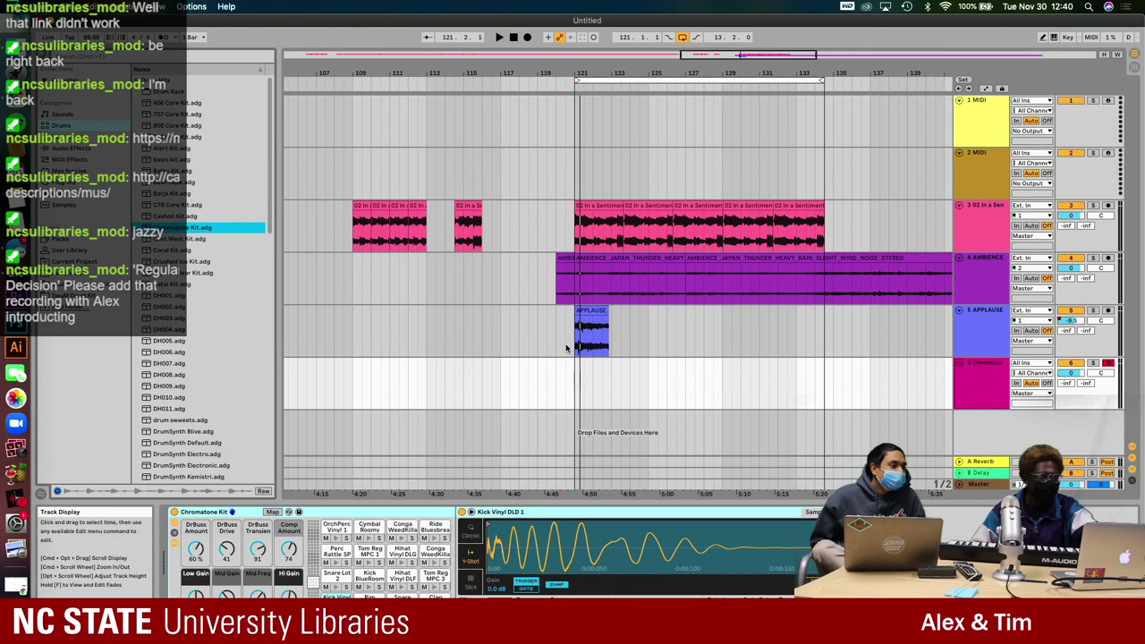
- Select the Chromatone Kit track, place its insertion point at bar 121 and play from there
click(1108, 363)
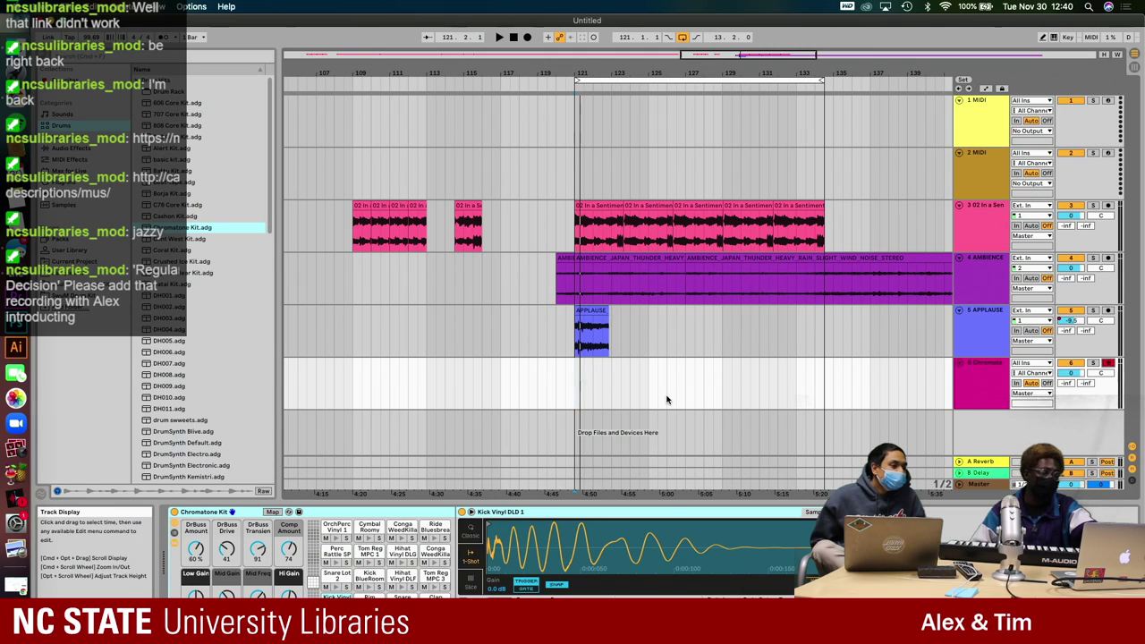
click(982, 383)
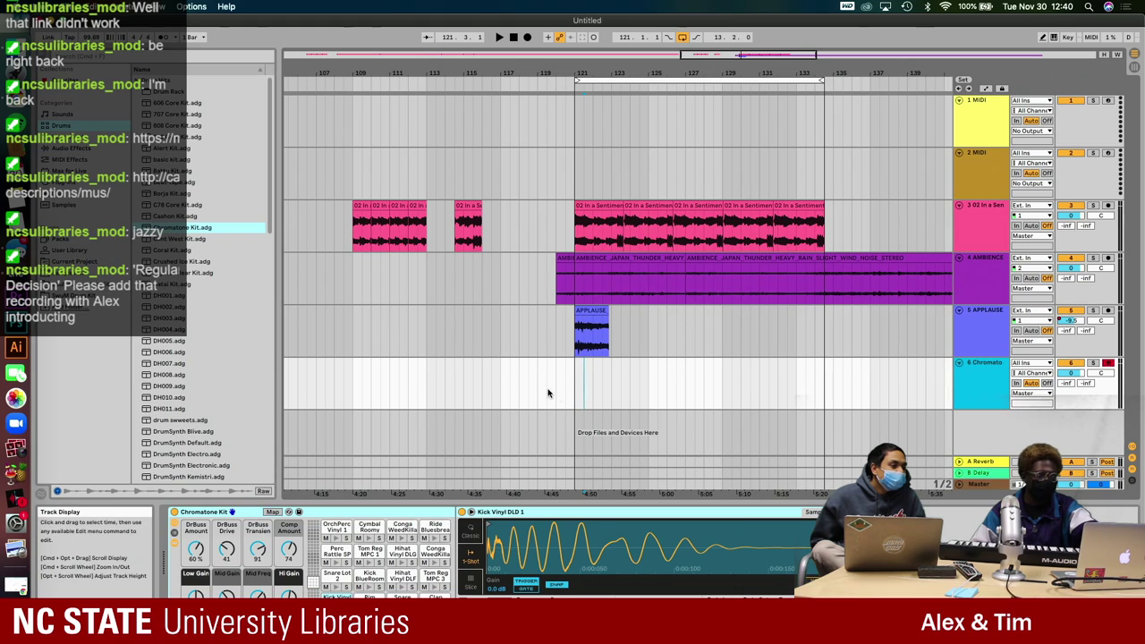
click(575, 396)
key(space)
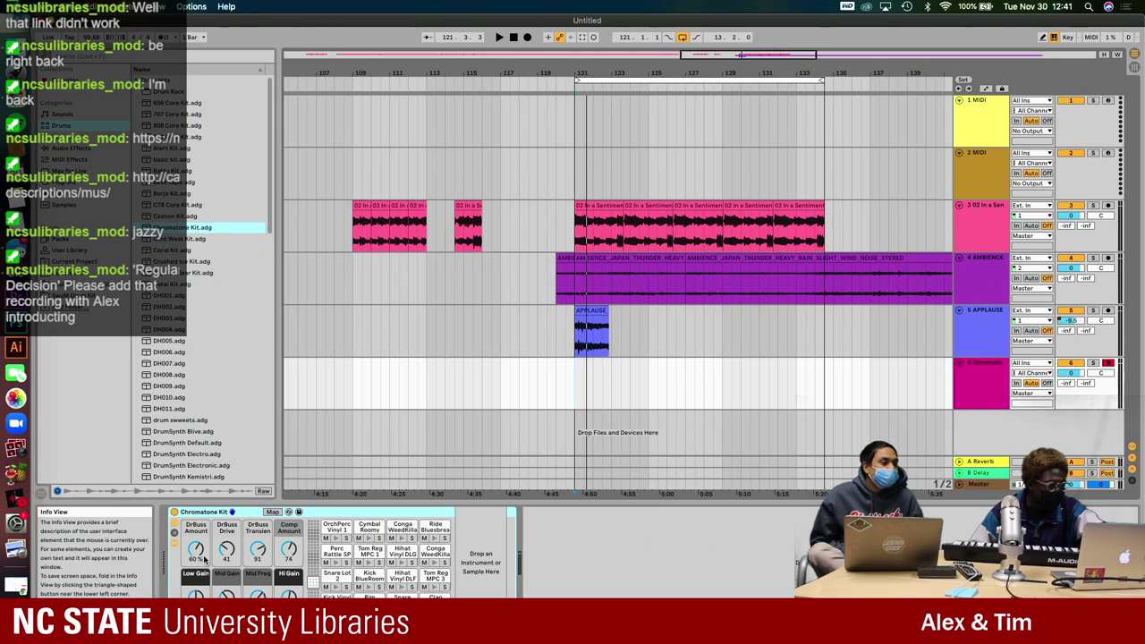
- Examine the Chromatone Kit's pad banks and inspect the samples on its OrchPerc Vinyl 1, Clap and Perc Rattle SP pads
click(313, 577)
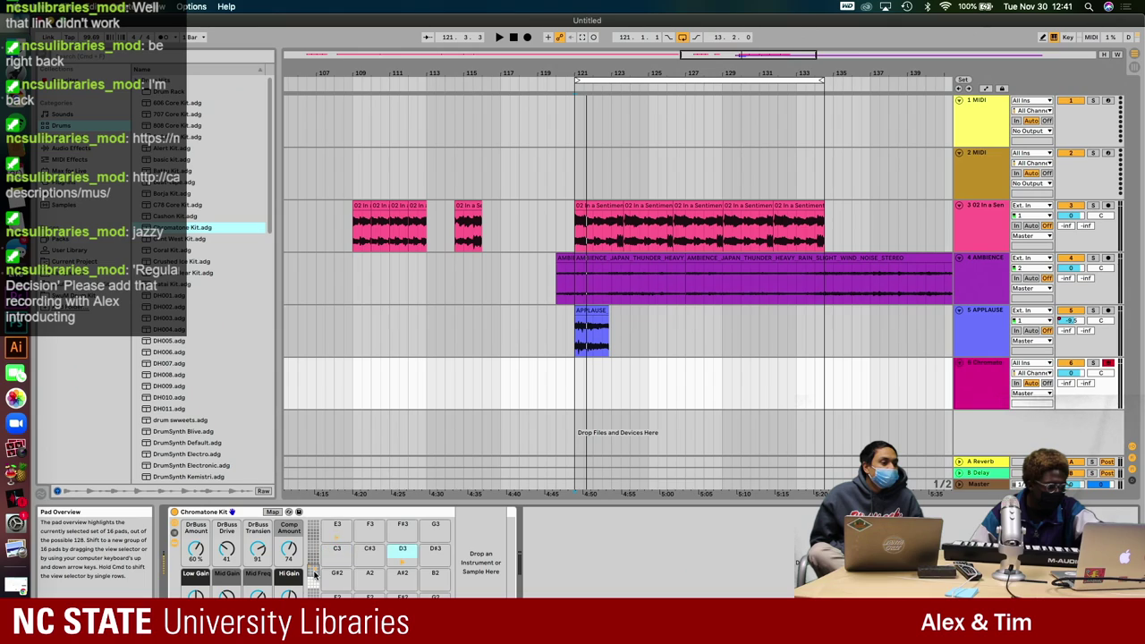
click(313, 579)
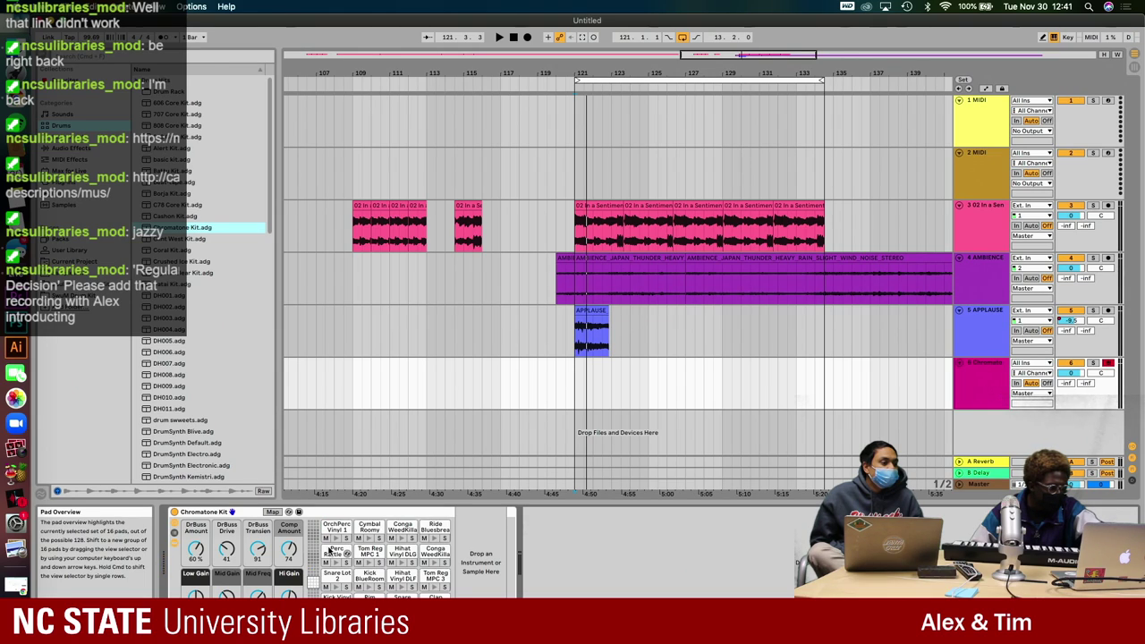
click(336, 528)
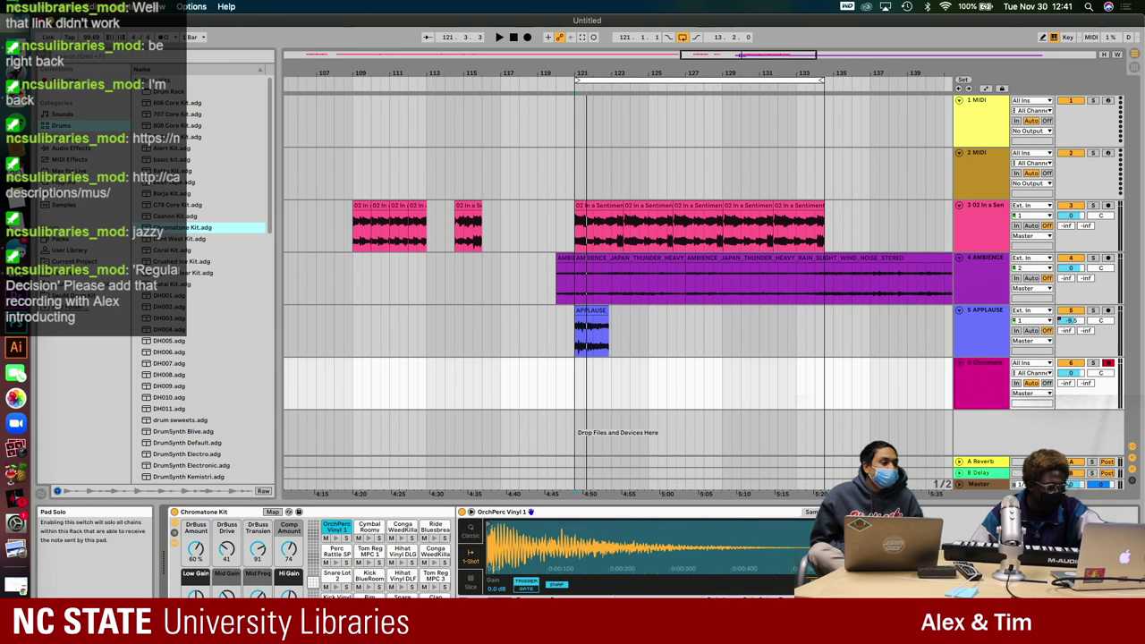
click(435, 596)
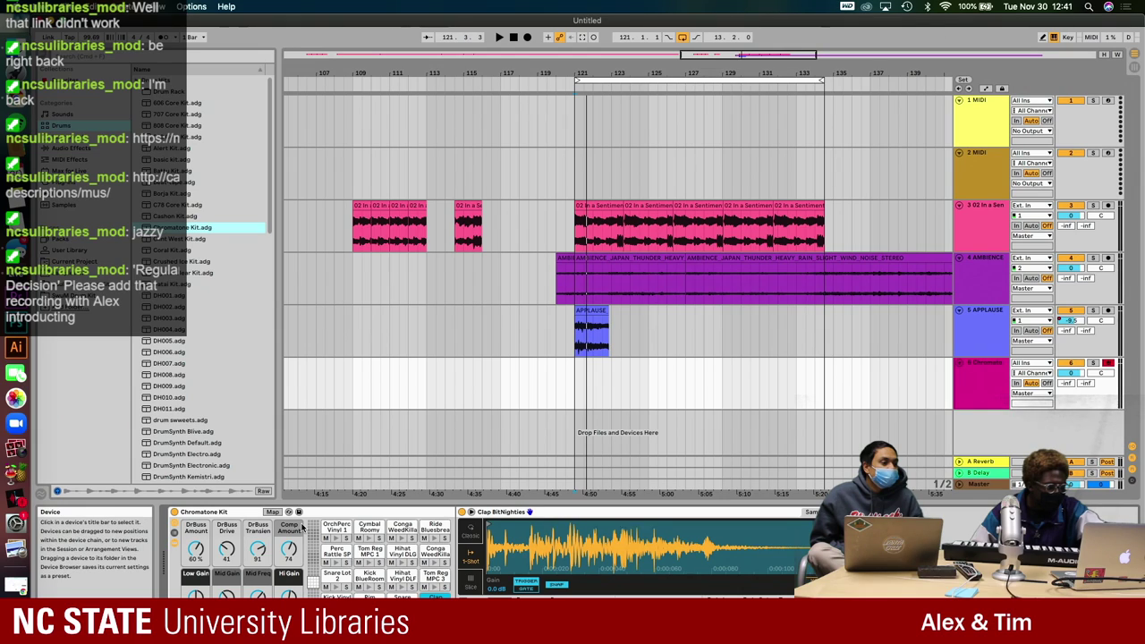
click(337, 527)
click(339, 552)
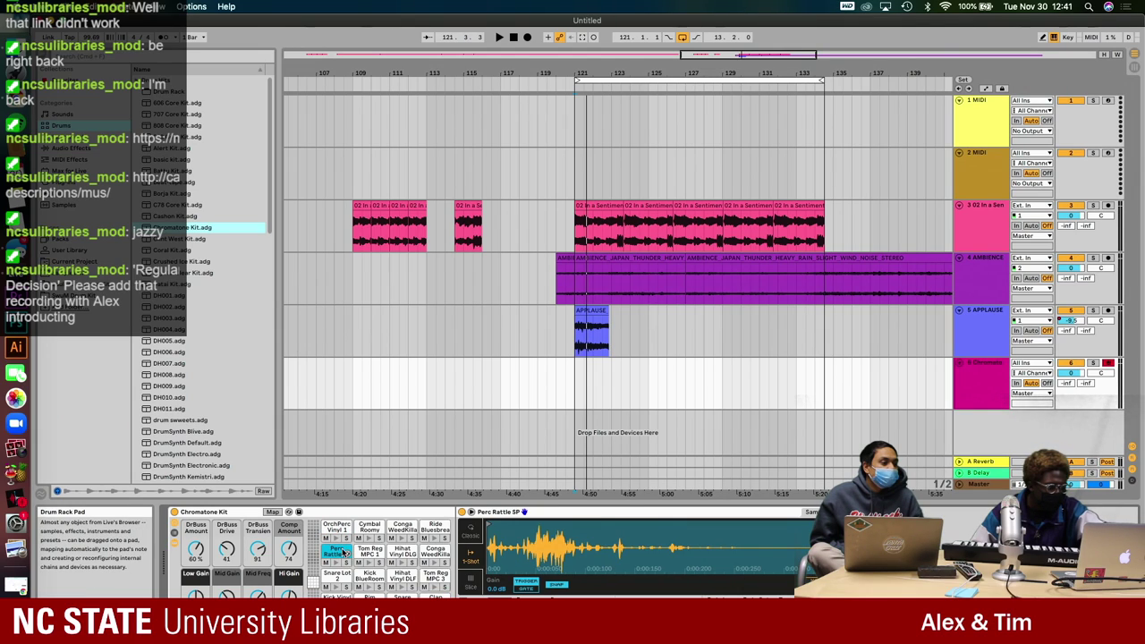
scroll(338, 554, up, 4)
click(337, 527)
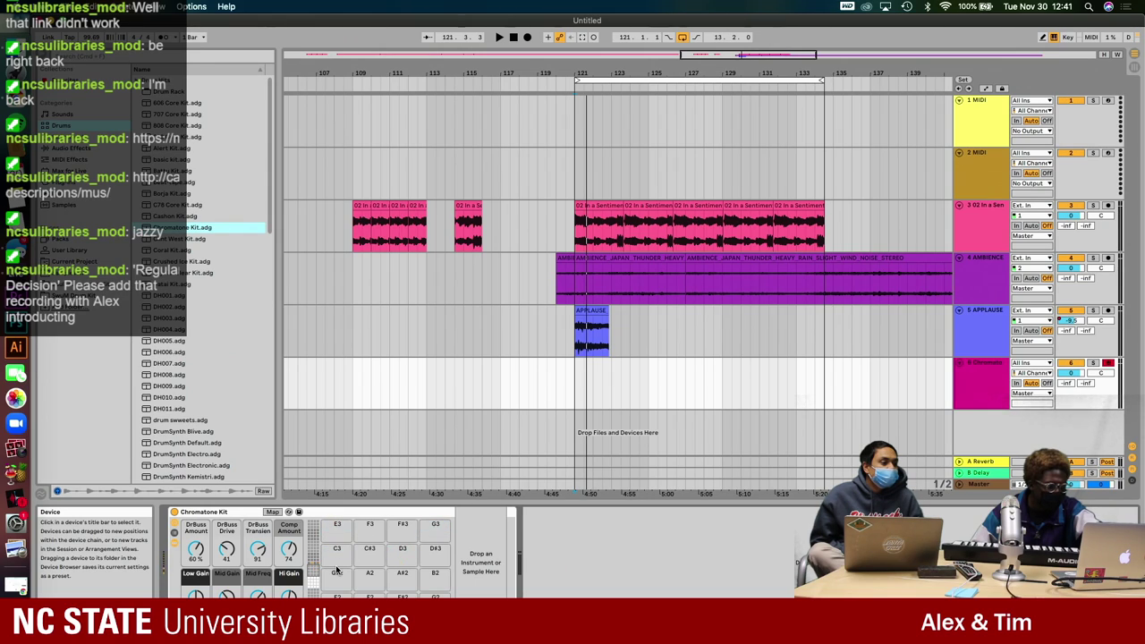
click(309, 569)
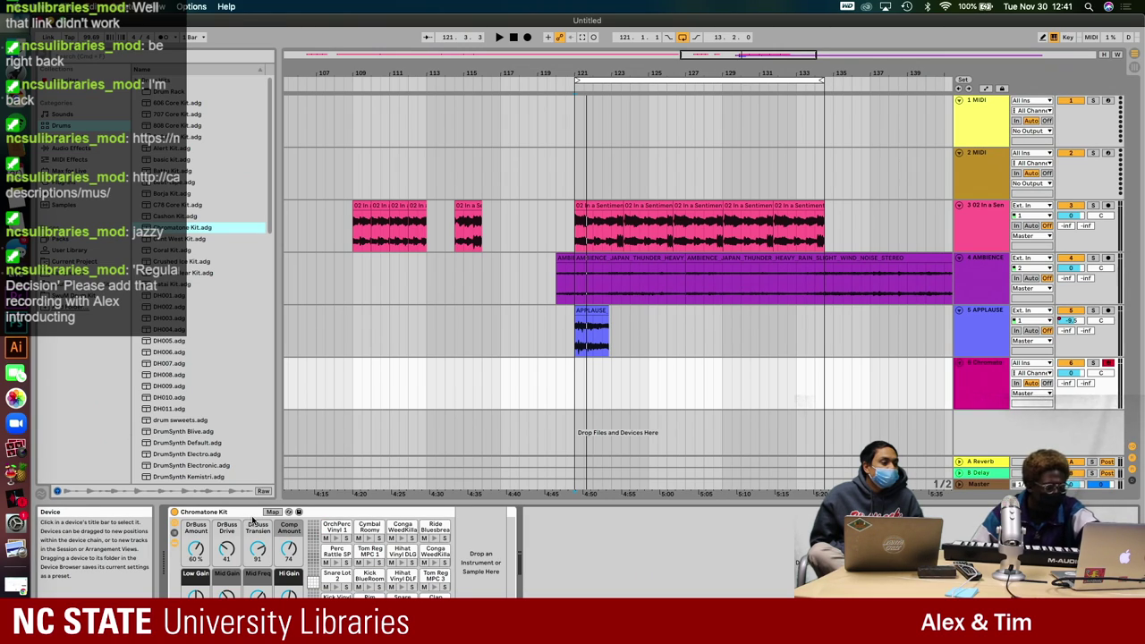
click(254, 516)
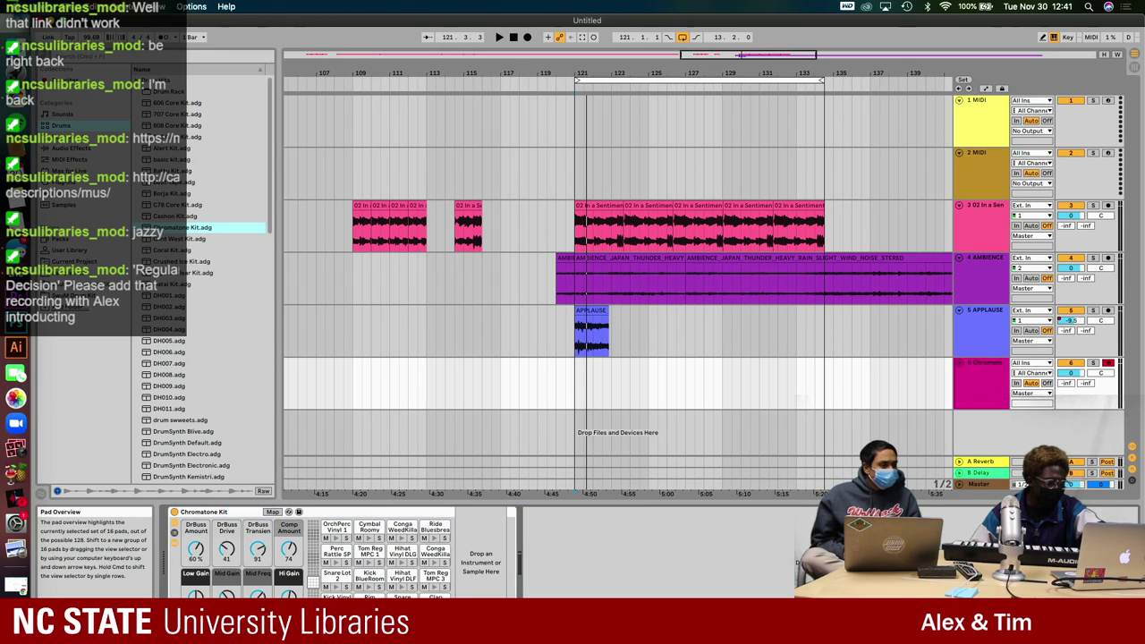
- Check another pad bank of the Chromatone Kit and return to the bank containing OrchPerc Vinyl 1
click(313, 575)
key(g)
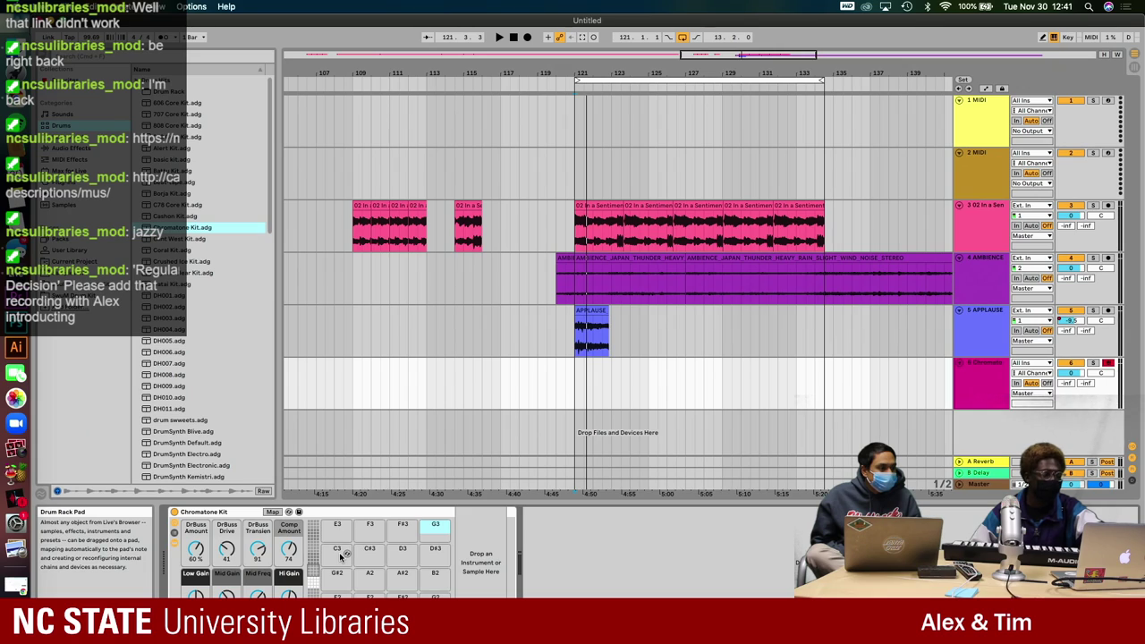
click(317, 583)
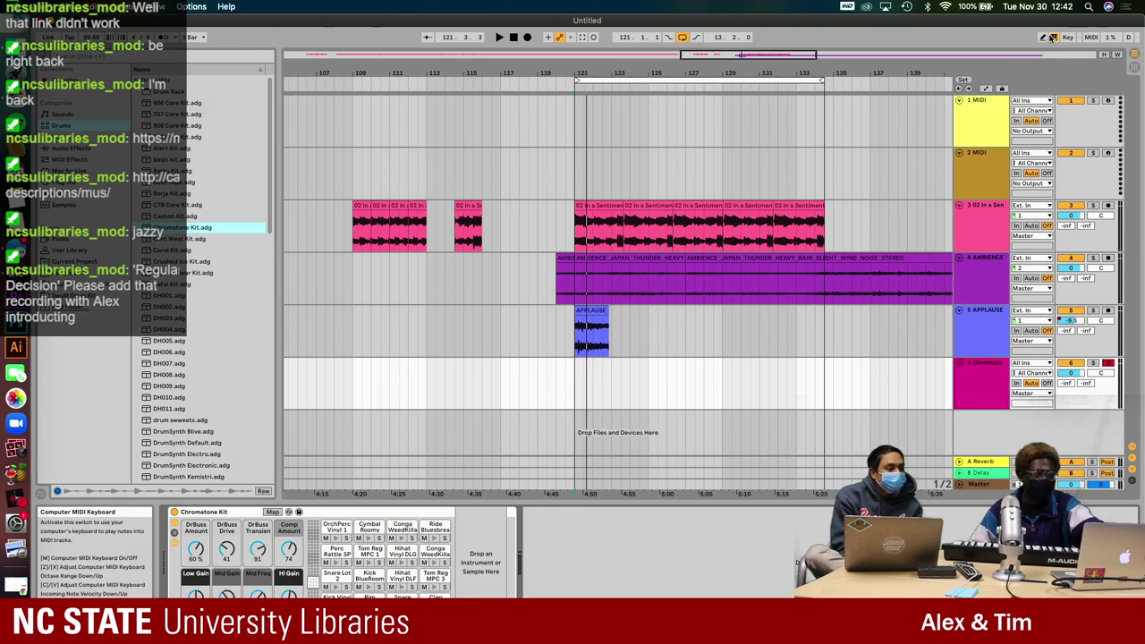
- Audition the Chromatone Kit's drum sounds with the computer MIDI keyboard, including Snare Vinyl DLB 2, Tom Reg MPC 3, Snare Lot 2 and Hihat Vinyl DLF Closed 1
key(a)
key(s)
key(d)
key(d)
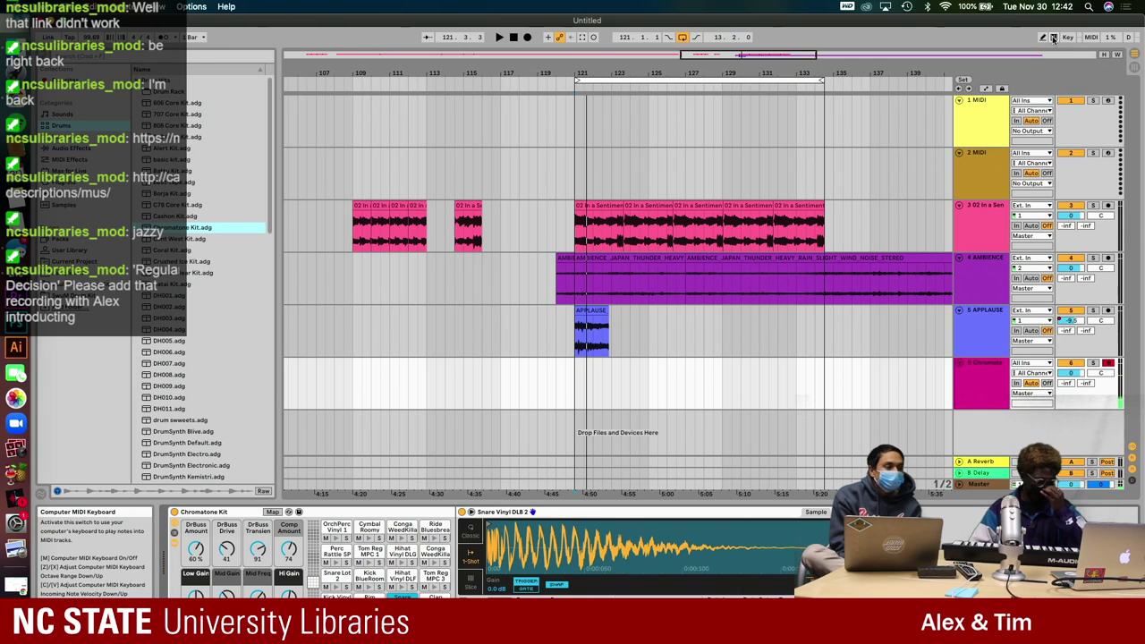
key(g)
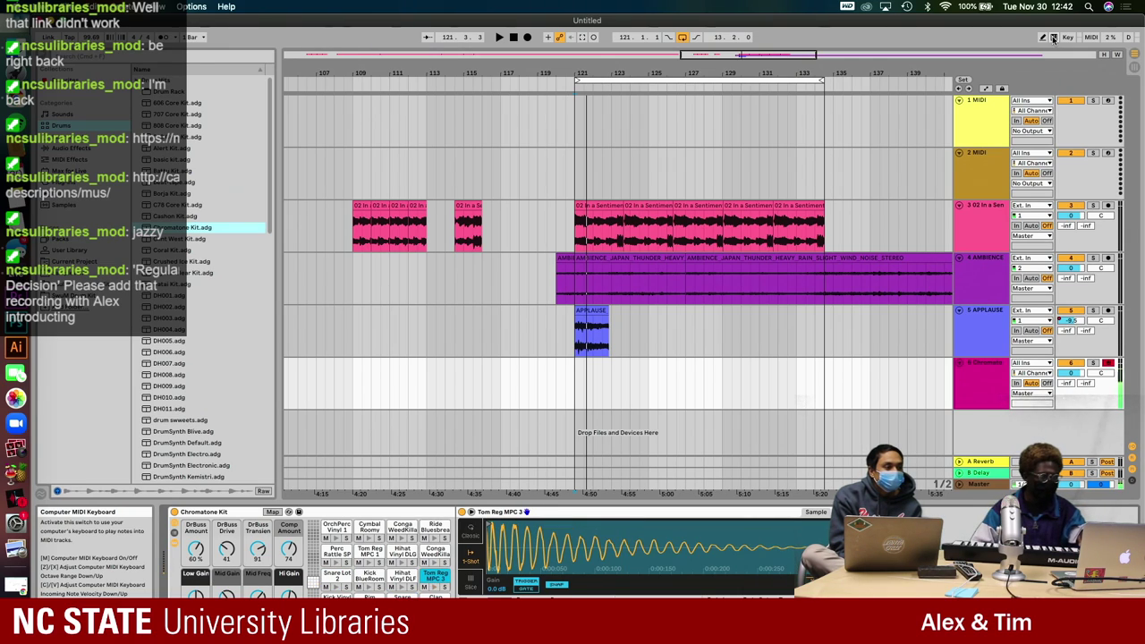
key(t)
key(g)
key(t)
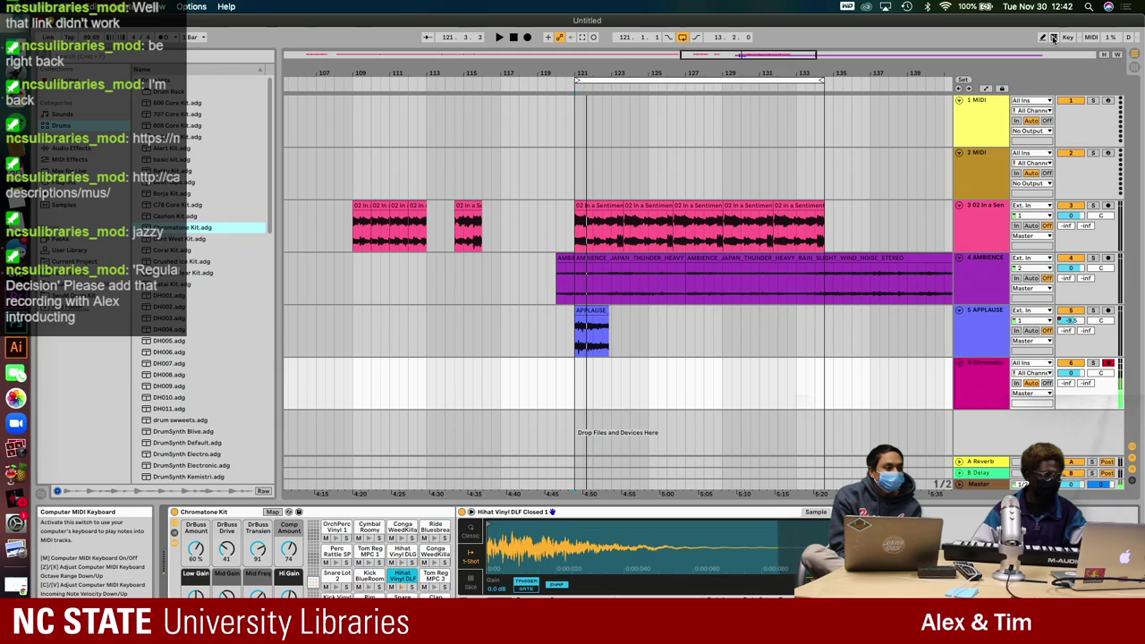
key(d)
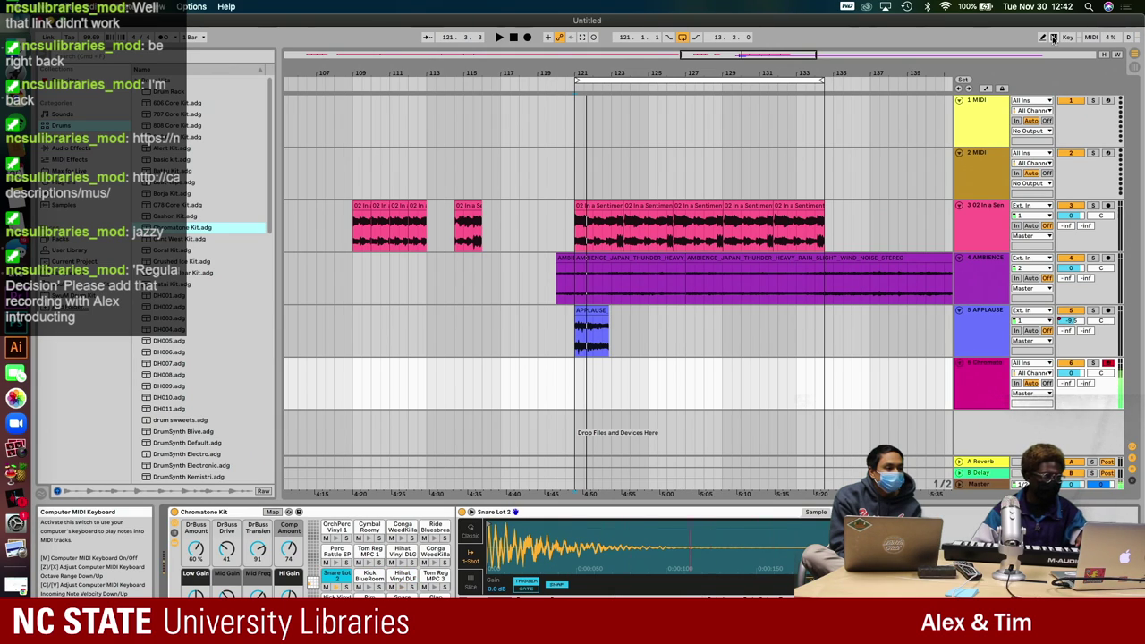
key(a)
key(g)
key(t)
key(t)
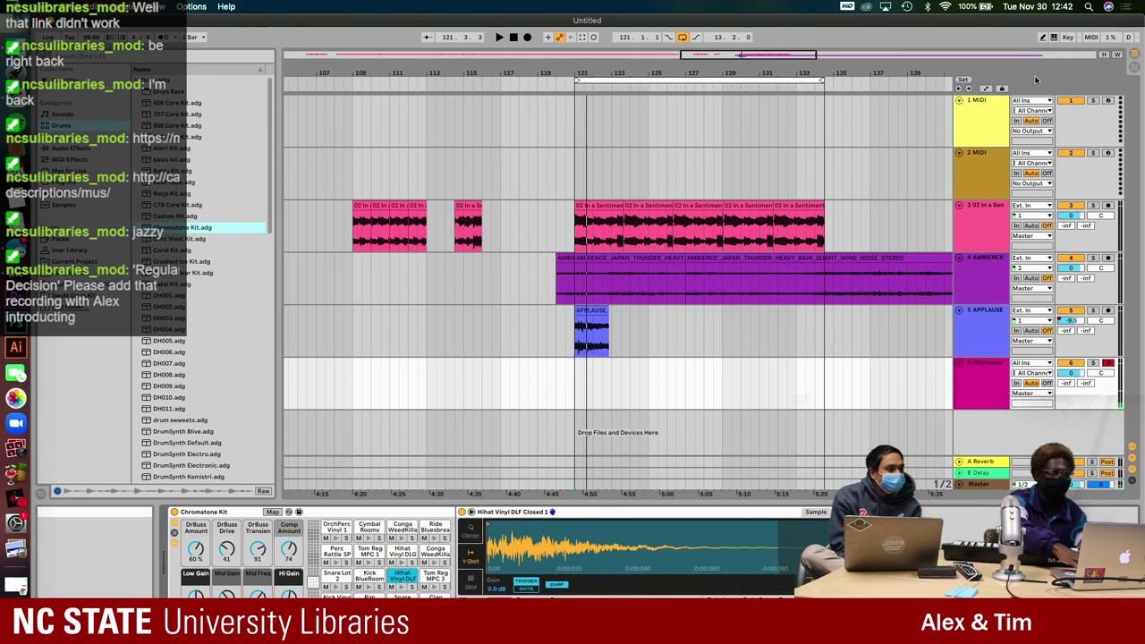
key(t)
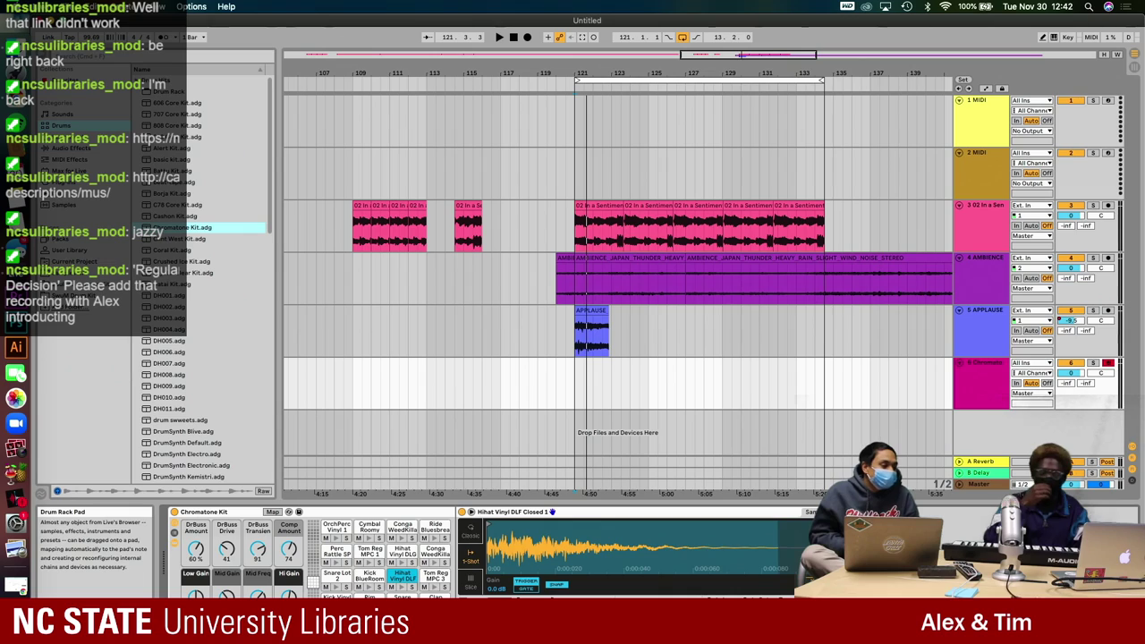
- Play the looped arrangement section from bar 121 to hear the sample with the ambience and applause
key(space)
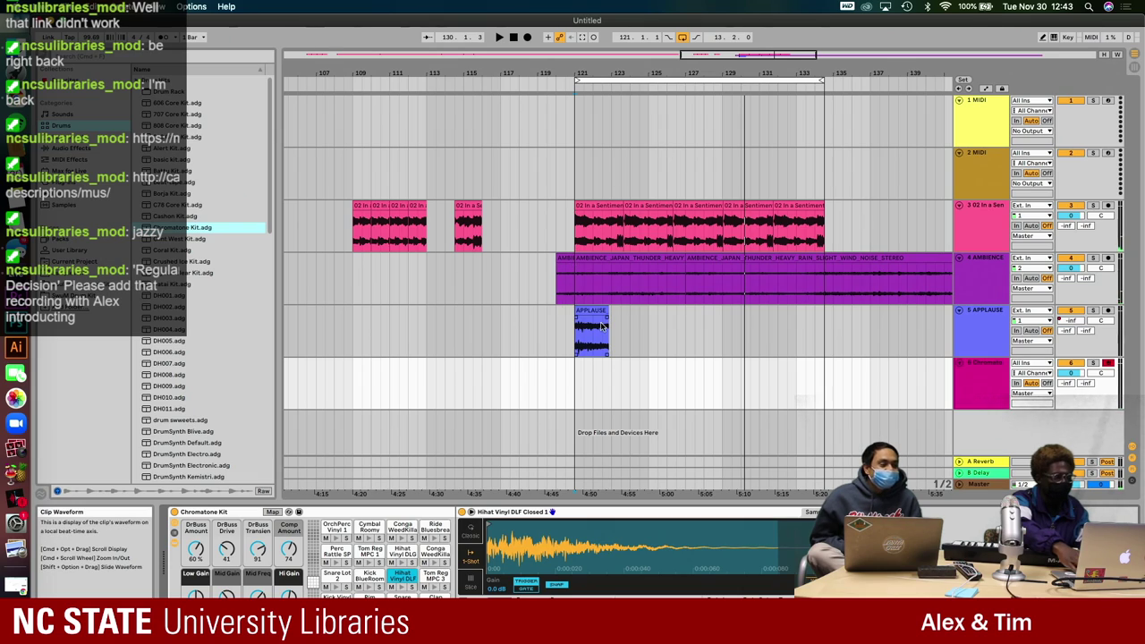
key(space)
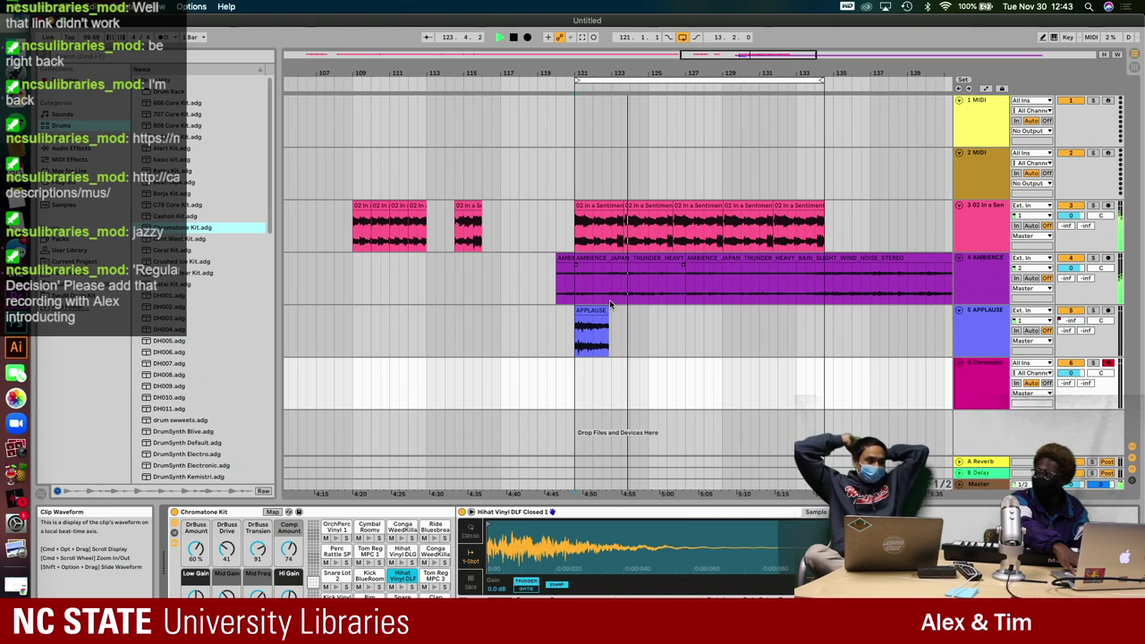
key(space)
- Place the insertion point at bar 121 on the In a Sentimental Mood track and rehearse the drum part over playback
key(plus)
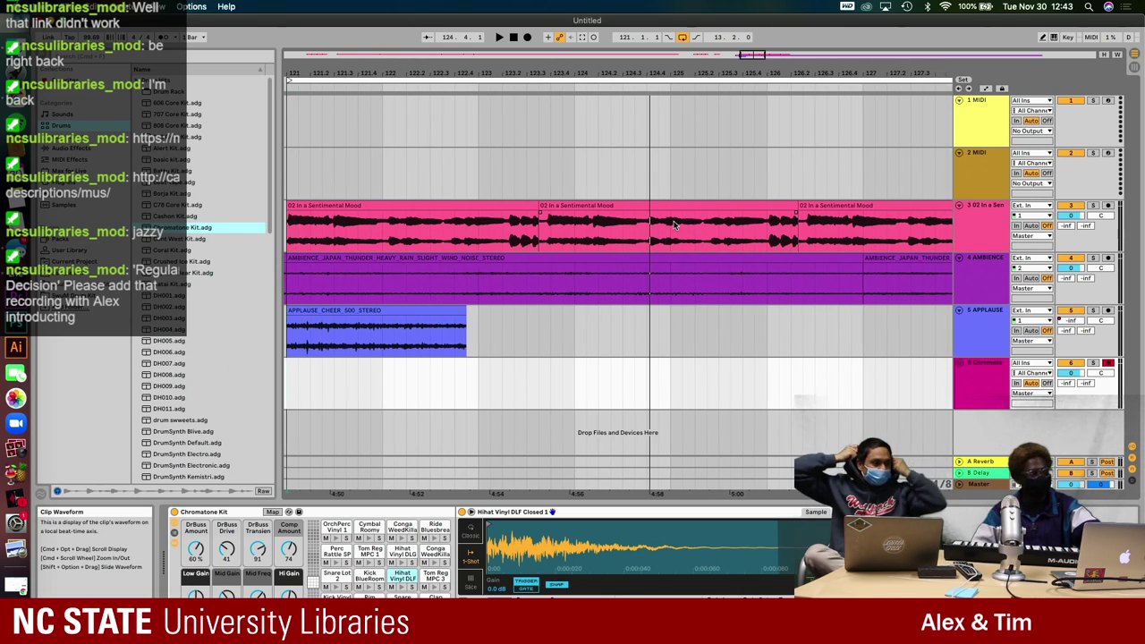
scroll(393, 223, left, 4)
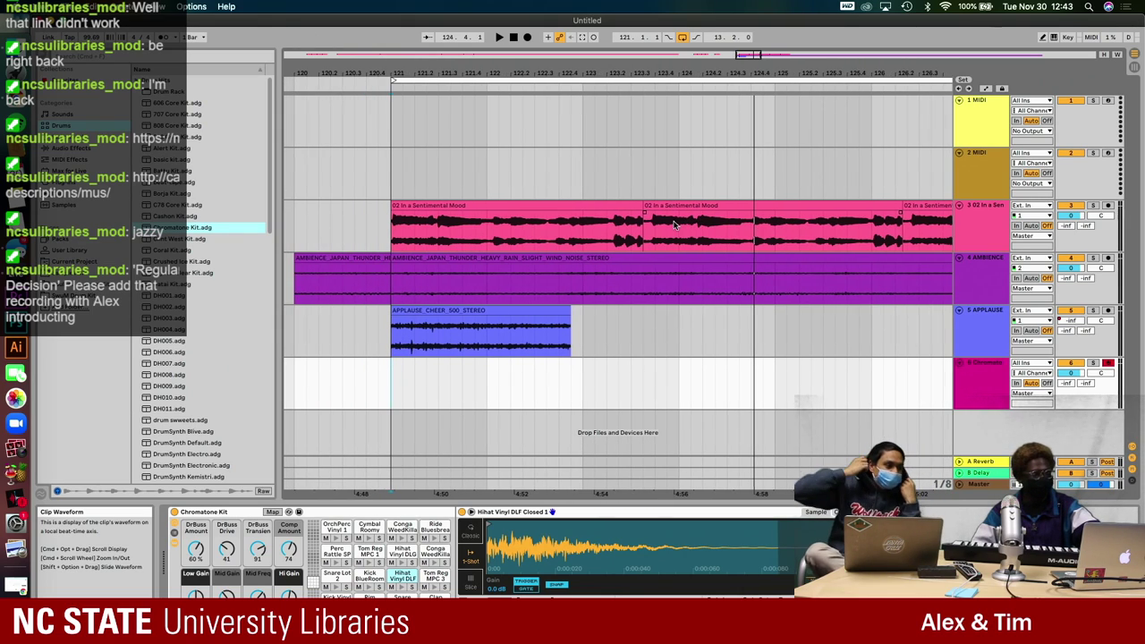
click(391, 228)
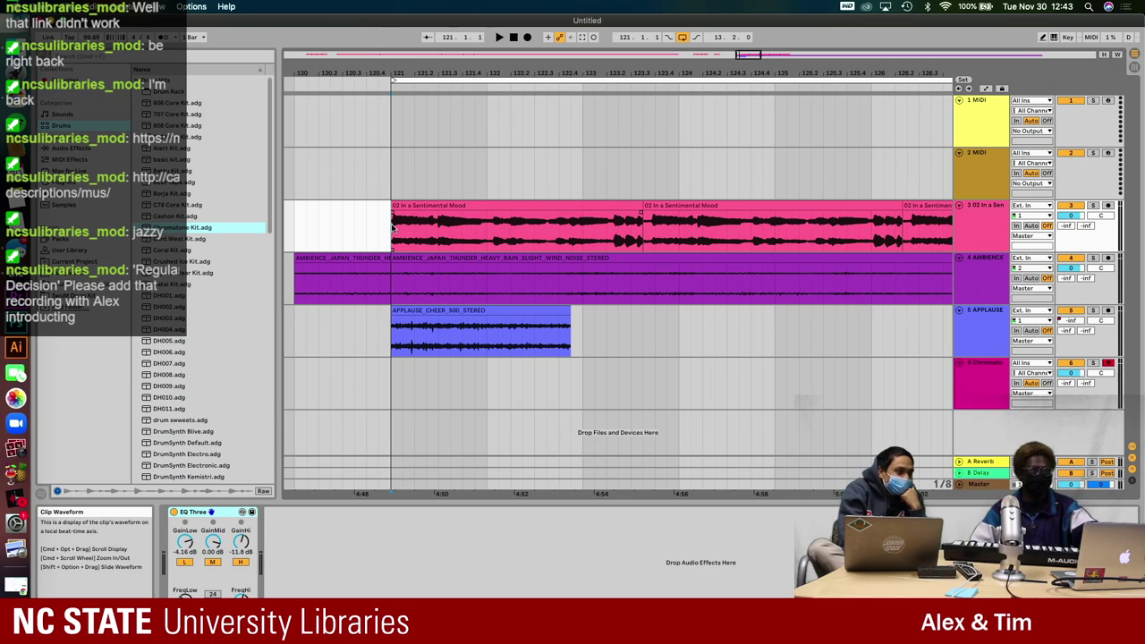
scroll(401, 223, left, 1)
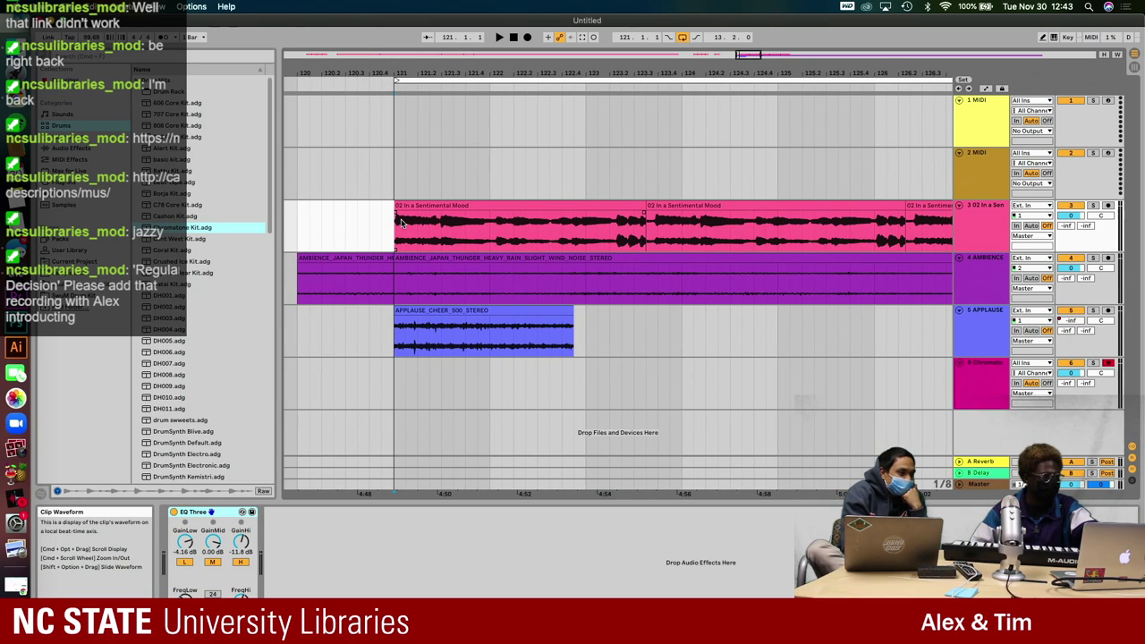
scroll(401, 222, down, 3)
key(space)
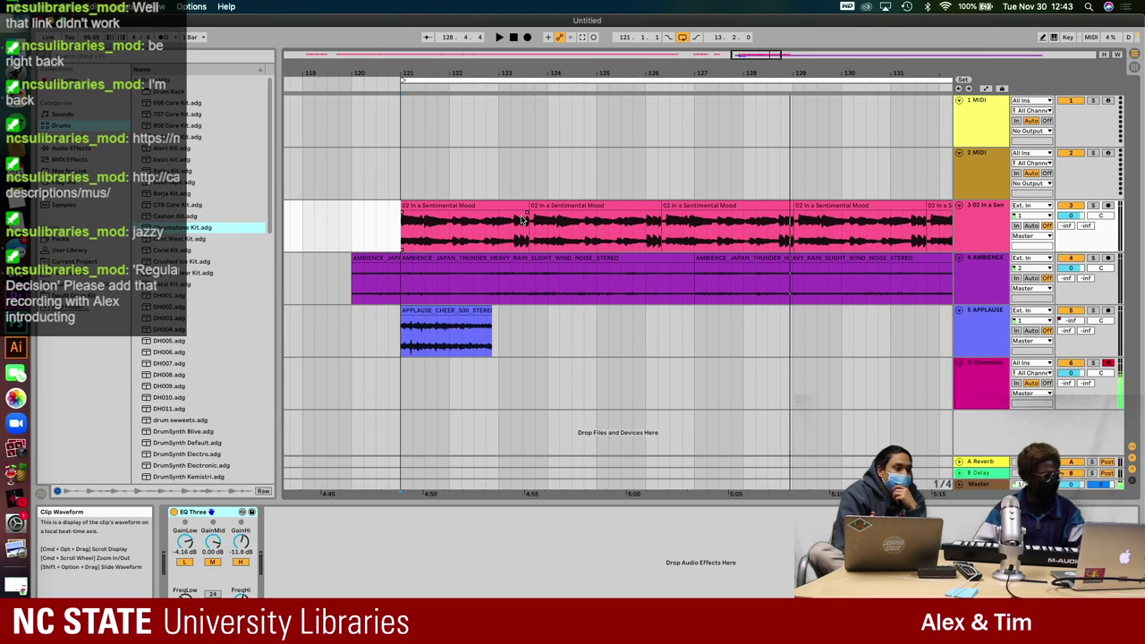
key(space)
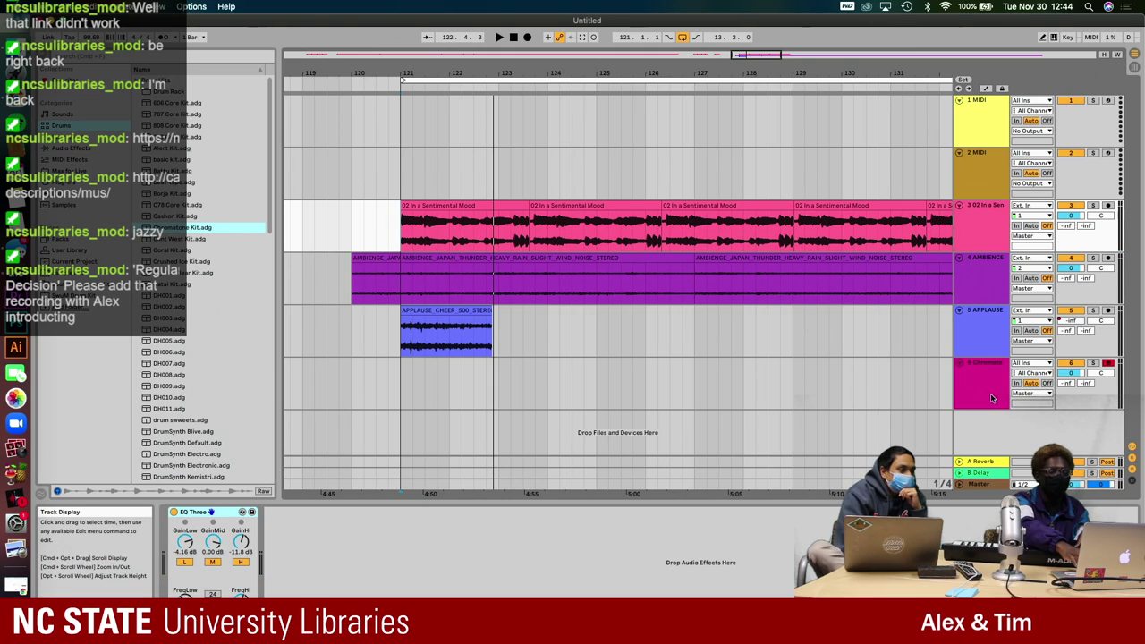
- Record a Hihat Vinyl DLF Closed 1 pattern on the Chromatone Kit track from bar 121 to about bar 134
click(1108, 364)
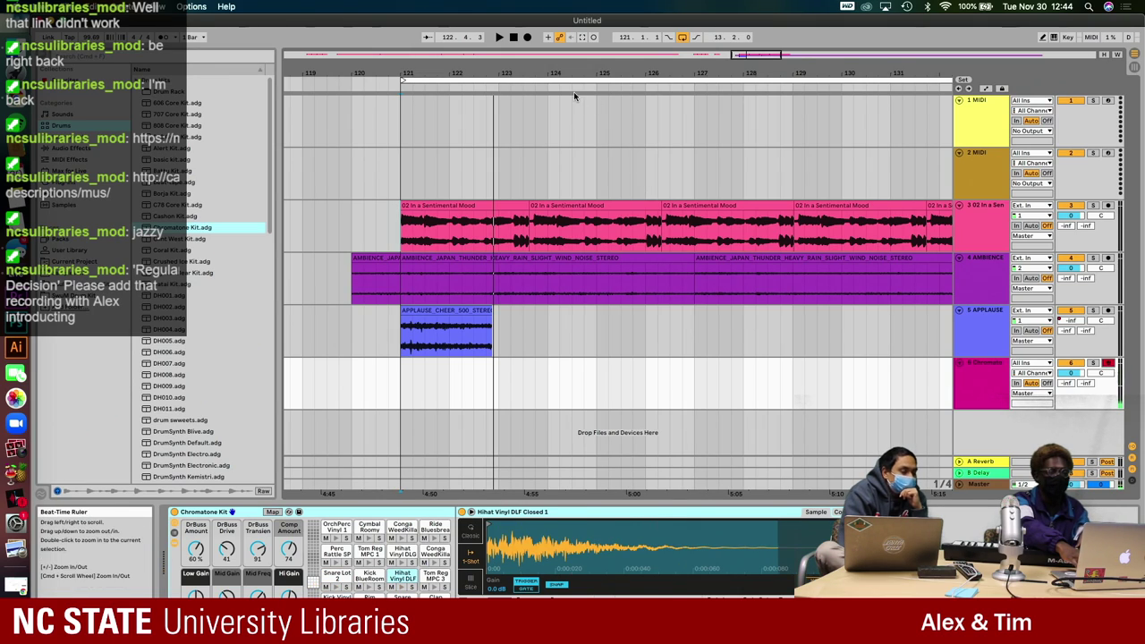
click(528, 37)
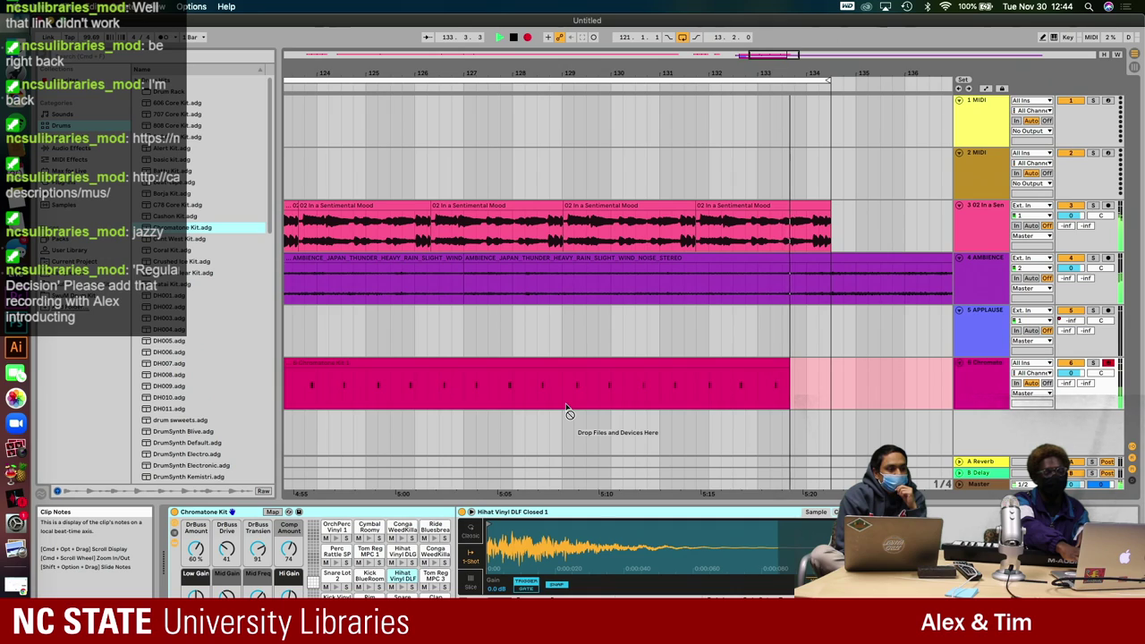
key(space)
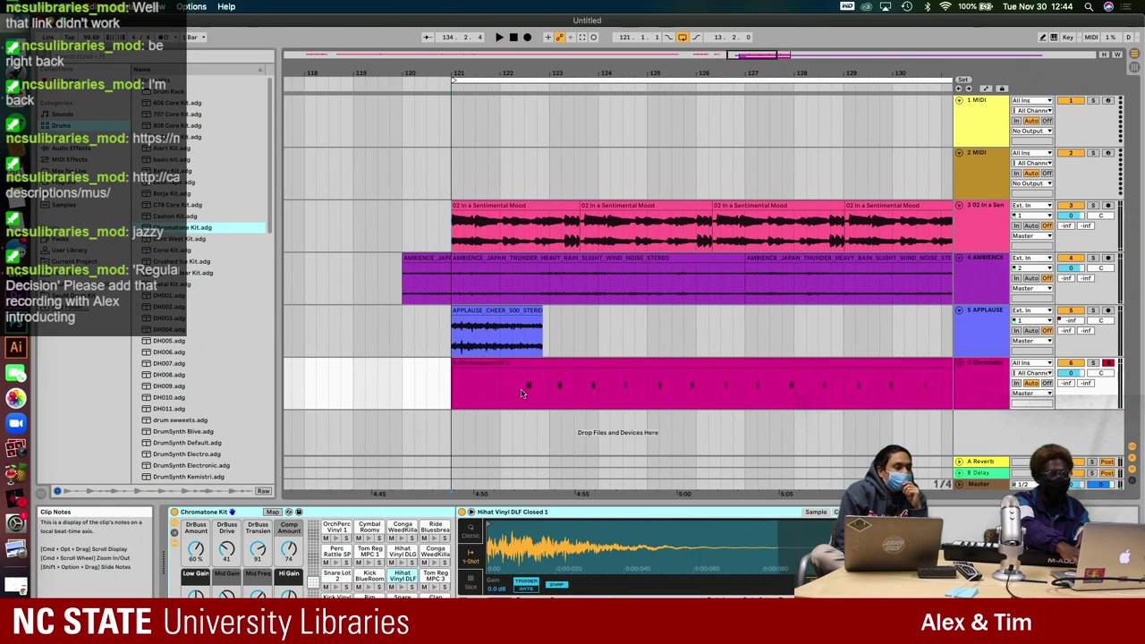
- Open the recorded Chromatone Kit clip, quantize all its hi-hat notes and play the result
double_click(483, 362)
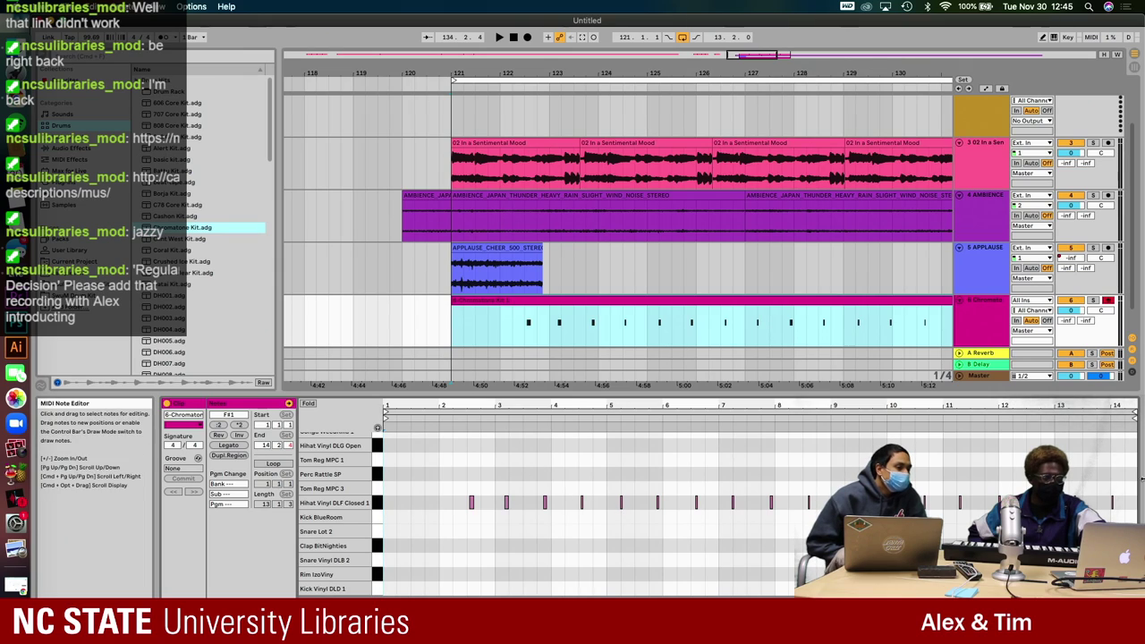
drag(1111, 473, 447, 559)
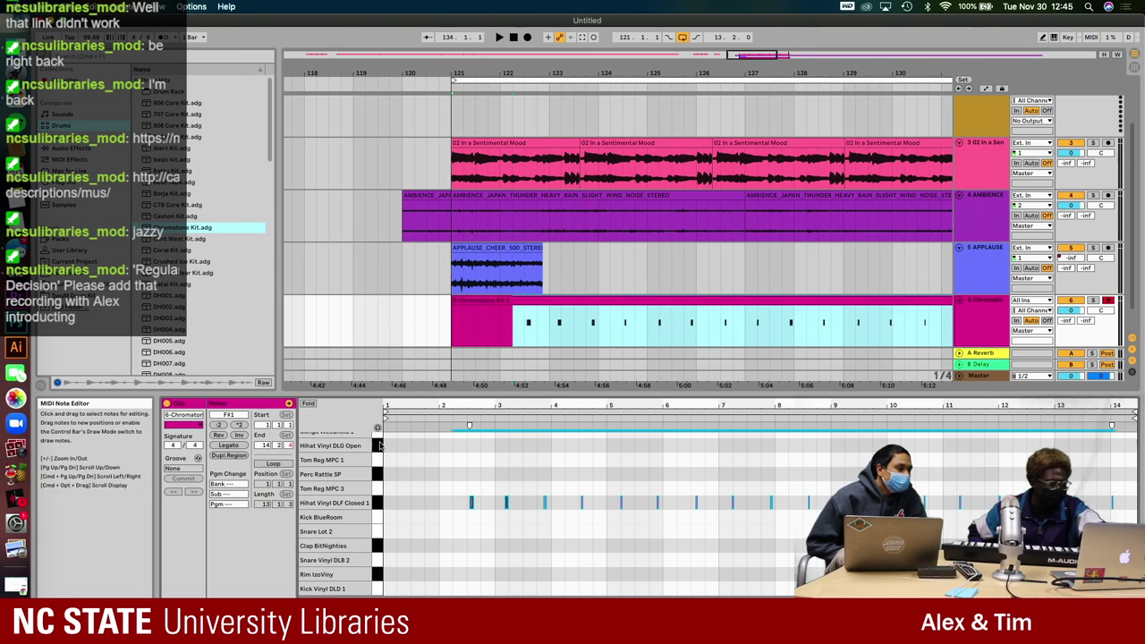
right_click(442, 459)
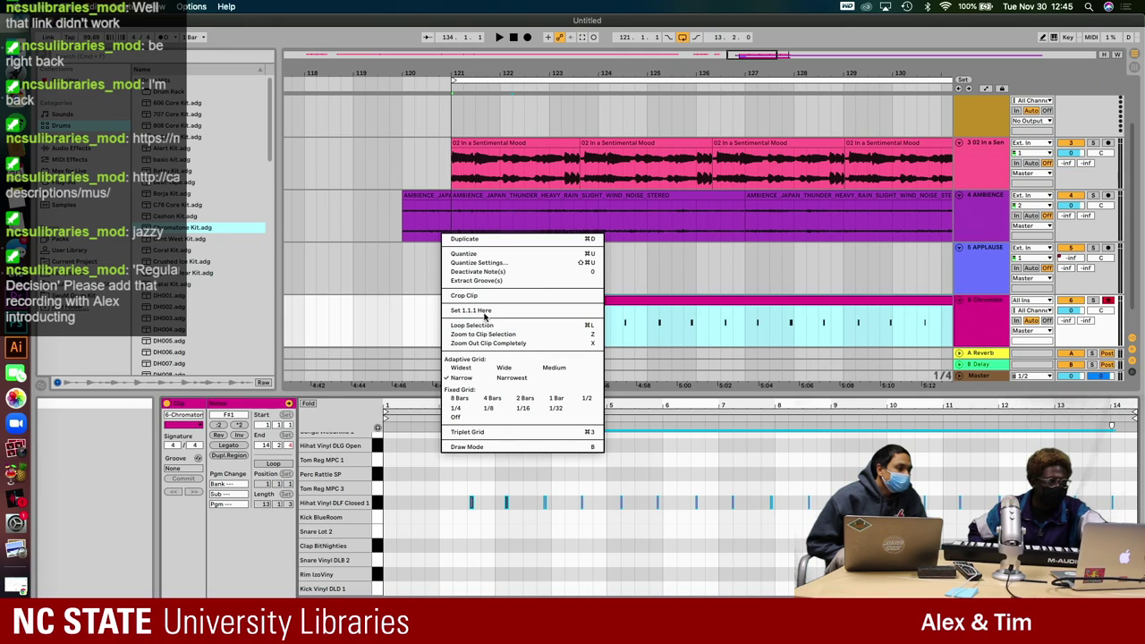
click(480, 255)
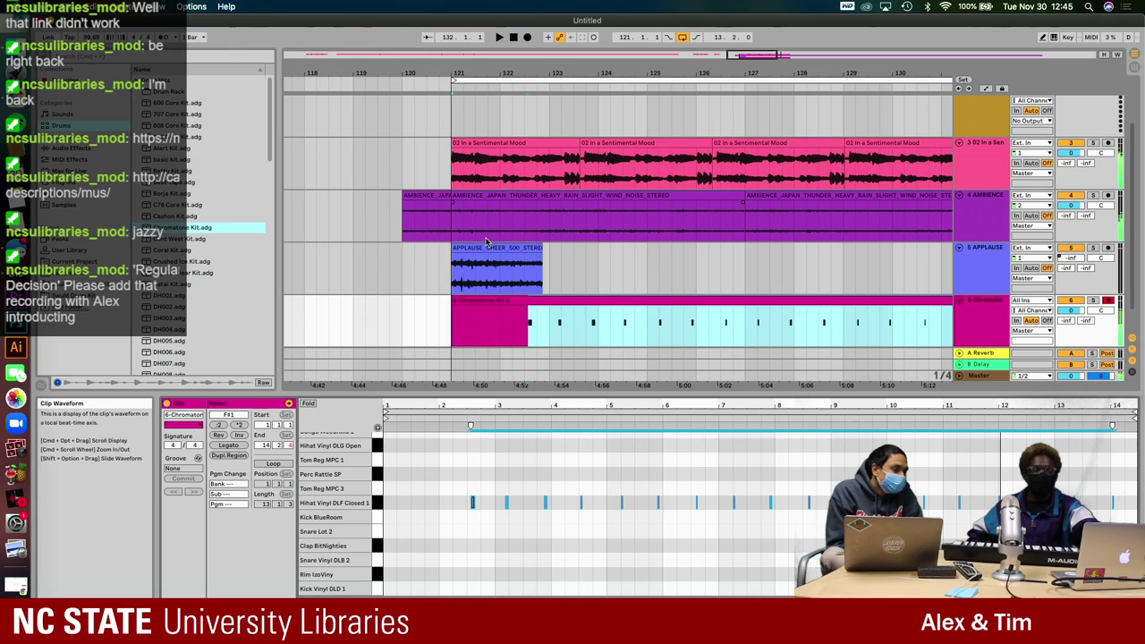
key(space)
- Examine the timing of the first hi-hat notes in the Chromatone Kit clip against the beat grid
scroll(523, 322, down, 1)
click(538, 305)
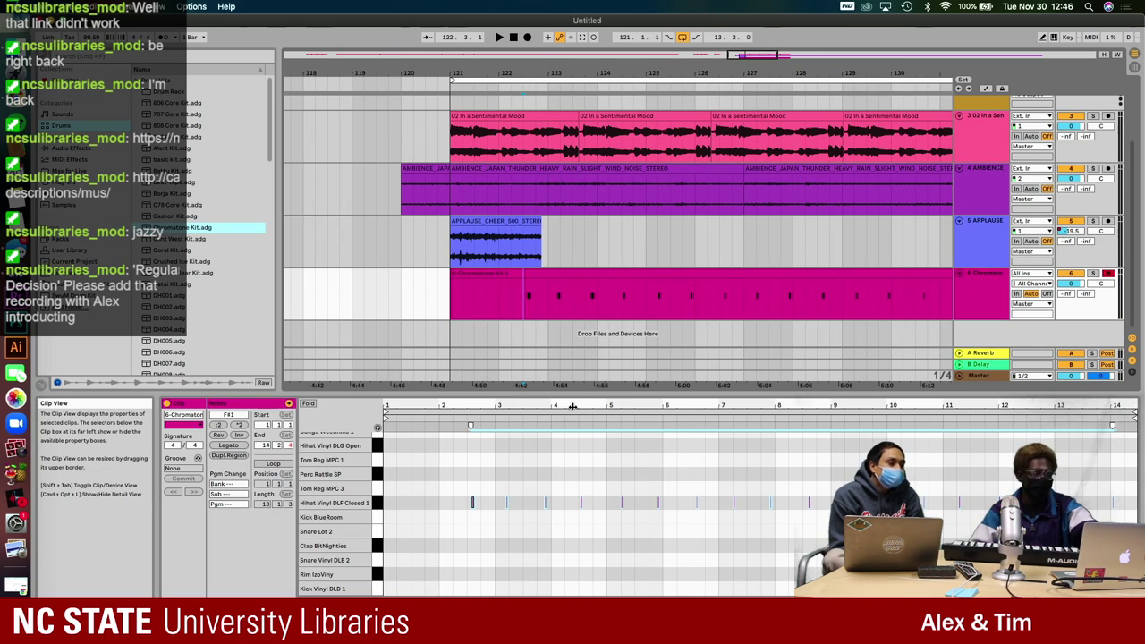
scroll(577, 384, right, 2)
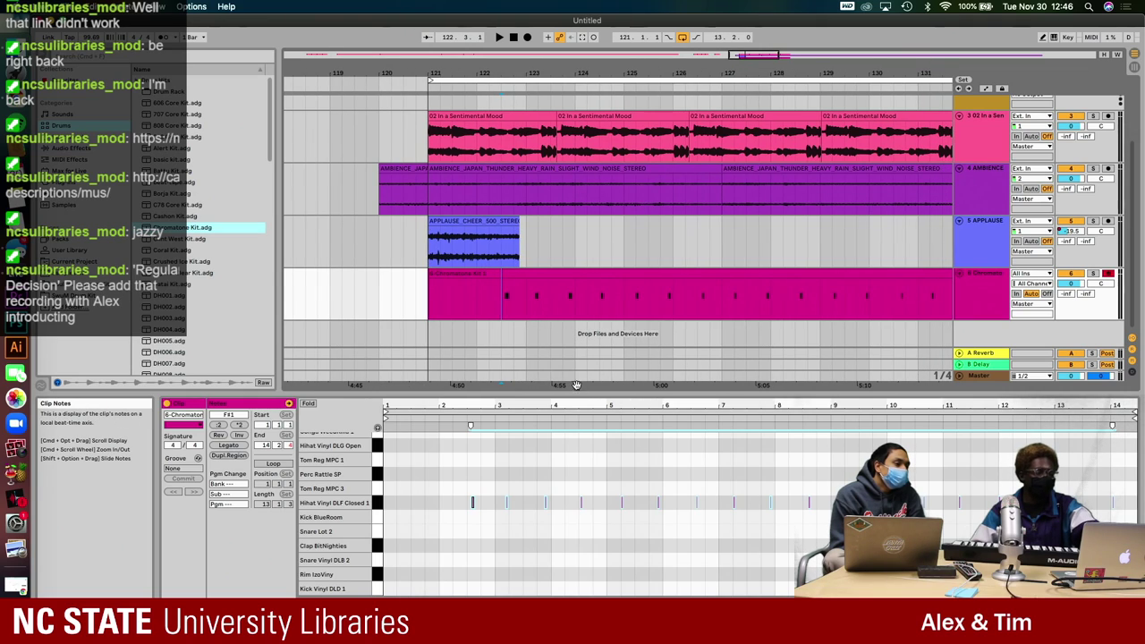
click(681, 278)
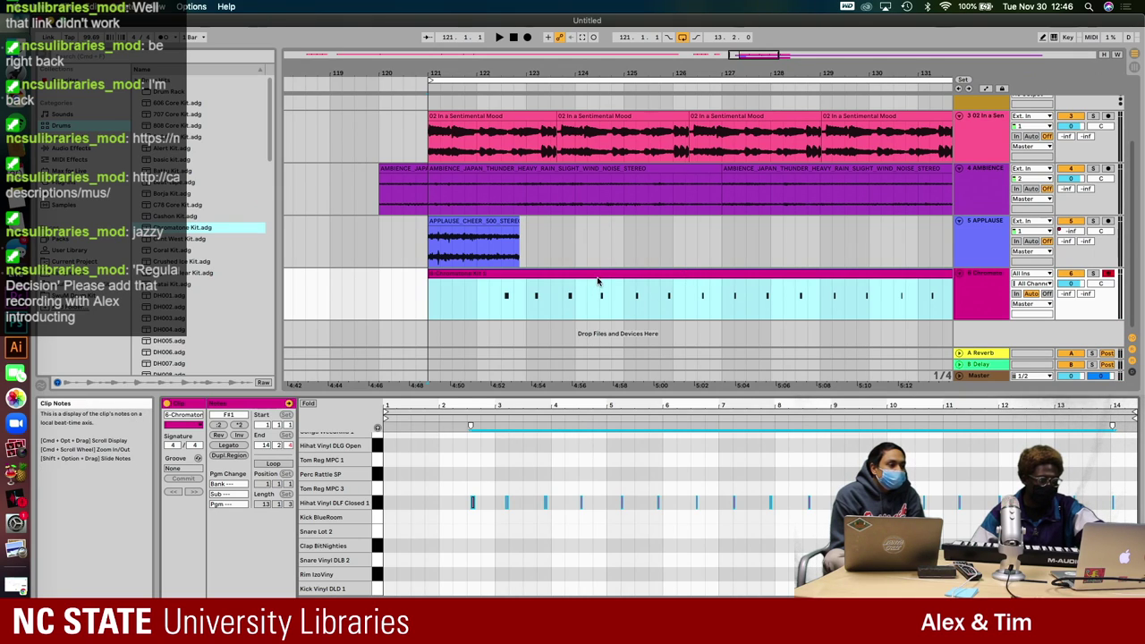
scroll(601, 281, right, 5)
scroll(577, 503, up, 5)
click(576, 503)
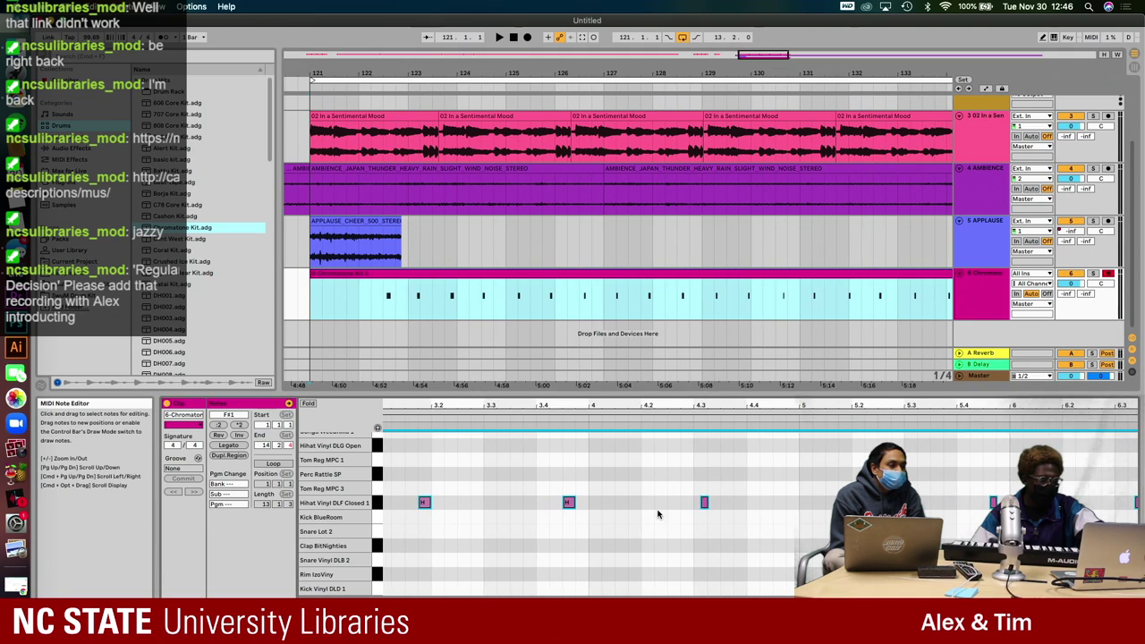
scroll(652, 456, up, 2)
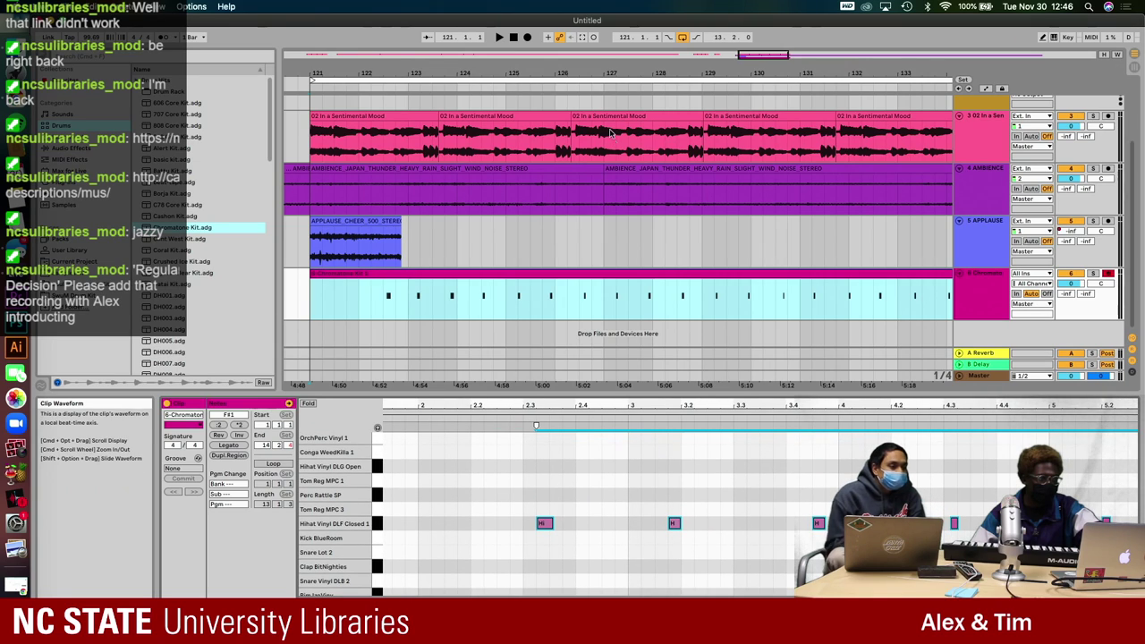
- View the third In a Sentimental Mood clip's waveform, then reopen the Chromatone Kit clip around its first hi-hat note
click(632, 119)
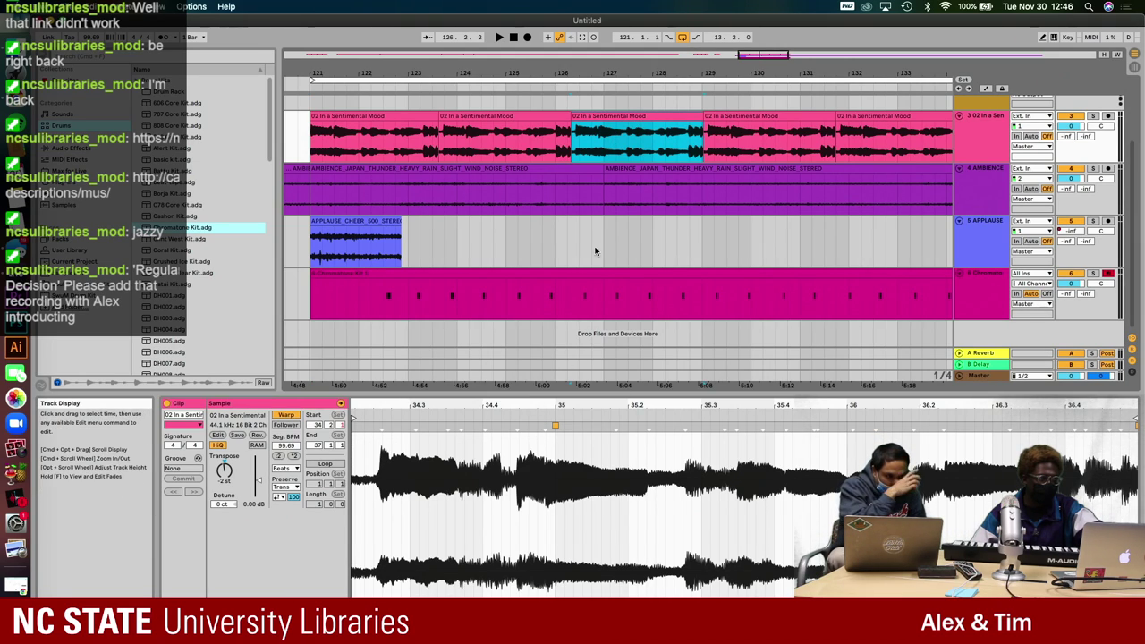
click(596, 273)
click(453, 552)
scroll(461, 548, up, 6)
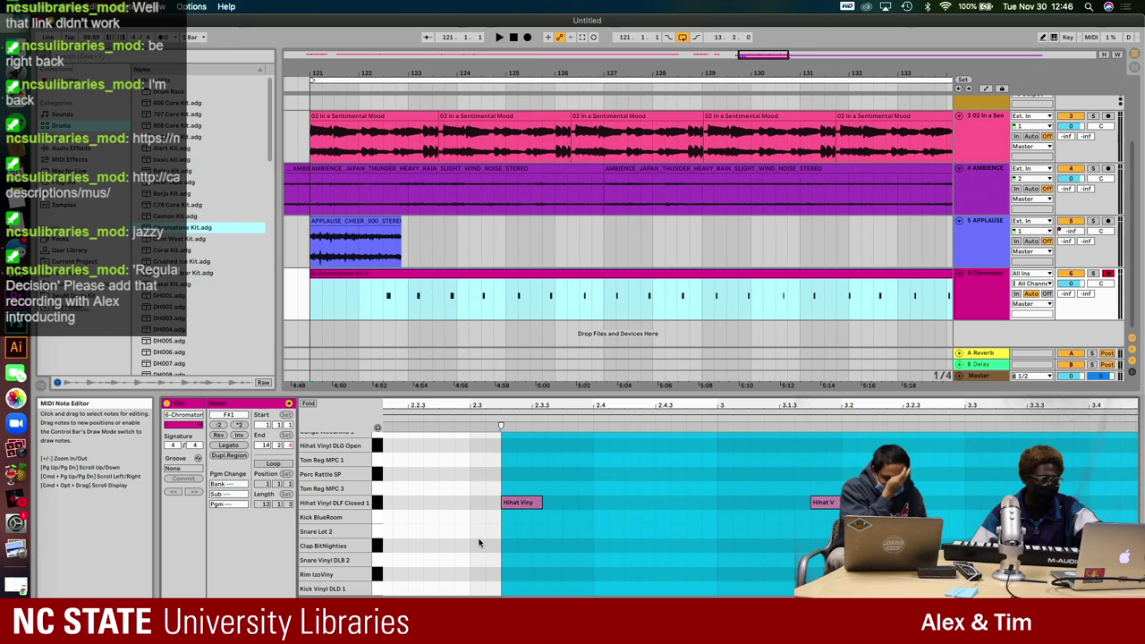
- Place the insertion point at the first hi-hat note in bar 122 and play the drum part from there
click(515, 489)
scroll(516, 495, down, 3)
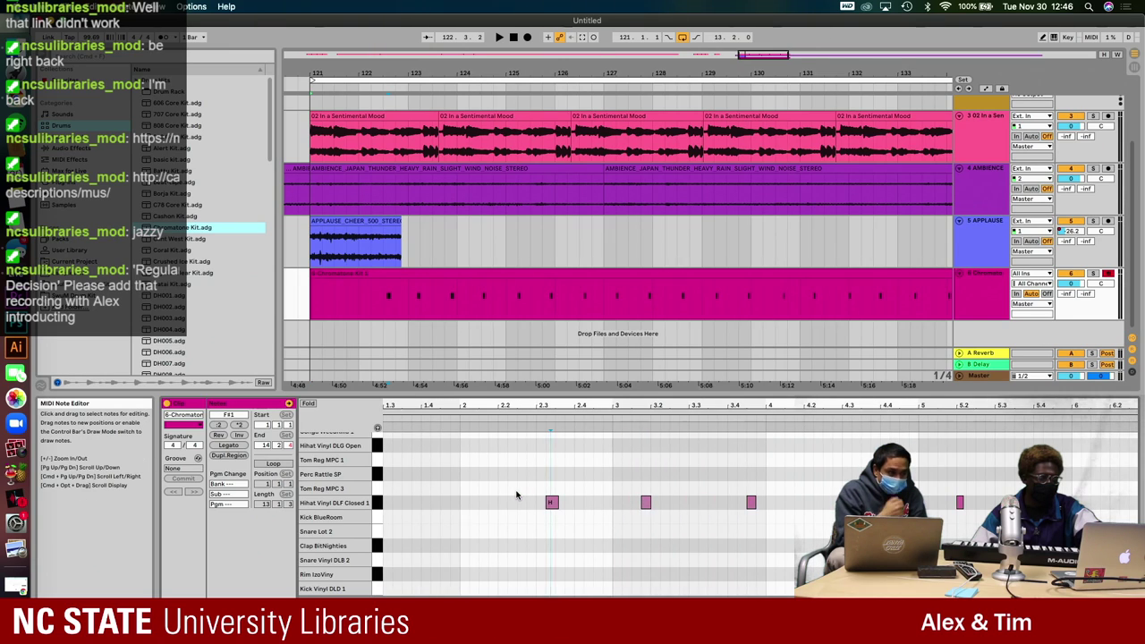
scroll(515, 495, down, 4)
key(space)
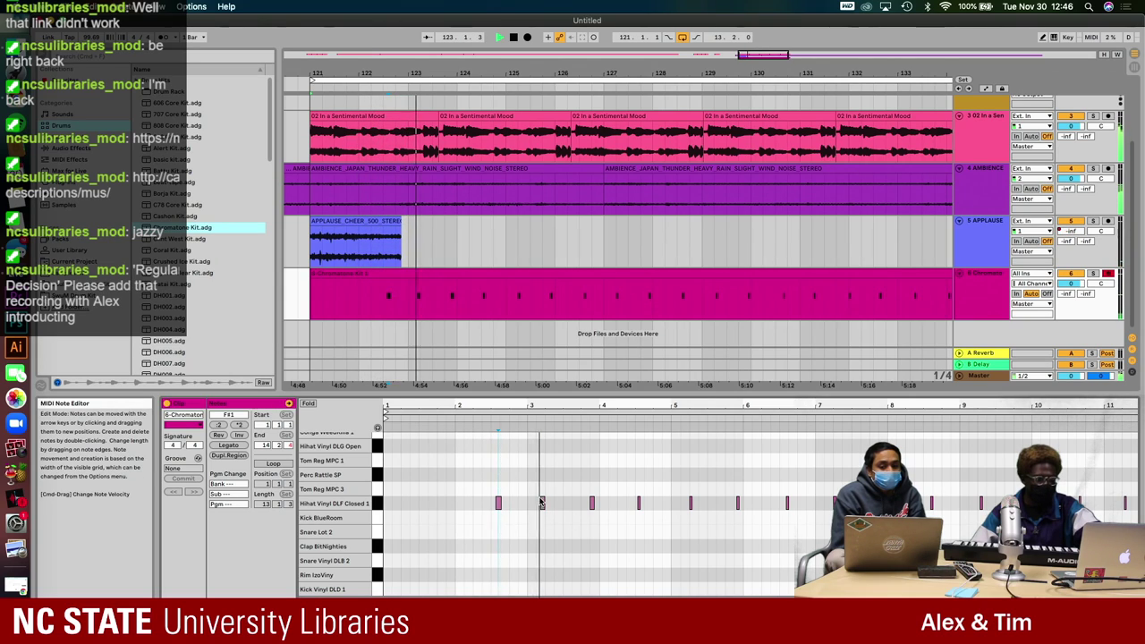
scroll(539, 497, up, 2)
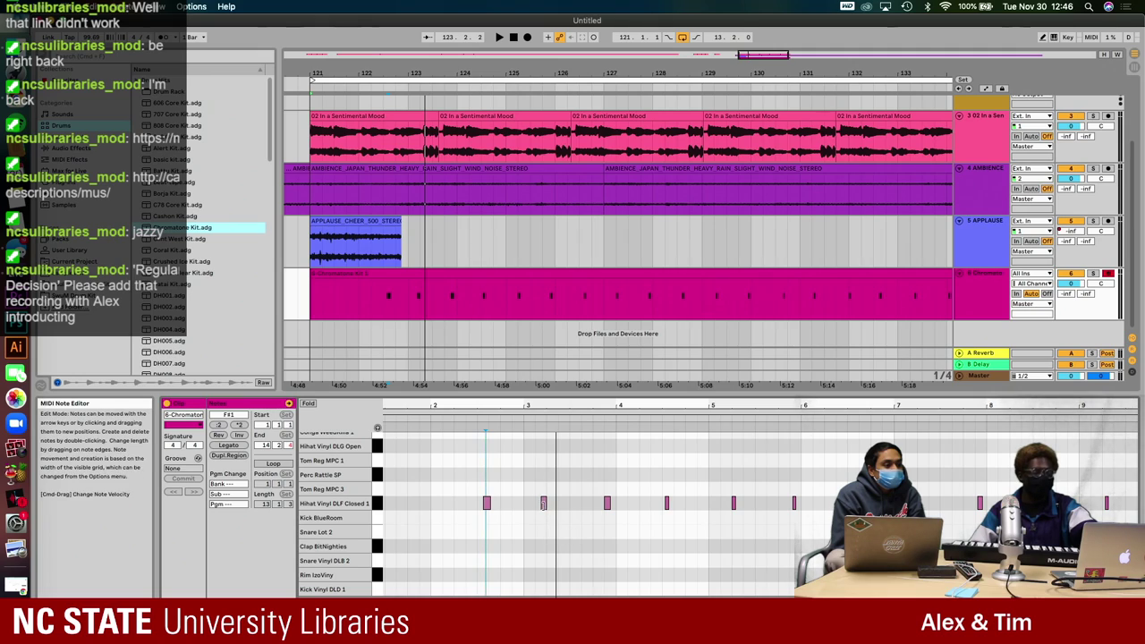
- Move the first hi-hat note earlier to just after the start of the clip's bar 2 and play from bar 121
scroll(510, 506, up, 4)
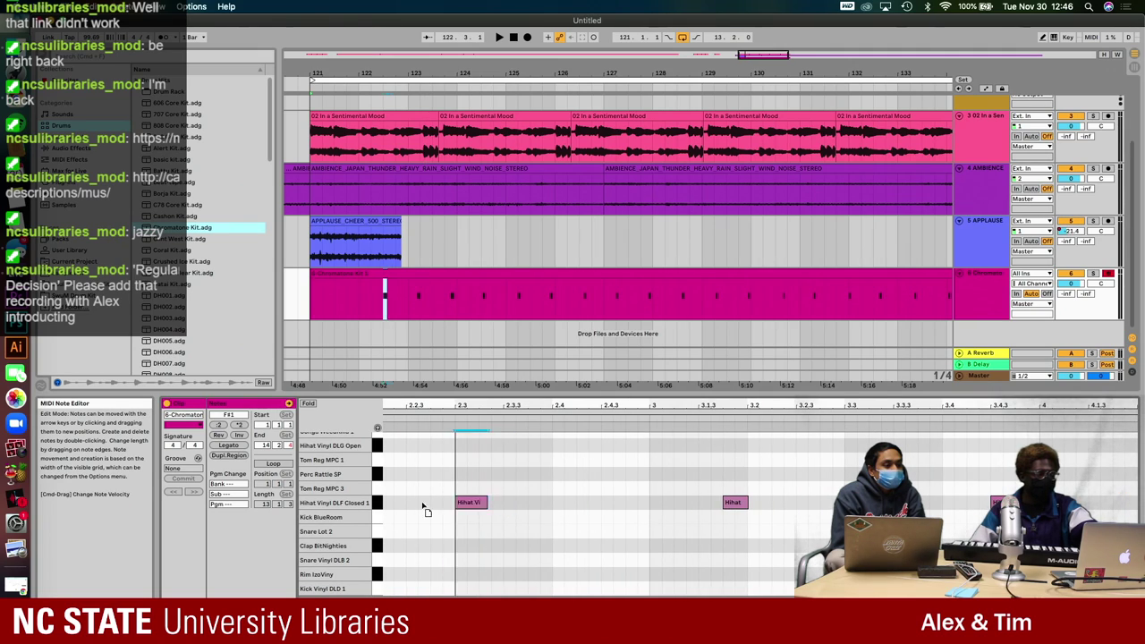
drag(502, 508, 415, 520)
scroll(415, 520, down, 4)
key(space)
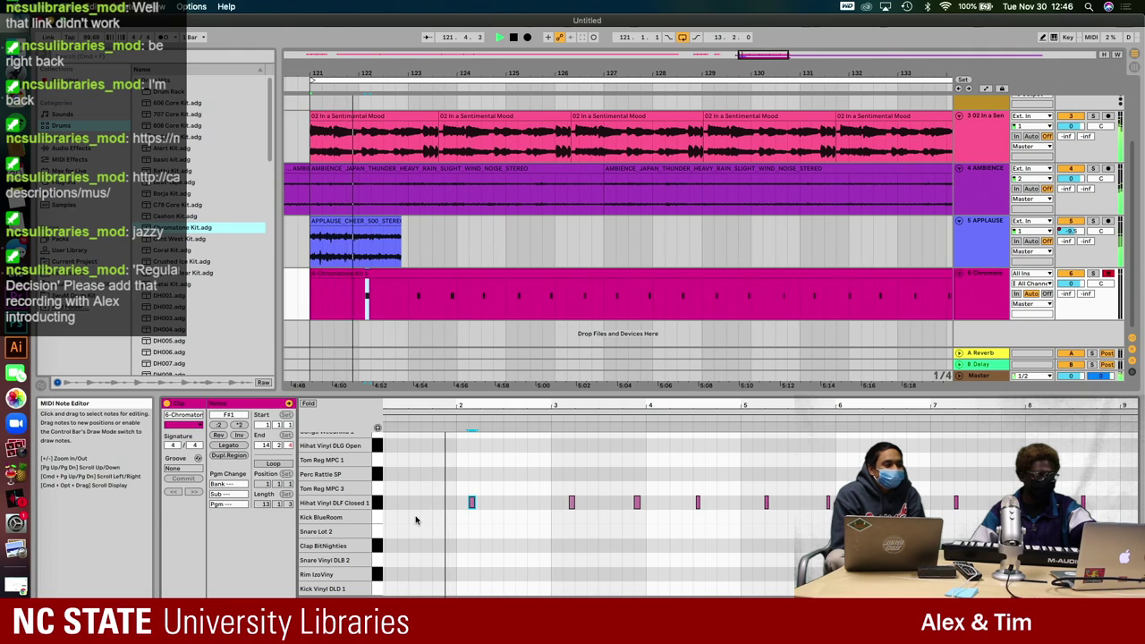
- Move the first hi-hat note later in the Chromatone Kit clip, to about beat 3 of the clip's bar 2
key(Right)
key(Right)
key(Right)
key(Right)
key(Right)
key(Right)
key(Right)
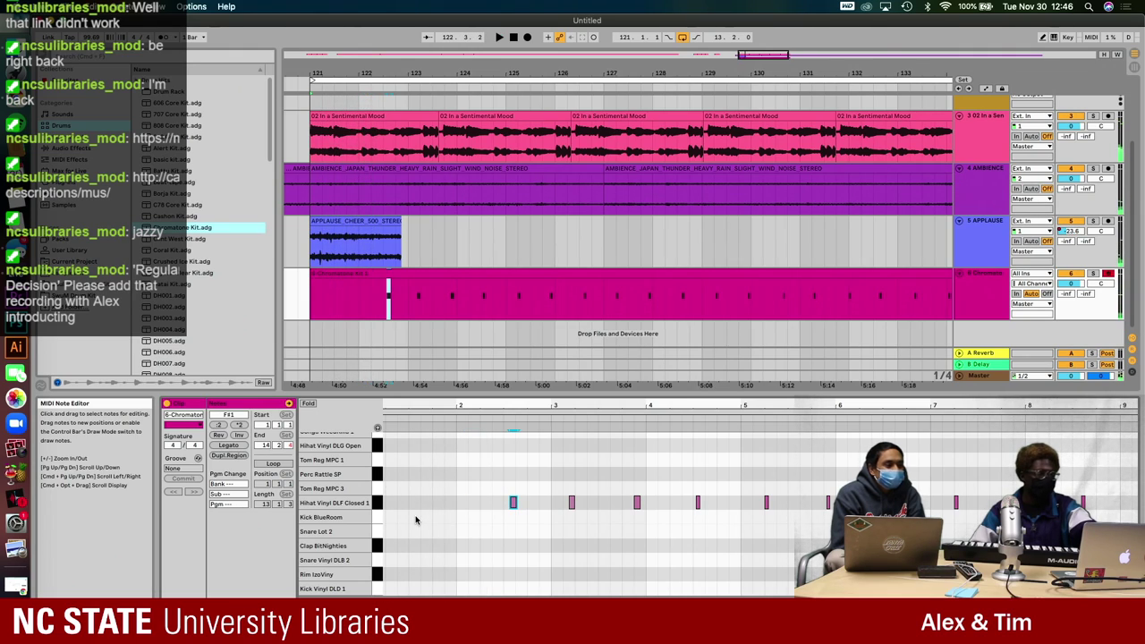
- Copy the passage around the first hi-hat note to the clip's start and move the copied note to about beat 4 of bar 1
drag(548, 472, 422, 595)
scroll(422, 595, left, 2)
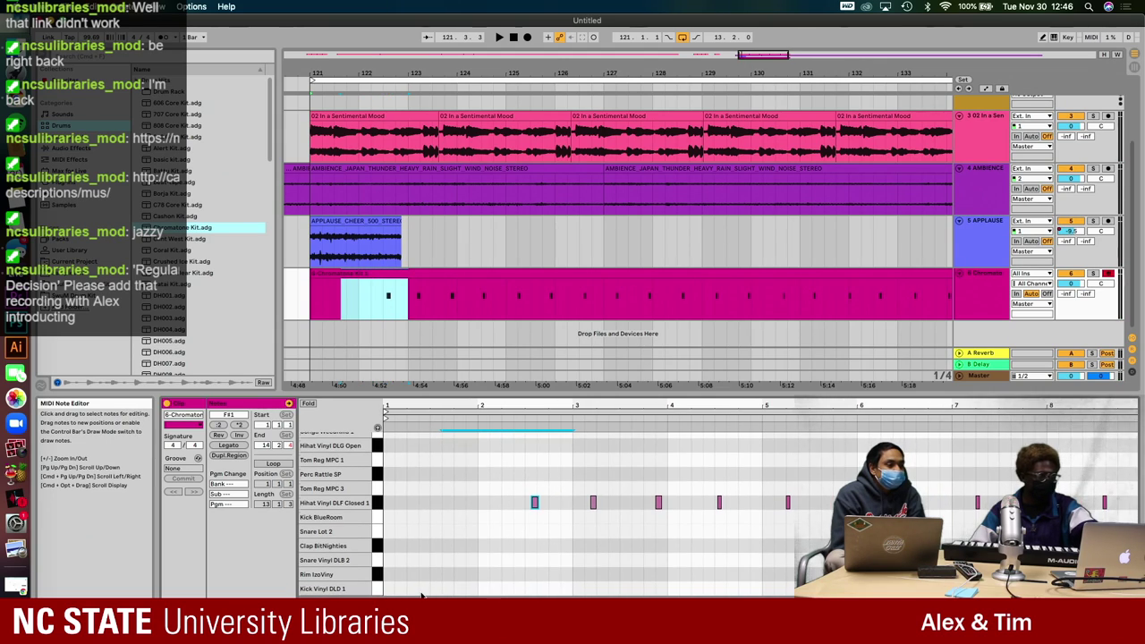
click(386, 428)
key(super+v)
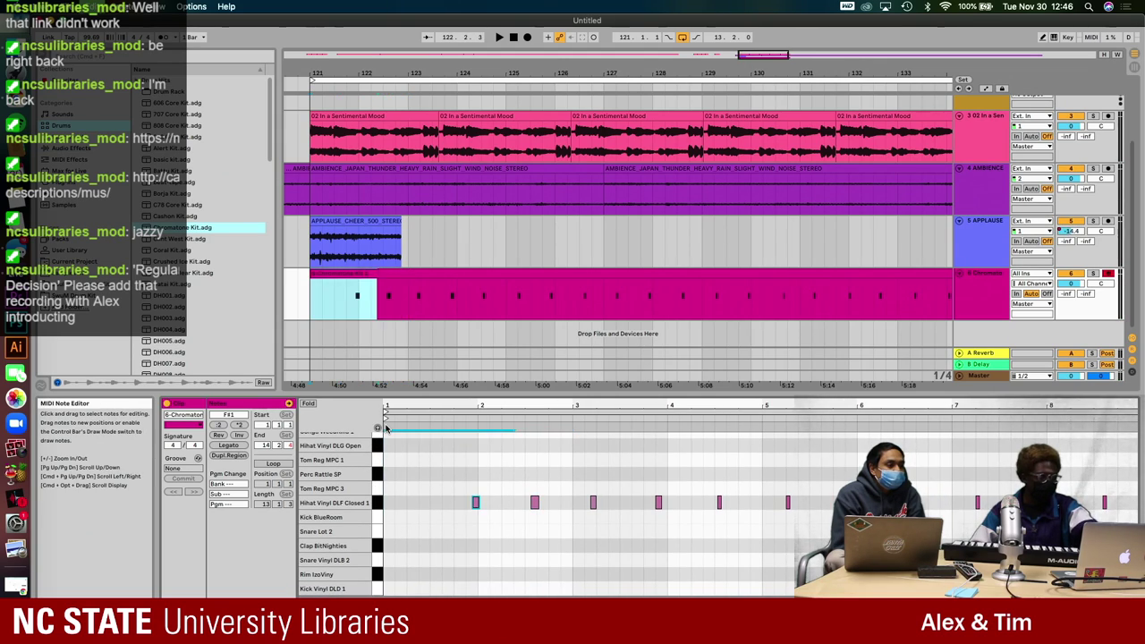
drag(475, 501, 456, 502)
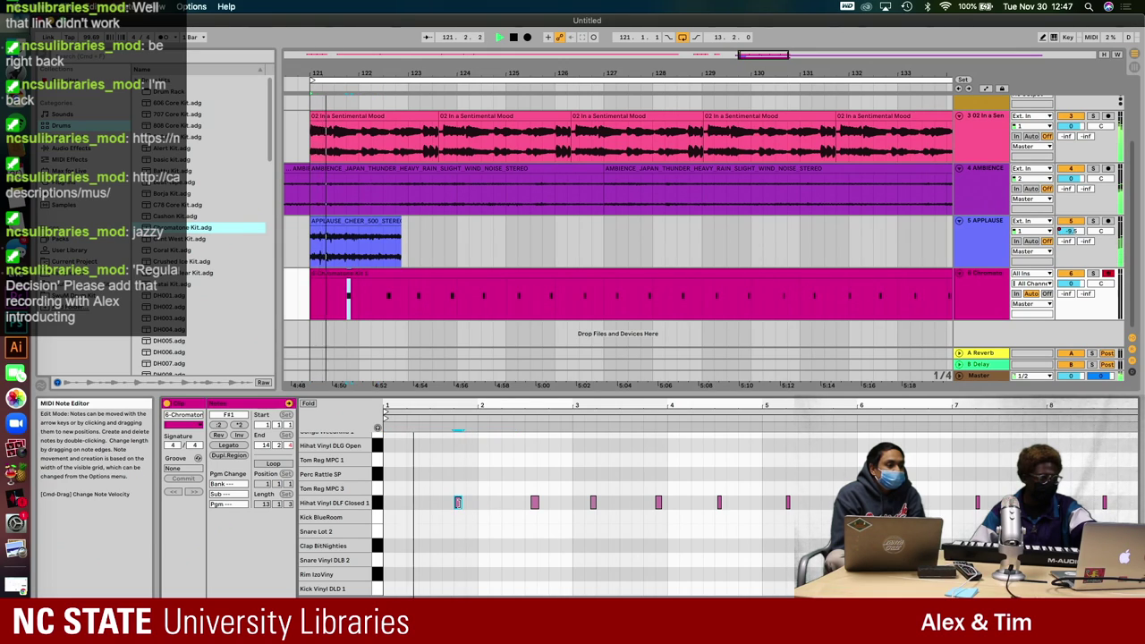
- Play the part from bar 121 and nudge the new first hi-hat note slightly later, just past beat 4 of the clip's bar 1
key(plus)
key(plus)
key(space)
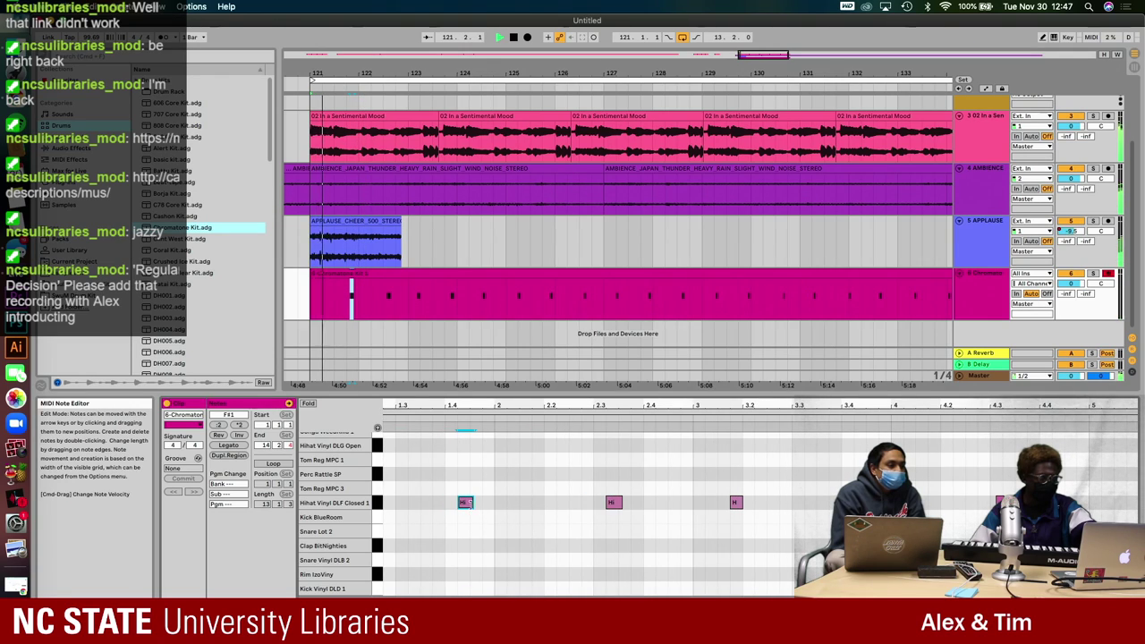
drag(473, 512, 474, 505)
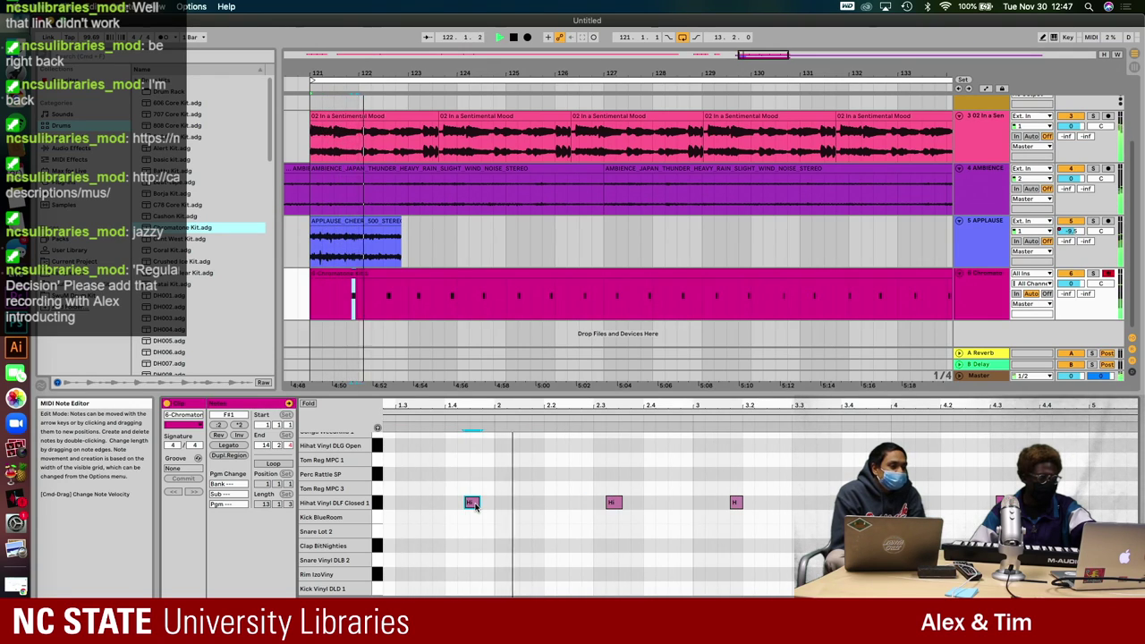
key(minus)
key(minus)
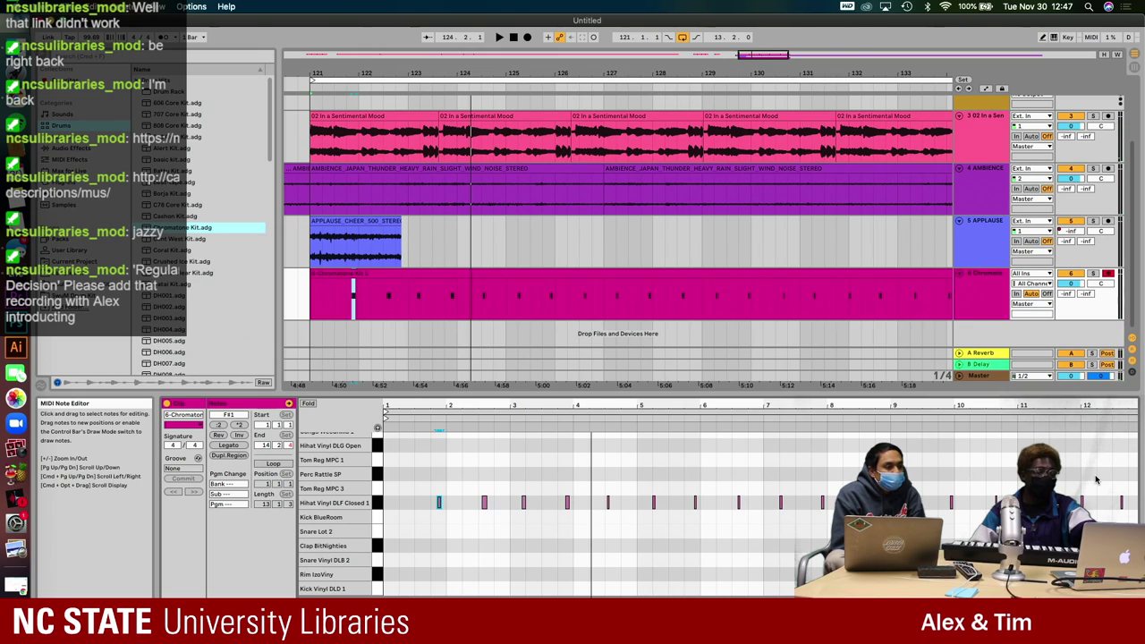
- Quantize the hi-hat notes across the Chromatone Kit clip's first 12 bars and play the part
drag(1089, 483, 415, 549)
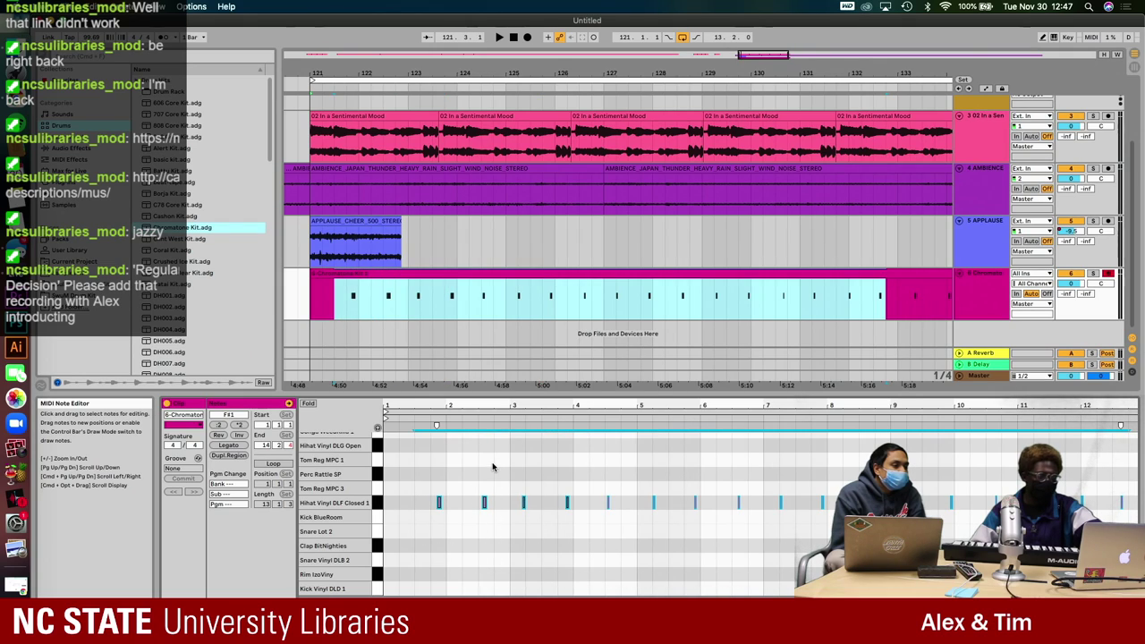
right_click(492, 458)
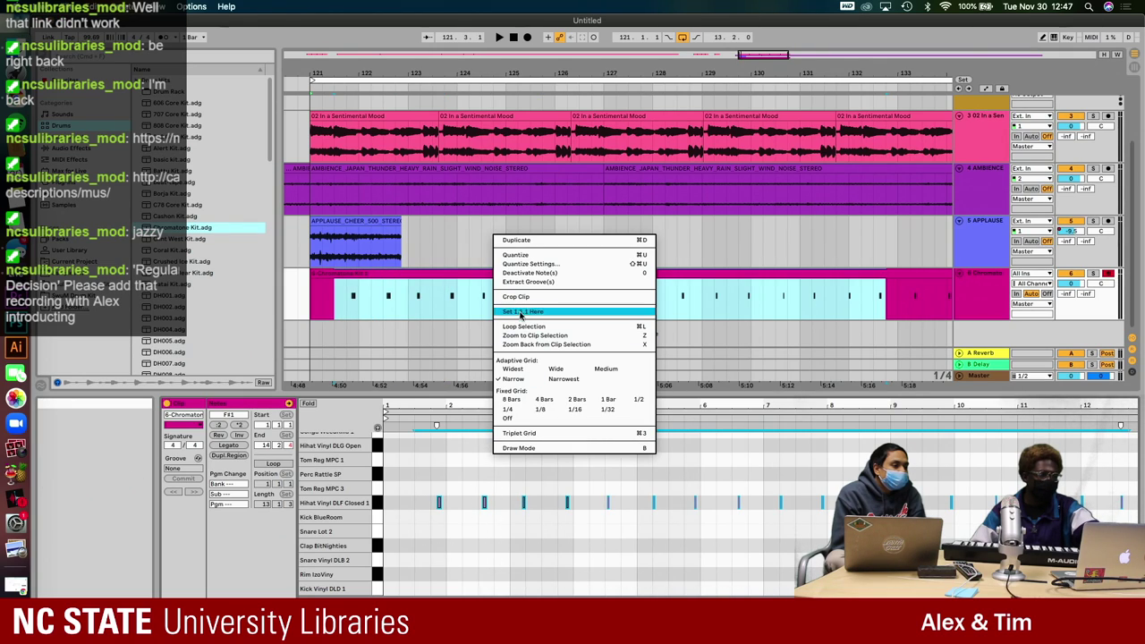
click(534, 257)
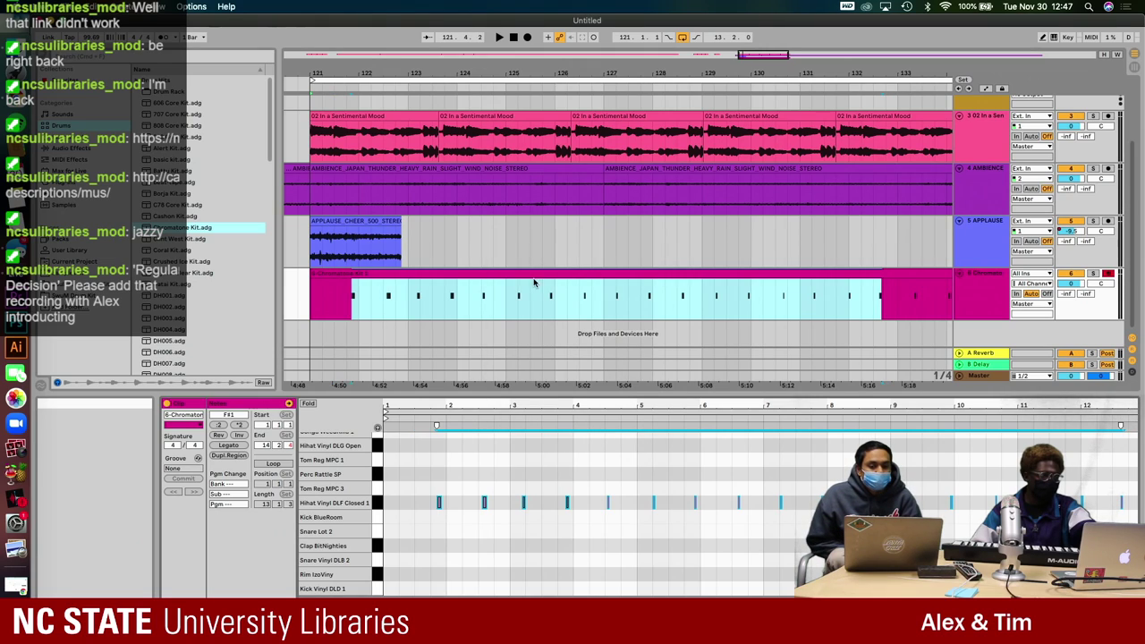
click(580, 454)
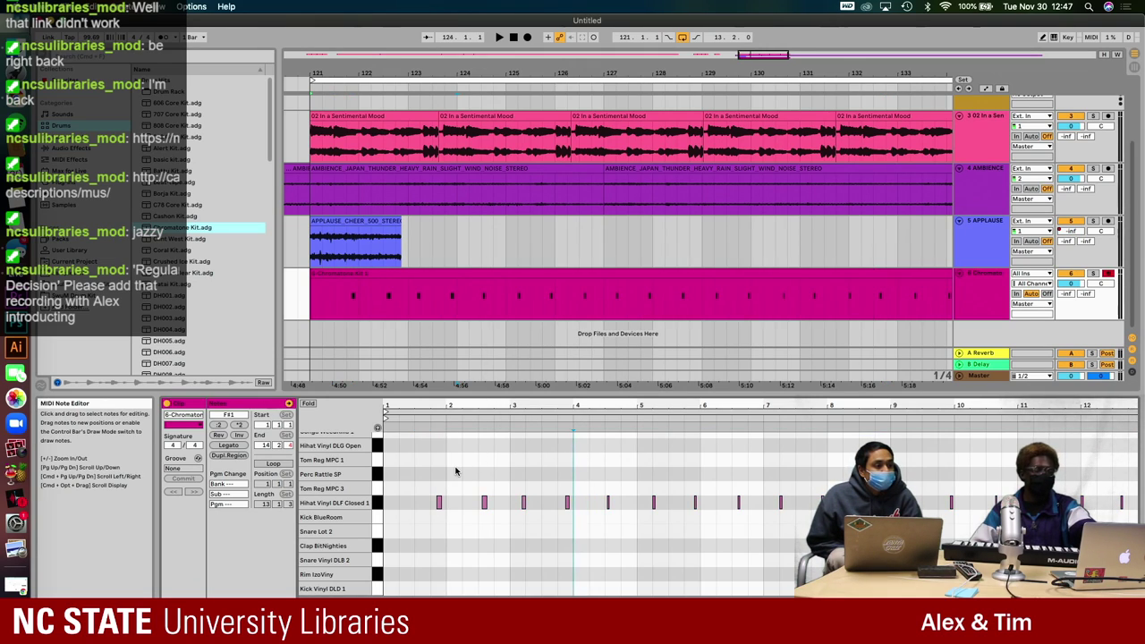
scroll(455, 471, up, 2)
key(space)
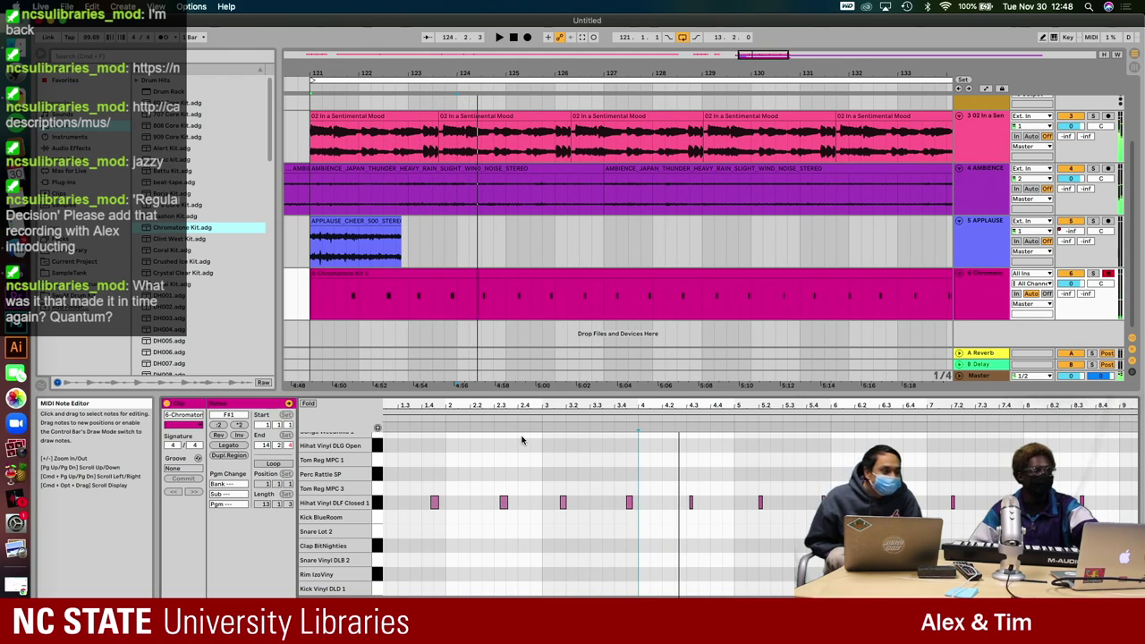
key(space)
- Examine the commands offered for the Chromatone Kit clip and for its notes, including Quantize, without applying any
click(659, 272)
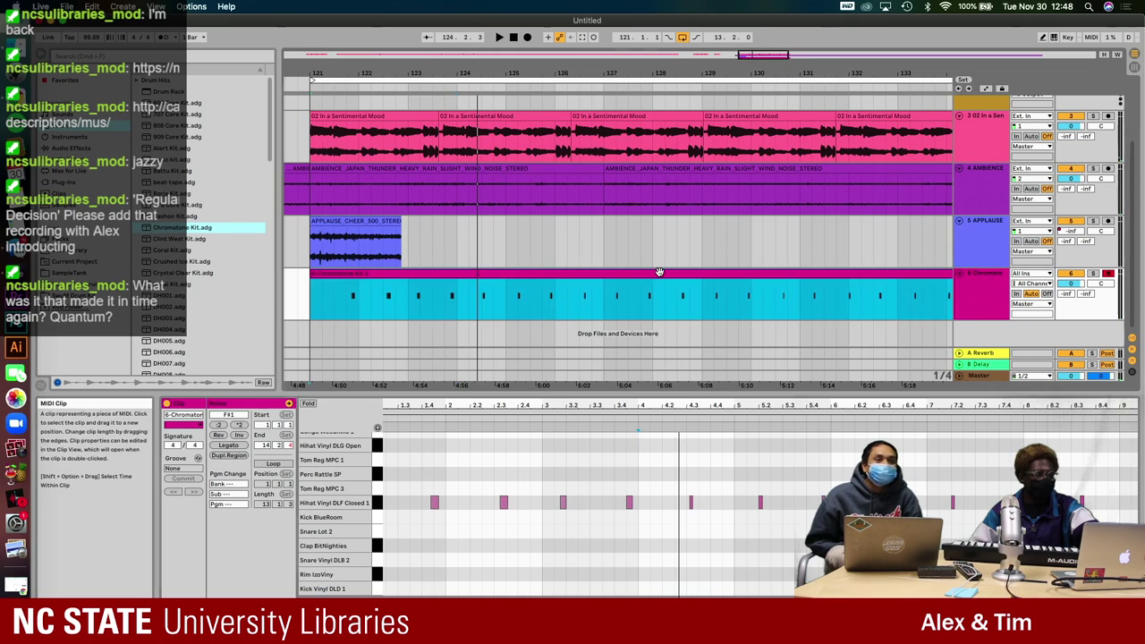
right_click(659, 272)
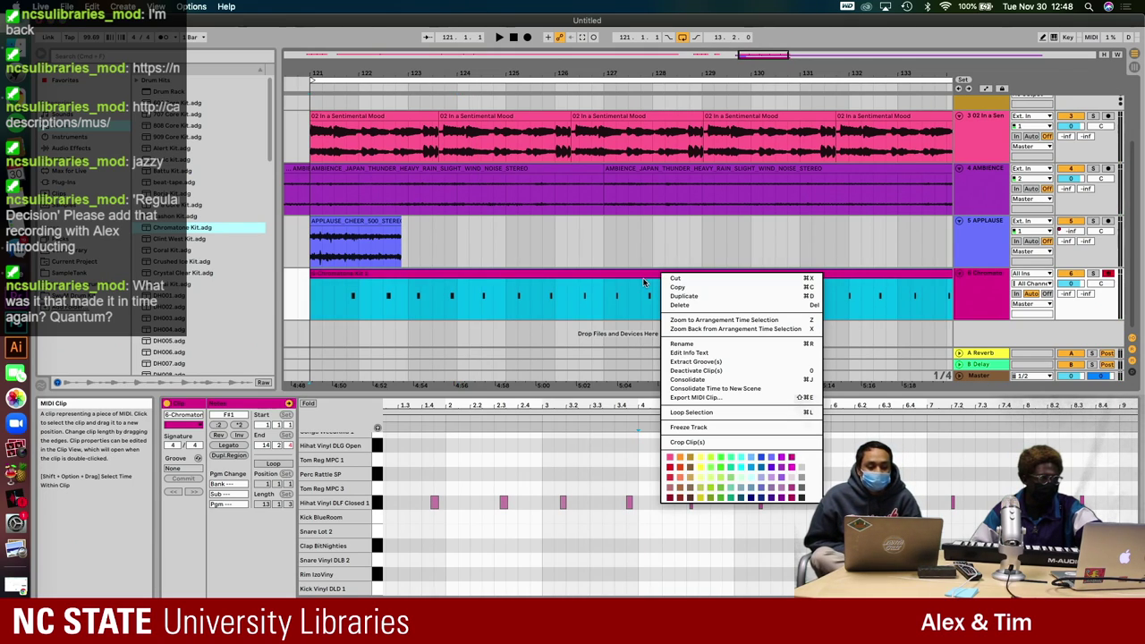
click(643, 282)
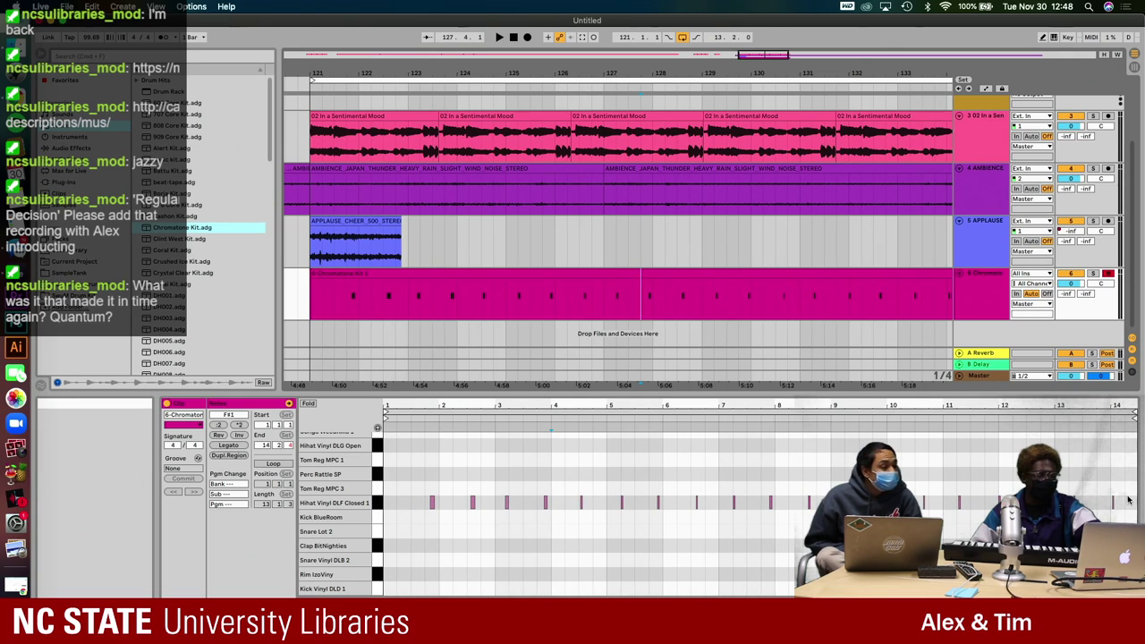
key(super+a)
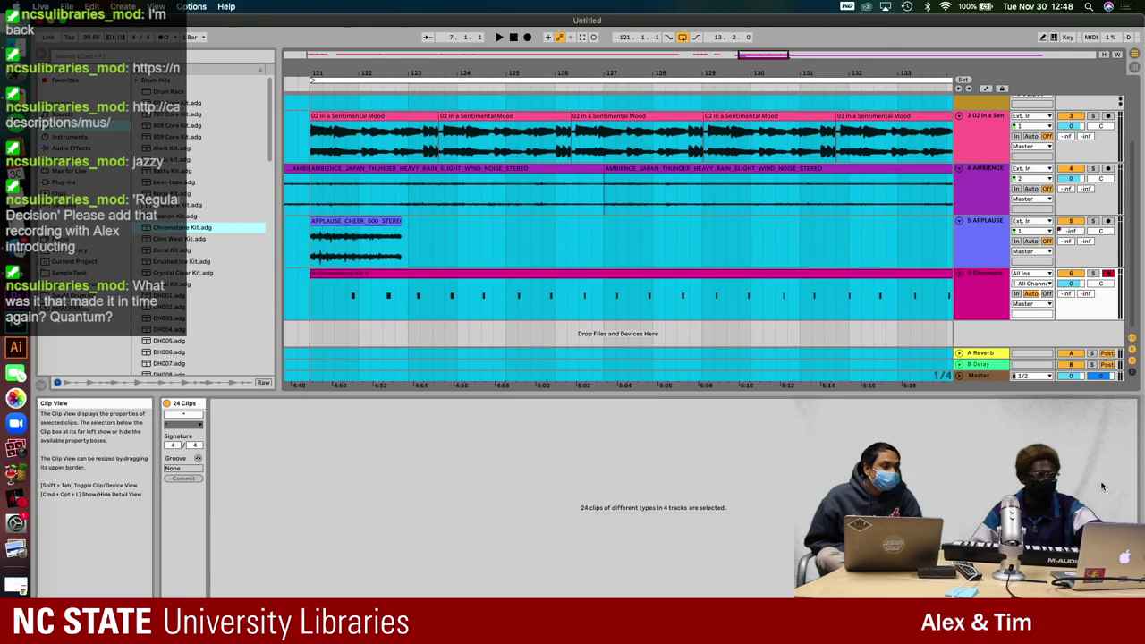
click(695, 286)
click(715, 447)
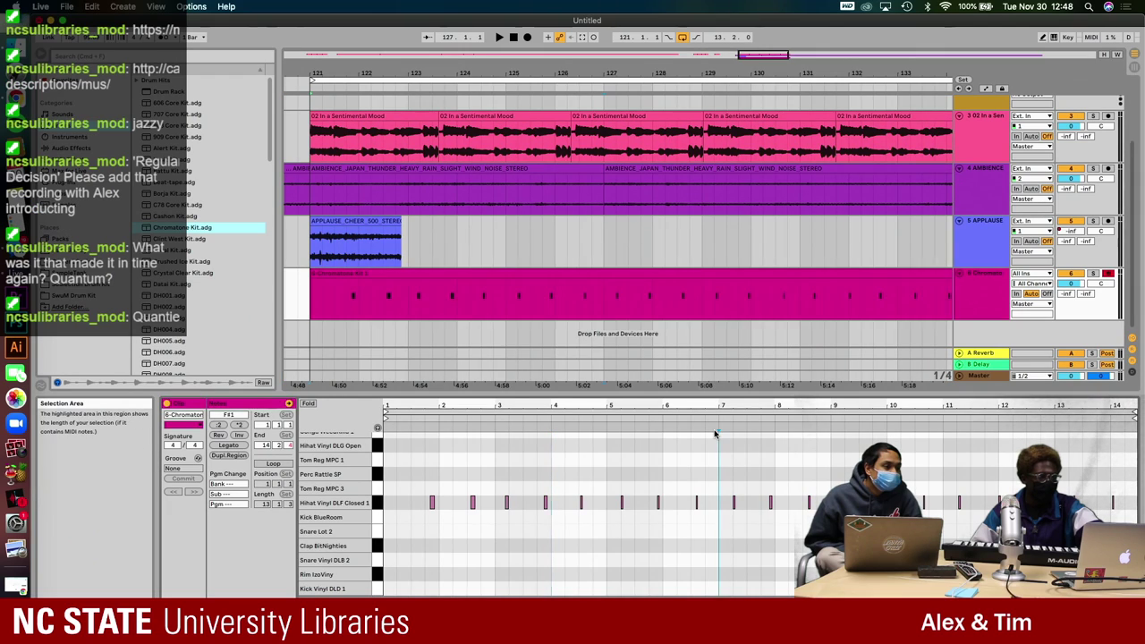
right_click(718, 450)
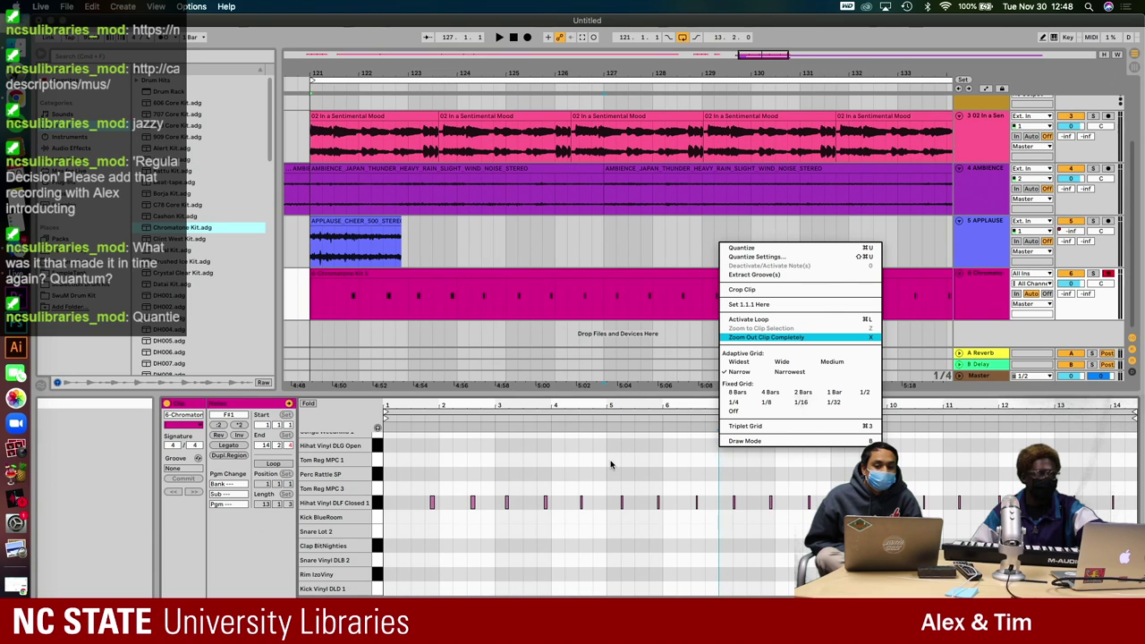
click(611, 463)
- Place the insertion point at the start of the Chromatone Kit clip in bar 121 and play from there
scroll(400, 256, left, 5)
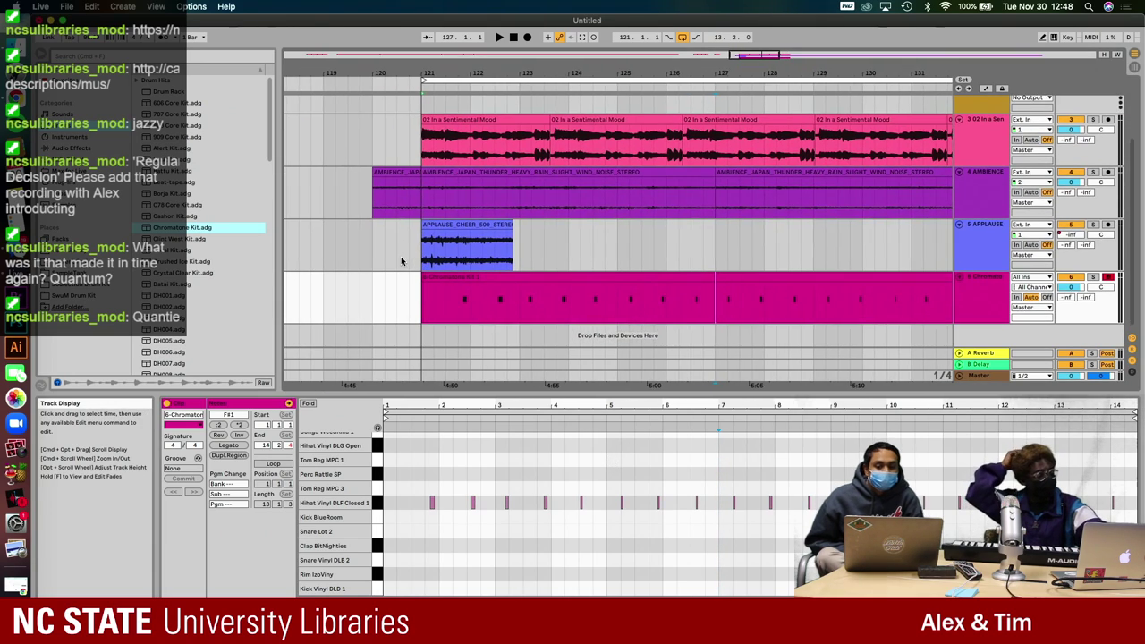
scroll(401, 258, up, 2)
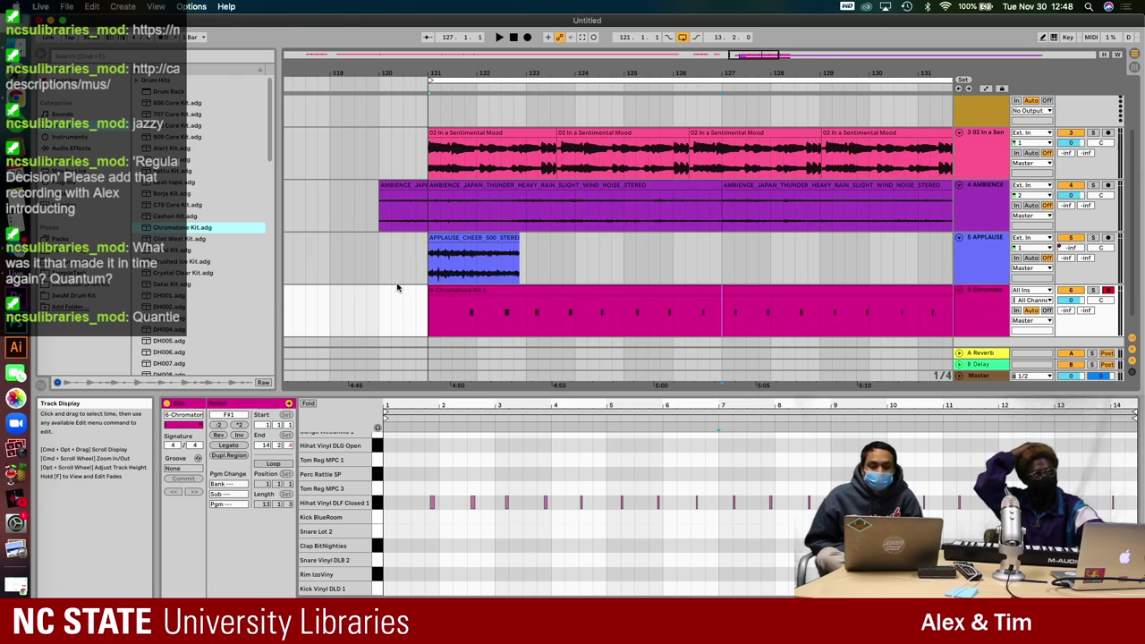
click(429, 325)
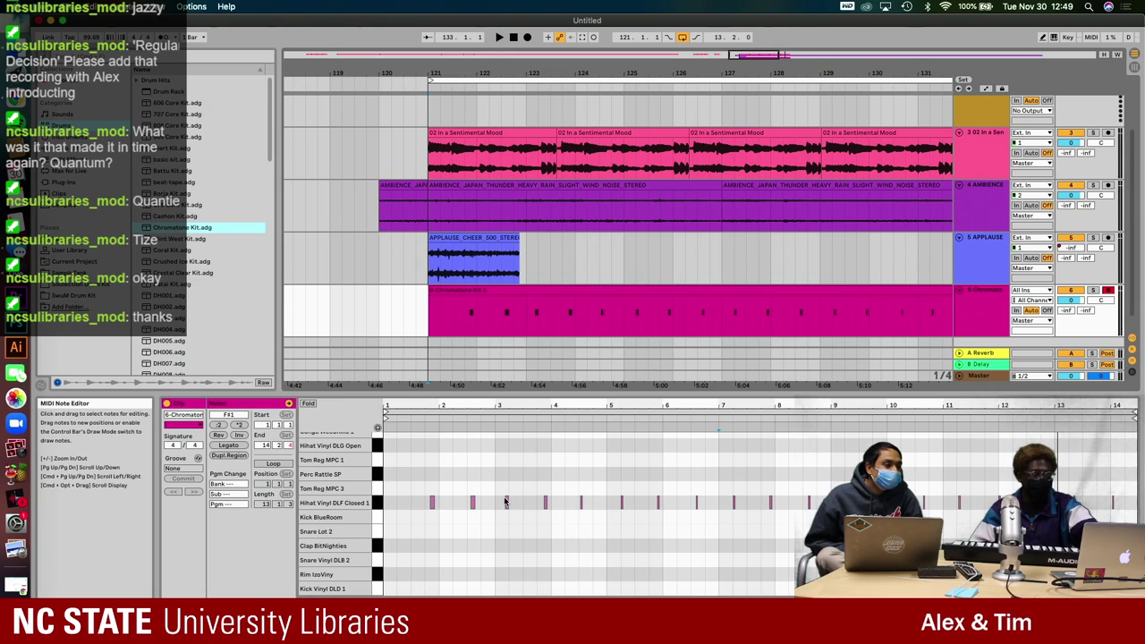
- Turn on note preview in the MIDI editor and add a quarter-note Ride Bluesbreak hit at the start of the clip's bar 5
scroll(512, 498, up, 3)
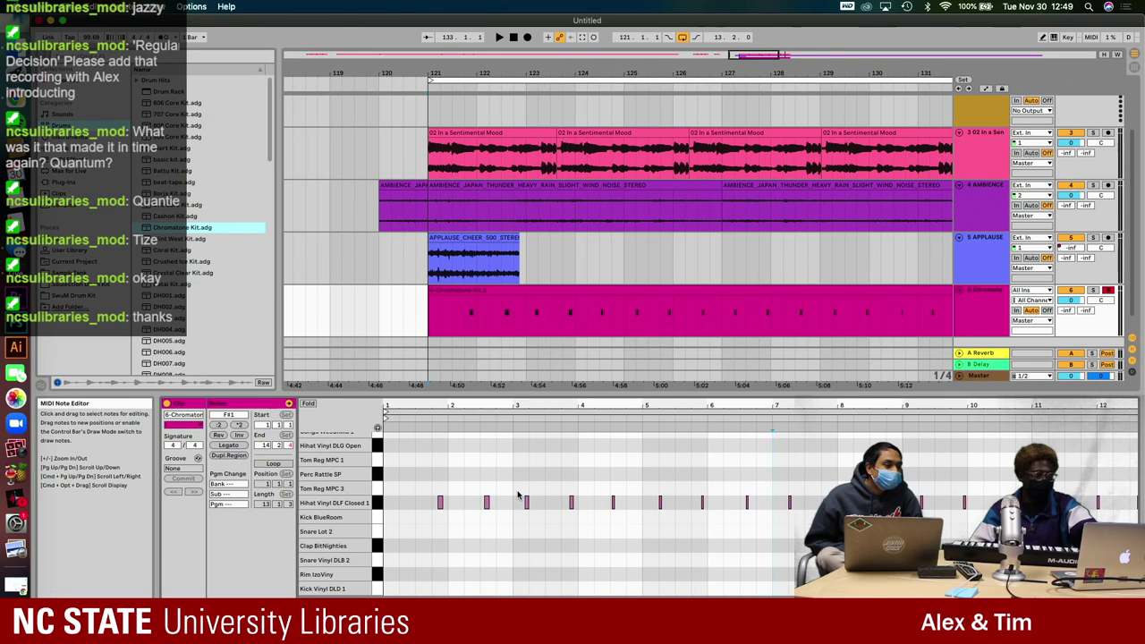
scroll(527, 497, up, 3)
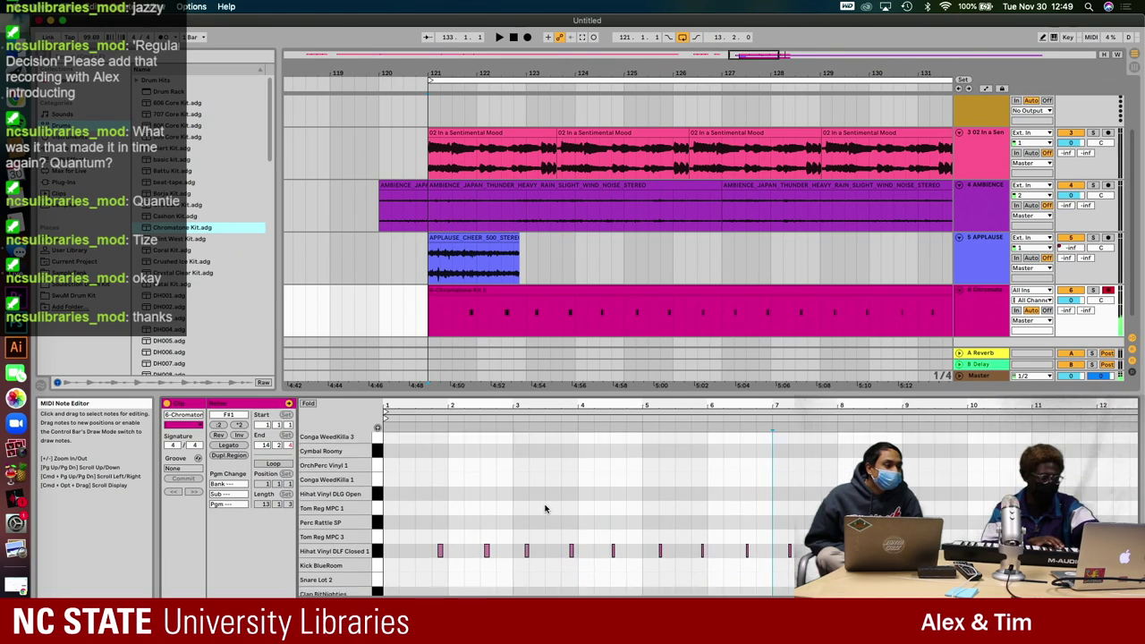
scroll(441, 445, right, 2)
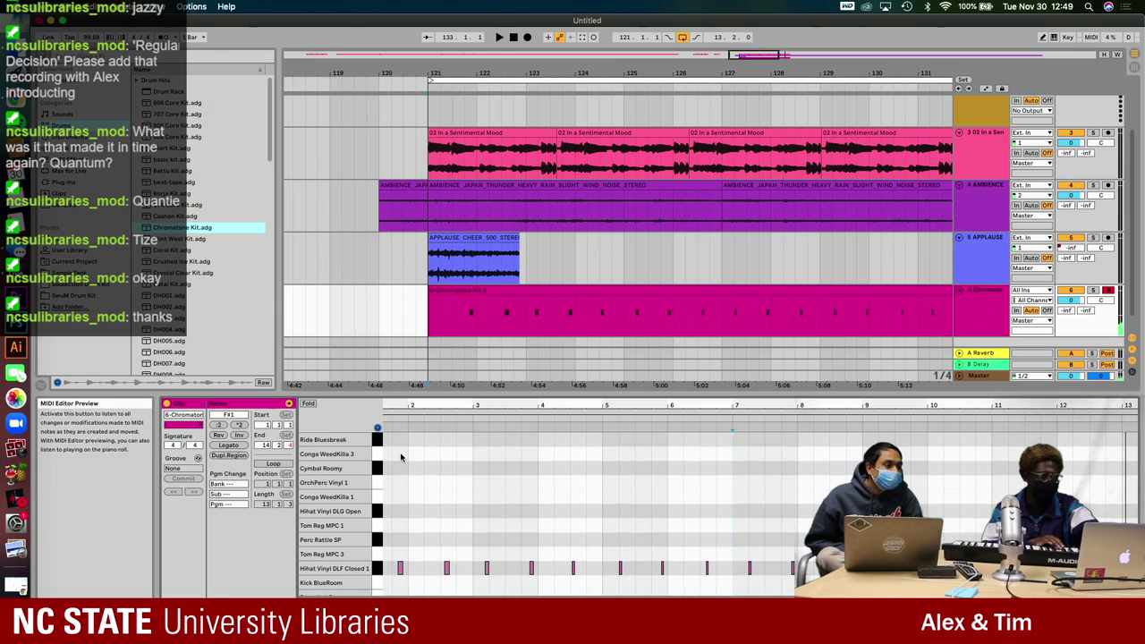
scroll(407, 457, left, 2)
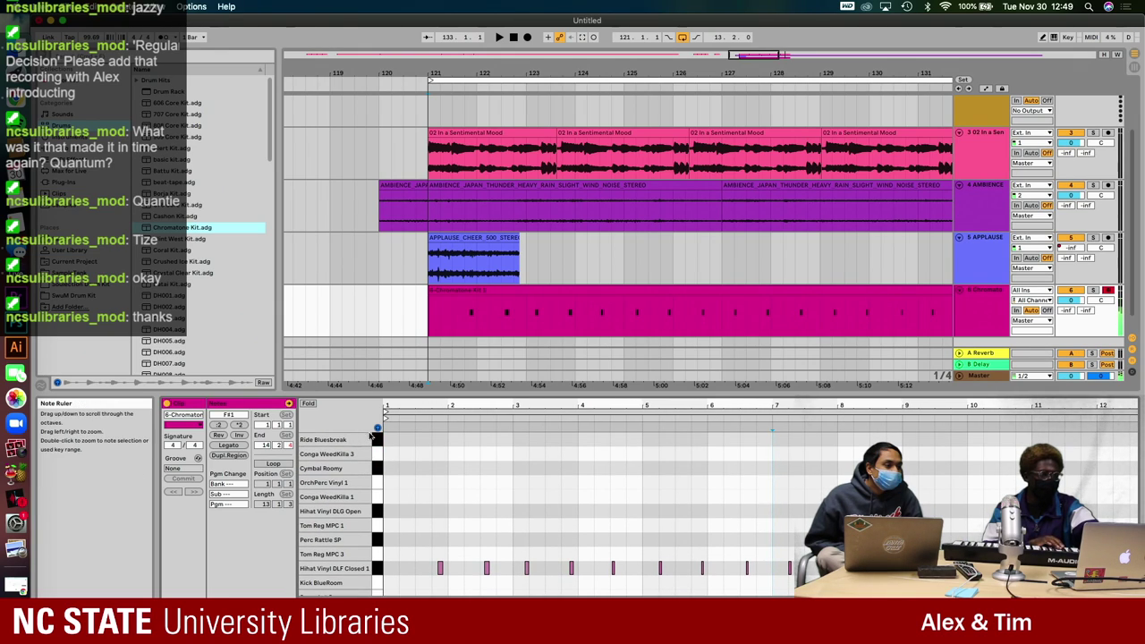
double_click(652, 439)
drag(644, 407, 645, 414)
scroll(653, 433, left, 3)
- Play from bar 121 and move the Ride Bluesbreak note to the start of the clip's bar 4
key(space)
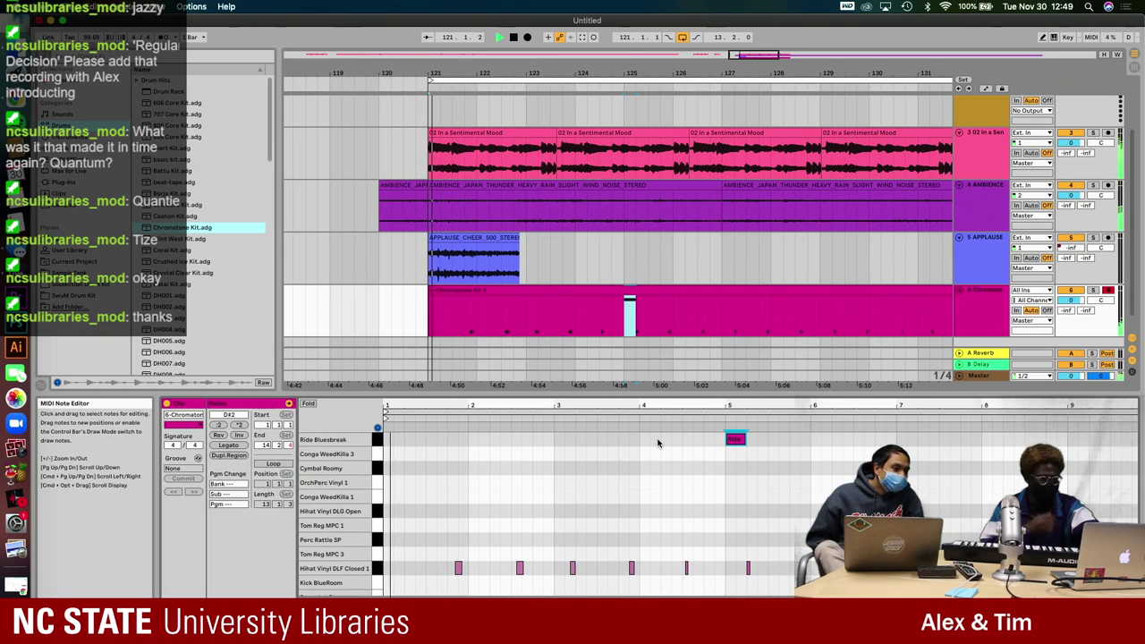
scroll(687, 447, down, 1)
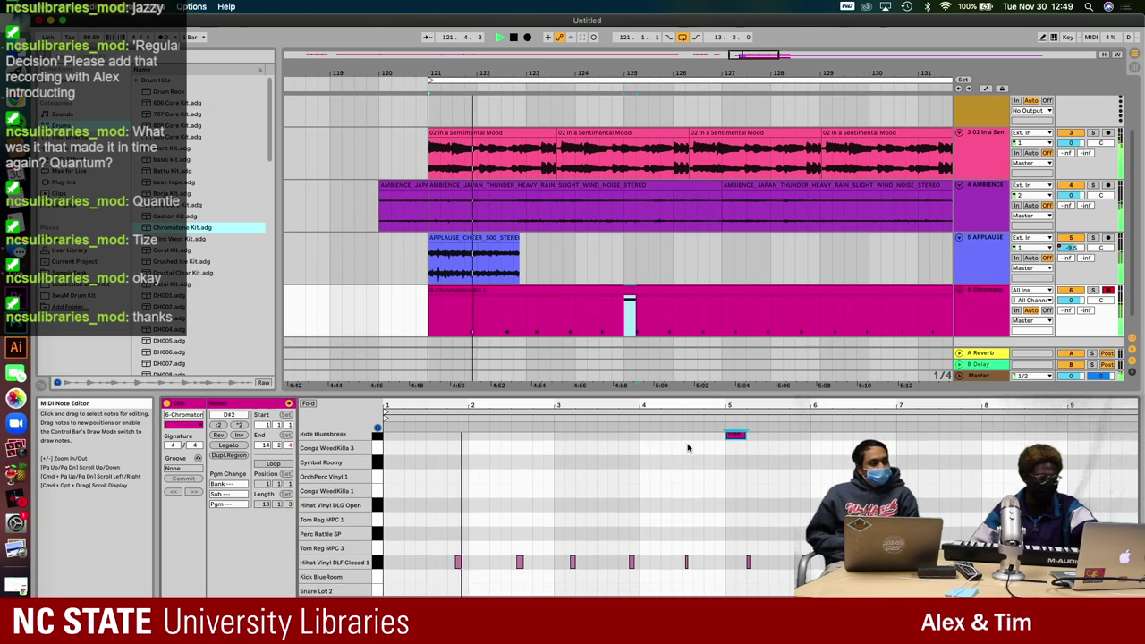
scroll(689, 447, up, 1)
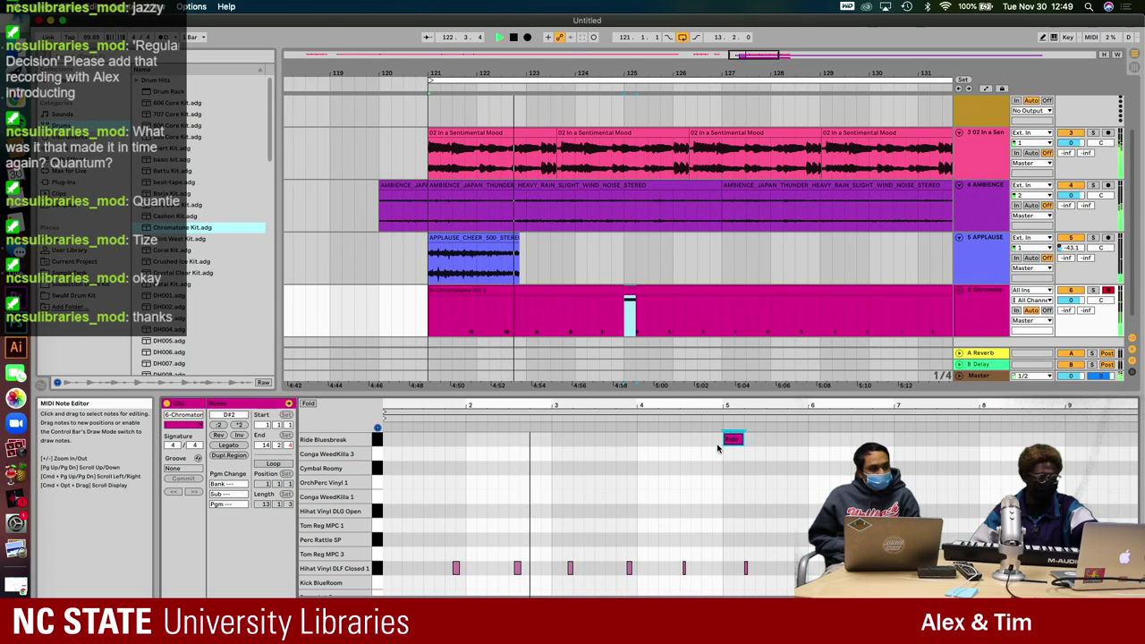
drag(733, 440, 653, 442)
key(space)
- Shorten the Ride Bluesbreak note and align it with the hi-hat note just before bar 4
key(plus)
key(plus)
key(plus)
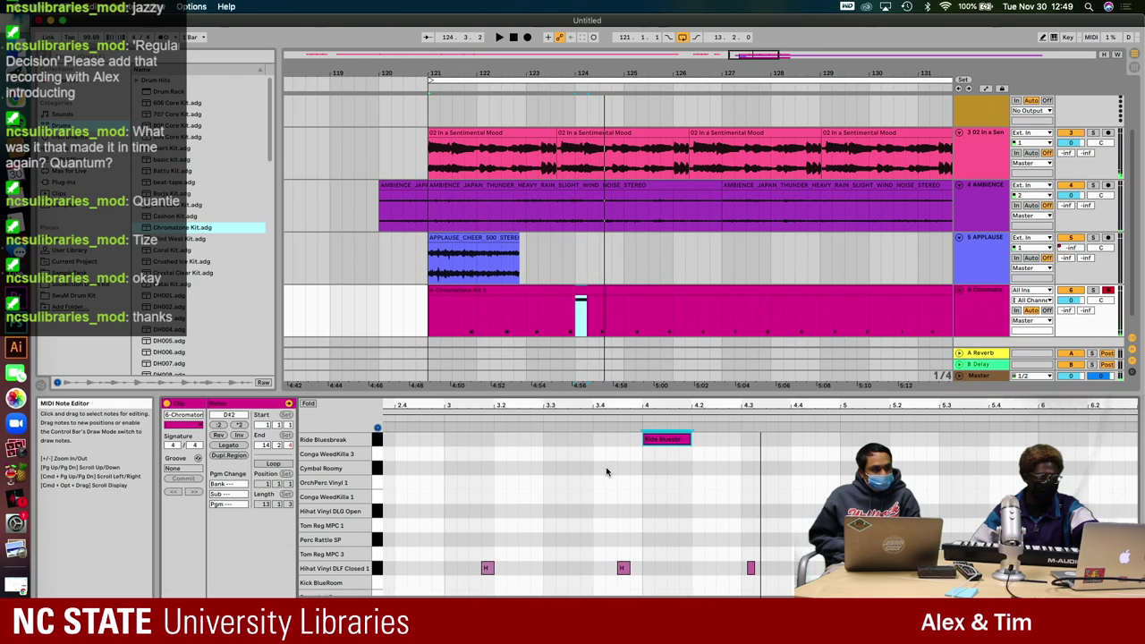
drag(658, 443, 642, 449)
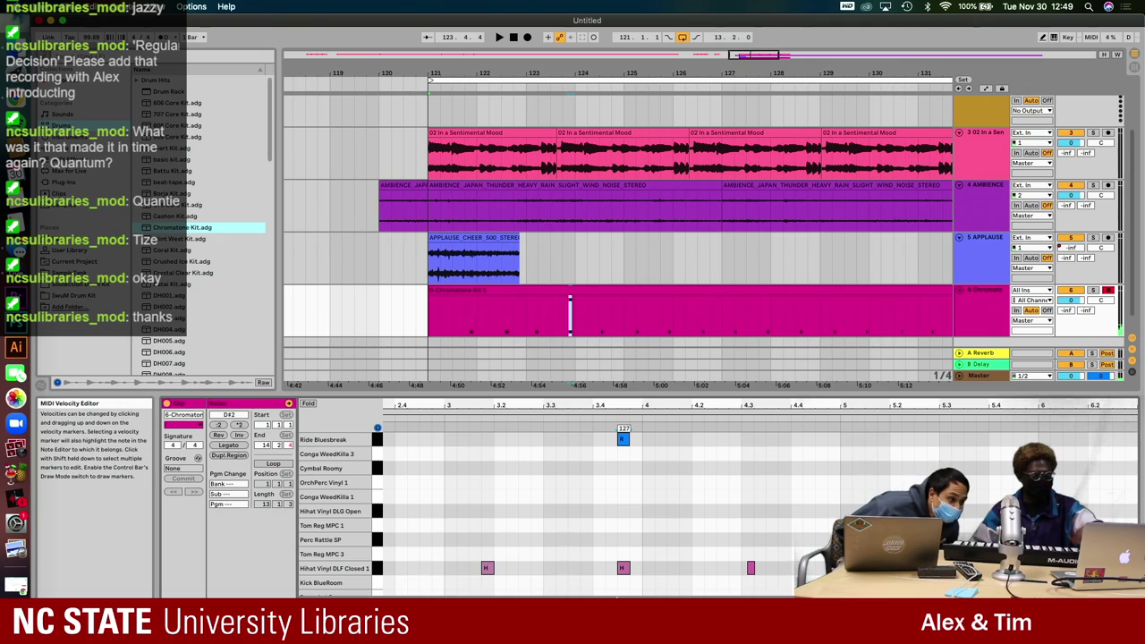
drag(623, 438, 624, 458)
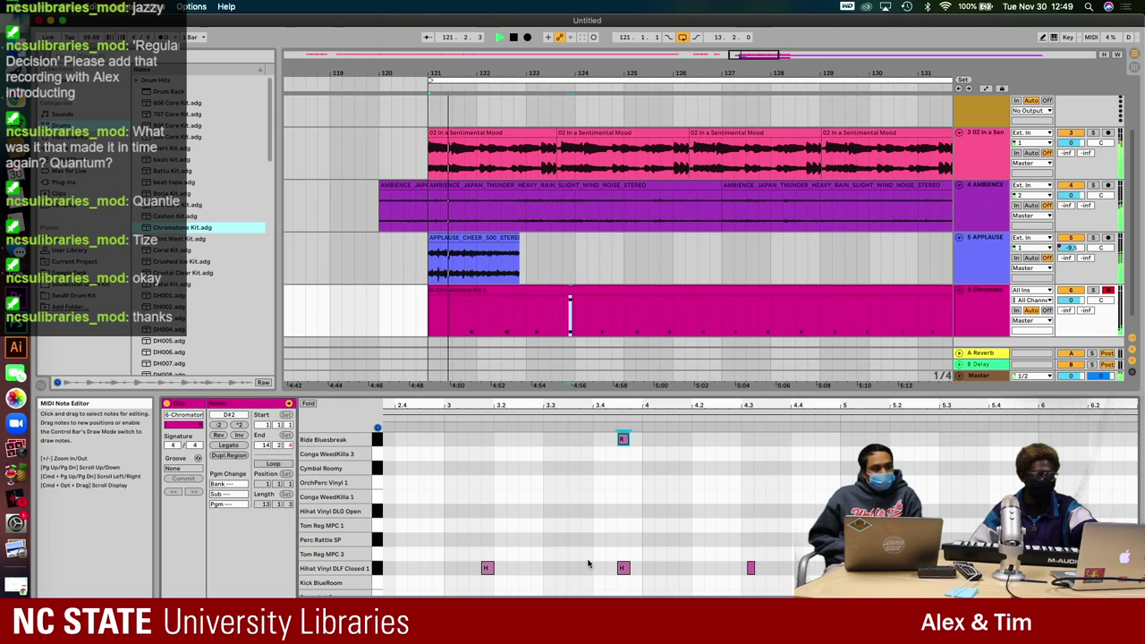
- Play the part and paste a copy of the Ride Bluesbreak note just past beat 3 of the clip's bar 6
key(minus)
click(599, 448)
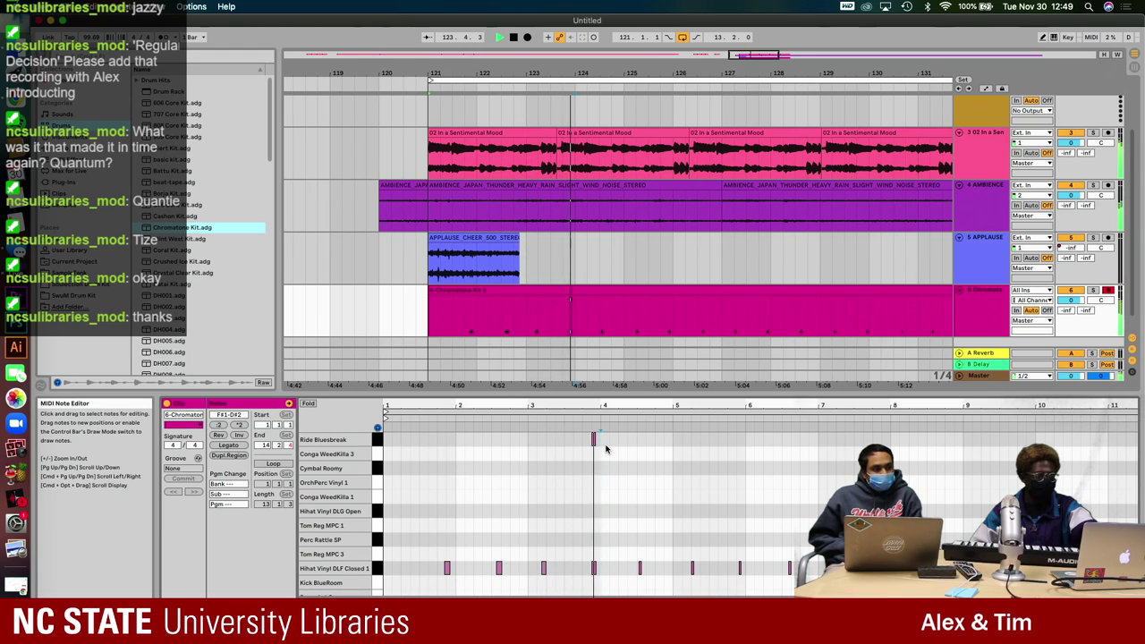
click(592, 439)
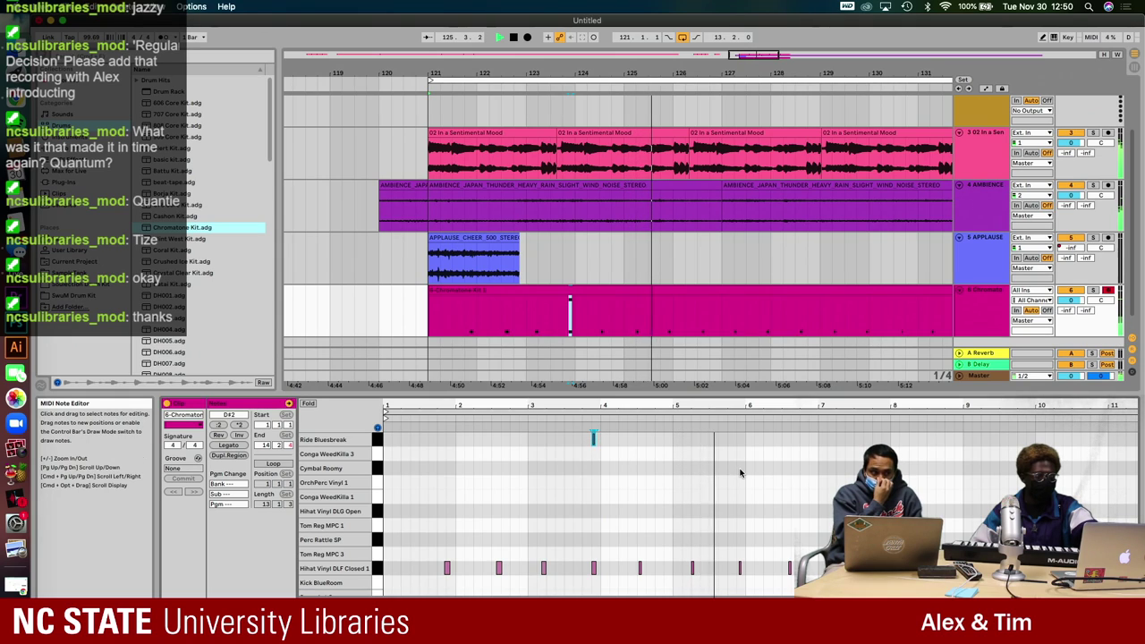
key(plus)
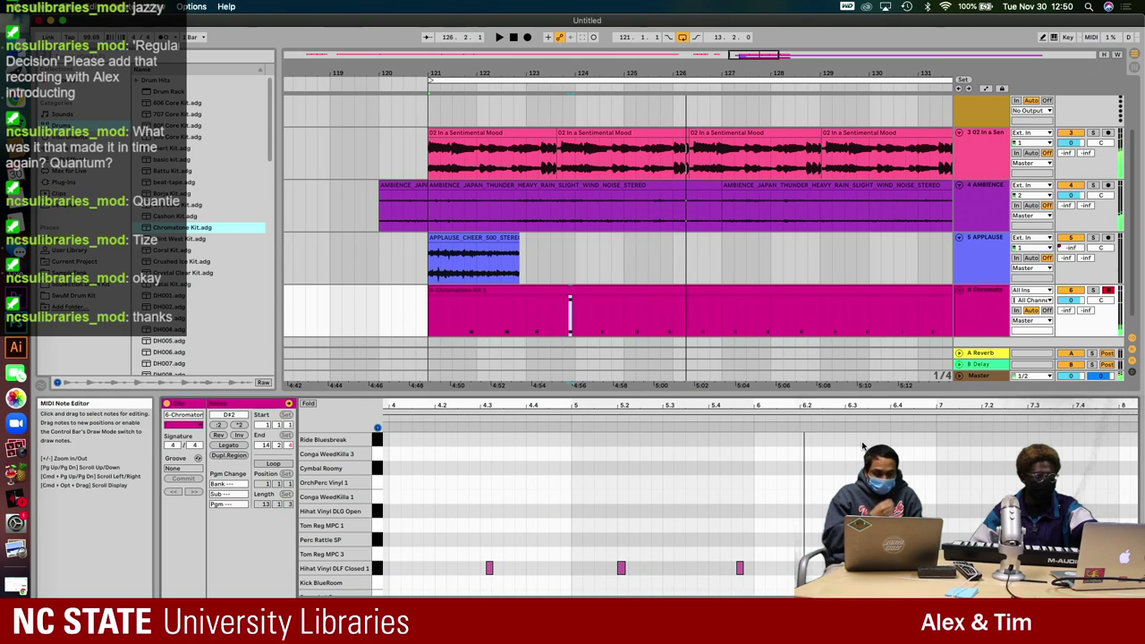
key(plus)
key(plus)
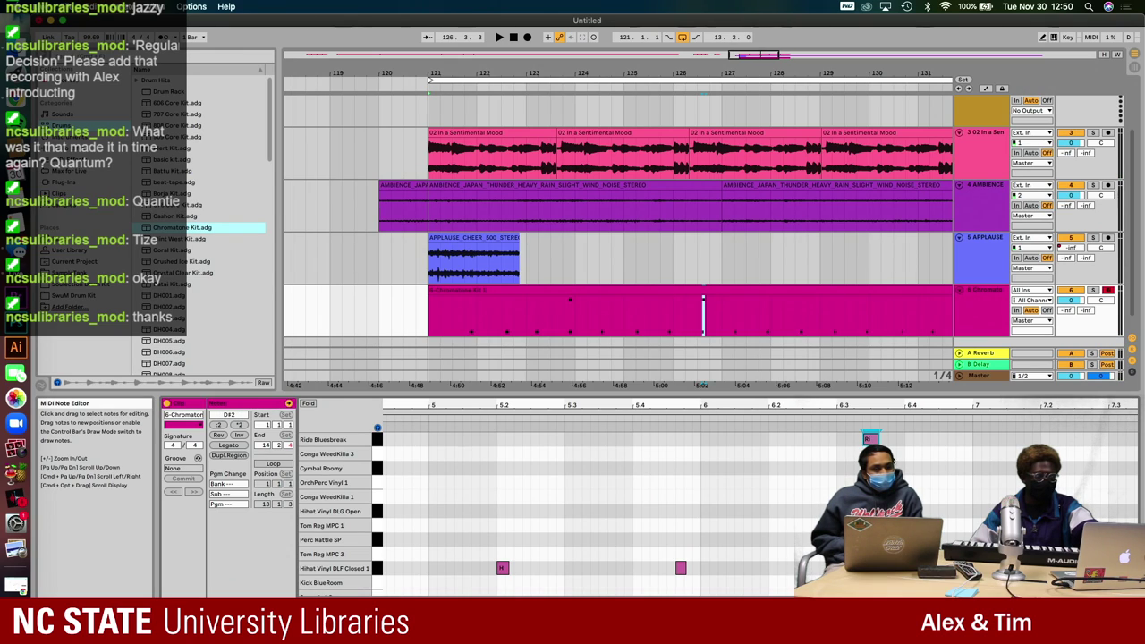
- Play the part from bar 121 to hear the two Ride Bluesbreak hits against the hi-hats
key(minus)
key(minus)
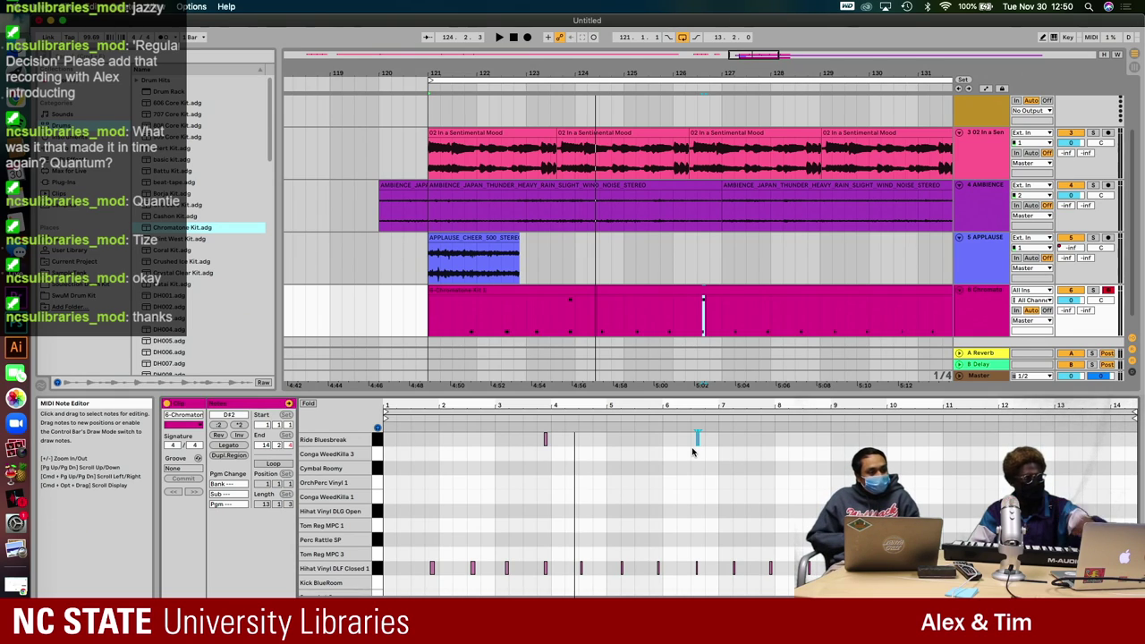
key(space)
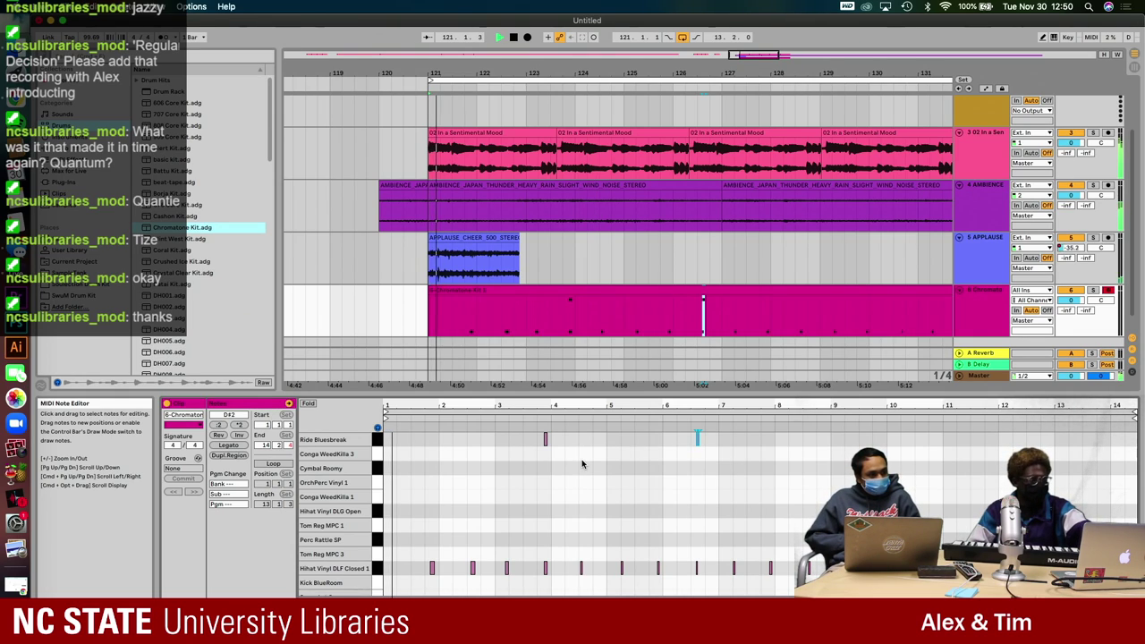
scroll(581, 463, up, 3)
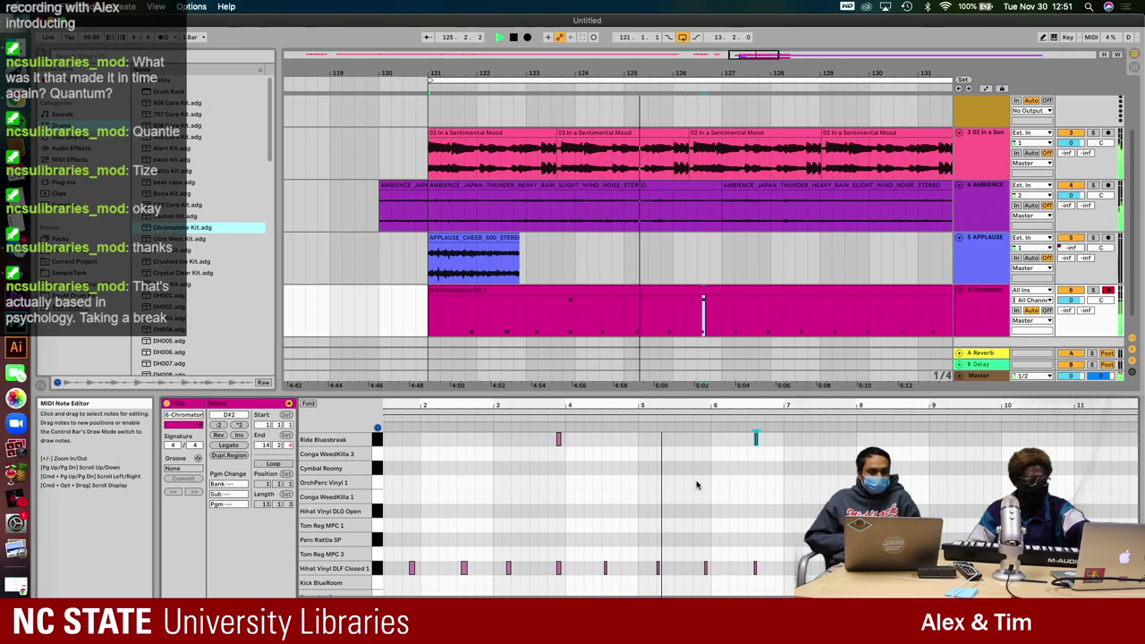
scroll(695, 485, down, 4)
scroll(695, 485, up, 4)
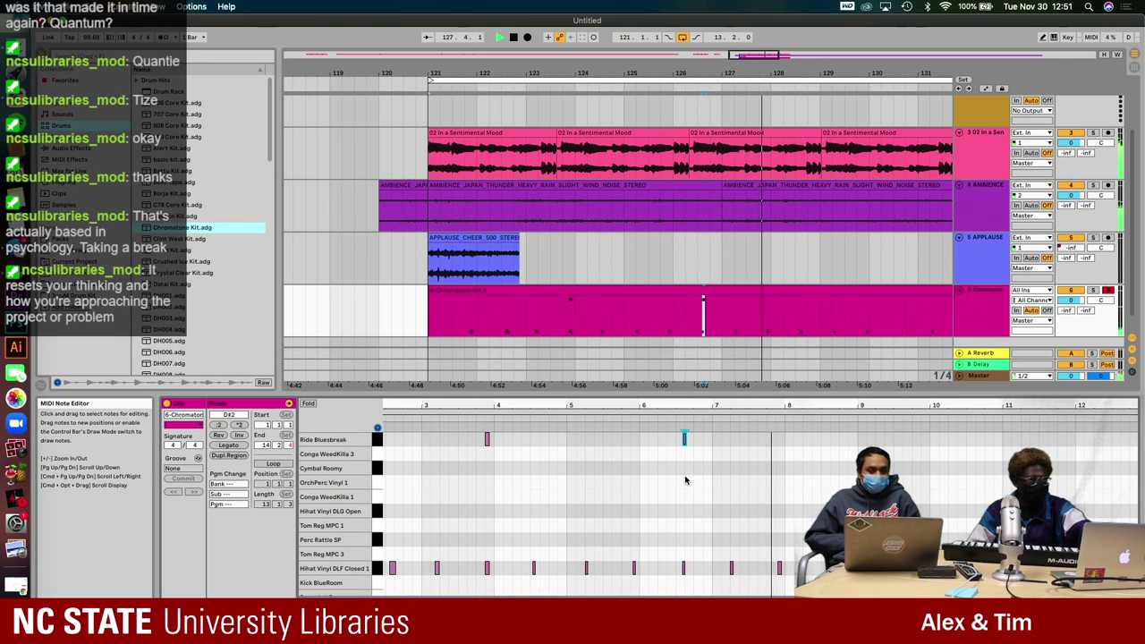
- Paste another Ride Bluesbreak note around beat 2 of the clip's bar 9, in line with the hi-hat note there
scroll(828, 436, up, 5)
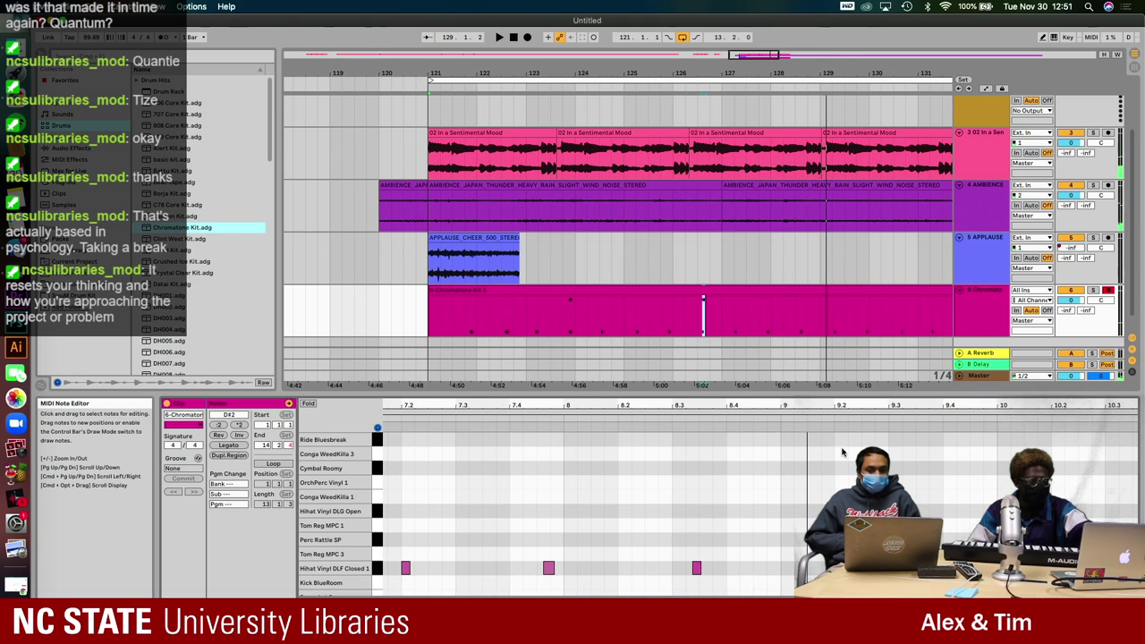
scroll(841, 439, up, 3)
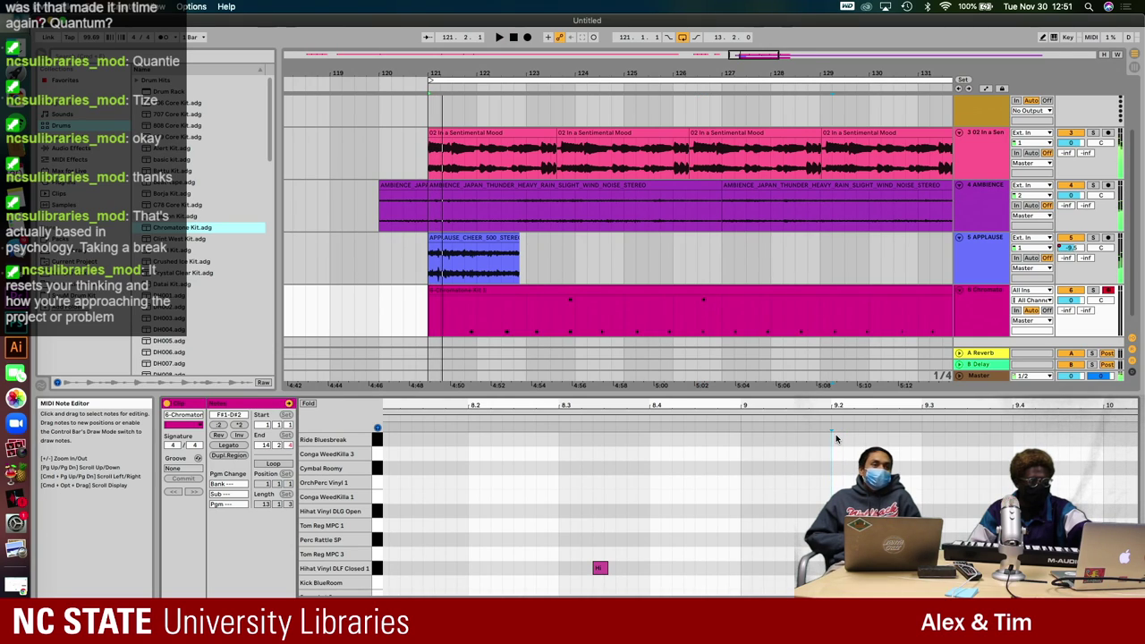
double_click(837, 438)
scroll(848, 437, down, 3)
scroll(854, 439, down, 5)
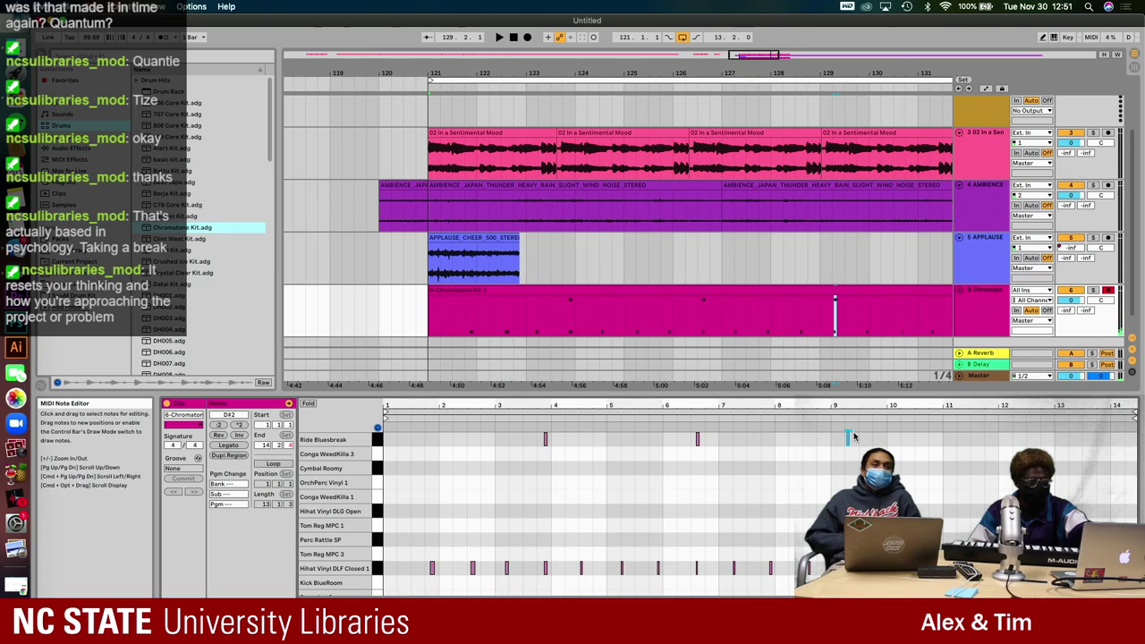
- Add a Ride Bluesbreak hit at the start of the clip's bar 12 and play the loop from bar 121
click(955, 444)
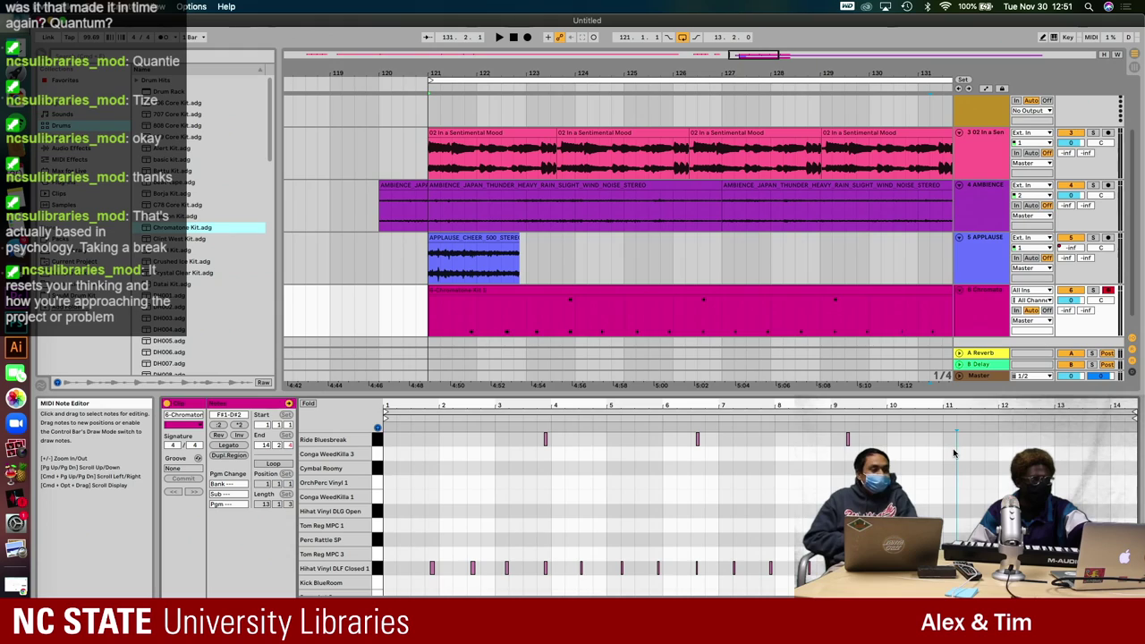
key(space)
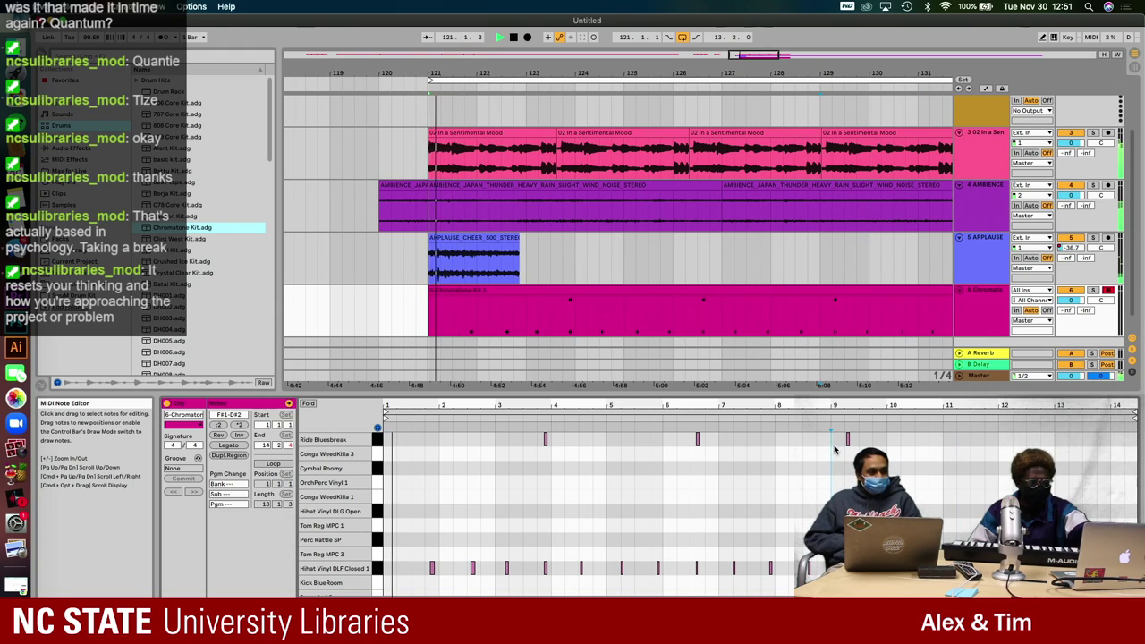
click(829, 417)
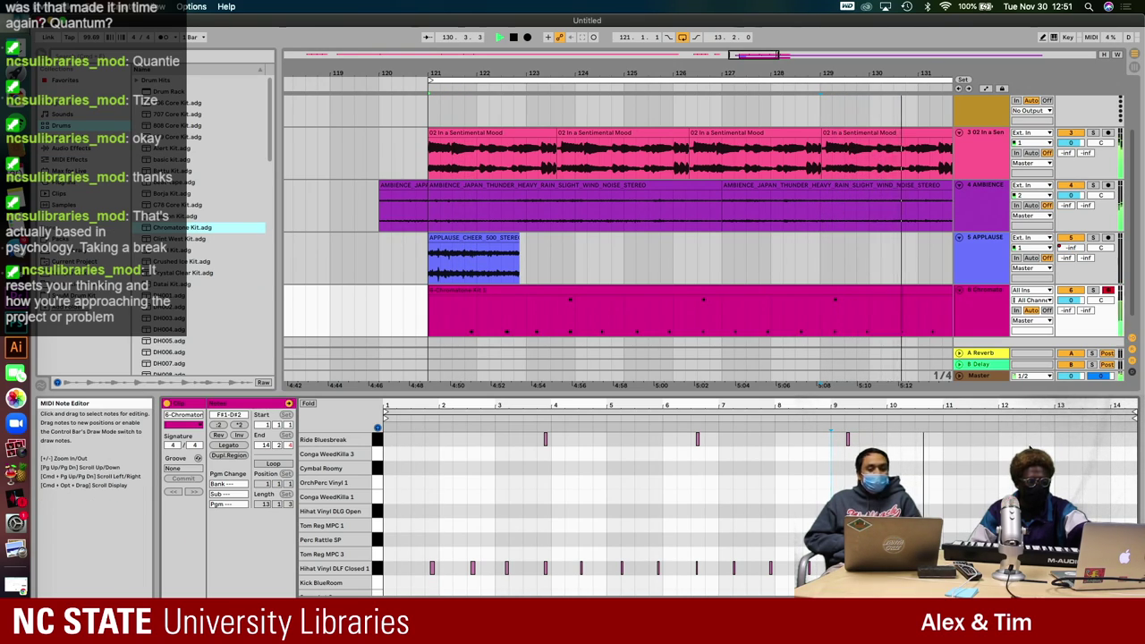
key(plus)
scroll(955, 459, right, 2)
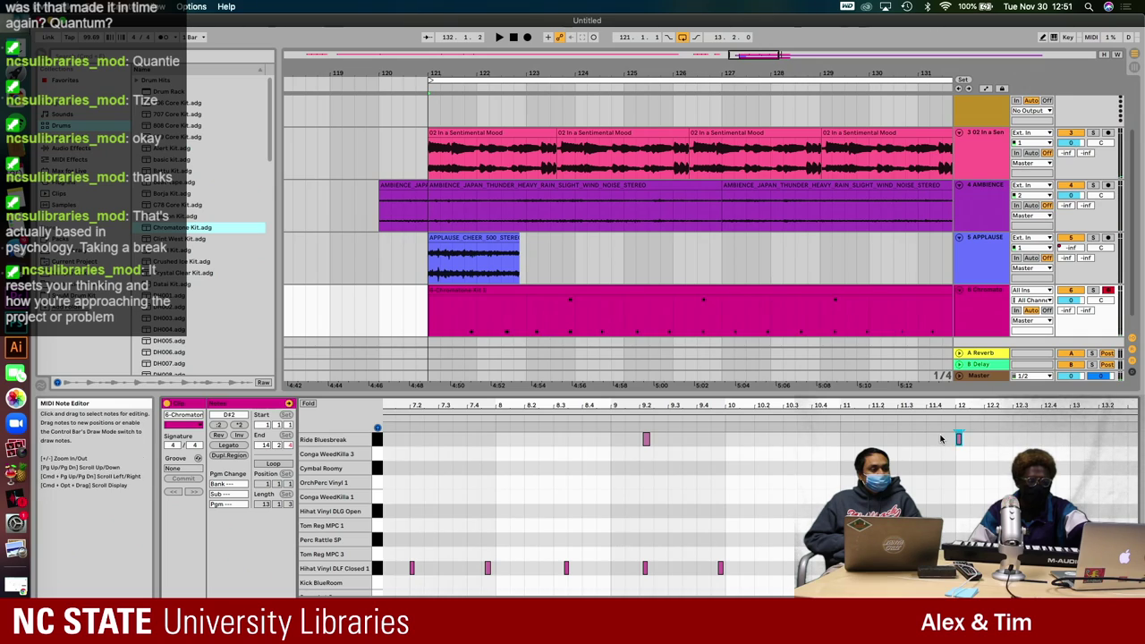
key(minus)
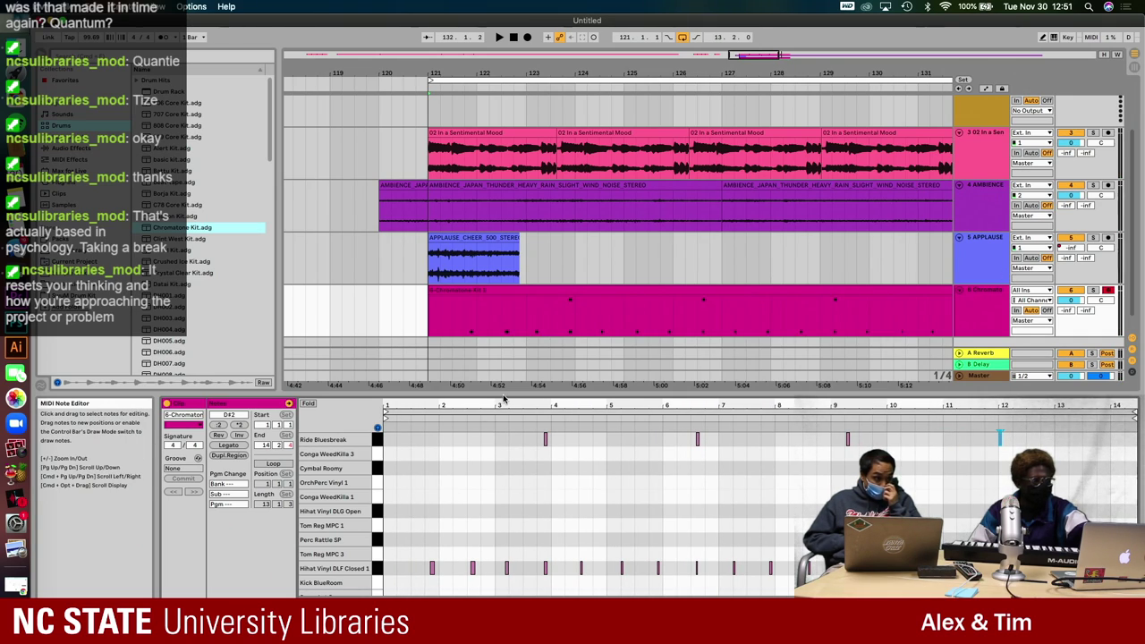
click(429, 277)
key(space)
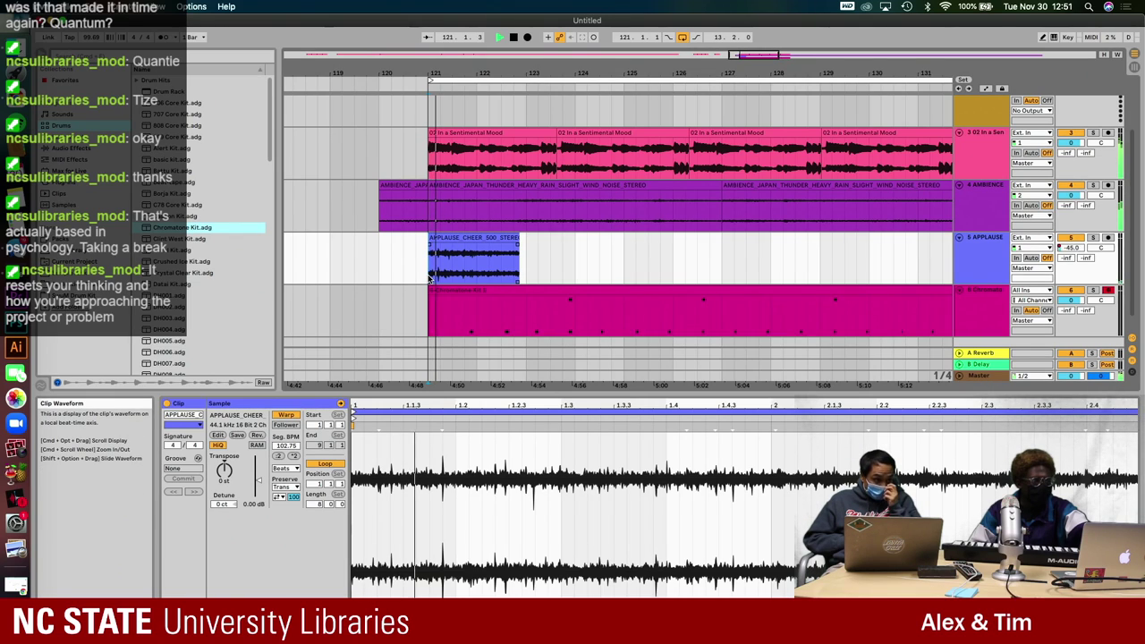
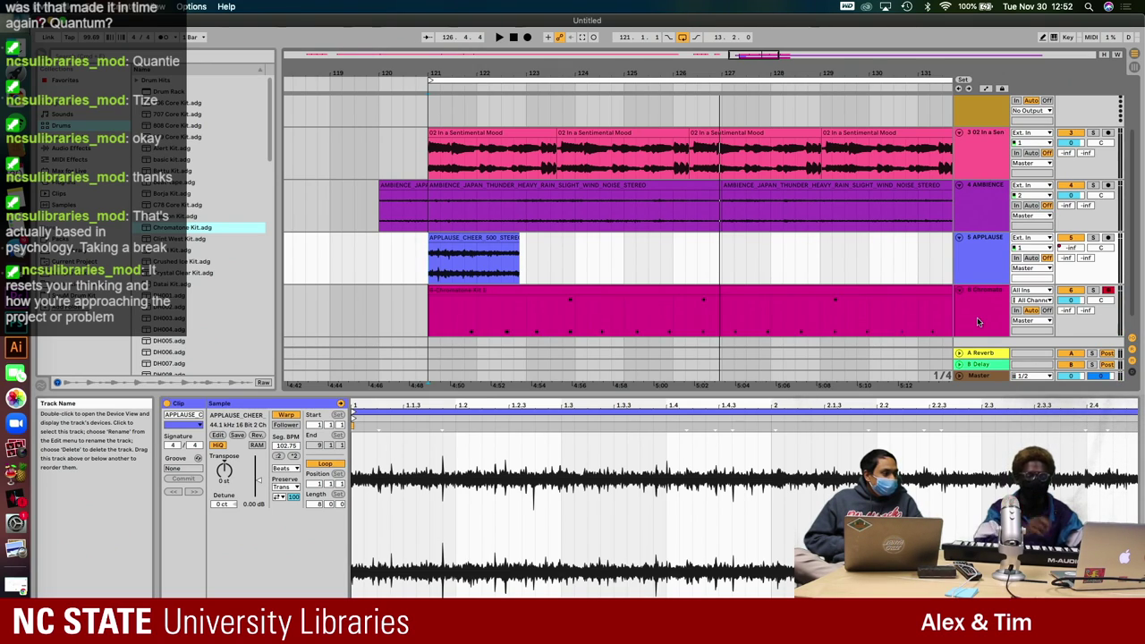
- Duplicate the Chromatone Kit track together with its hi-hat and ride clip
scroll(976, 309, down, 1)
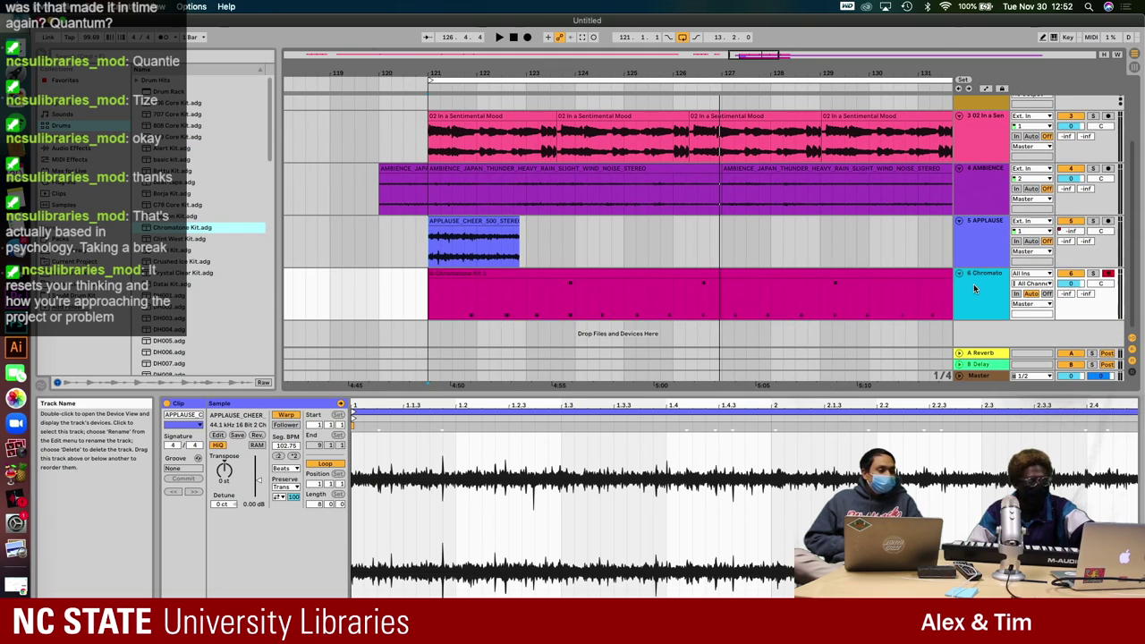
click(899, 273)
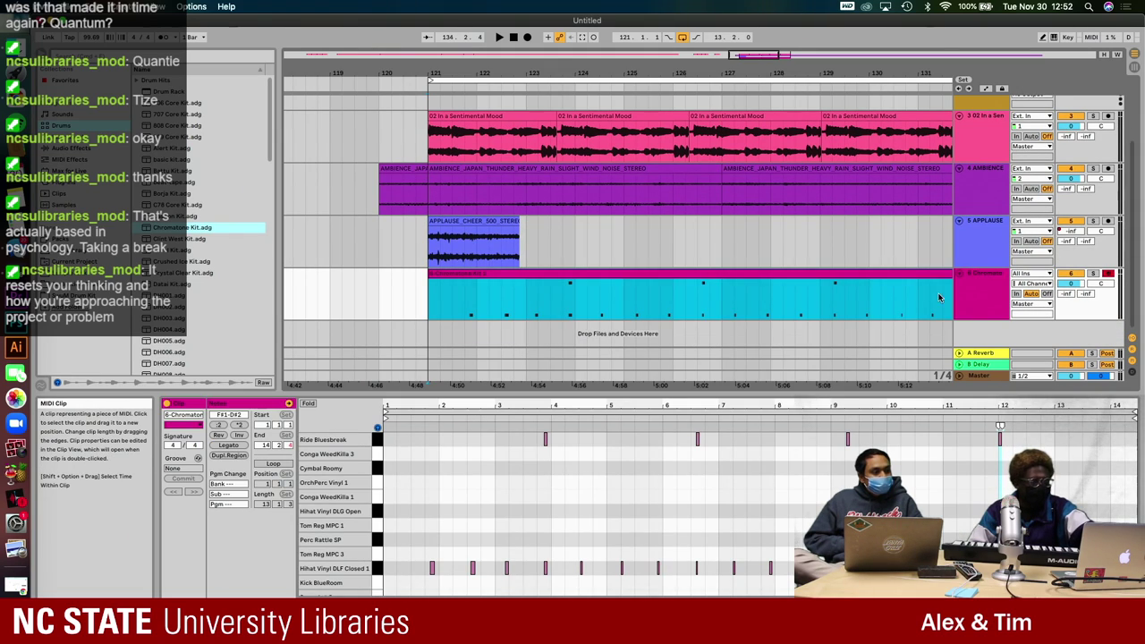
click(979, 313)
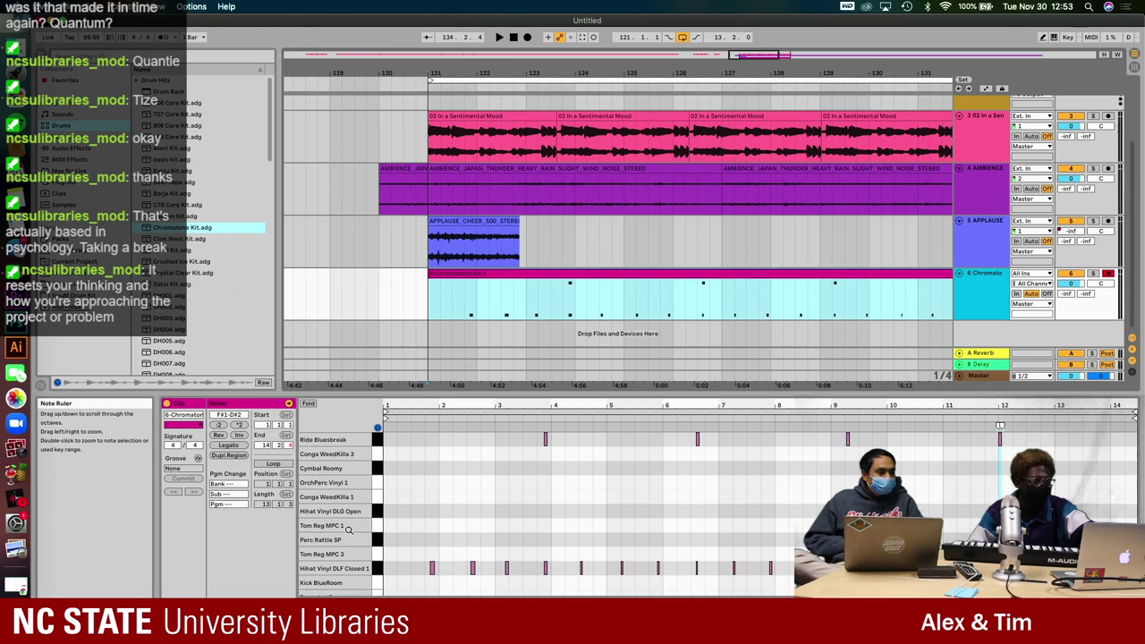
scroll(416, 567, down, 4)
scroll(417, 566, up, 1)
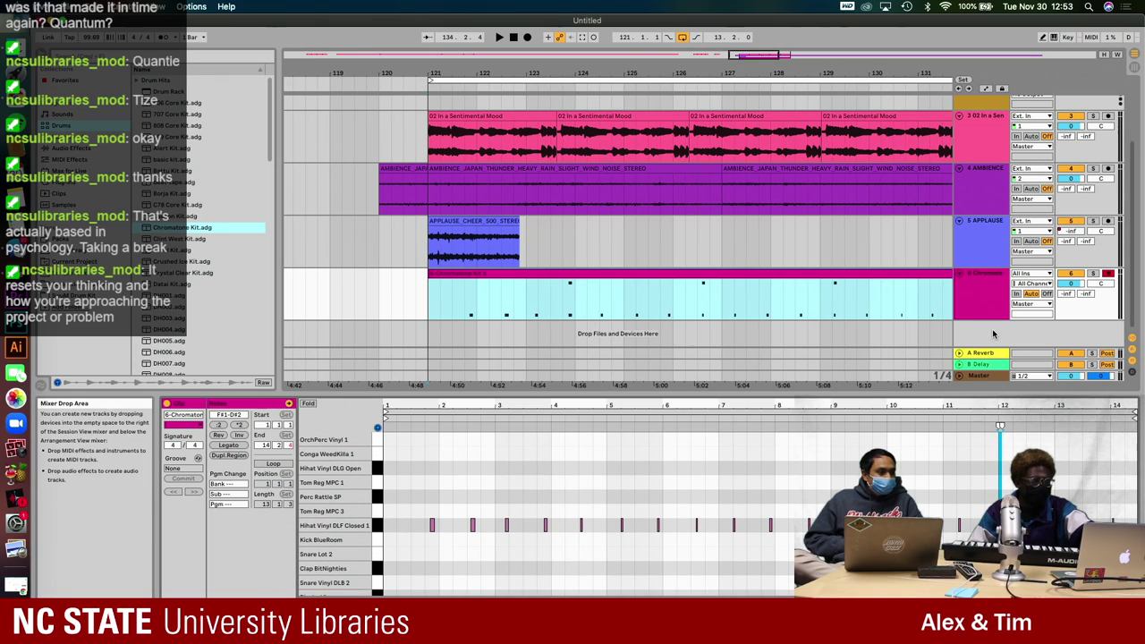
click(992, 334)
right_click(991, 332)
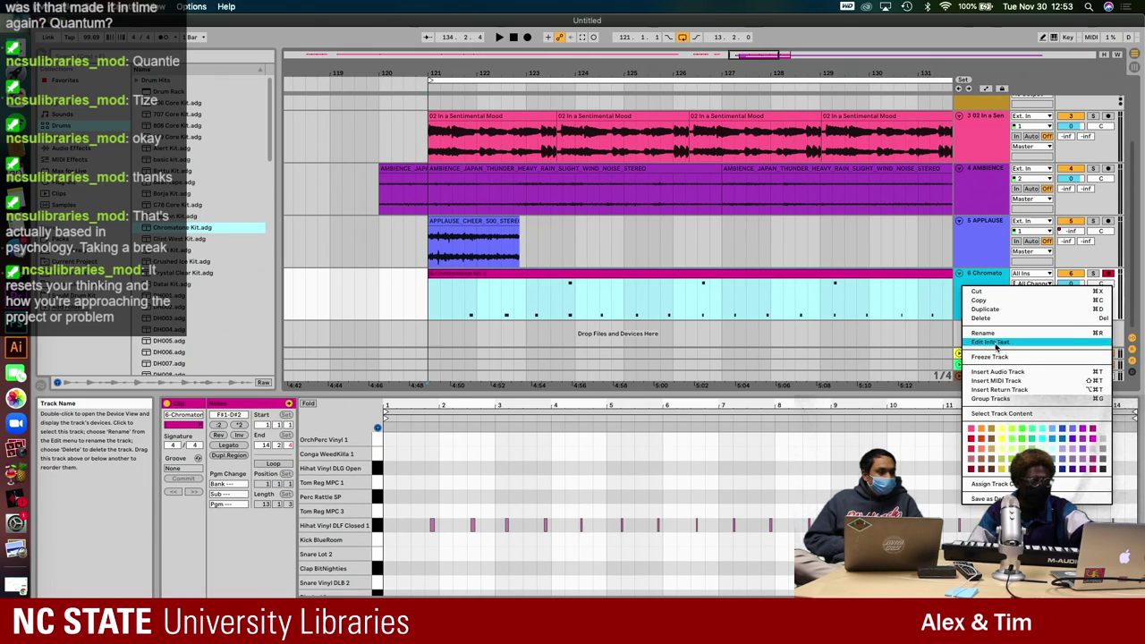
click(993, 310)
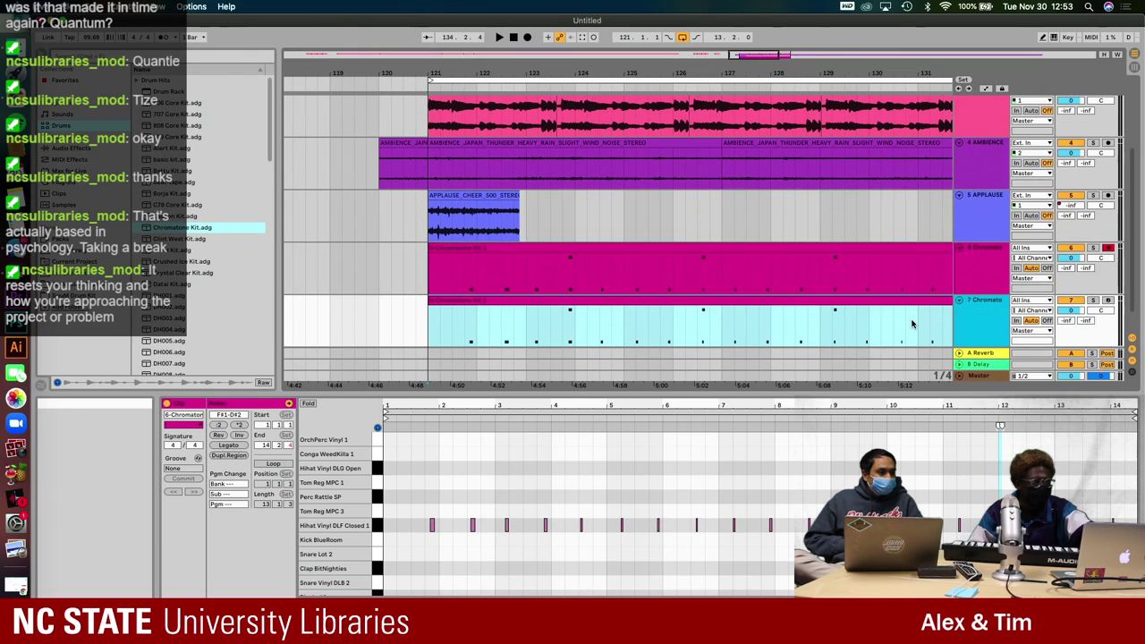
- Delete the copied clip from the duplicate Chromatone Kit track and arm that track for recording
click(776, 303)
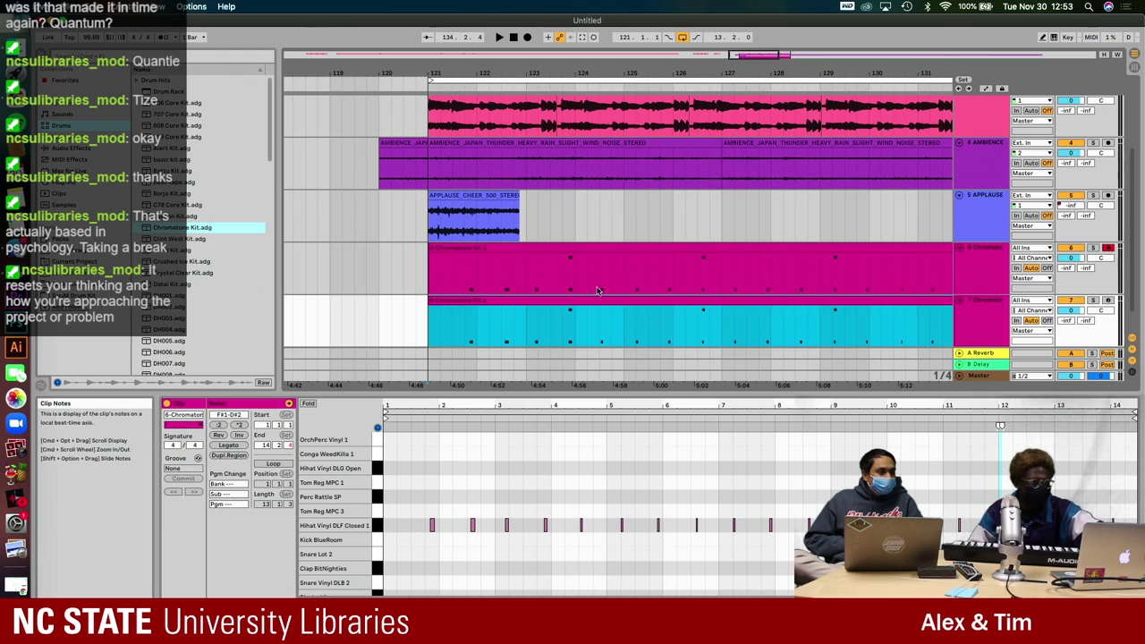
click(537, 336)
key(space)
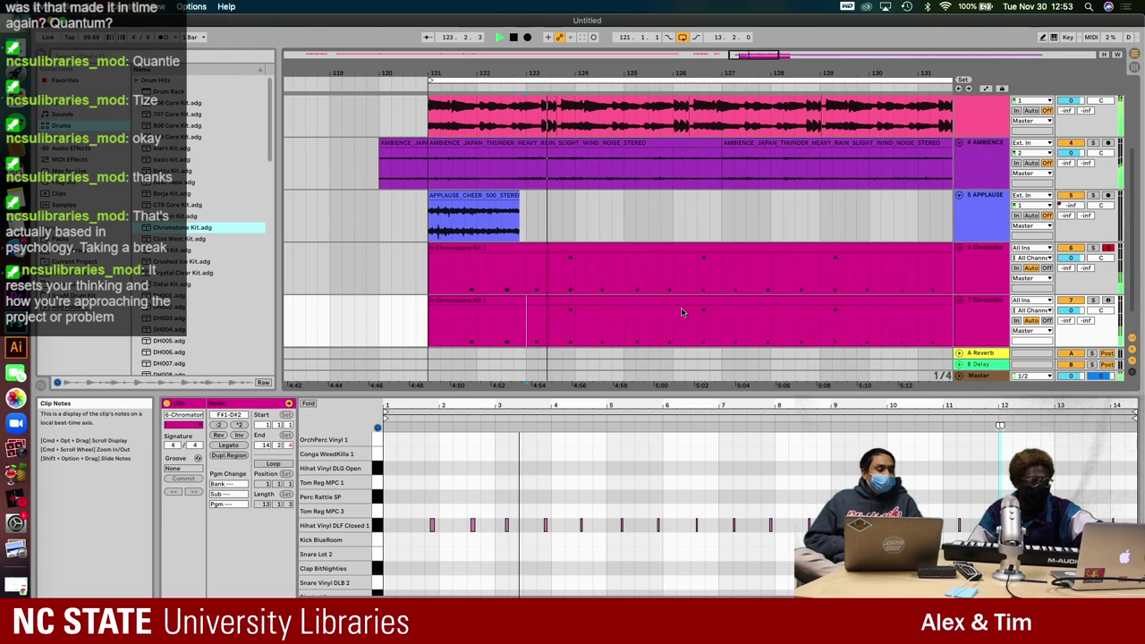
click(718, 301)
key(space)
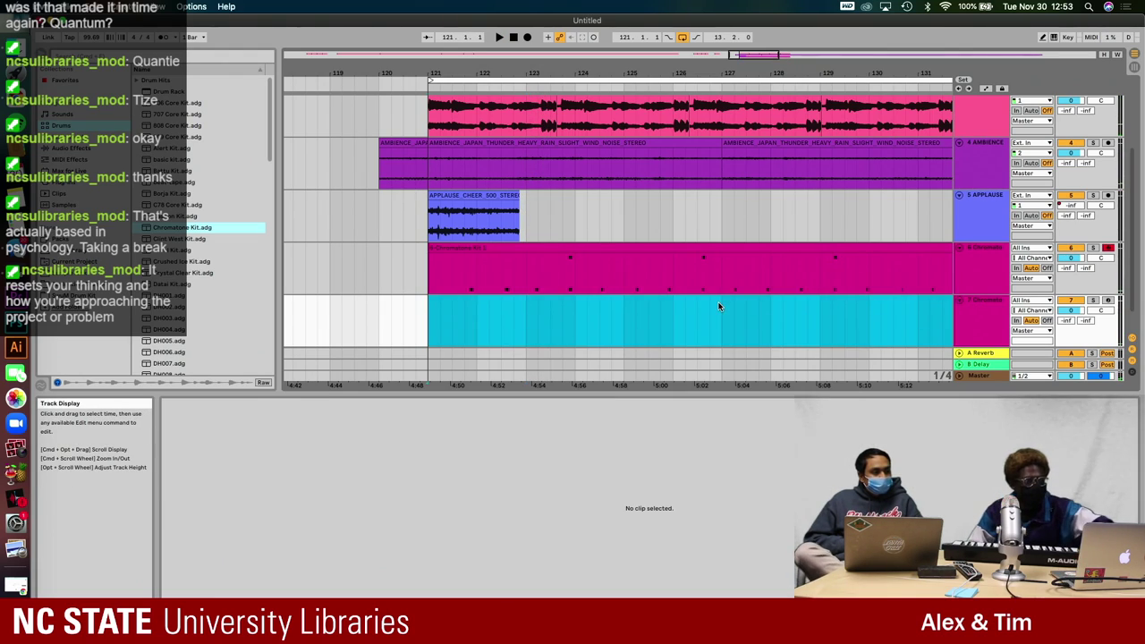
click(627, 309)
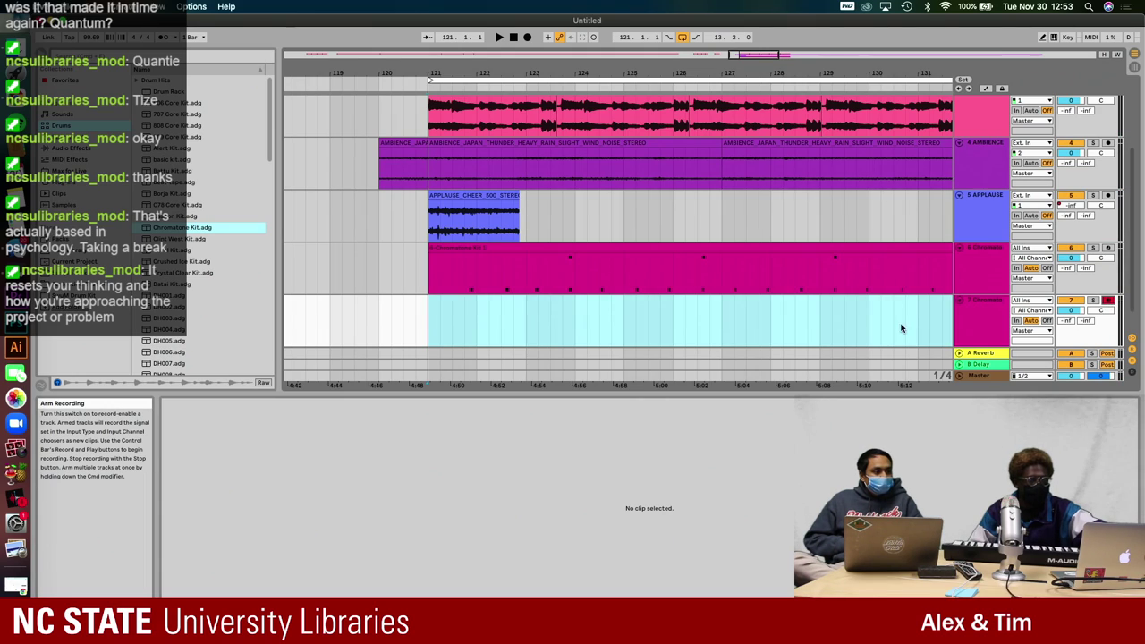
- Record a Kick BlueRoom and Snare Lot 2 part on the duplicate Chromatone Kit track from bar 121 through the end of the loop
click(427, 331)
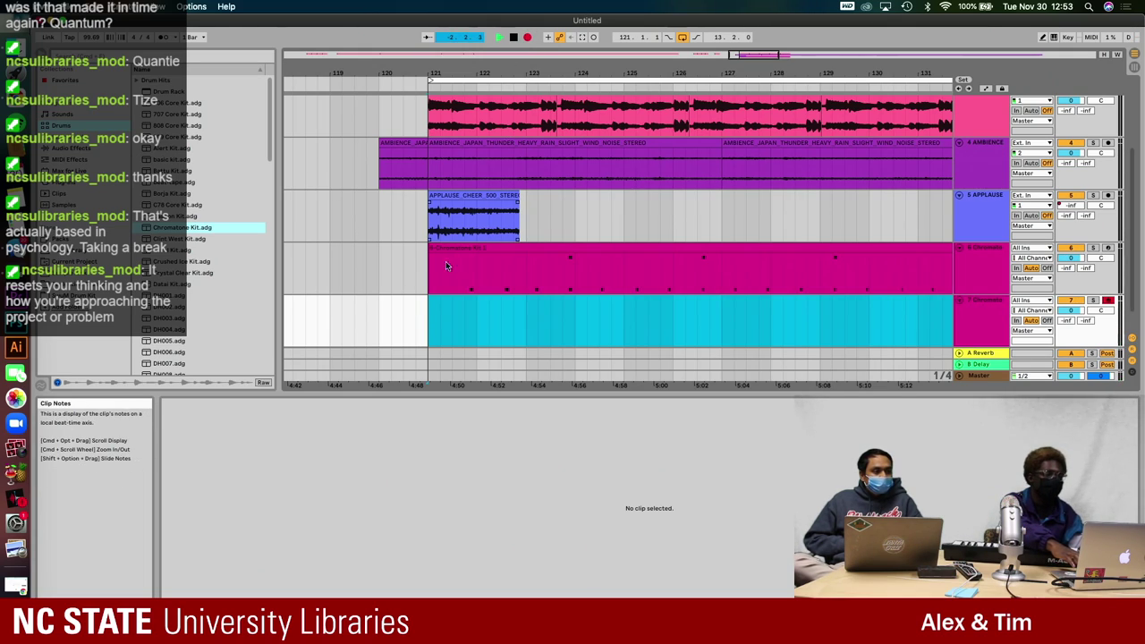
key(Delete)
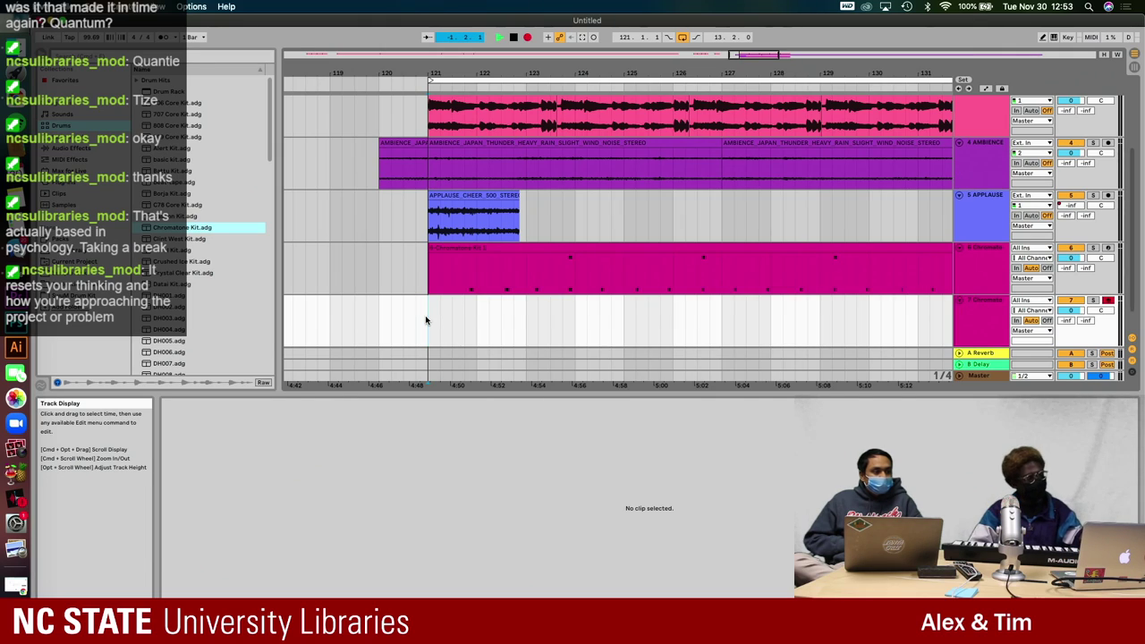
key(space)
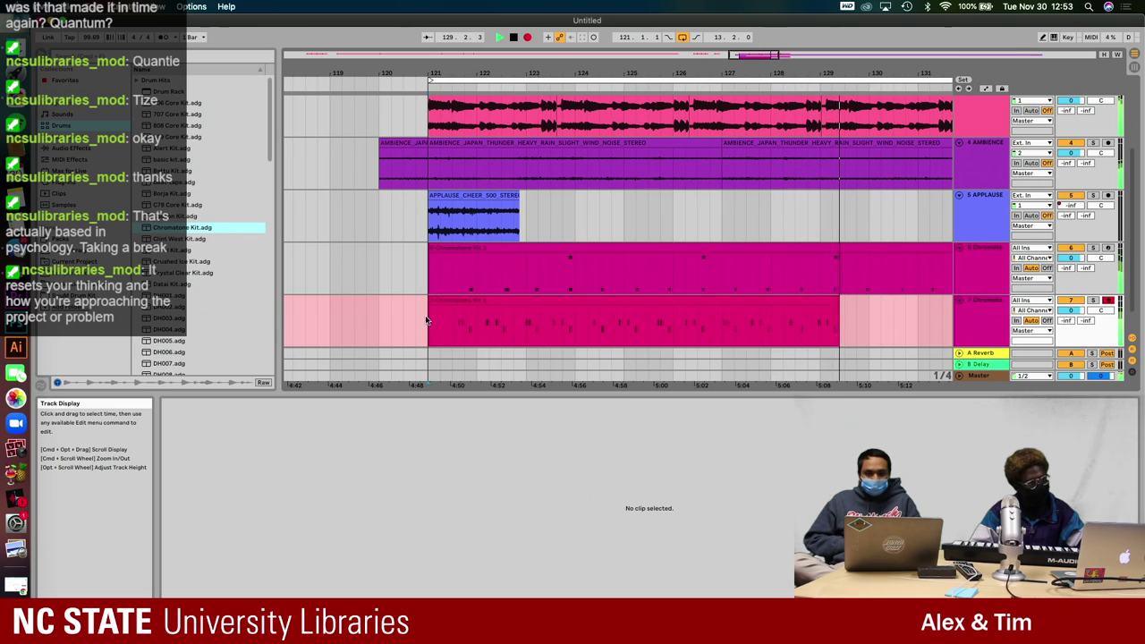
scroll(427, 320, right, 10)
scroll(429, 326, down, 2)
scroll(429, 326, left, 1)
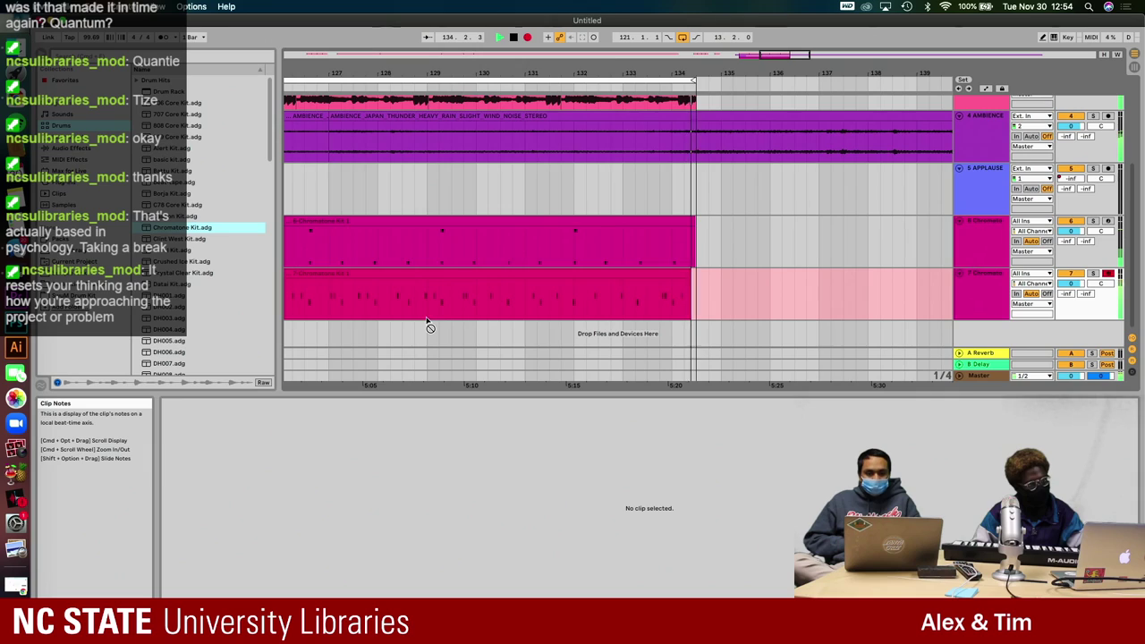
key(space)
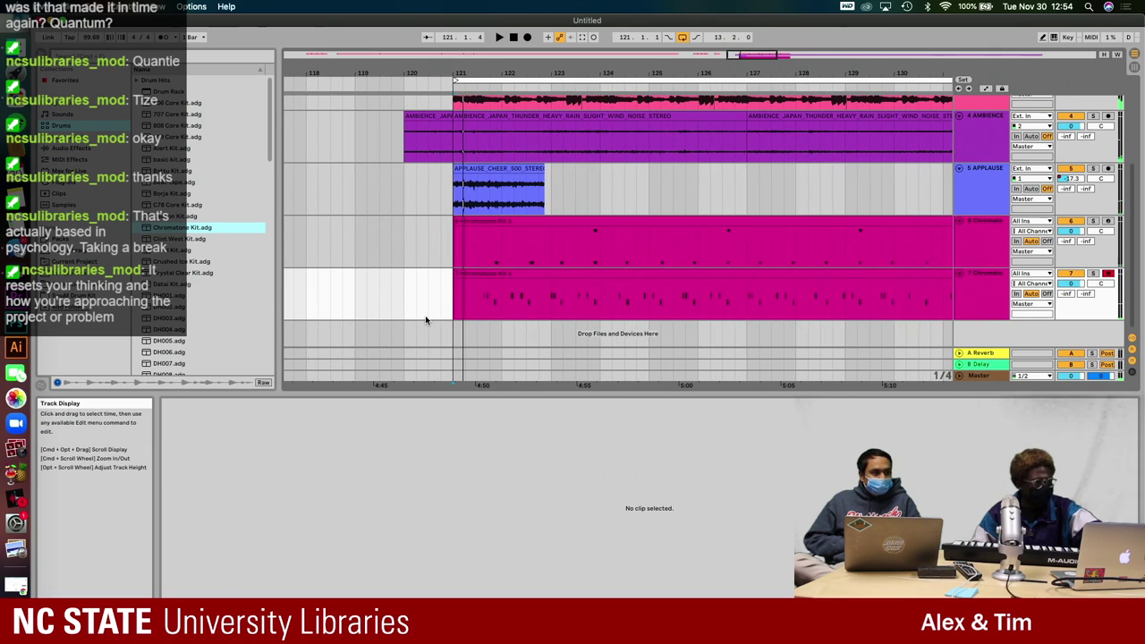
- Select the recorded kick and snare notes within the loop of the duplicate Chromatone Kit clip and quantize them
click(451, 288)
scroll(485, 300, right, 4)
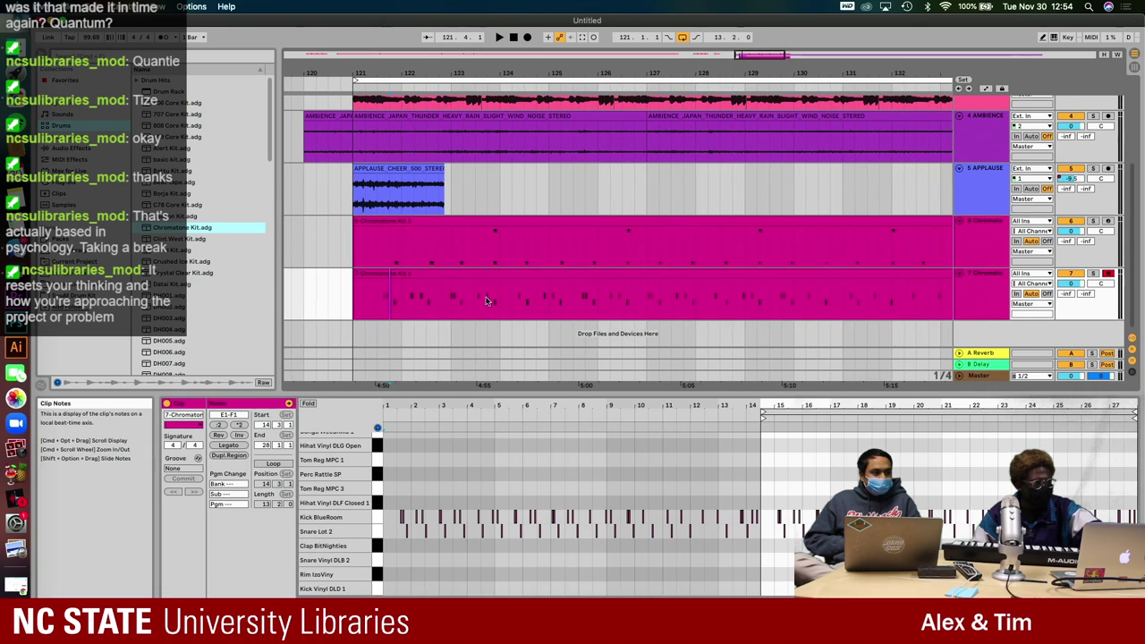
scroll(475, 288, right, 3)
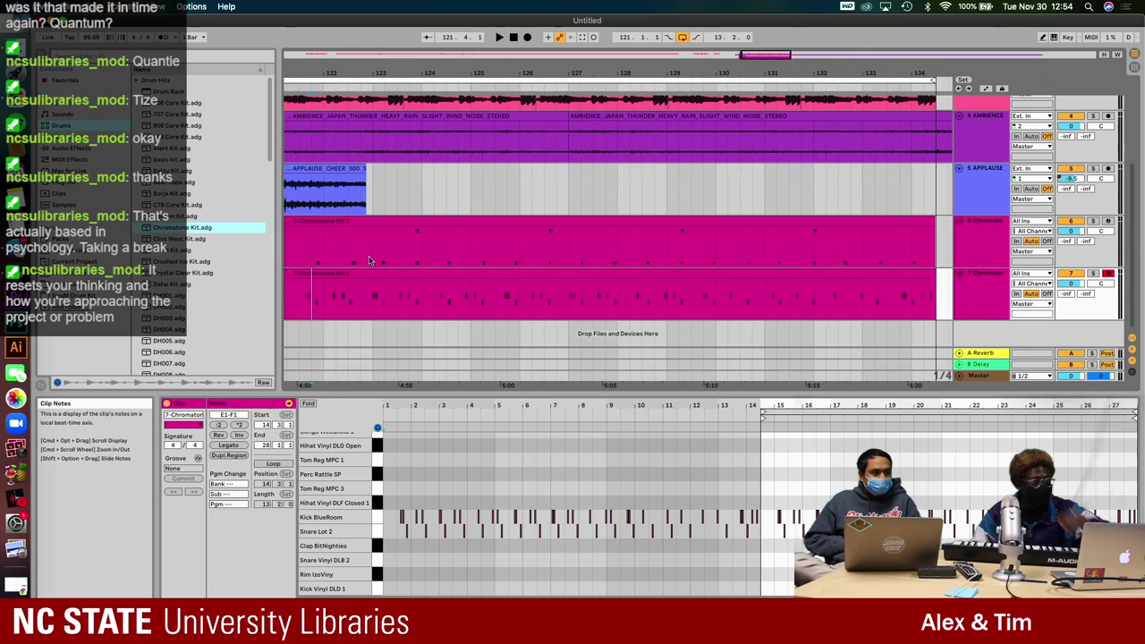
click(355, 302)
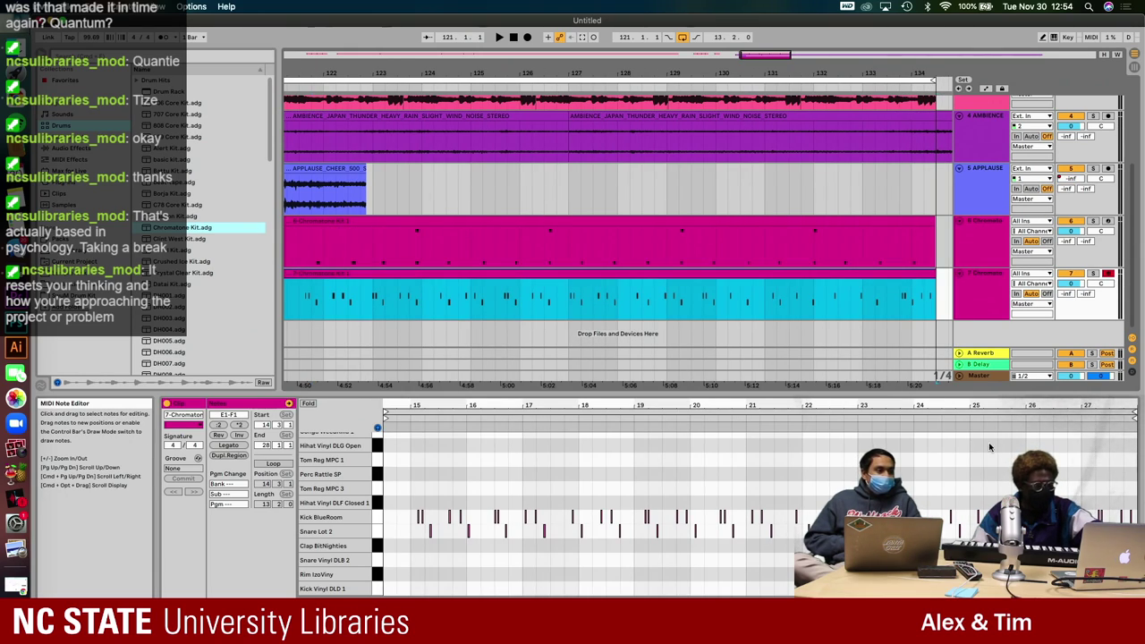
drag(1103, 471, 494, 541)
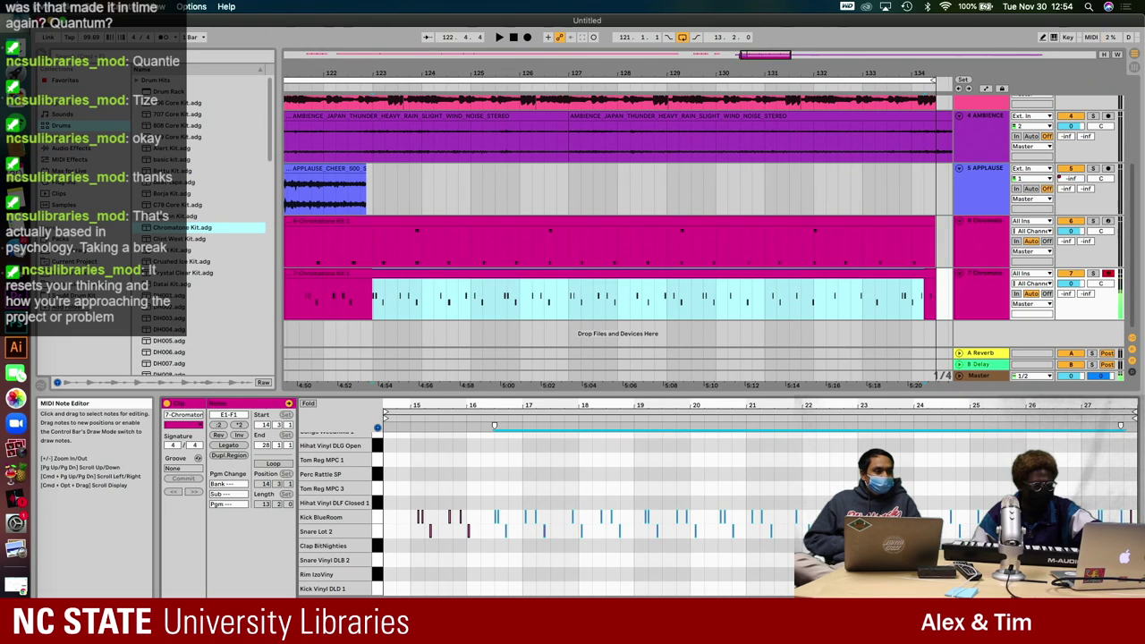
mouse_move(398, 458)
mouse_down()
mouse_move(429, 501)
mouse_move(1082, 559)
mouse_move(1131, 550)
mouse_up()
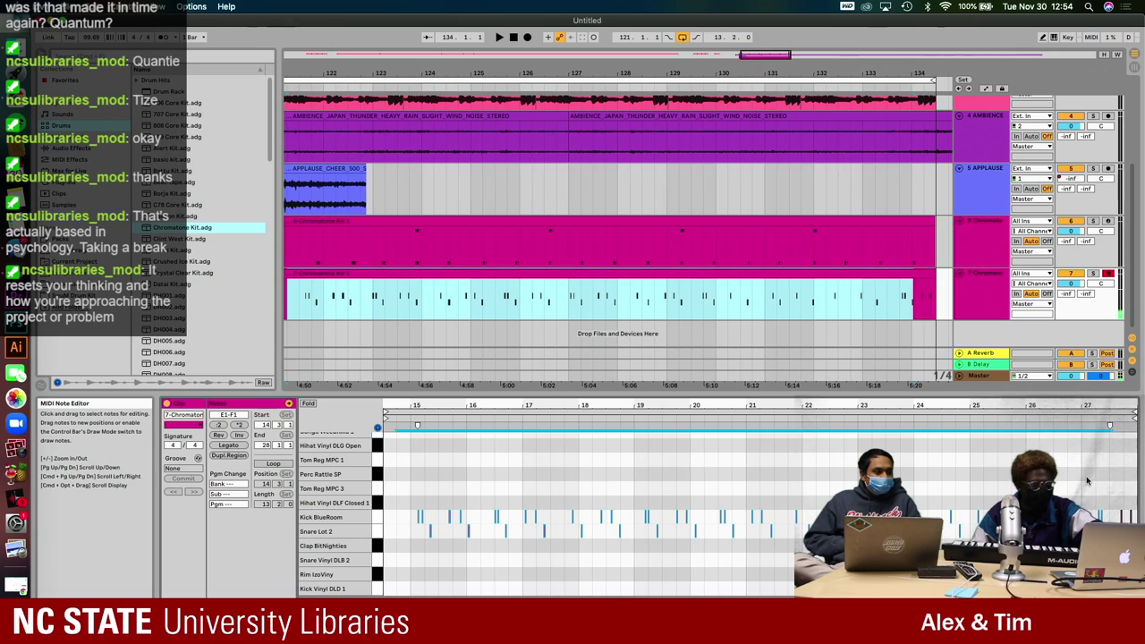
drag(394, 471, 1133, 545)
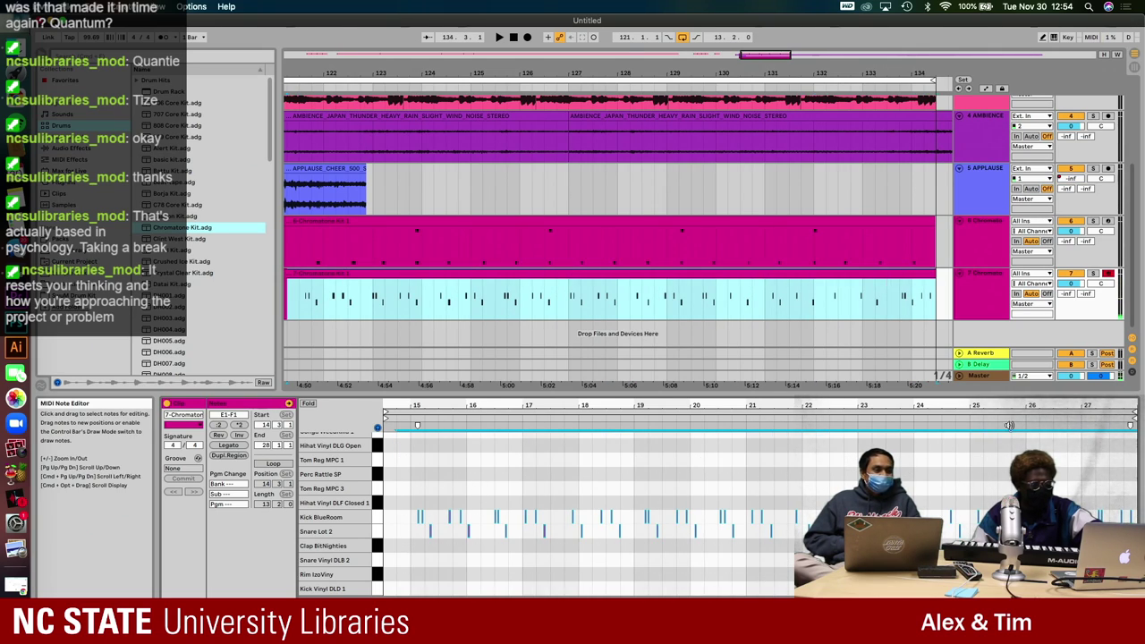
right_click(863, 459)
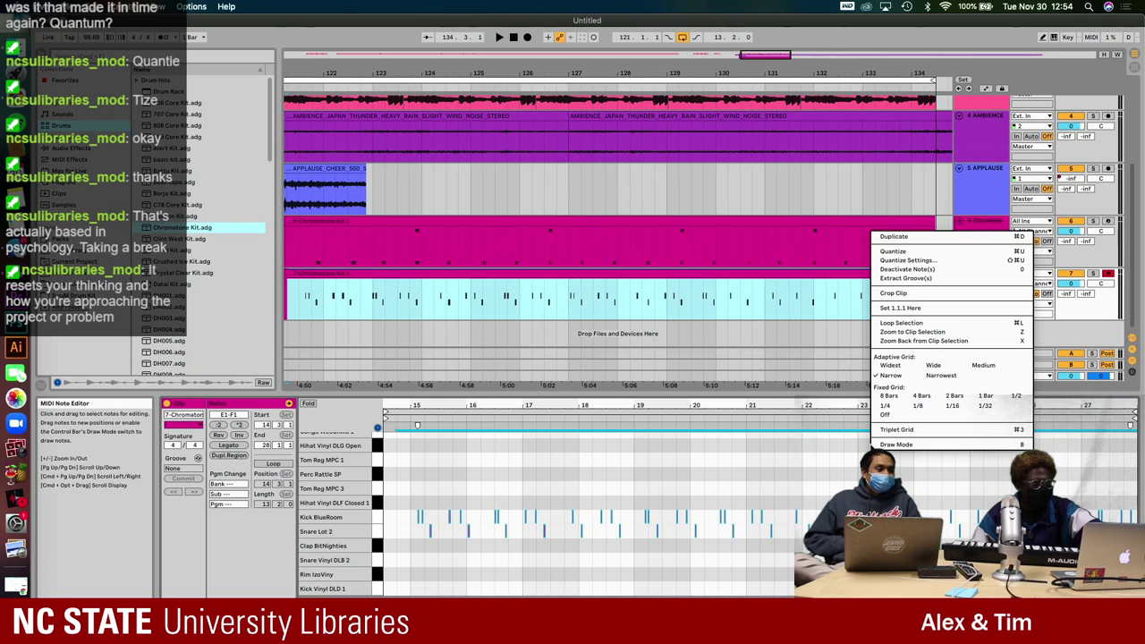
click(908, 257)
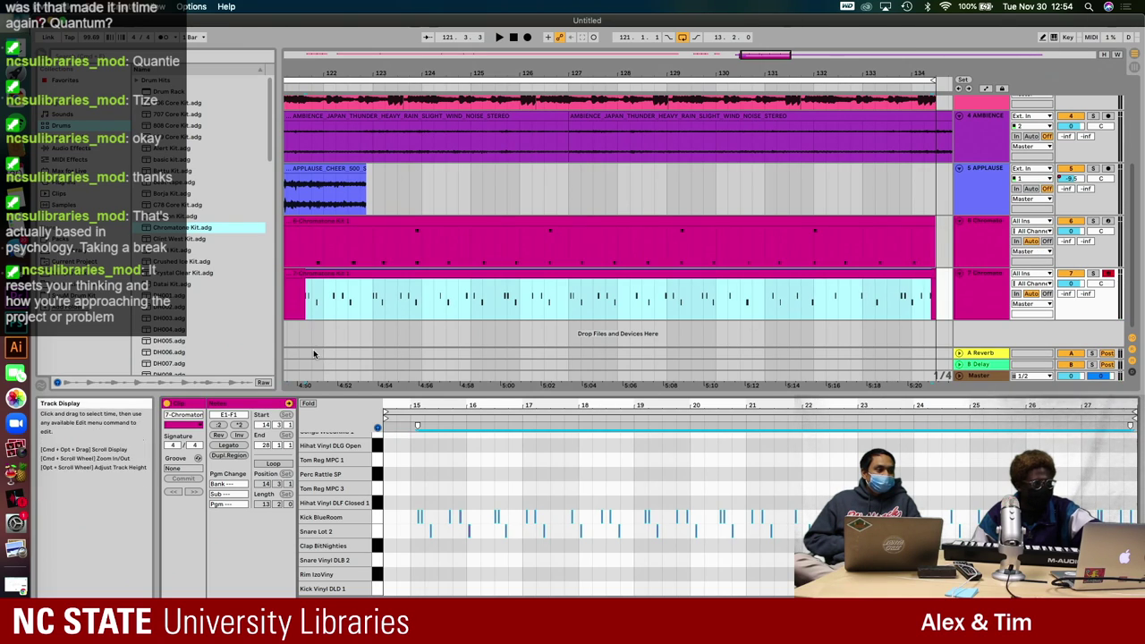
- Play back the quantized kick and snare part from near the start of bar 121
click(312, 301)
key(space)
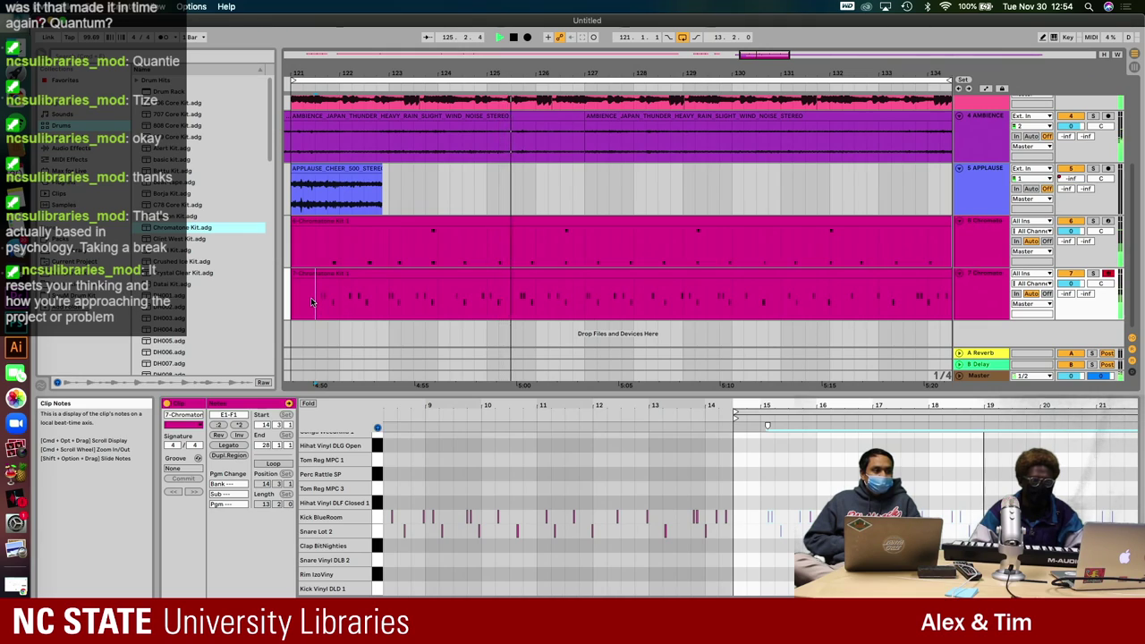
key(space)
- Quantize the selected kick and snare notes to 1/32, adjusting the note starts by 100%
scroll(591, 500, up, 3)
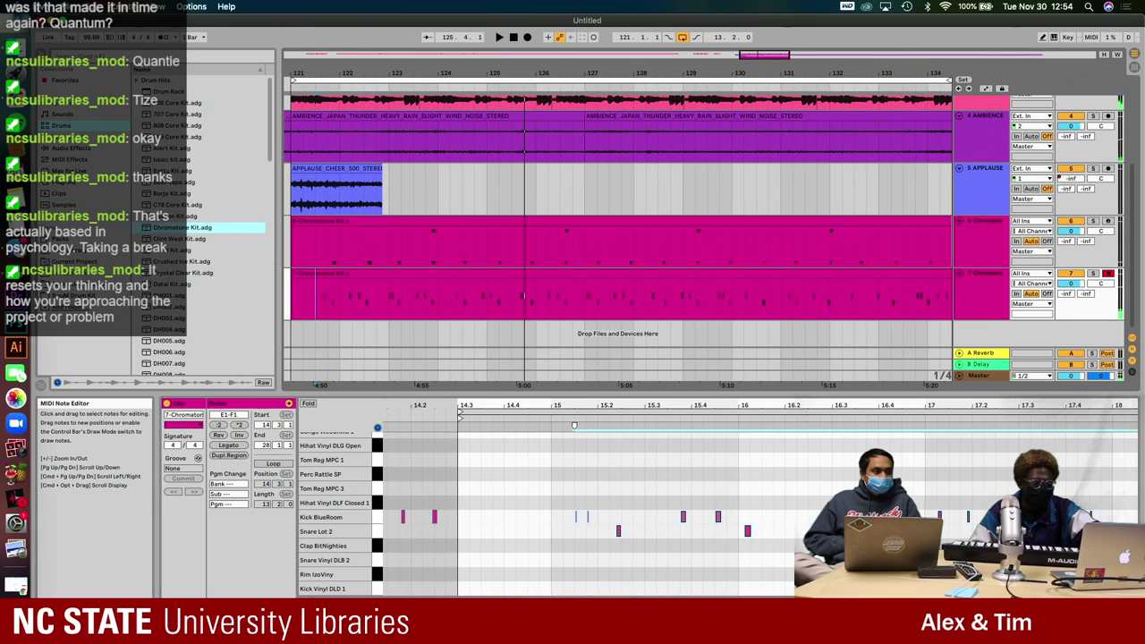
scroll(716, 510, right, 3)
right_click(831, 461)
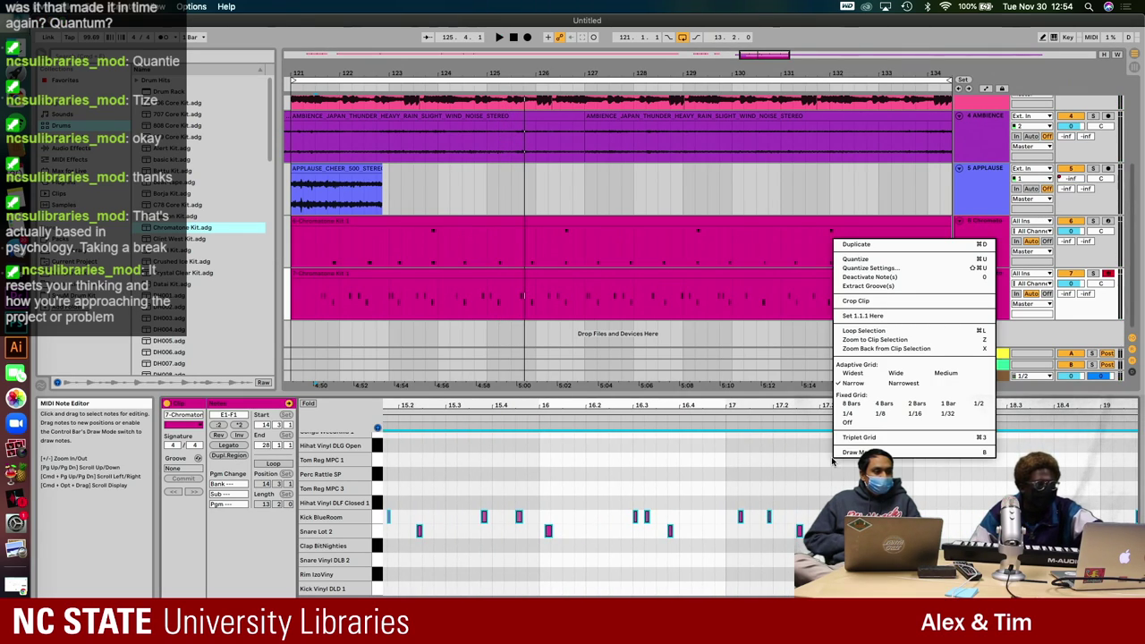
click(866, 270)
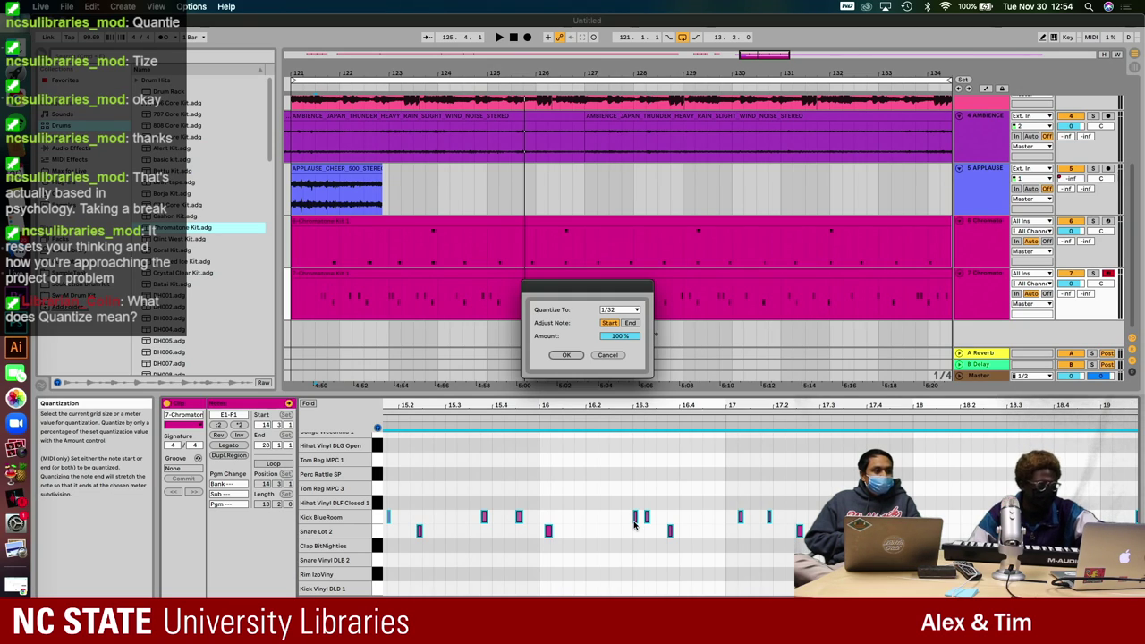
click(577, 355)
- Examine how the first Kick BlueRoom and Snare Lot 2 notes line up with the grid around the clip's bars 14 to 16
scroll(490, 549, left, 5)
scroll(490, 554, up, 5)
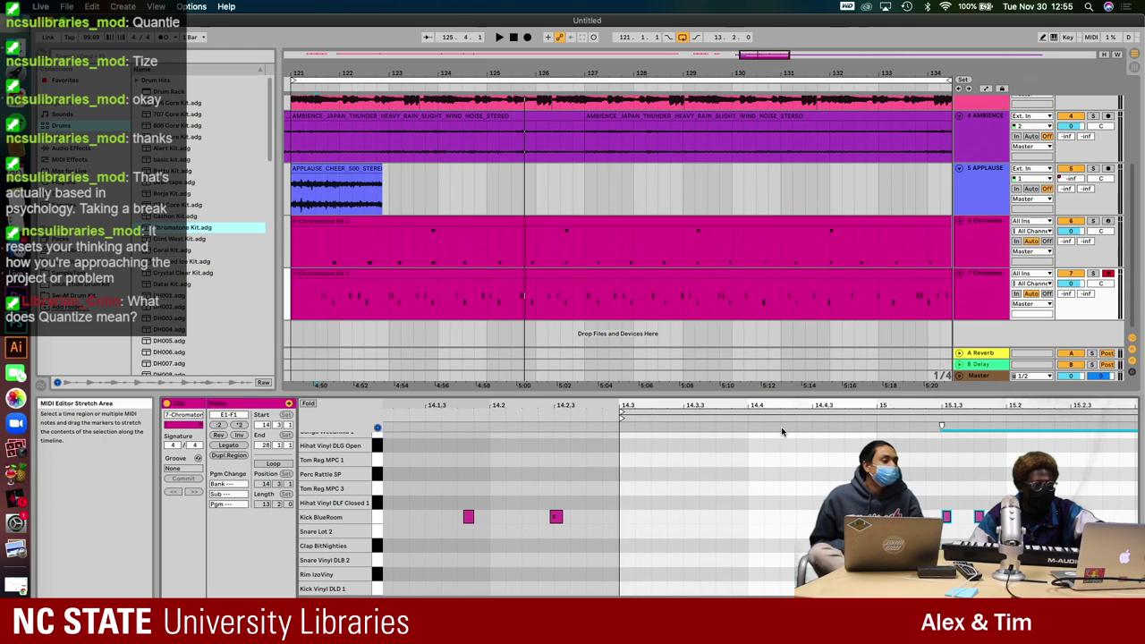
drag(781, 427, 712, 424)
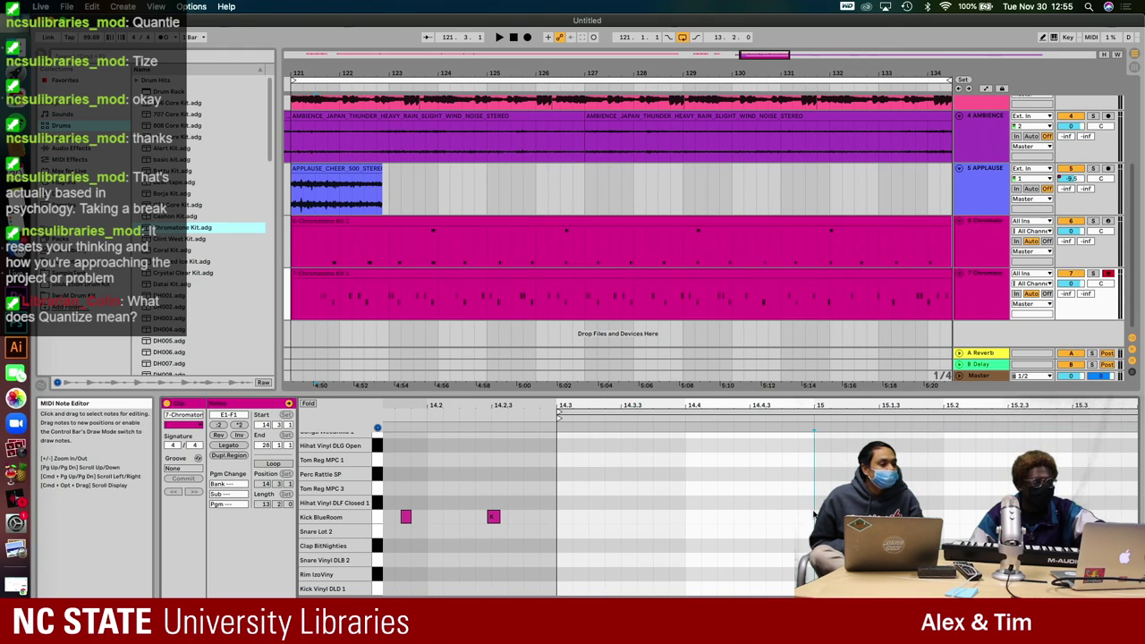
scroll(813, 511, right, 1)
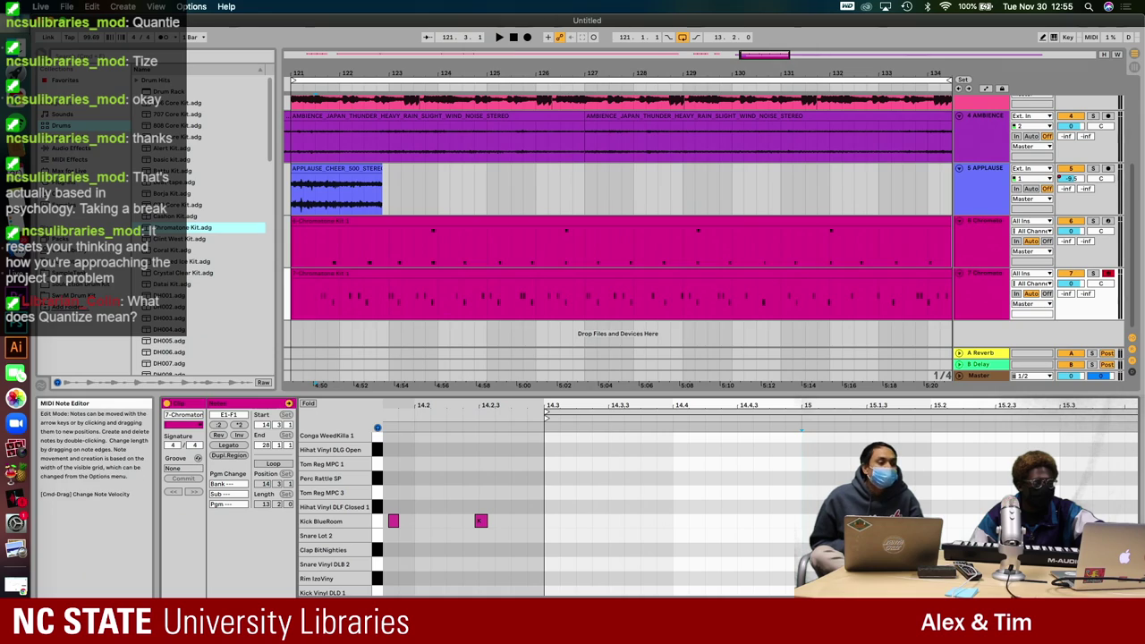
scroll(988, 509, up, 3)
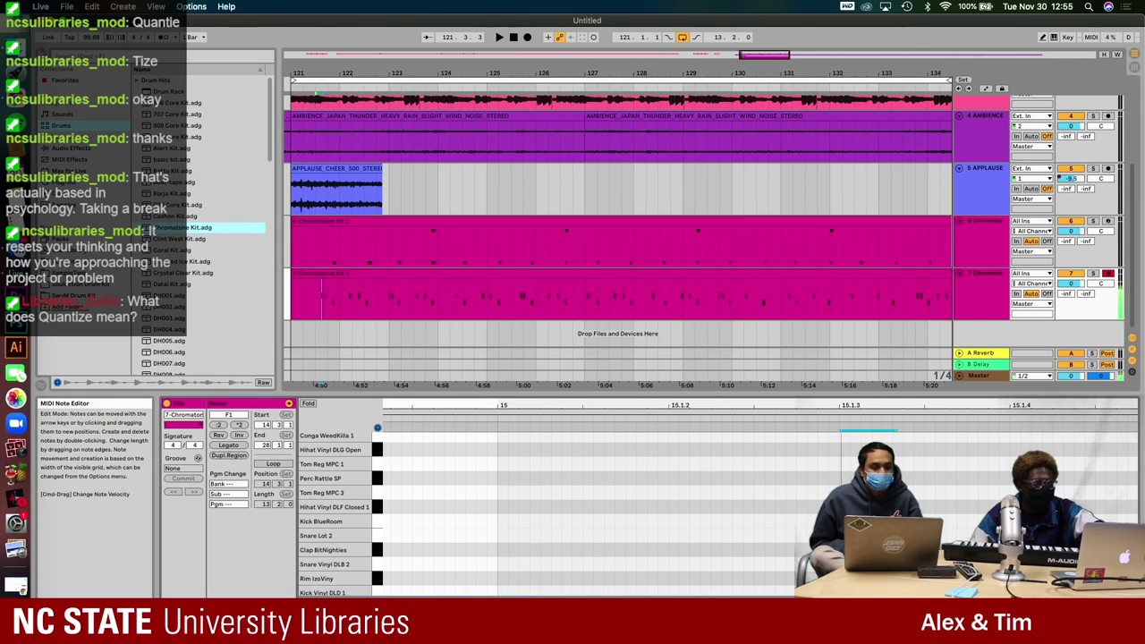
scroll(626, 501, down, 3)
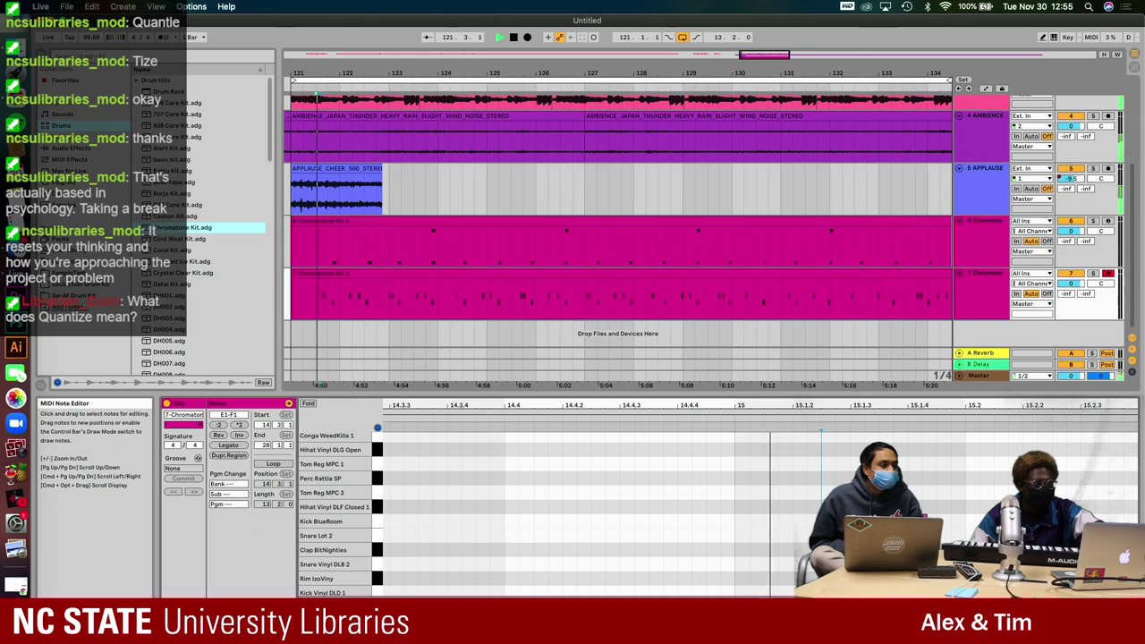
scroll(820, 431, up, 2)
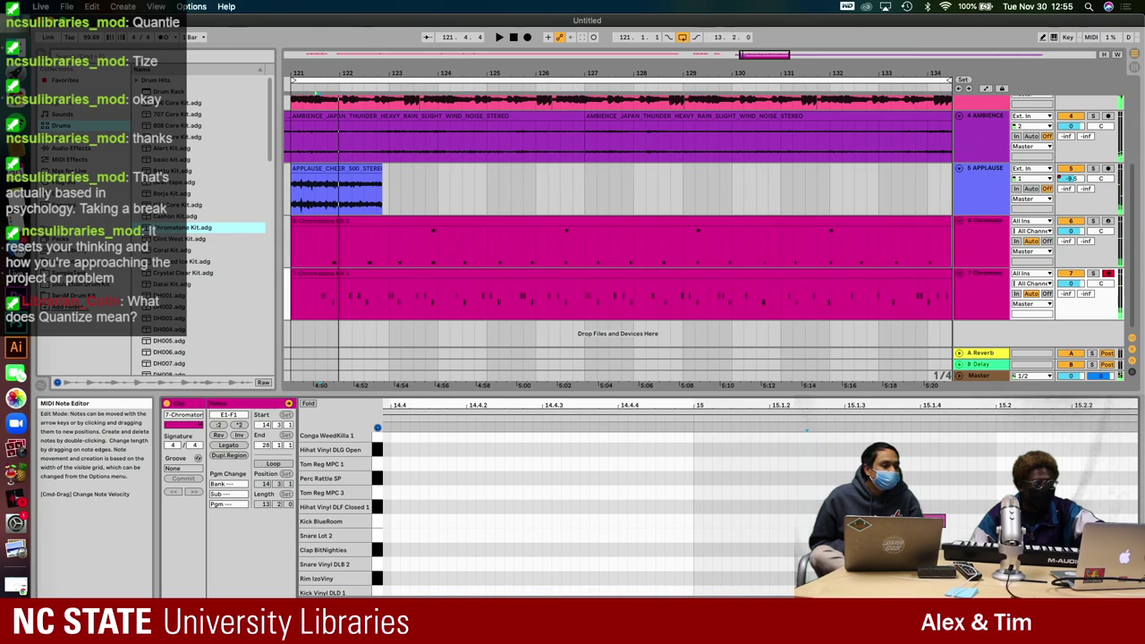
scroll(715, 501, right, 2)
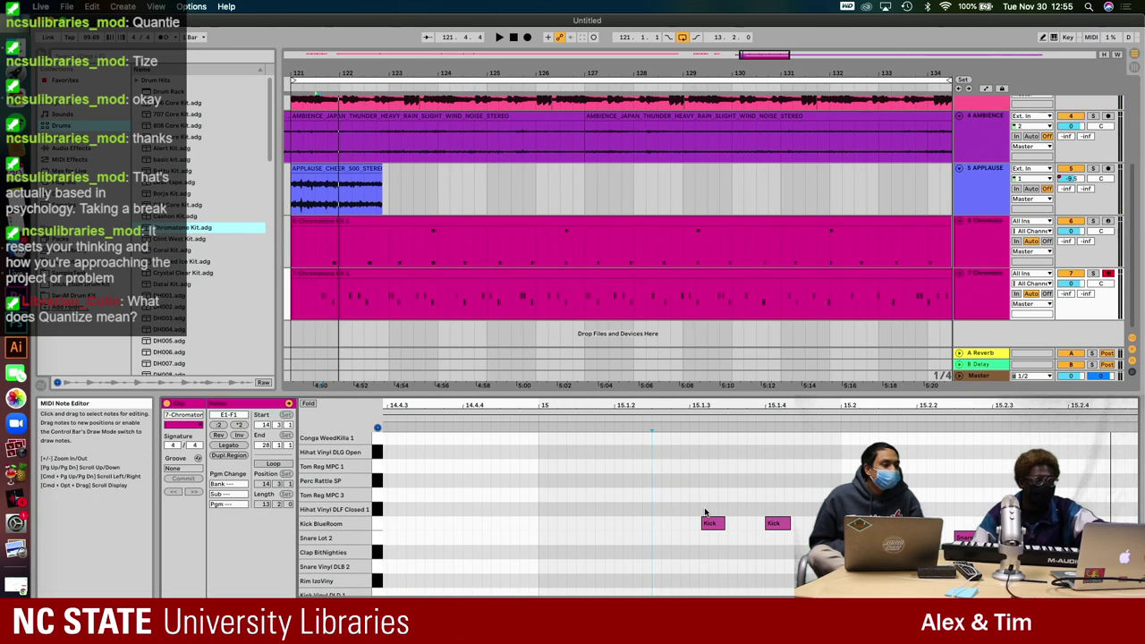
scroll(705, 511, right, 1)
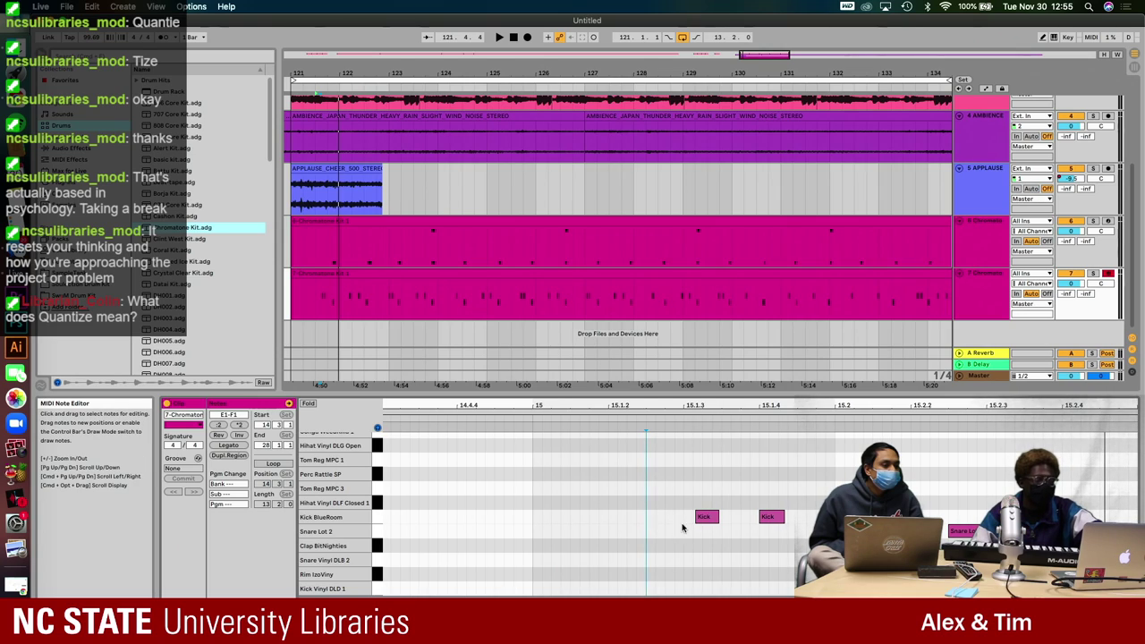
scroll(684, 525, down, 2)
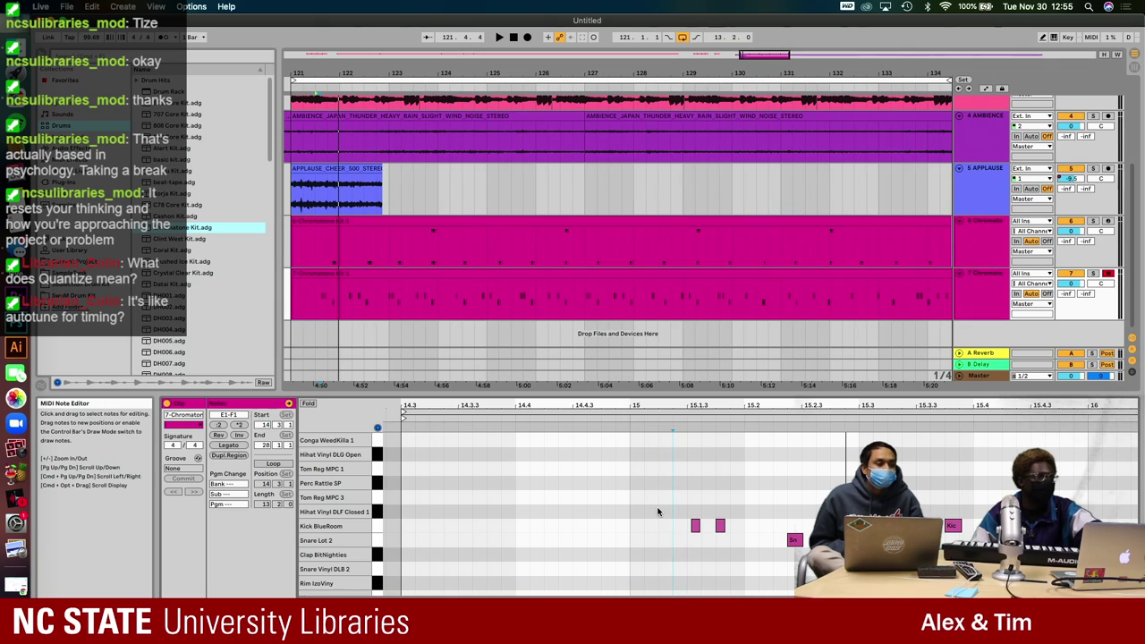
key(minus)
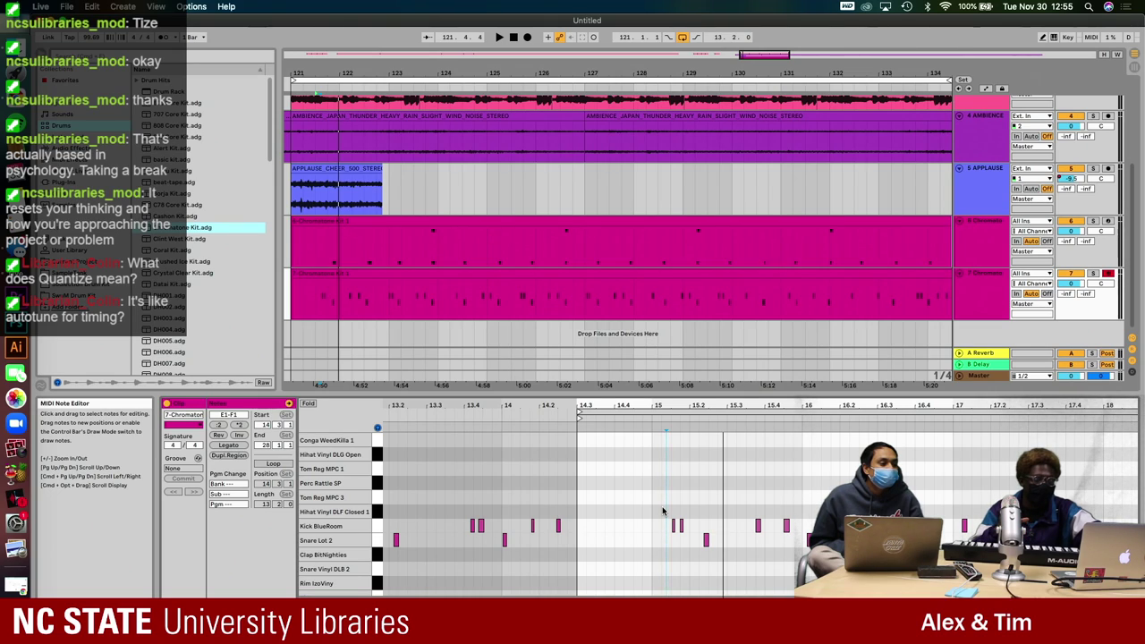
scroll(663, 511, down, 1)
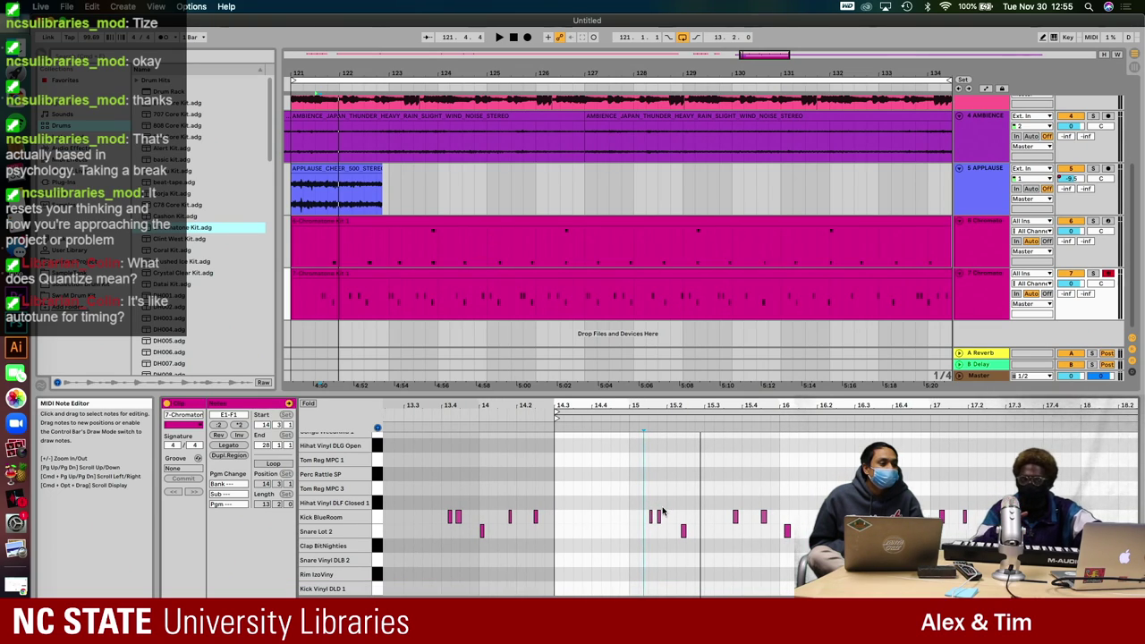
scroll(663, 511, right, 1)
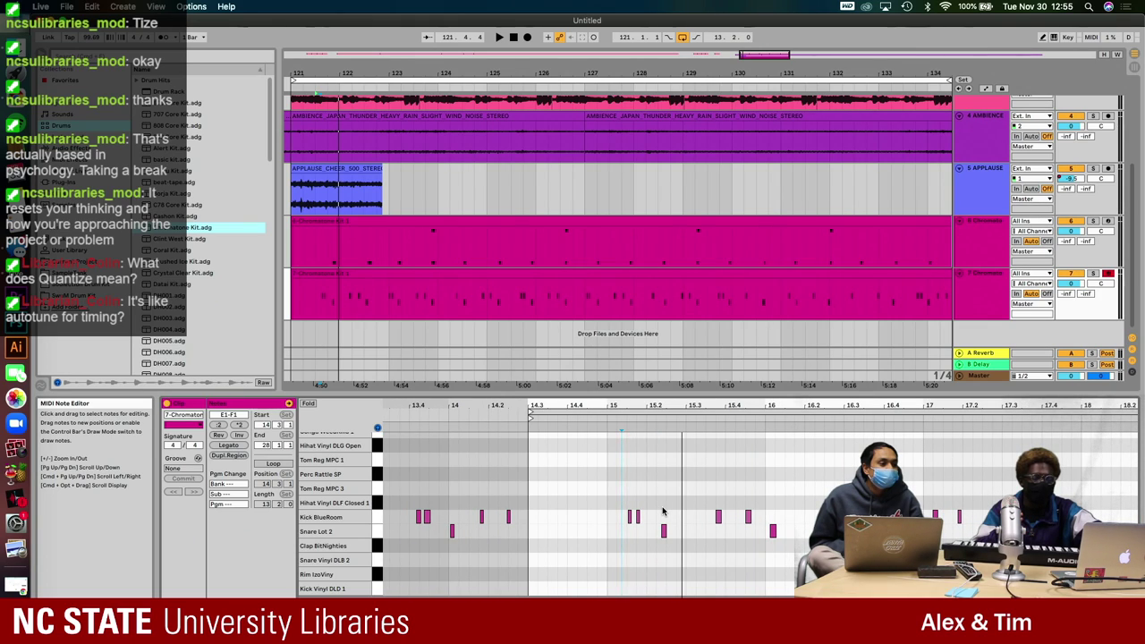
scroll(663, 510, left, 1)
- Select all notes in the kick and snare clip and play the part from bar 121
key(space)
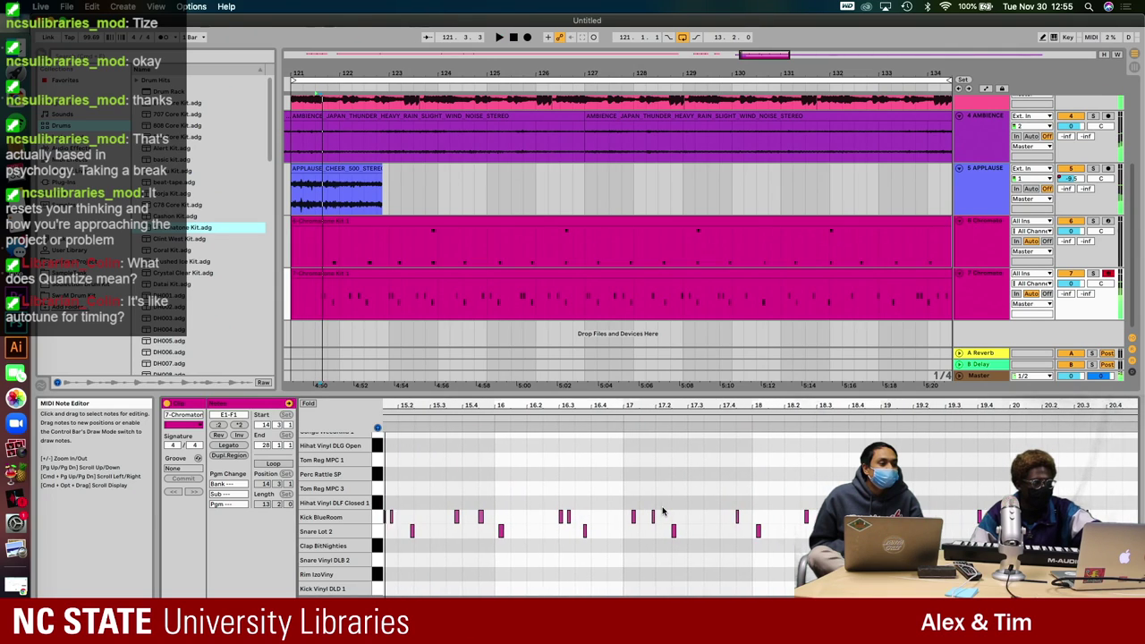
key(space)
key(minus)
key(Right)
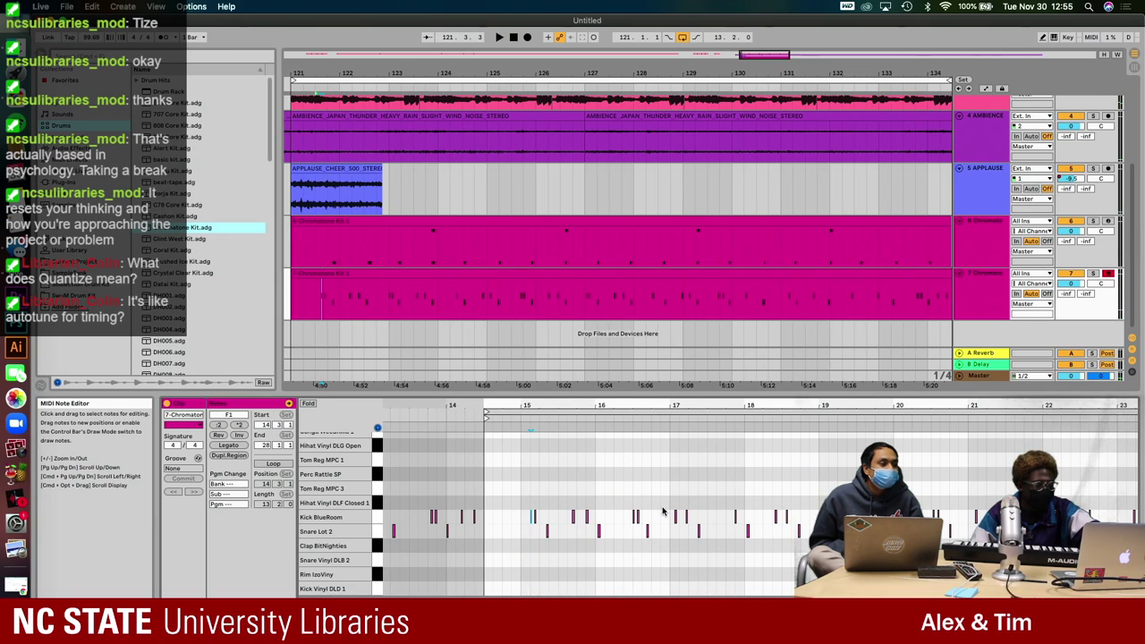
key(super+a)
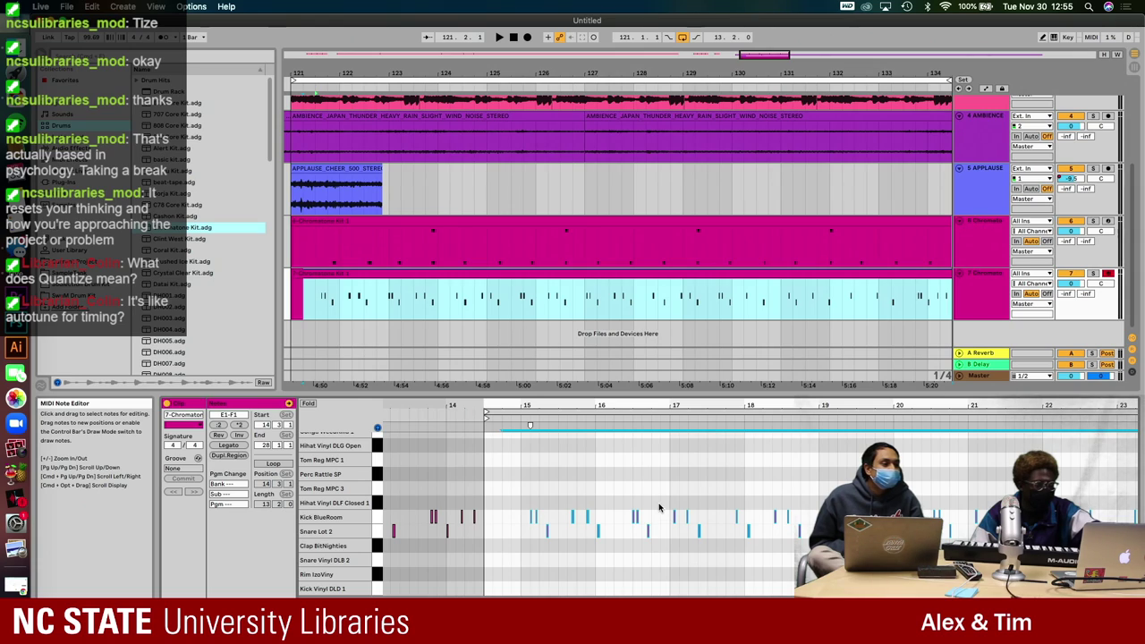
click(302, 294)
key(space)
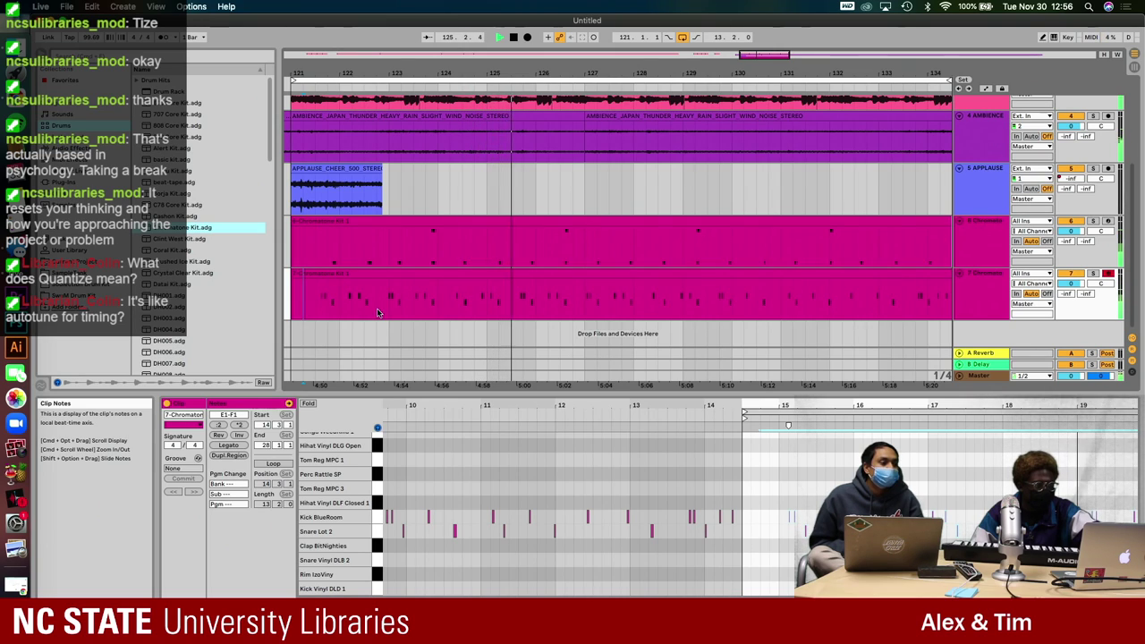
- Play the kick and snare part briefly from bar 123 to check its timing
scroll(377, 312, up, 3)
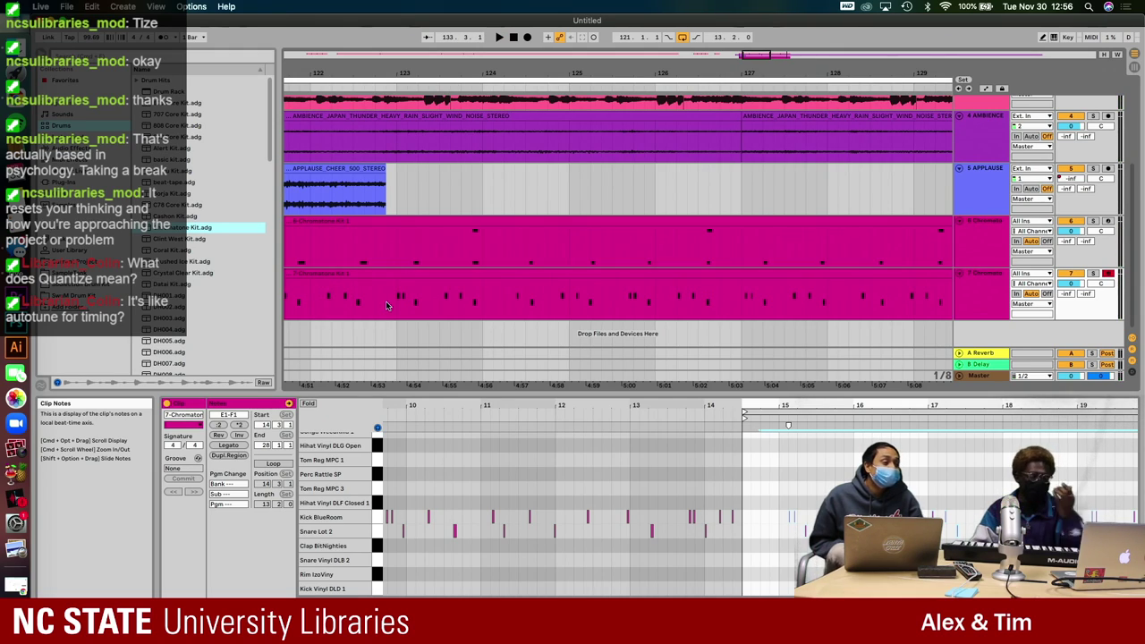
click(397, 307)
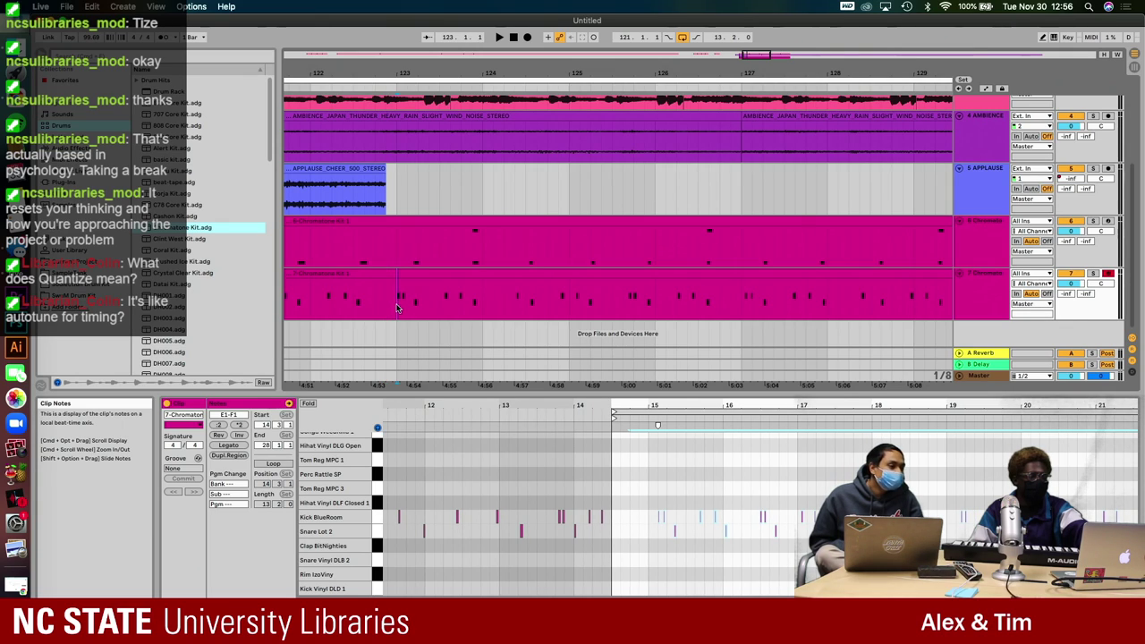
key(minus)
key(minus)
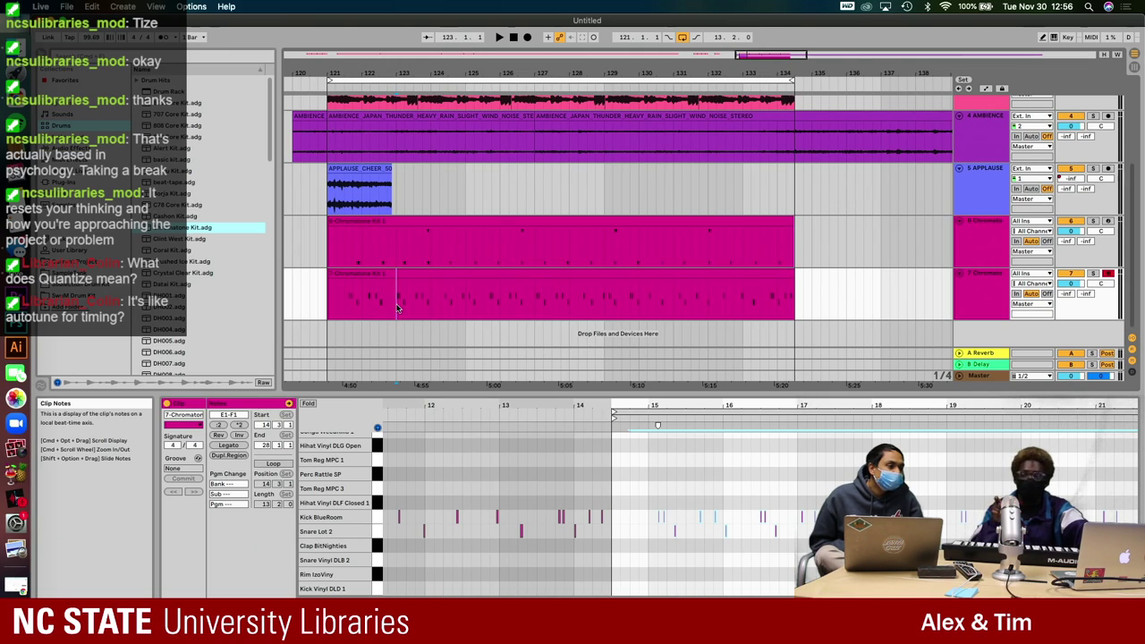
key(space)
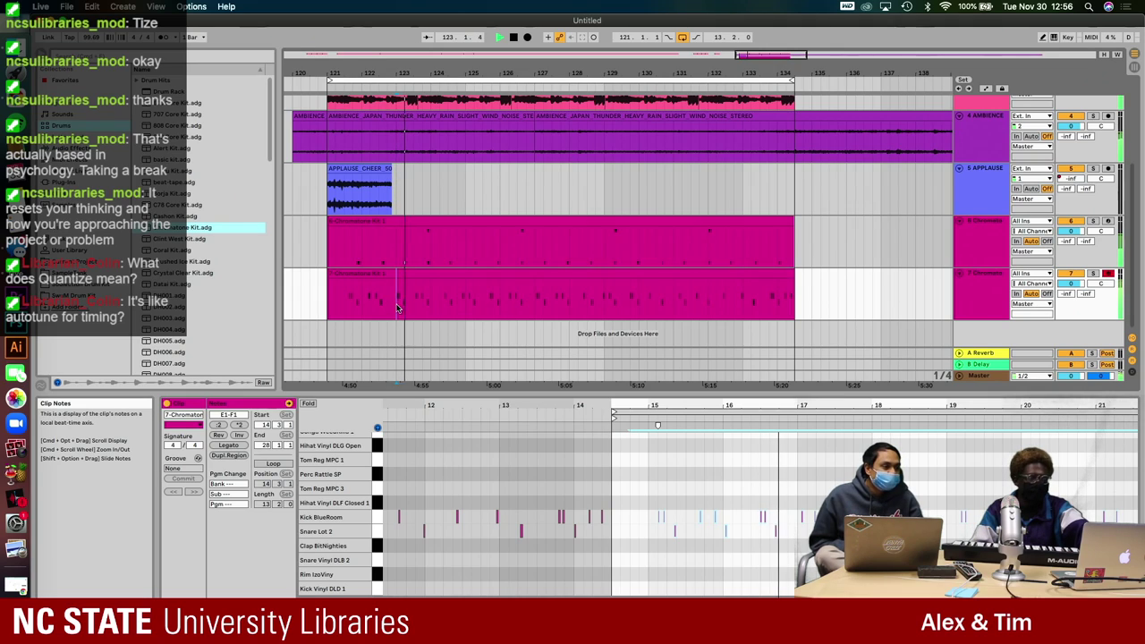
key(space)
- Play the arrangement from the start of the applause clip at bar 121 to check where the drums enter
scroll(357, 233, up, 2)
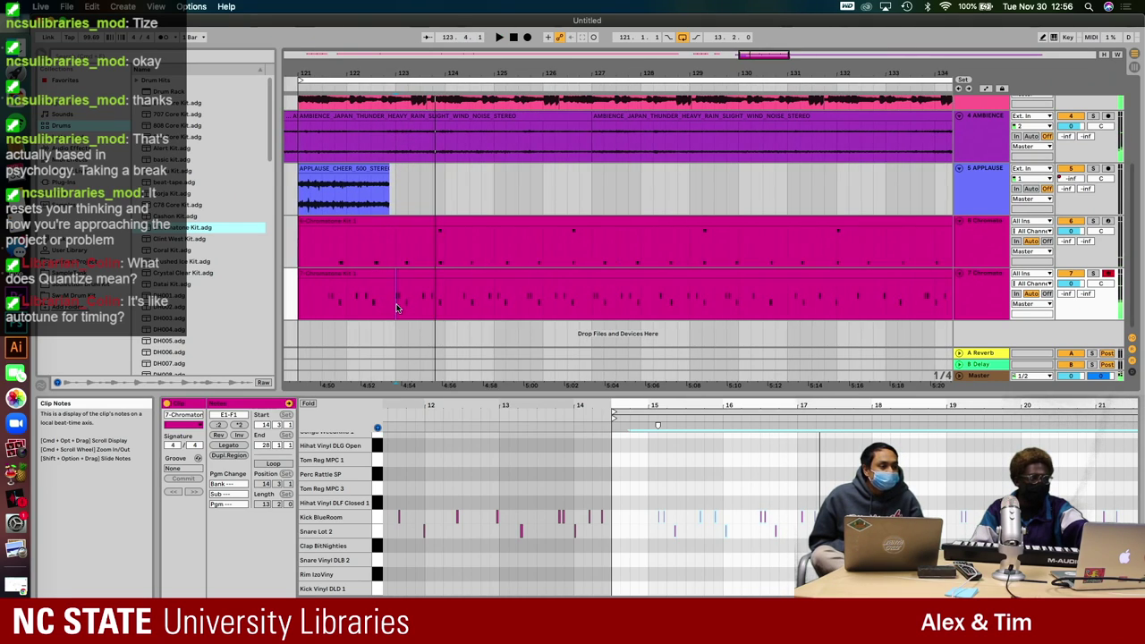
click(302, 197)
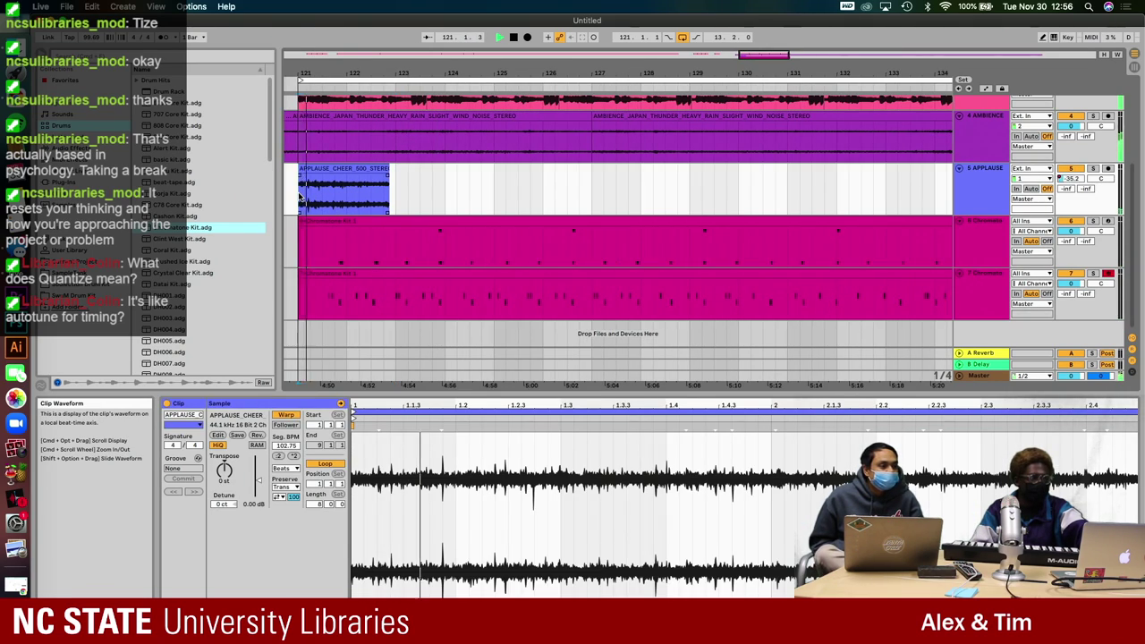
scroll(345, 275, up, 2)
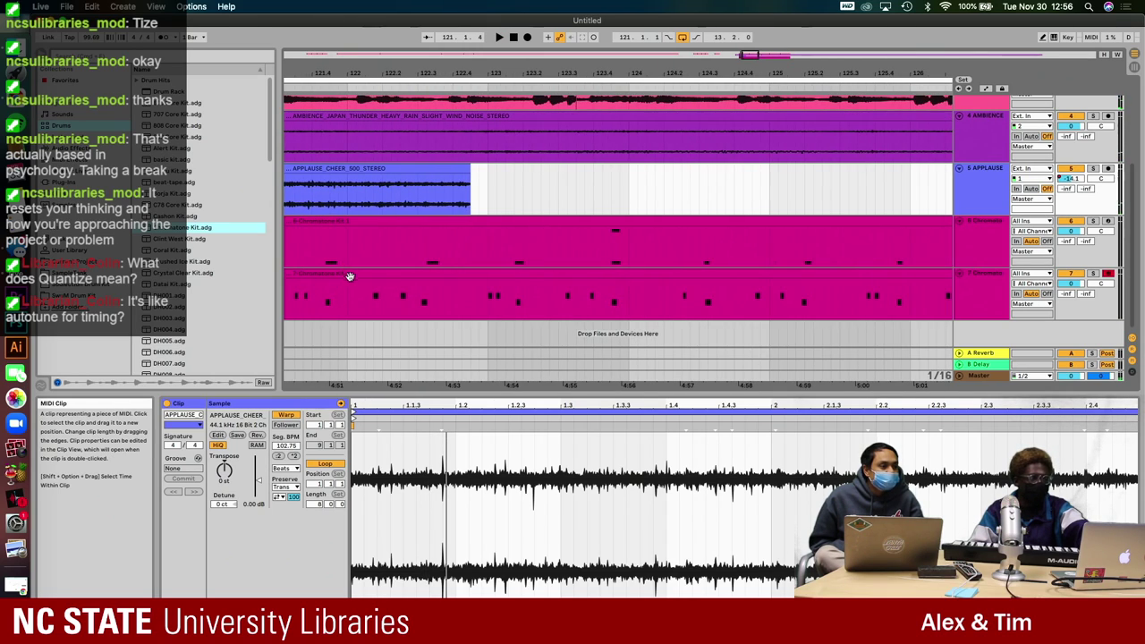
- Play the kick and snare part from bar 122 and split its clip in the second half of bar 123
click(481, 295)
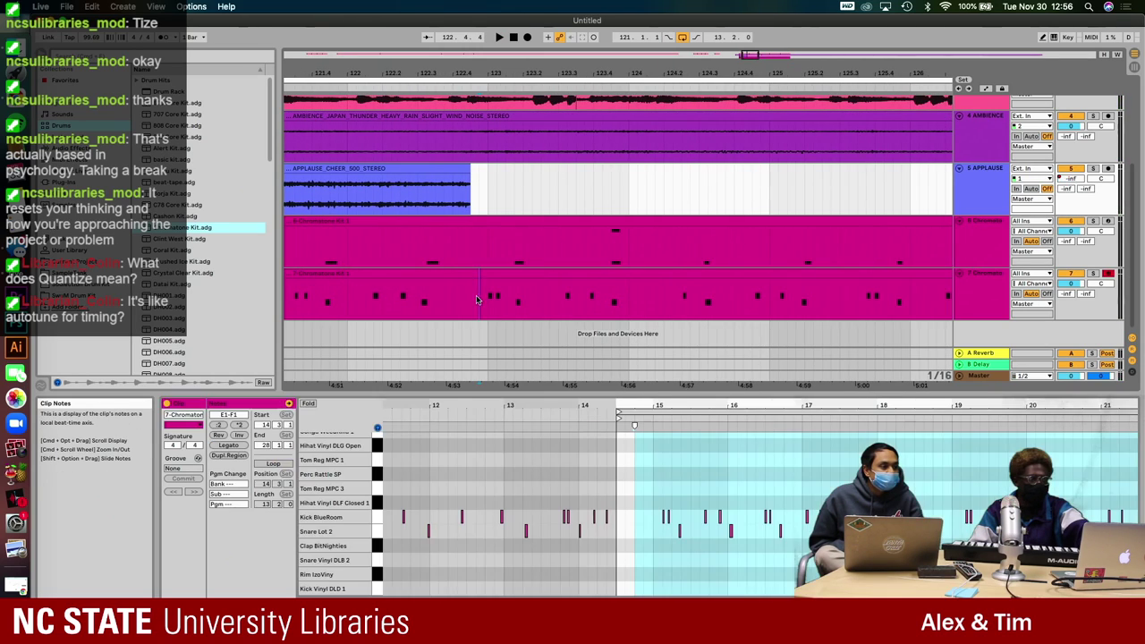
click(383, 298)
key(space)
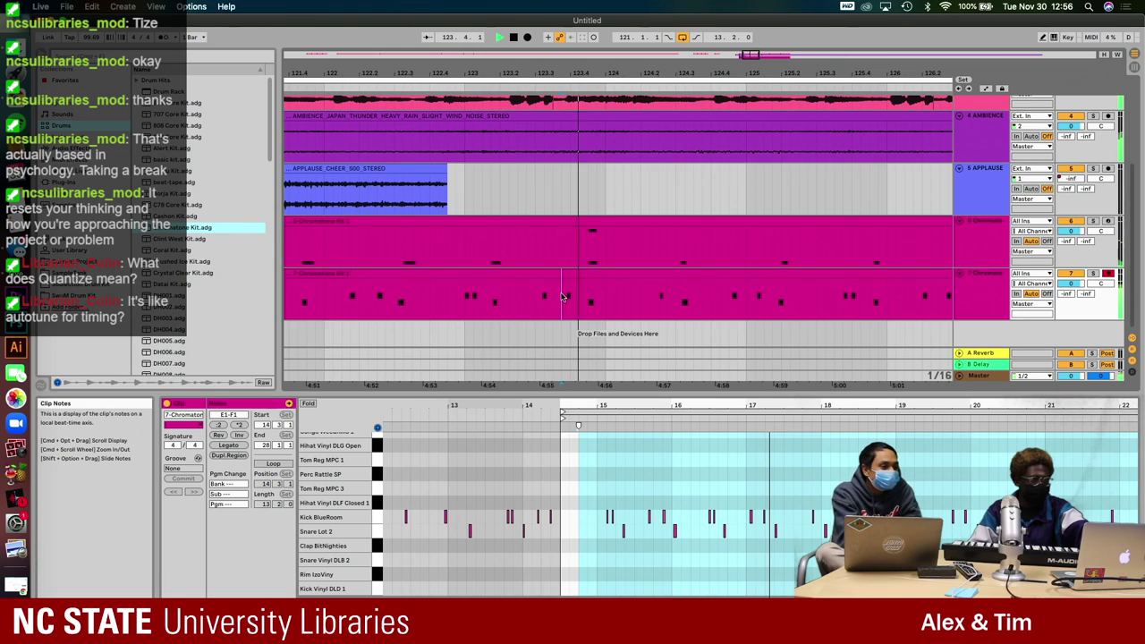
scroll(562, 296, up, 2)
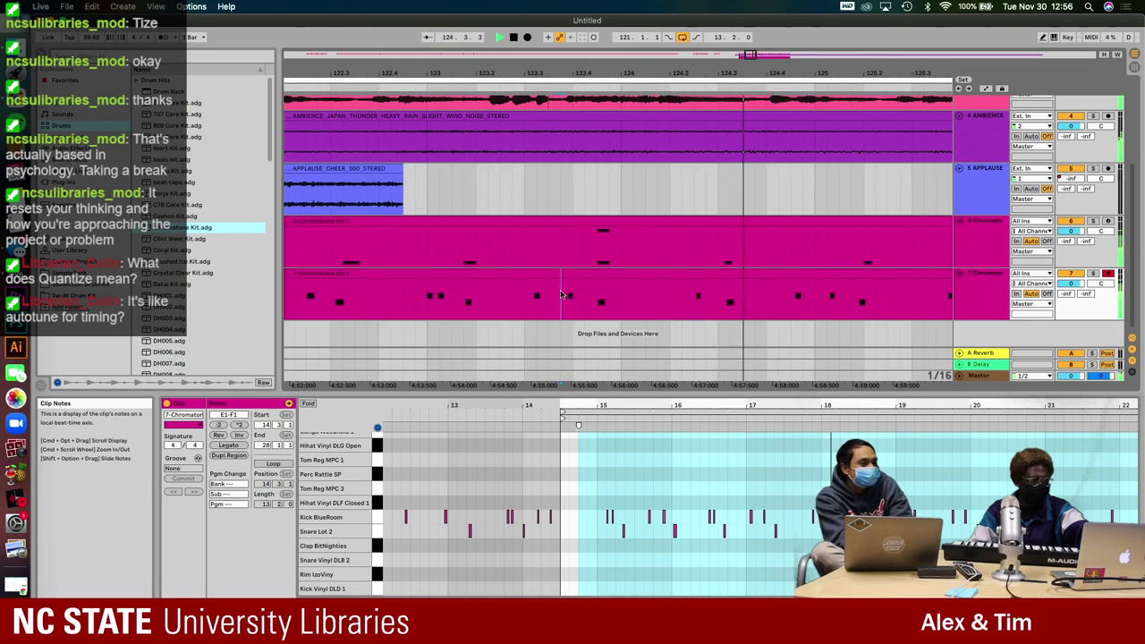
key(super+e)
- Split the remaining kick and snare clip again at bar 129
scroll(561, 295, down, 5)
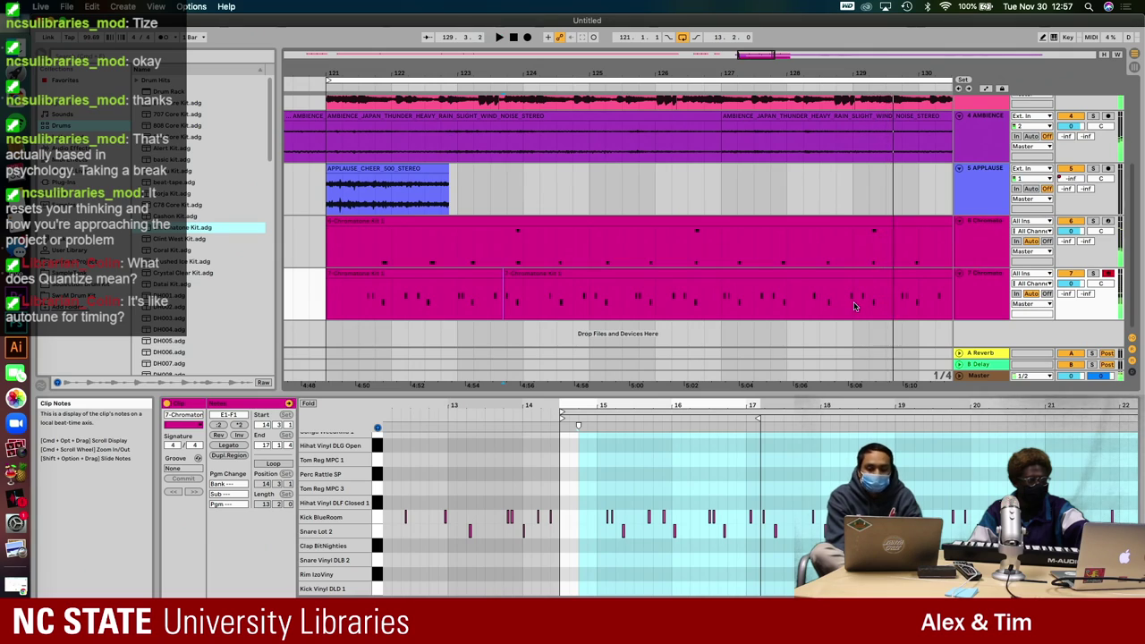
key(space)
click(849, 305)
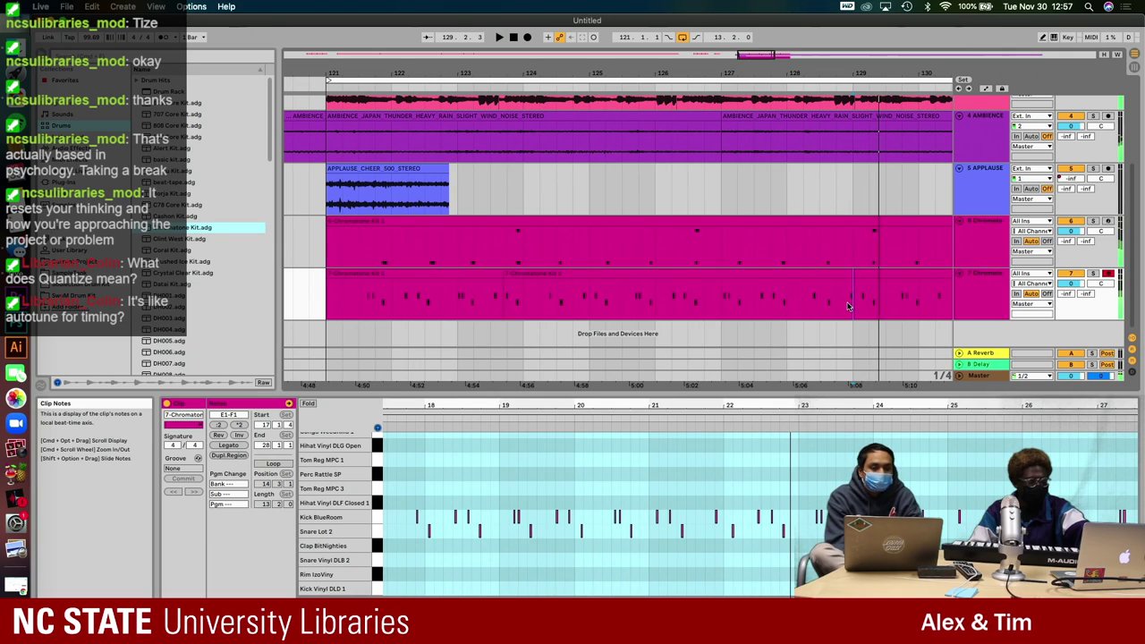
- Move the clip section between the two splits to start at bar 121, over the opening notes, and play it from there
scroll(753, 281, left, 5)
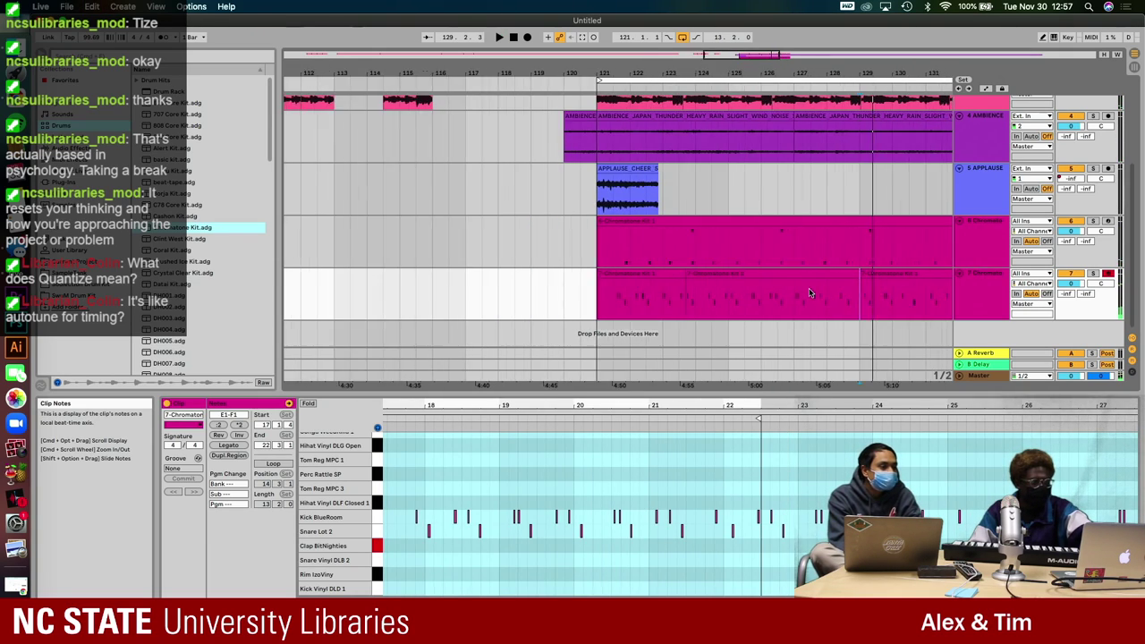
drag(738, 272, 596, 281)
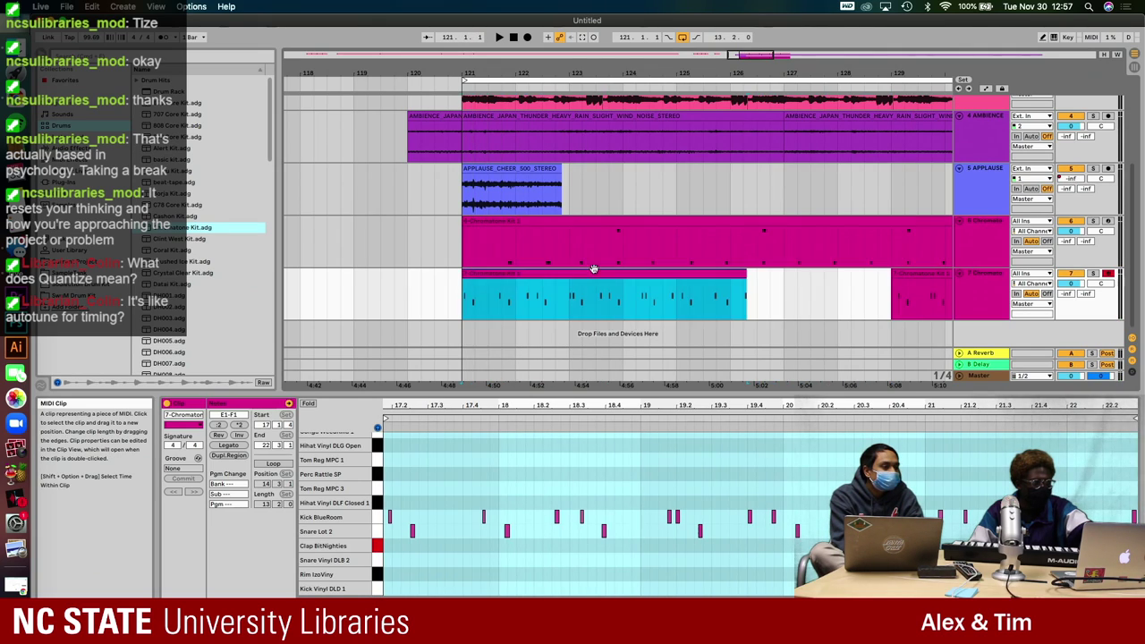
click(455, 301)
key(space)
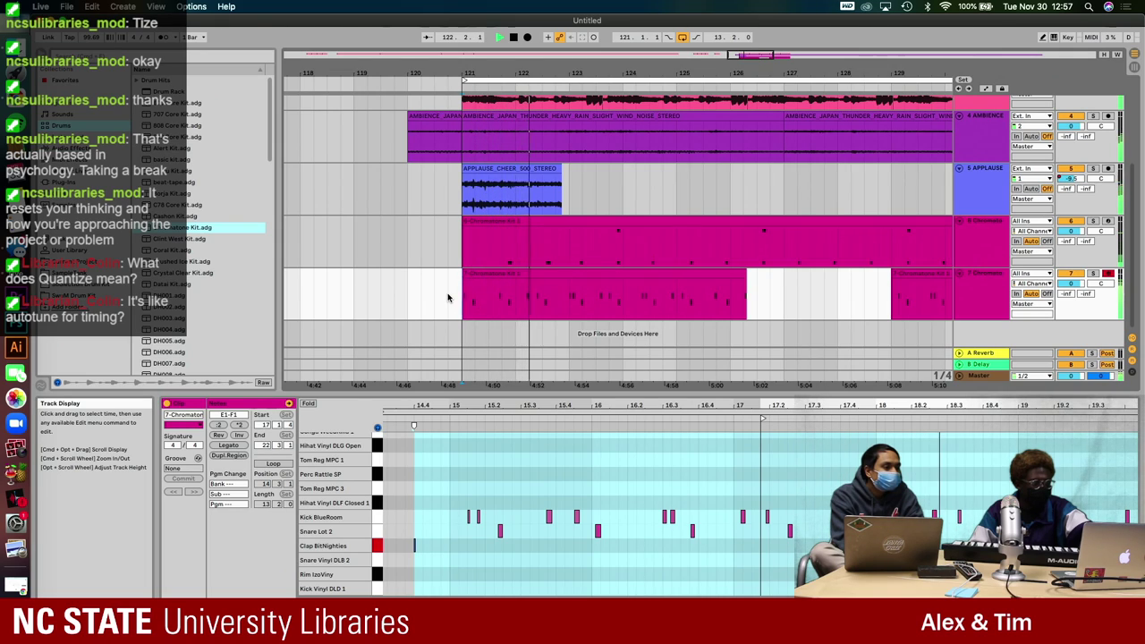
click(451, 301)
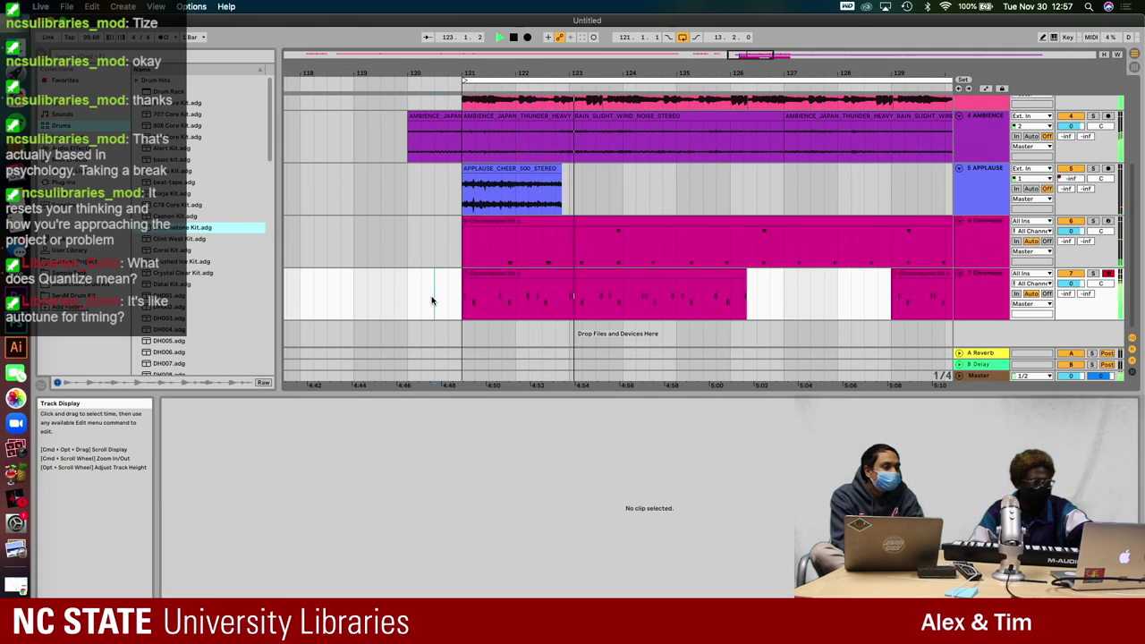
click(431, 302)
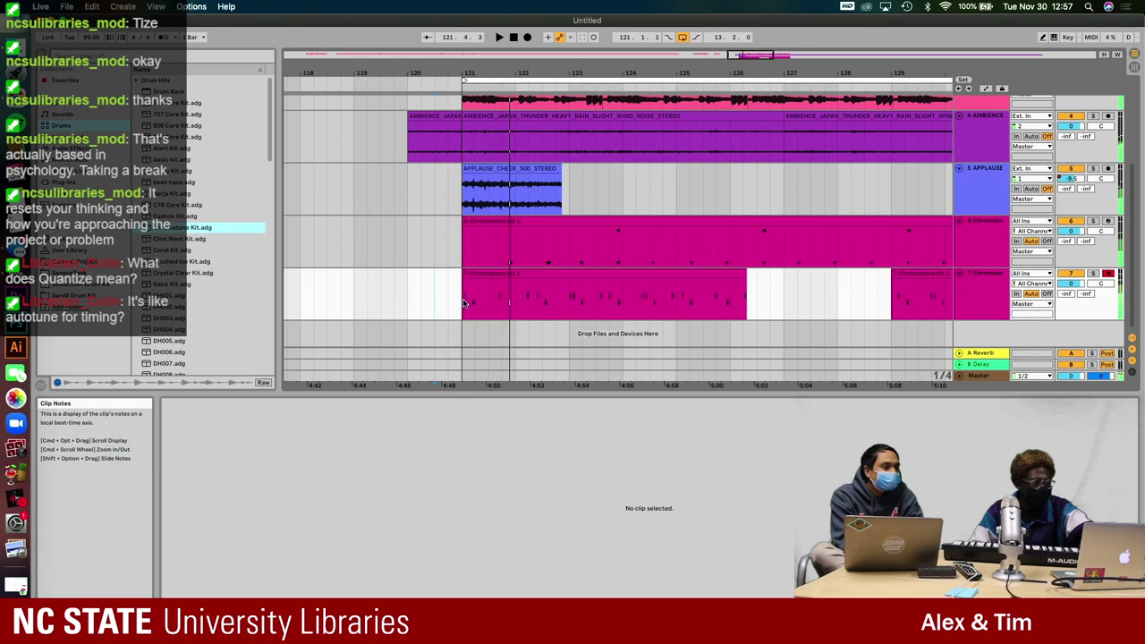
- Add a second Kick BlueRoom note right after the first kick of the clip and play the part from bar 121
scroll(462, 304, up, 3)
click(470, 286)
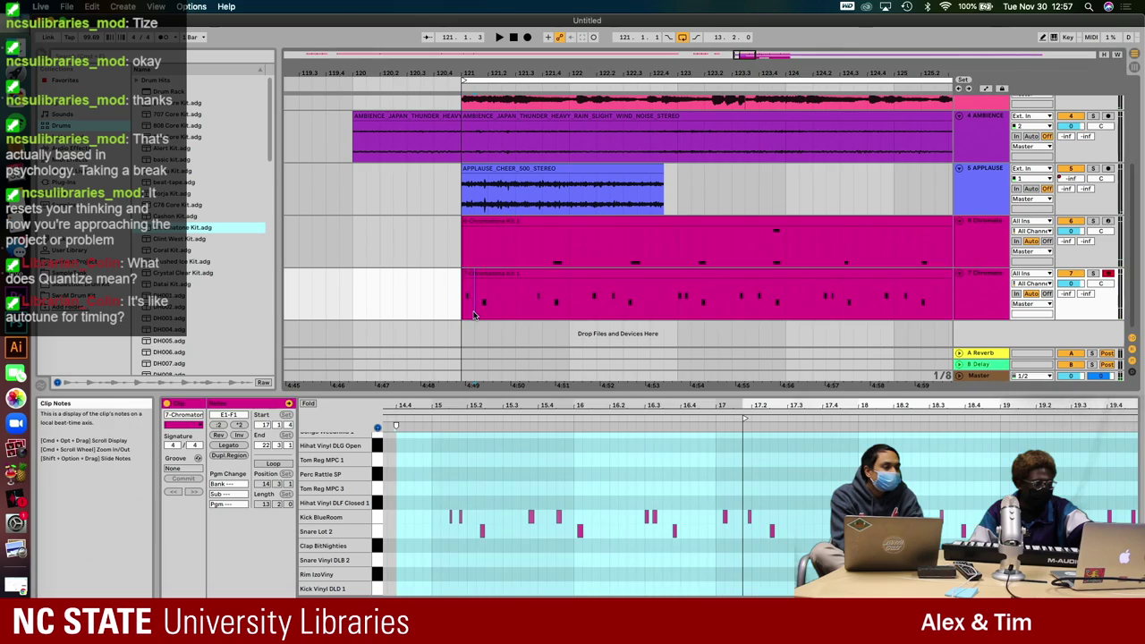
click(475, 280)
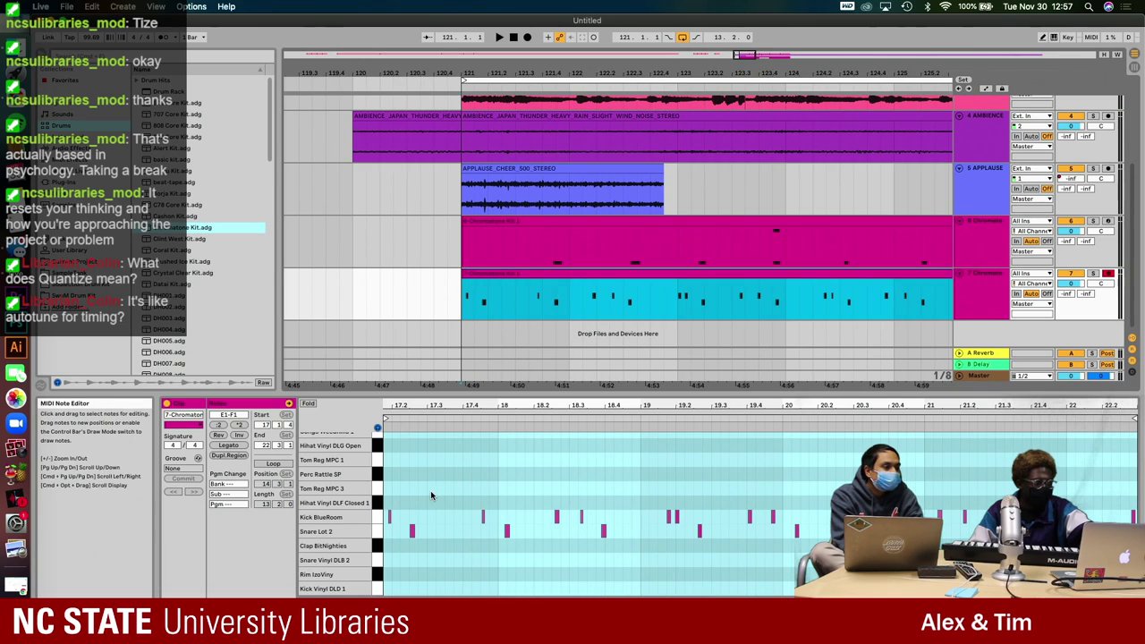
scroll(430, 490, right, 5)
scroll(400, 510, up, 5)
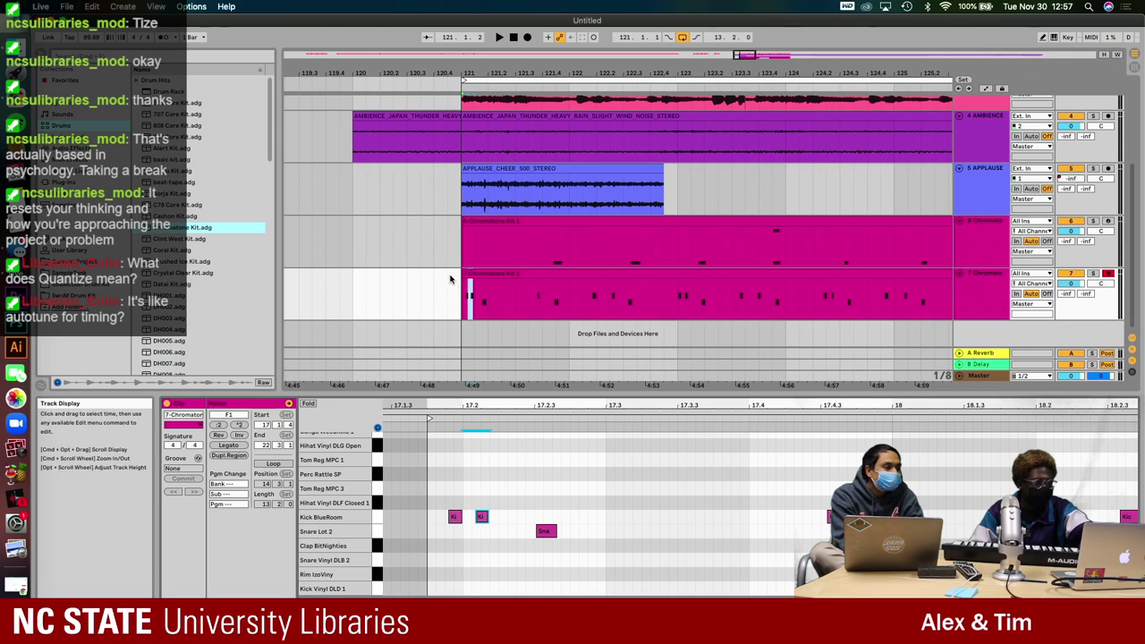
click(462, 307)
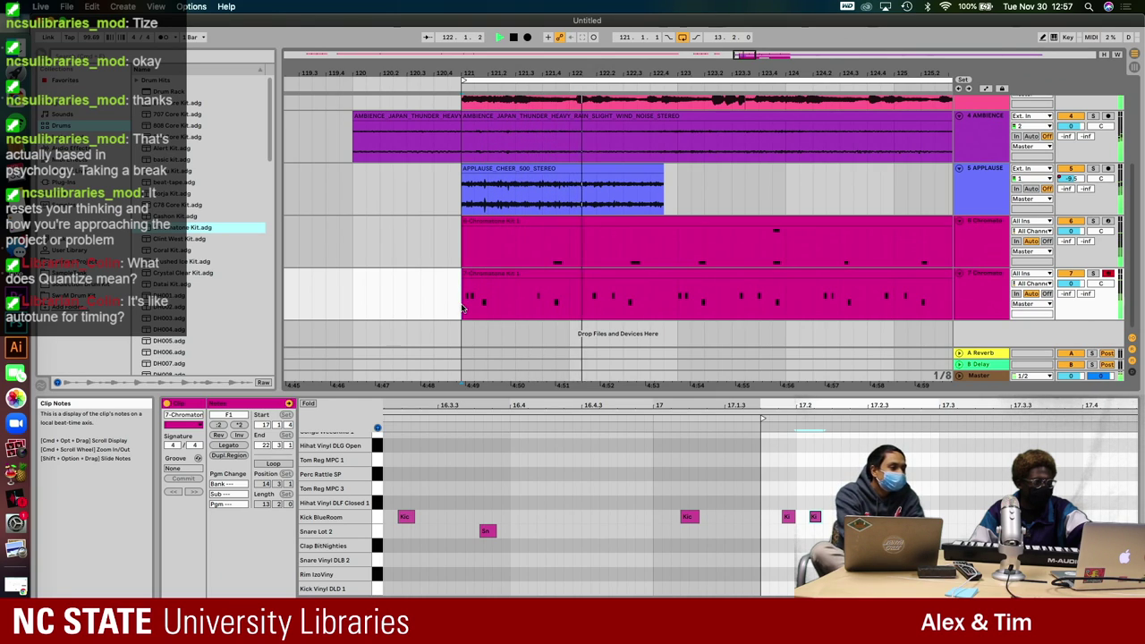
key(minus)
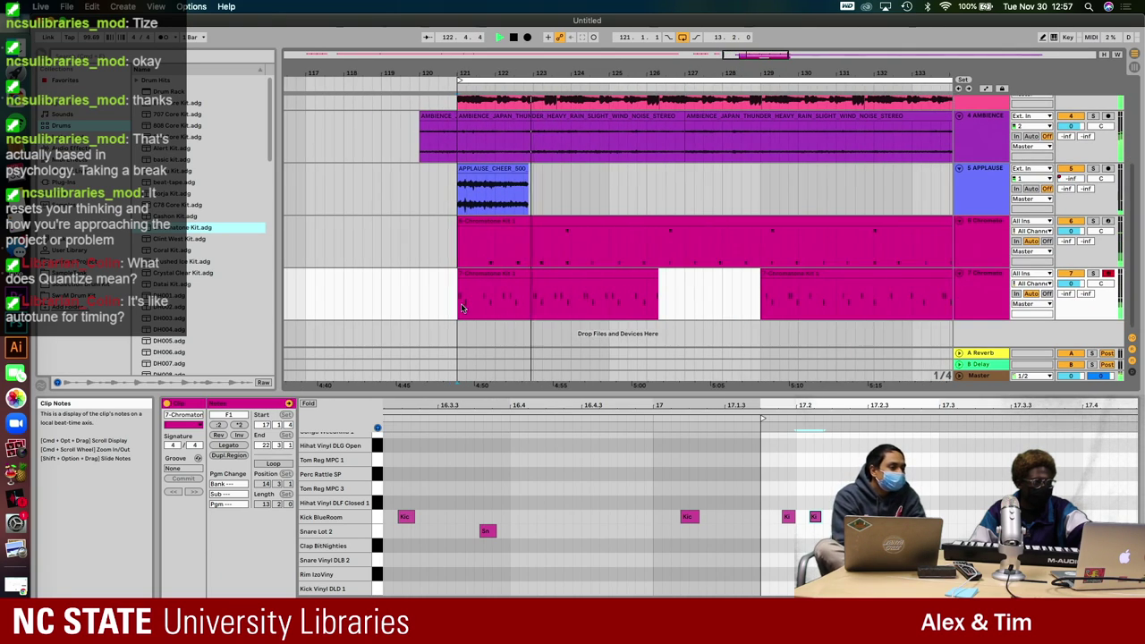
- Try duplicating the kick and snare clip directly after its end in bar 126
click(568, 275)
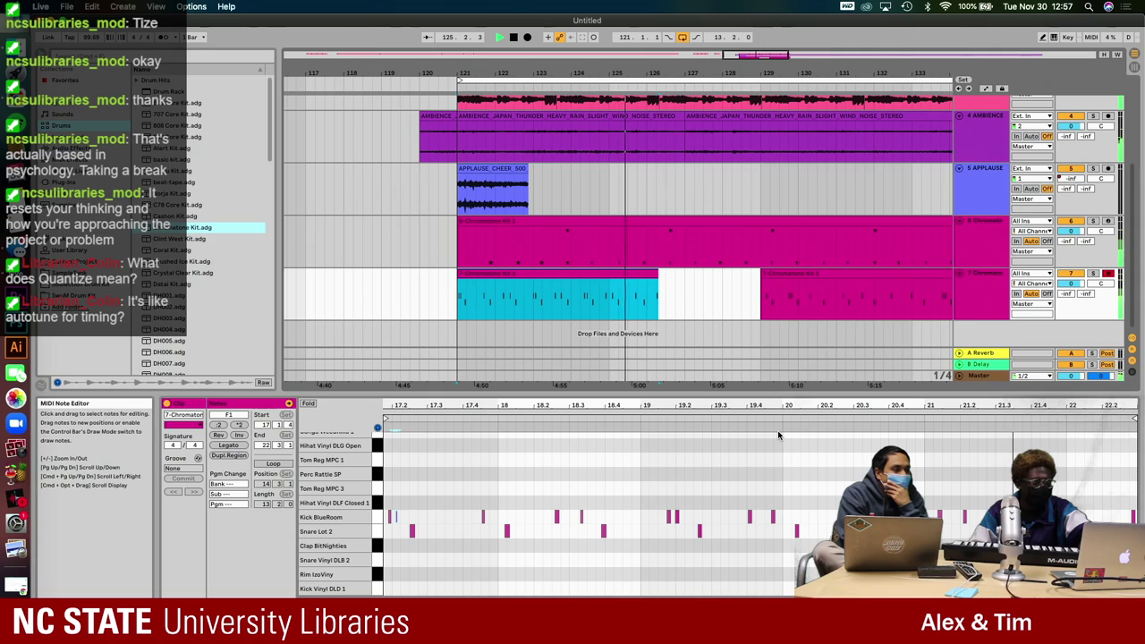
key(super+d)
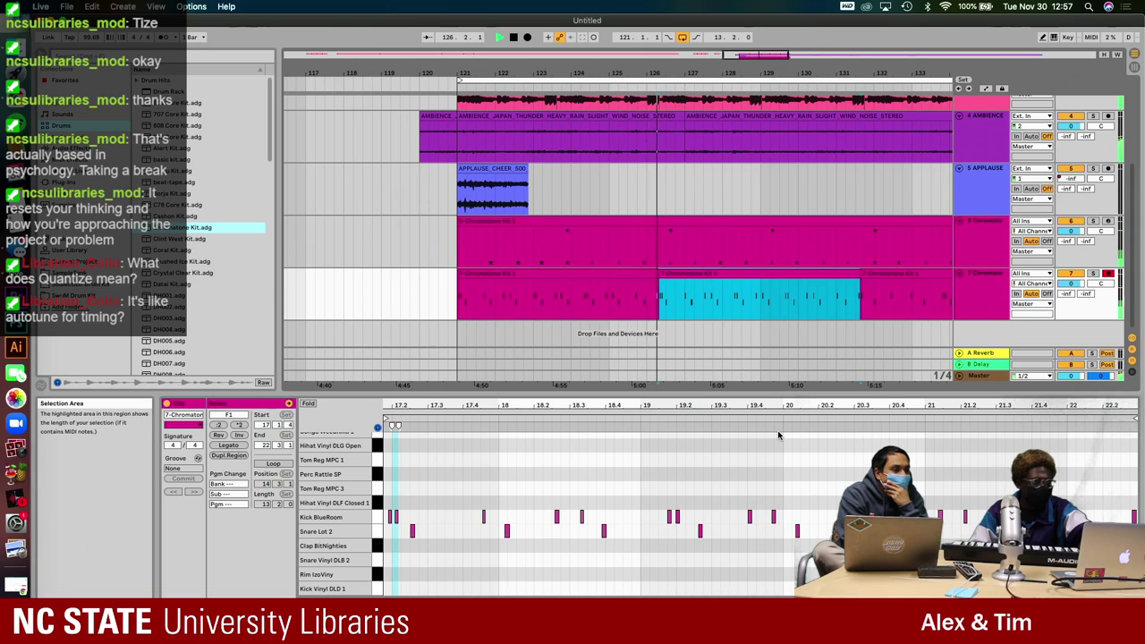
key(space)
key(super+z)
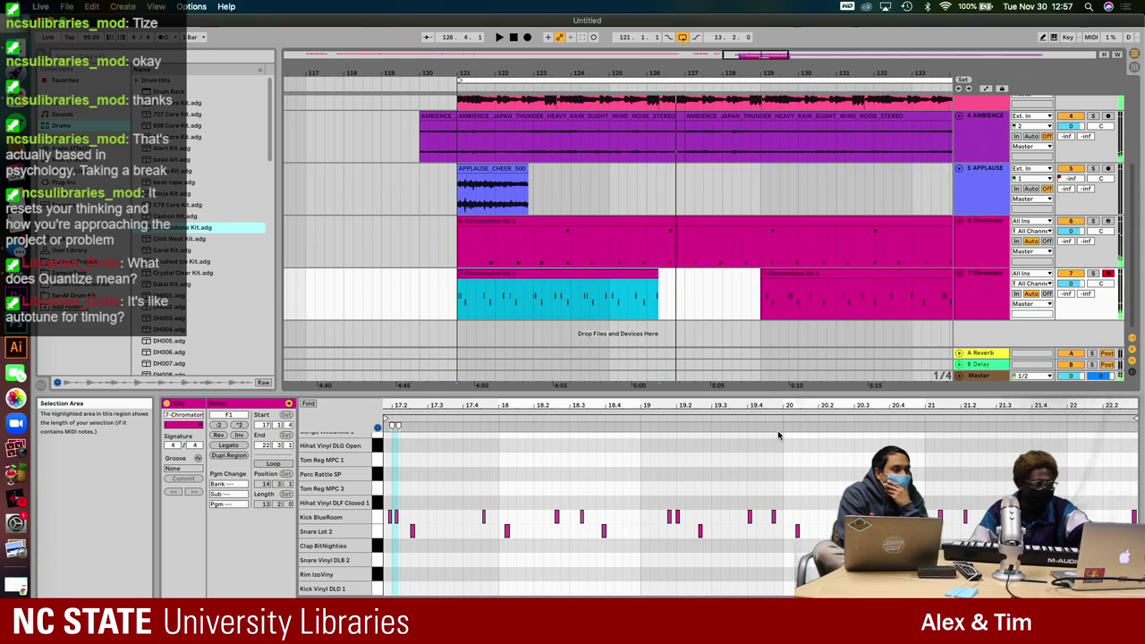
- Play the end of the kick and snare clip around bar 126 to judge where its repeat should enter
scroll(679, 337, up, 3)
click(616, 286)
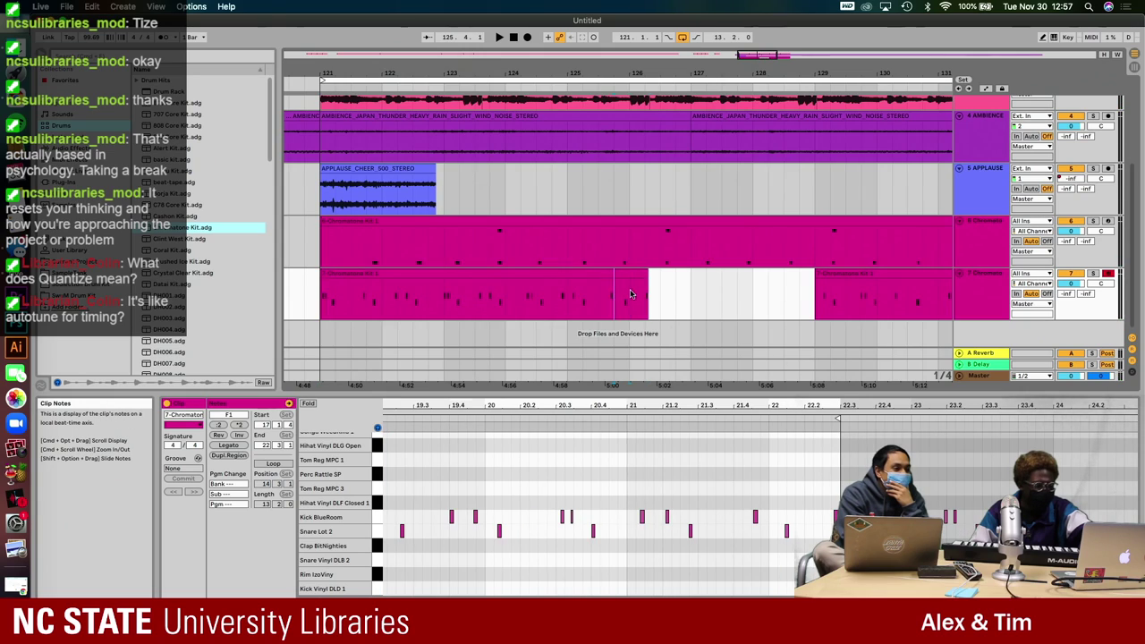
key(space)
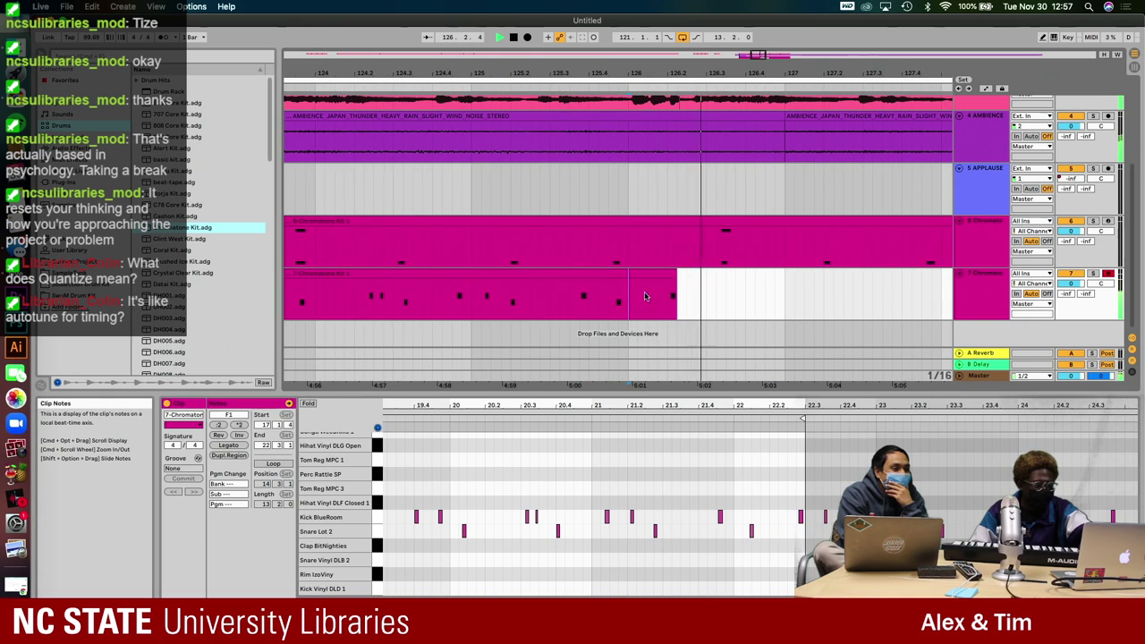
key(space)
click(706, 294)
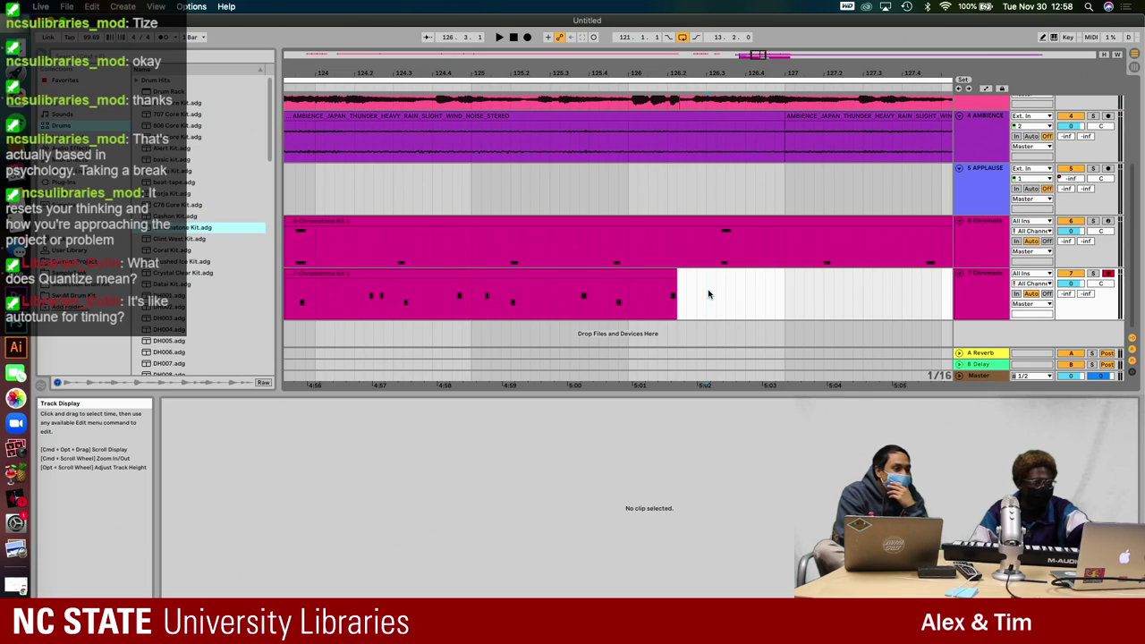
- Paste a copy of the kick and snare clip just before beat 126.3, leaving a short gap after the original, and play the transition
scroll(687, 288, left, 1)
click(645, 275)
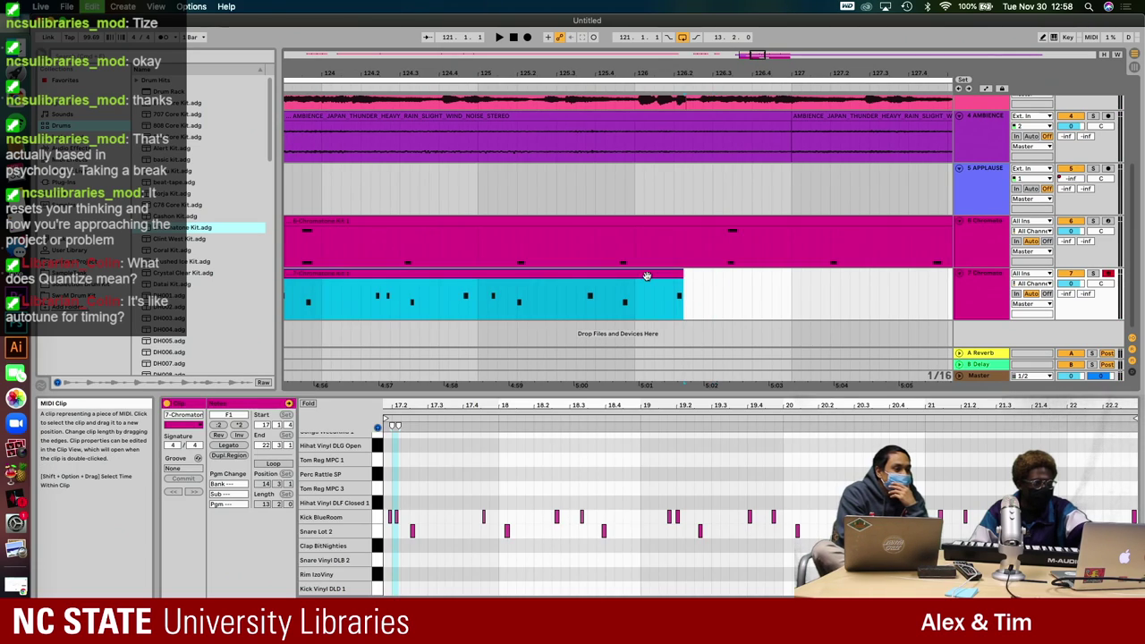
click(714, 300)
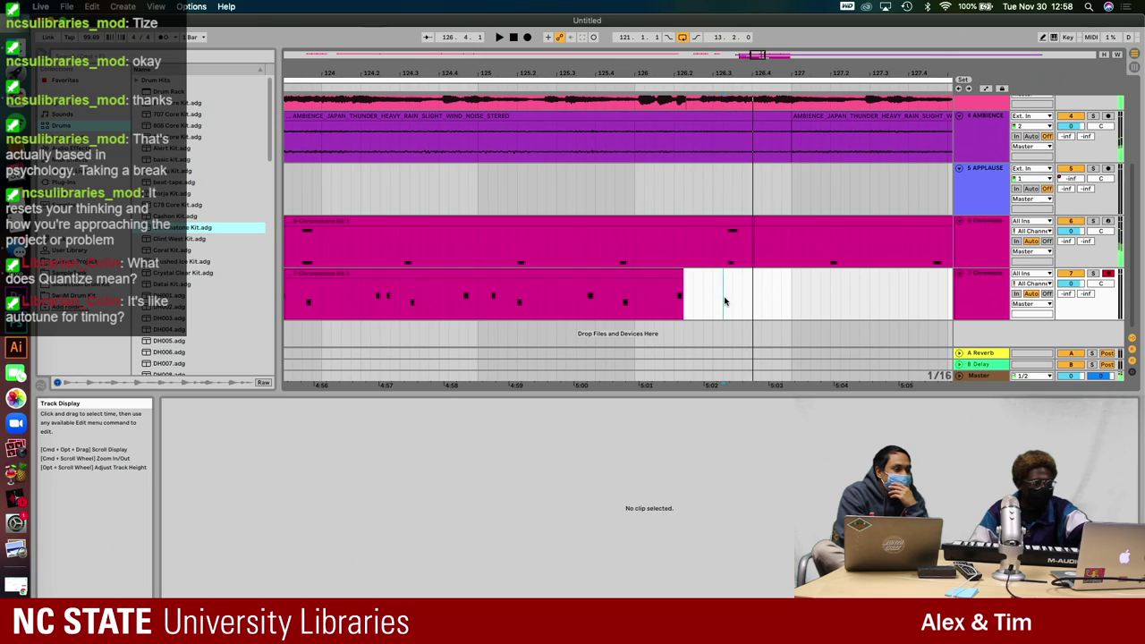
scroll(720, 301, up, 2)
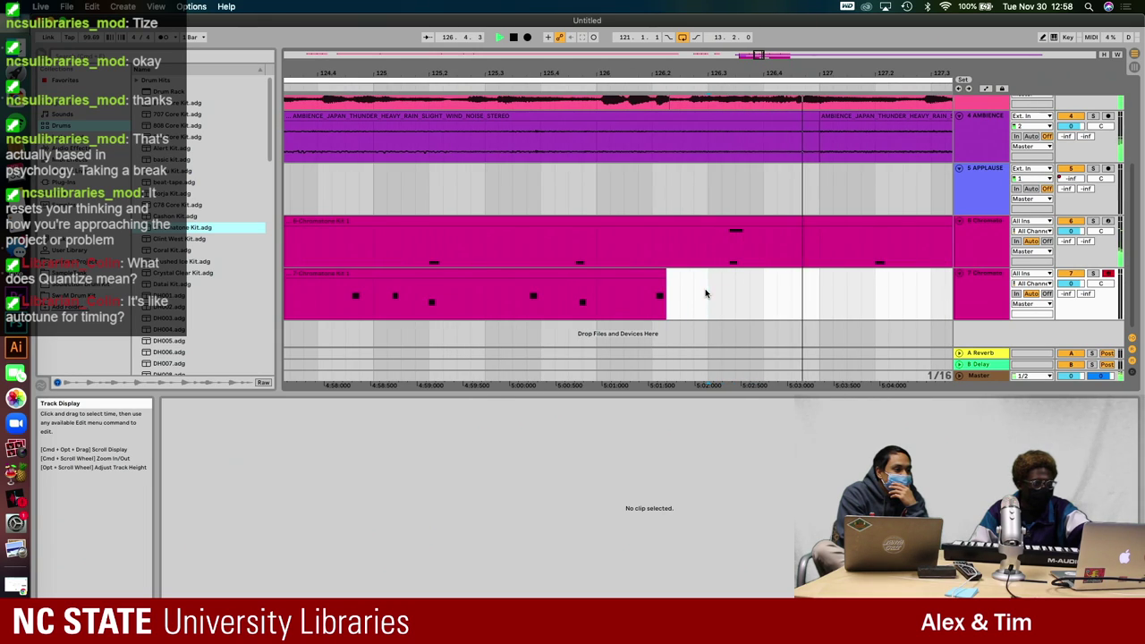
click(696, 287)
key(space)
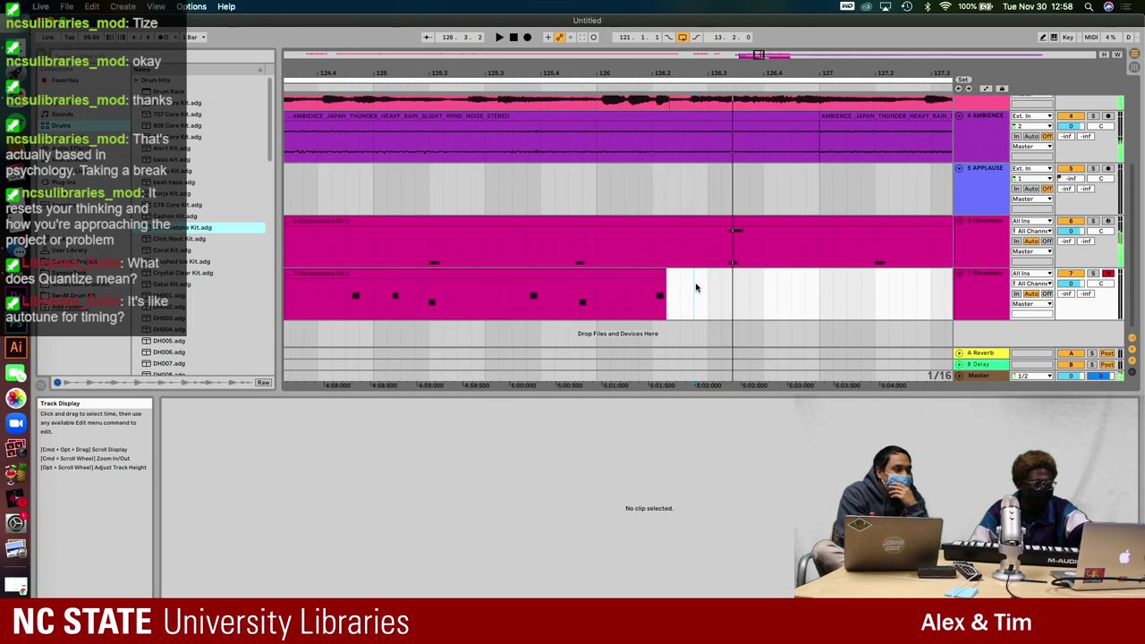
key(super+v)
key(space)
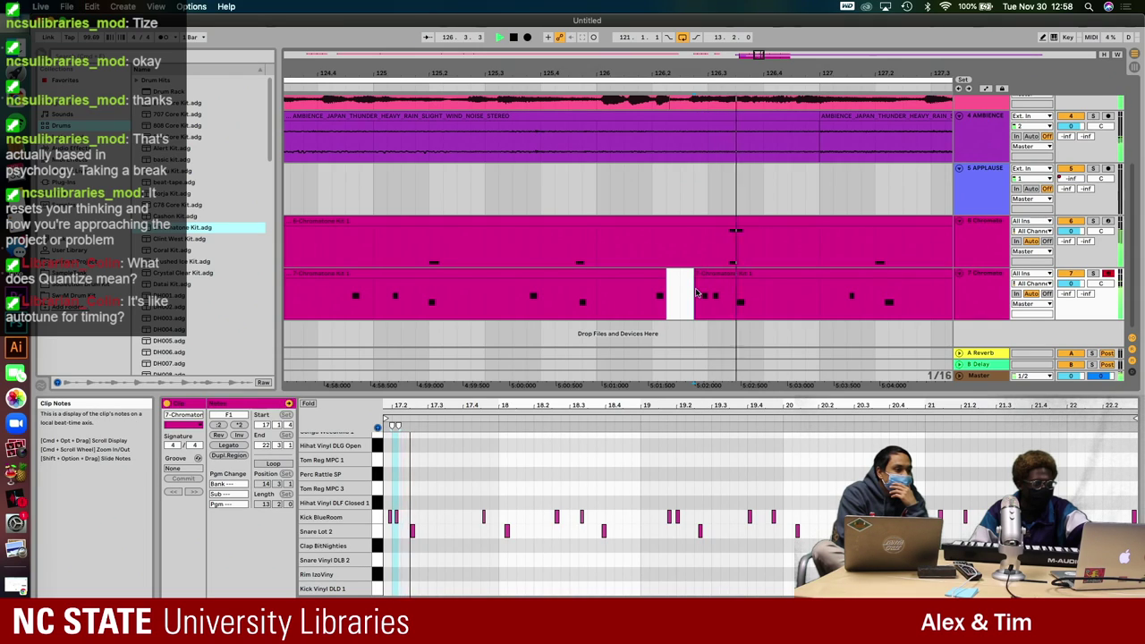
key(space)
- Try shifting the pasted clip slightly later in bar 126 and play the transition
scroll(703, 287, up, 3)
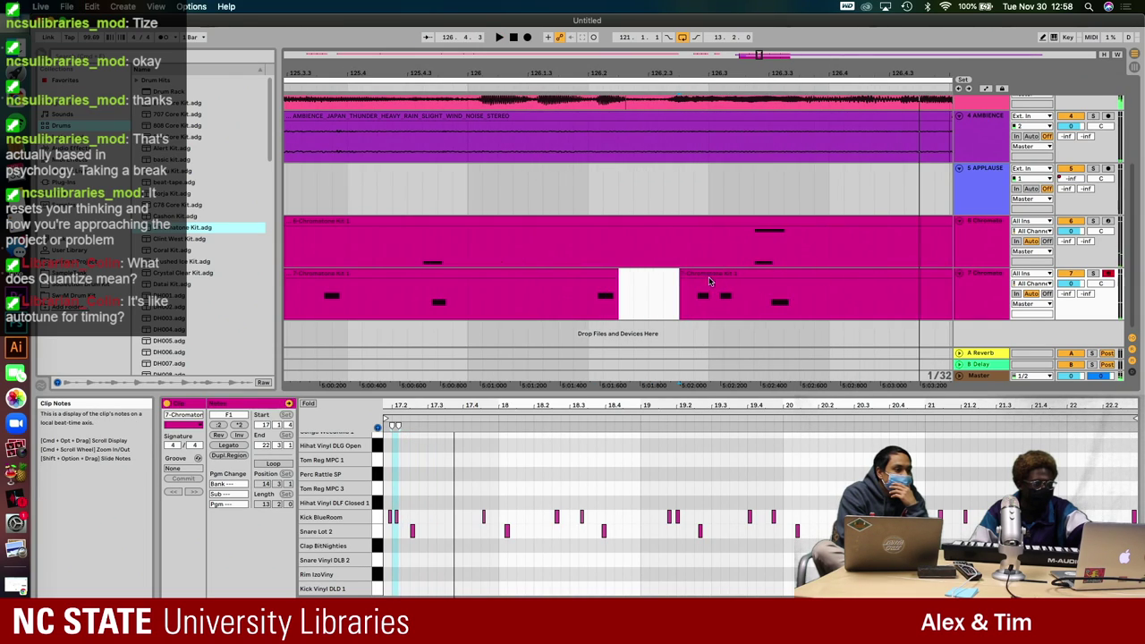
click(715, 286)
key(Right)
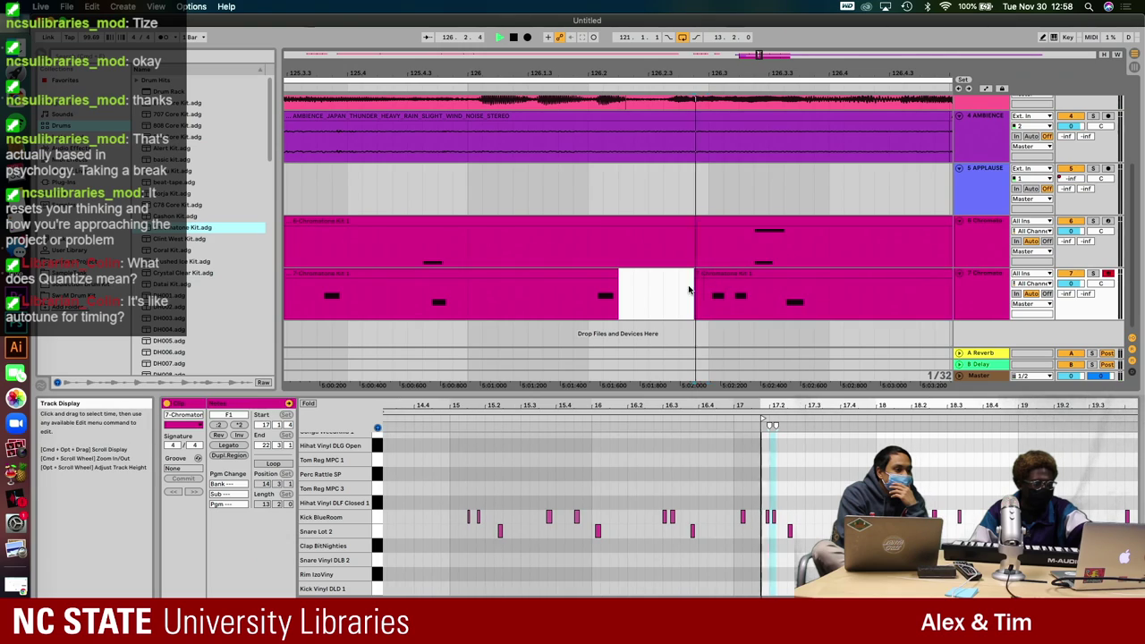
key(space)
- Try moving the pasted clip earlier to start at 126.2.3 and listen to the transition
click(691, 290)
key(Left)
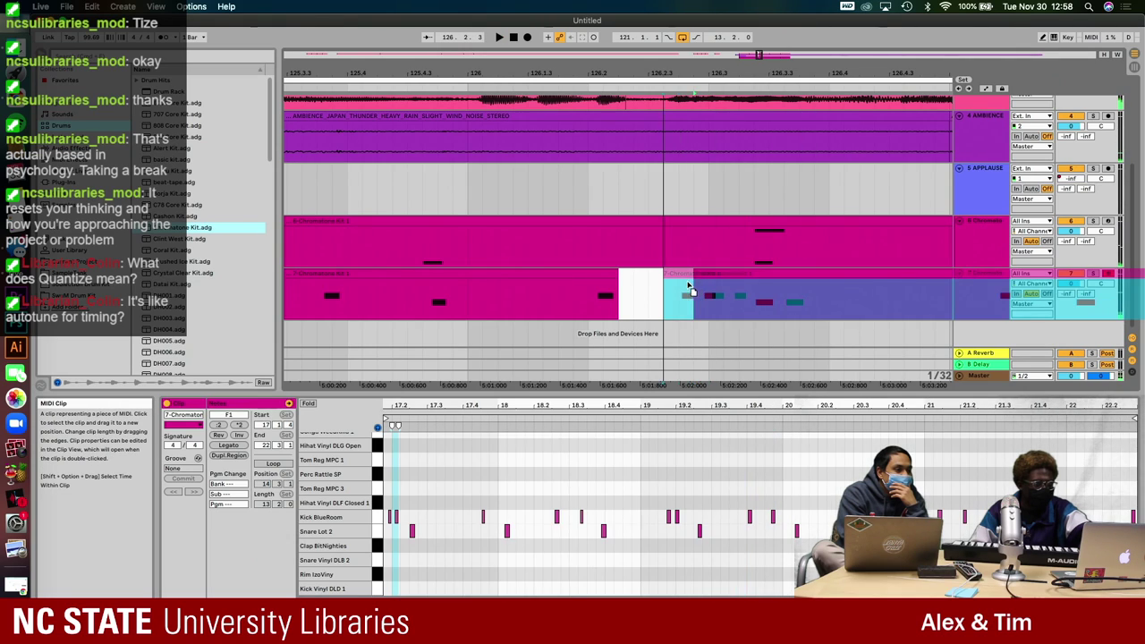
key(Left)
click(635, 302)
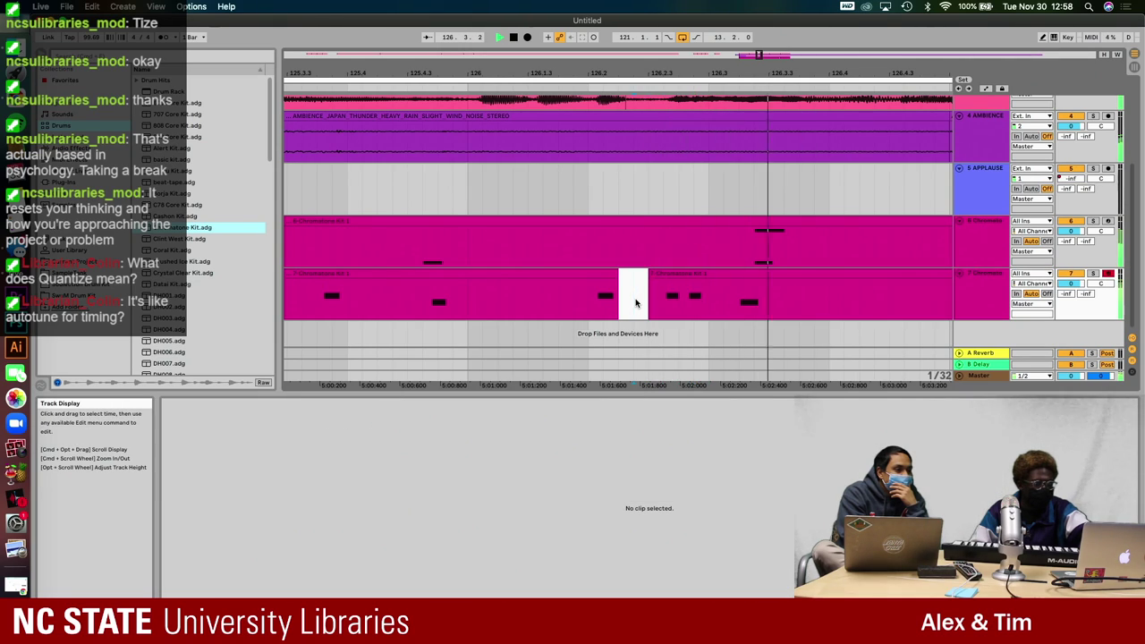
scroll(662, 287, up, 2)
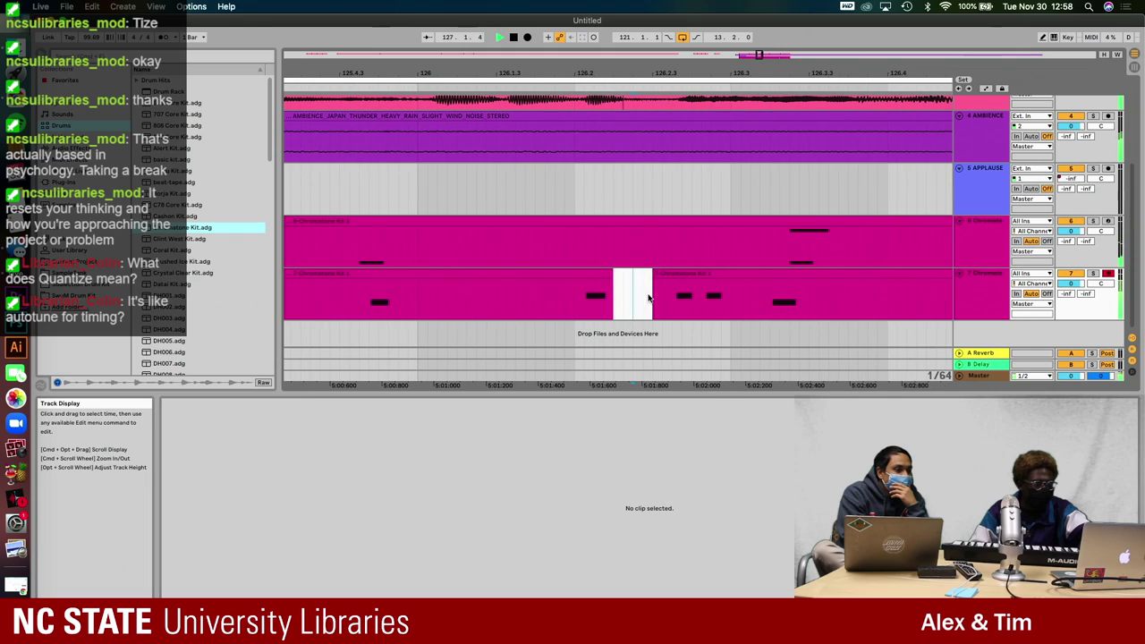
- Move the pasted clip to start midway between 126.2.3 and 126.2.4 and play the transition from the gap
click(688, 271)
scroll(687, 271, up, 1)
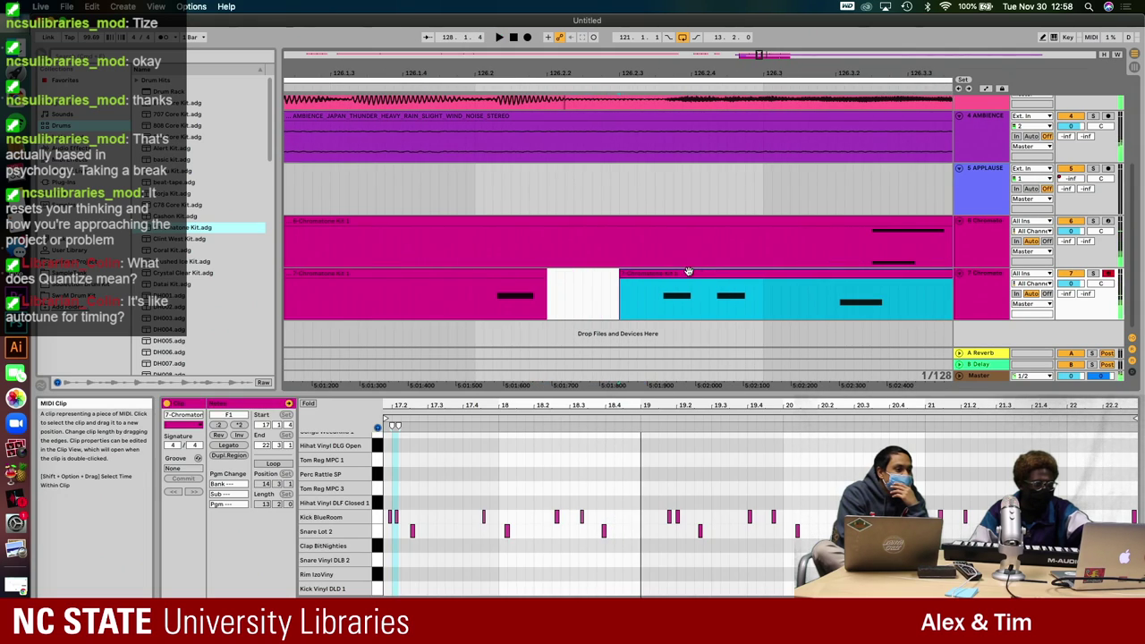
drag(833, 273, 857, 274)
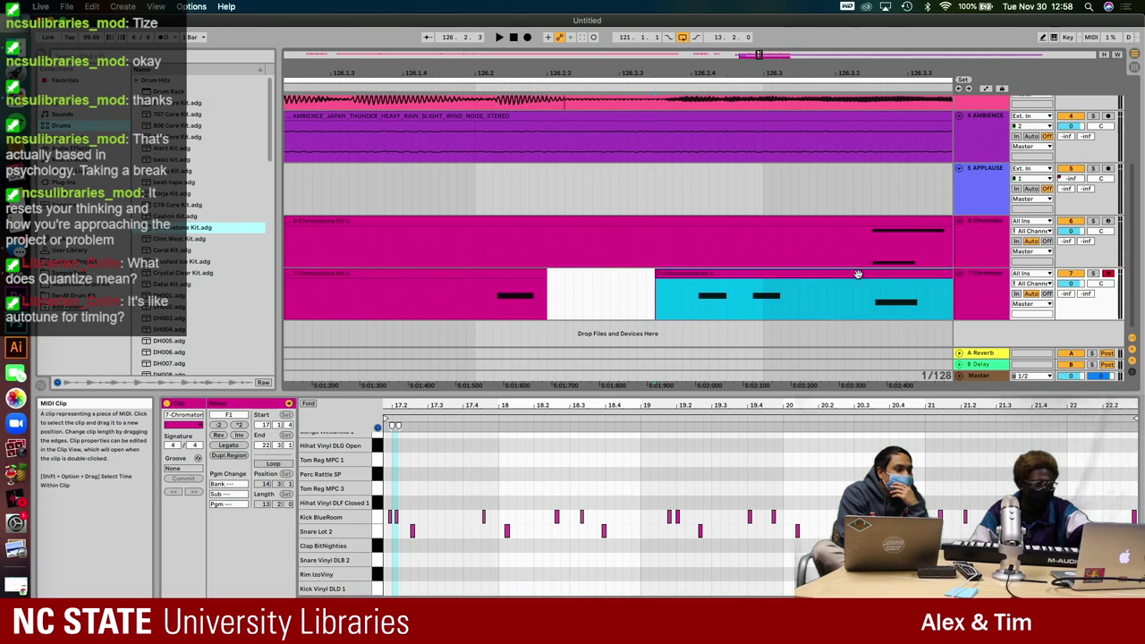
click(603, 298)
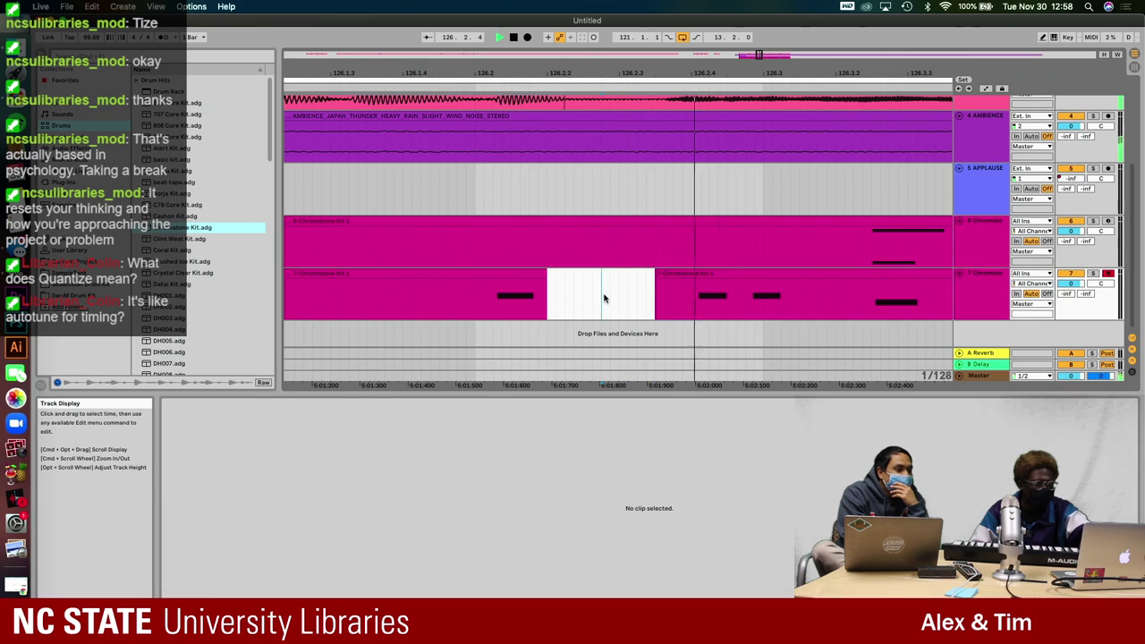
scroll(603, 298, down, 3)
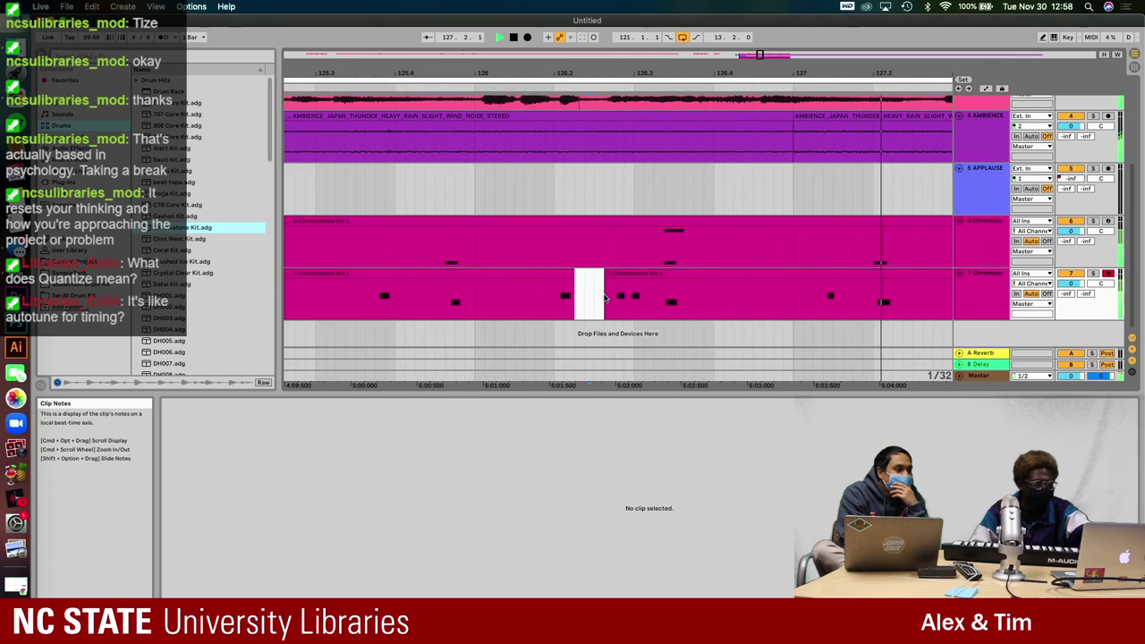
- Examine the gap and the first notes of the pasted clip around 126.3 during playback, and stop playing
scroll(600, 295, down, 2)
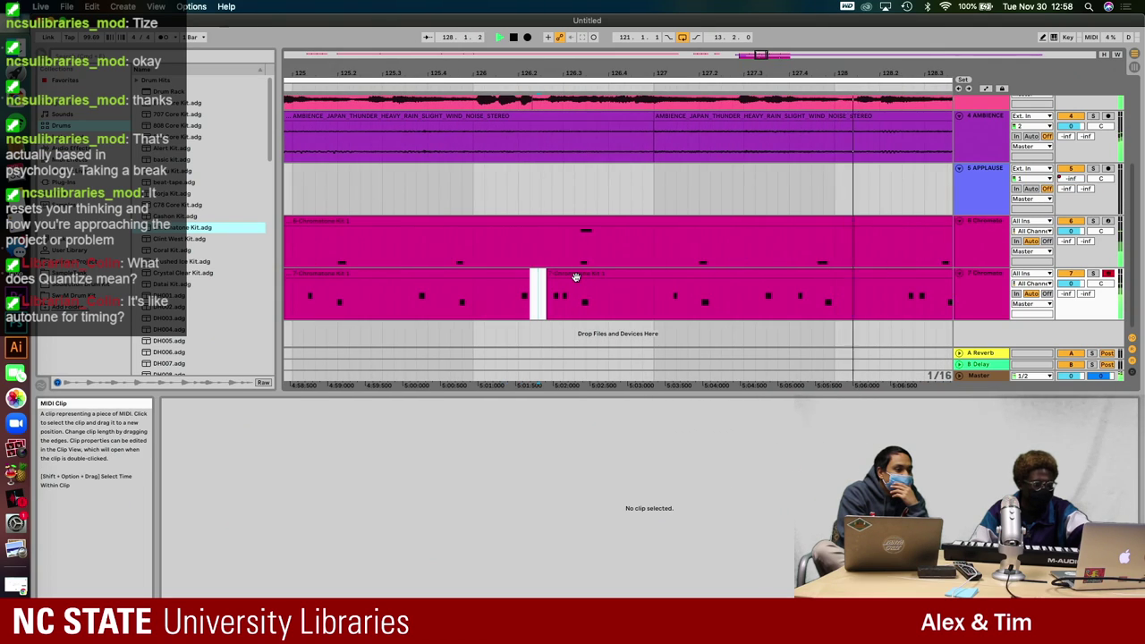
scroll(576, 280, right, 2)
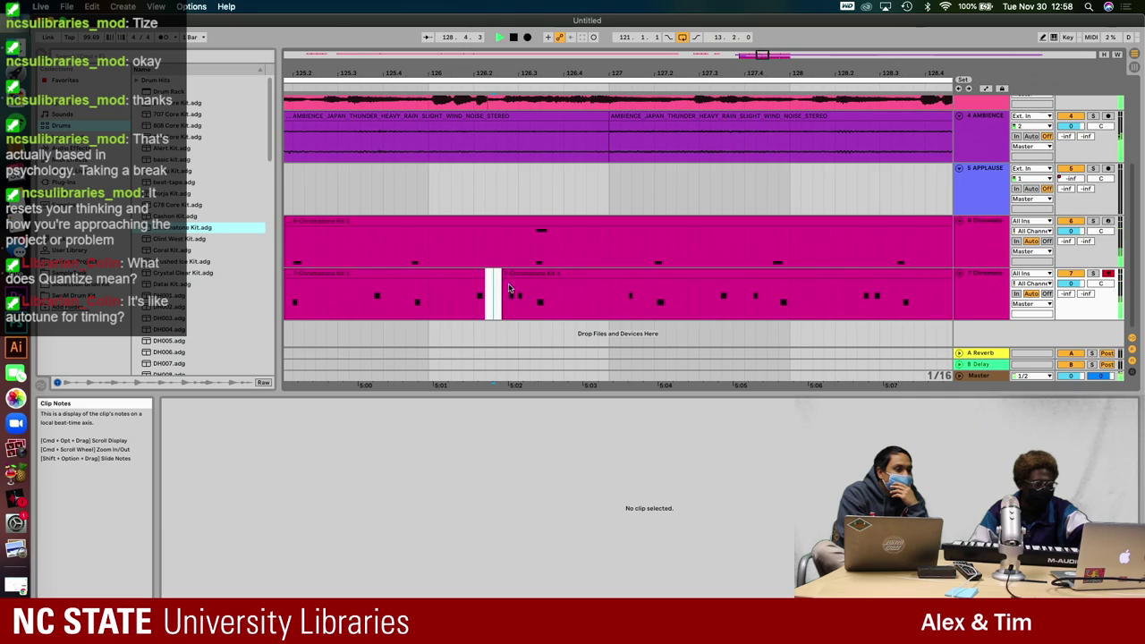
scroll(525, 313, right, 1)
scroll(506, 295, up, 3)
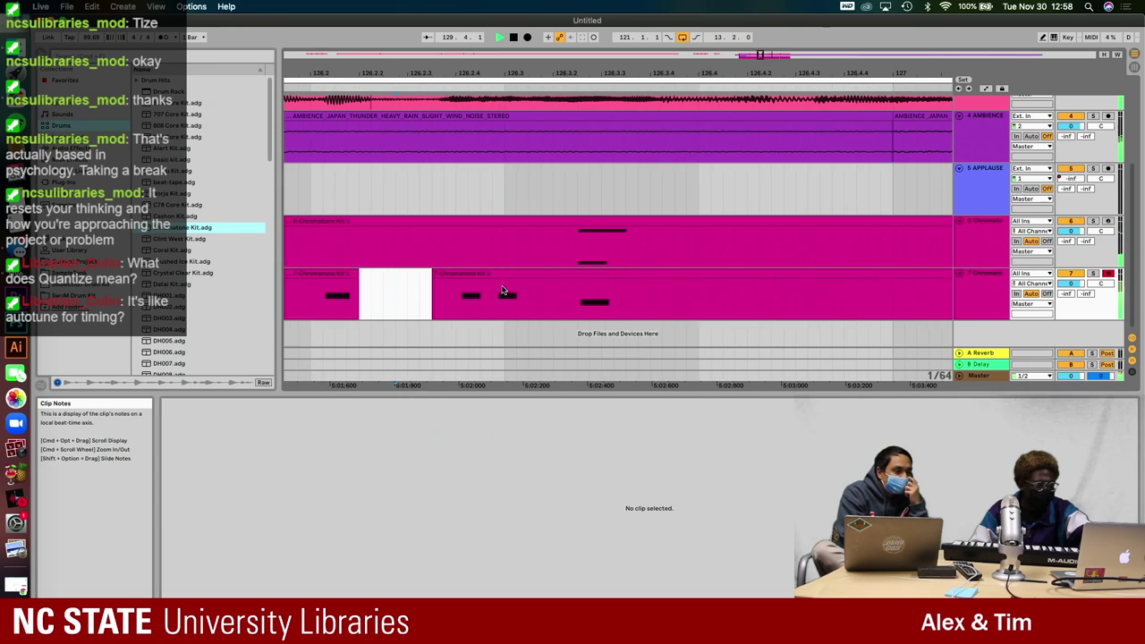
scroll(628, 264, up, 2)
key(space)
scroll(662, 268, up, 2)
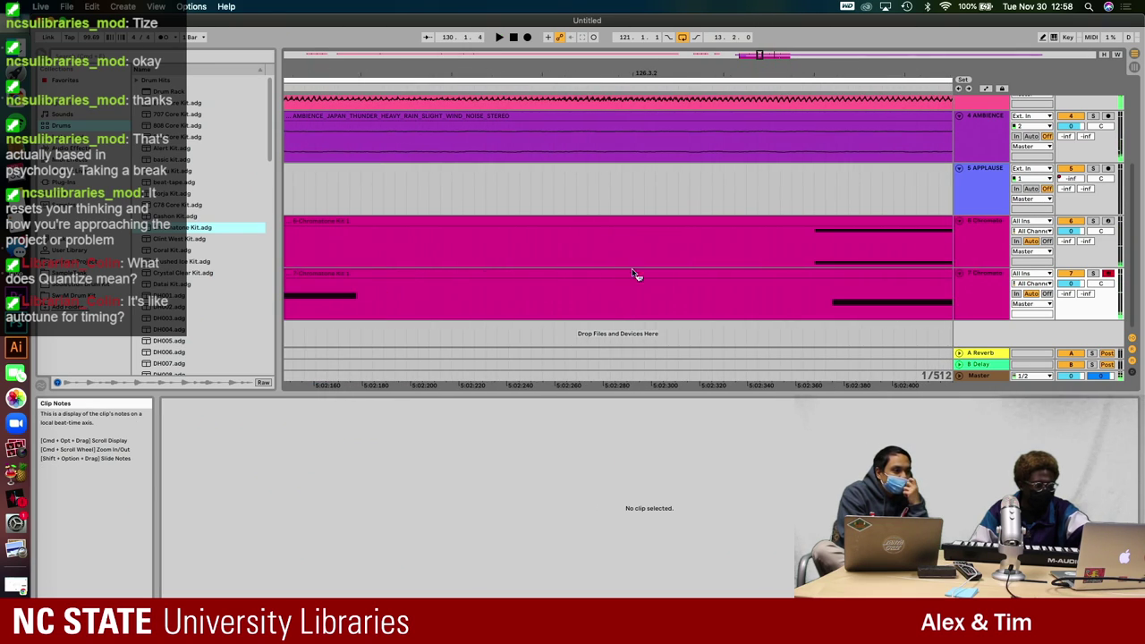
- Open the pasted clip's notes and compare its opening hits with the start of the original clip at bar 121
right_click(684, 273)
click(666, 276)
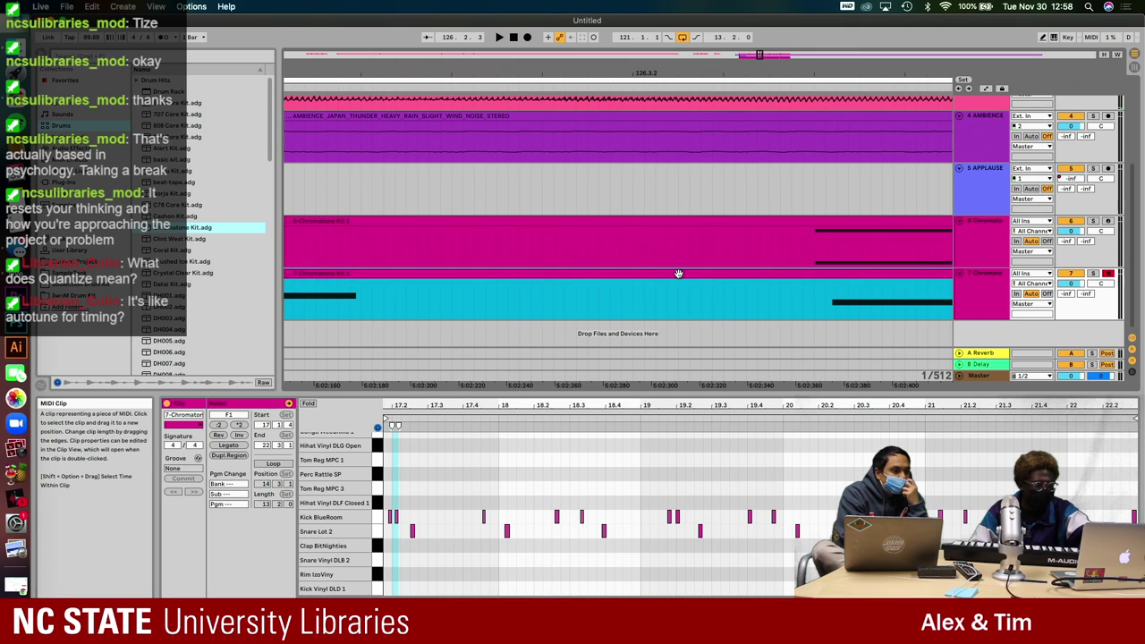
click(673, 282)
scroll(666, 282, down, 5)
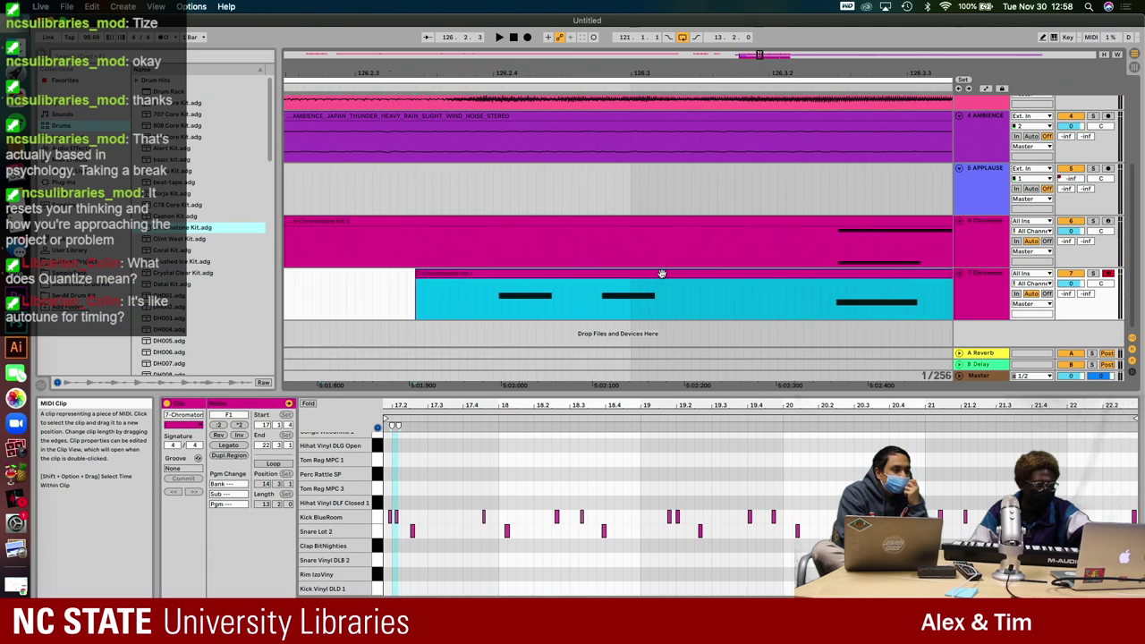
scroll(661, 273, left, 10)
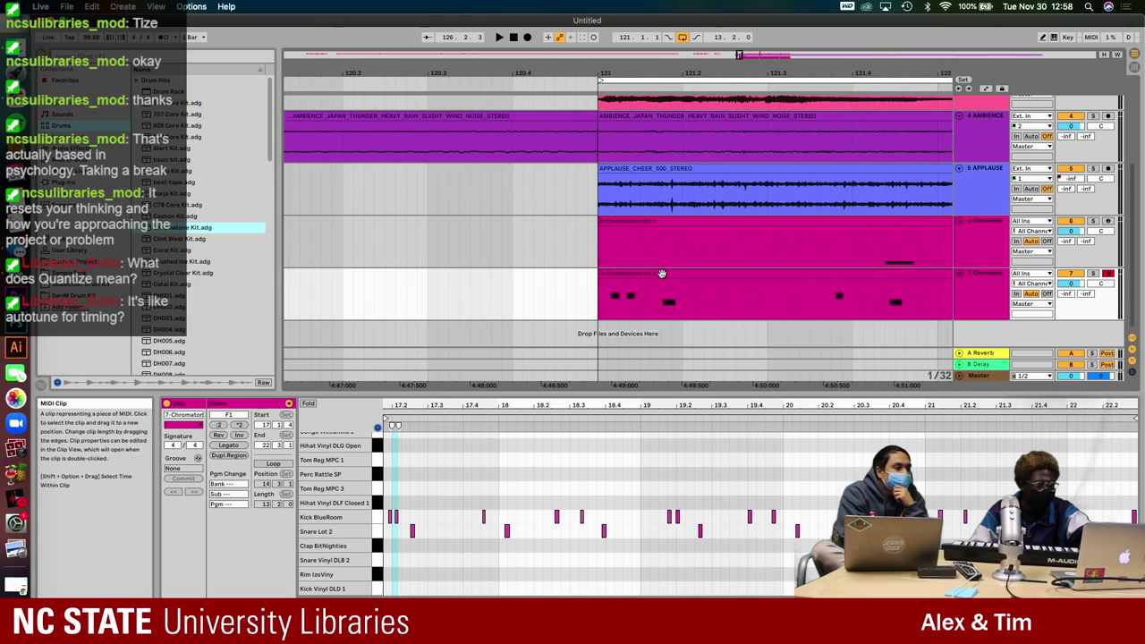
scroll(740, 274, up, 3)
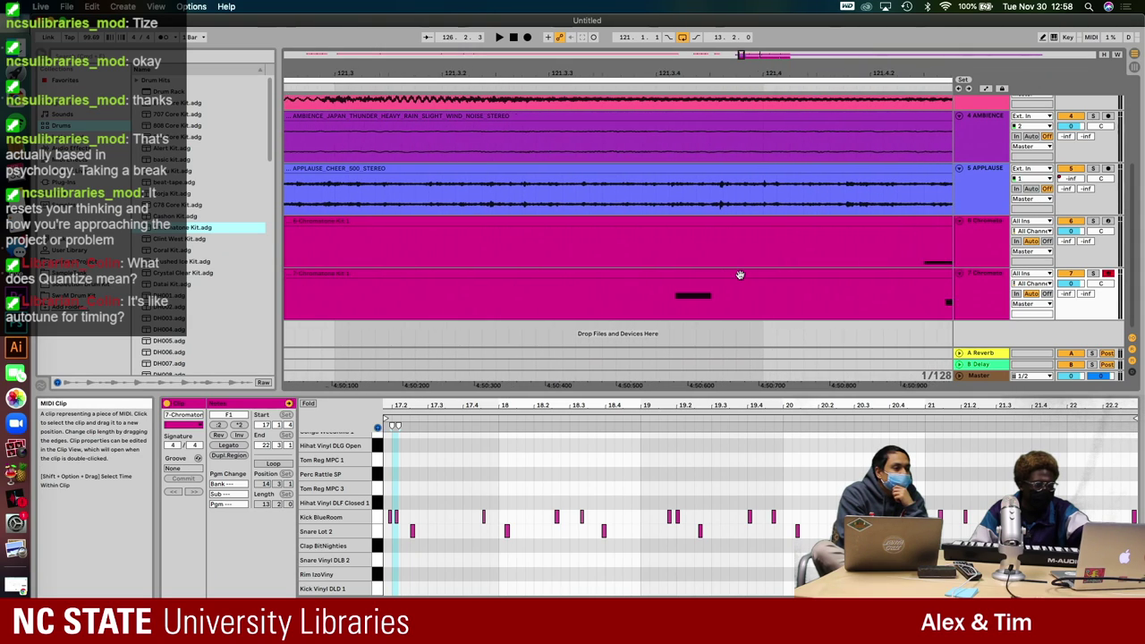
scroll(740, 275, down, 6)
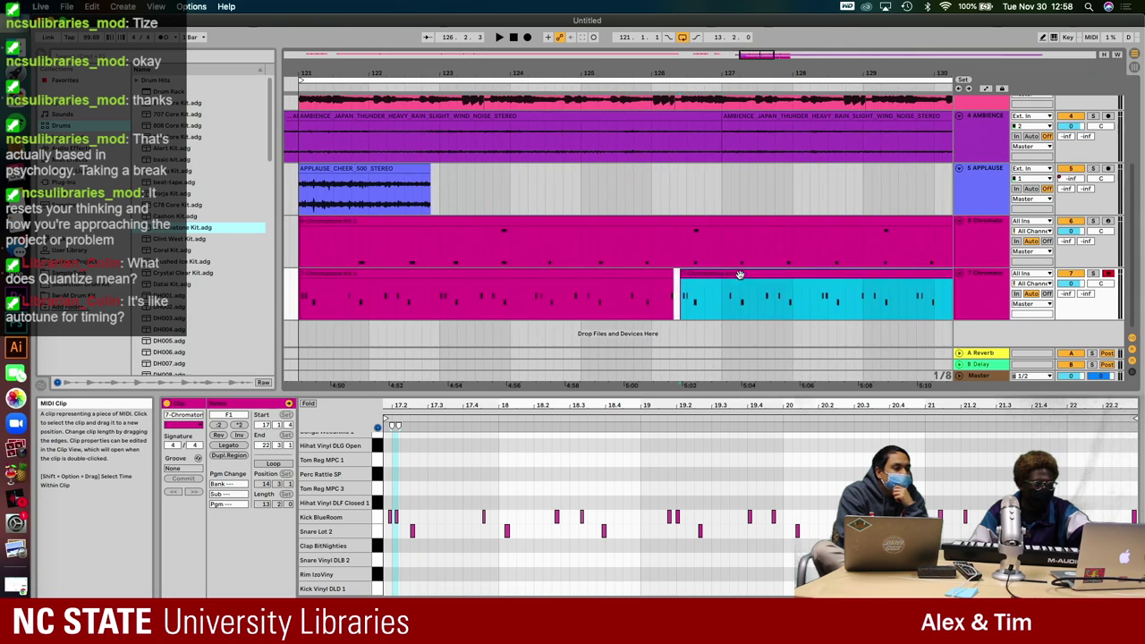
- Play the arrangement from inside the original kick and snare clip toward the gap
click(676, 291)
click(615, 284)
key(space)
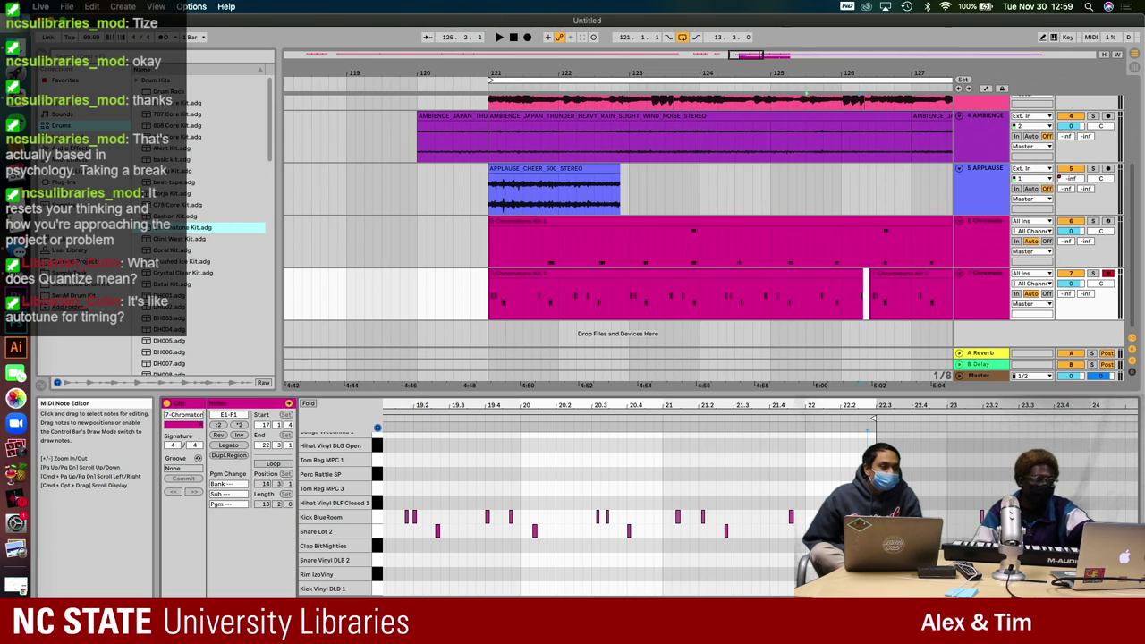
- Quantize all kick and snare notes within the original clip's active range, from the start of bar 17 to its end in bar 22
drag(769, 516, 395, 583)
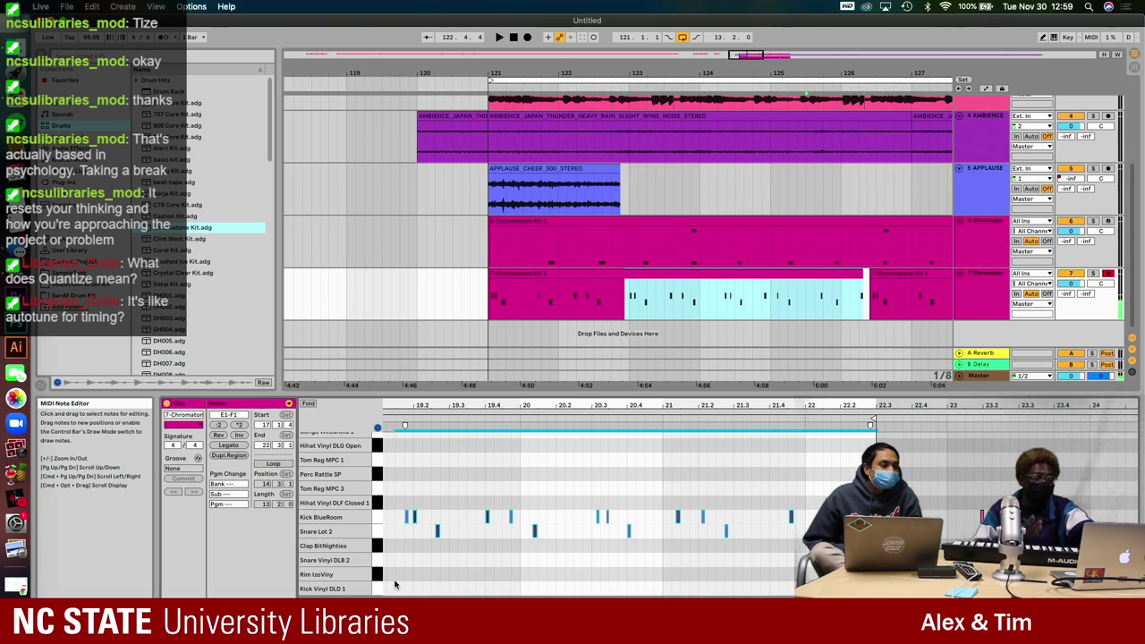
key(minus)
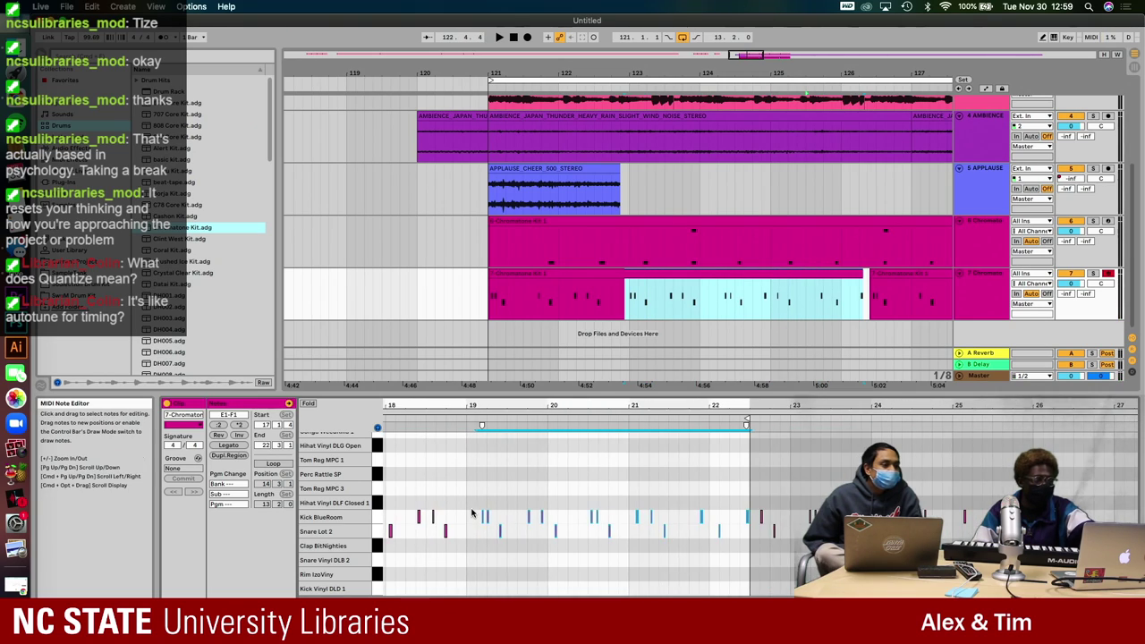
key(minus)
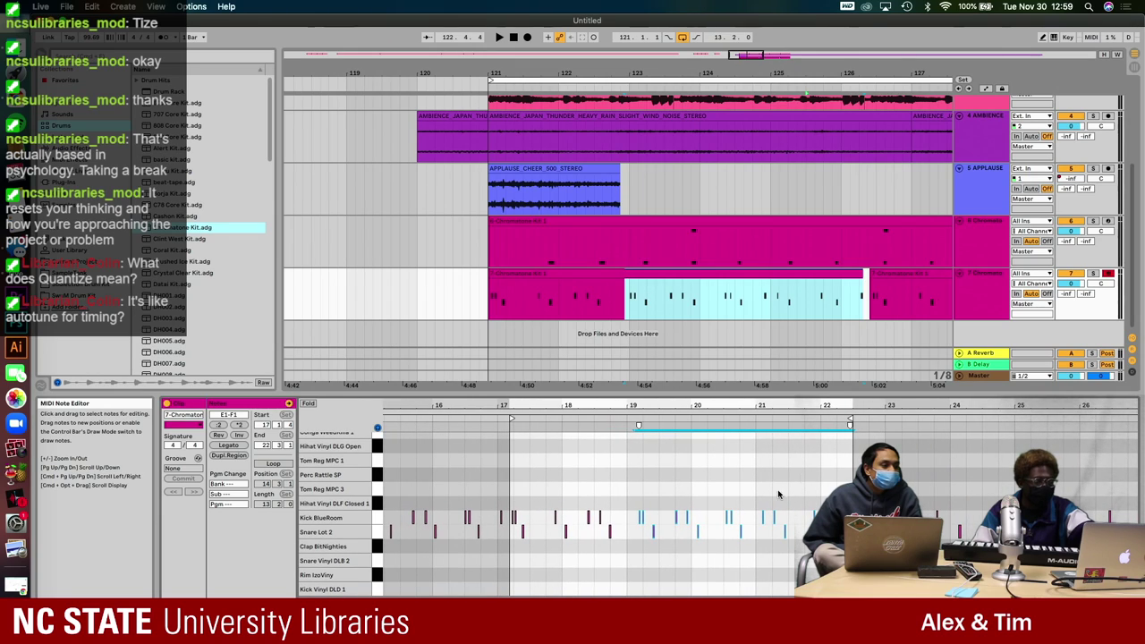
click(845, 478)
drag(850, 480, 513, 597)
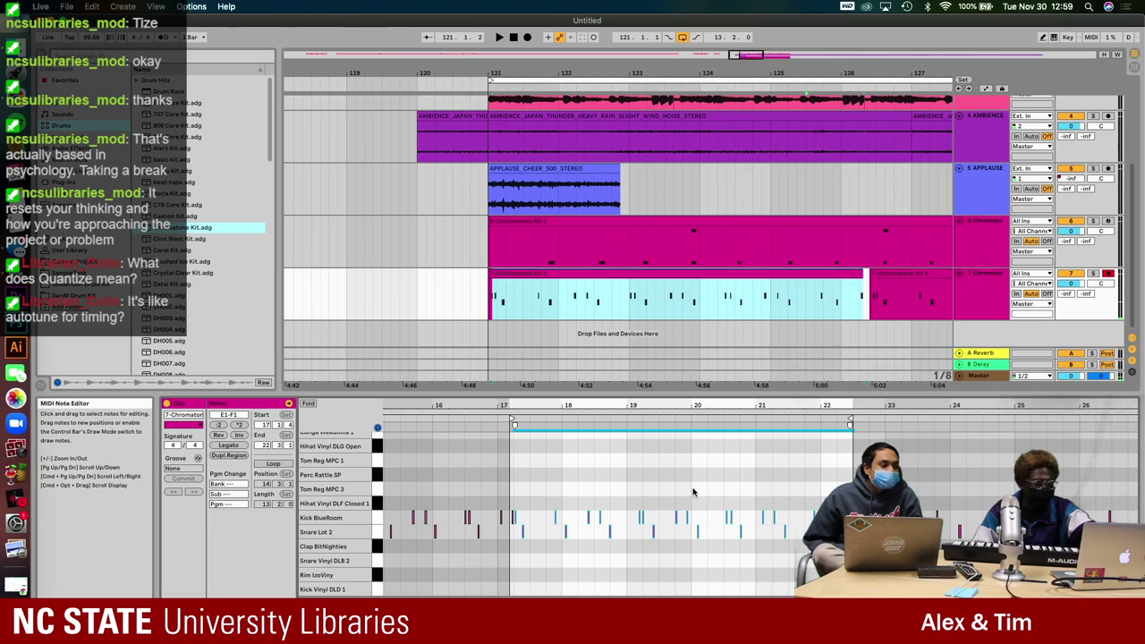
drag(849, 487, 592, 565)
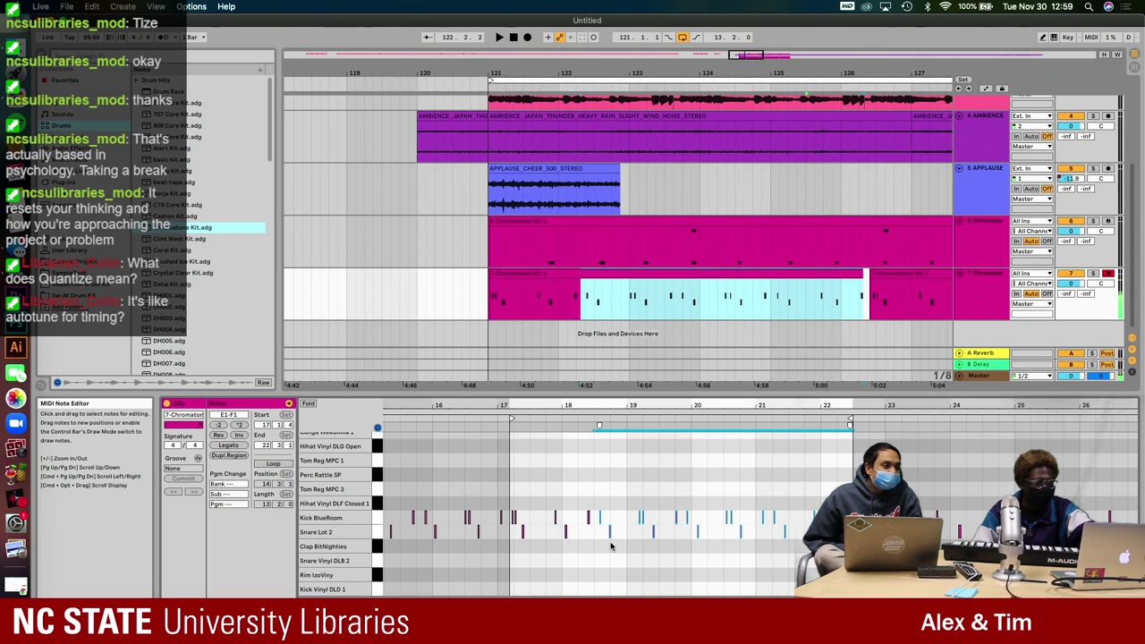
drag(507, 489, 848, 541)
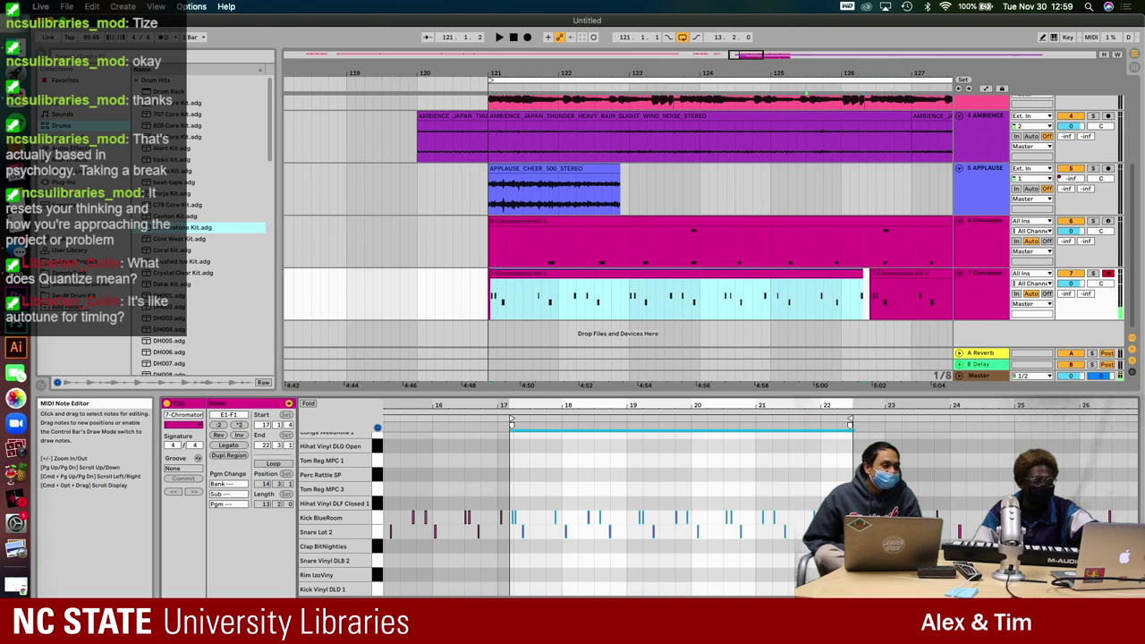
right_click(776, 532)
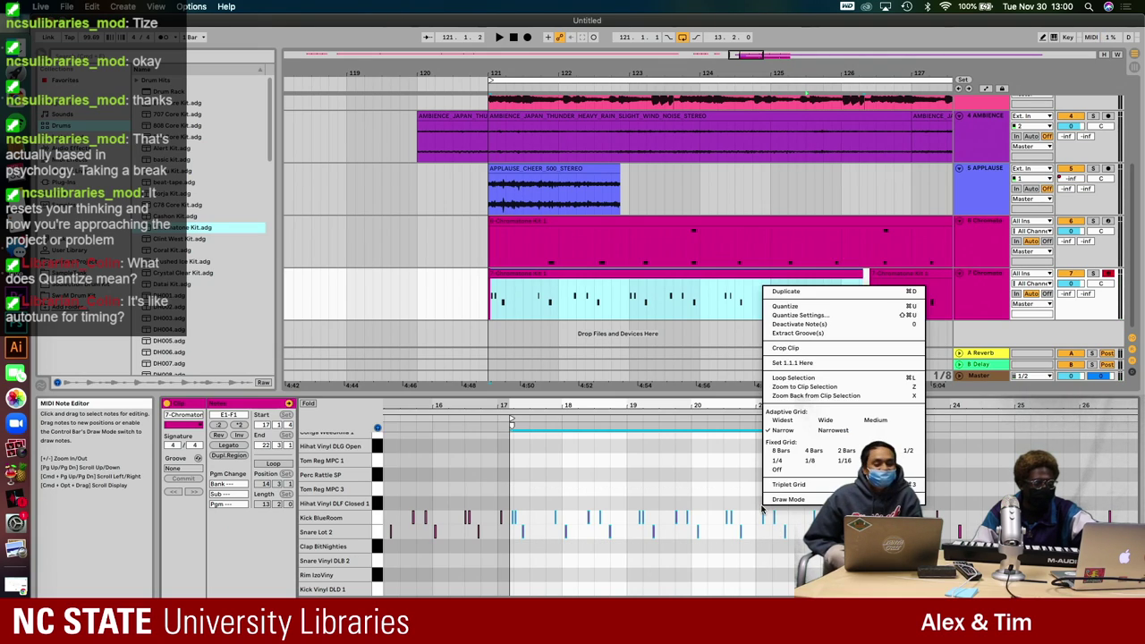
click(795, 307)
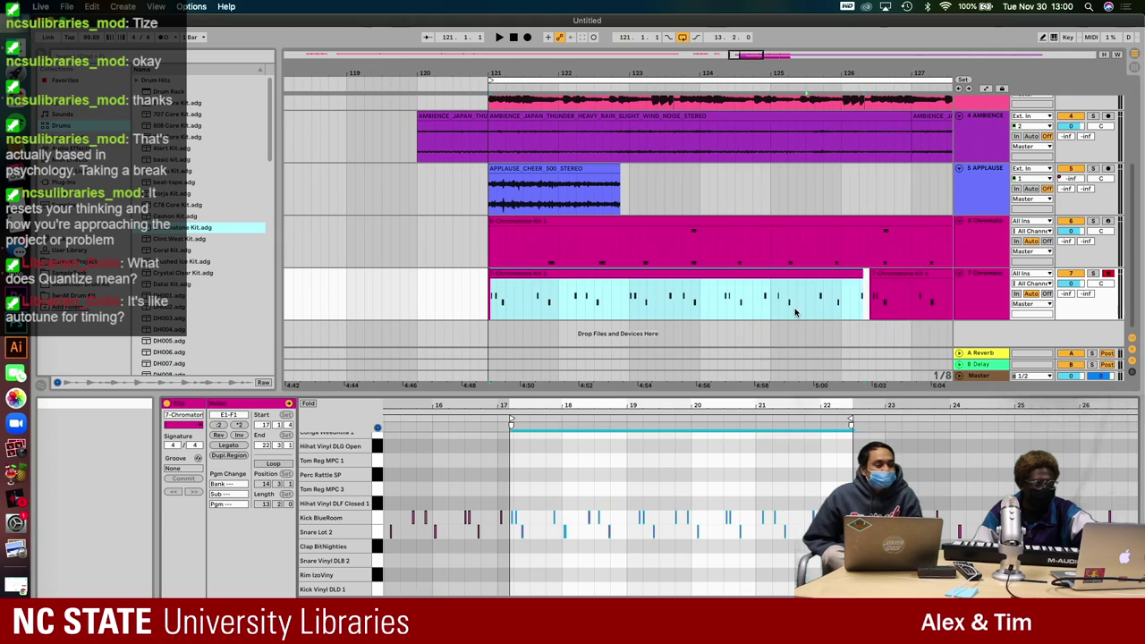
- Play the quantized clip from bar 121 through about two bars
click(490, 299)
key(space)
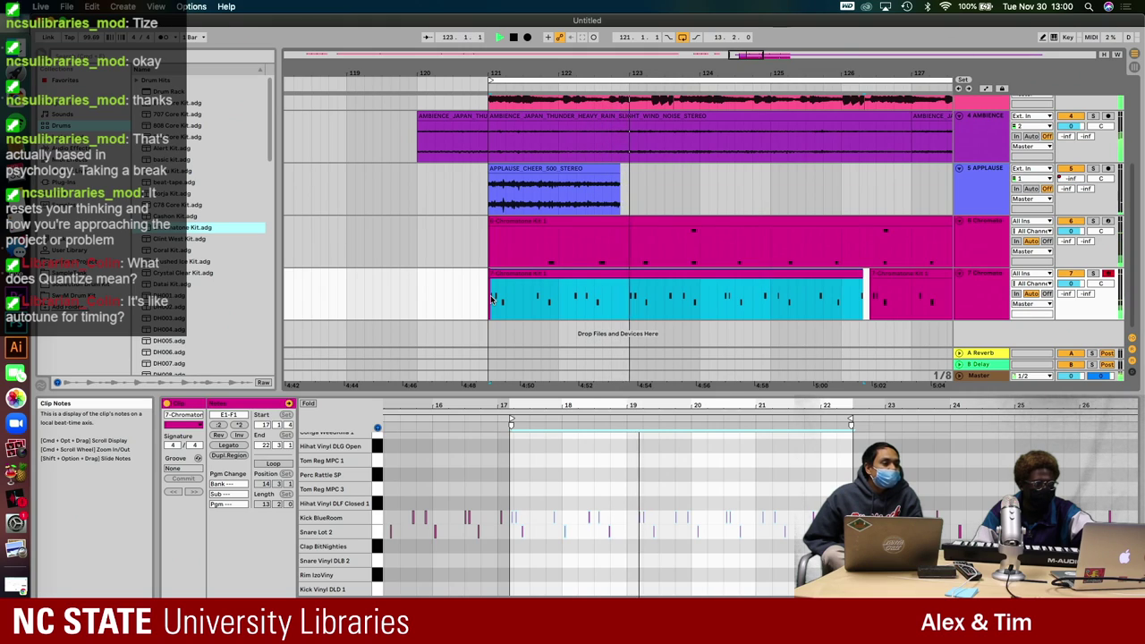
key(space)
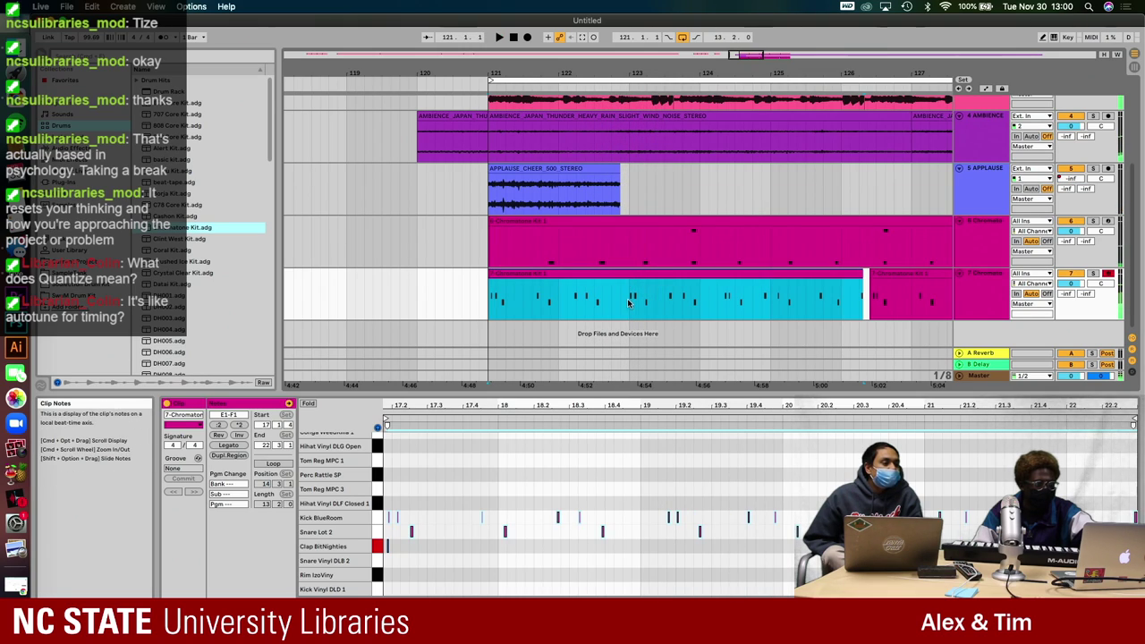
- Move the pair of kick notes around 19.2 slightly earlier, and play the arrangement from there to check their timing
click(629, 299)
scroll(617, 300, up, 3)
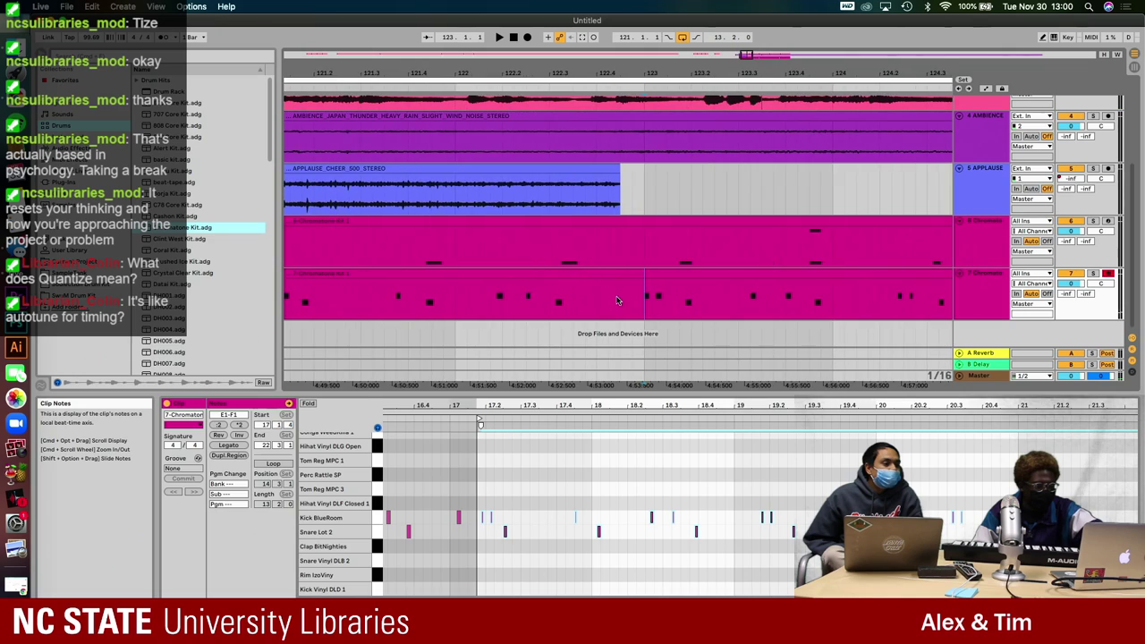
click(631, 281)
scroll(647, 486, up, 3)
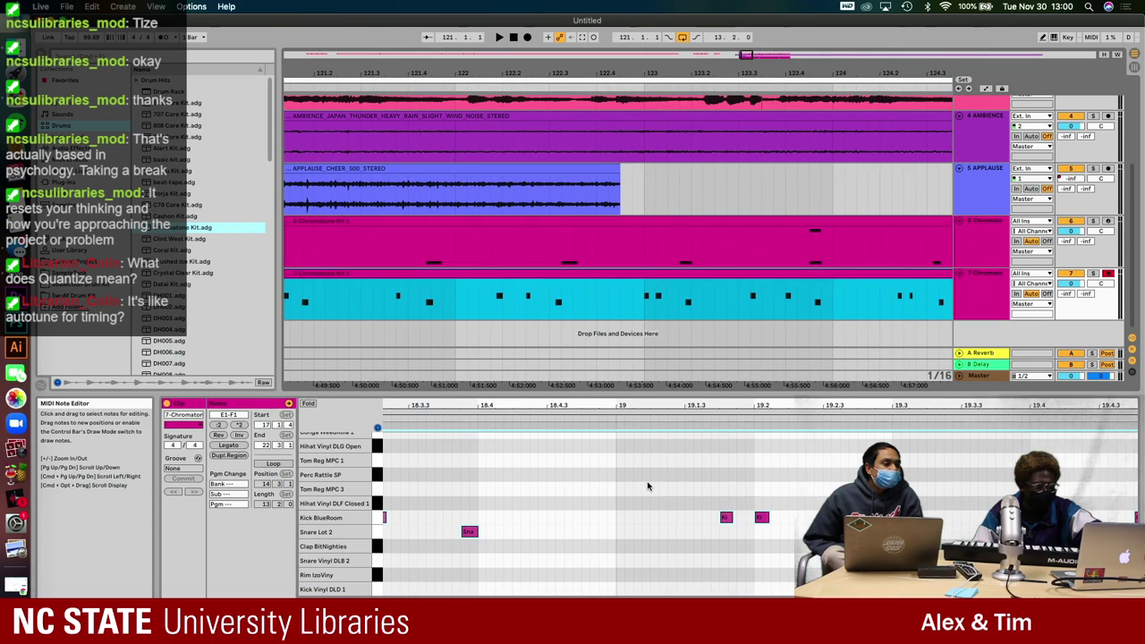
drag(763, 497, 704, 521)
key(super+u)
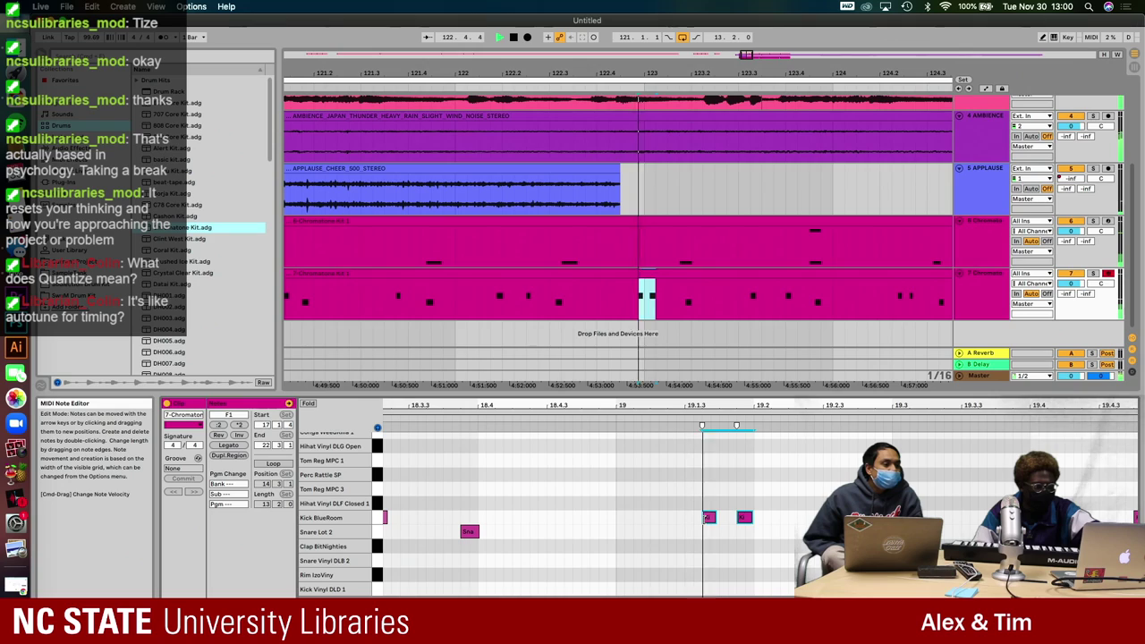
scroll(731, 506, right, 1)
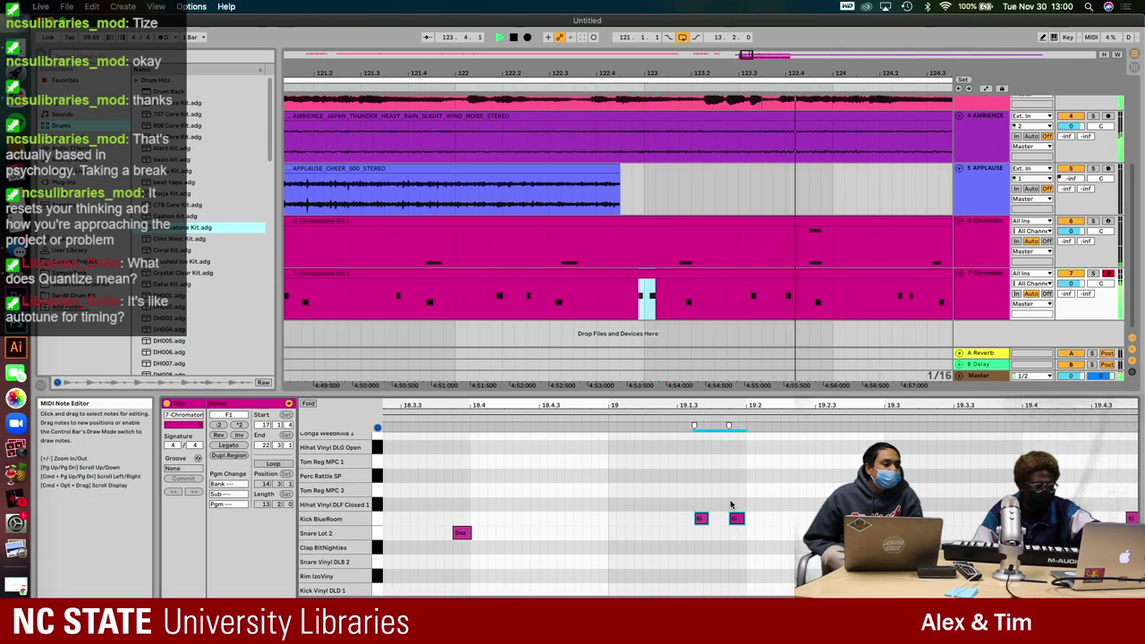
scroll(731, 505, left, 1)
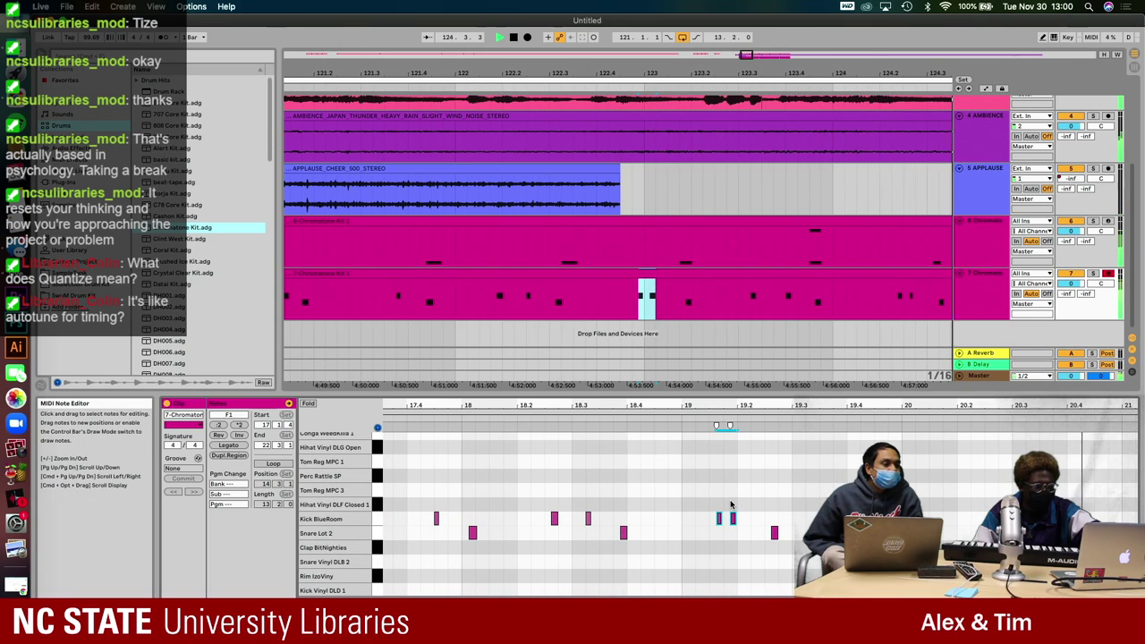
scroll(731, 505, down, 2)
scroll(731, 505, down, 3)
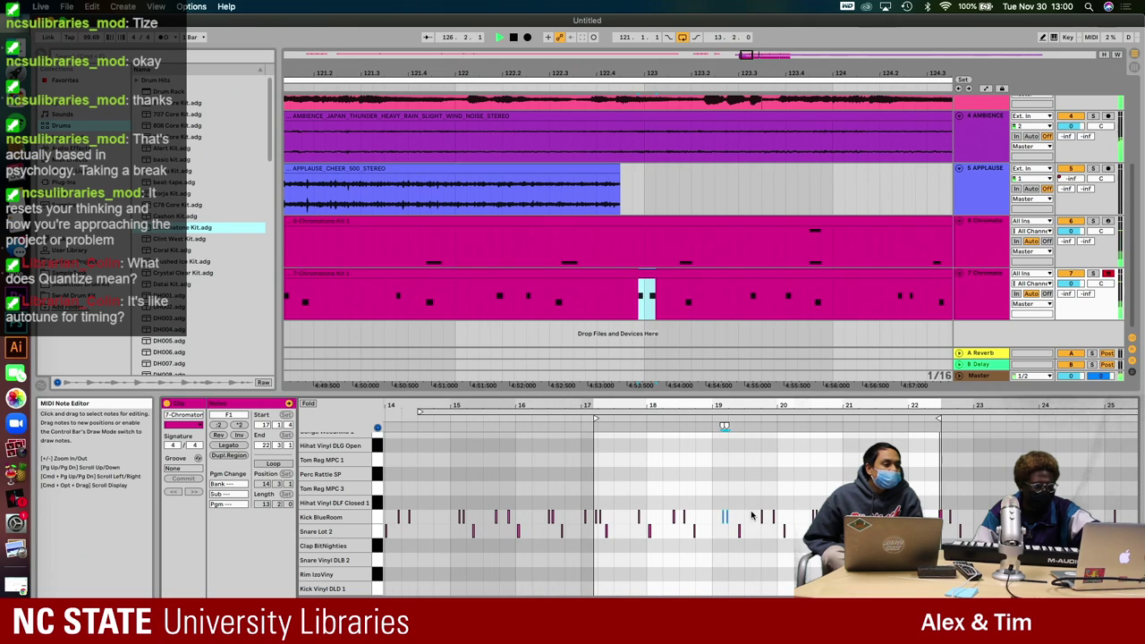
key(space)
scroll(767, 522, down, 2)
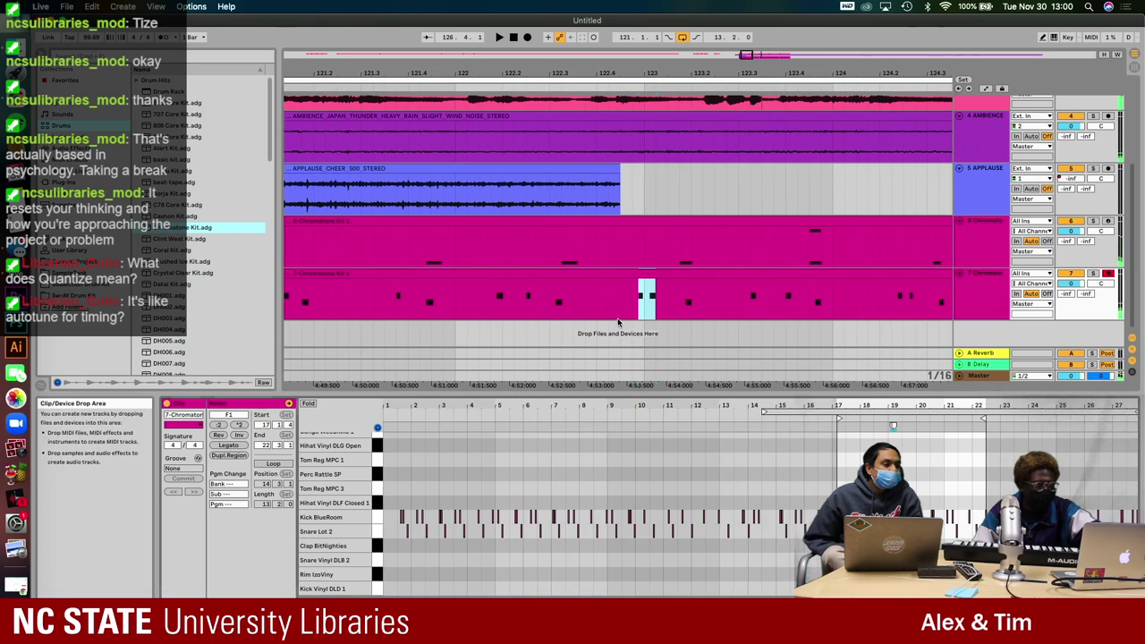
- Play the arrangement from 120.3 into the drum entry at bar 121
click(599, 287)
scroll(597, 266, down, 5)
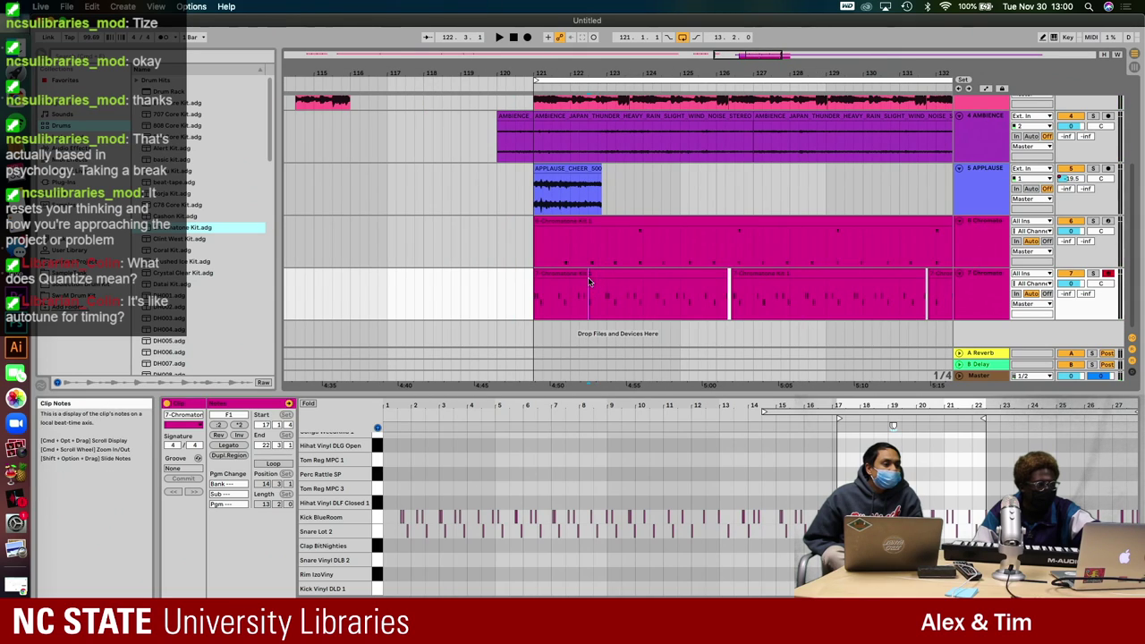
click(513, 290)
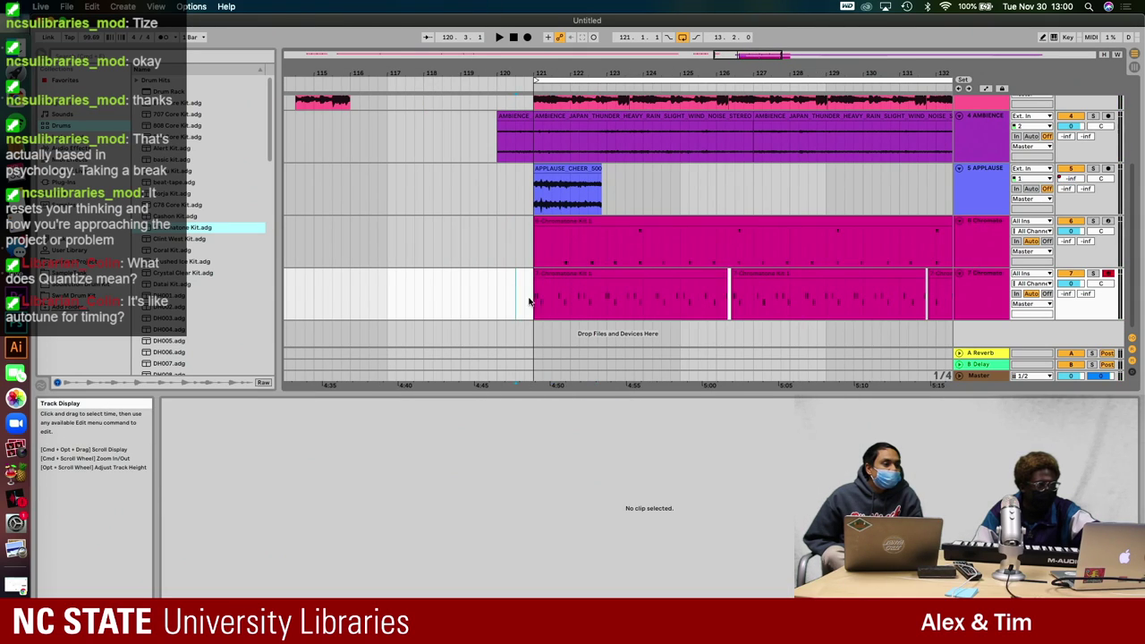
key(space)
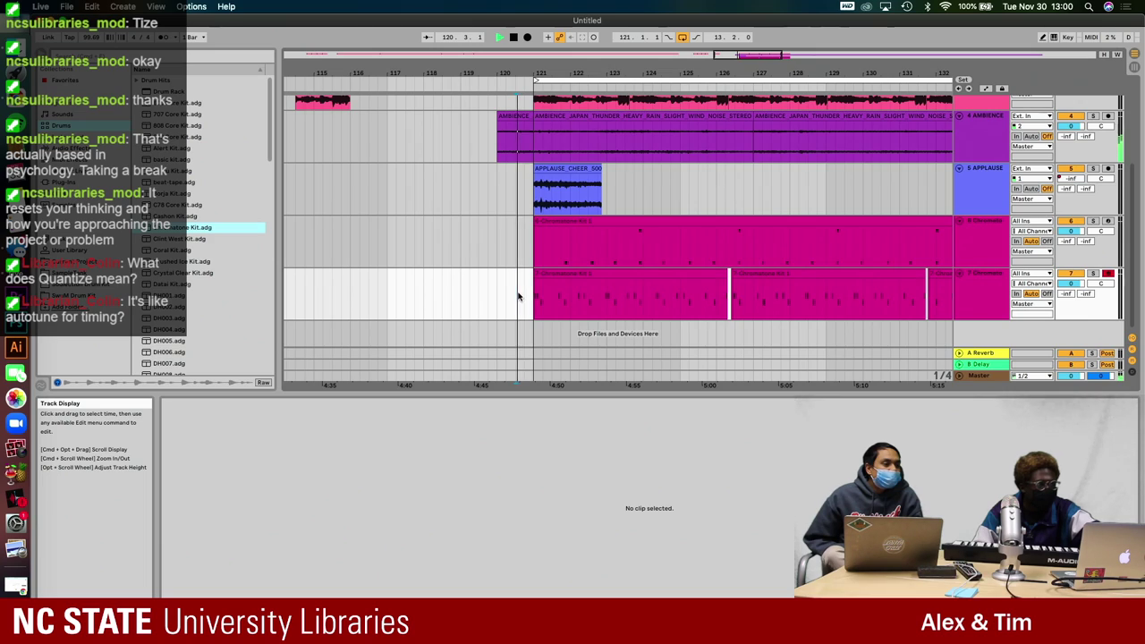
key(space)
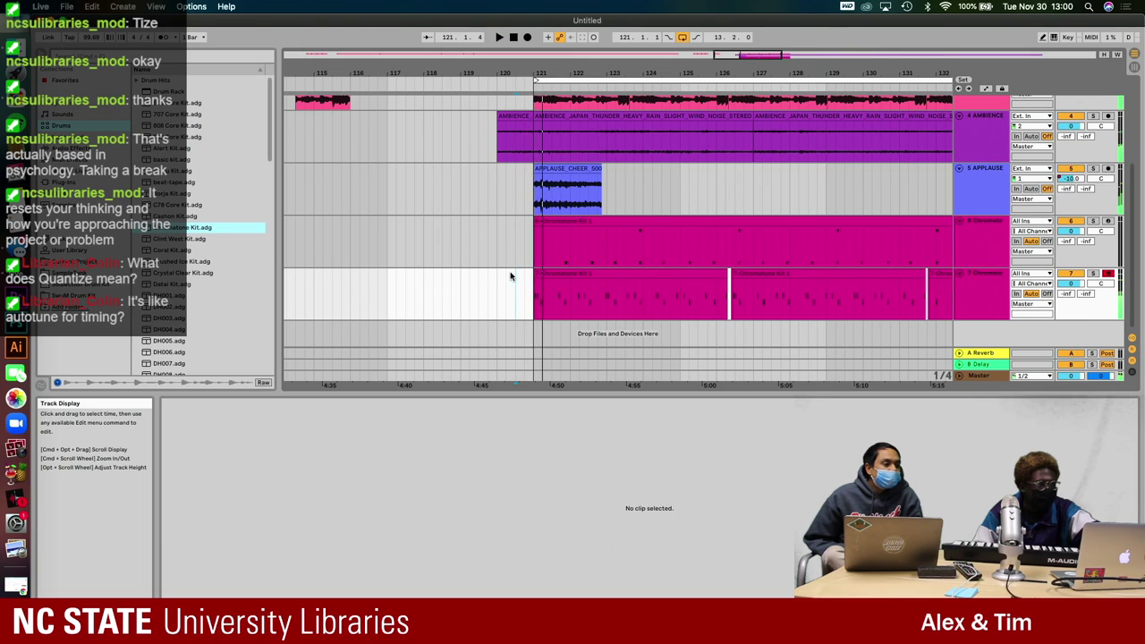
- Trim one beat off the start of the original kick and snare clip so it begins at 121.2, and play from bar 121
scroll(509, 275, up, 5)
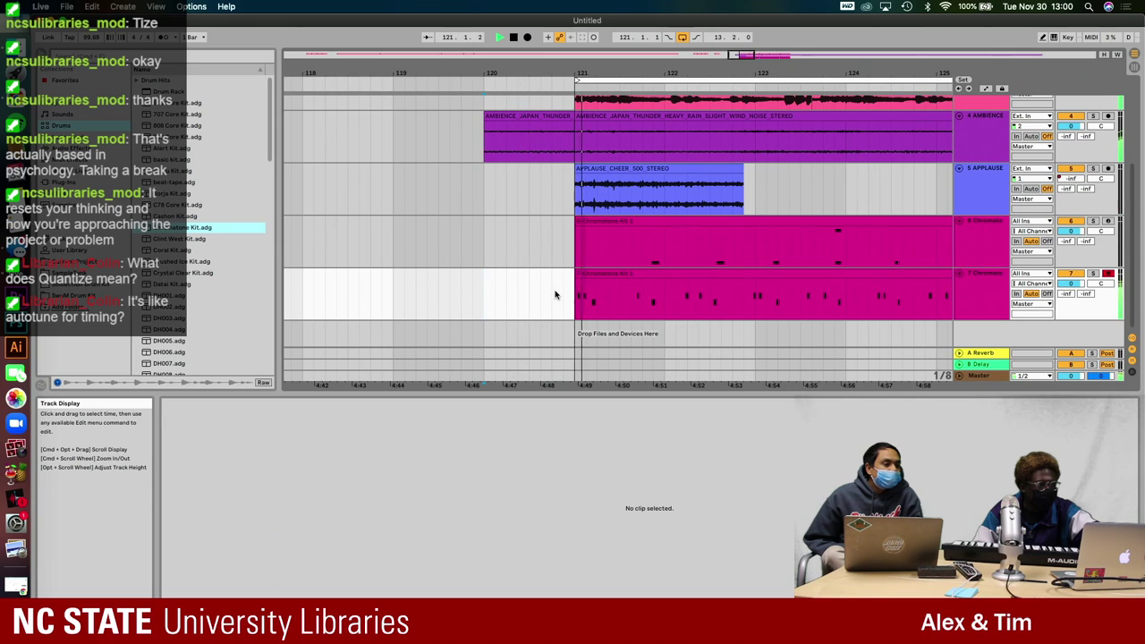
click(576, 274)
drag(577, 275, 597, 276)
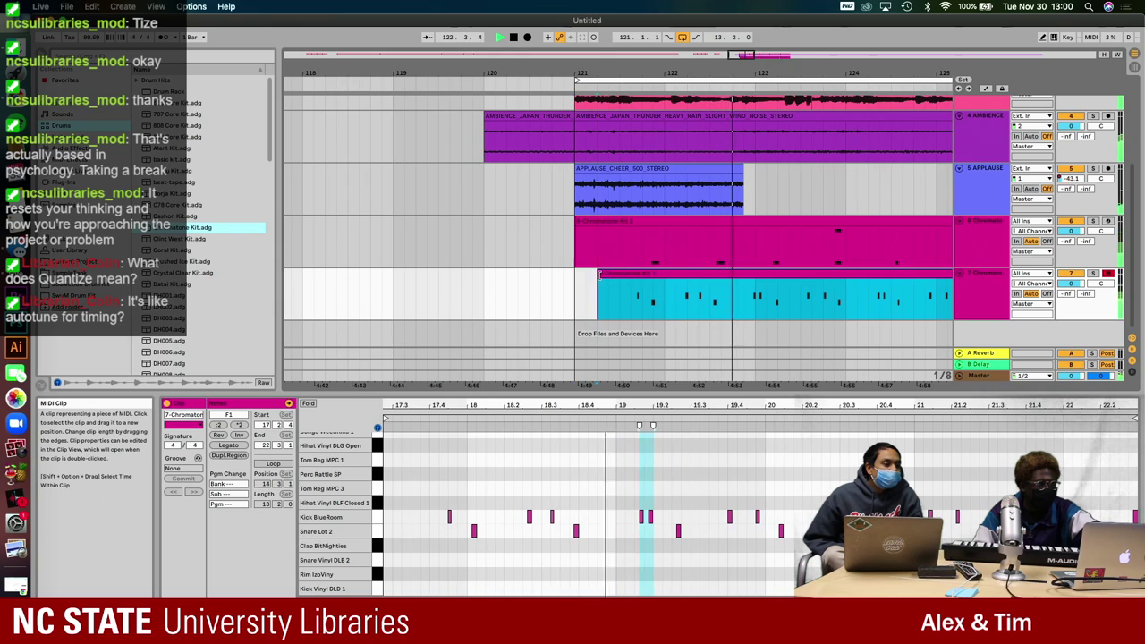
click(571, 292)
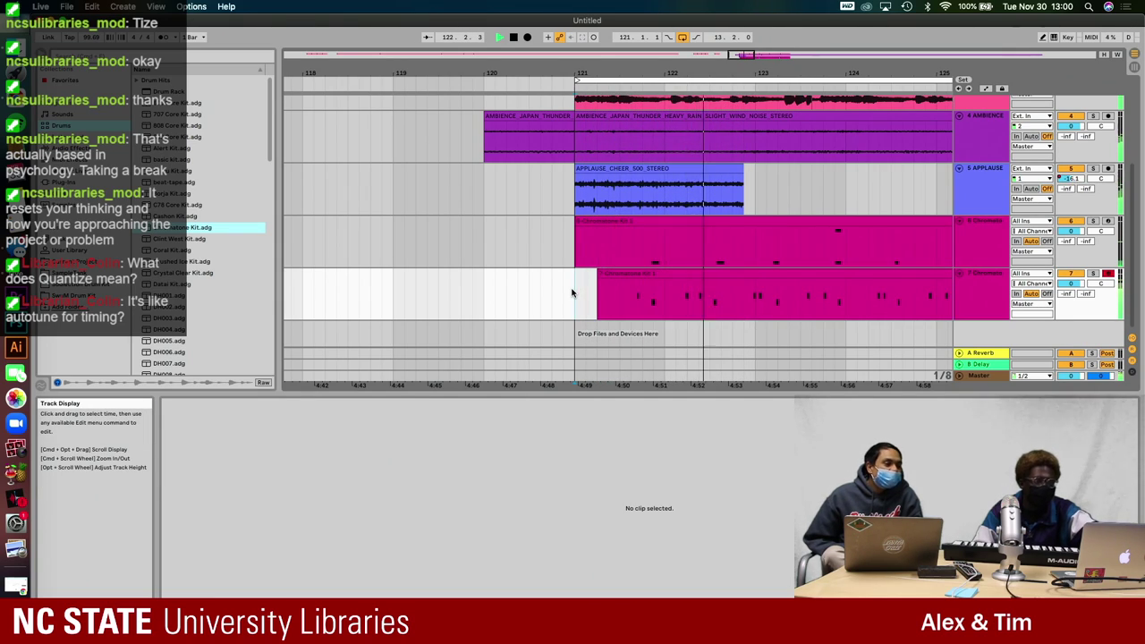
scroll(572, 292, right, 2)
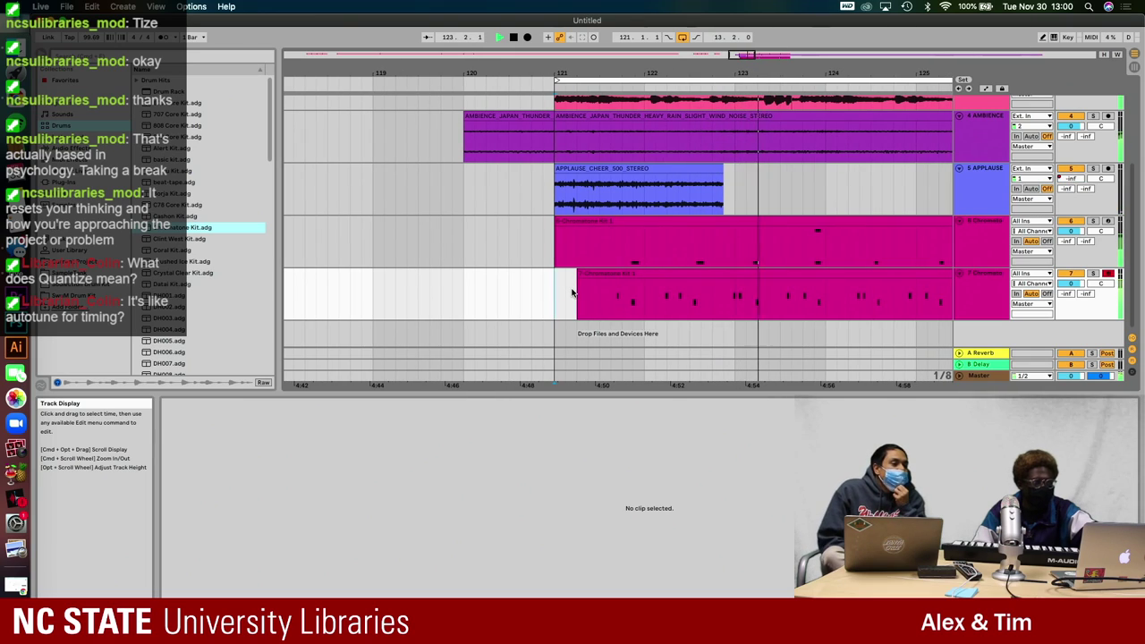
- Play the arrangement briefly from bar 121, and duplicate the original kick and snare track
click(556, 283)
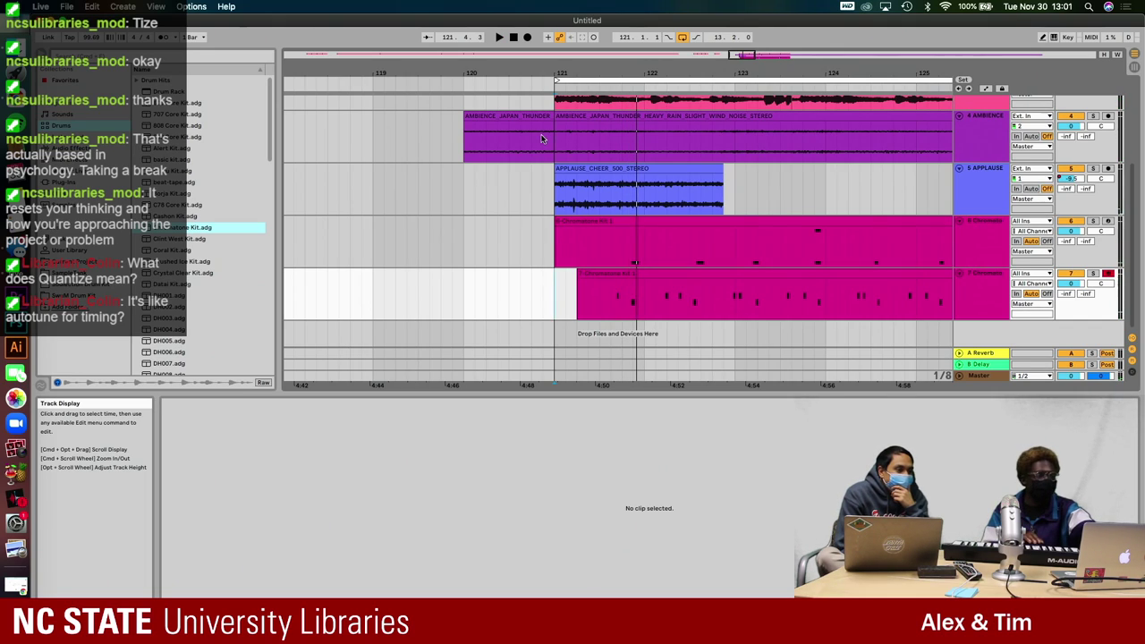
scroll(607, 247, right, 1)
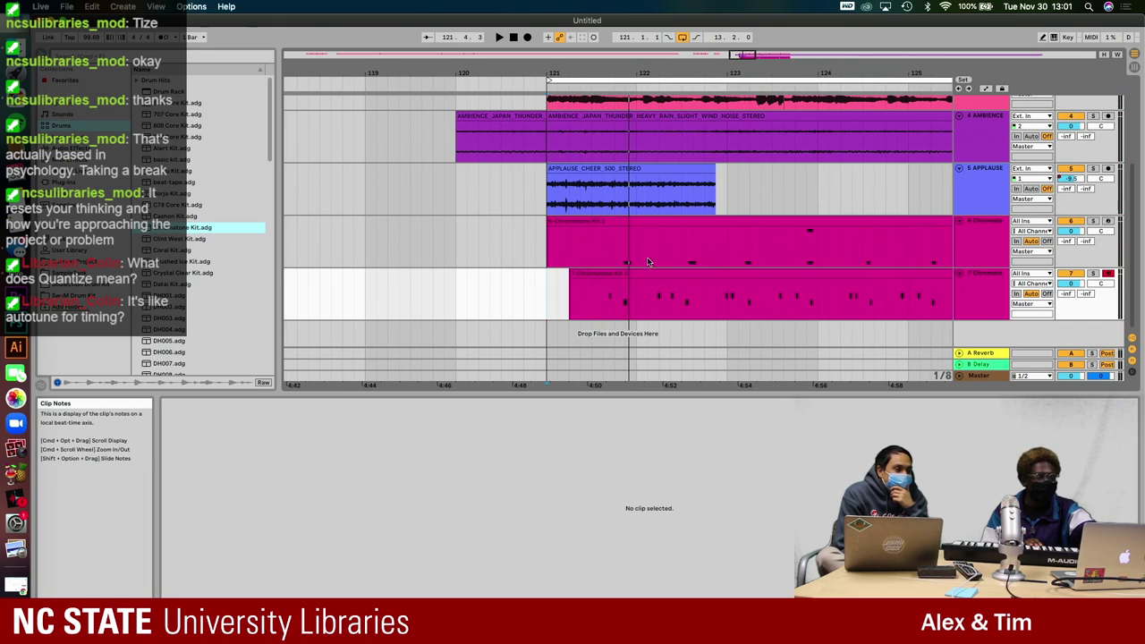
right_click(974, 279)
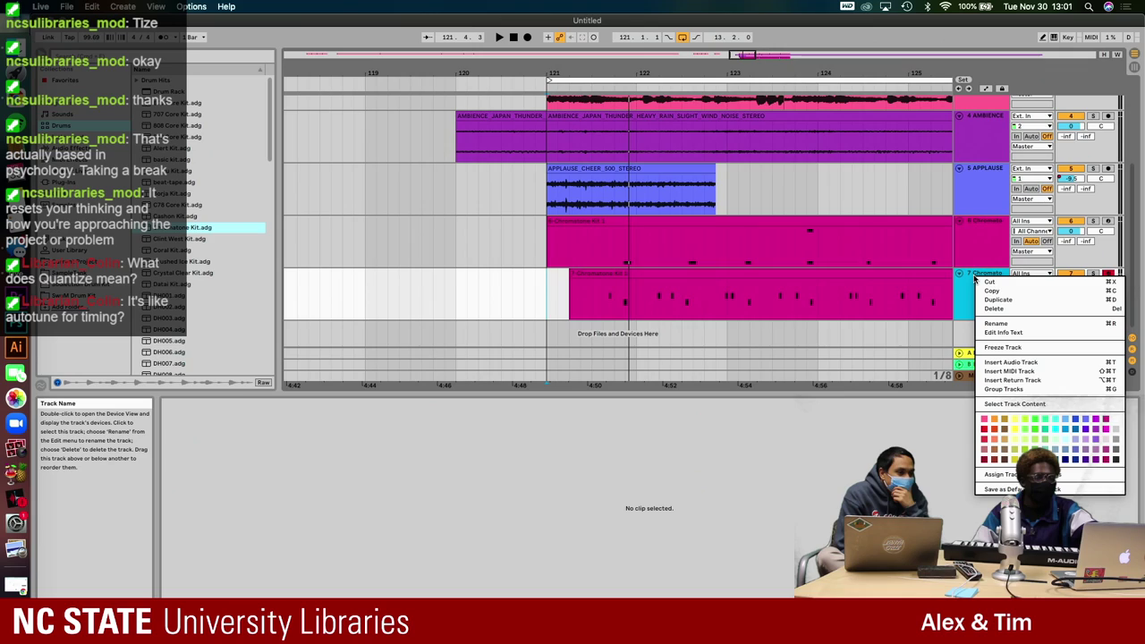
click(998, 305)
- Deactivate the first kick and snare clip on track 7 and delete its copy from the duplicated track 8
click(653, 248)
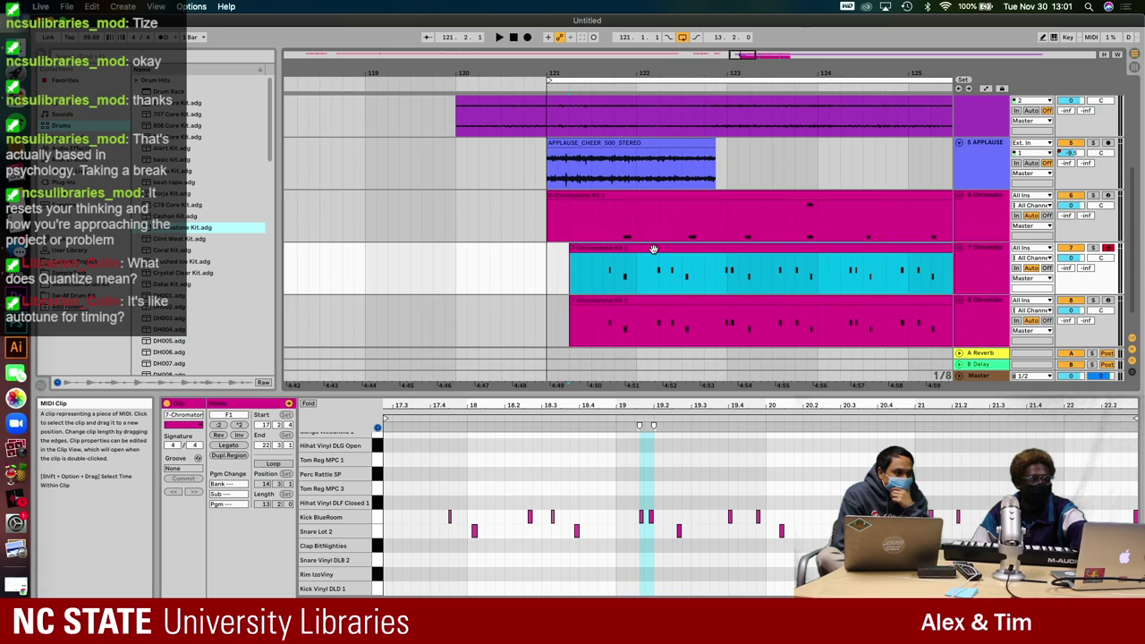
key(0)
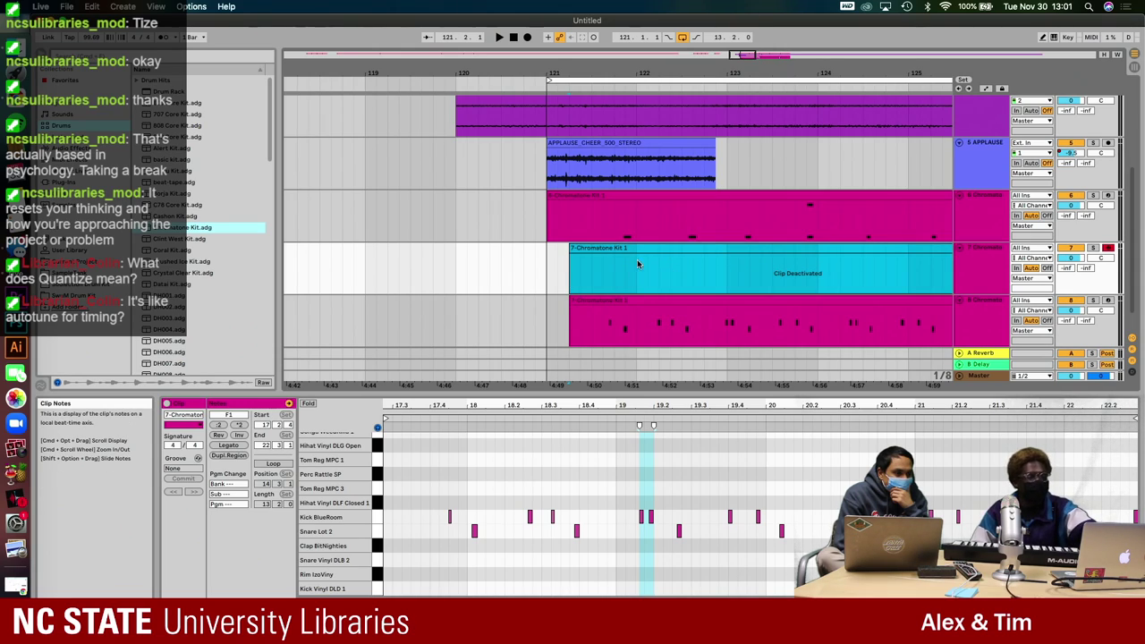
click(631, 304)
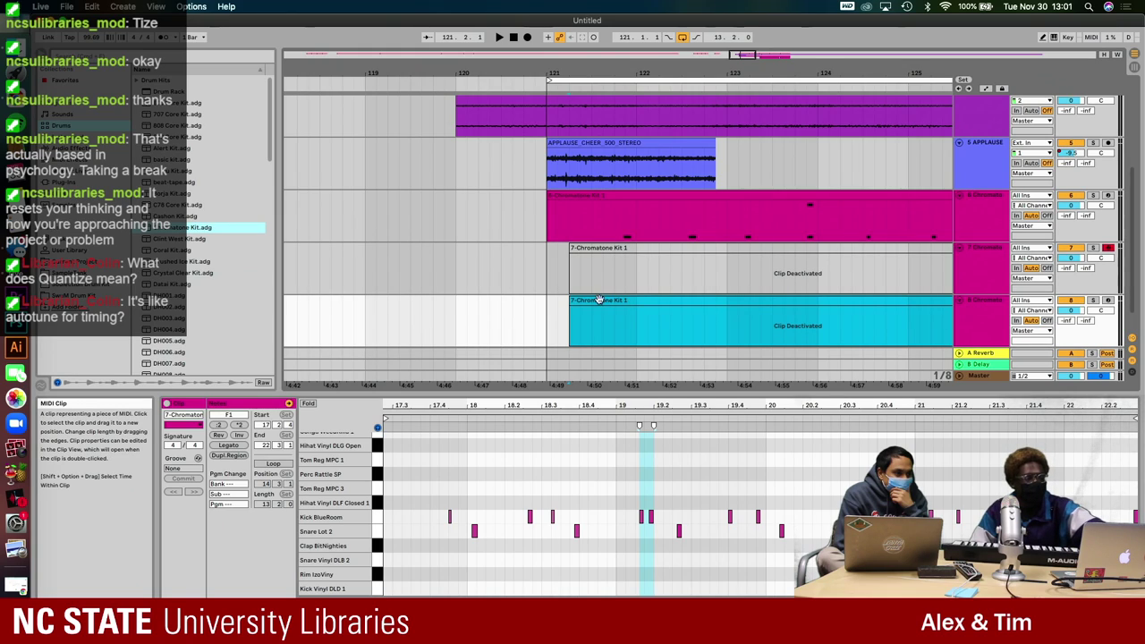
key(0)
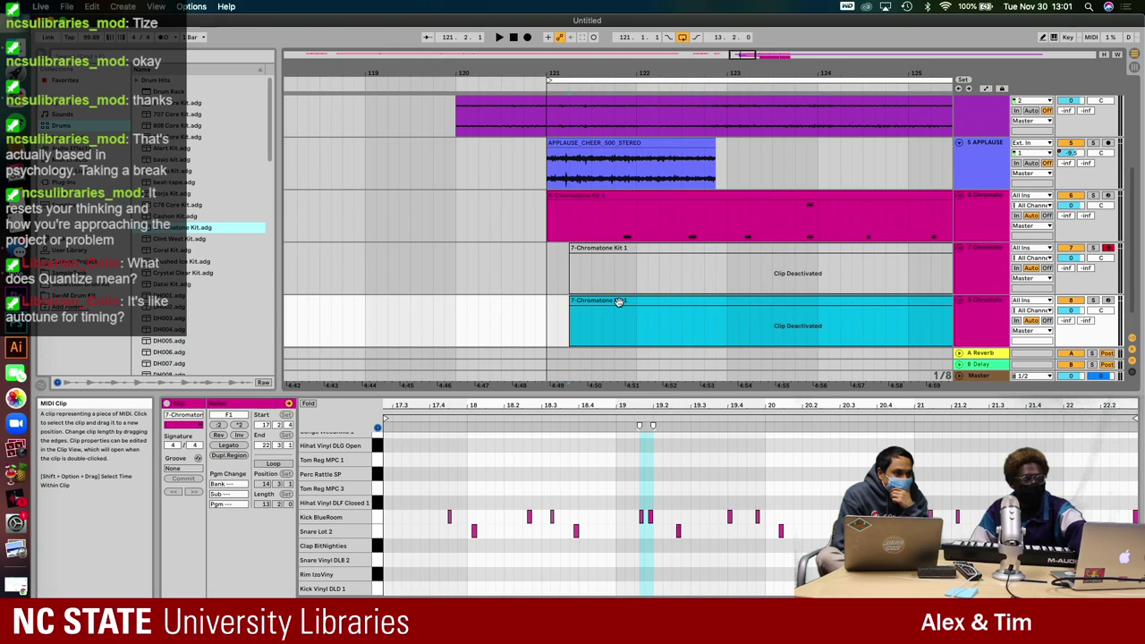
key(0)
key(0)
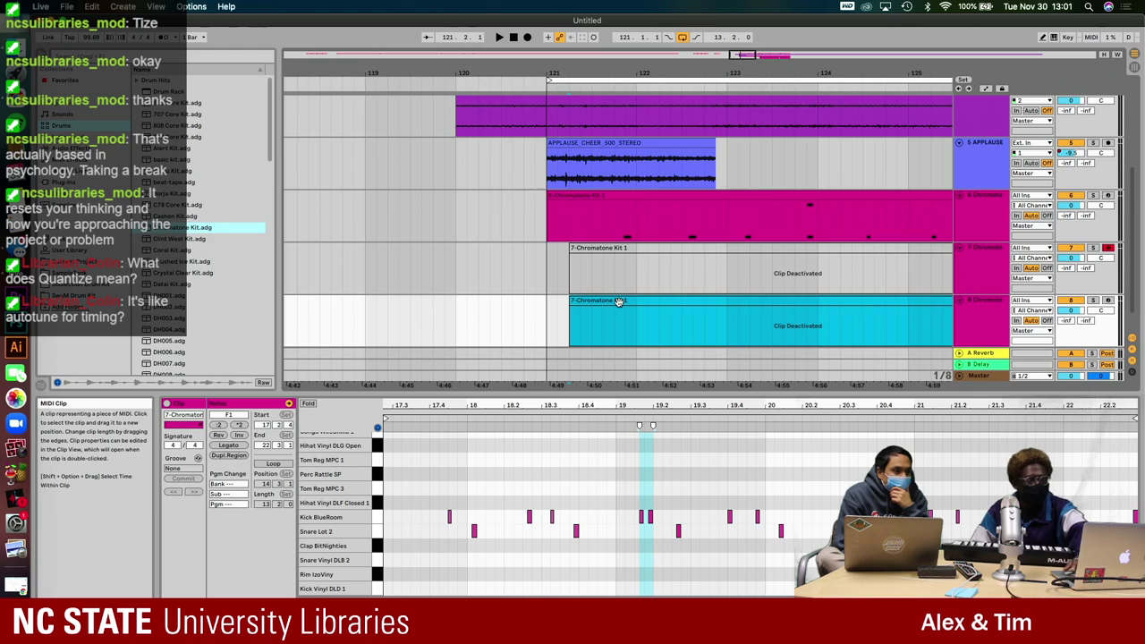
key(Delete)
- Reactivate the first kick and snare clip on track 7 and play it briefly
click(662, 258)
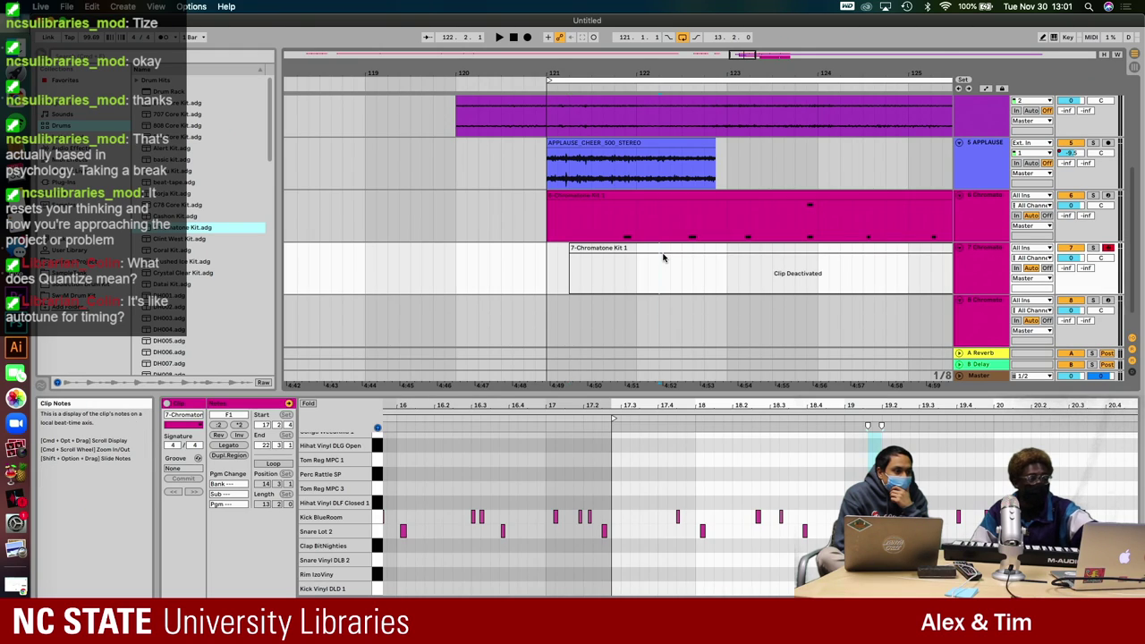
click(665, 248)
key(0)
key(space)
key(space)
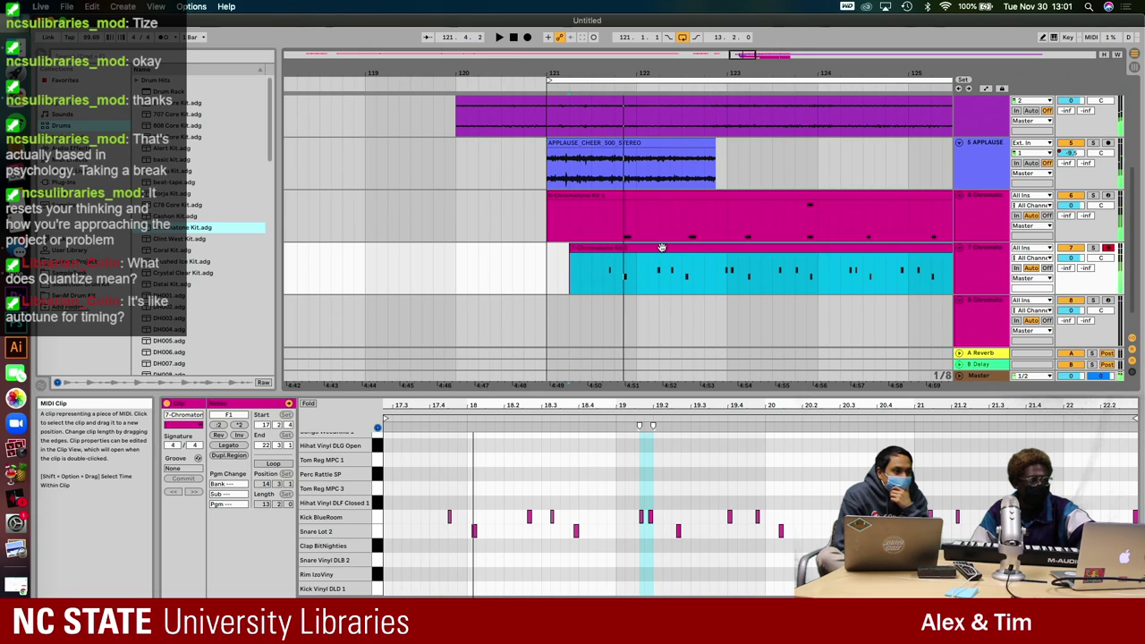
- Deactivate the first kick and snare clip on track 7
click(550, 321)
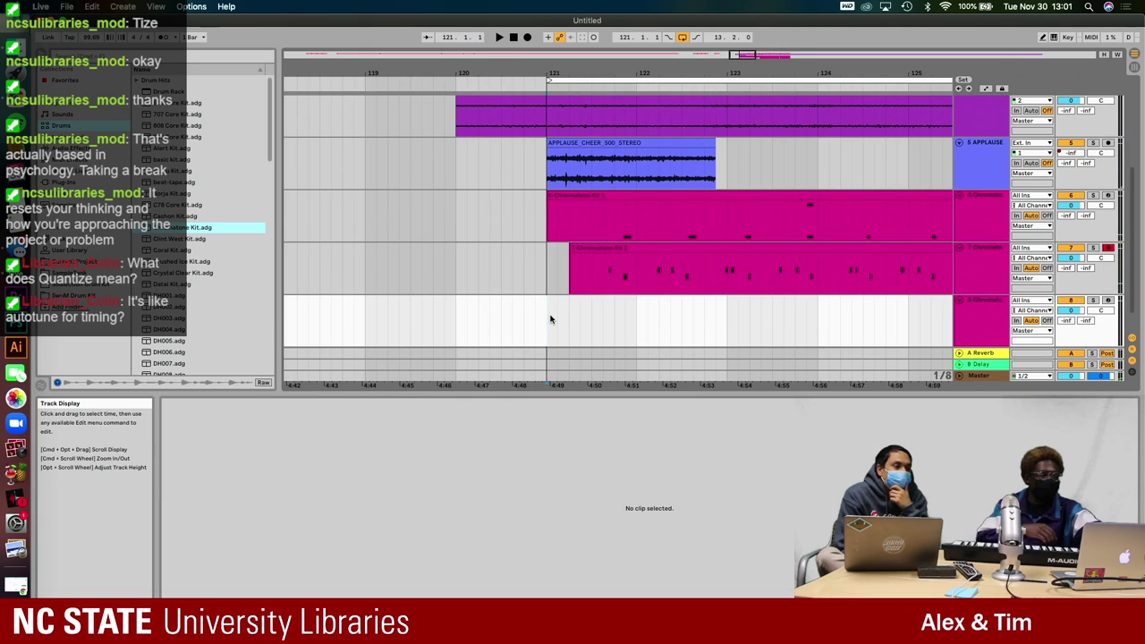
click(631, 249)
key(0)
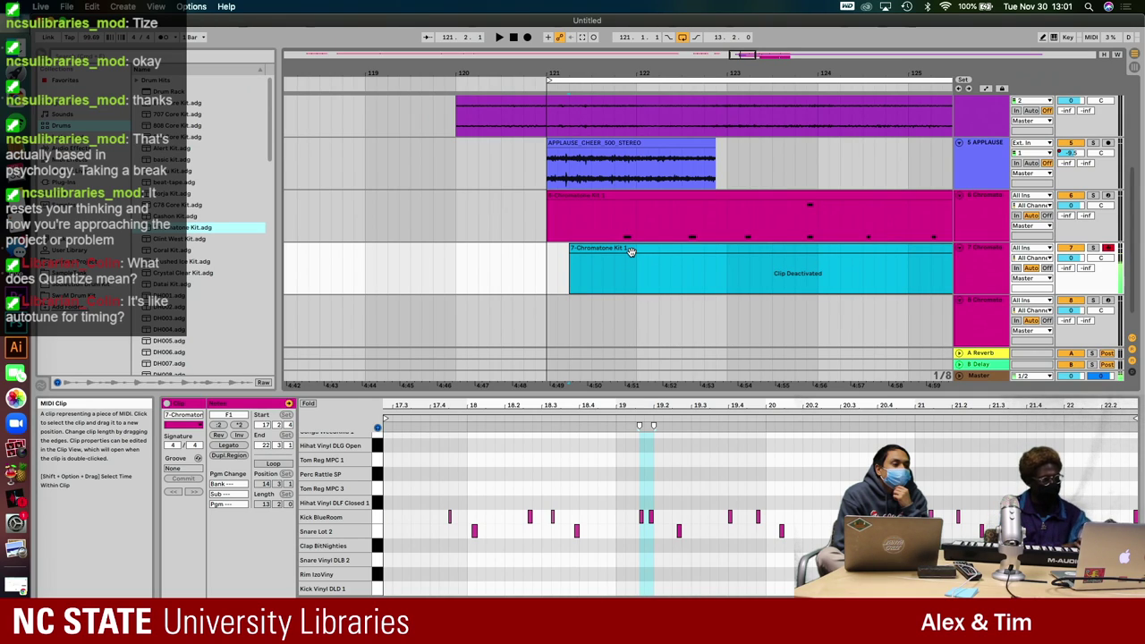
- Arm the duplicated track 8 and record a new kick and snare take from bar 121 to bar 133
click(548, 315)
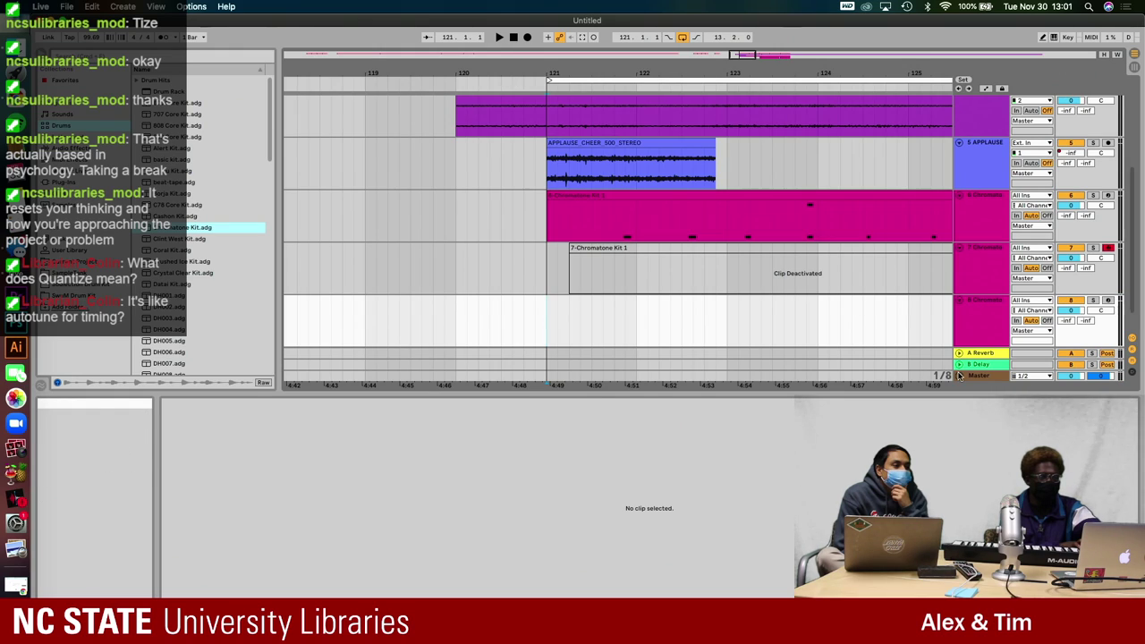
click(1107, 301)
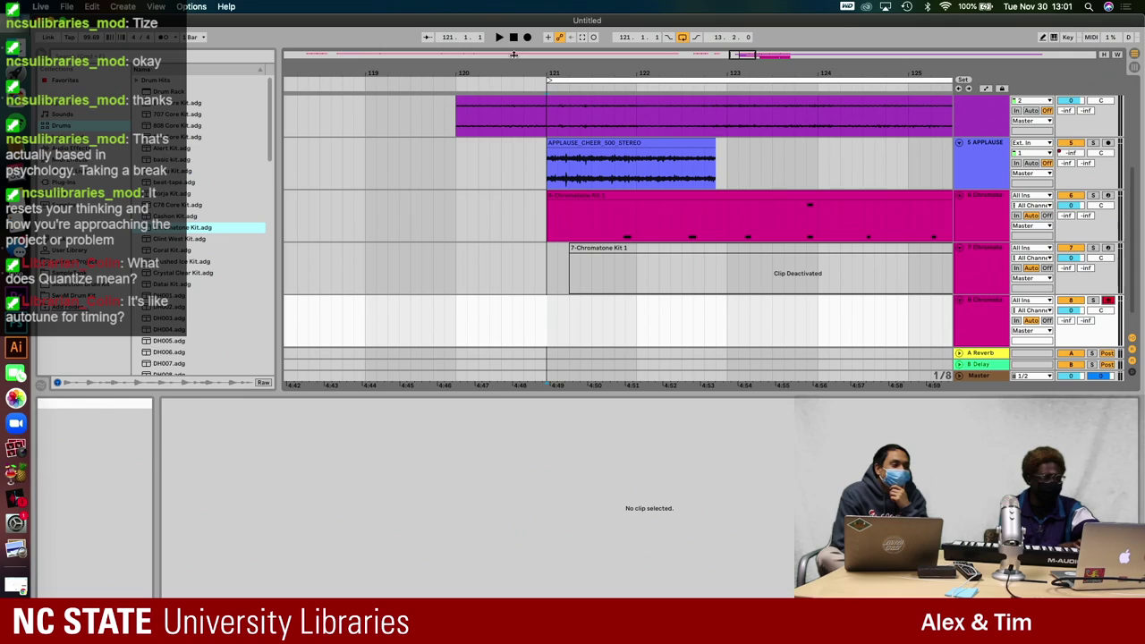
click(525, 38)
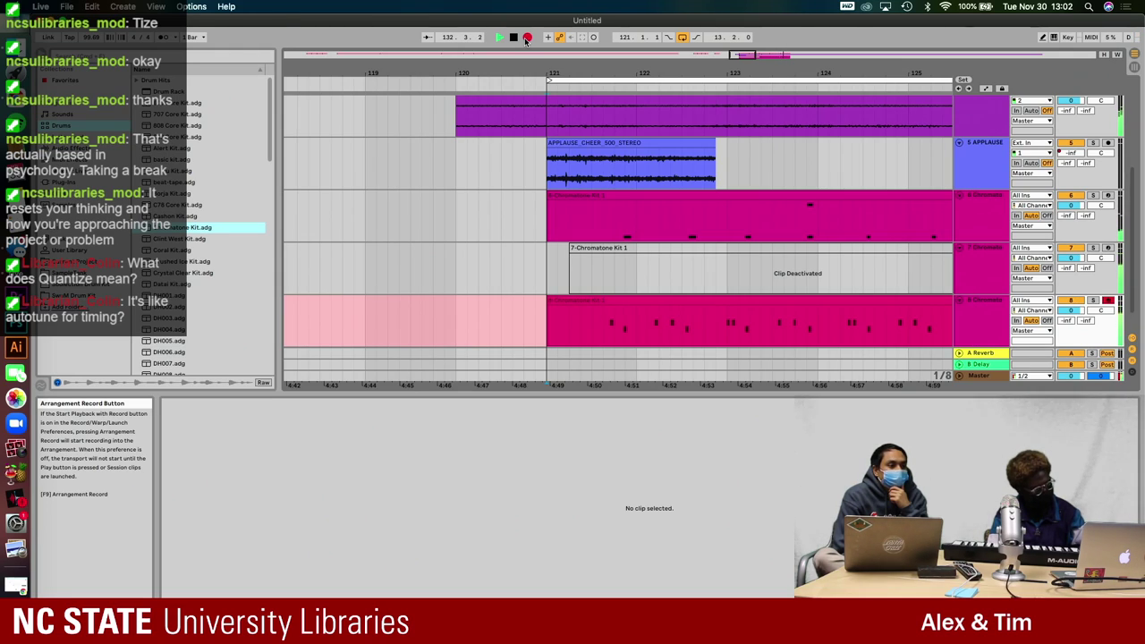
key(space)
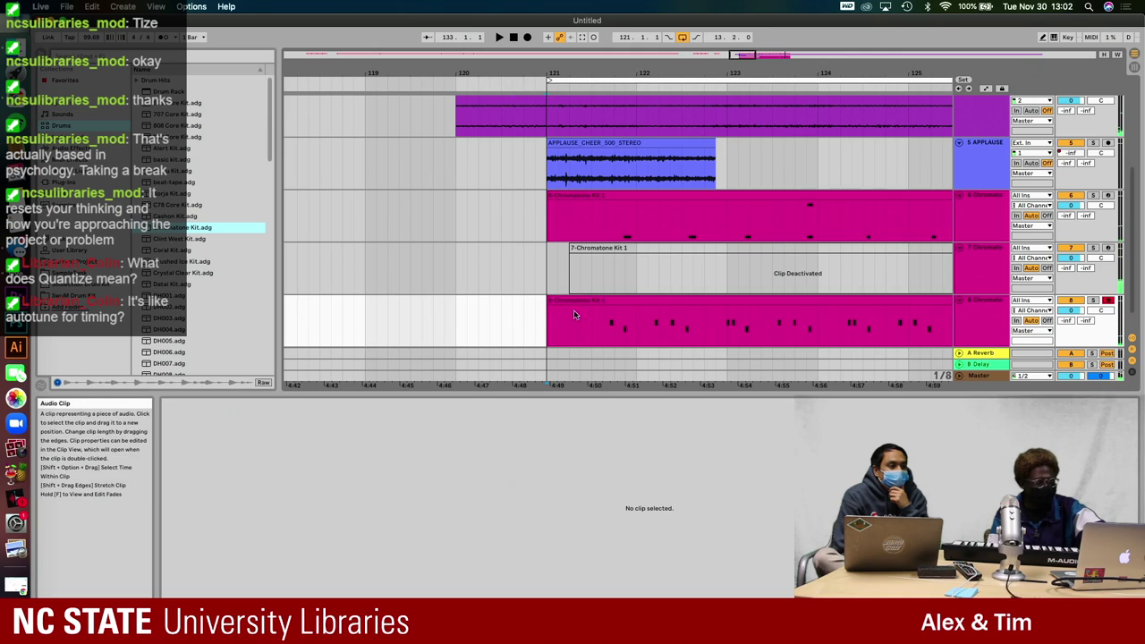
- Deactivate the two remaining kick and snare clips on track 7, from bar 126 onward
scroll(617, 308, down, 3)
scroll(636, 306, right, 3)
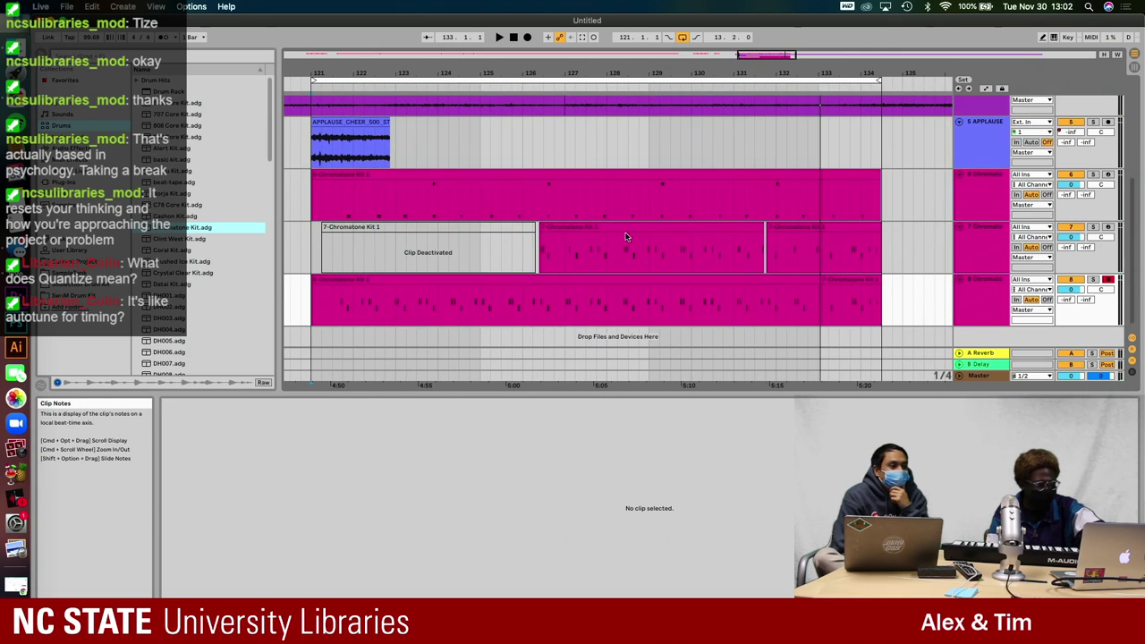
click(631, 229)
key(0)
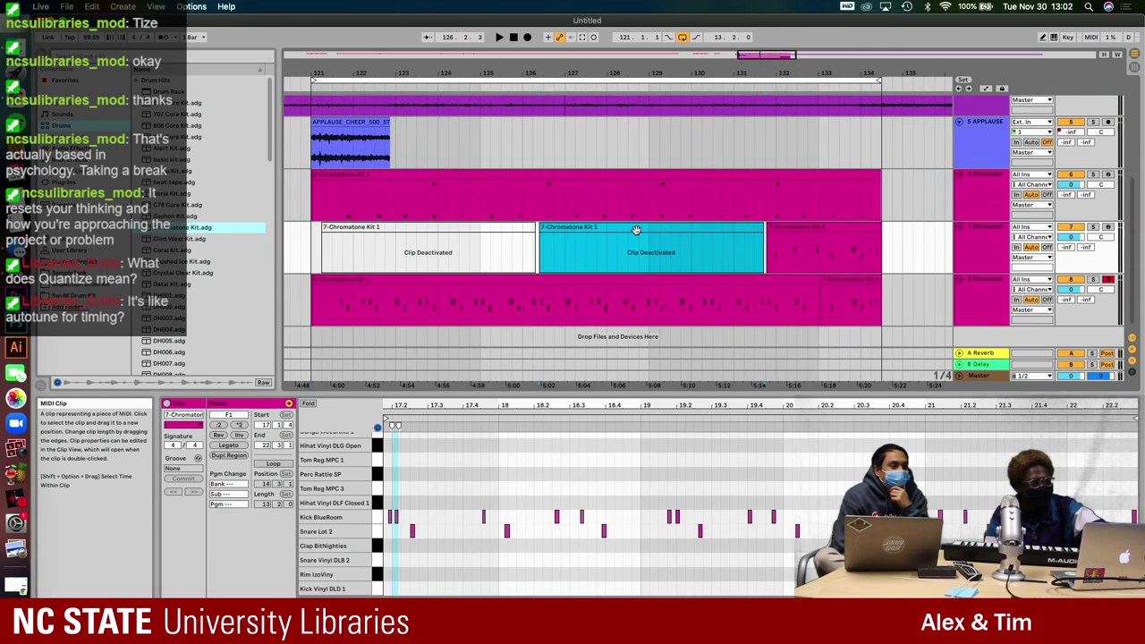
click(794, 229)
key(0)
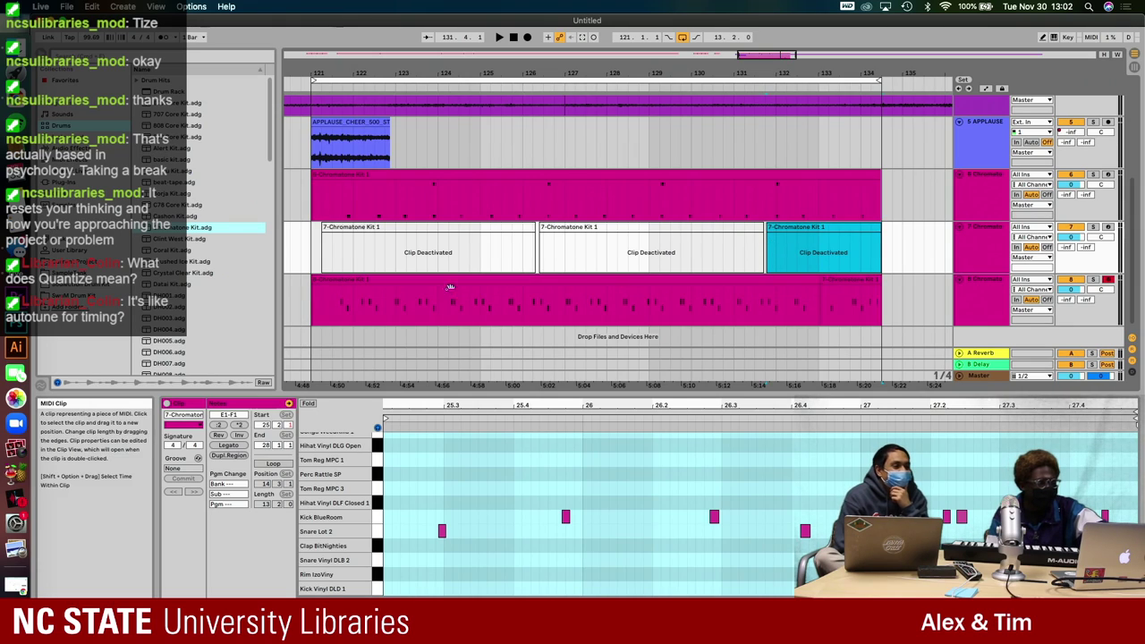
- Play the new take from bar 121, and deactivate the leftover clip starting at bar 133 on track 8
click(316, 308)
key(space)
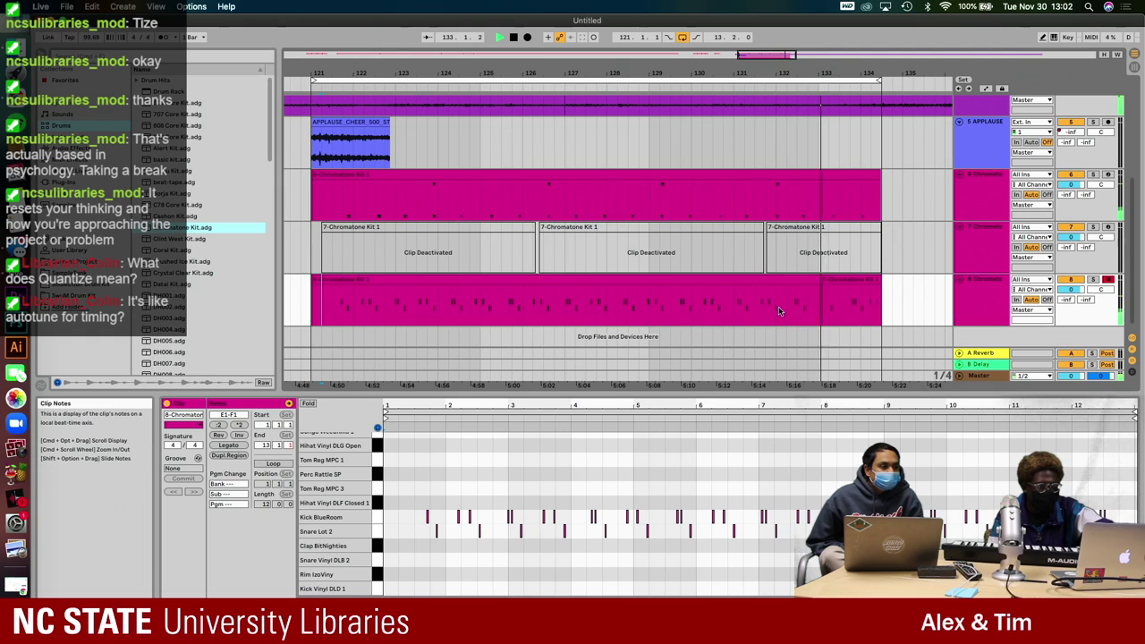
click(846, 279)
key(0)
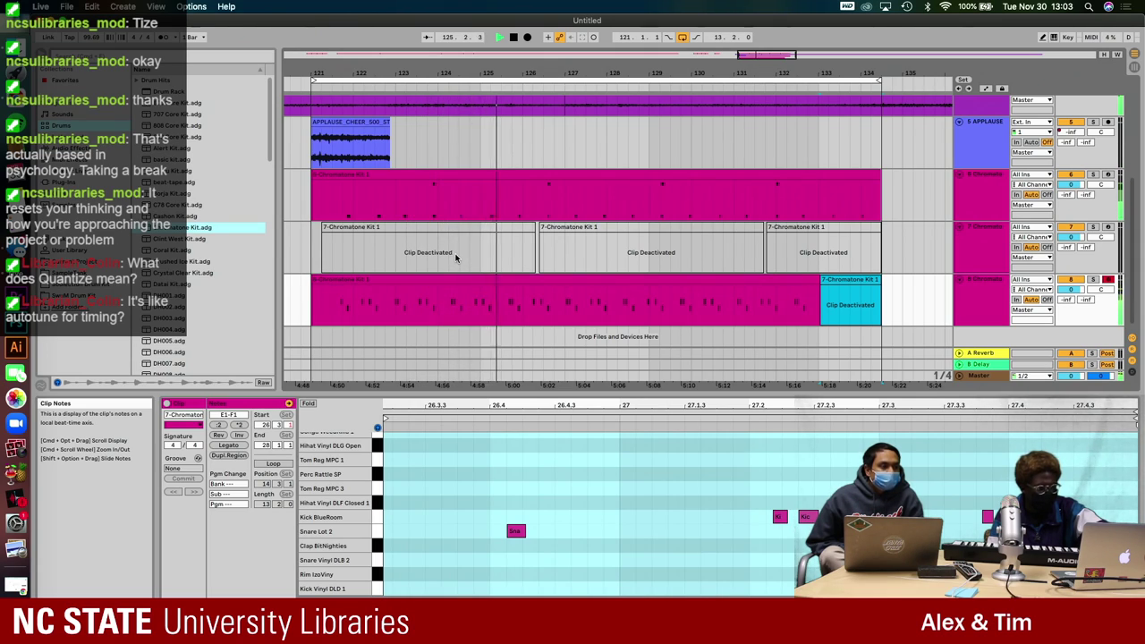
- Split the hi-hat clip on track 6 just before and just after the note at 125.2, and open the isolated piece
scroll(492, 278, up, 3)
click(483, 215)
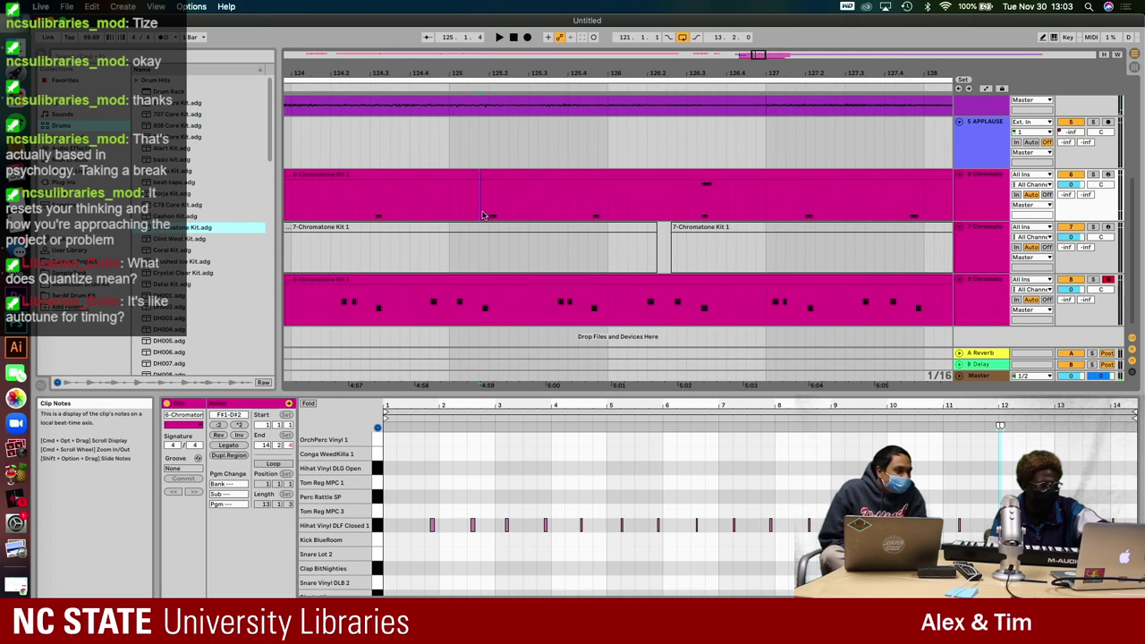
scroll(489, 210, up, 4)
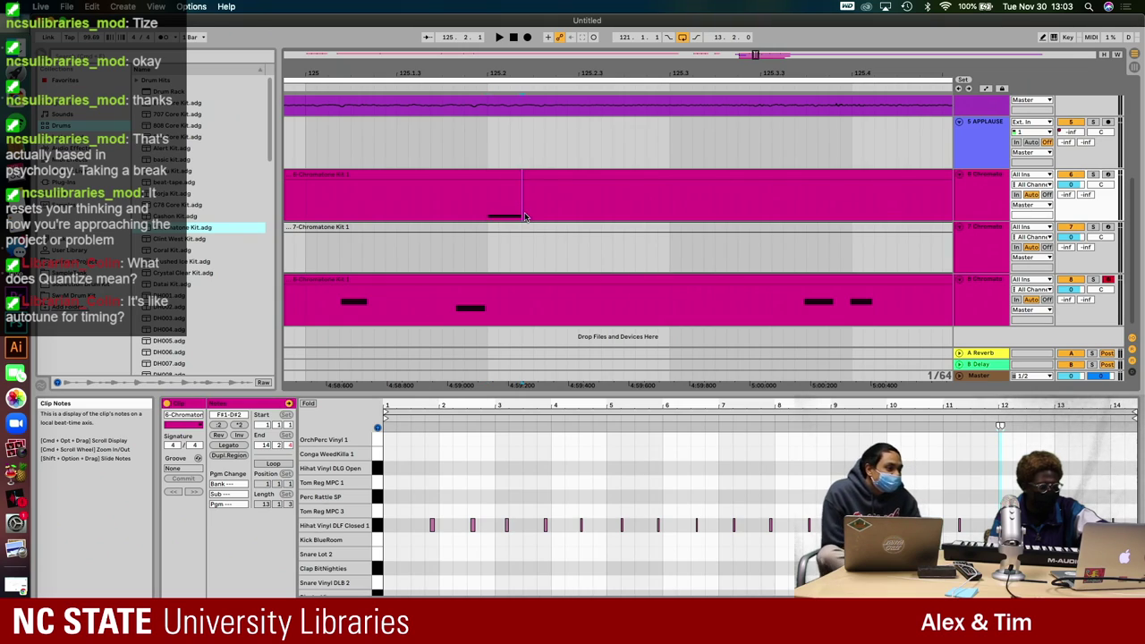
key(super+e)
key(super+e)
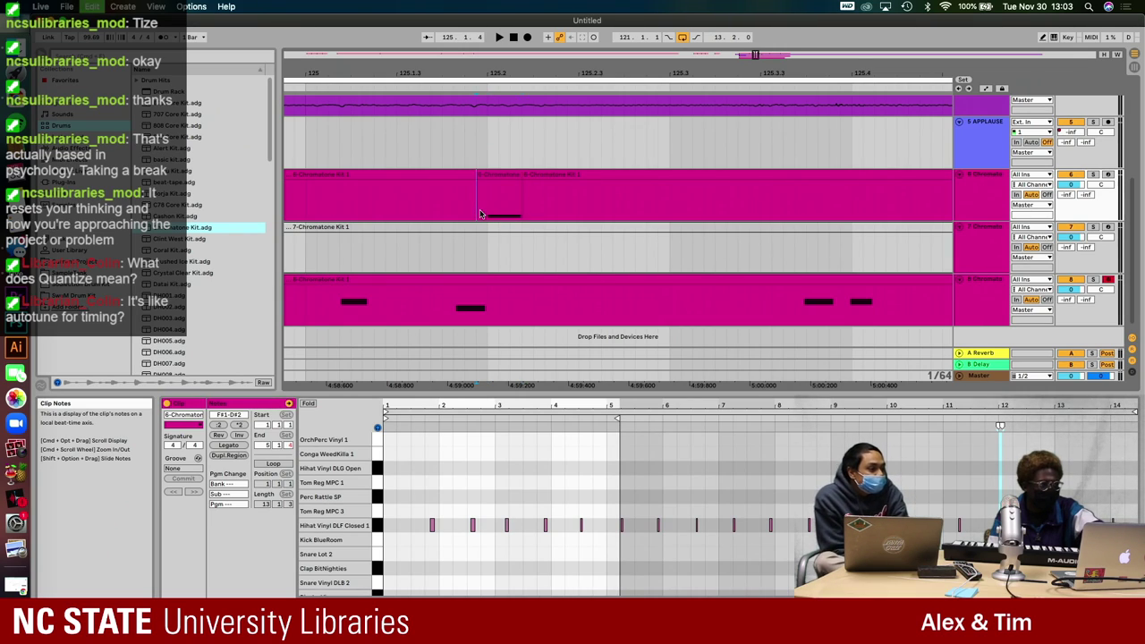
click(498, 176)
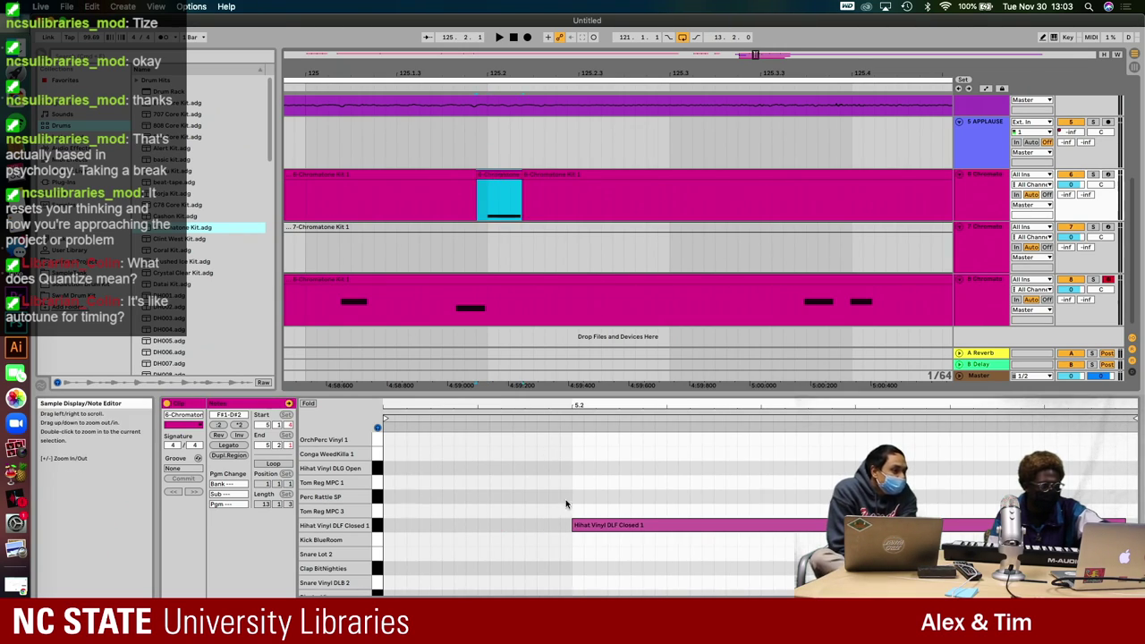
- Try moving the isolated hi-hat note earlier, and undo back to before the split ahead of the note
drag(597, 534, 418, 541)
key(super+z)
key(super+z)
key(super+z)
key(super+z)
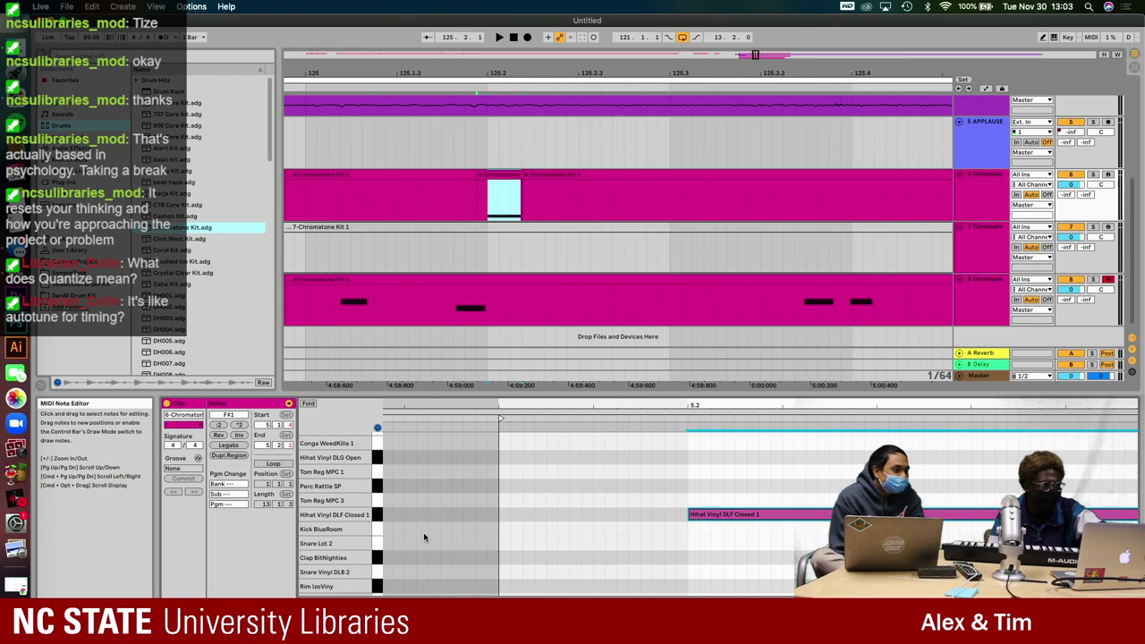
key(super+z)
- Split the hi-hat clip again at about 125.1.3 and move the isolated closed hi-hat note earlier to line up with the snare below
click(430, 213)
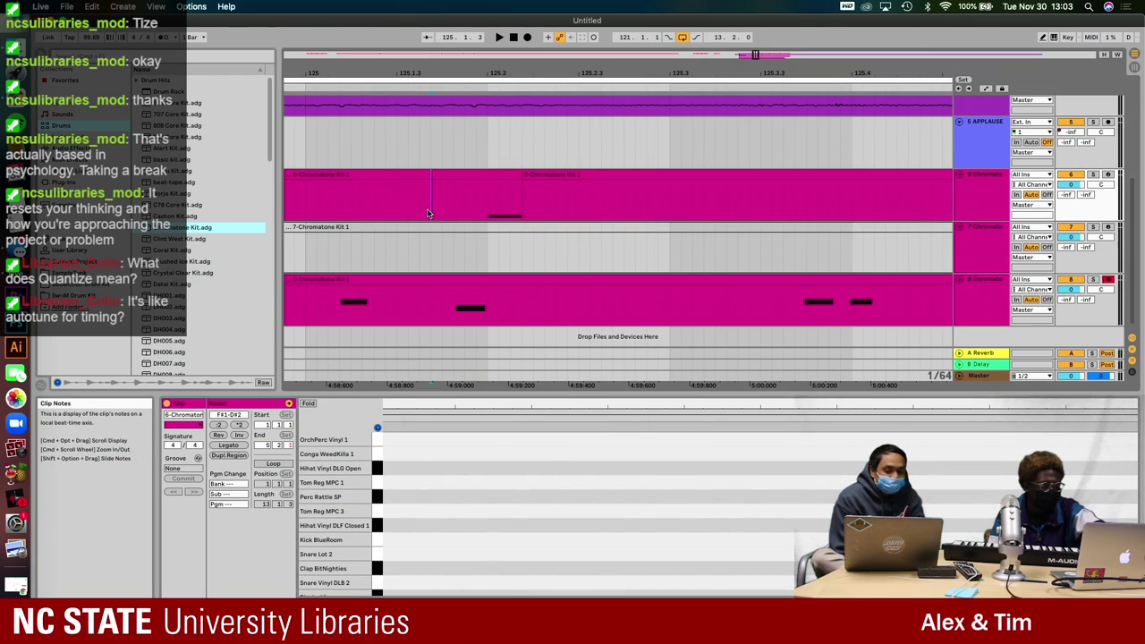
click(467, 173)
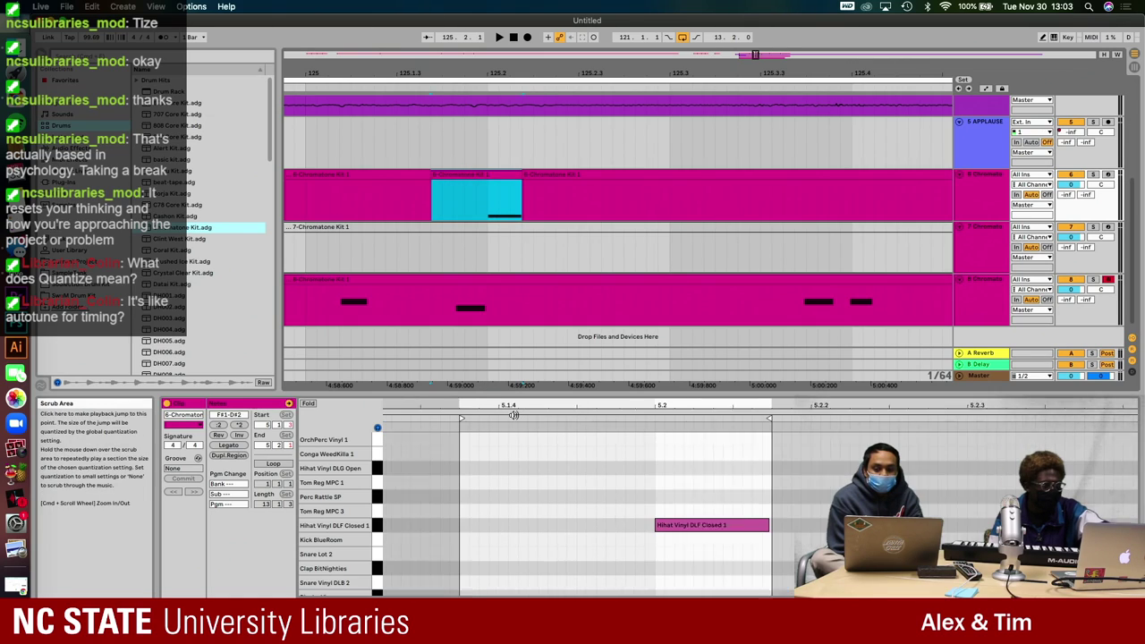
drag(632, 537, 559, 537)
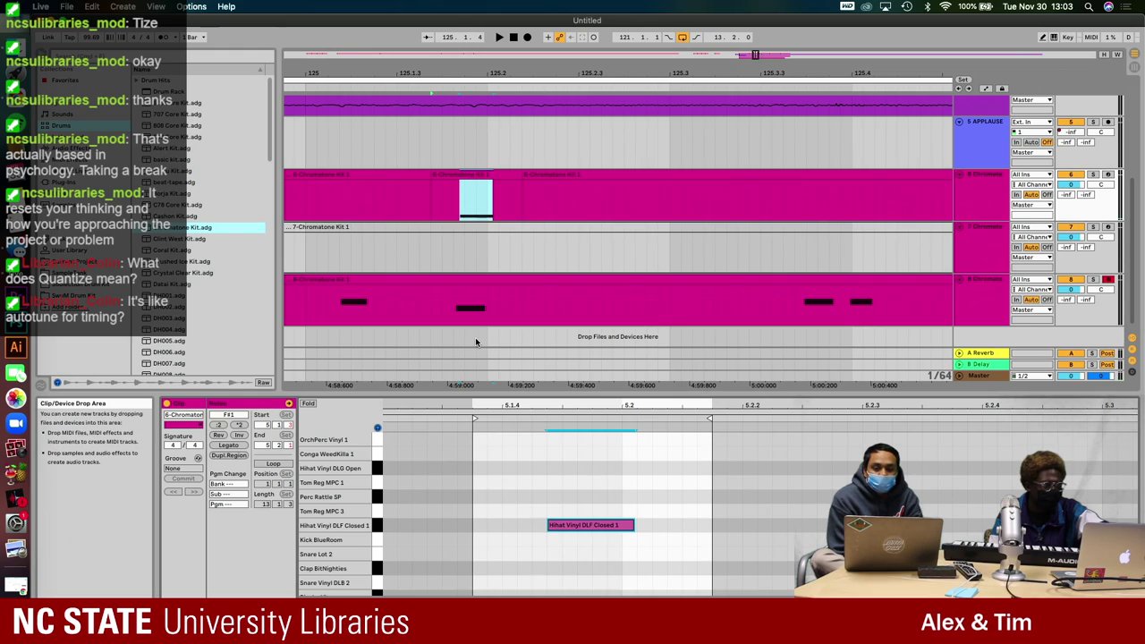
scroll(466, 345, up, 5)
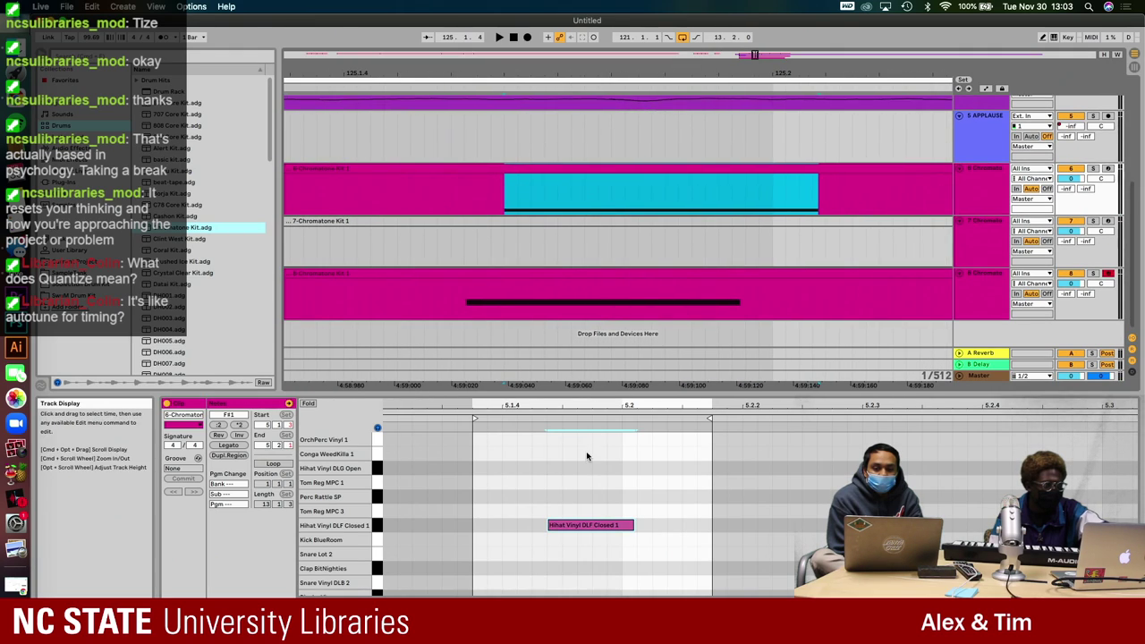
drag(577, 534, 547, 534)
scroll(572, 534, up, 4)
scroll(547, 534, down, 5)
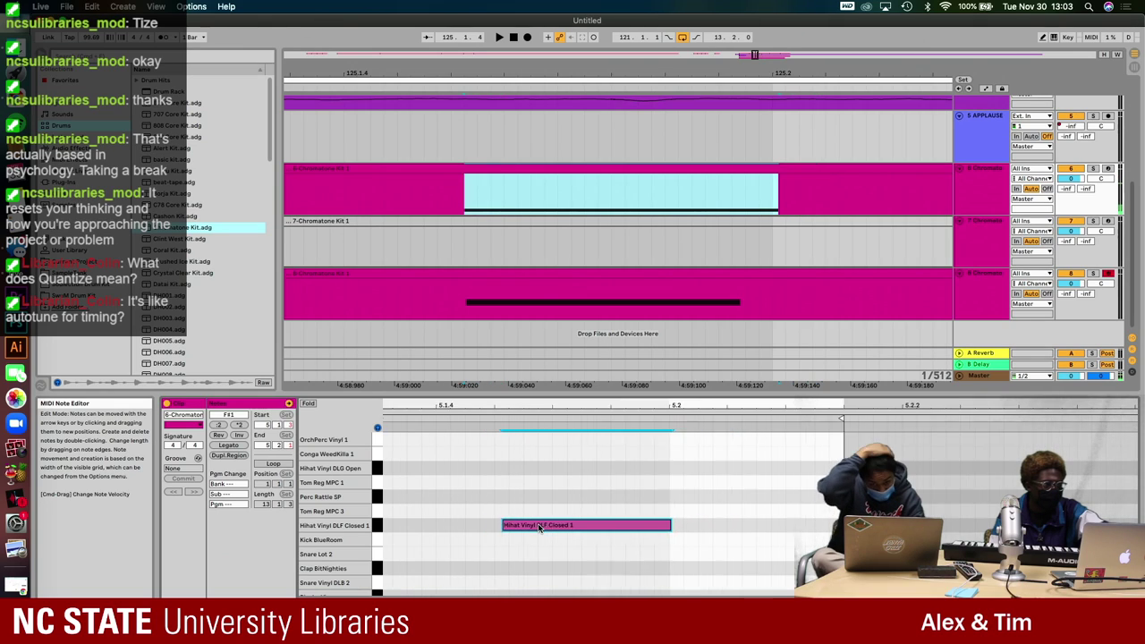
- Play the arrangement from just before 124.3 into bar 127 to check the moved hi-hat's timing
scroll(412, 274, down, 5)
scroll(413, 274, left, 3)
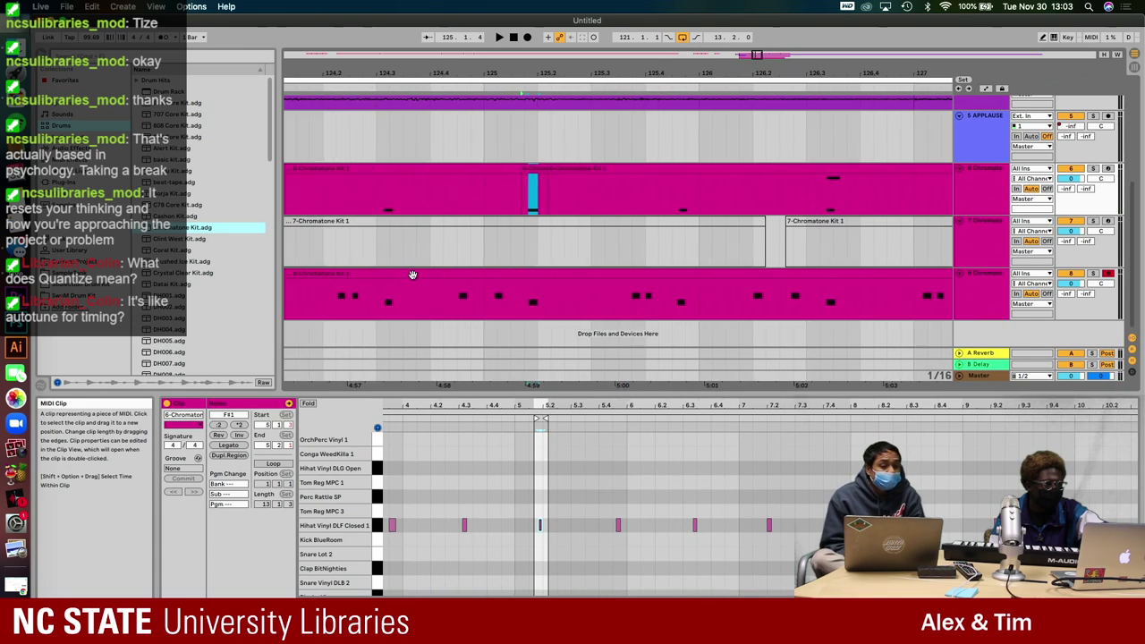
click(412, 274)
click(372, 242)
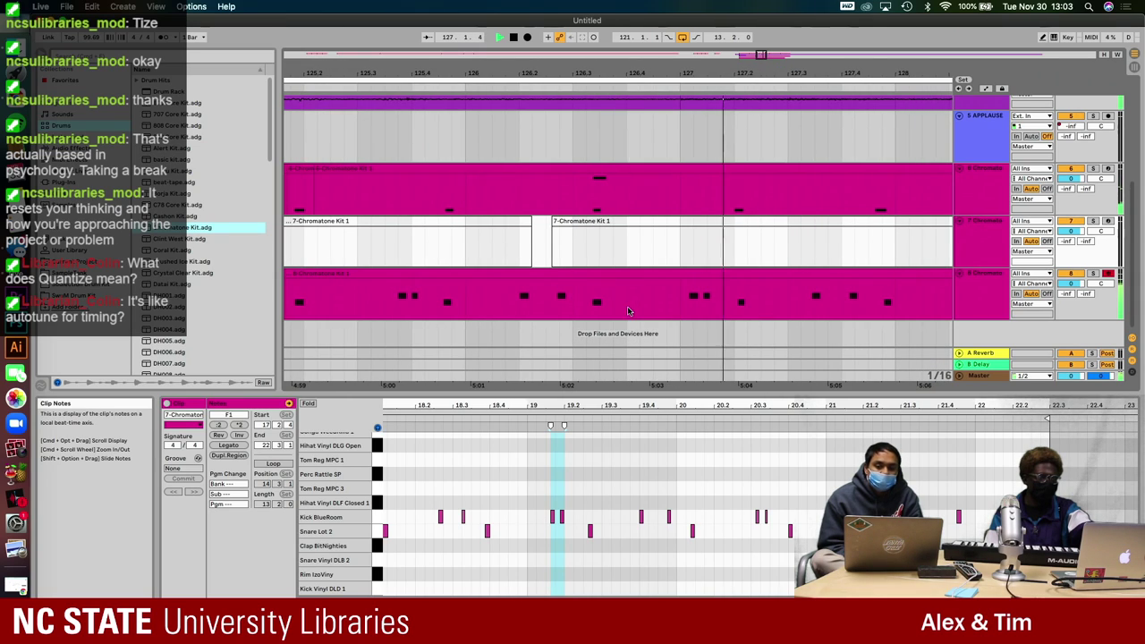
key(space)
- Split the hi-hat clip on track 6 at 127.4.1 and 128.1.3 to isolate the note between them
click(650, 209)
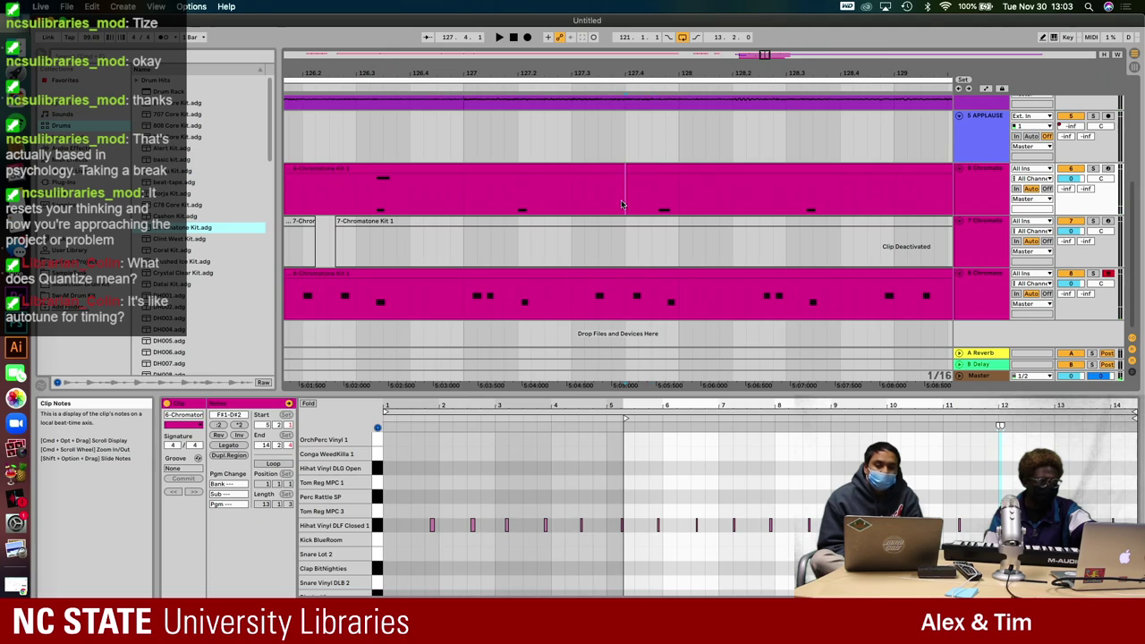
key(super+e)
click(706, 207)
key(super+e)
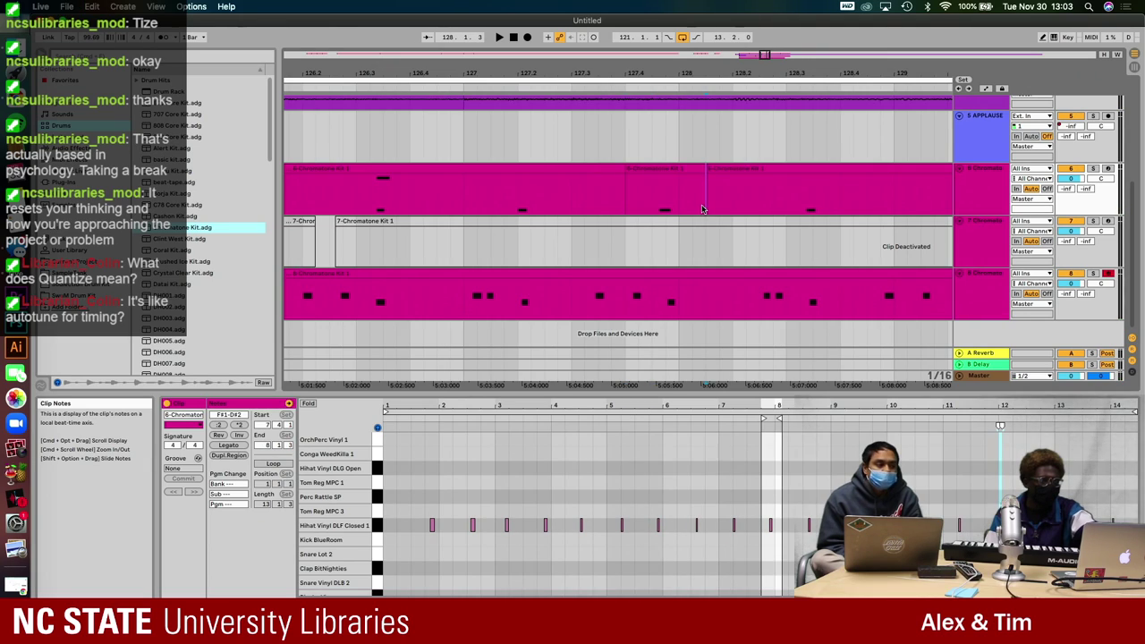
- Move the isolated closed hi-hat note near 127.4.4 on track 6 later to line up with the snare below
click(662, 169)
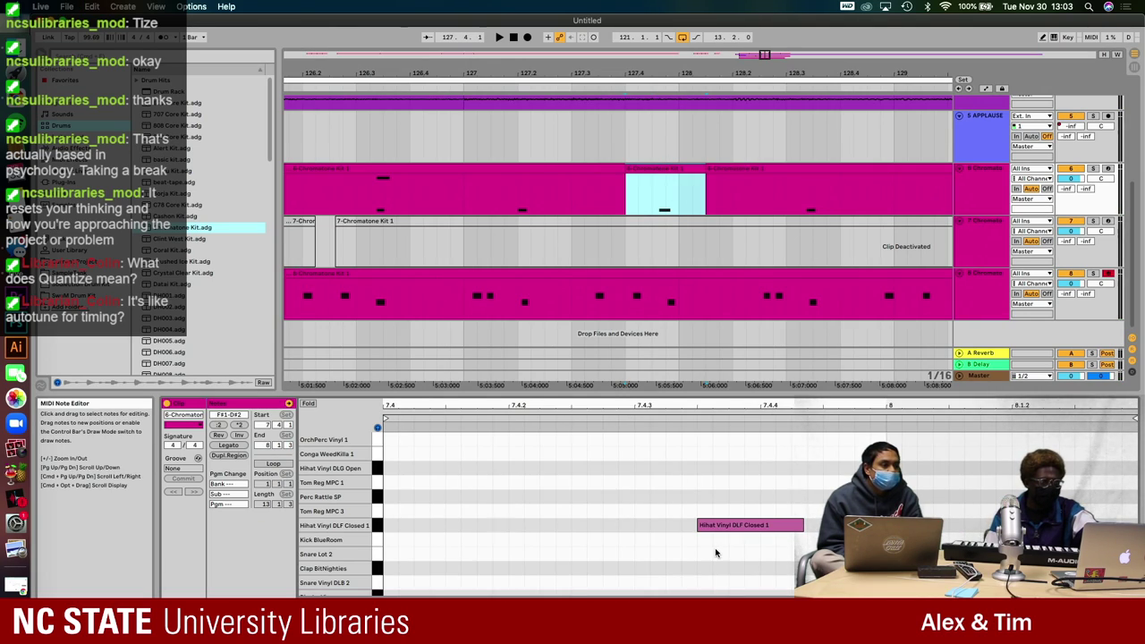
key(z)
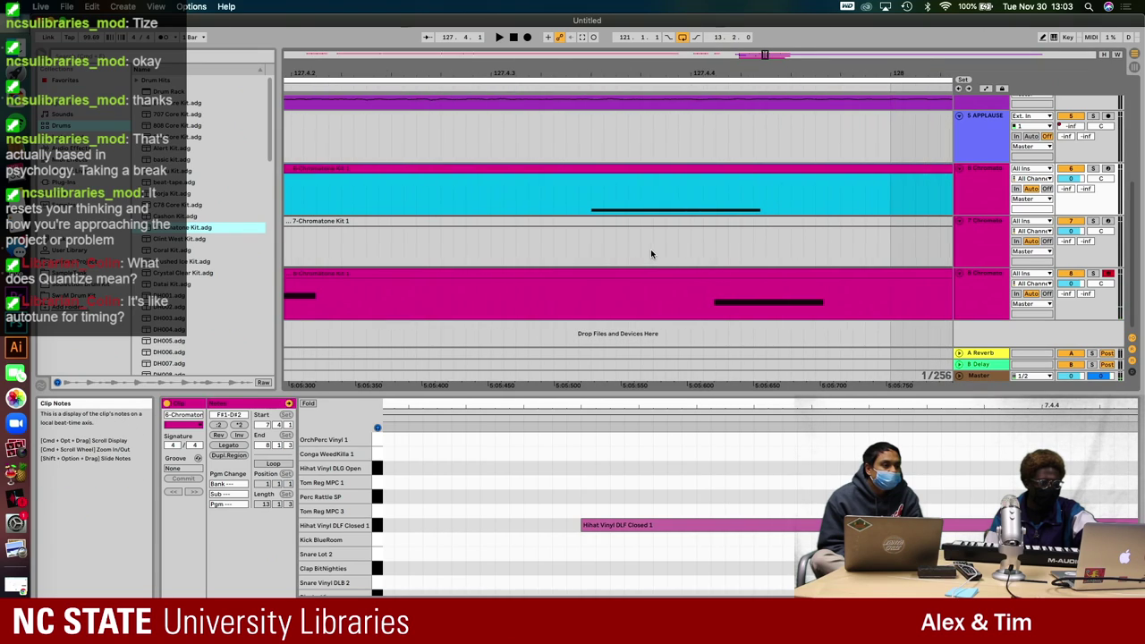
drag(687, 530, 955, 530)
scroll(957, 527, right, 5)
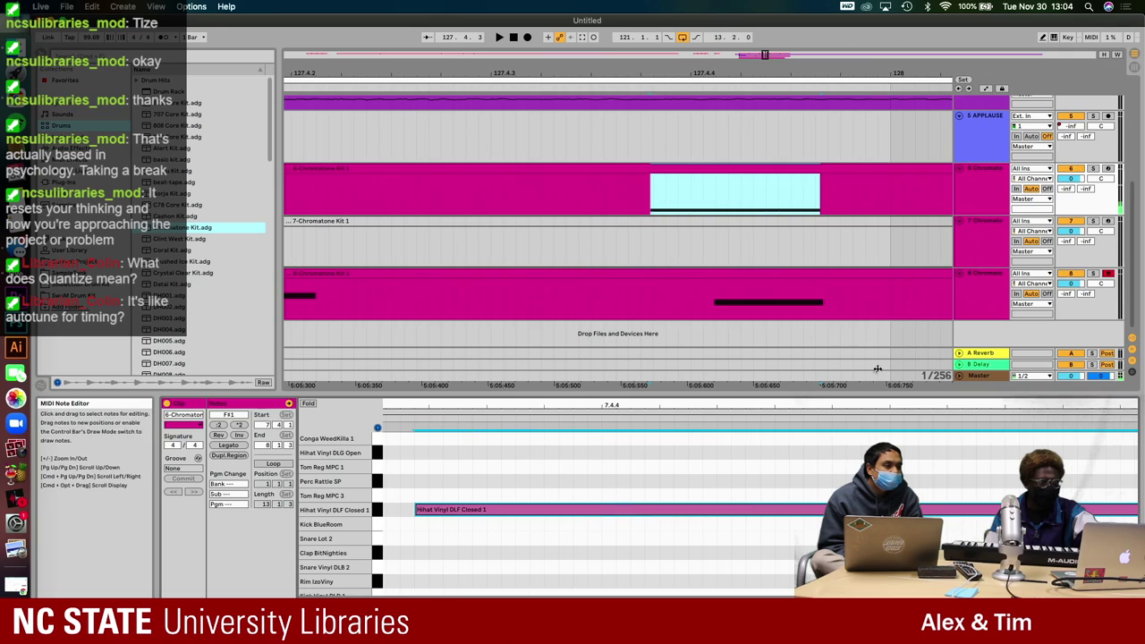
drag(572, 512, 831, 512)
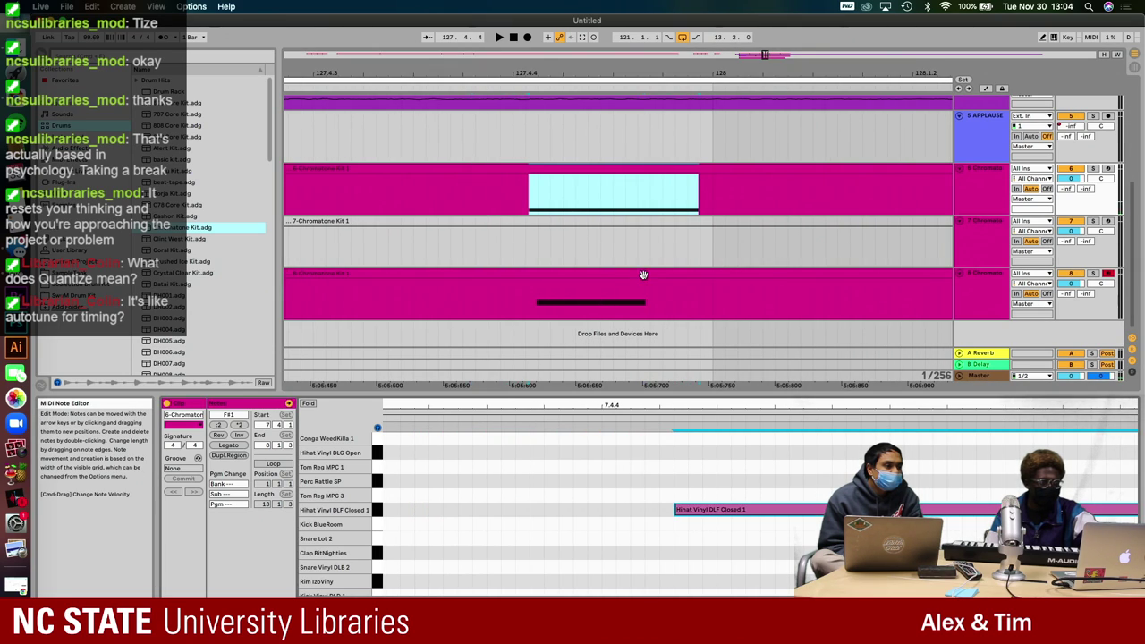
- Play the arrangement from bar 127 into bar 131 to check the moved hi-hat's timing against the kick and snare
scroll(633, 233, down, 5)
click(572, 243)
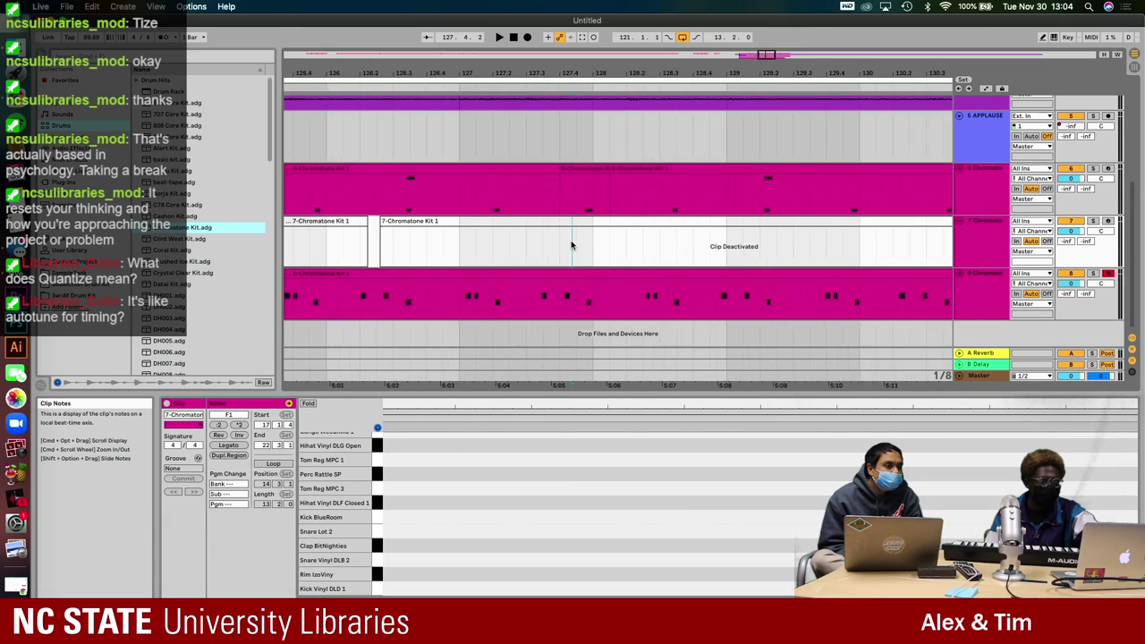
scroll(554, 242, down, 3)
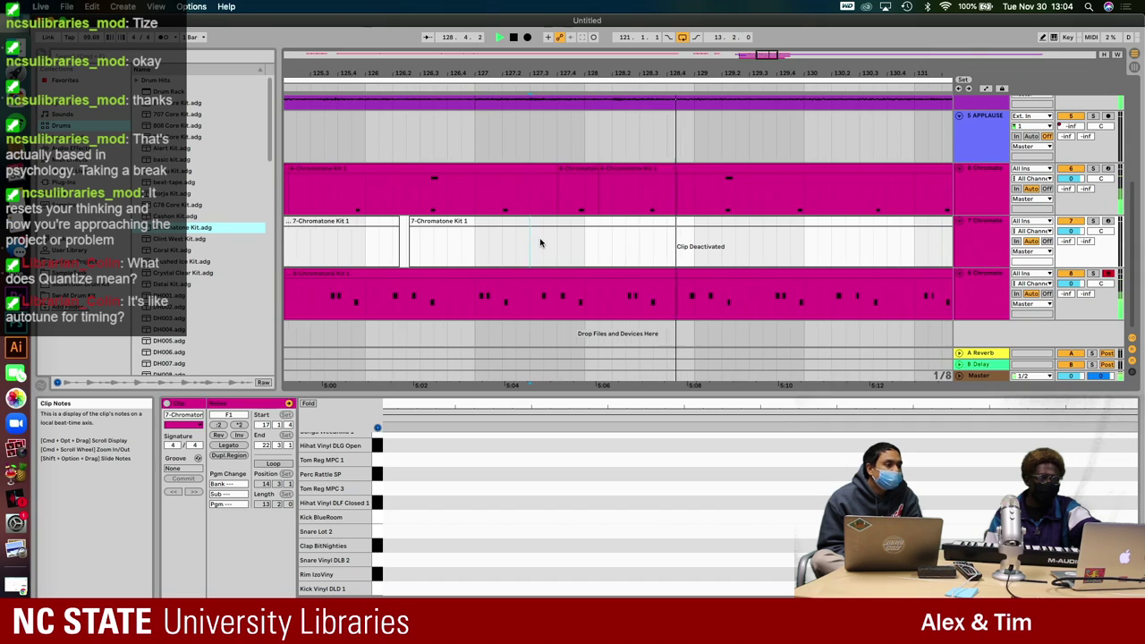
scroll(540, 242, up, 1)
scroll(540, 242, down, 1)
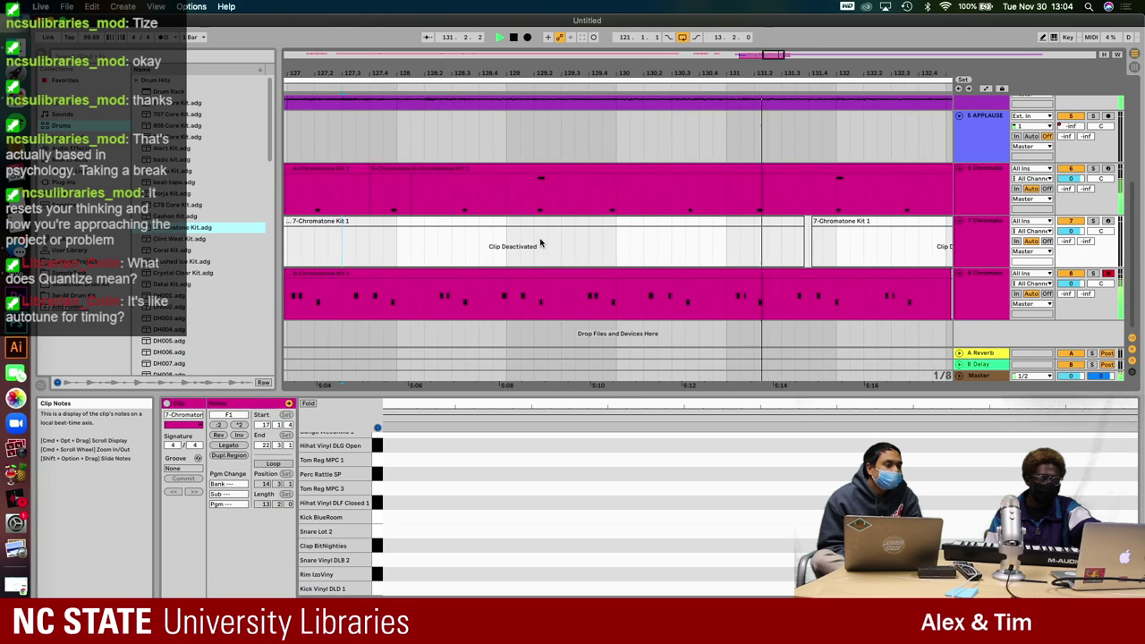
- Nudge the second kick note of the pair just after 131.1 in the track 8 clip slightly earlier and play the result
click(738, 316)
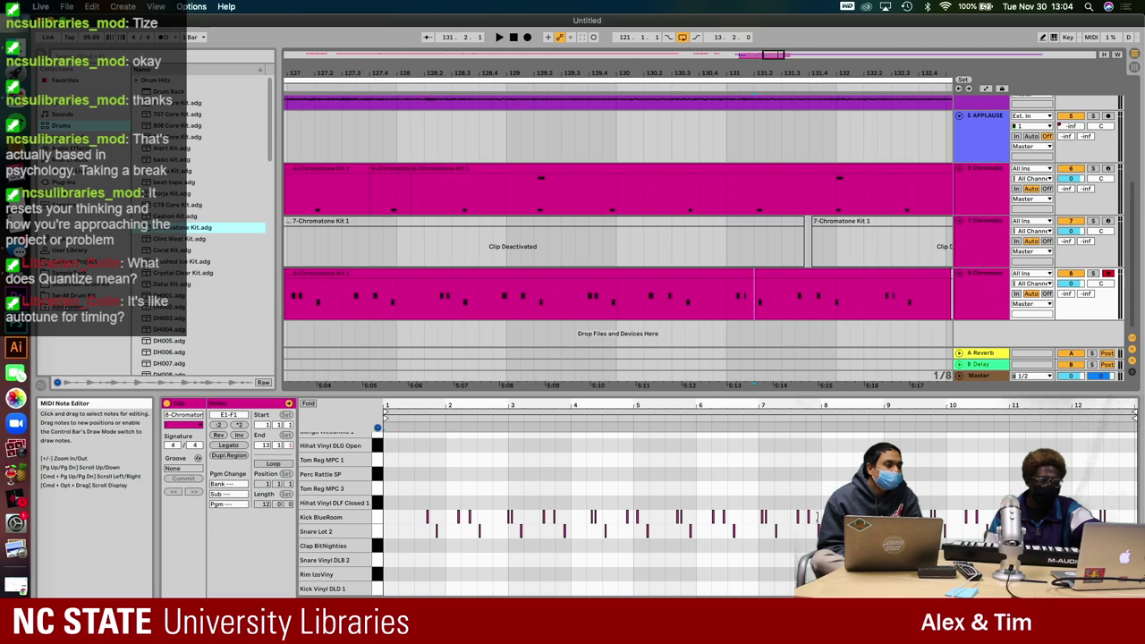
click(699, 296)
key(space)
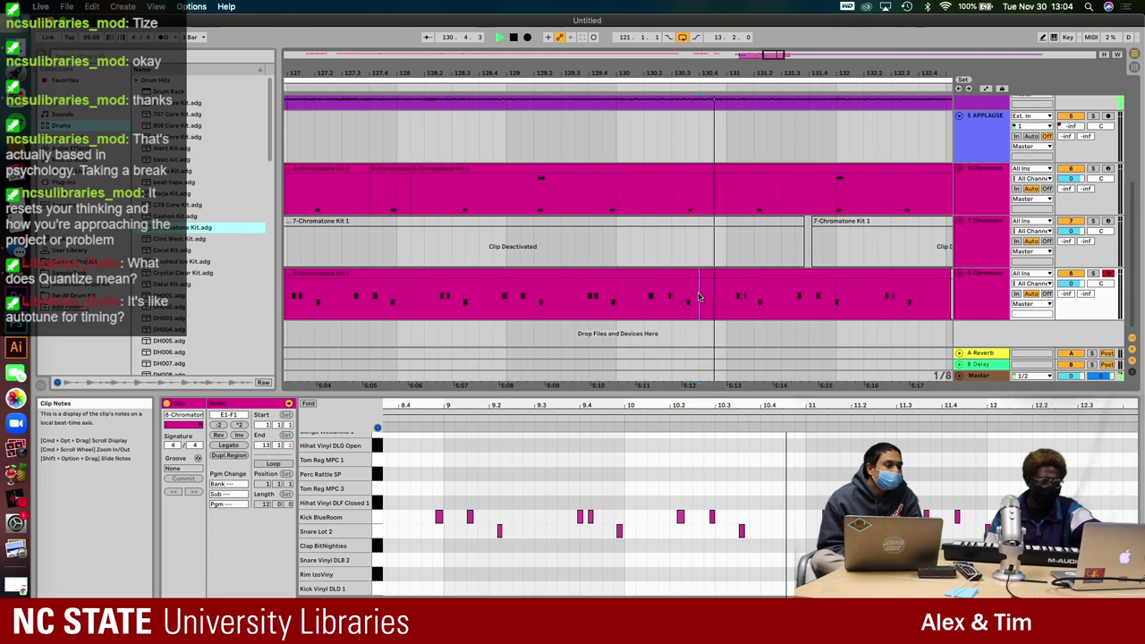
key(space)
key(plus)
key(plus)
key(plus)
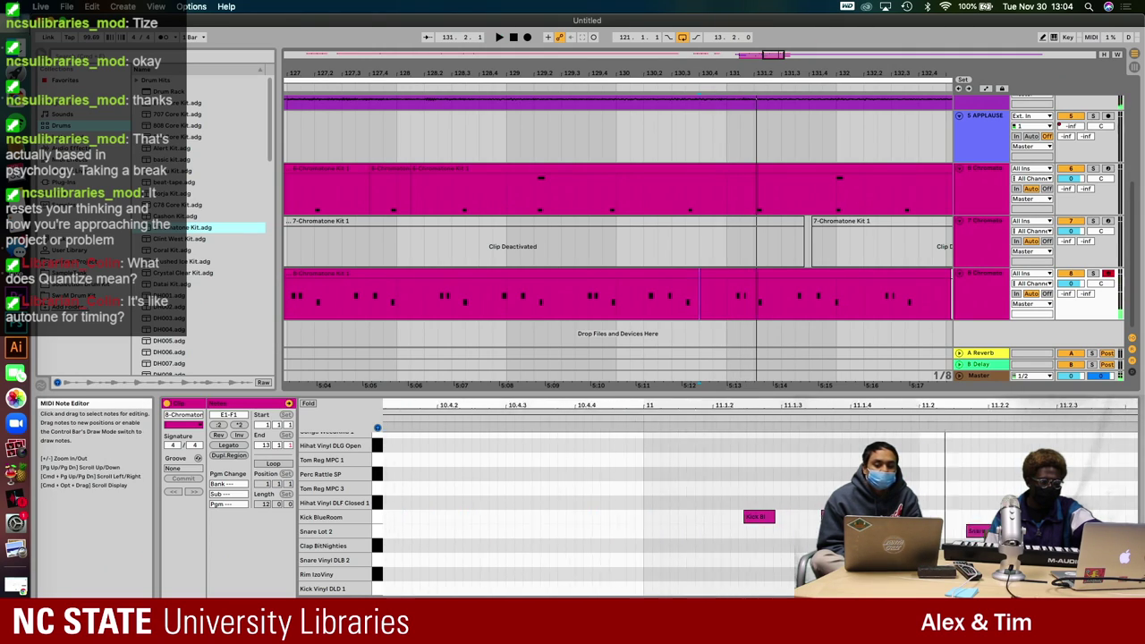
click(827, 439)
key(space)
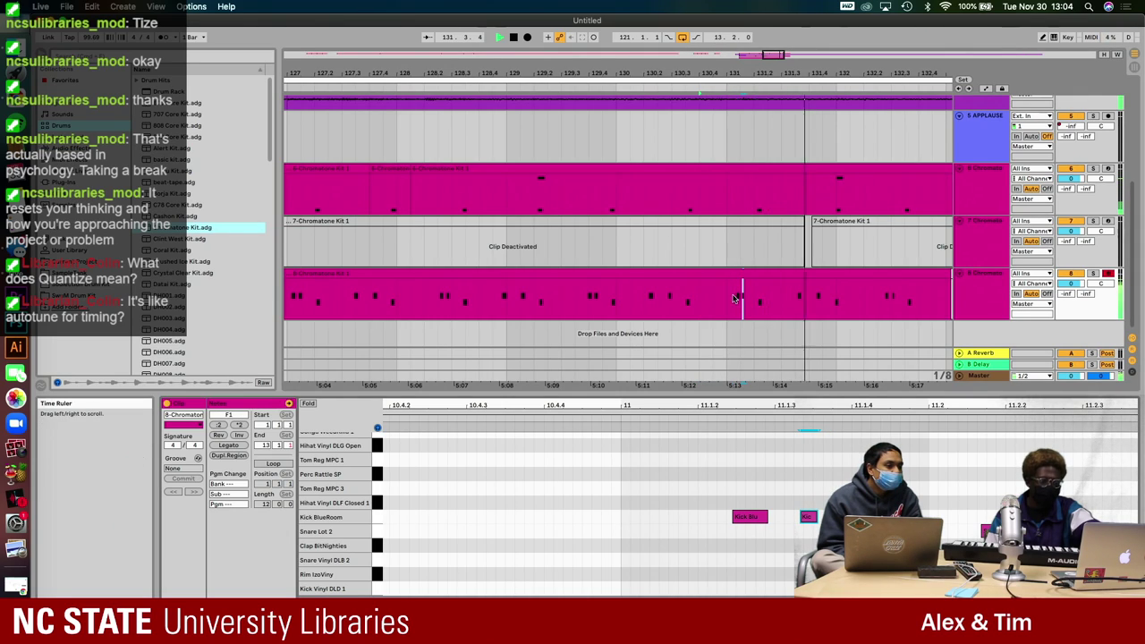
scroll(733, 299, down, 1)
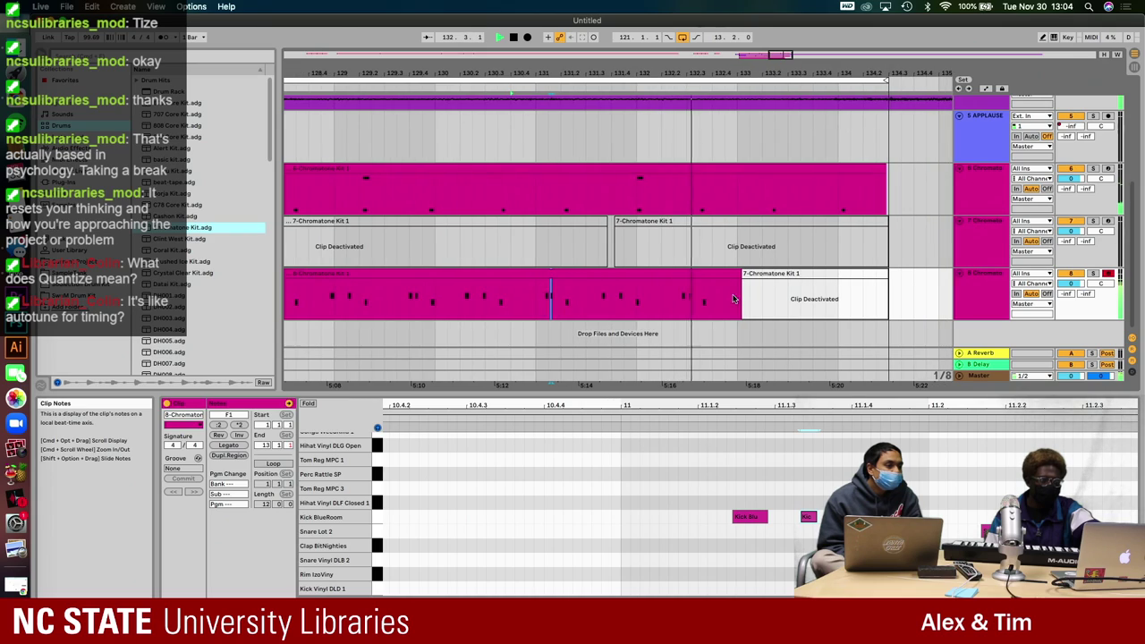
- Nudge the kick note at 132.3 in the track 8 clip slightly earlier and play from there
click(686, 286)
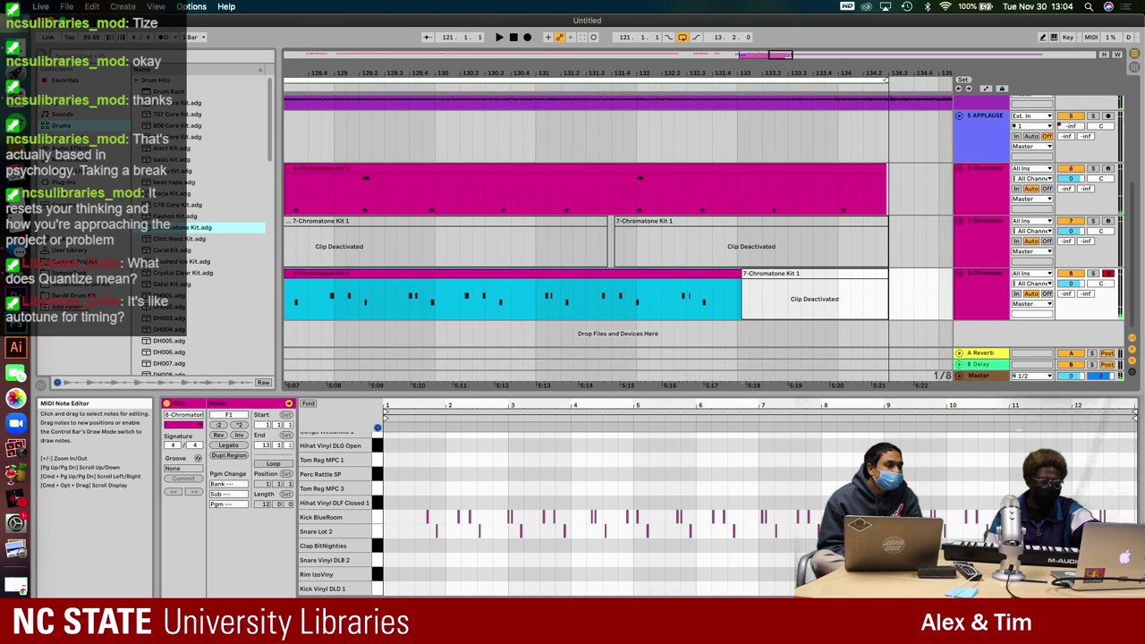
key(space)
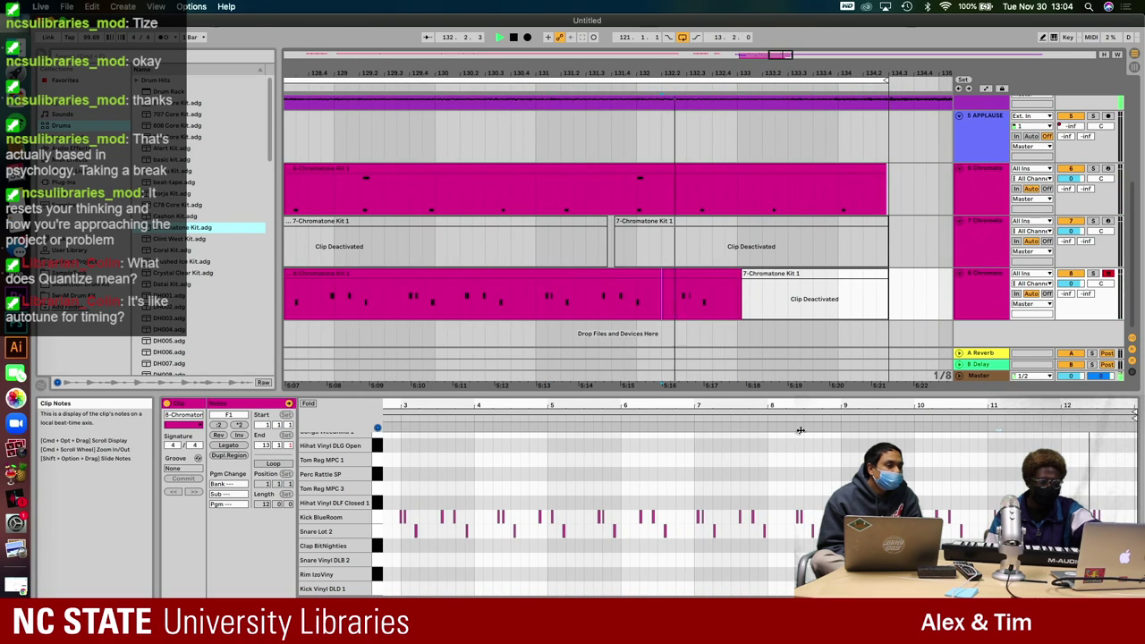
key(space)
key(plus)
key(plus)
key(plus)
key(plus)
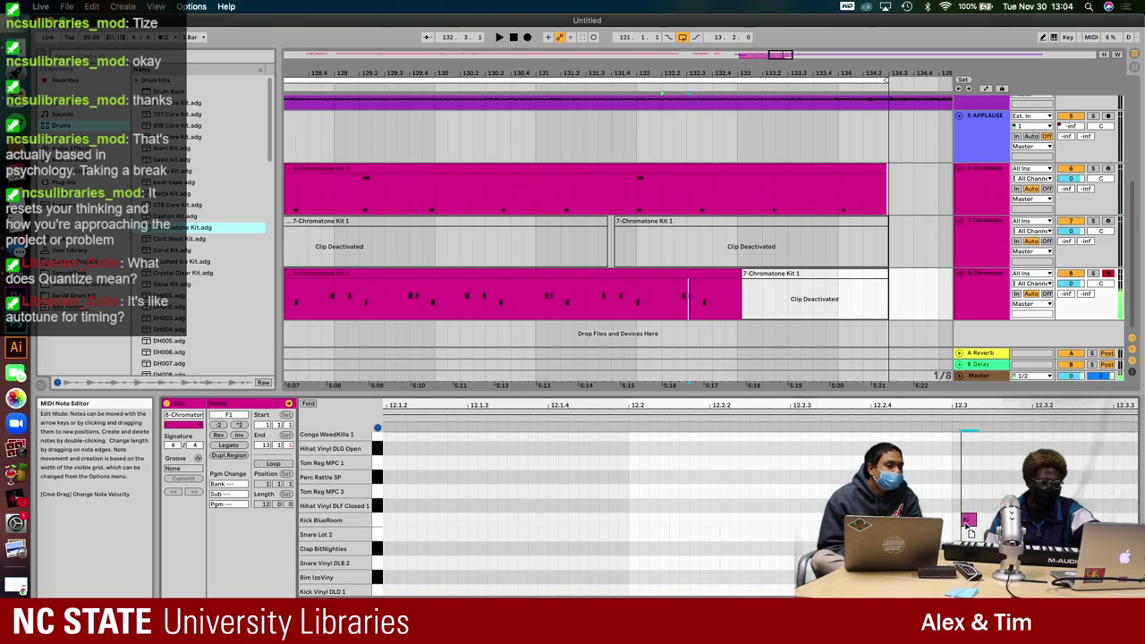
key(space)
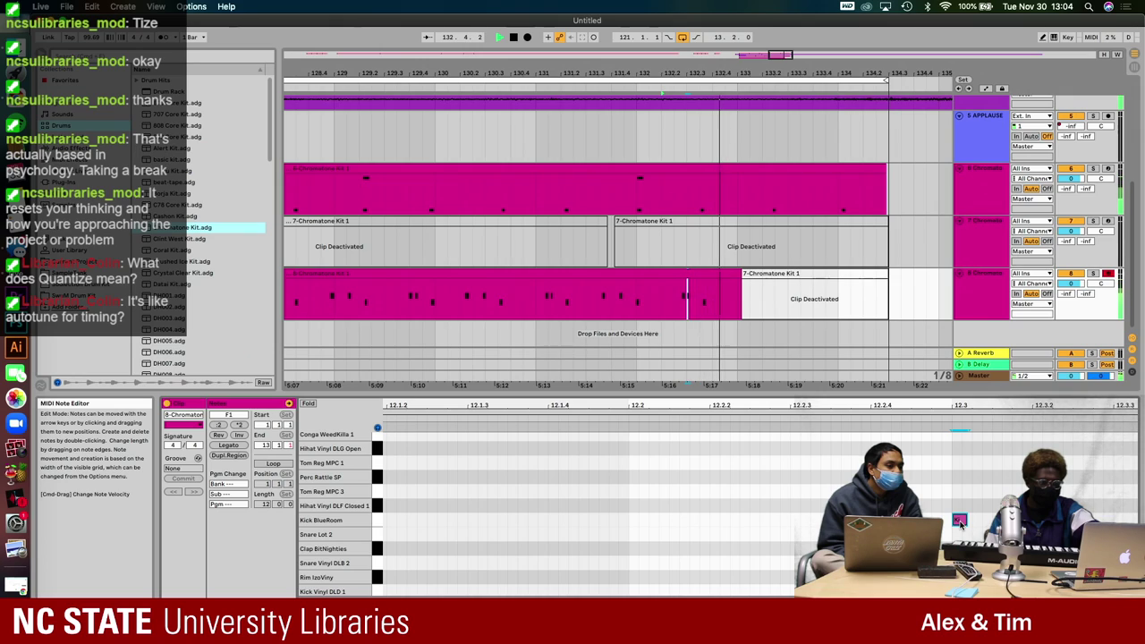
key(space)
- Split the hi-hat clip on track 6 at about 132.3.2, ahead of the closed hi-hat note, and play across the split
click(680, 183)
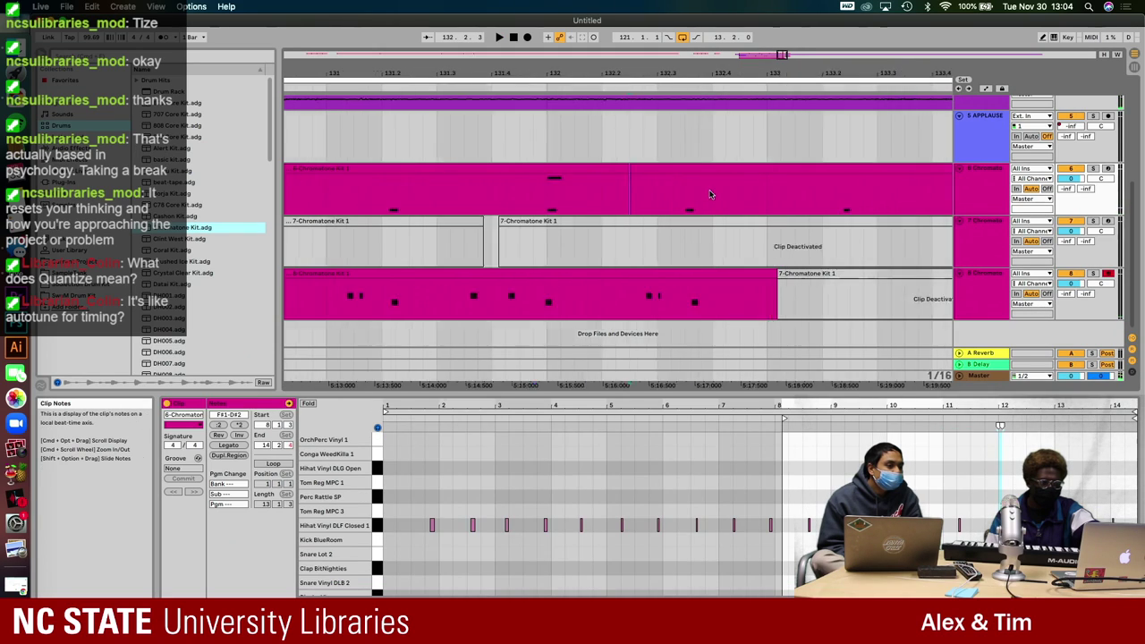
scroll(709, 194, up, 5)
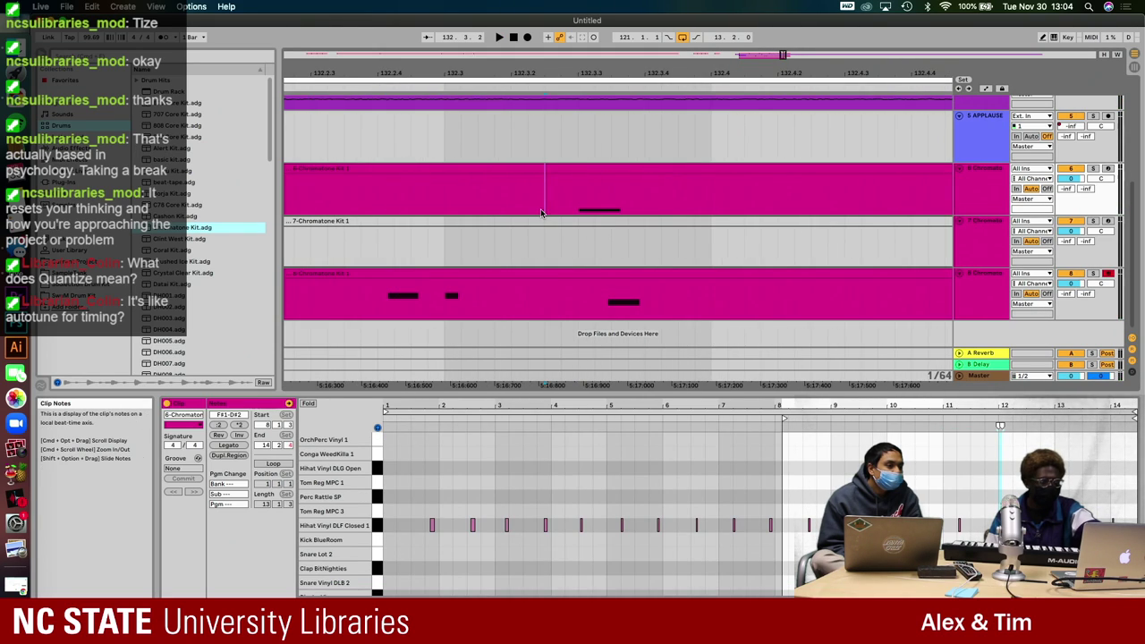
key(super+e)
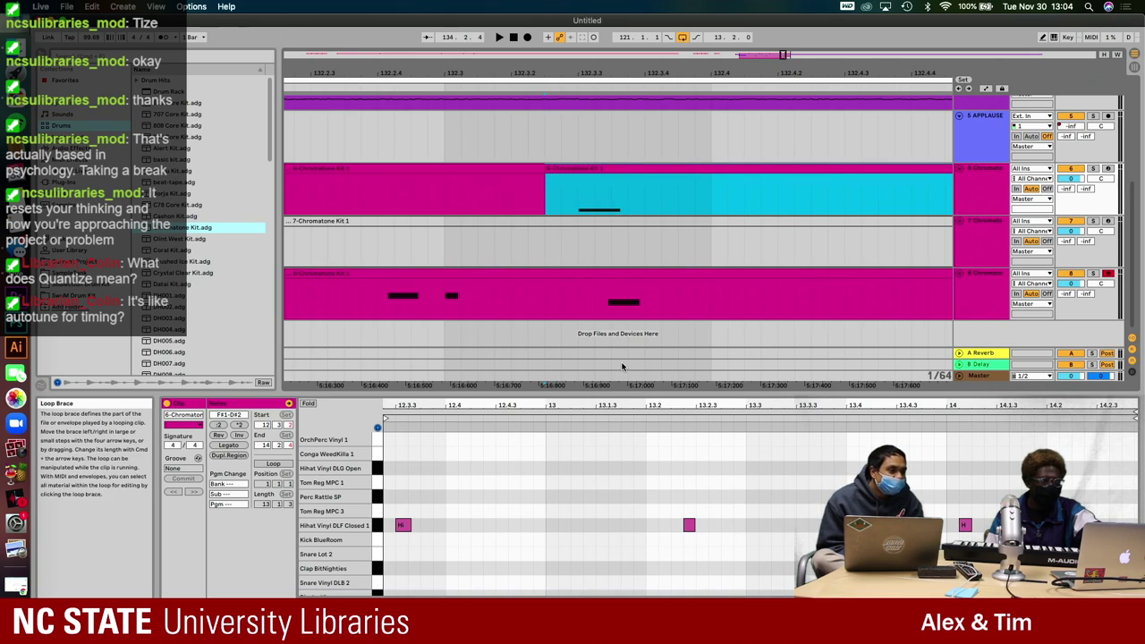
click(689, 462)
scroll(690, 462, up, 3)
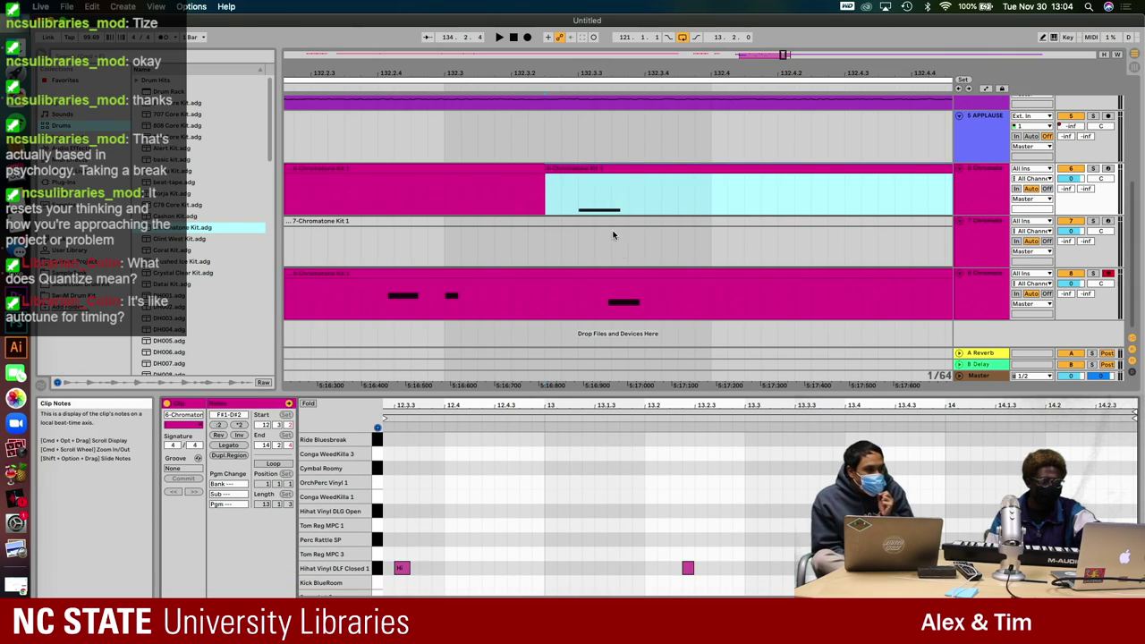
click(610, 164)
click(651, 463)
scroll(651, 464, down, 5)
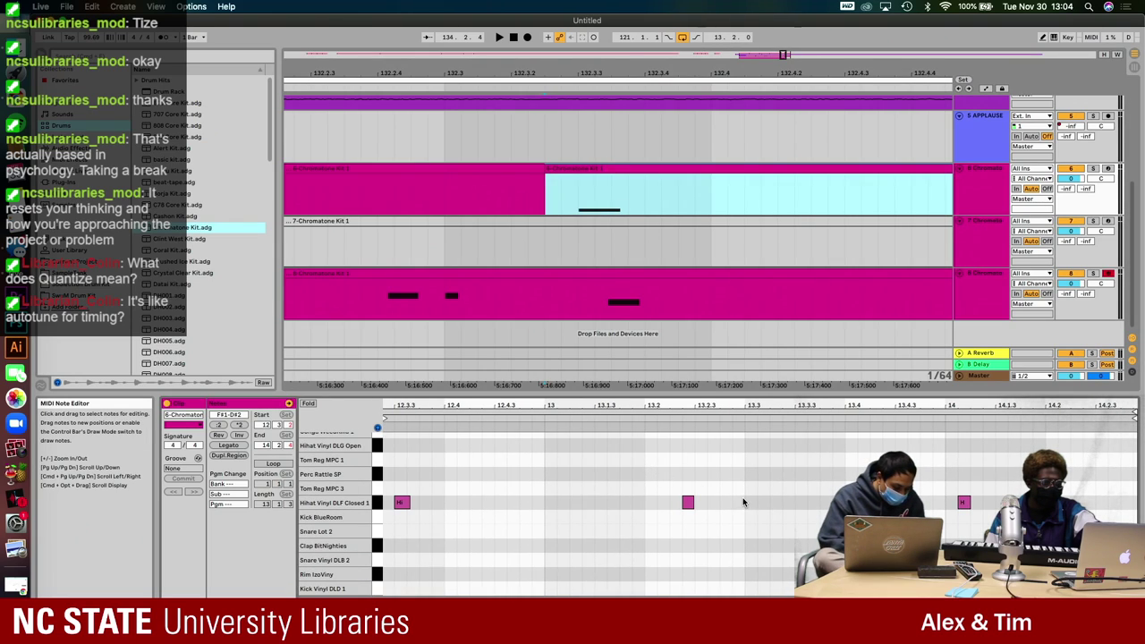
click(518, 235)
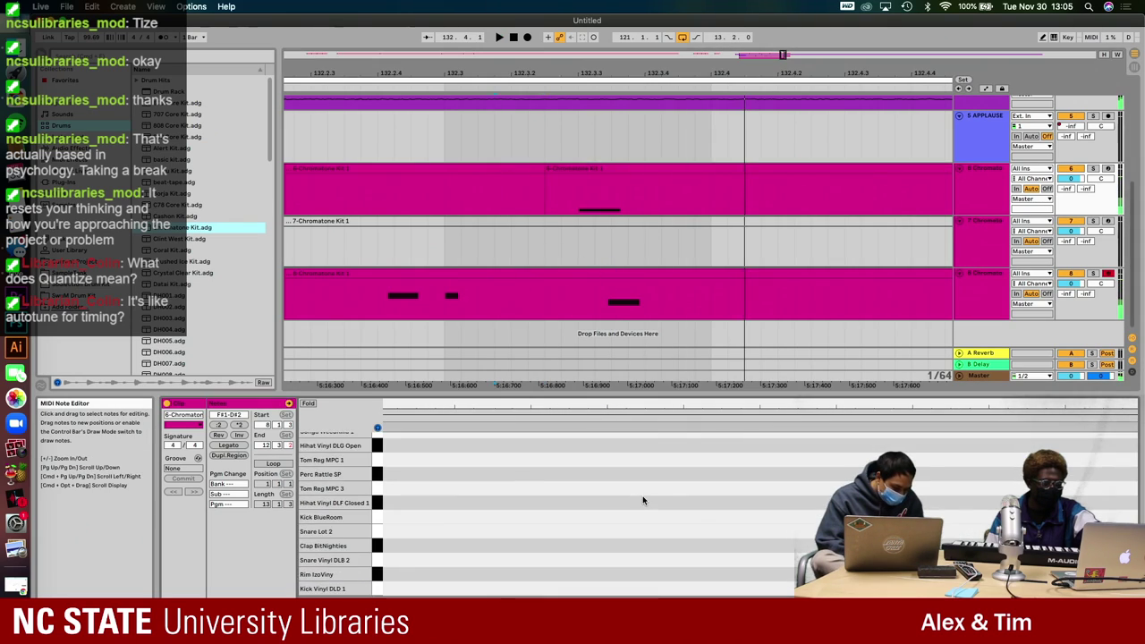
- Move the first closed hi-hat note after the new split later to line up with the snare on track 8
click(591, 168)
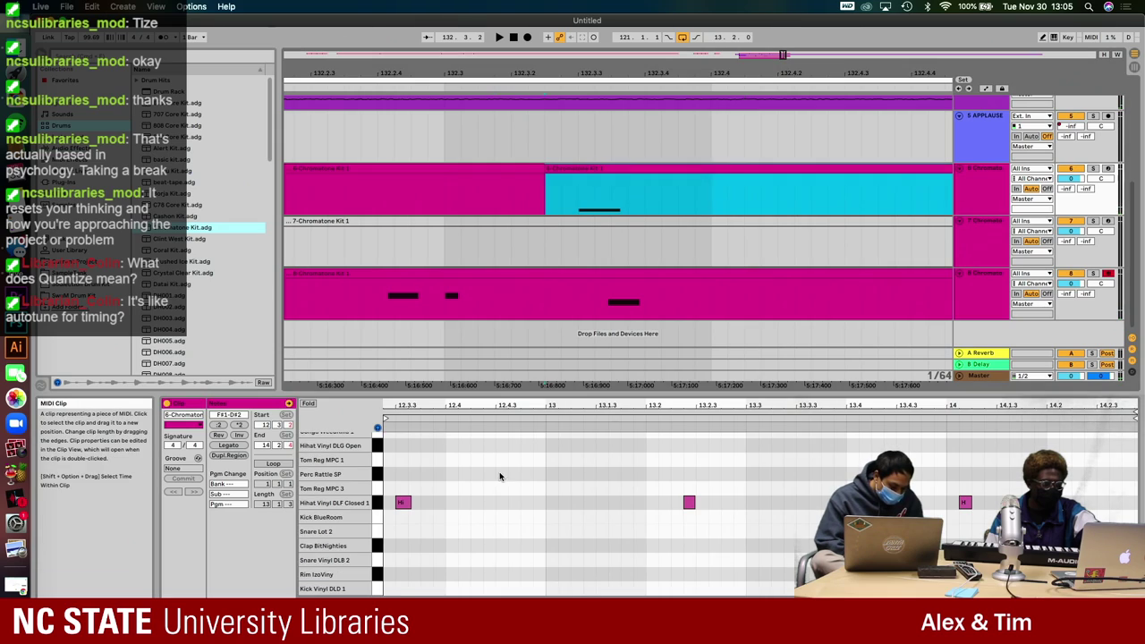
click(432, 483)
key(plus)
key(plus)
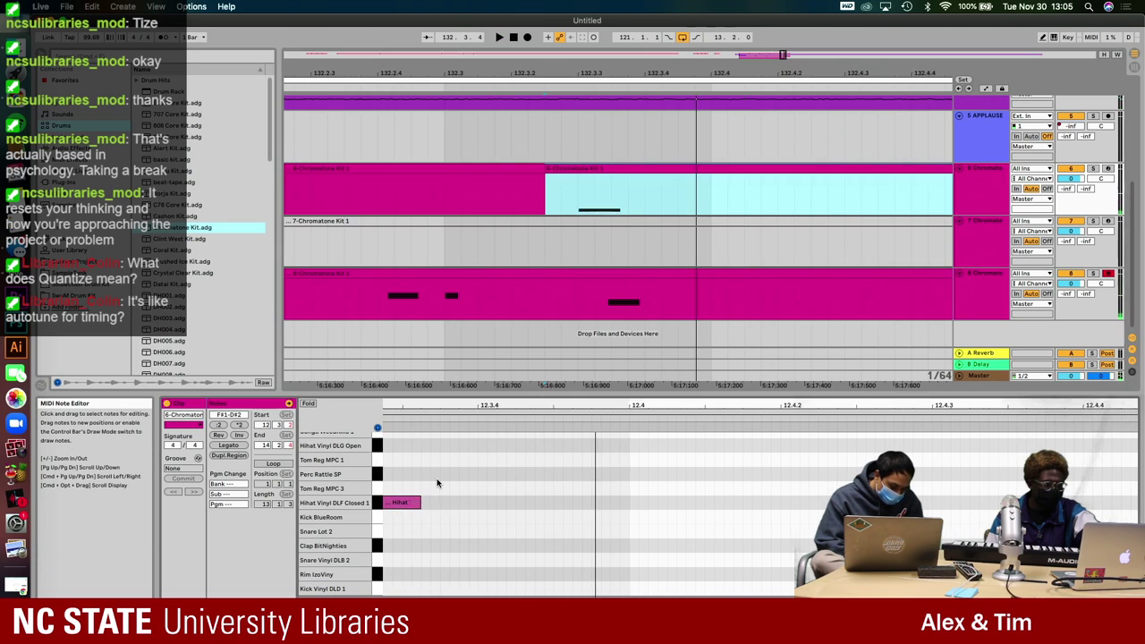
drag(430, 506, 488, 512)
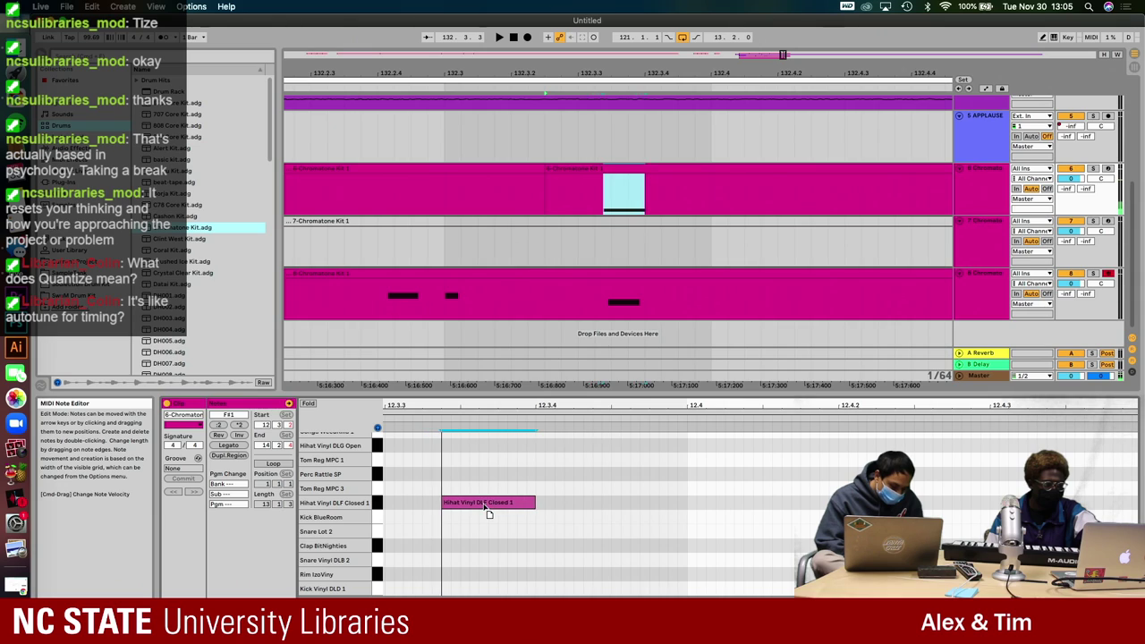
- Play the looped section on from the moved hi-hat note and through the bars from 121 to check the drum timing
key(space)
key(minus)
key(minus)
key(minus)
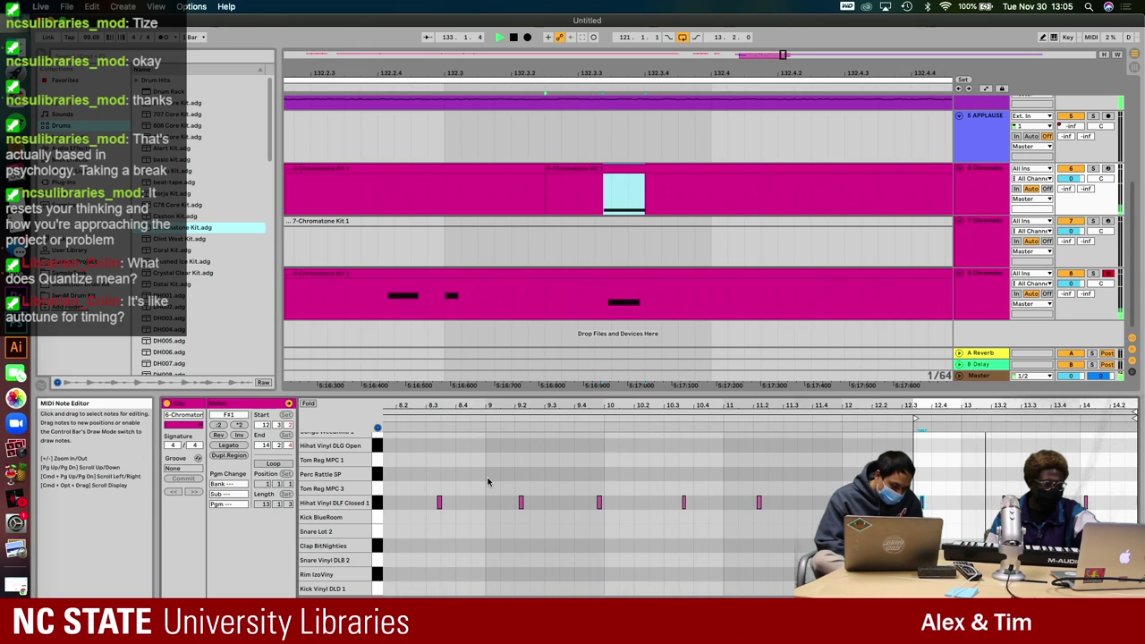
key(minus)
key(minus)
key(minus)
key(minus)
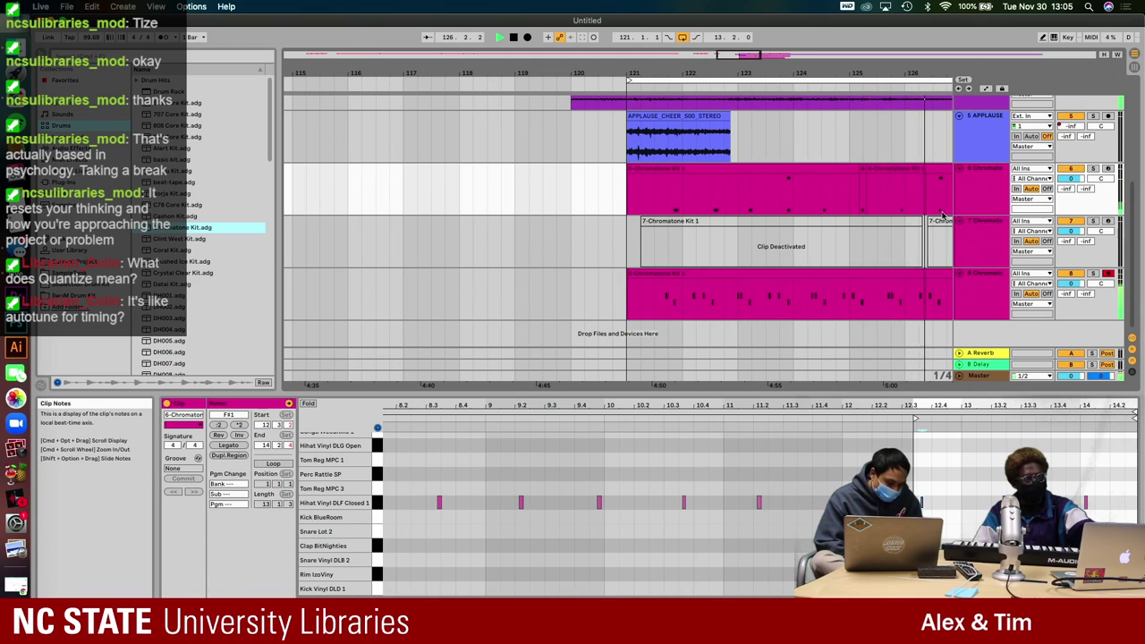
- Add the EQ Three audio effect to the hi-hat's Chromatone Kit on track 6
click(1007, 193)
double_click(1007, 193)
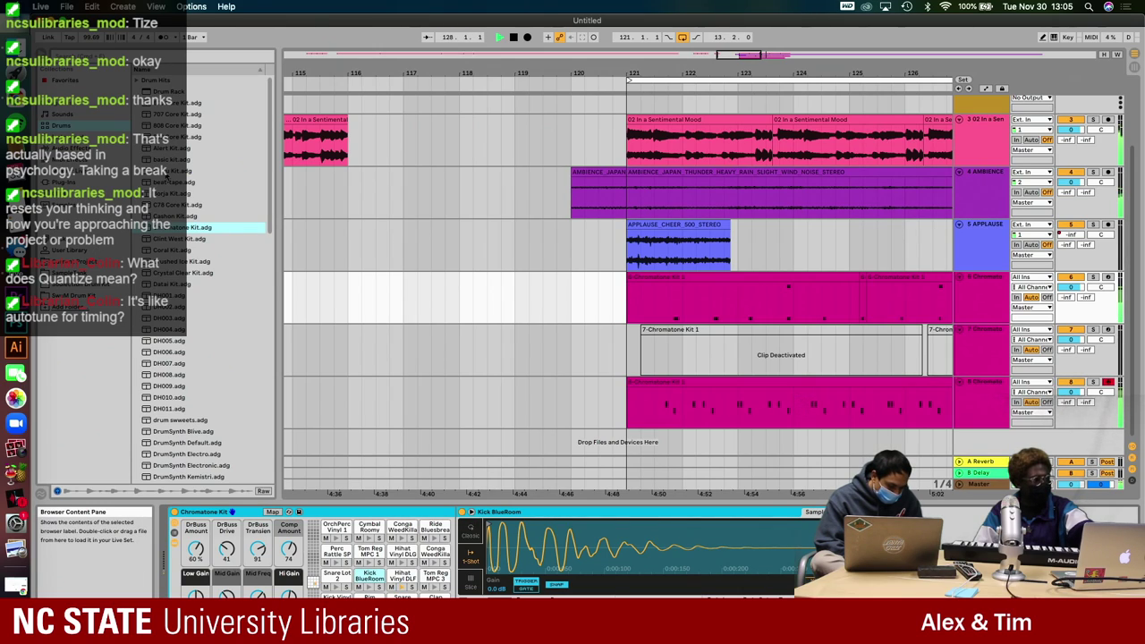
click(179, 227)
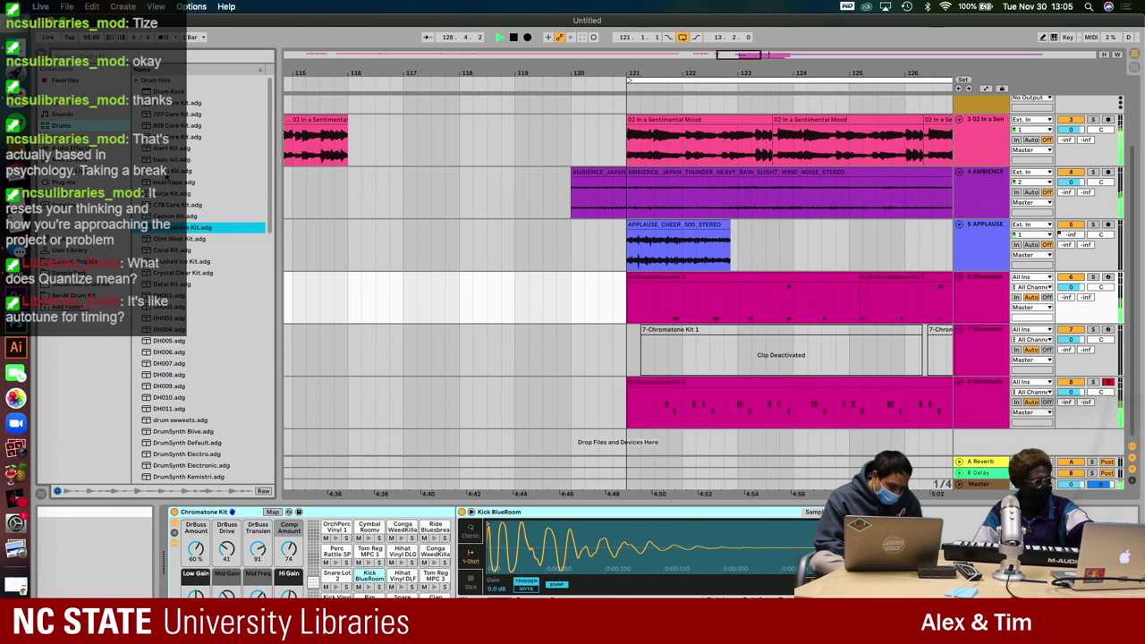
scroll(166, 178, down, 2)
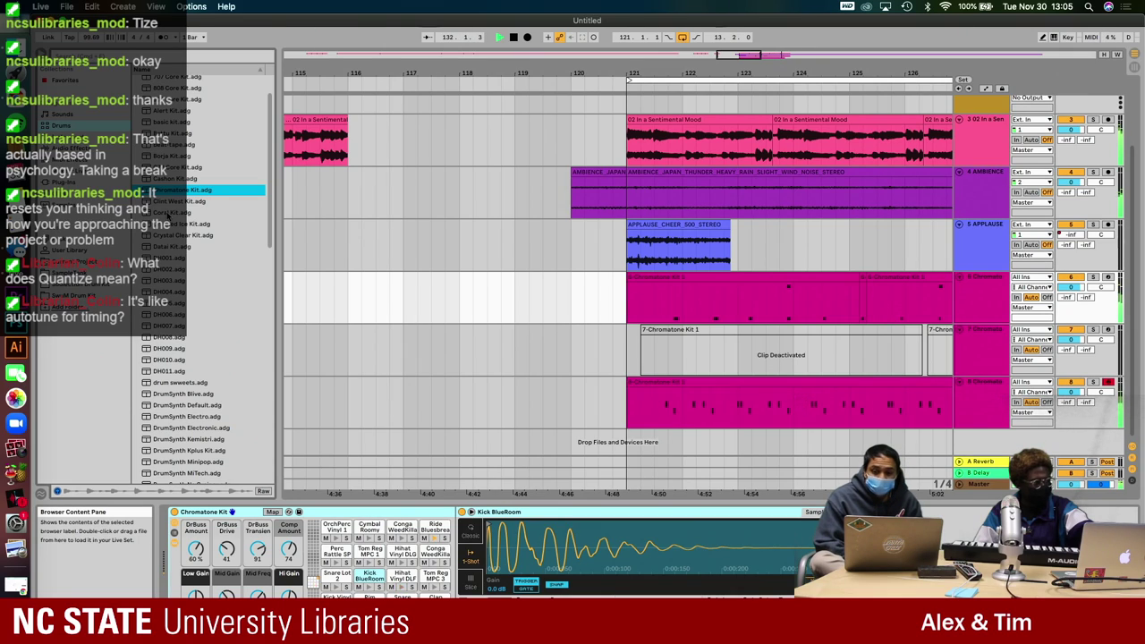
scroll(165, 204, up, 2)
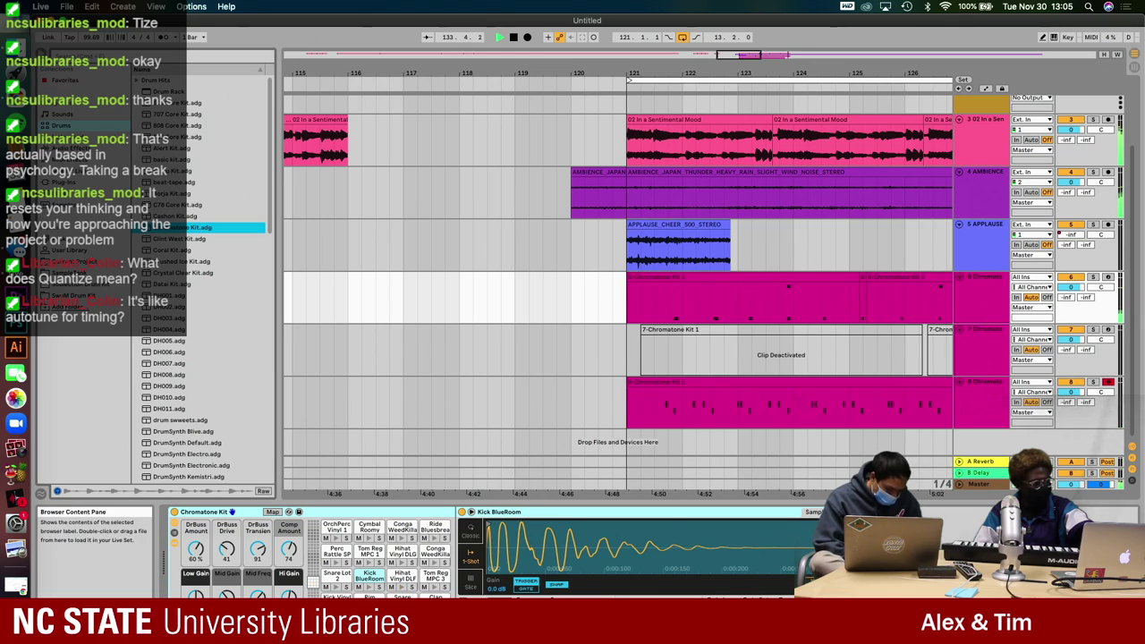
click(67, 148)
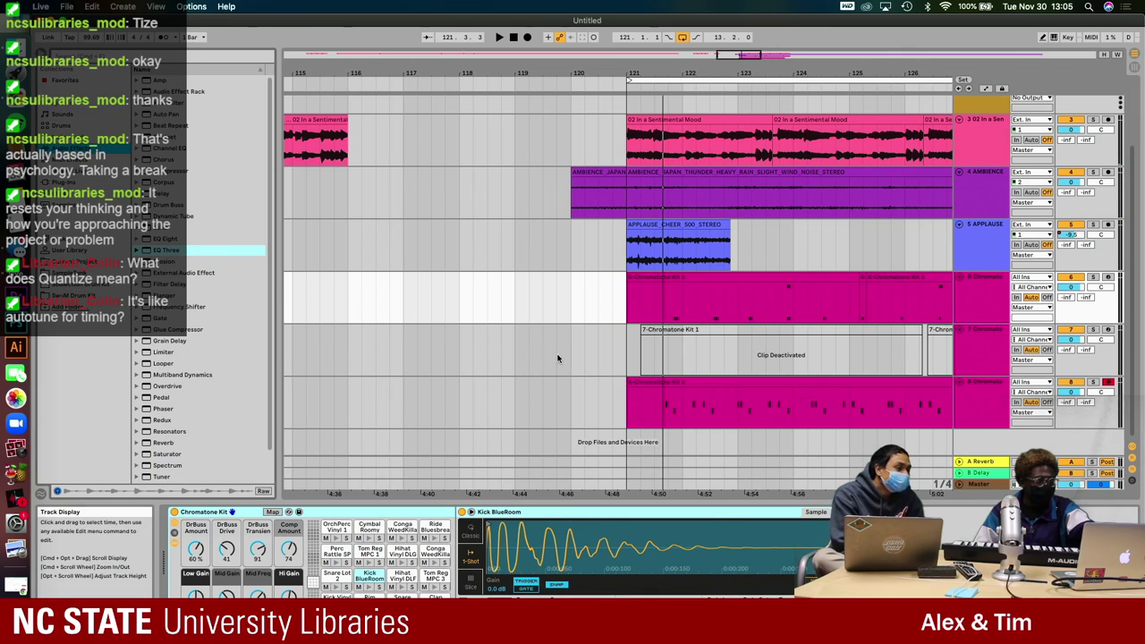
scroll(447, 313, right, 3)
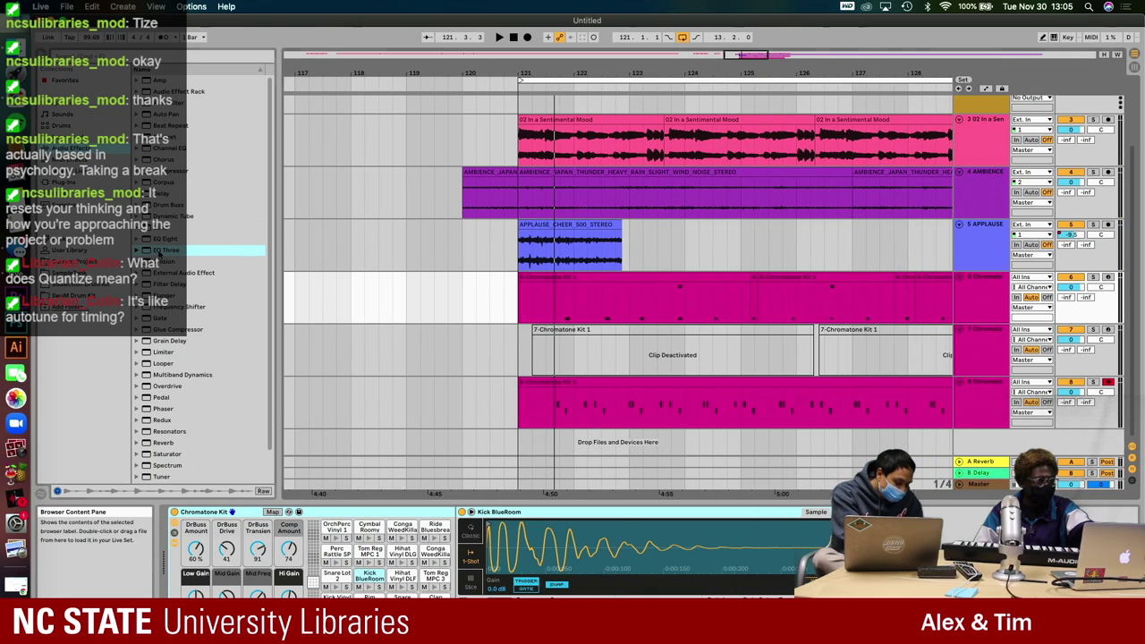
click(159, 253)
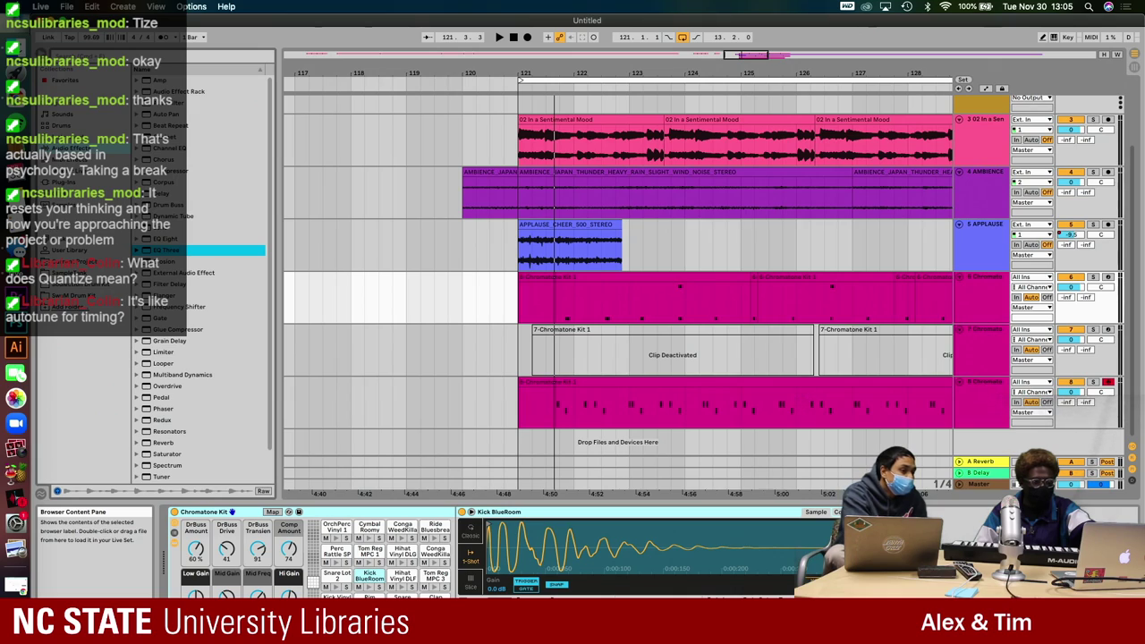
key(Return)
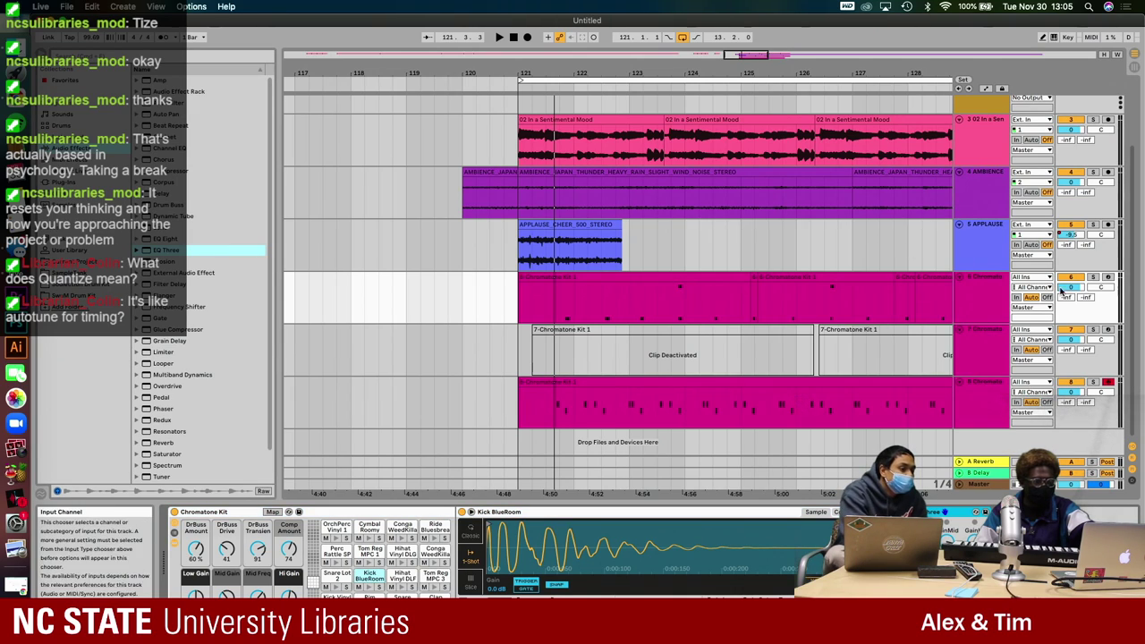
- Audition the first Chromatone Kit track, track 6, in solo, and play the full mix from bar 121
click(1091, 277)
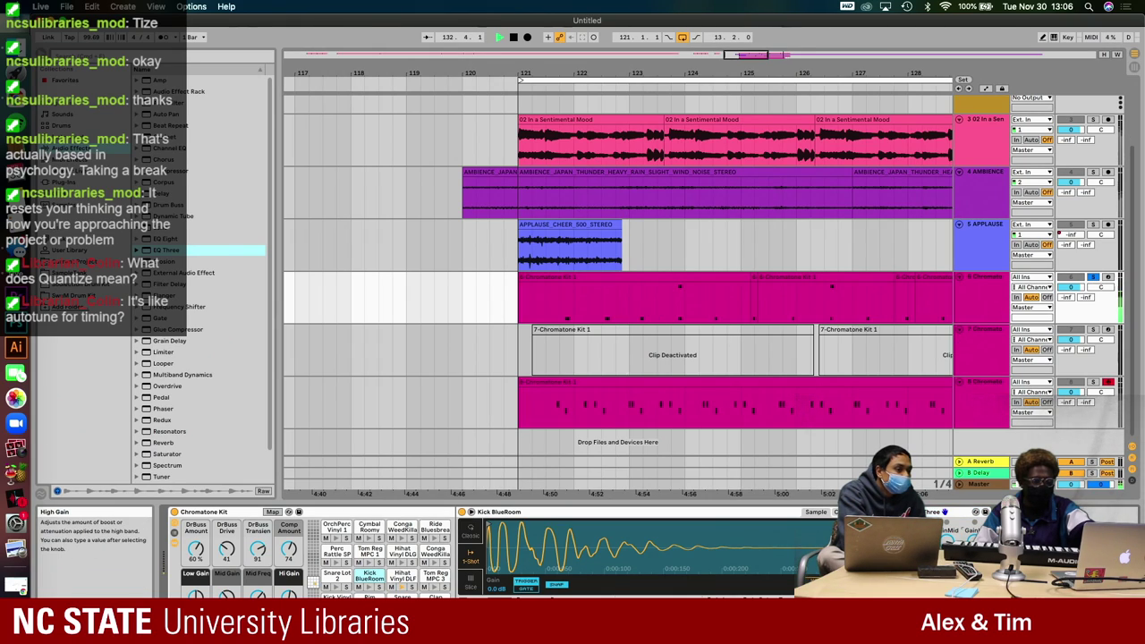
click(1093, 278)
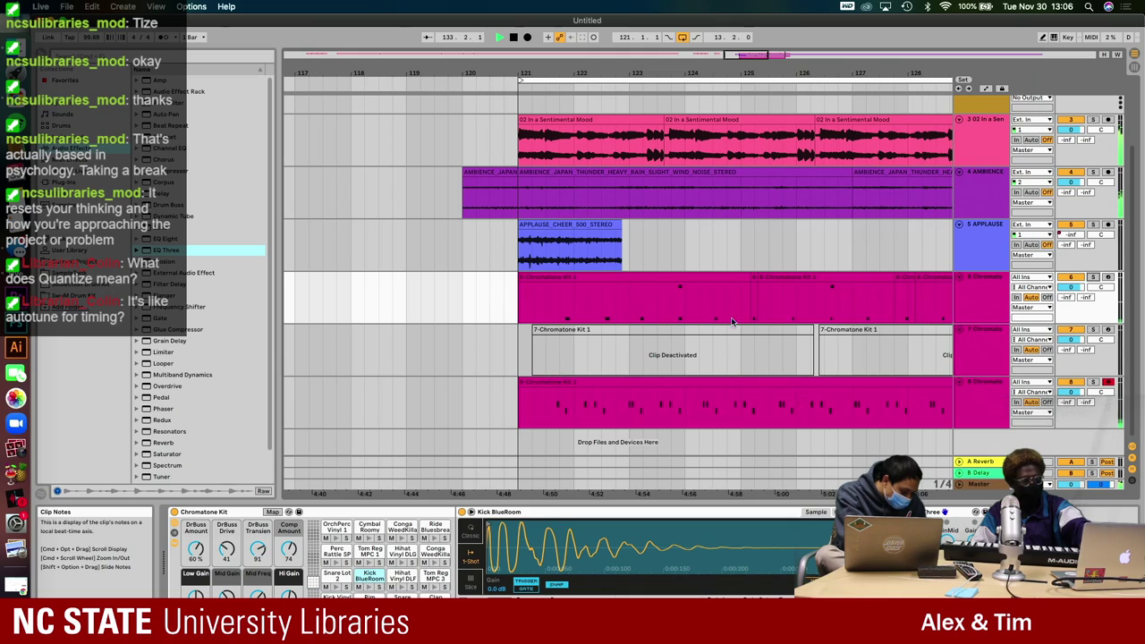
click(519, 359)
key(space)
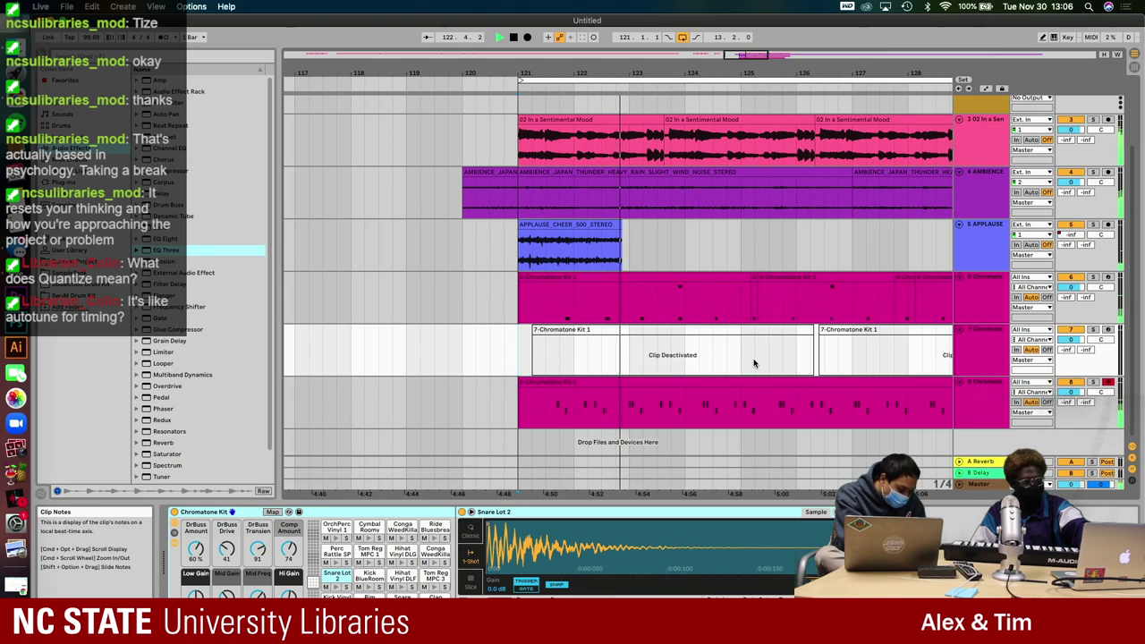
- View the devices on Chromatone Kit tracks 6 and 8 and browse the audio effects list during playback
click(998, 302)
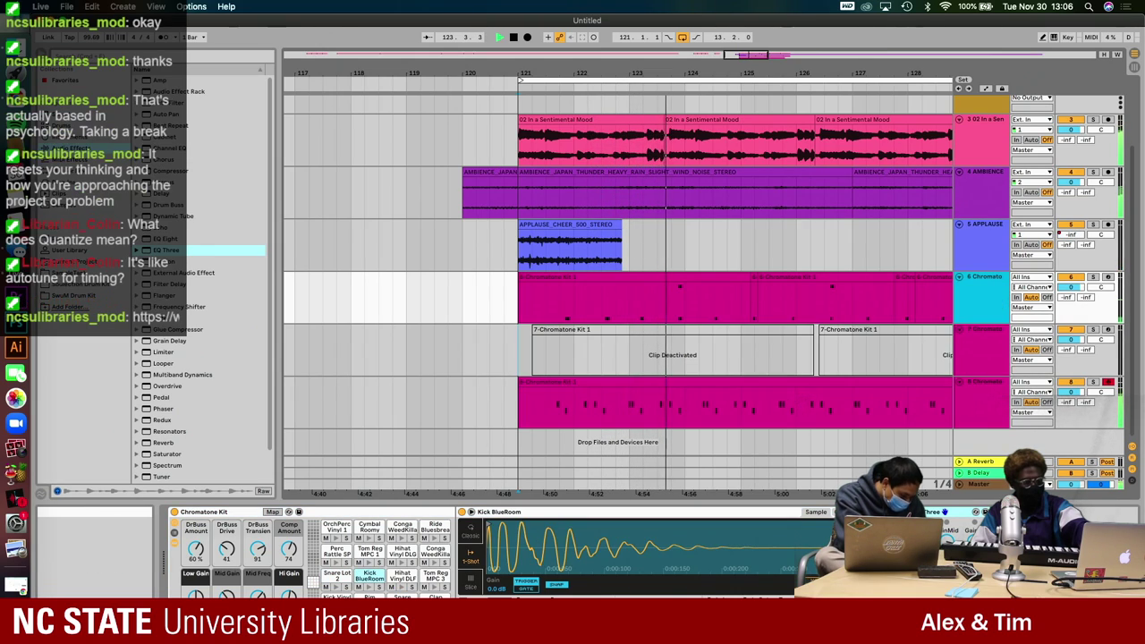
click(227, 592)
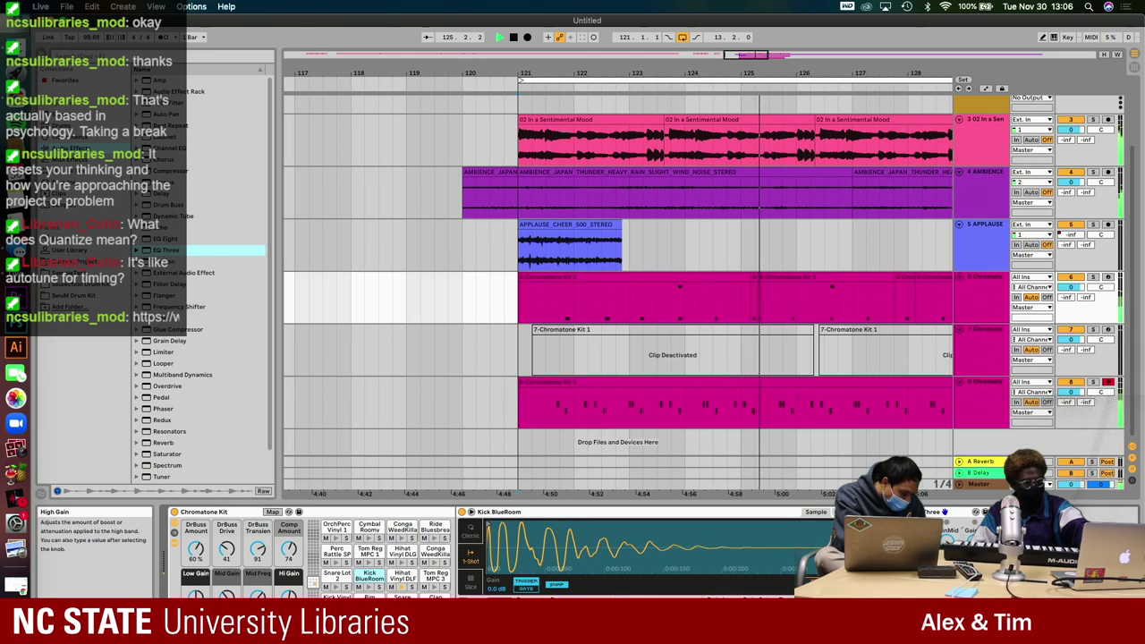
click(582, 420)
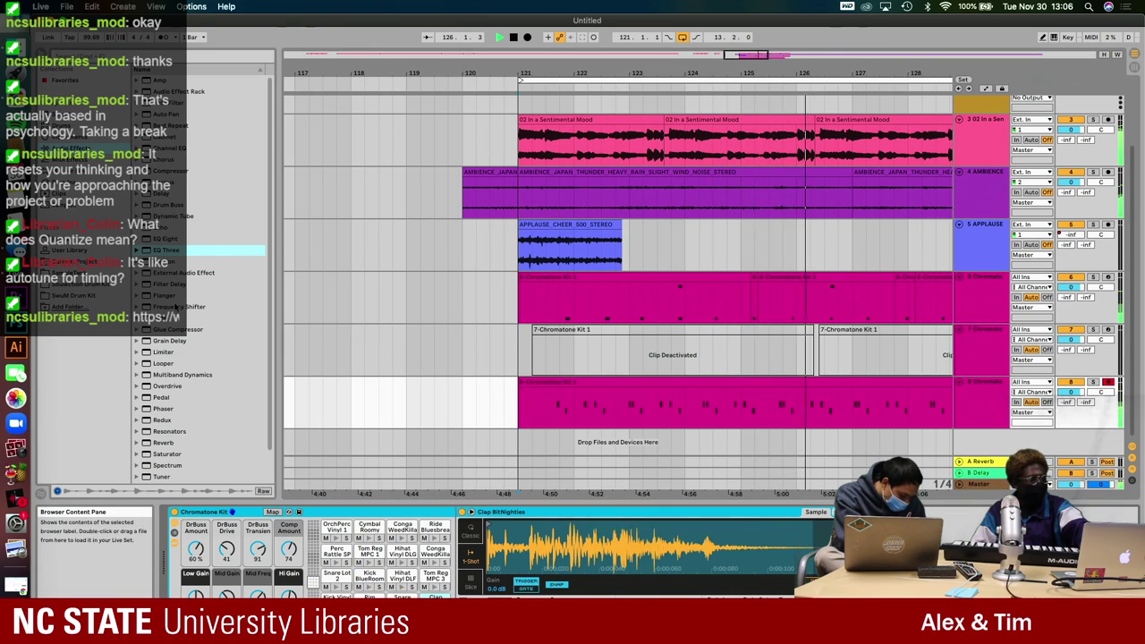
scroll(174, 286, down, 3)
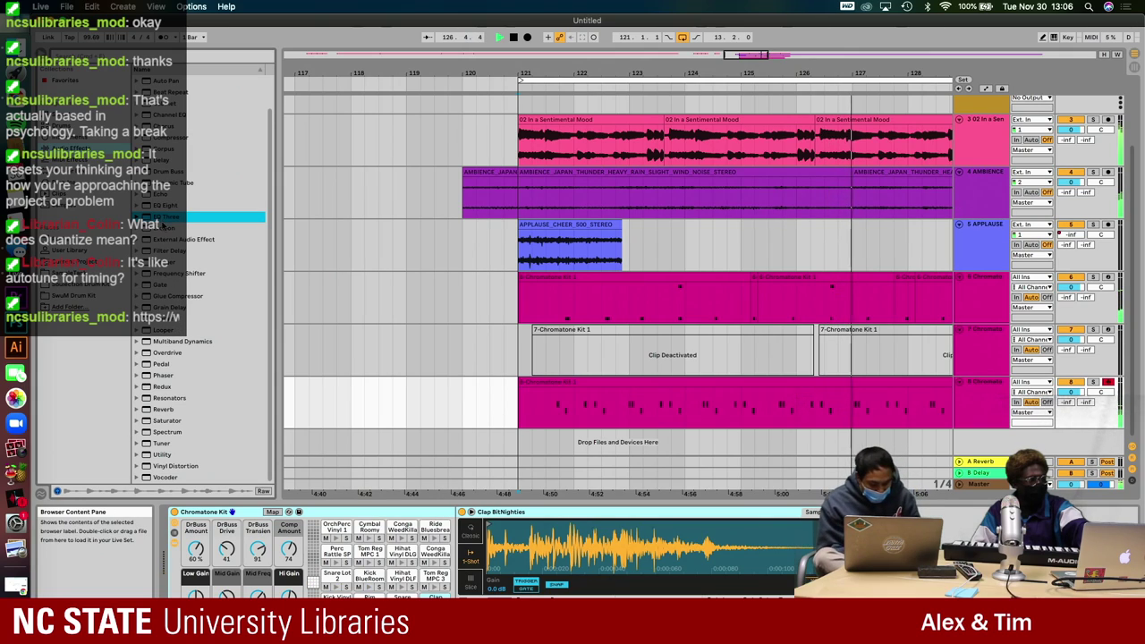
- Lower the volume of Chromatone Kit track 8 to -3.7 dB while listening to the loop
click(1064, 395)
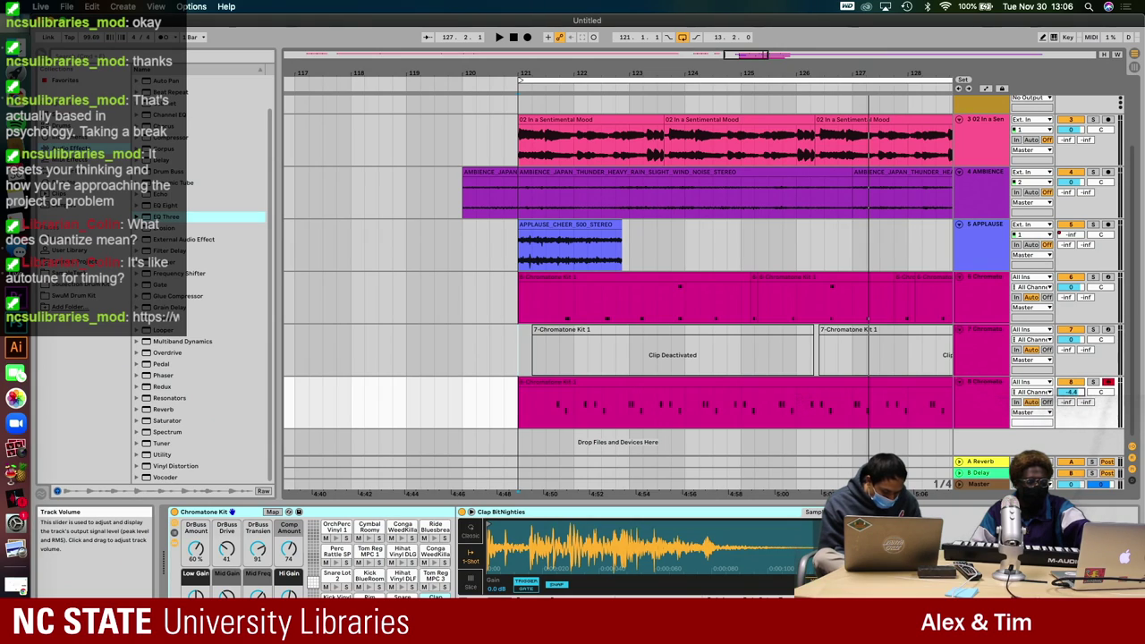
key(space)
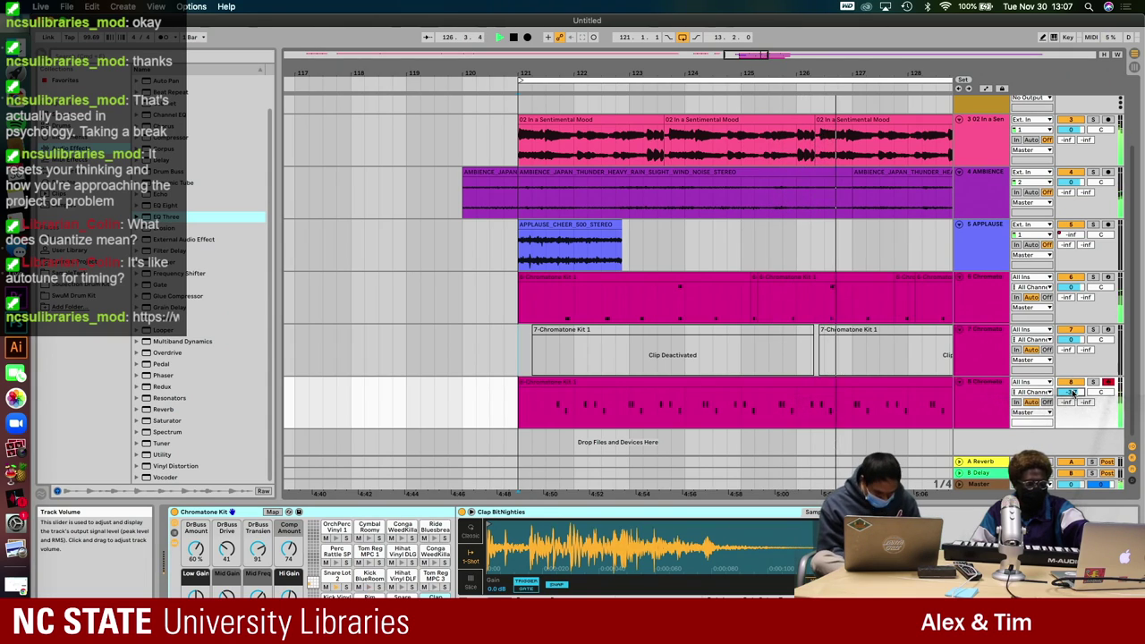
drag(1072, 392, 1072, 399)
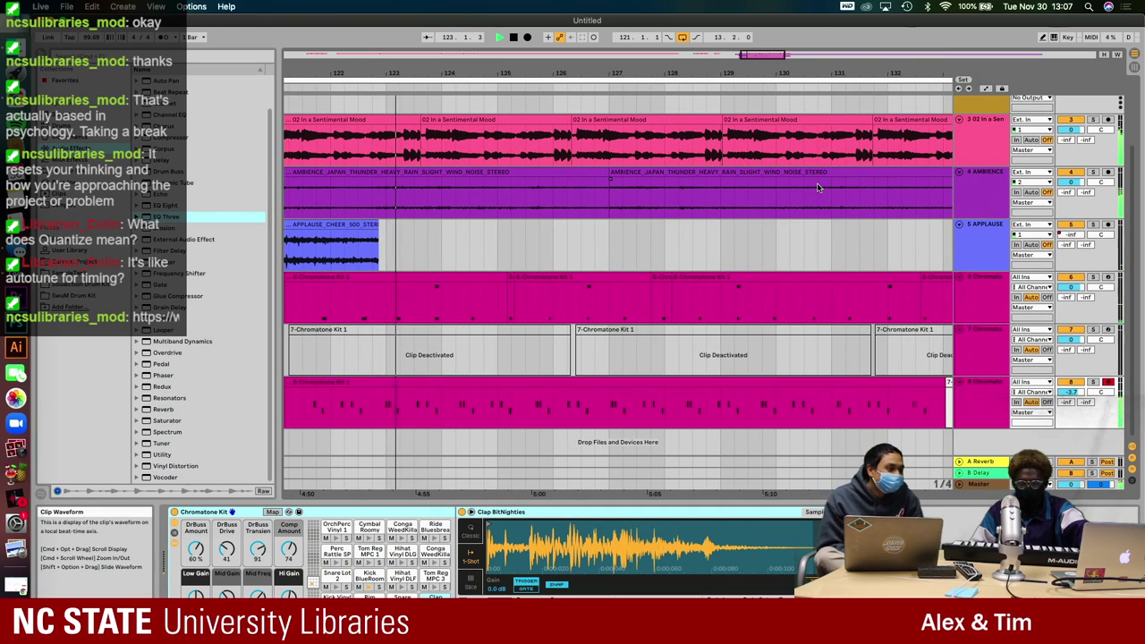
- Locate the applause clip at bar 121 and play the transition into it from just after bar 120
scroll(816, 183, down, 3)
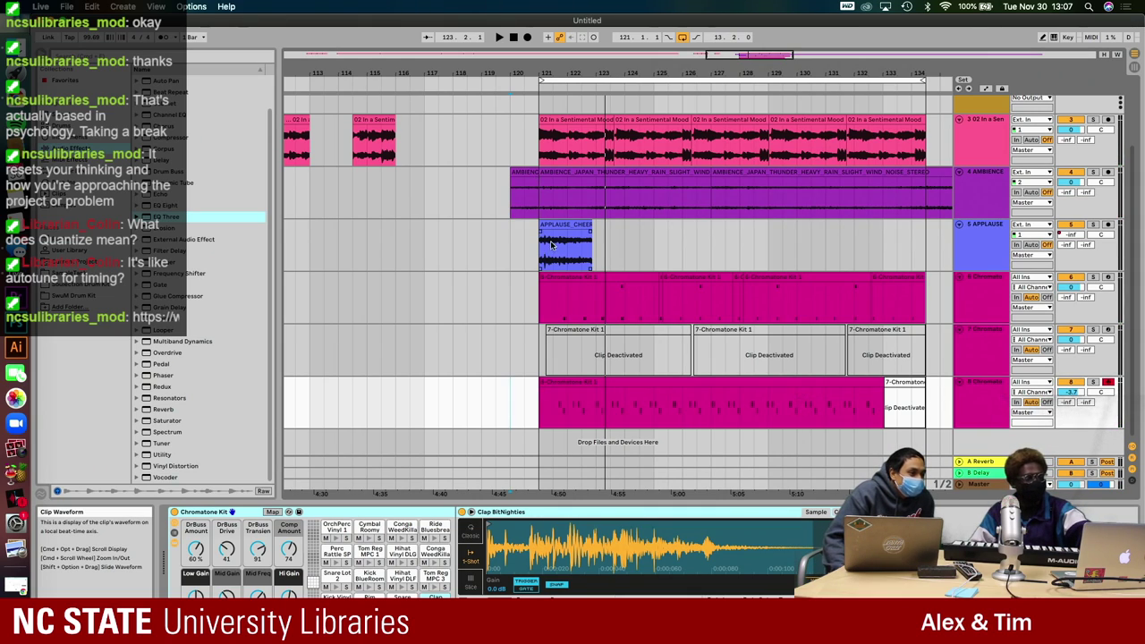
scroll(566, 145, up, 3)
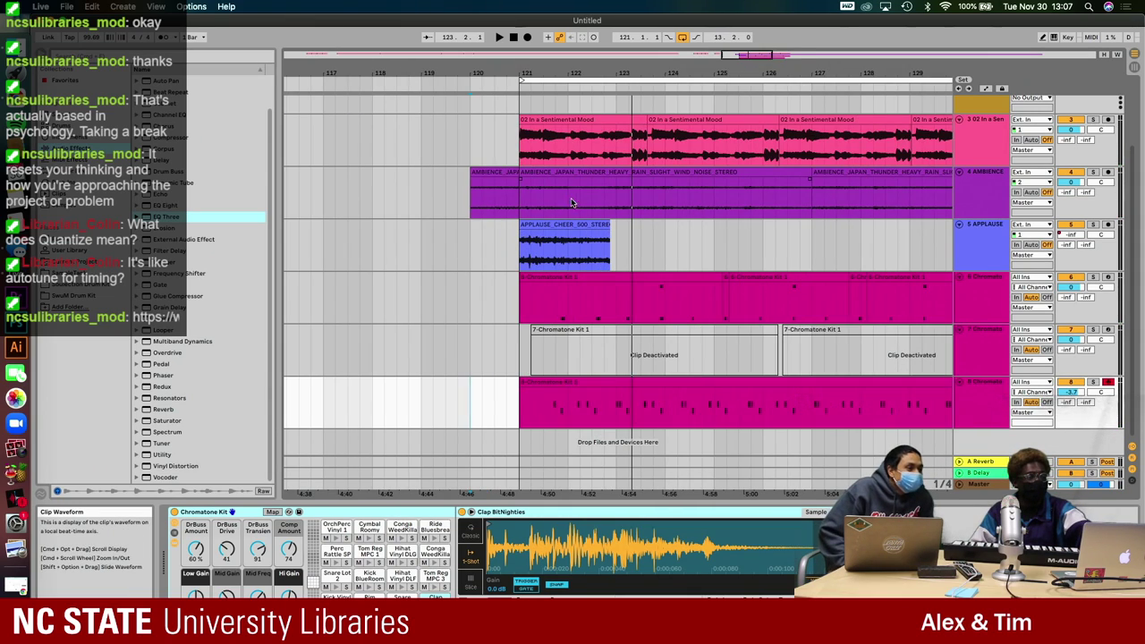
click(551, 221)
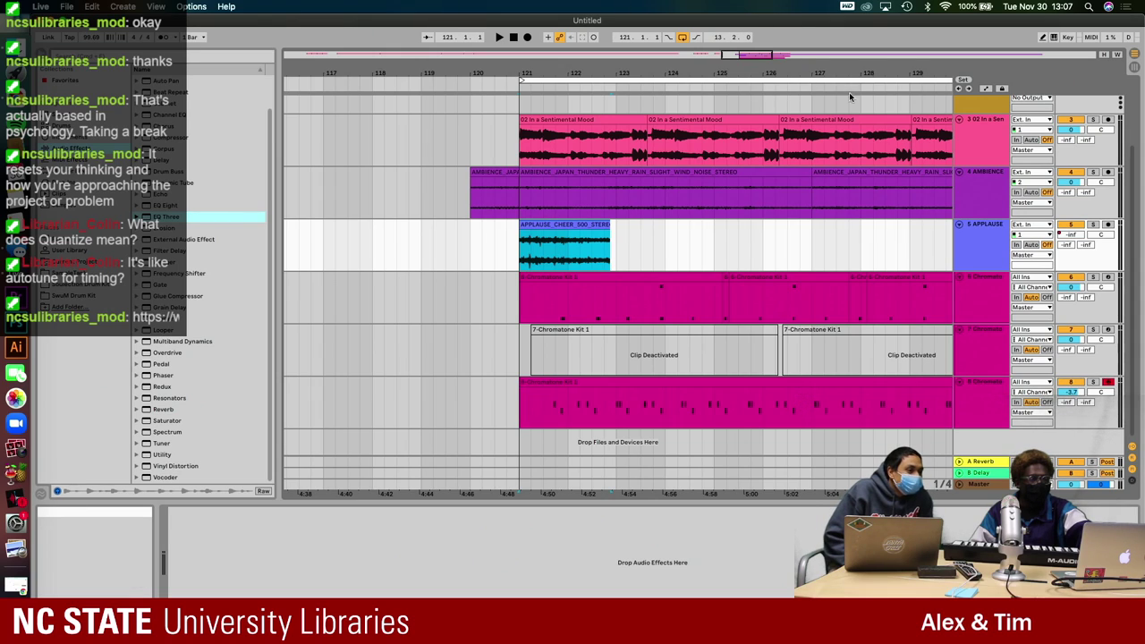
scroll(474, 218, up, 3)
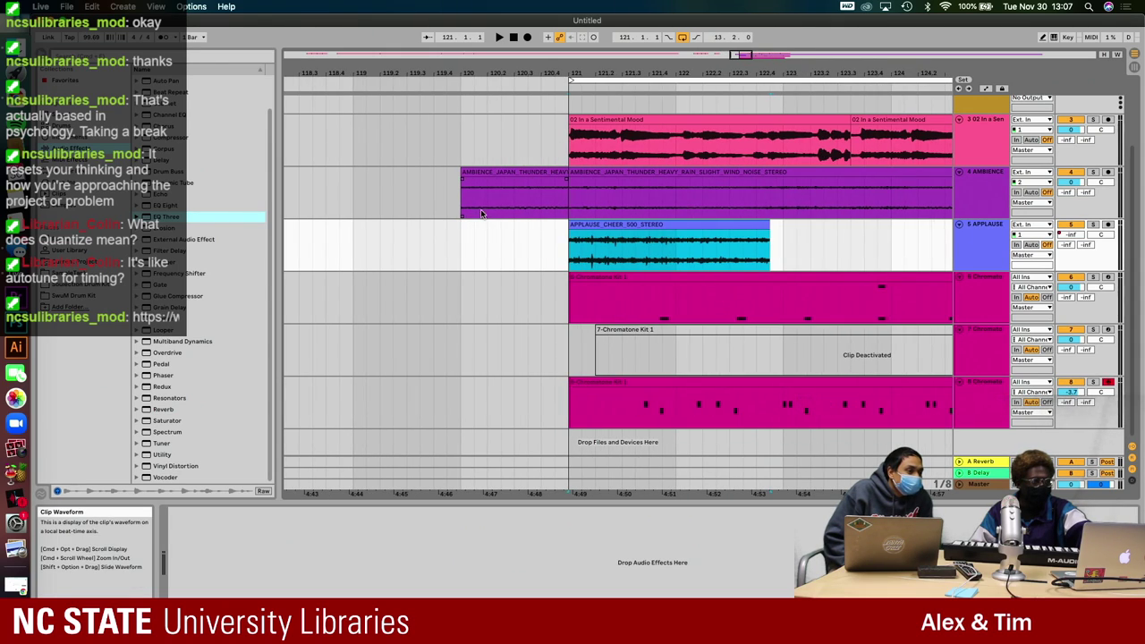
scroll(554, 295, right, 2)
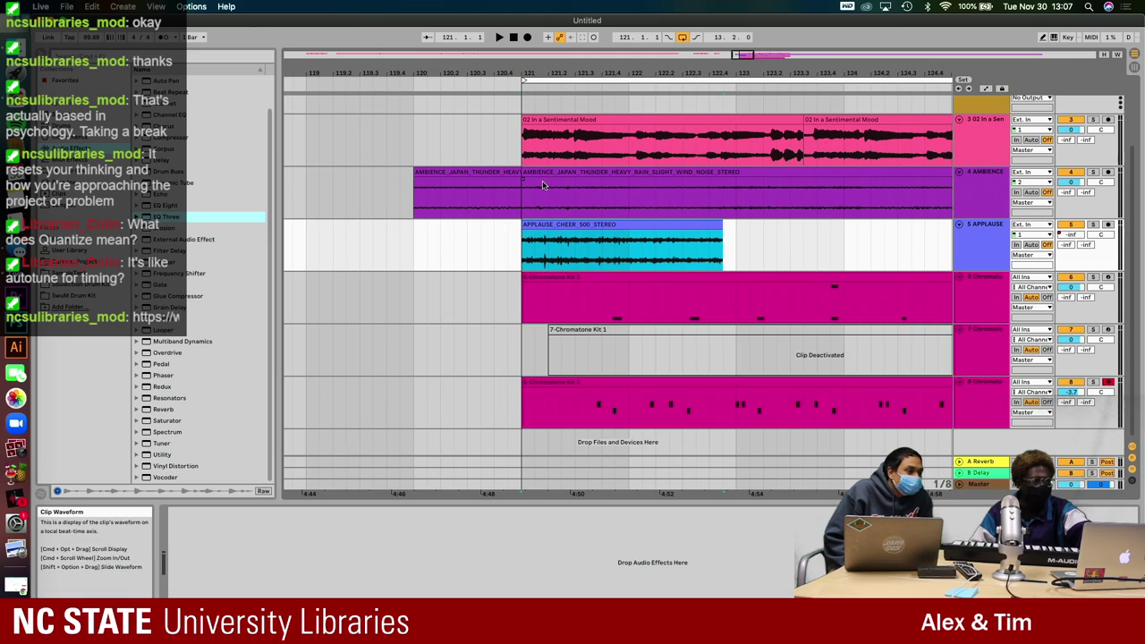
click(440, 242)
key(space)
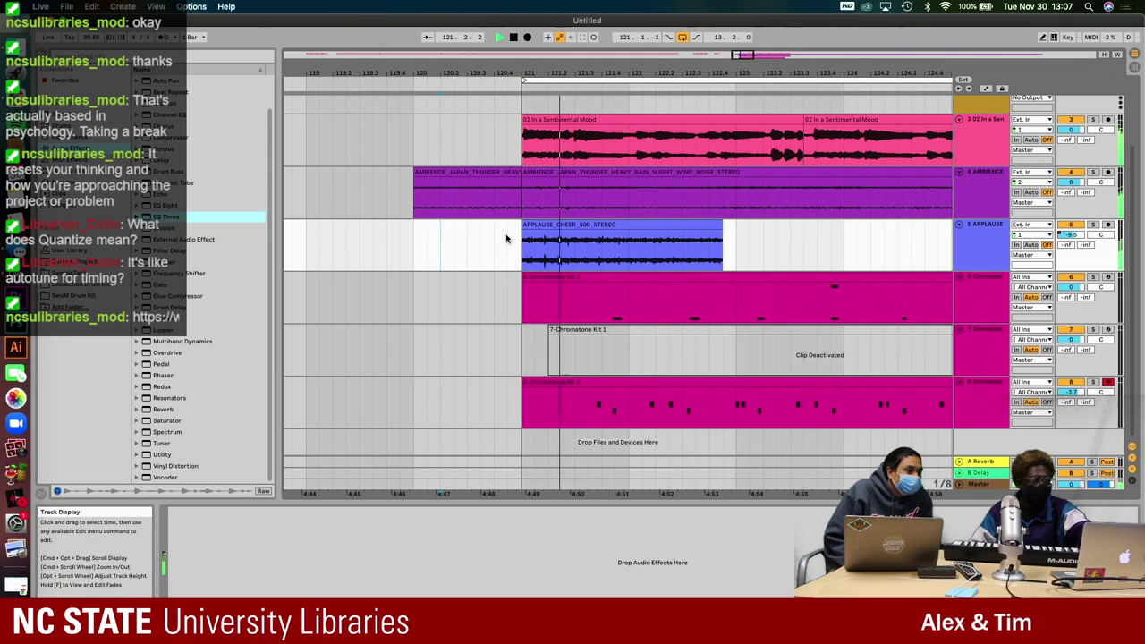
key(space)
- Move the applause clip earlier on its track so it starts at about 120.2.4, and play the new entrance
scroll(518, 240, up, 3)
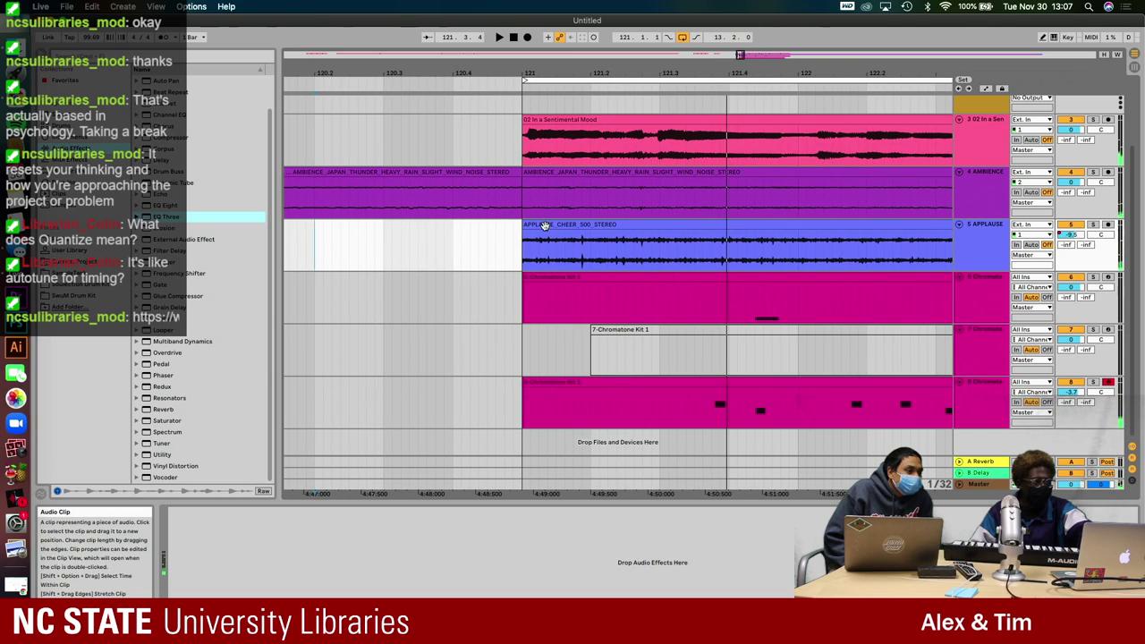
click(524, 238)
scroll(516, 235, down, 4)
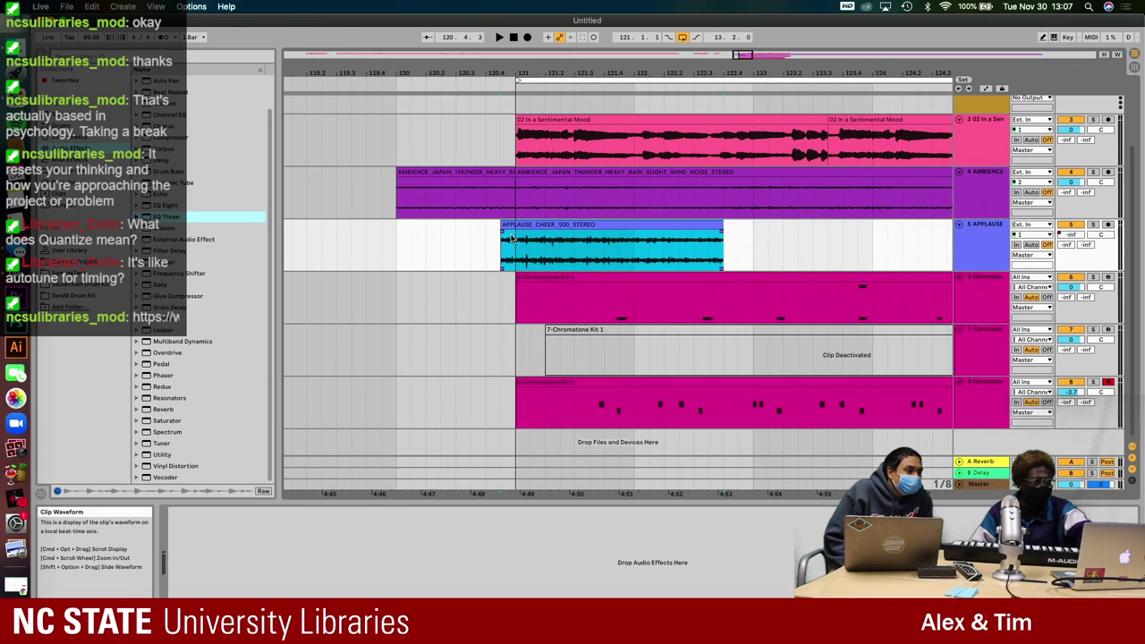
scroll(515, 226, down, 5)
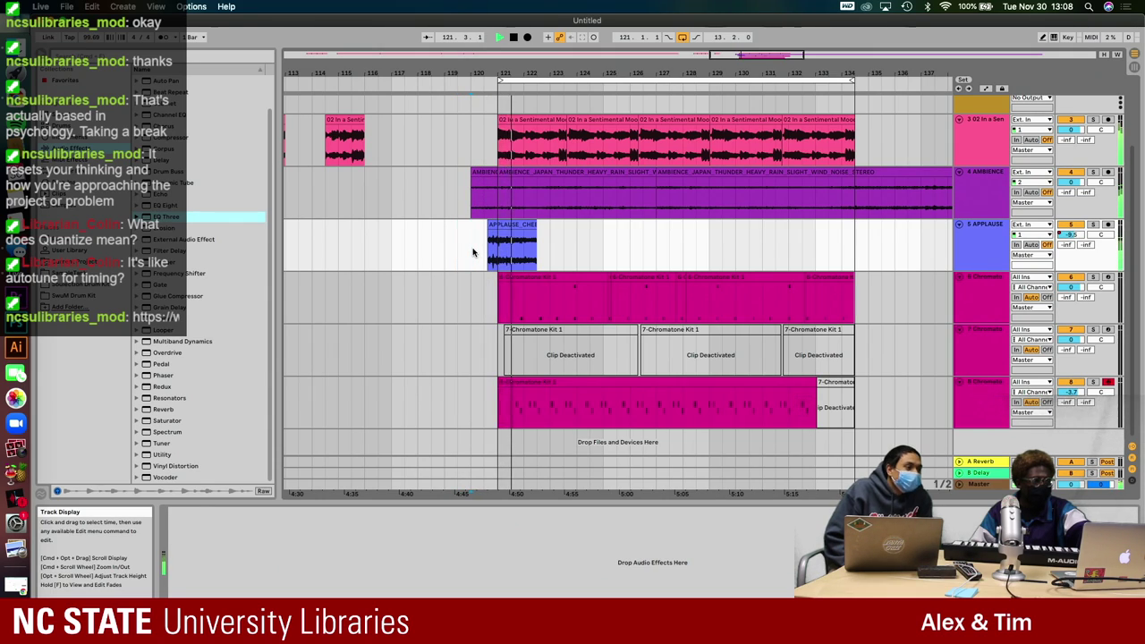
scroll(485, 250, up, 5)
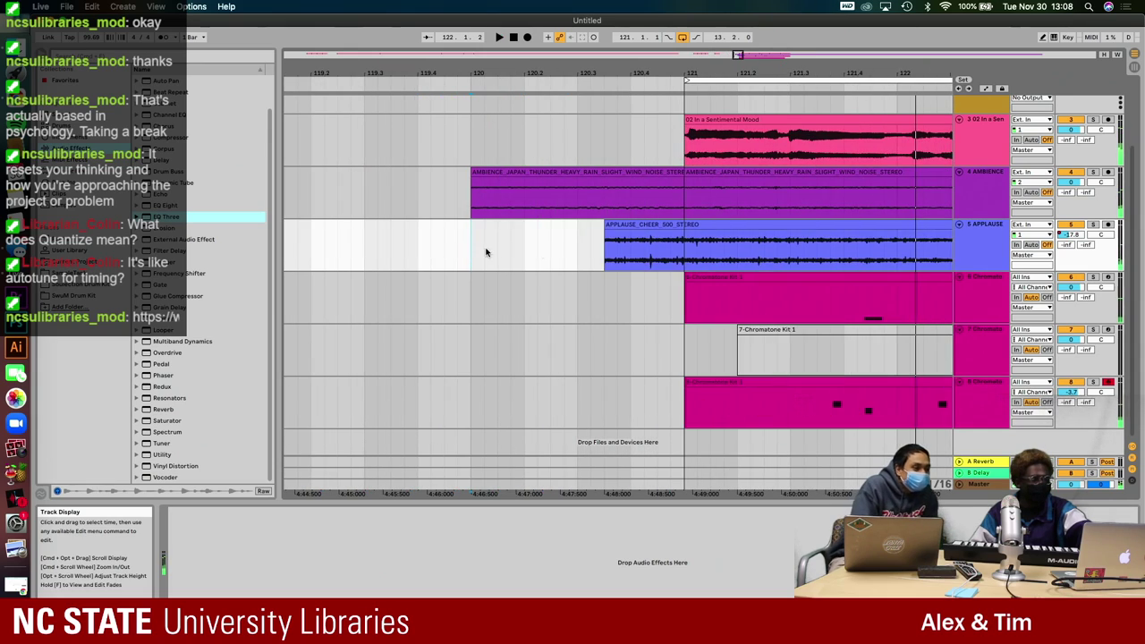
key(space)
click(624, 231)
drag(623, 231, 596, 231)
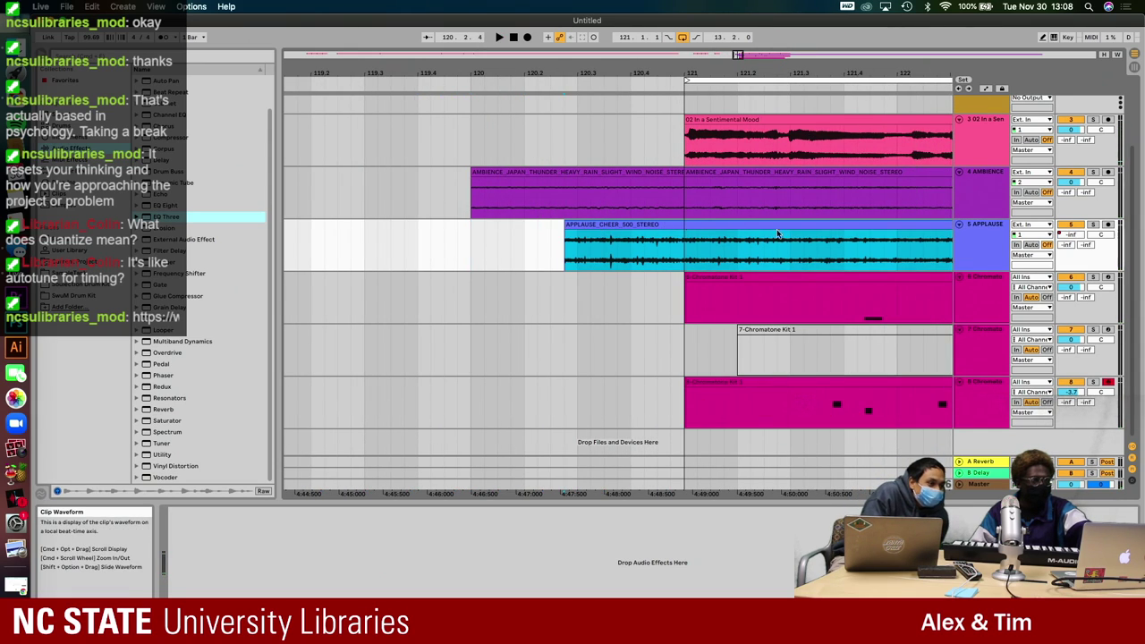
click(456, 258)
scroll(456, 258, down, 4)
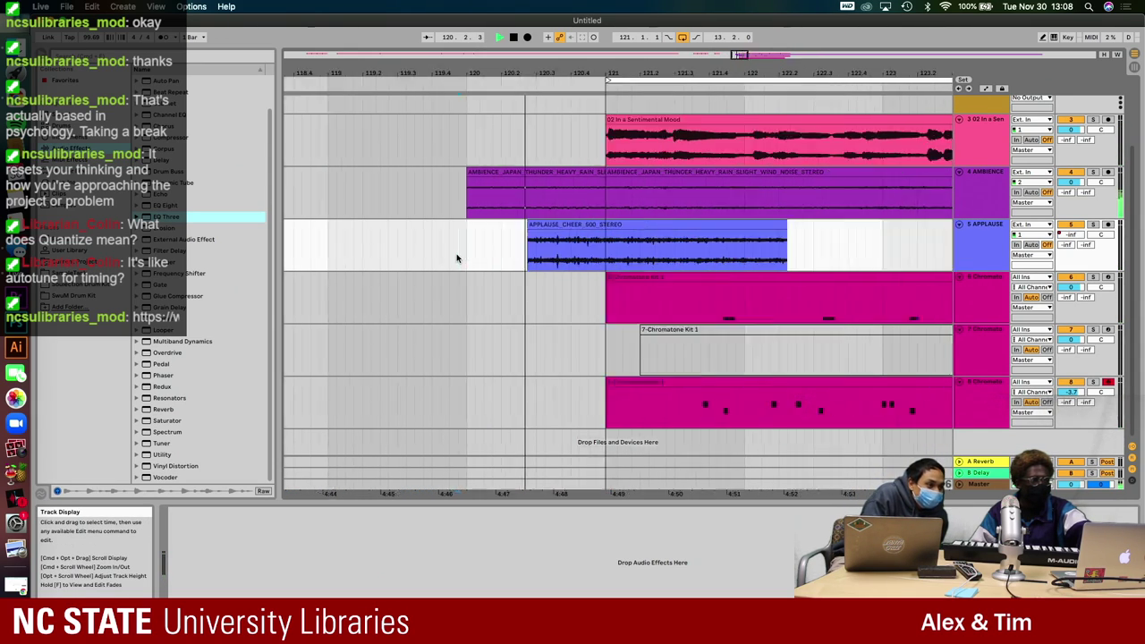
key(space)
- Raise the applause track's volume automation to -6.0 dB along its plateau and -51.0 dB at the clip's start, and play it back
double_click(570, 234)
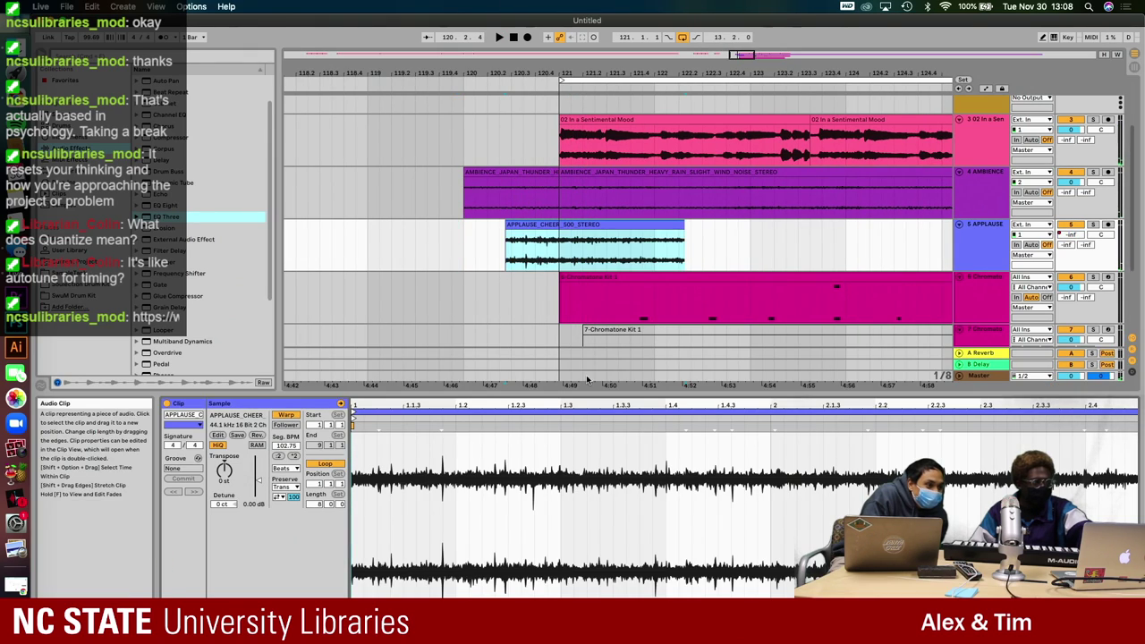
key(a)
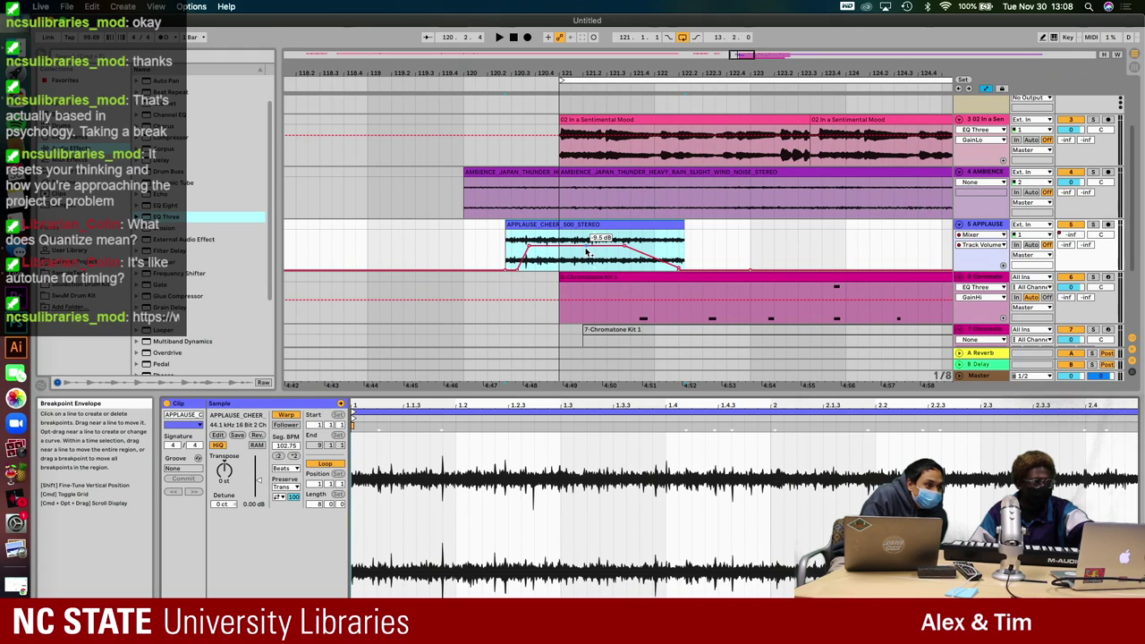
drag(506, 268, 506, 265)
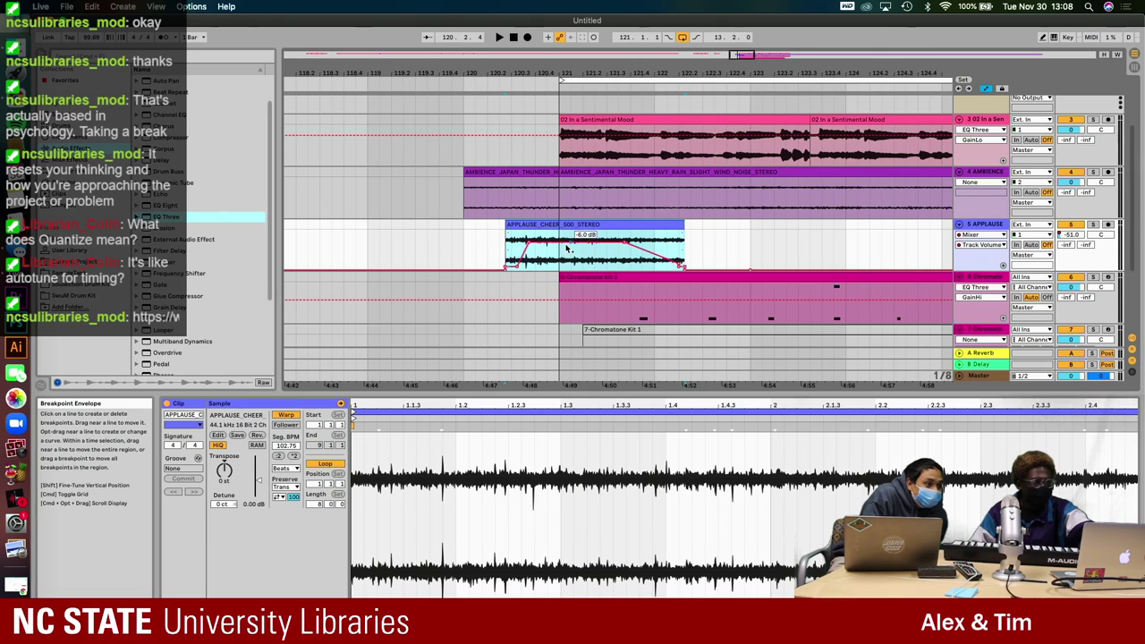
click(453, 259)
key(space)
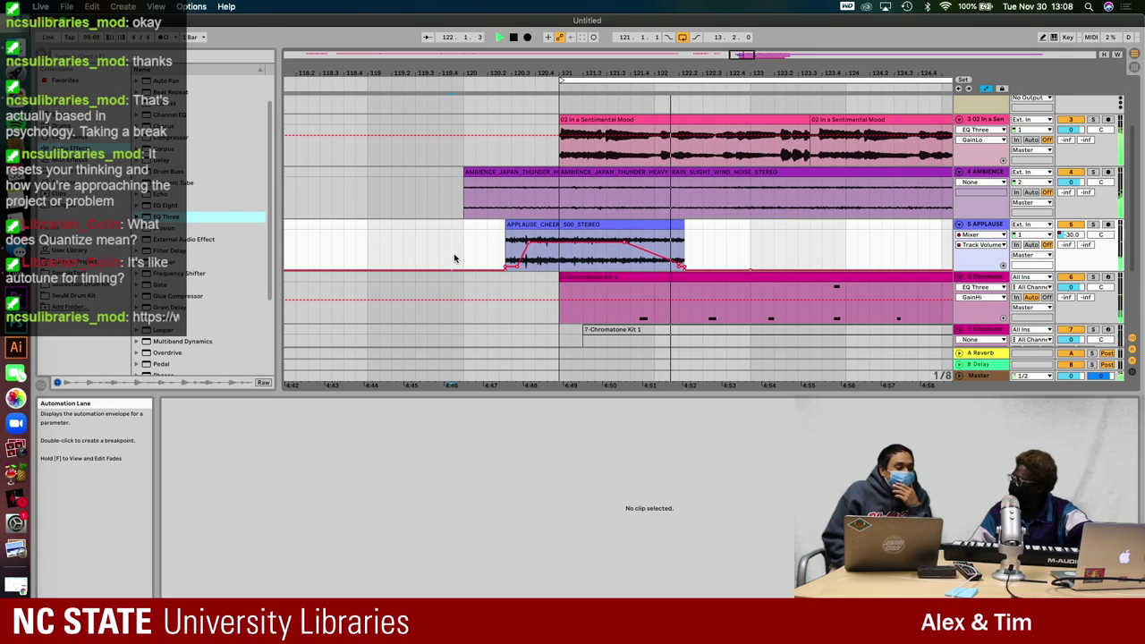
- Listen past the applause fade-out and hide the automation lanes in the arrangement
scroll(742, 237, left, 2)
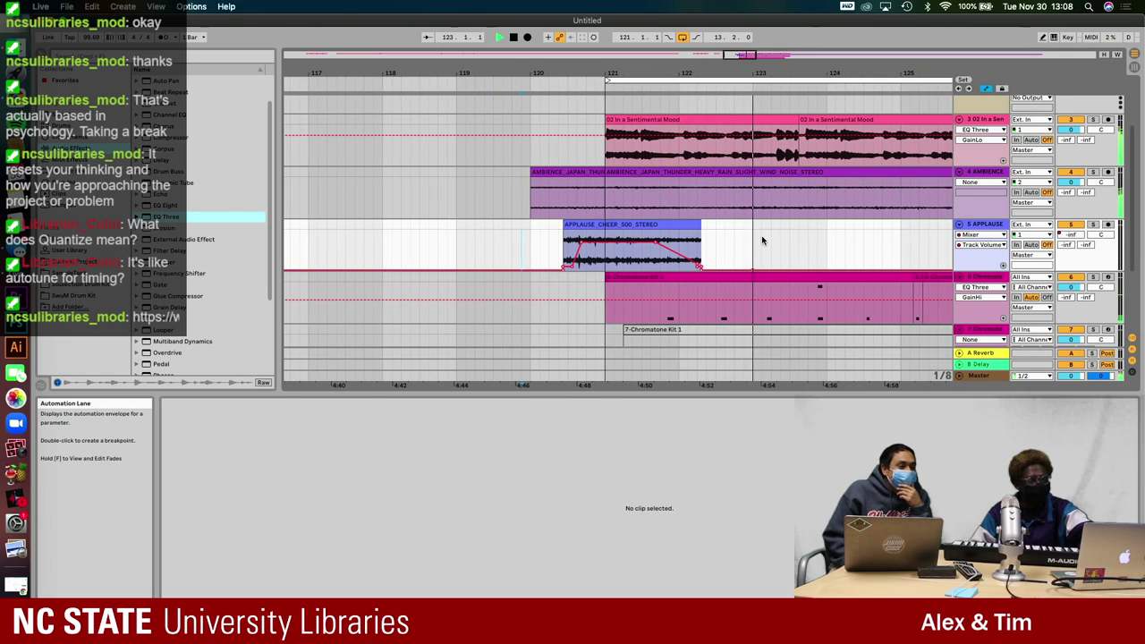
scroll(742, 237, down, 3)
scroll(747, 221, down, 3)
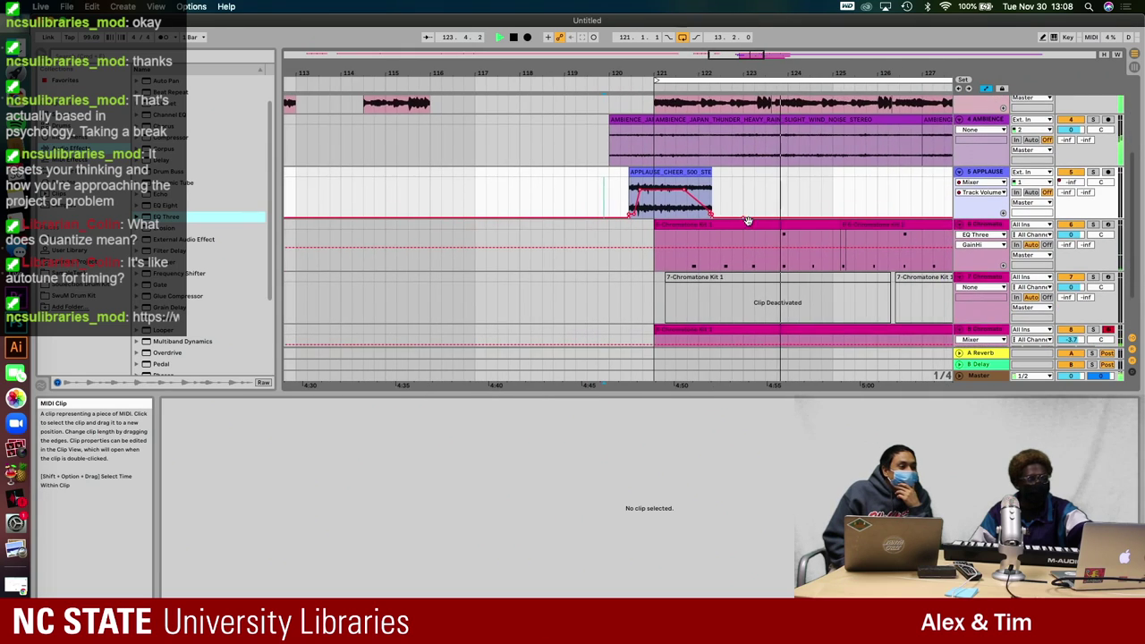
scroll(747, 221, up, 2)
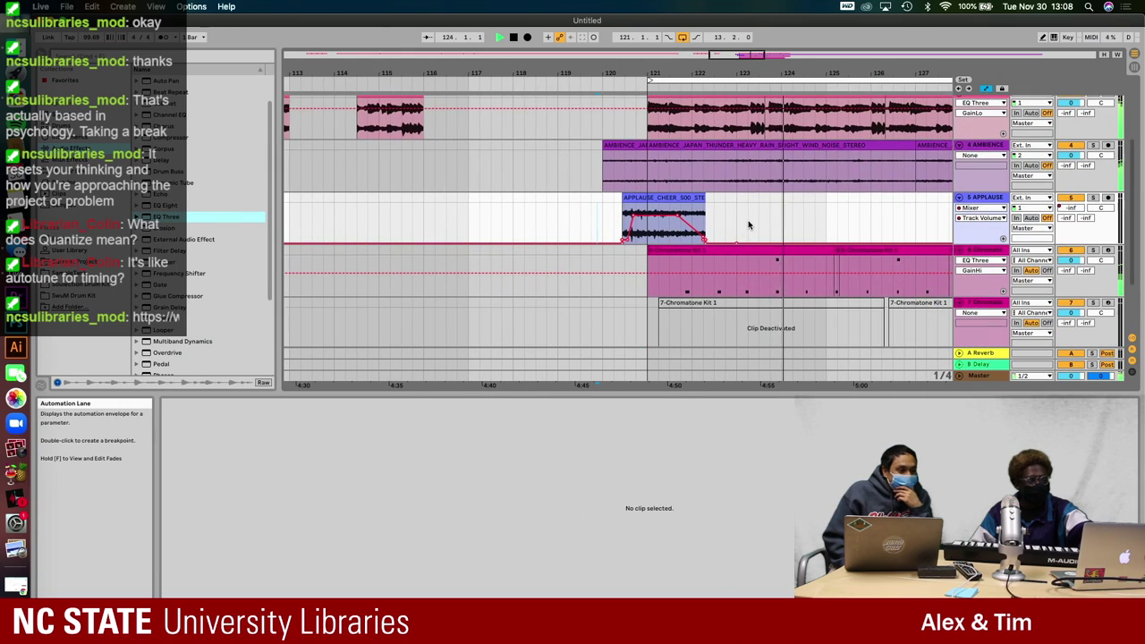
click(984, 88)
- Listen to the section from bar 121 to 134 and look over its sample, ambience, applause and drum clips
scroll(821, 195, down, 1)
scroll(821, 195, right, 5)
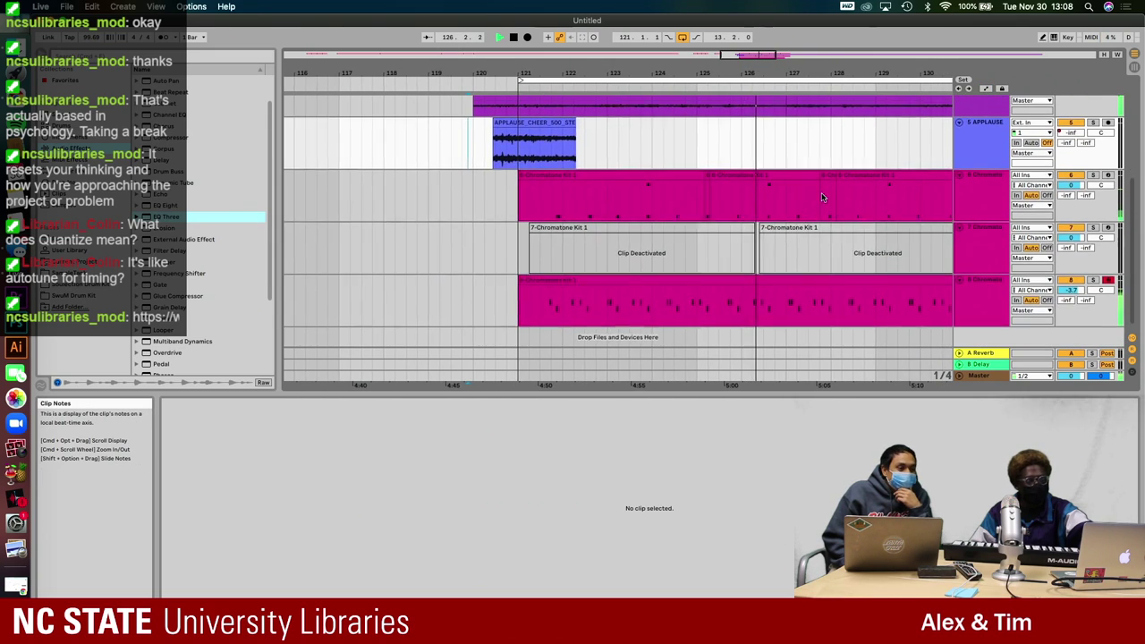
scroll(812, 196, down, 1)
scroll(812, 197, right, 1)
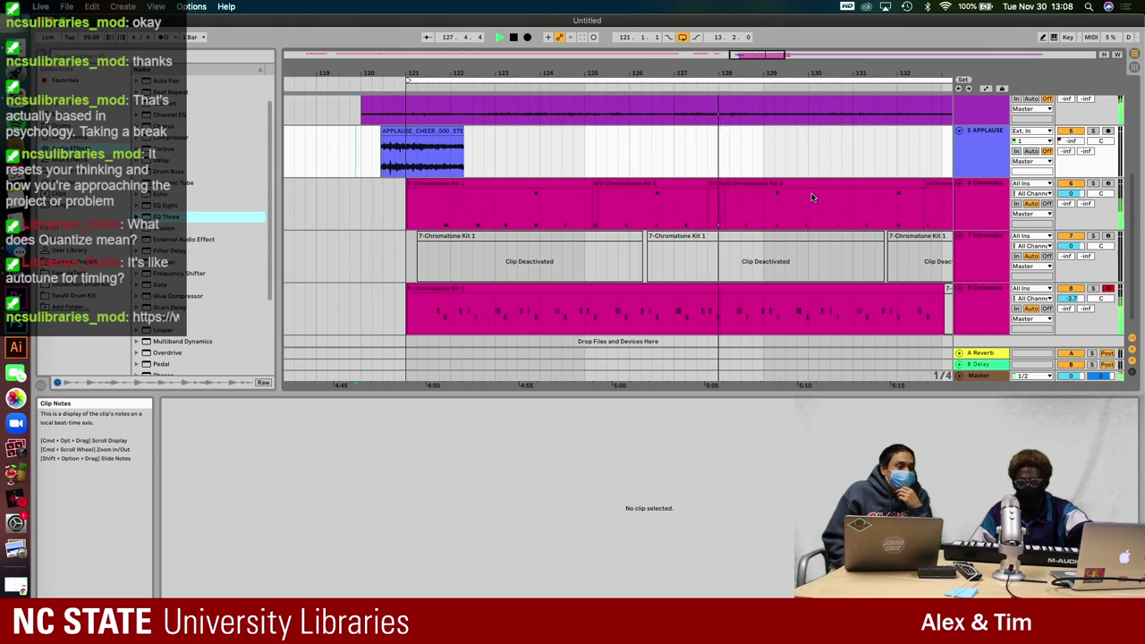
scroll(811, 196, down, 1)
scroll(812, 197, right, 1)
scroll(812, 197, down, 1)
scroll(812, 197, right, 2)
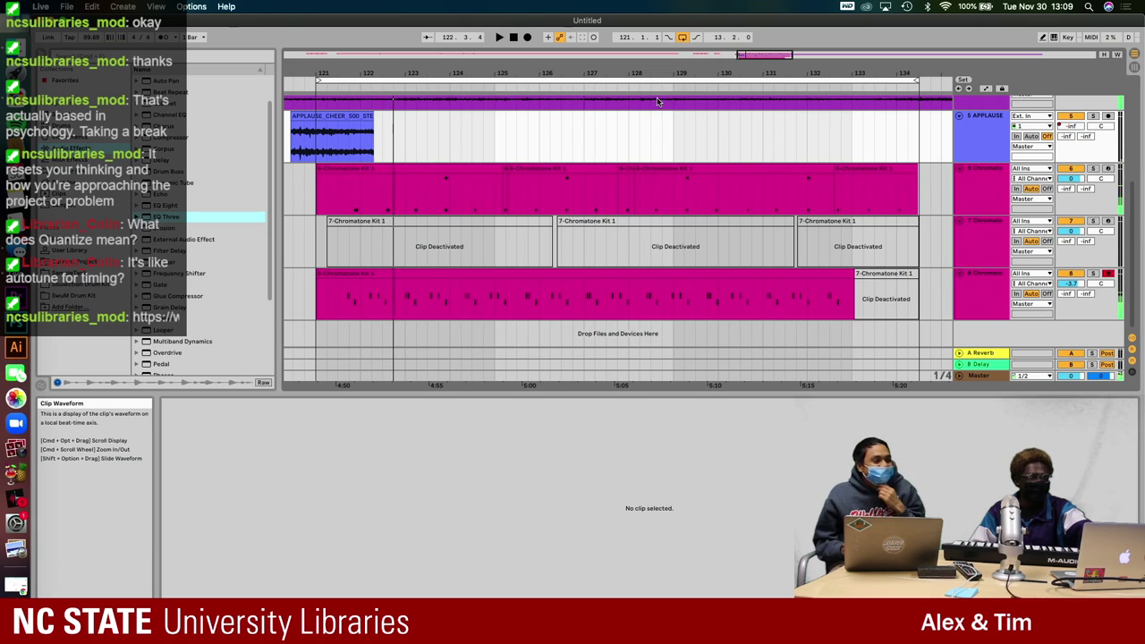
scroll(657, 101, up, 3)
scroll(657, 101, down, 3)
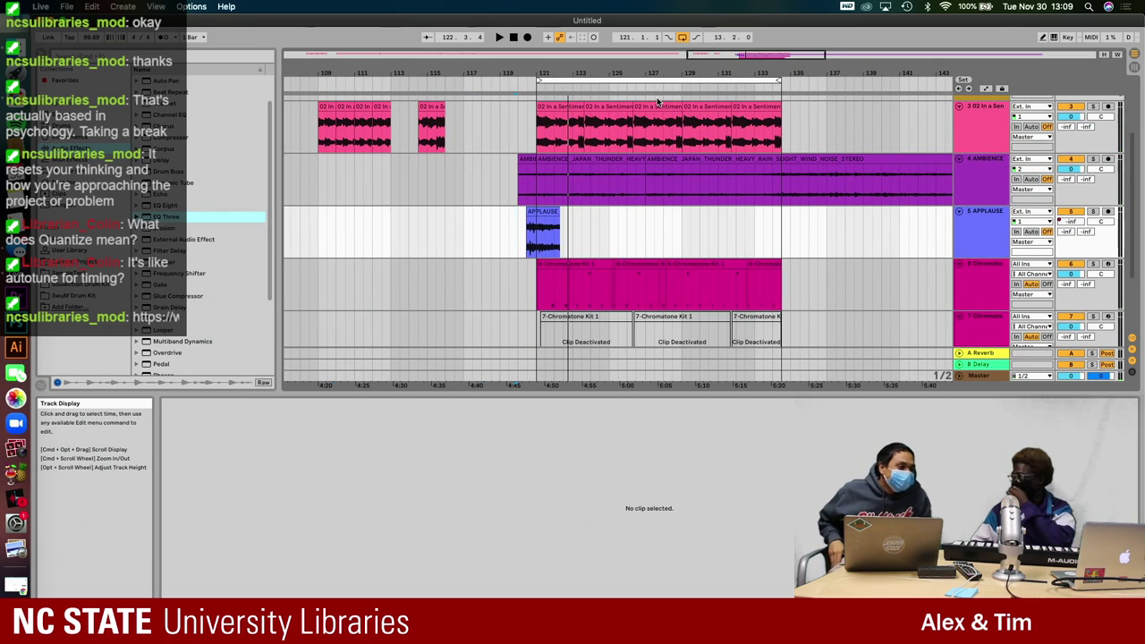
scroll(639, 100, down, 1)
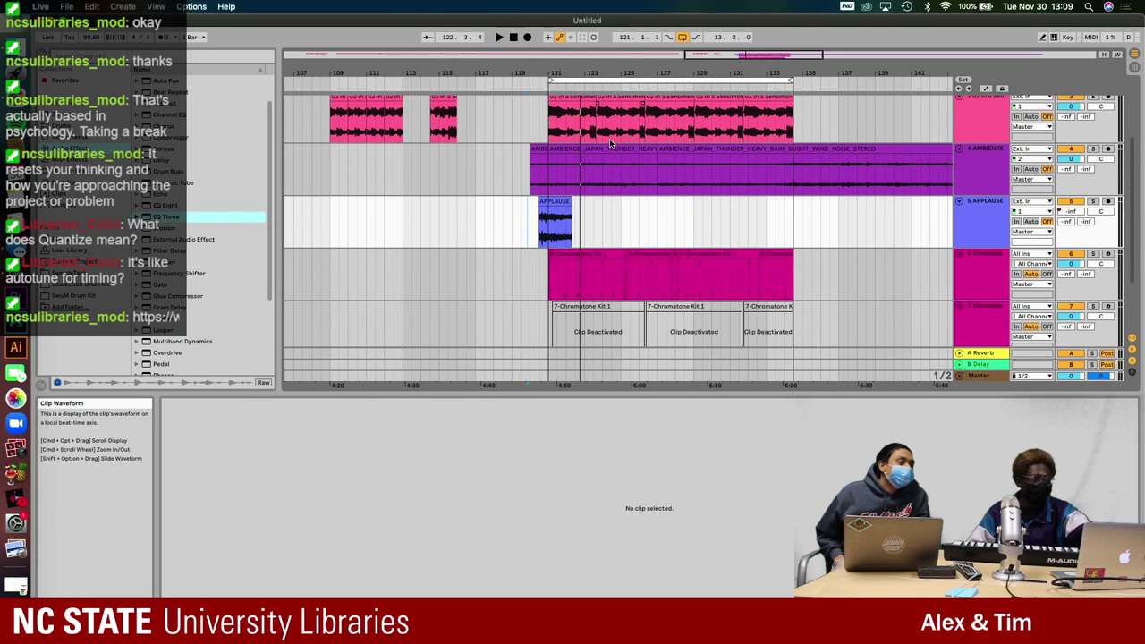
scroll(617, 152, up, 2)
scroll(620, 158, down, 4)
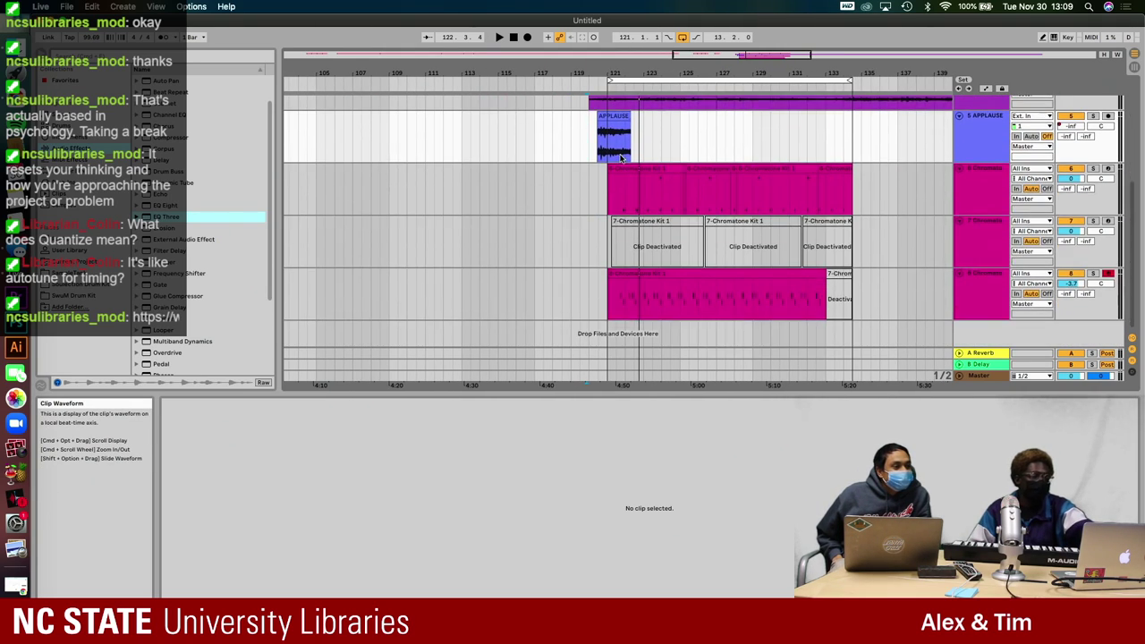
- Play the section from bar 121 and examine how the applause, ambience and drum clips line up
scroll(620, 158, up, 1)
scroll(620, 158, down, 1)
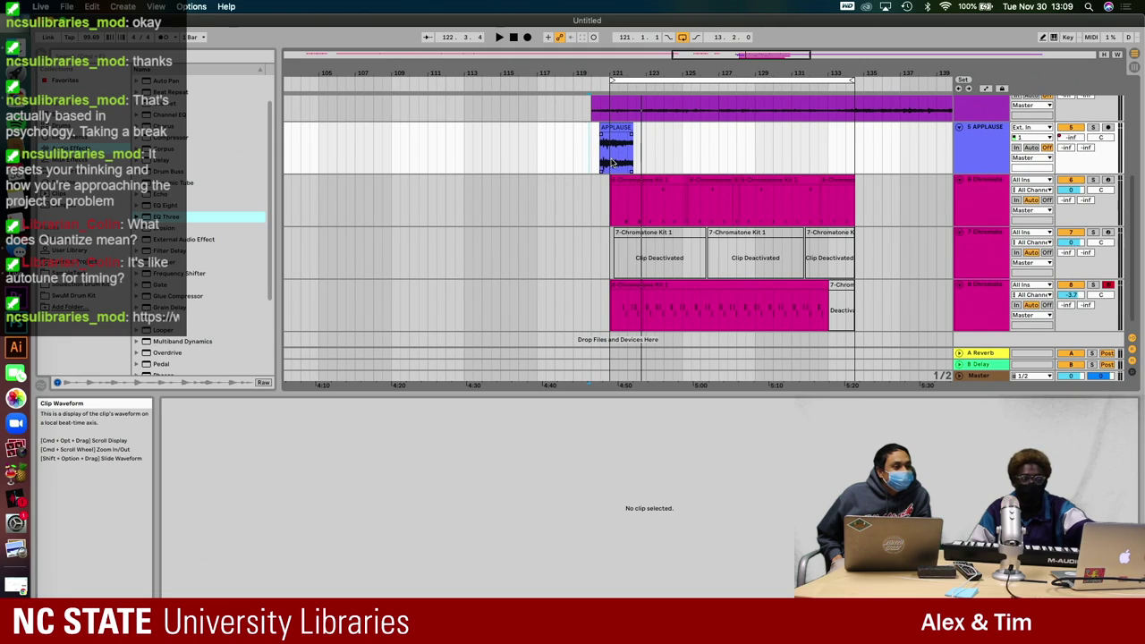
click(613, 187)
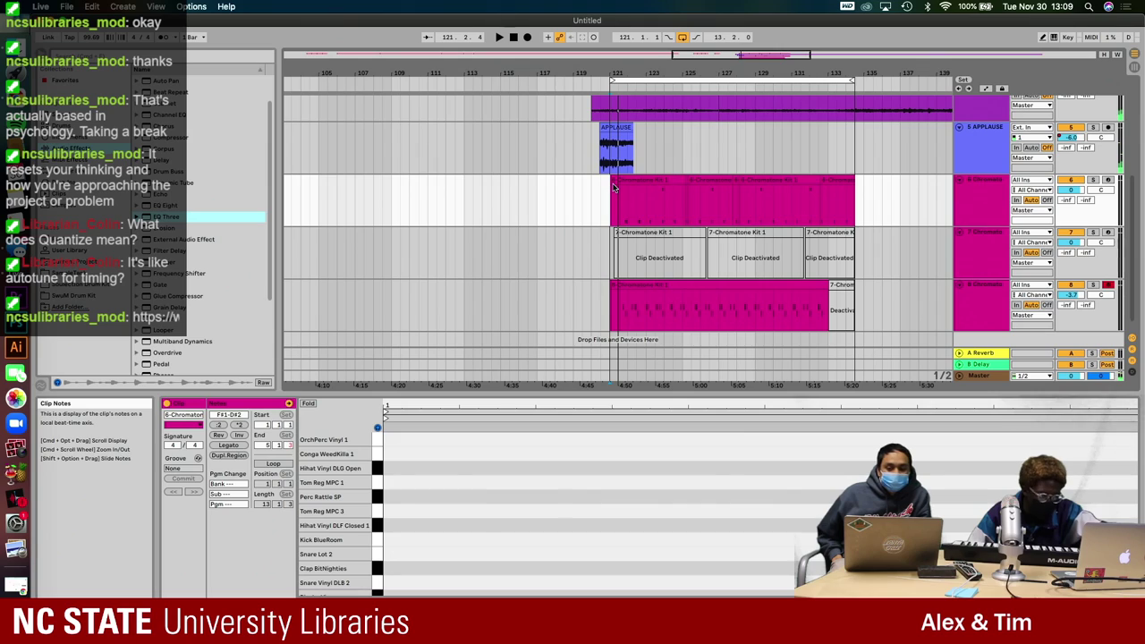
click(655, 205)
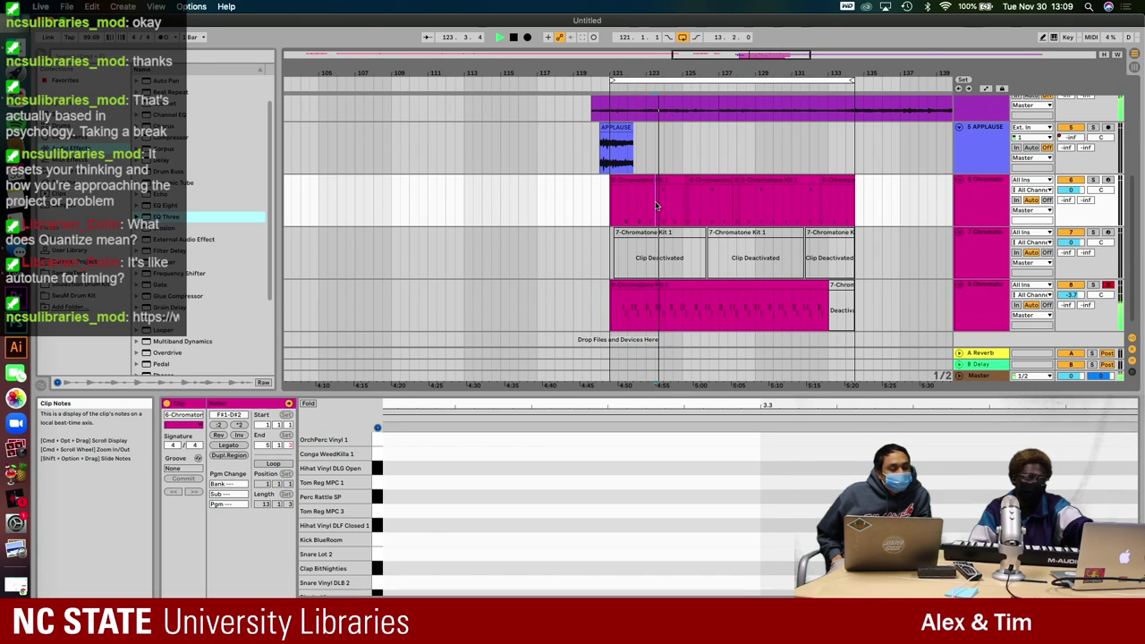
scroll(655, 205, up, 5)
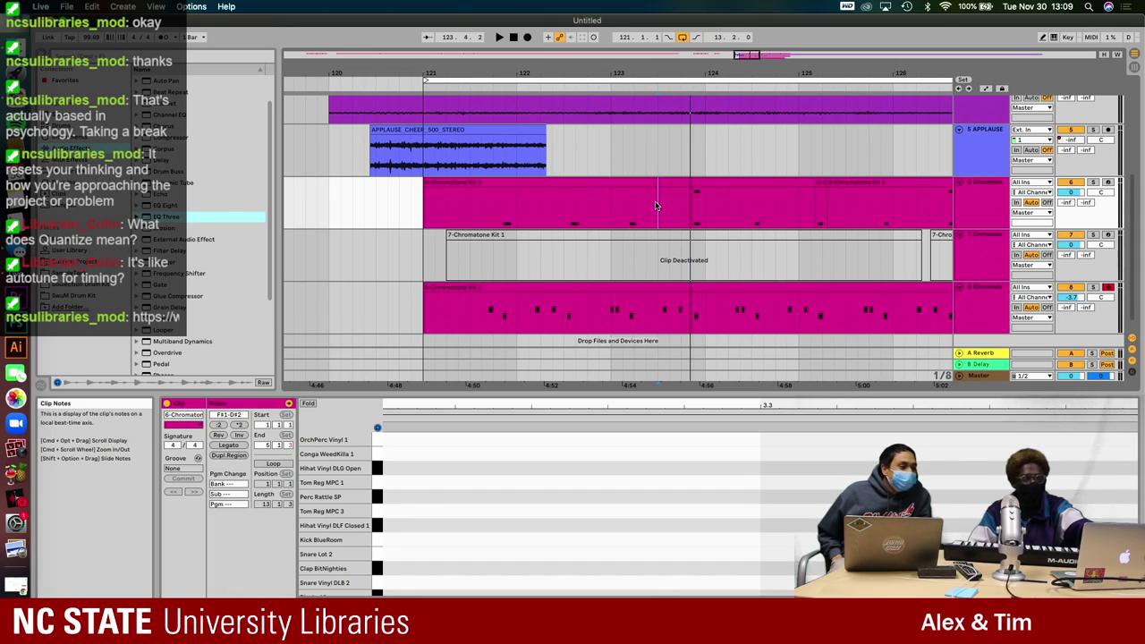
scroll(655, 204, down, 2)
scroll(655, 205, down, 2)
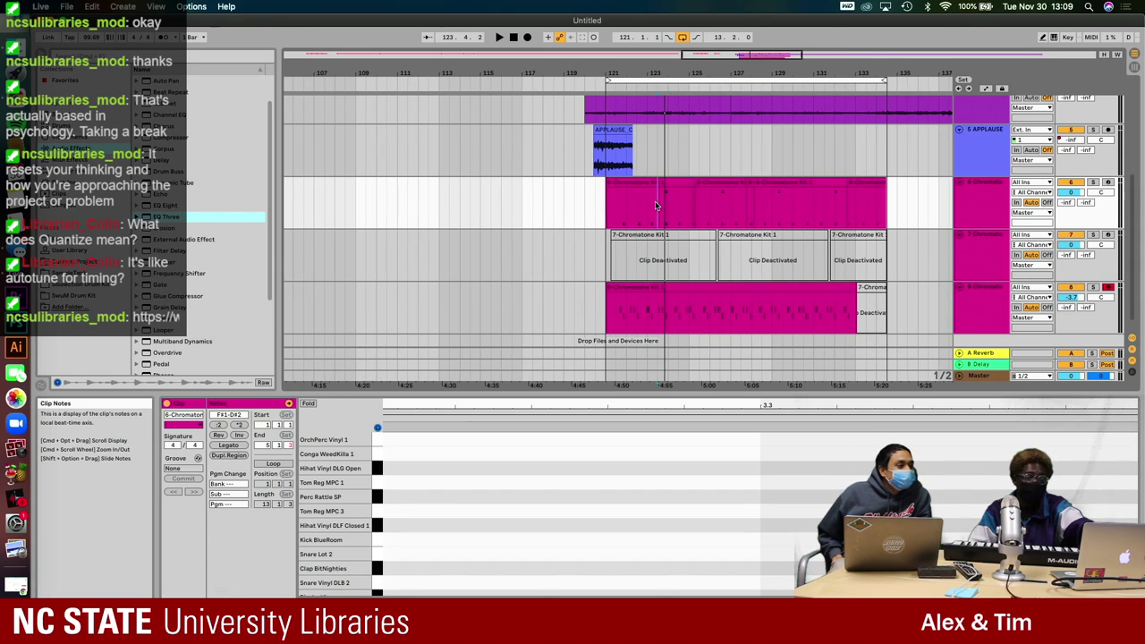
scroll(655, 205, right, 3)
scroll(655, 205, down, 1)
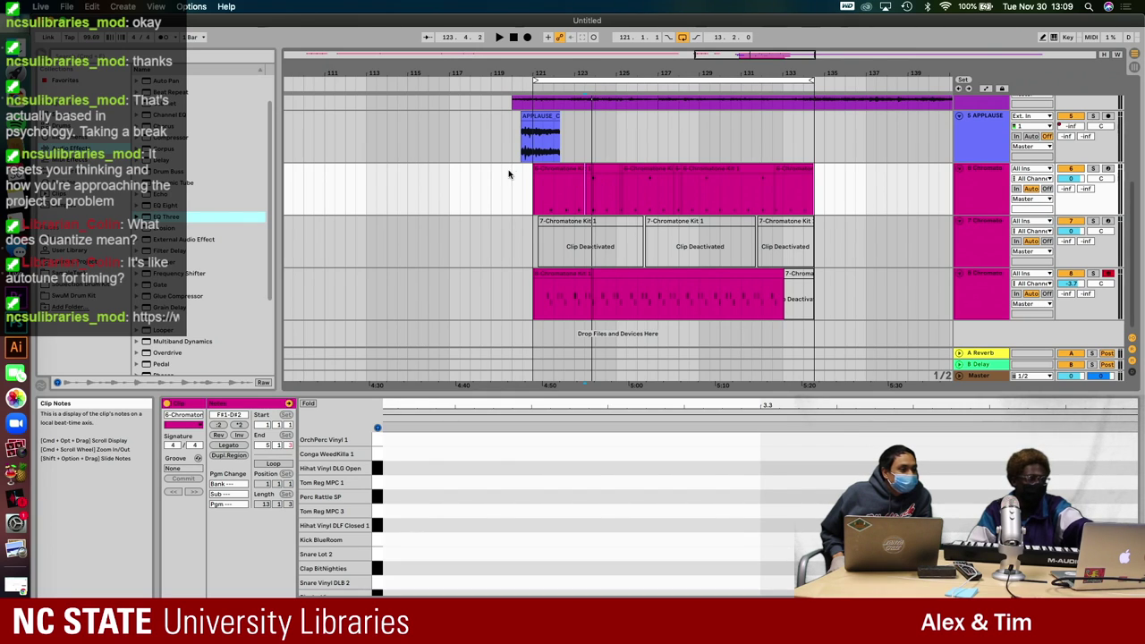
scroll(525, 188, left, 1)
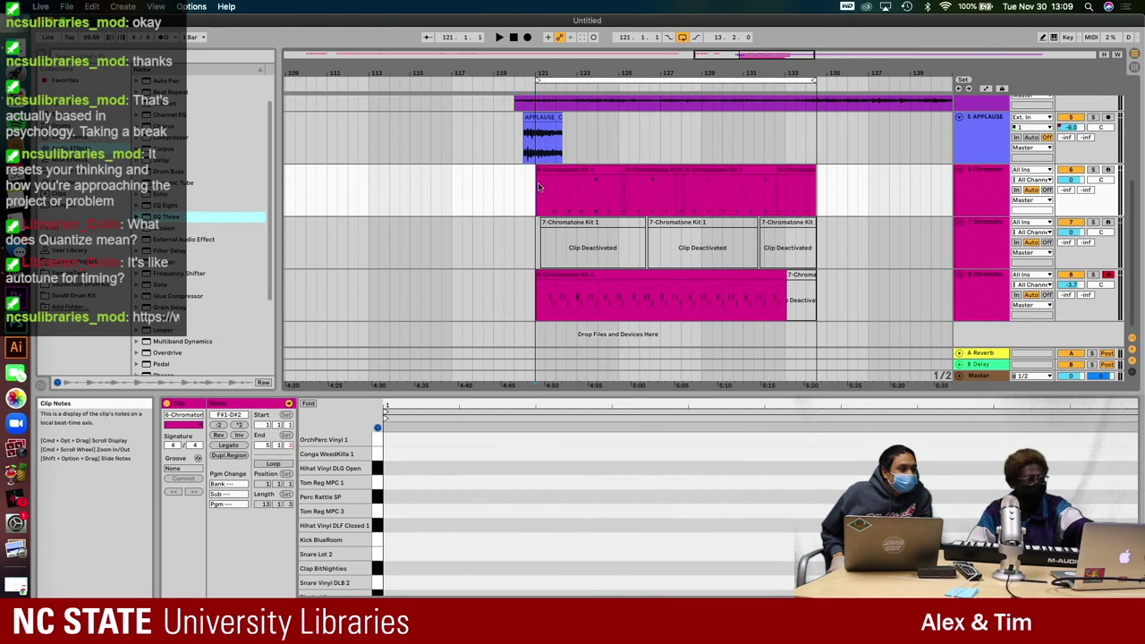
- Audition the long "In a Sentimental Mood" sample around bars 33 and 38 for usable passages
scroll(534, 186, left, 6)
scroll(537, 186, up, 3)
scroll(538, 182, left, 4)
scroll(538, 181, down, 1)
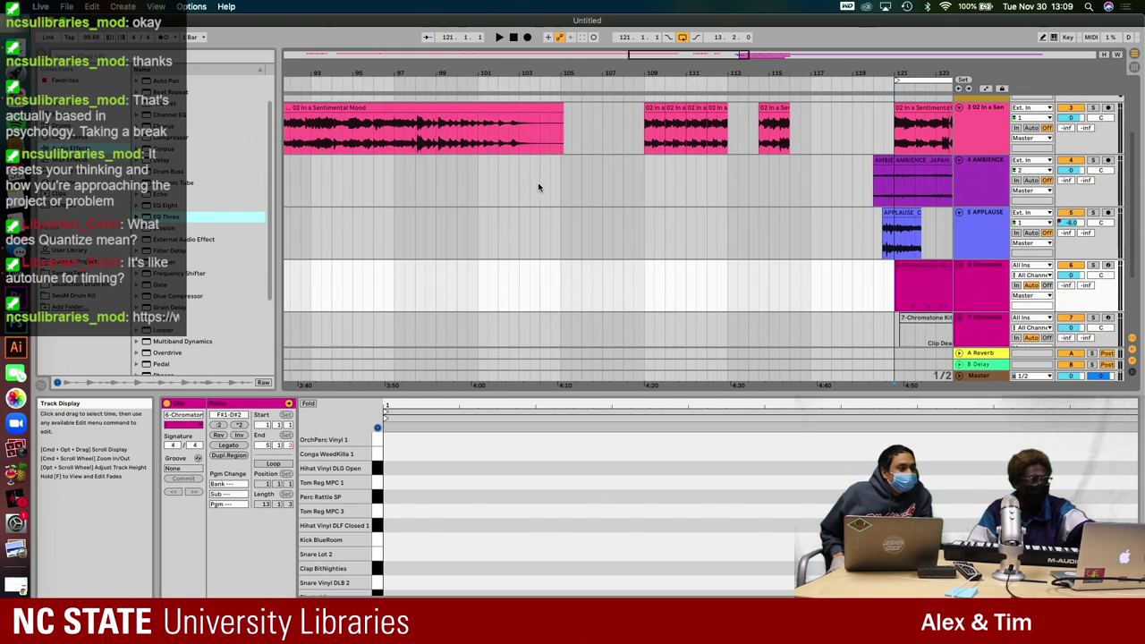
scroll(626, 159, left, 15)
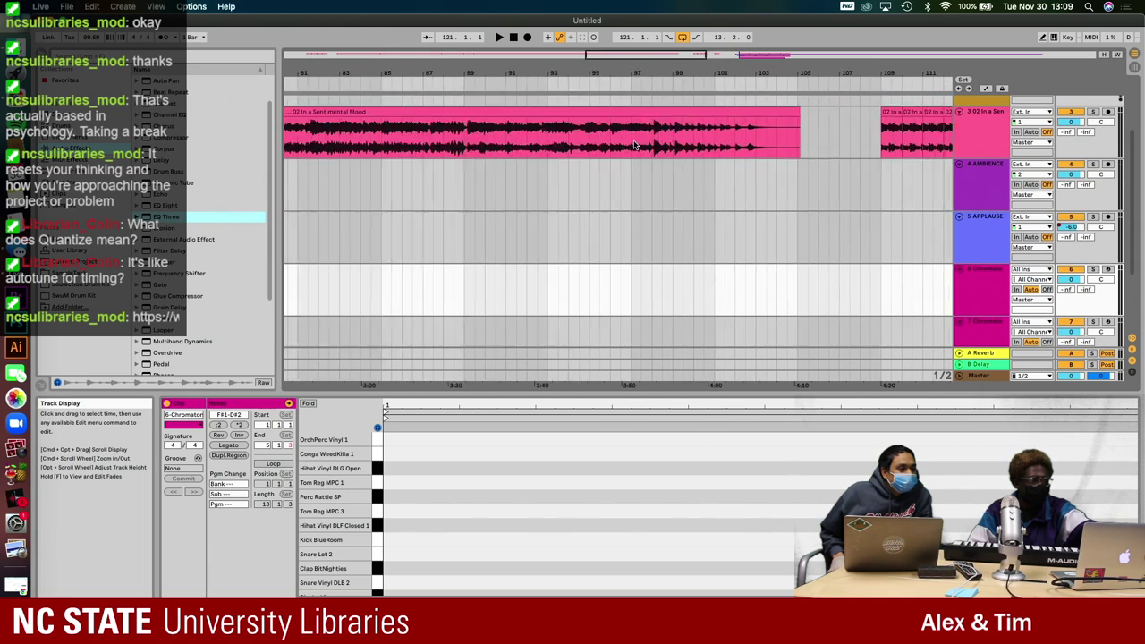
scroll(633, 144, down, 3)
scroll(633, 144, up, 4)
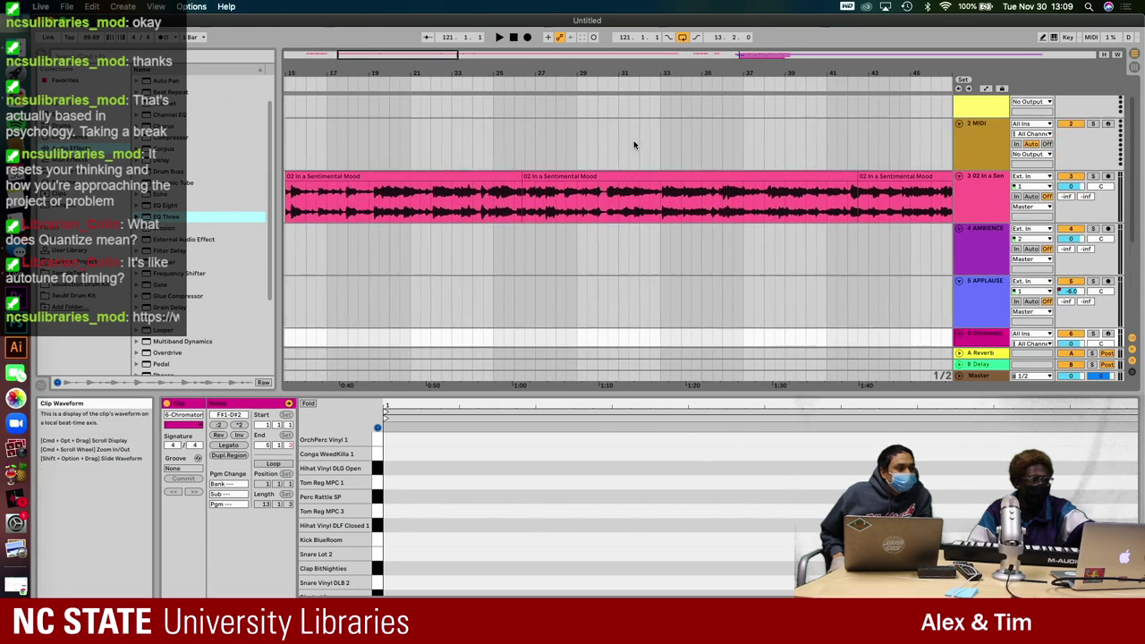
click(609, 236)
key(space)
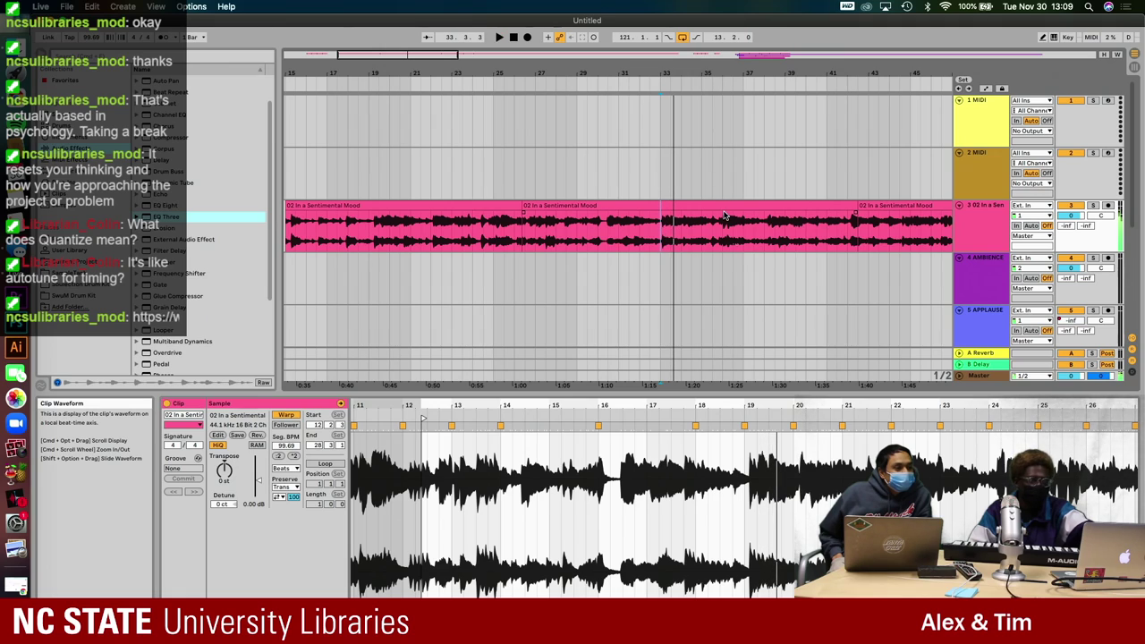
click(774, 242)
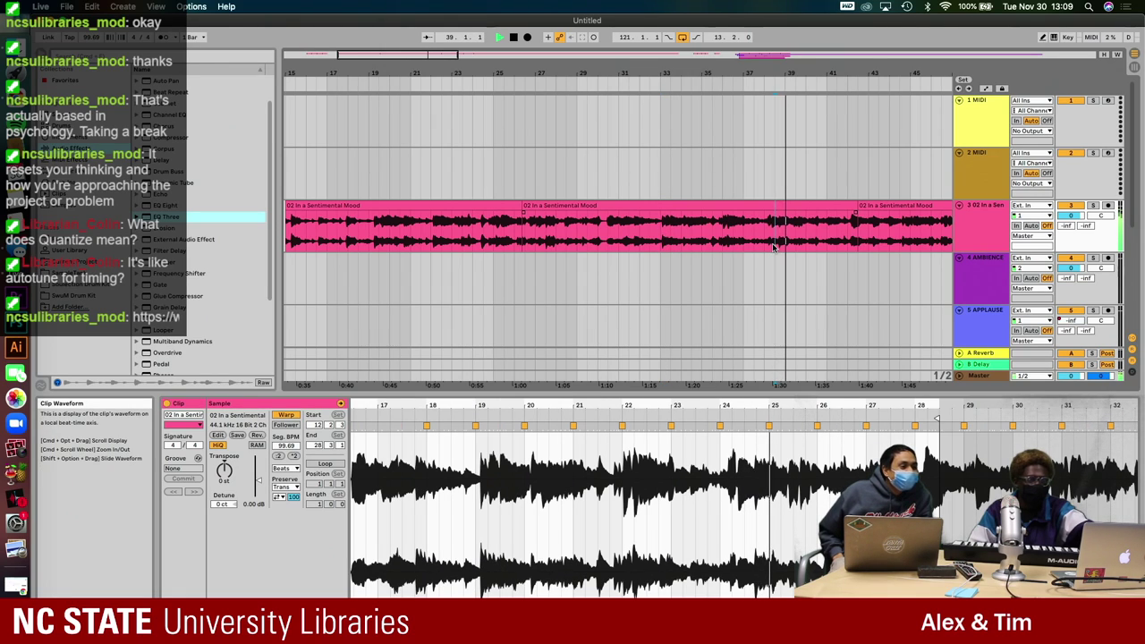
key(space)
key(ctrl+z)
key(ctrl+z)
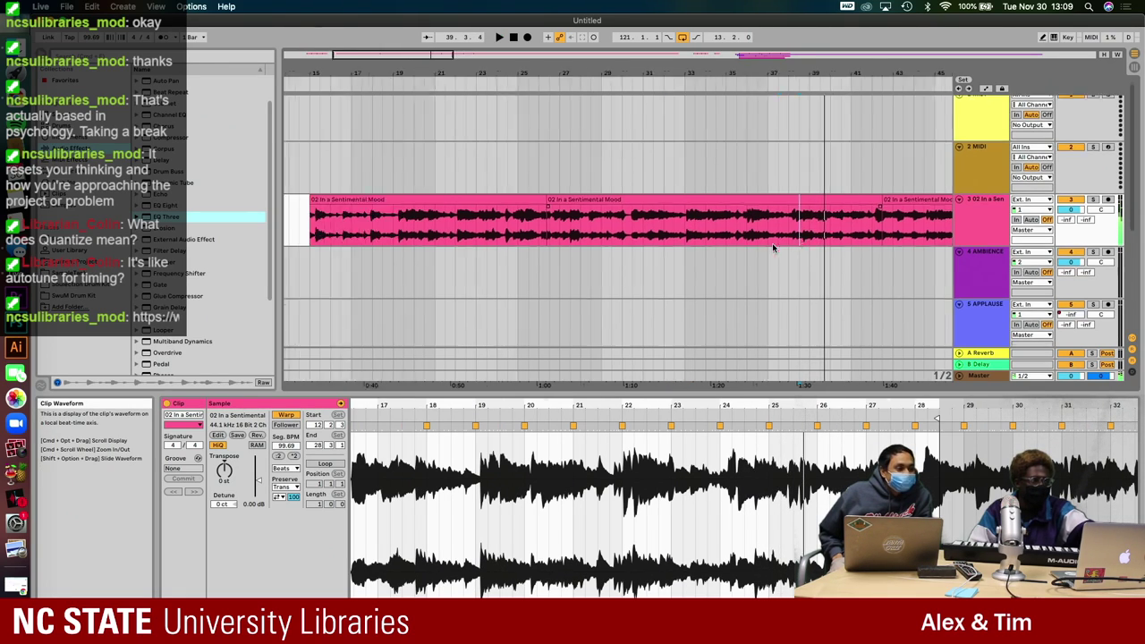
- Move the four short sample chops at the beginning of the sample track to start at bar 5, and play them
click(414, 192)
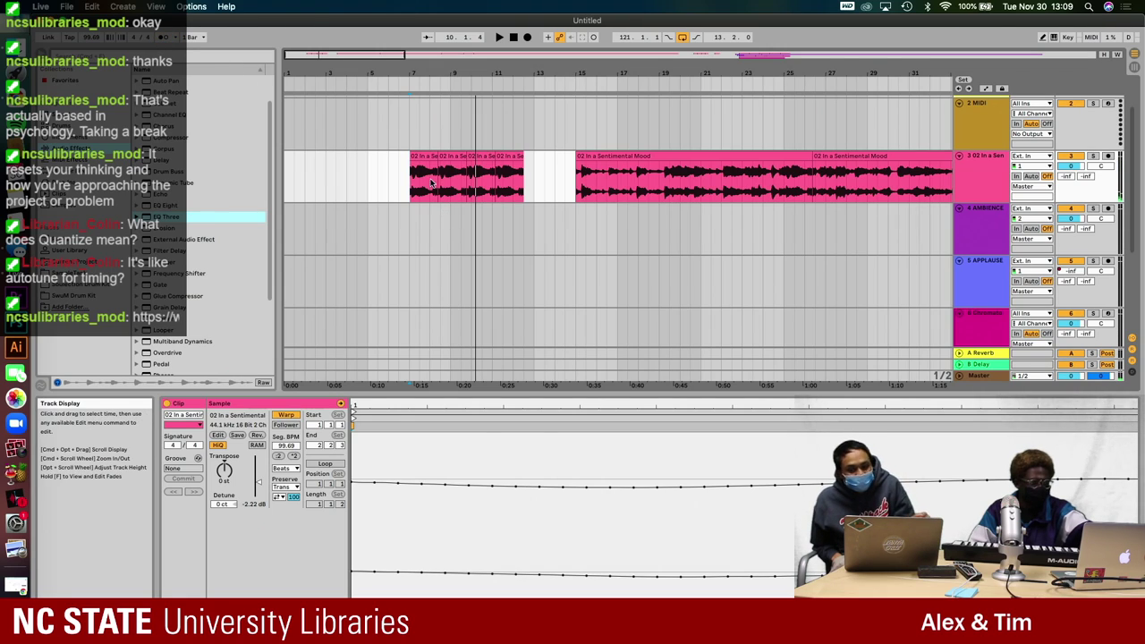
drag(523, 192, 456, 192)
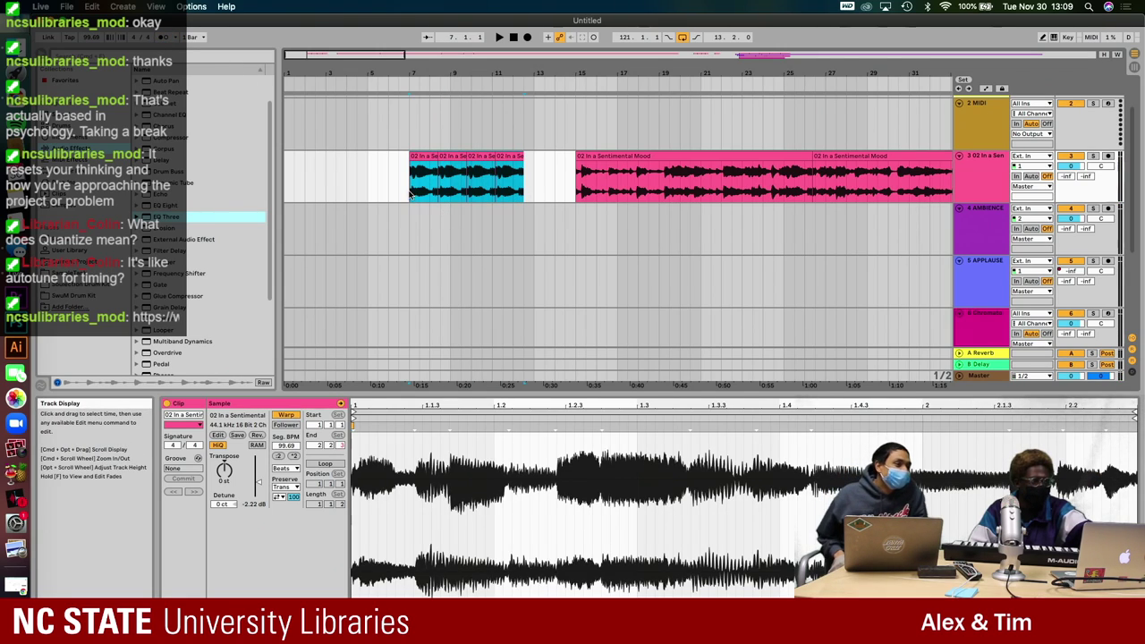
drag(422, 156, 380, 156)
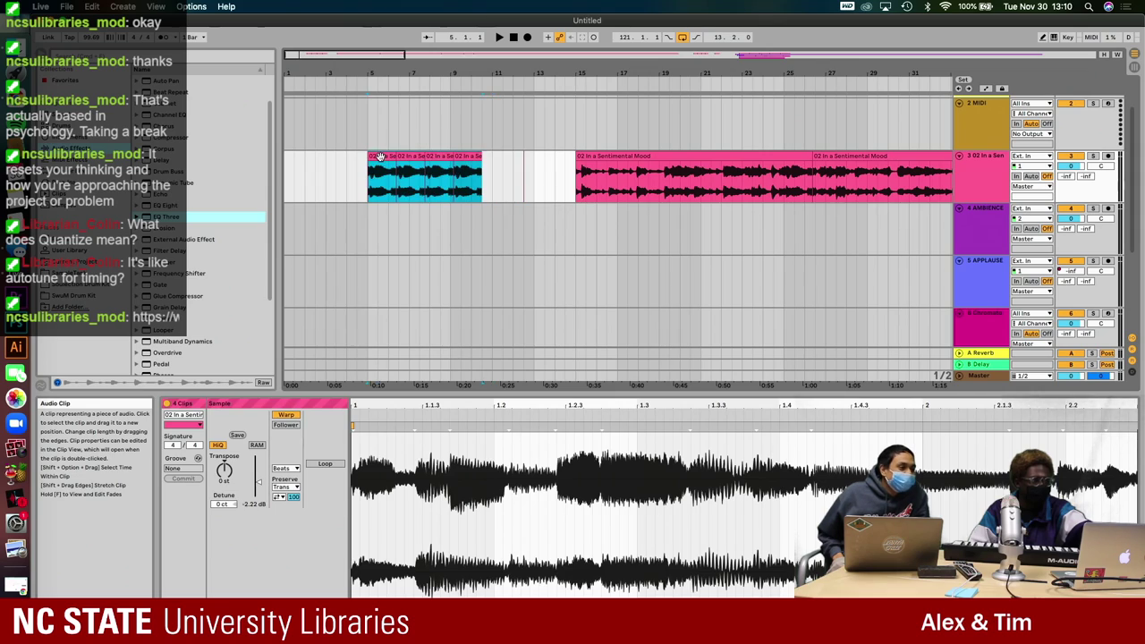
click(373, 187)
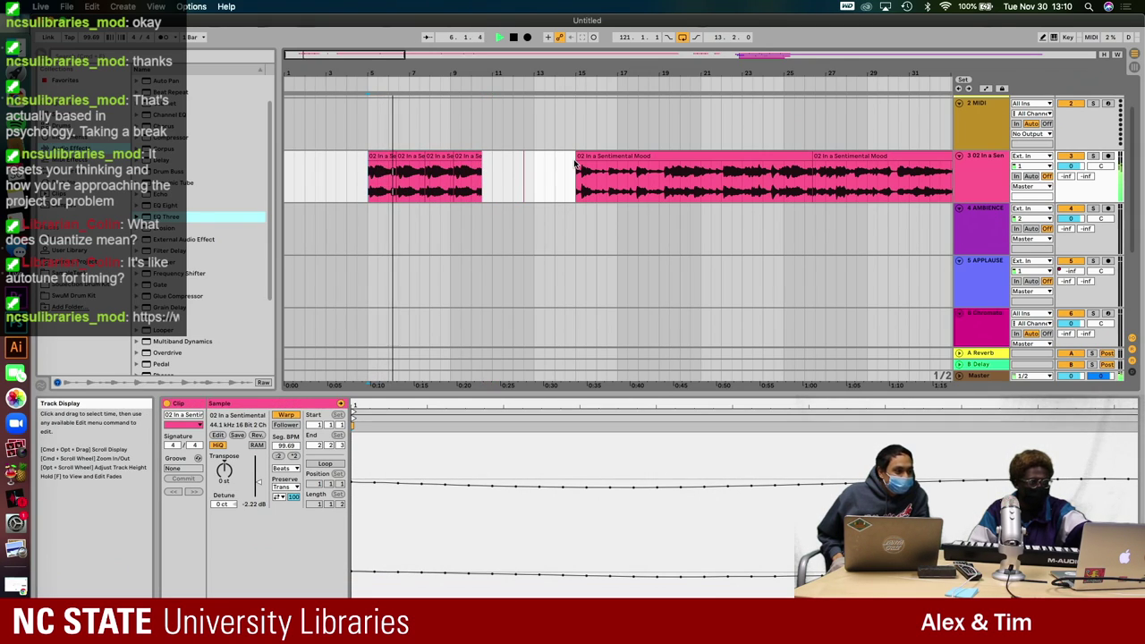
key(space)
- Audition the sample around bar 42 and copy the three-bar passage starting at 42.3.1
scroll(715, 170, right, 10)
scroll(715, 170, right, 1)
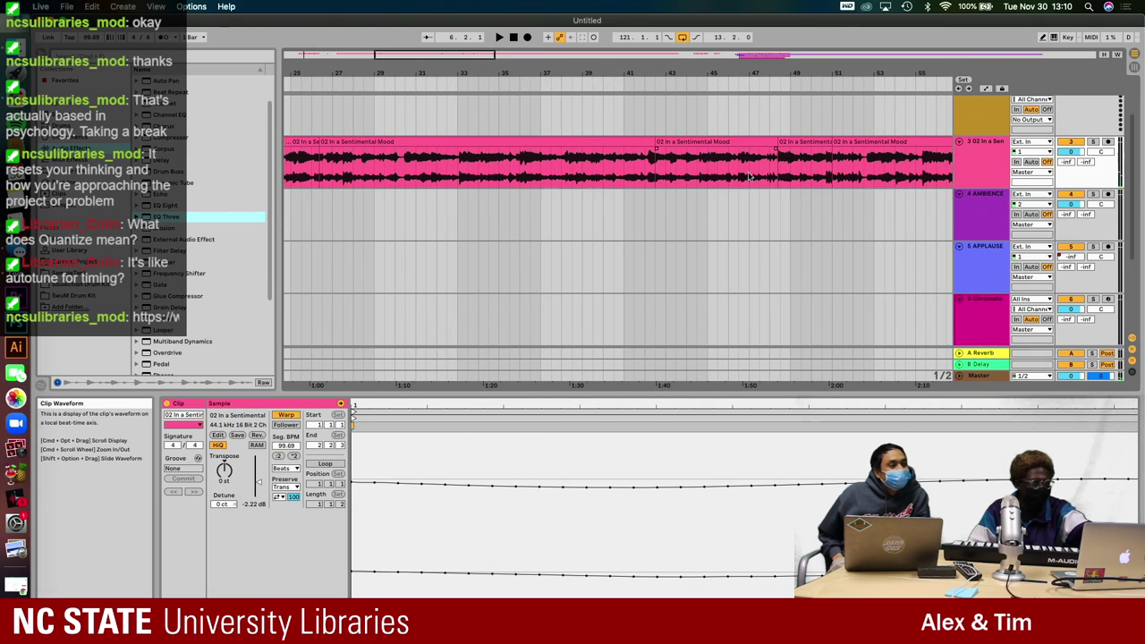
click(639, 174)
key(space)
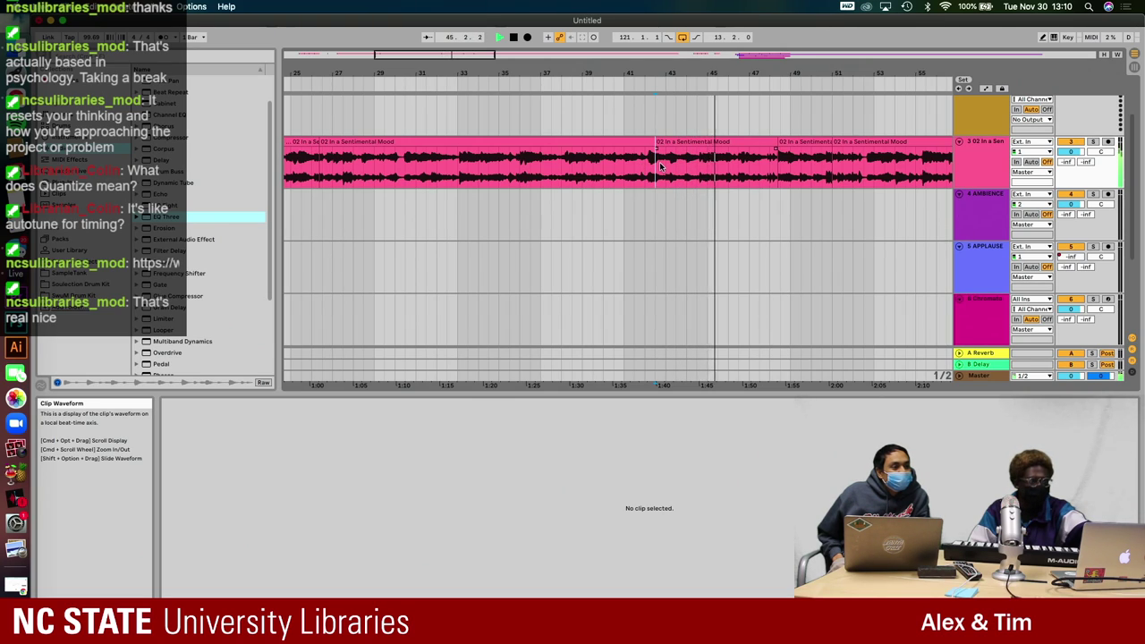
click(716, 167)
scroll(717, 164, down, 10)
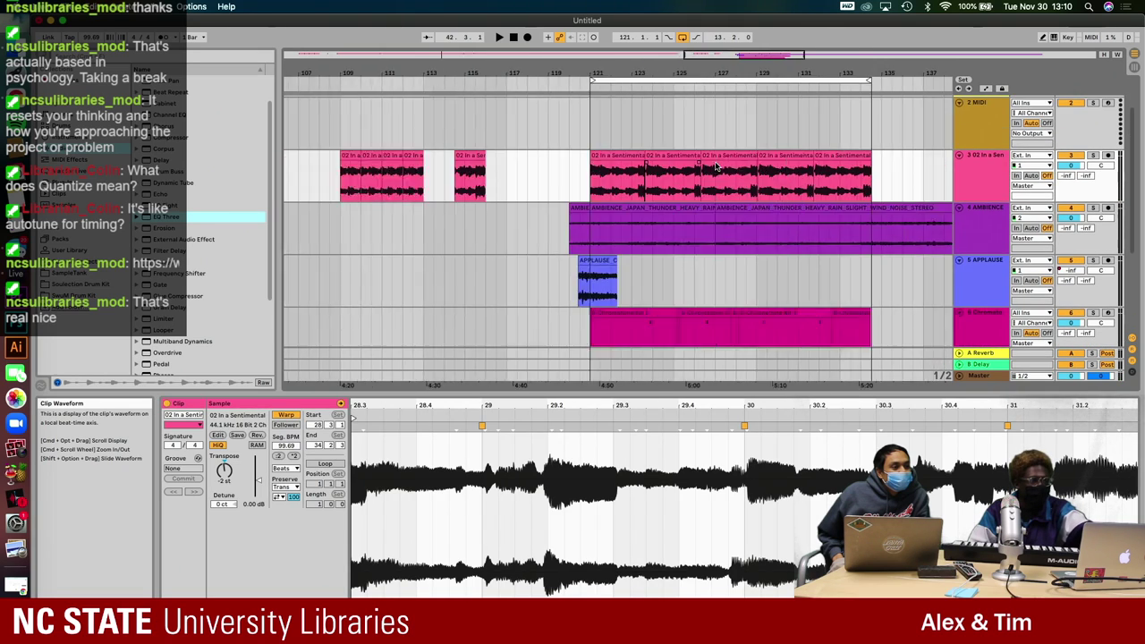
- Split the ambience clip at bar 141 and at 134.3.1, deleting everything after 134.3.1 so it ends with the drums
scroll(722, 173, down, 3)
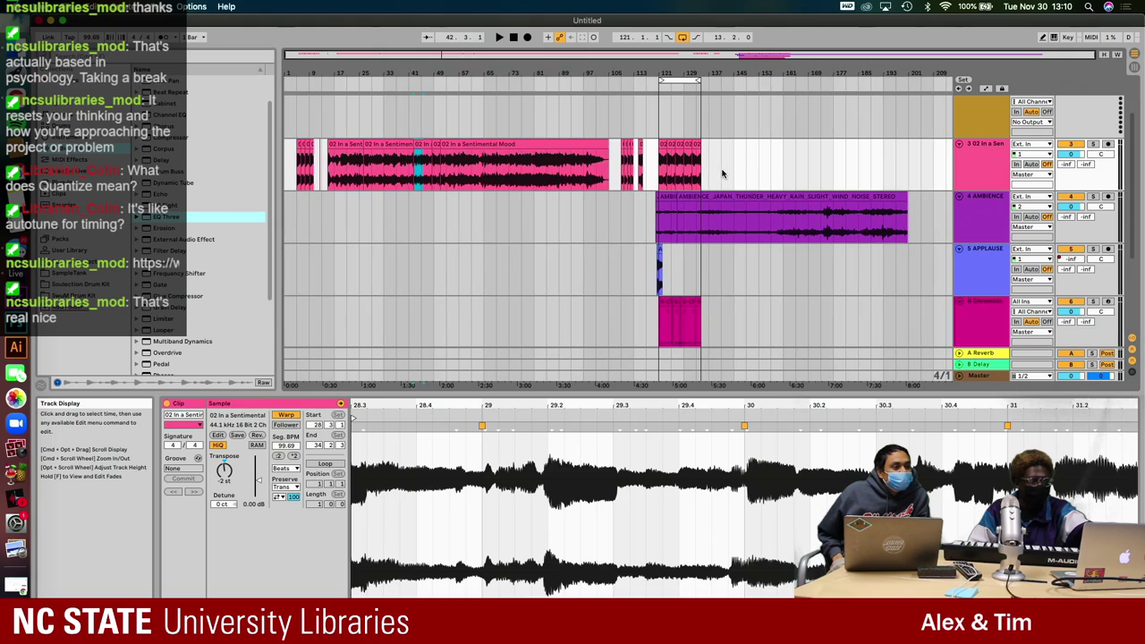
scroll(696, 229, up, 1)
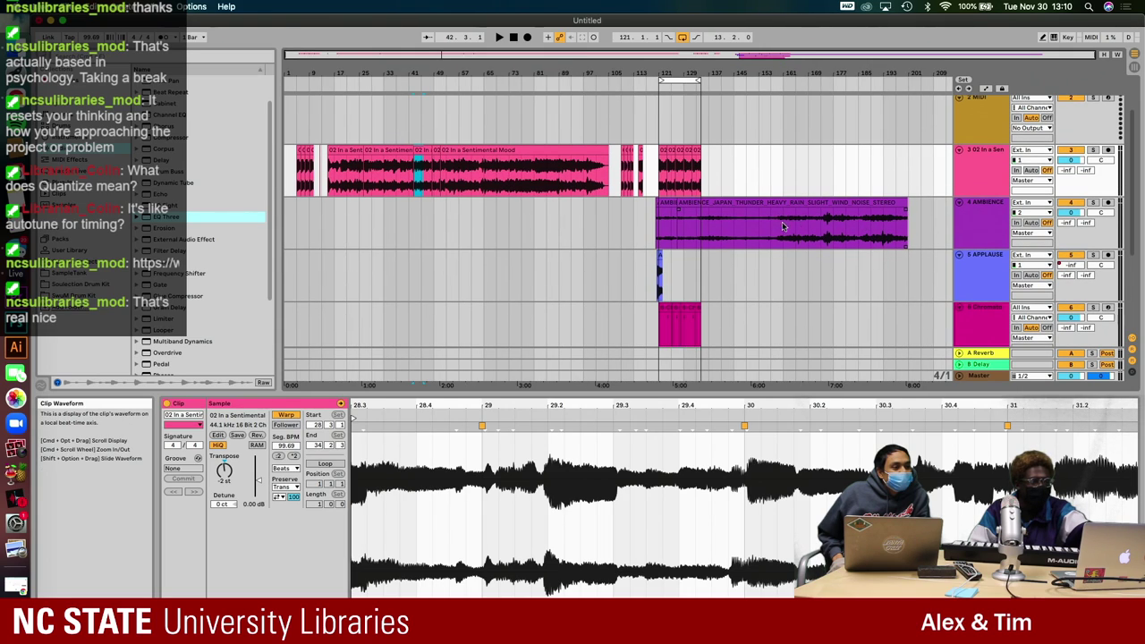
click(715, 219)
key(super+e)
click(756, 200)
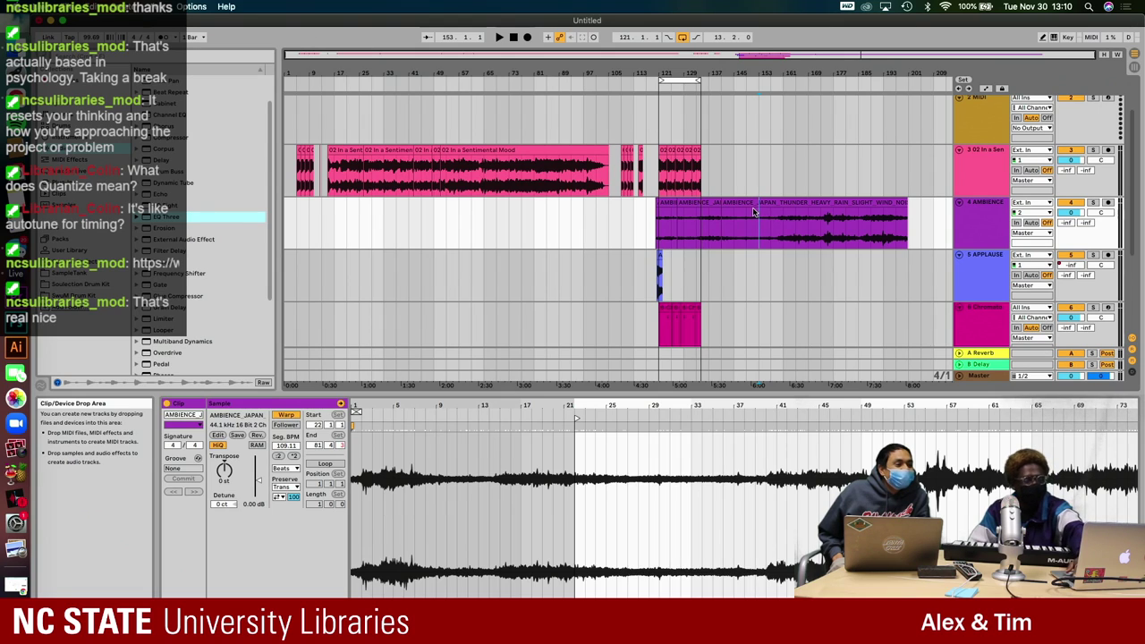
key(Delete)
scroll(751, 202, up, 5)
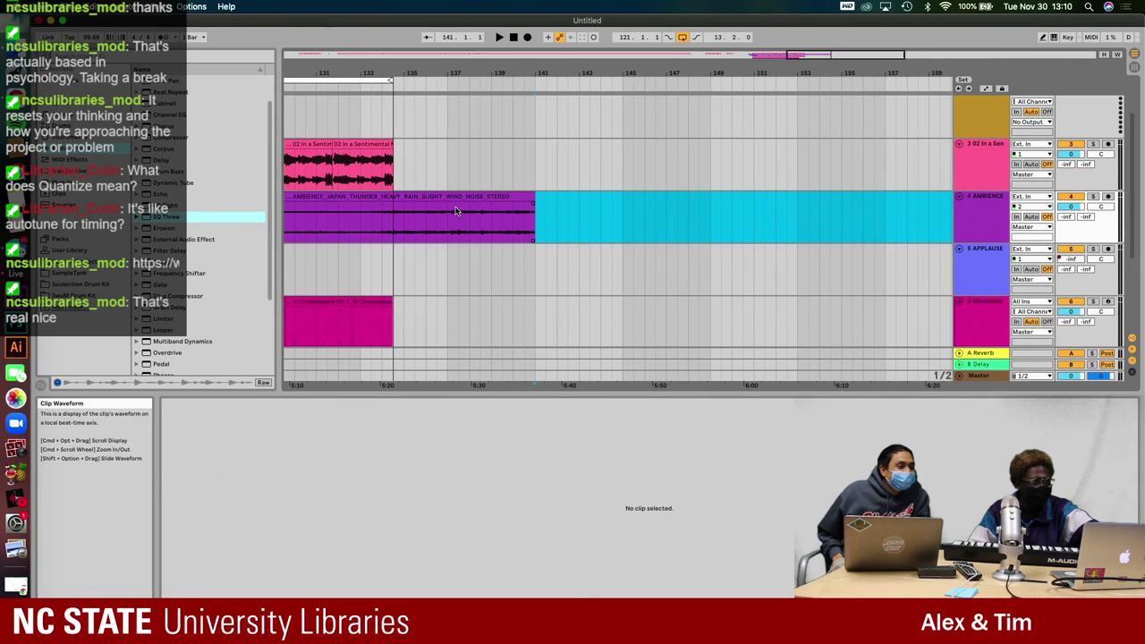
click(455, 211)
key(super+e)
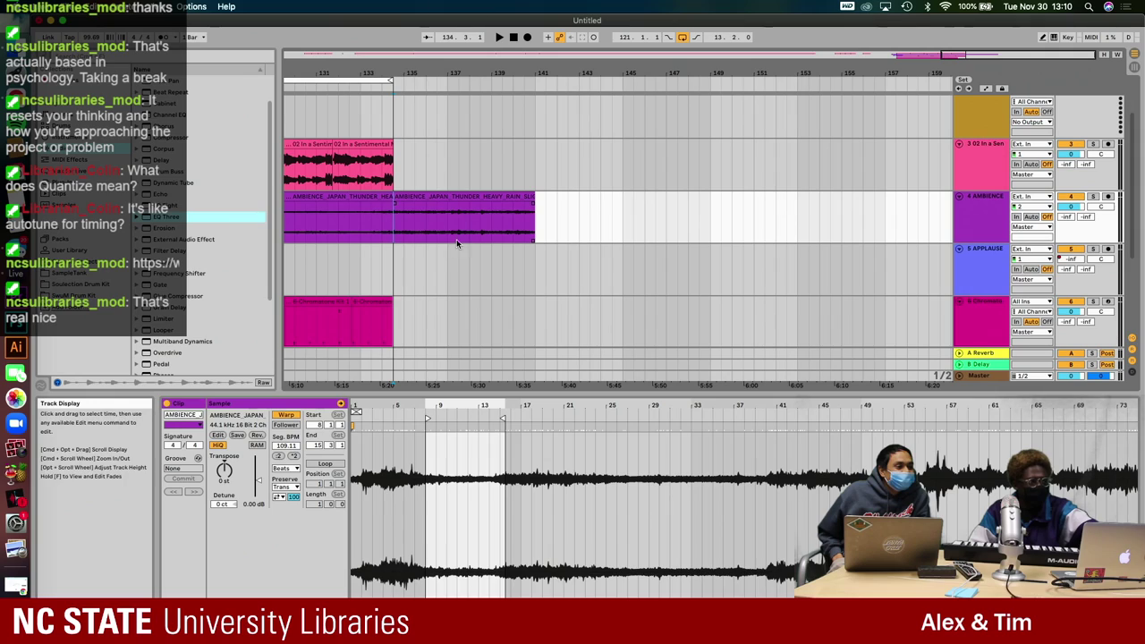
key(Delete)
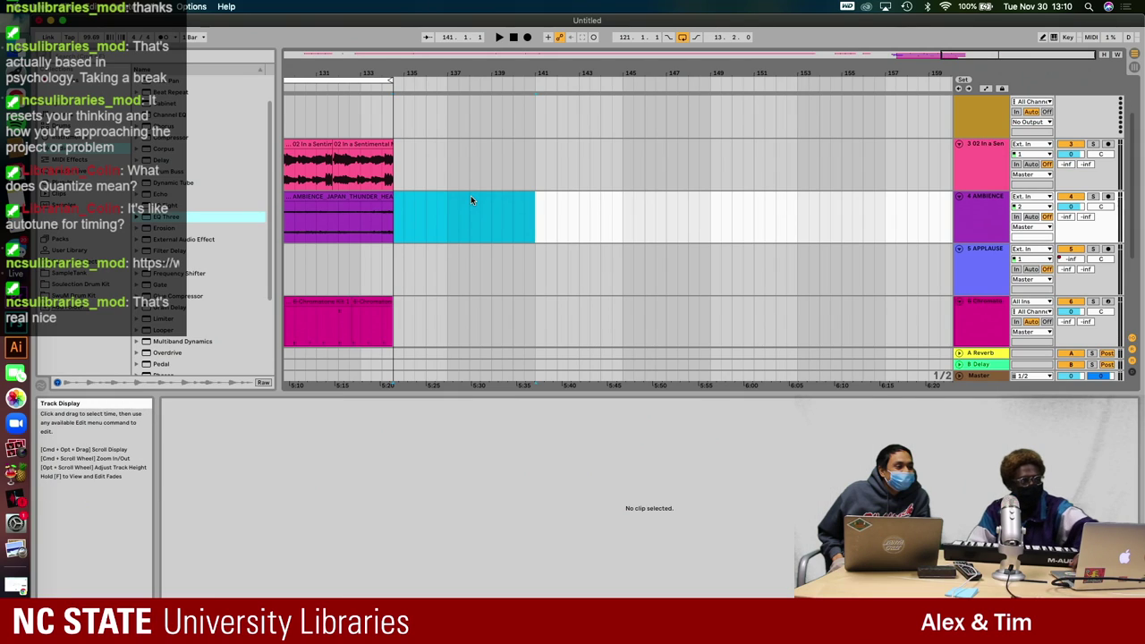
- Paste the copied sample passage at bar 141 on the sample track, play it, and move it to start at bar 142
click(536, 162)
key(super+v)
click(536, 166)
key(space)
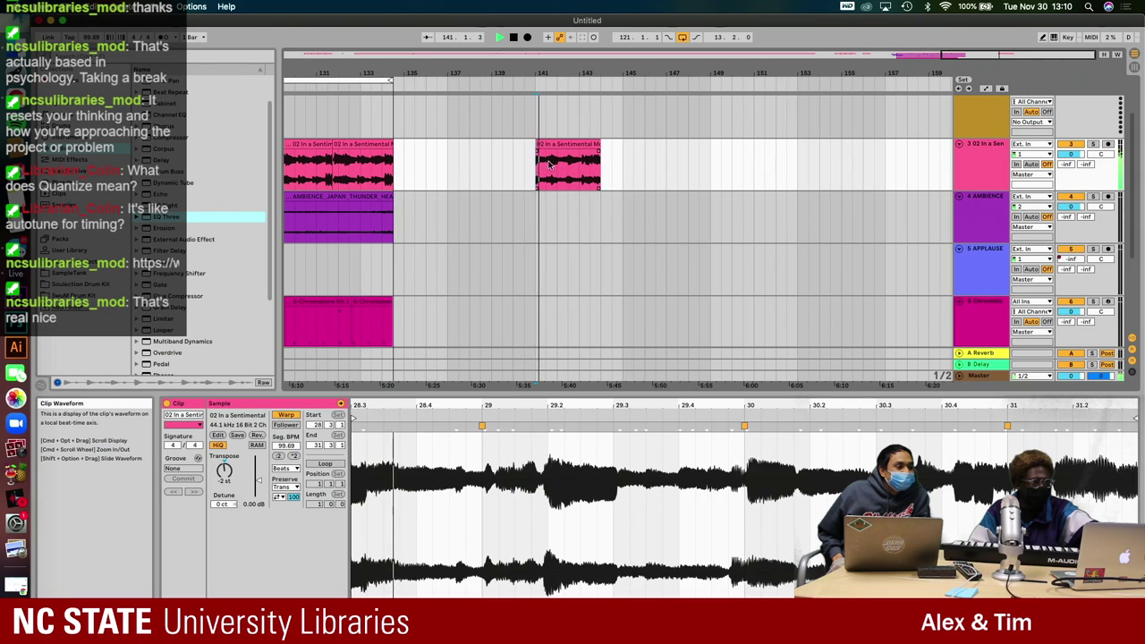
scroll(572, 141, up, 3)
drag(582, 146, 641, 145)
key(space)
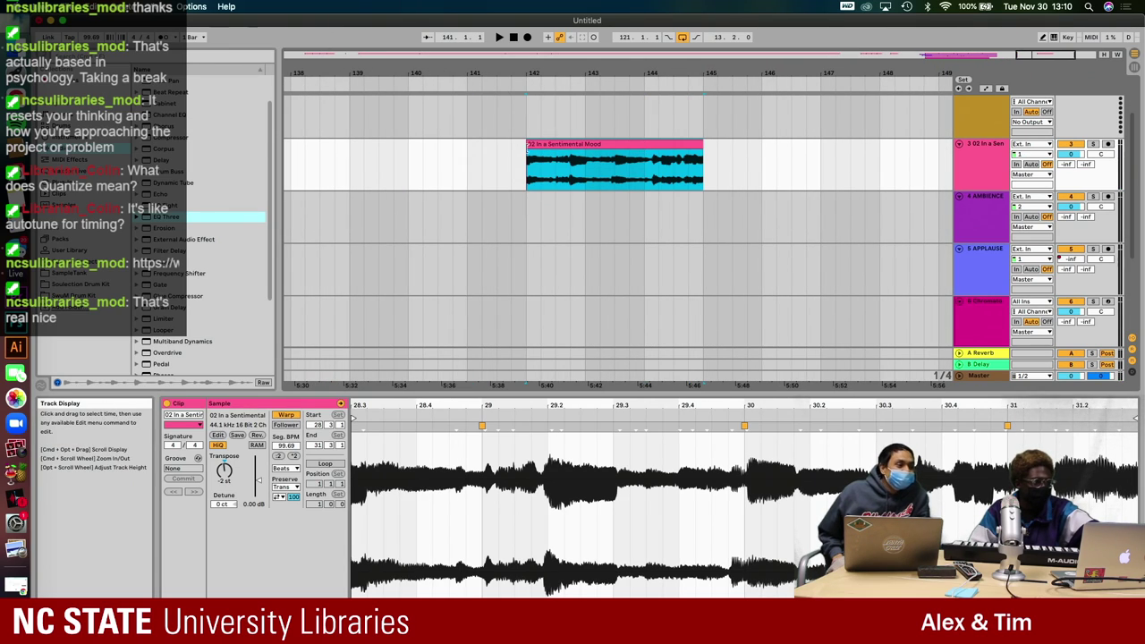
- Extend the pasted sample clip's start back to 141.4.1 and play it
drag(525, 152, 512, 146)
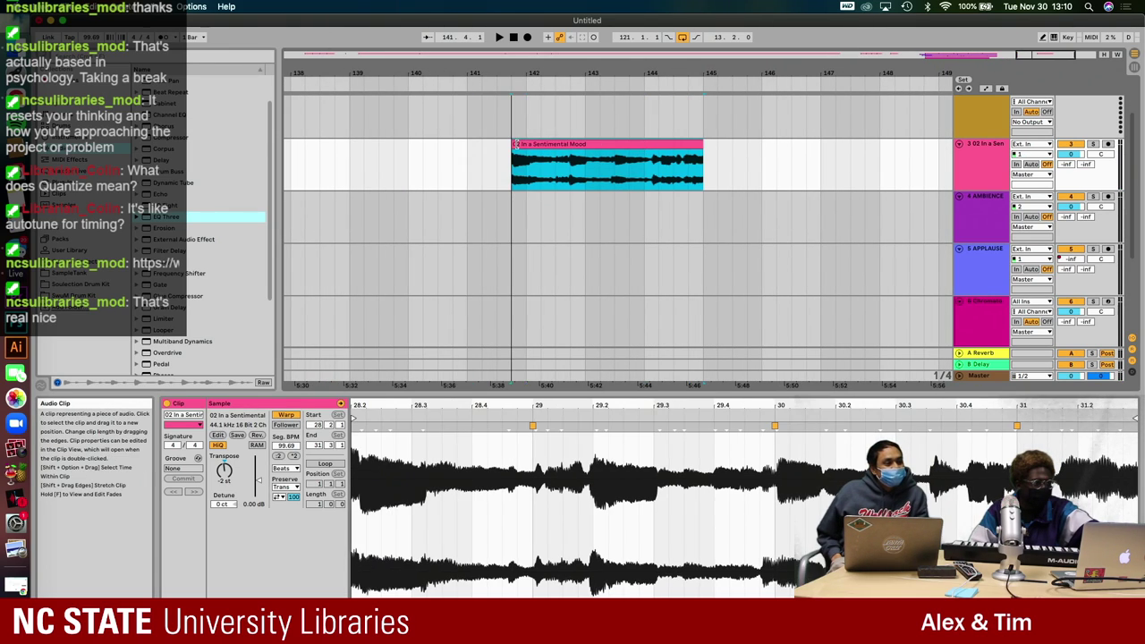
click(514, 165)
key(space)
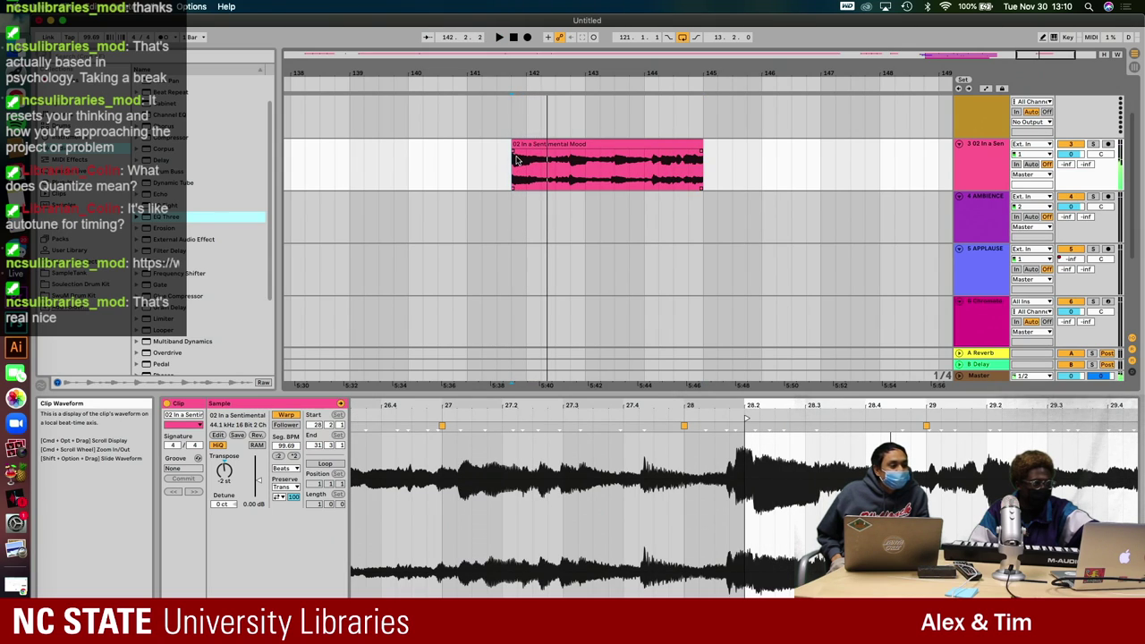
- Trim the pasted sample clip's start to about 142.1.2 and play it from there
scroll(515, 156, up, 2)
click(514, 147)
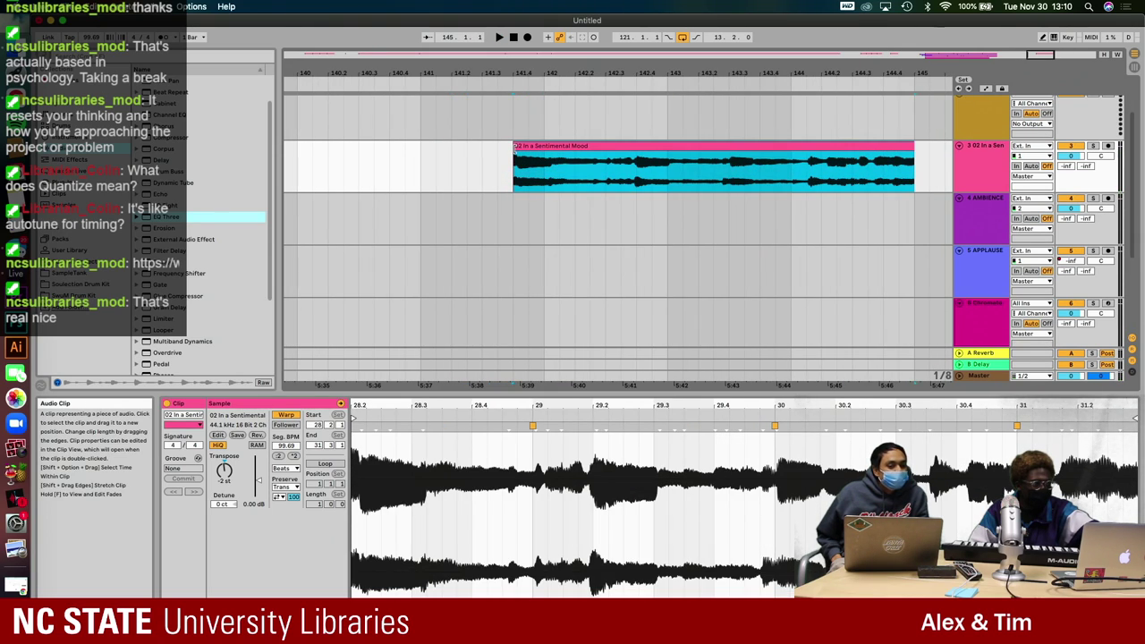
drag(515, 147, 554, 148)
key(space)
scroll(549, 146, up, 2)
scroll(537, 150, up, 1)
key(space)
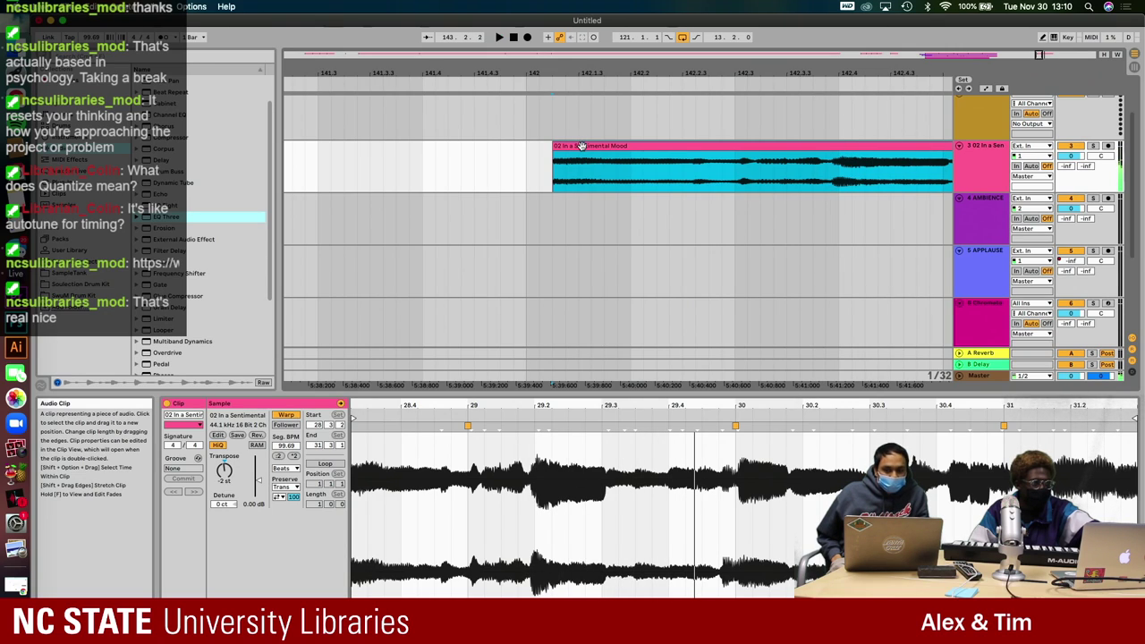
- Move the trimmed sample clip to start at 142.1.1 and play it through to about 144.3
scroll(581, 146, down, 3)
drag(587, 147, 582, 149)
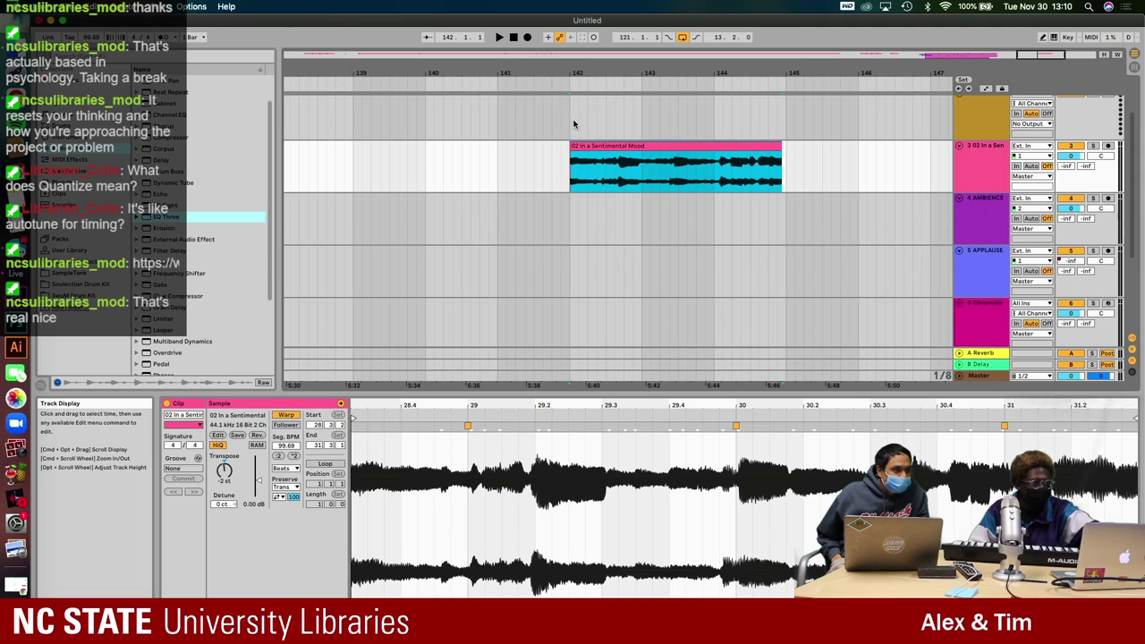
click(560, 165)
key(space)
click(572, 172)
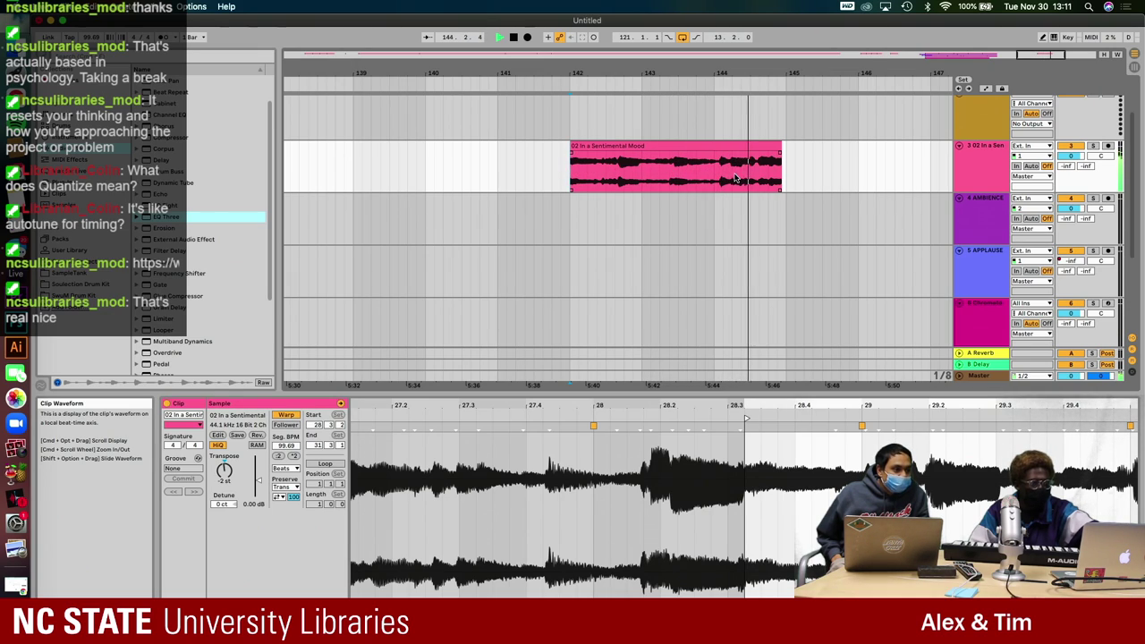
scroll(755, 162, up, 2)
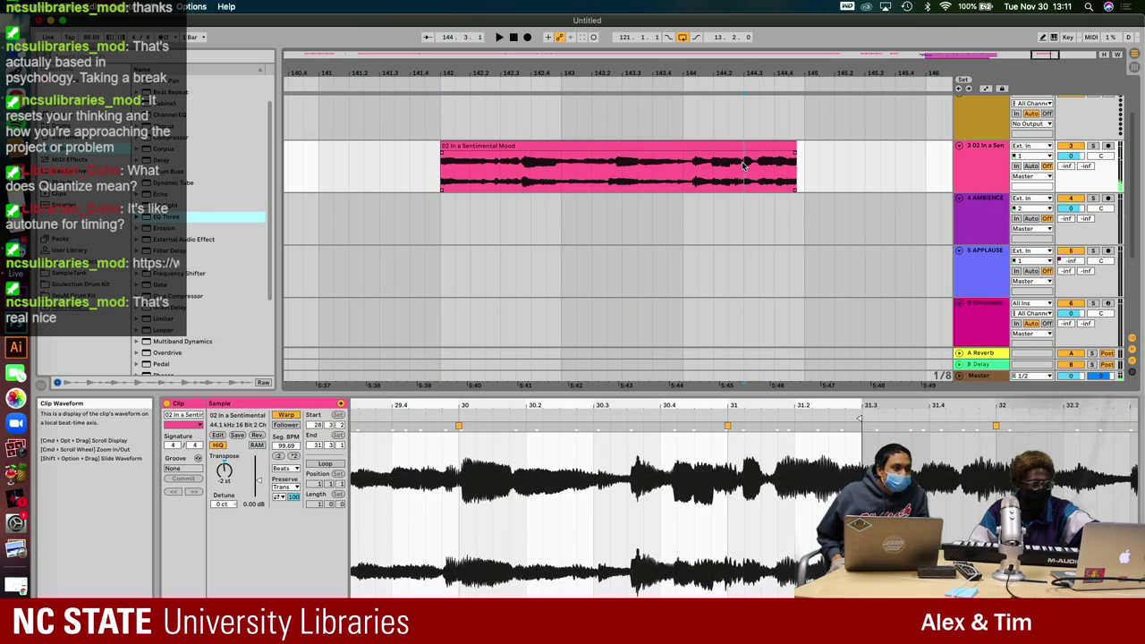
- Play the sample clip from about bar 144 and trim its end to 144.3.2
click(683, 170)
key(space)
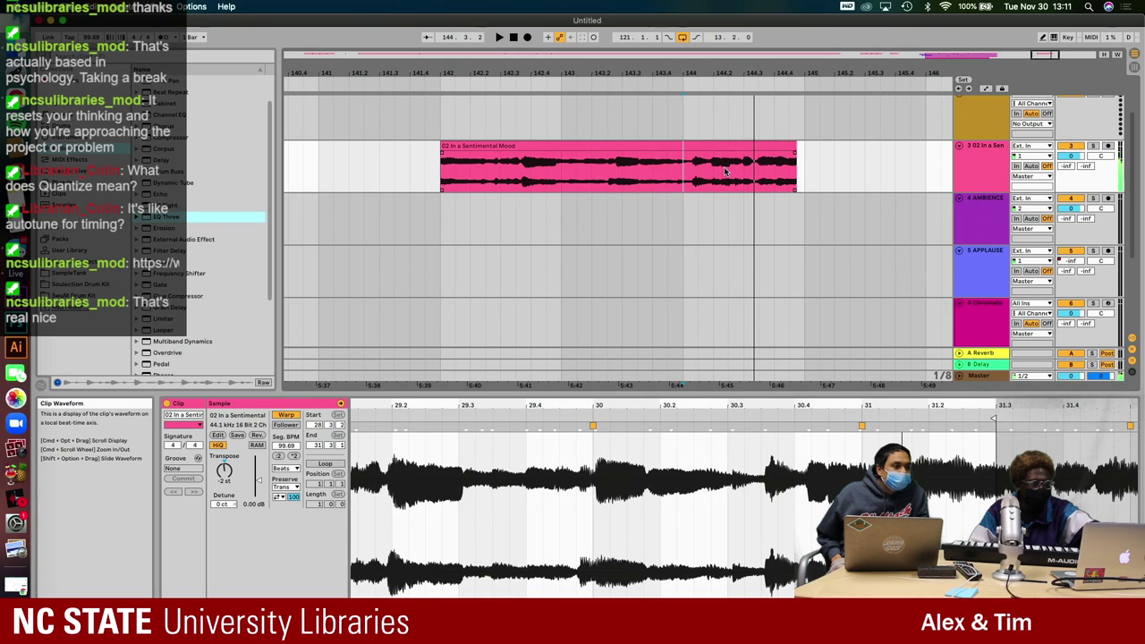
scroll(726, 170, up, 2)
right_click(854, 144)
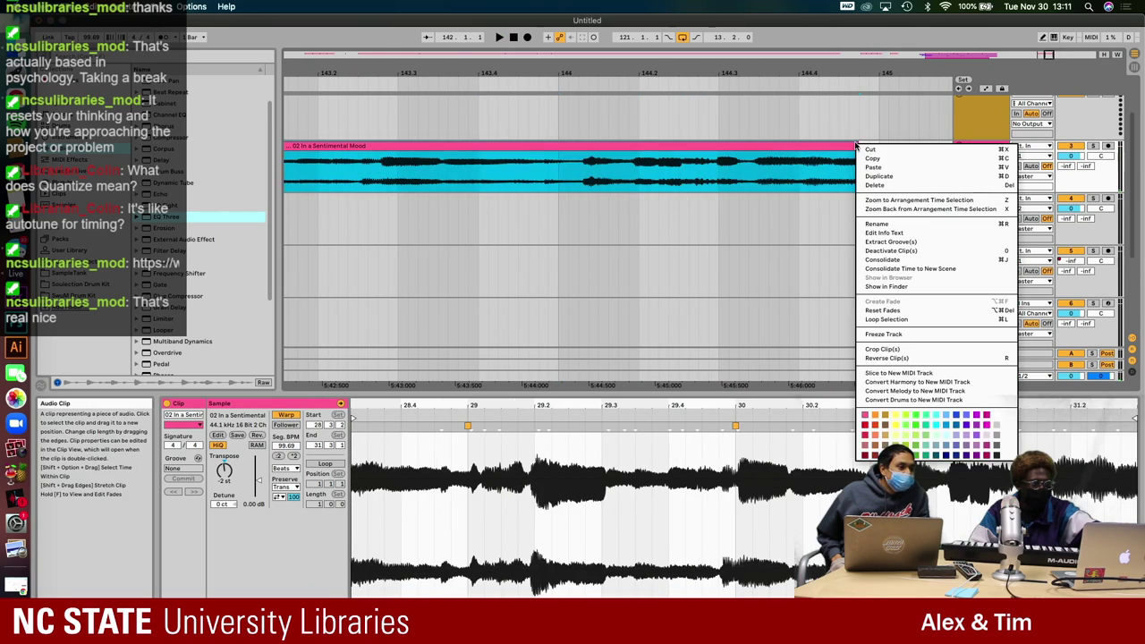
click(798, 143)
click(855, 157)
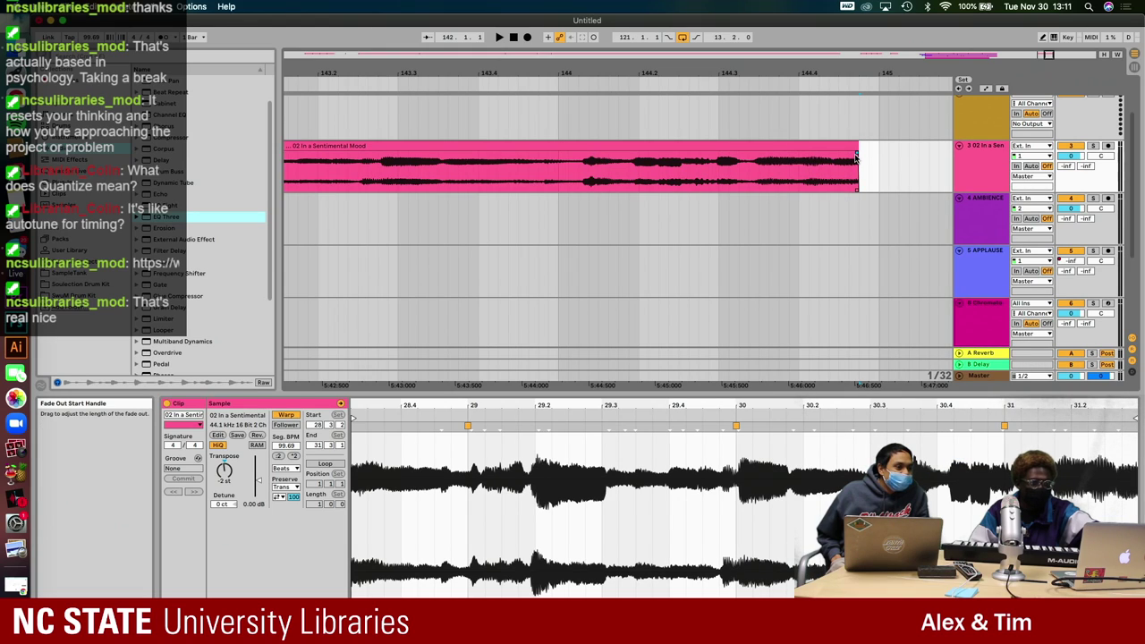
click(853, 153)
drag(855, 153, 748, 152)
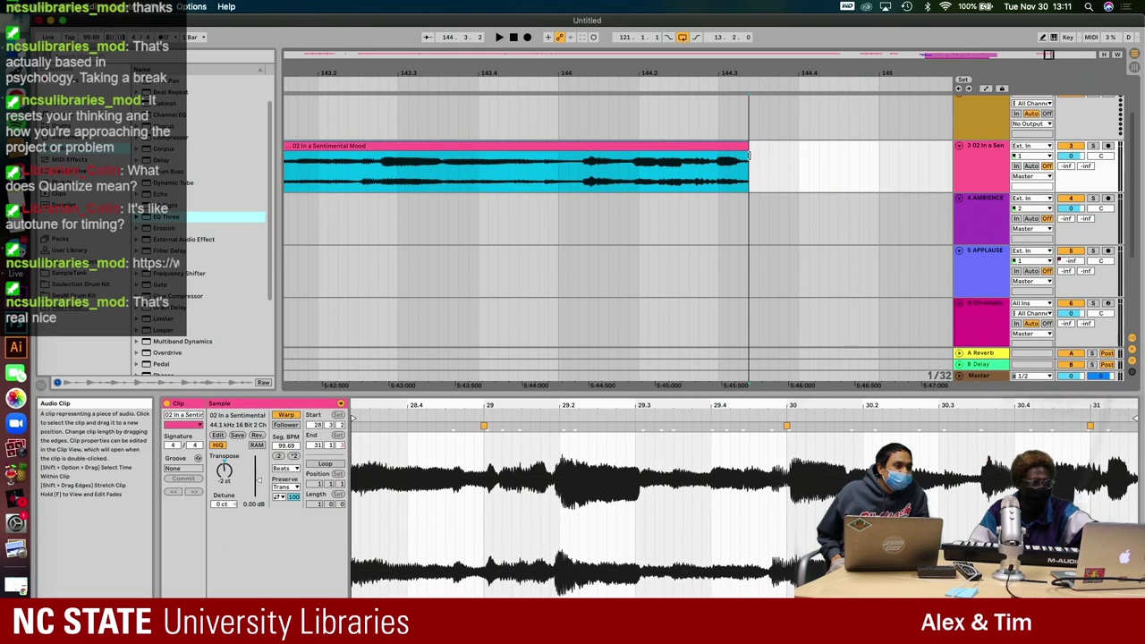
- Play the shortened sample clip from its start at 142.1.1 through to its end
scroll(751, 152, up, 3)
scroll(752, 152, up, 1)
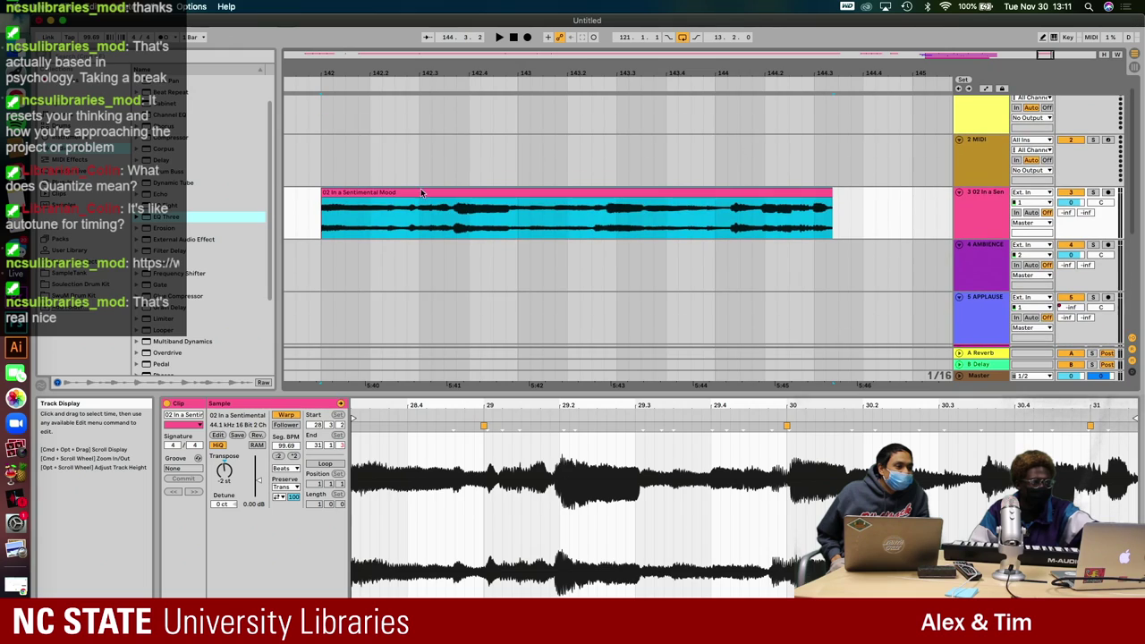
click(325, 217)
key(space)
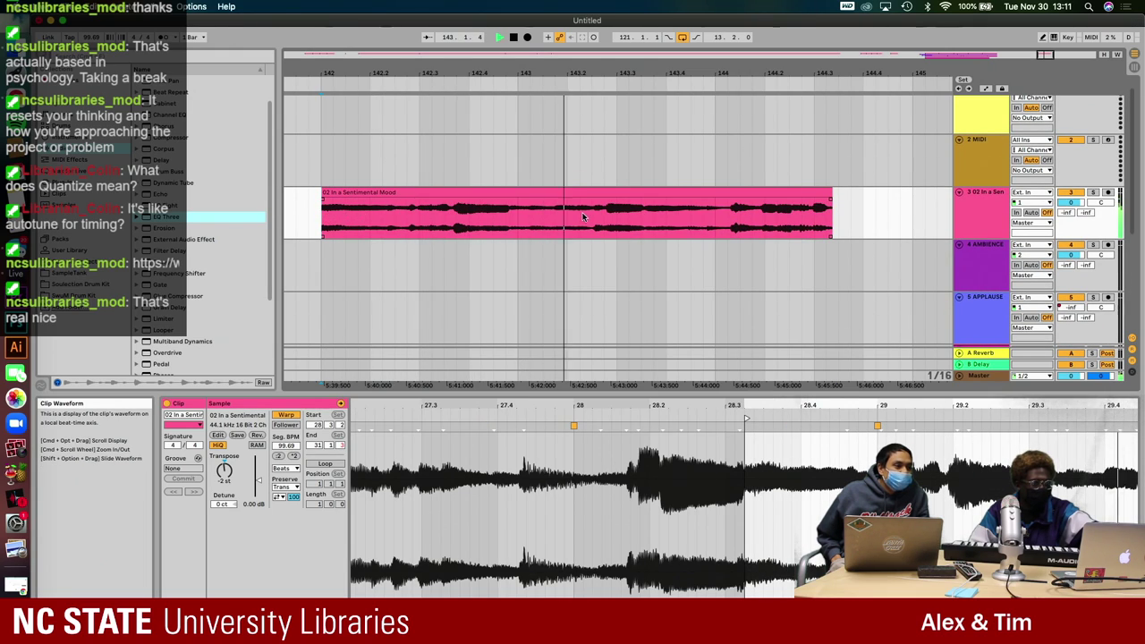
scroll(583, 162, down, 5)
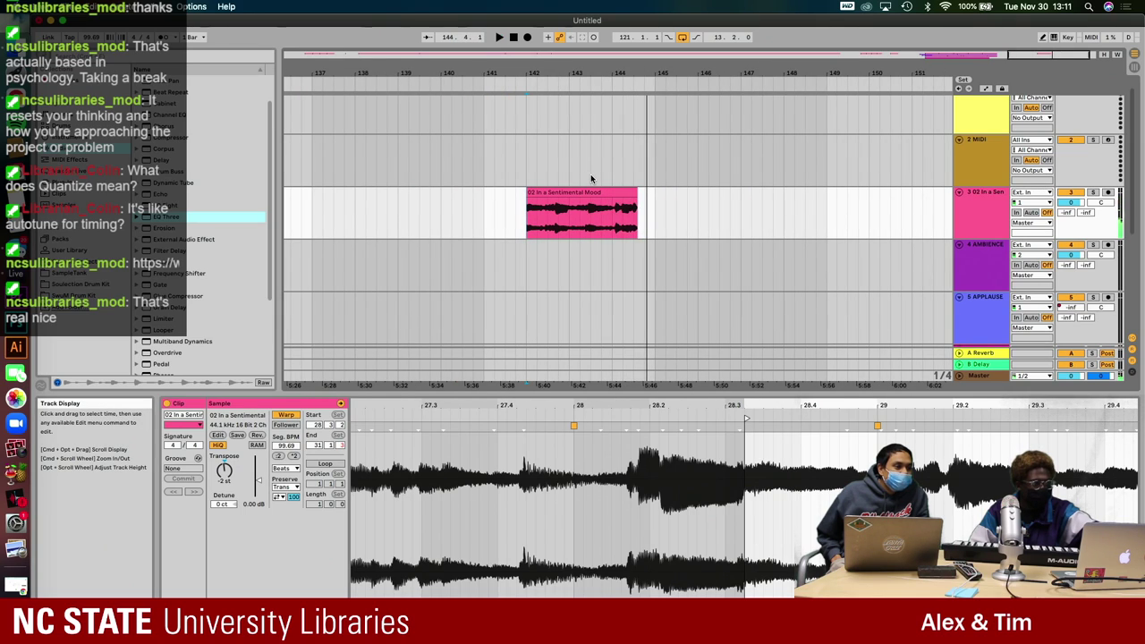
- Extend the sample clip's start back to 141.4.1 and paste a copy of that added beat at the clip's end
click(593, 194)
scroll(520, 189, up, 2)
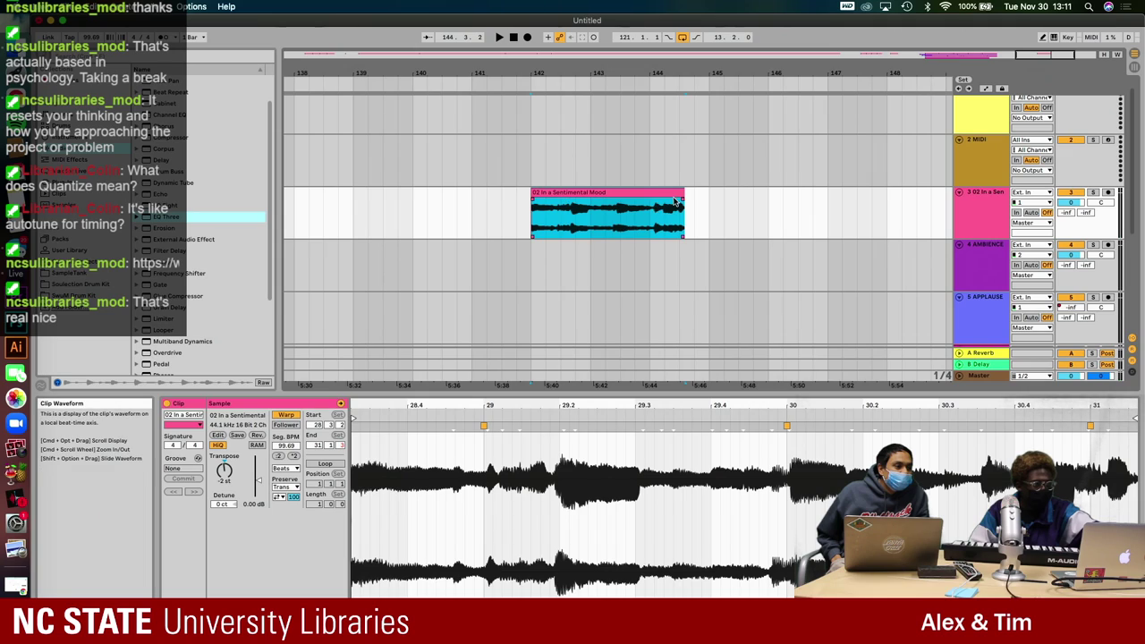
drag(531, 207, 517, 203)
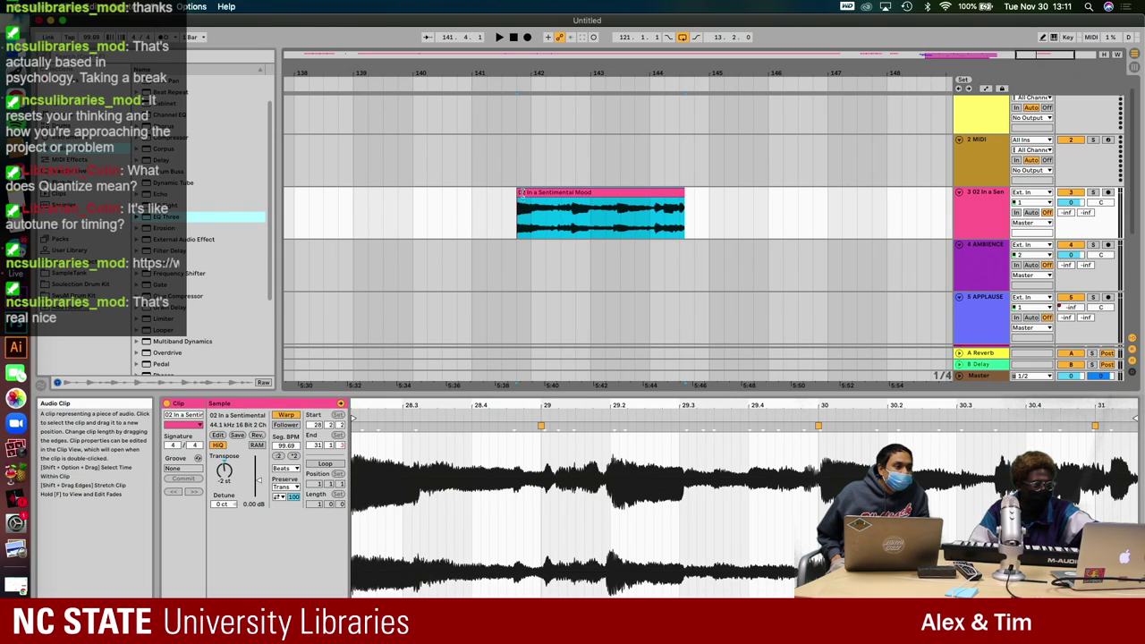
key(space)
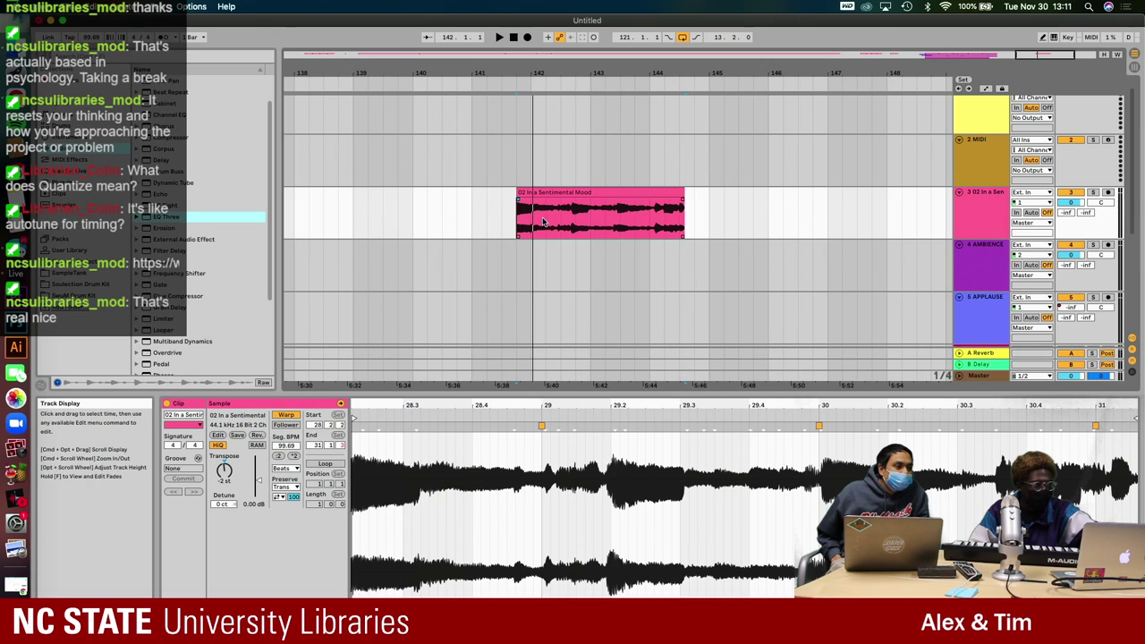
drag(535, 219, 519, 217)
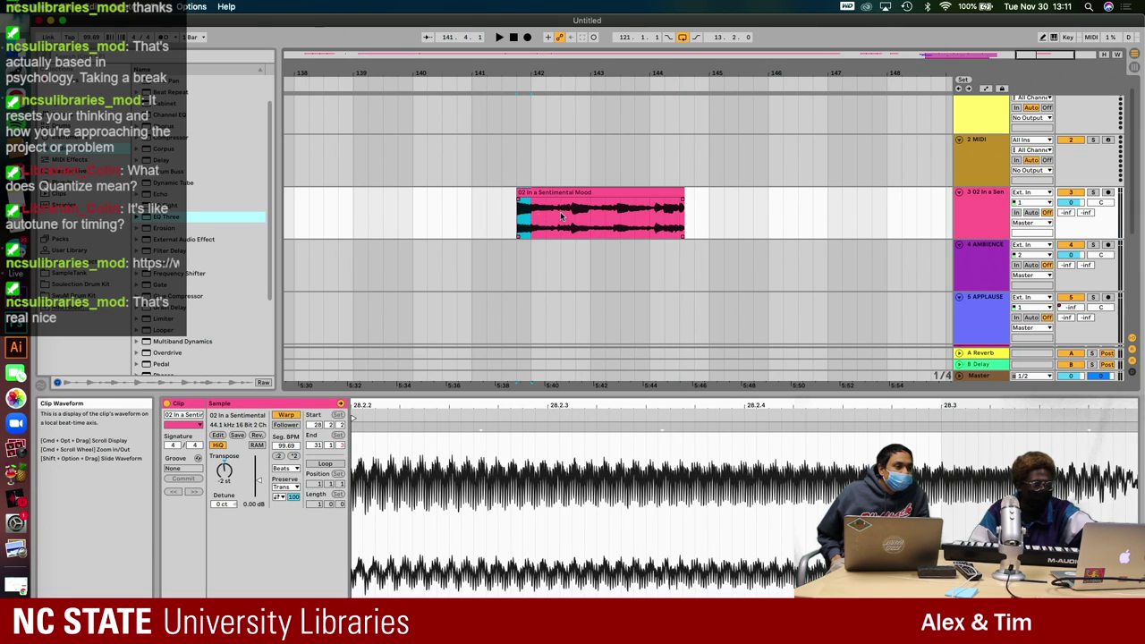
click(682, 212)
key(super+v)
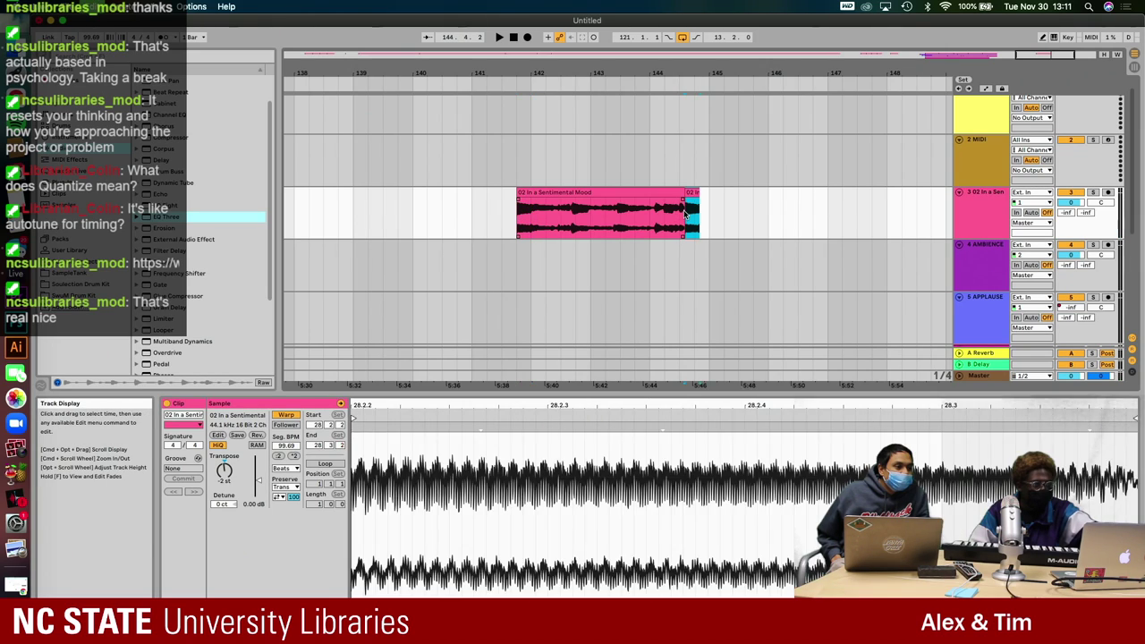
- Trim the sample clip's start to 142.1.1 and play it into the pasted beat
drag(518, 214, 530, 215)
click(535, 216)
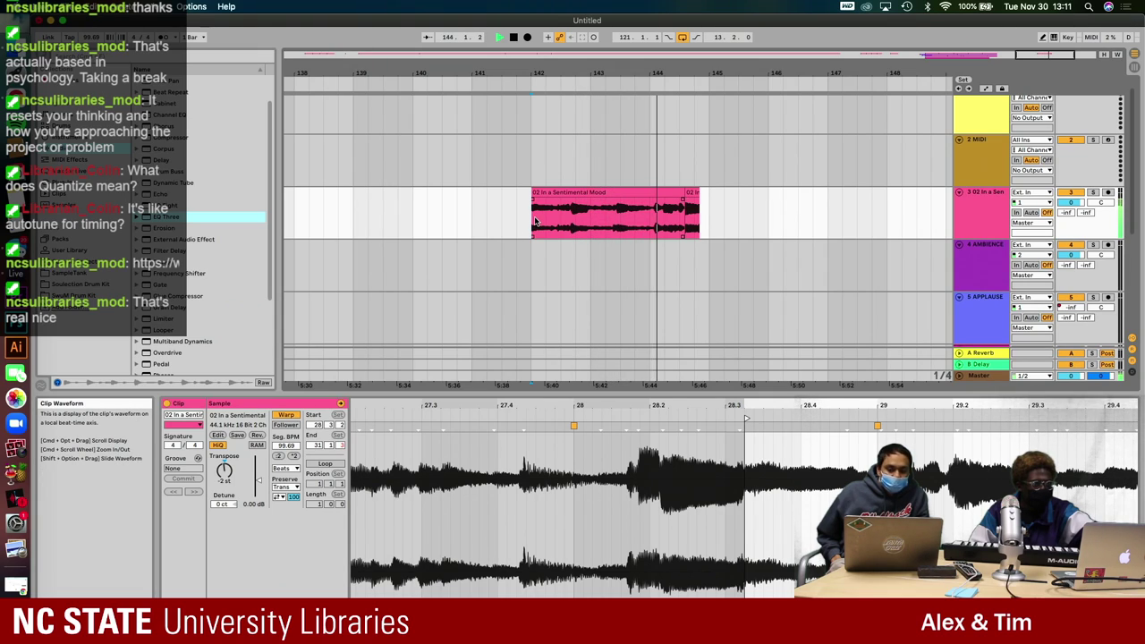
key(space)
- Duplicate the sample clip and its pasted beat directly after themselves and play the sequence from 142.1.1
drag(701, 215, 590, 224)
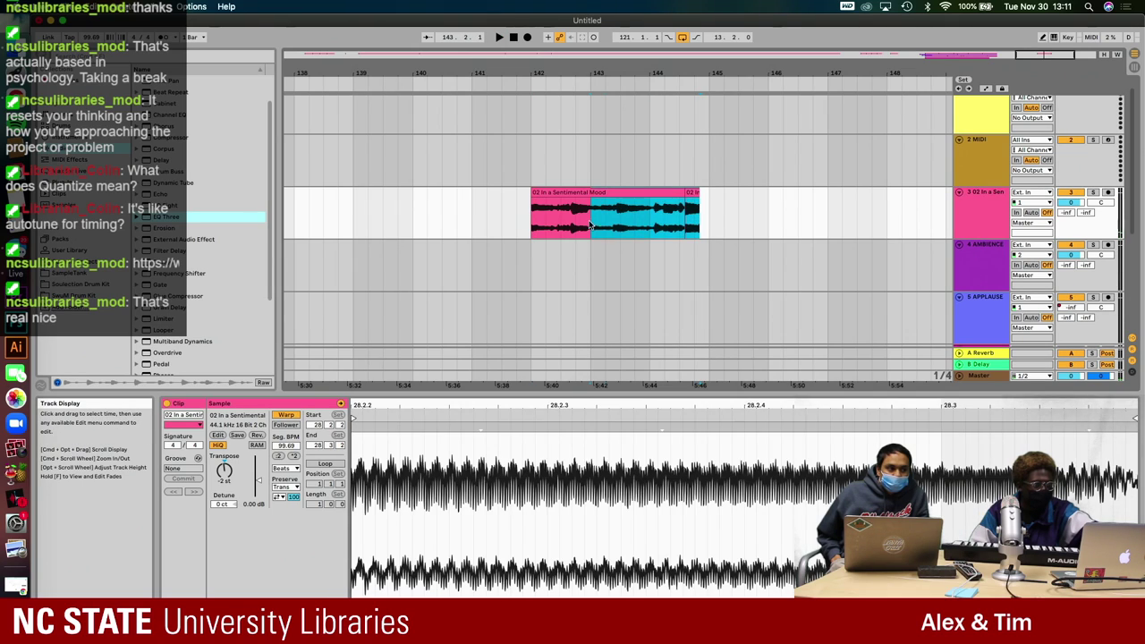
key(super+d)
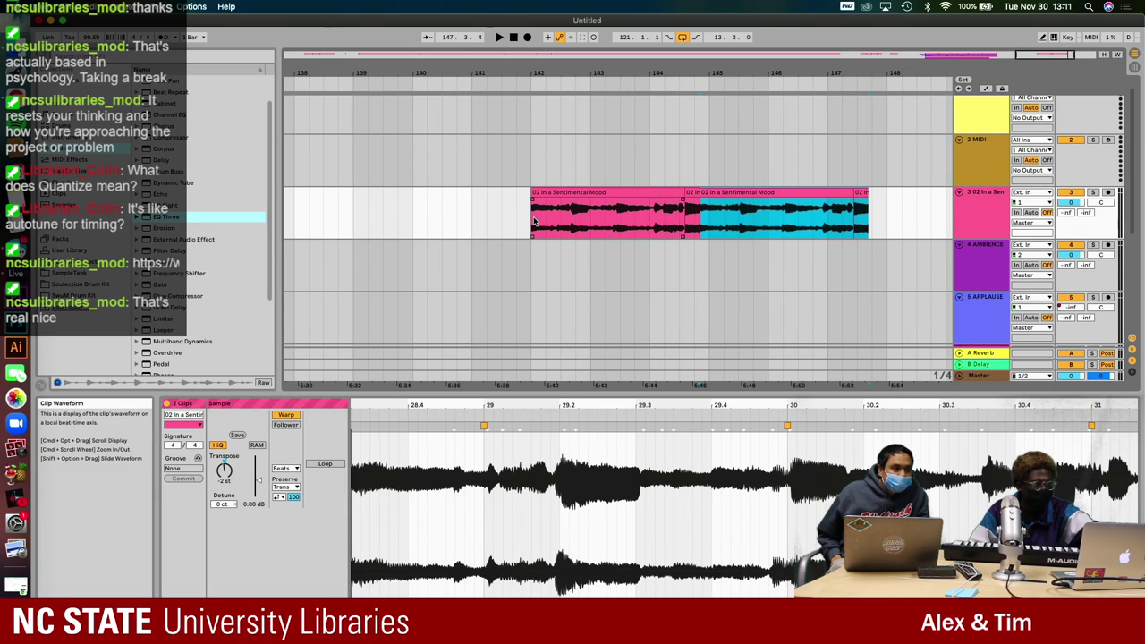
key(space)
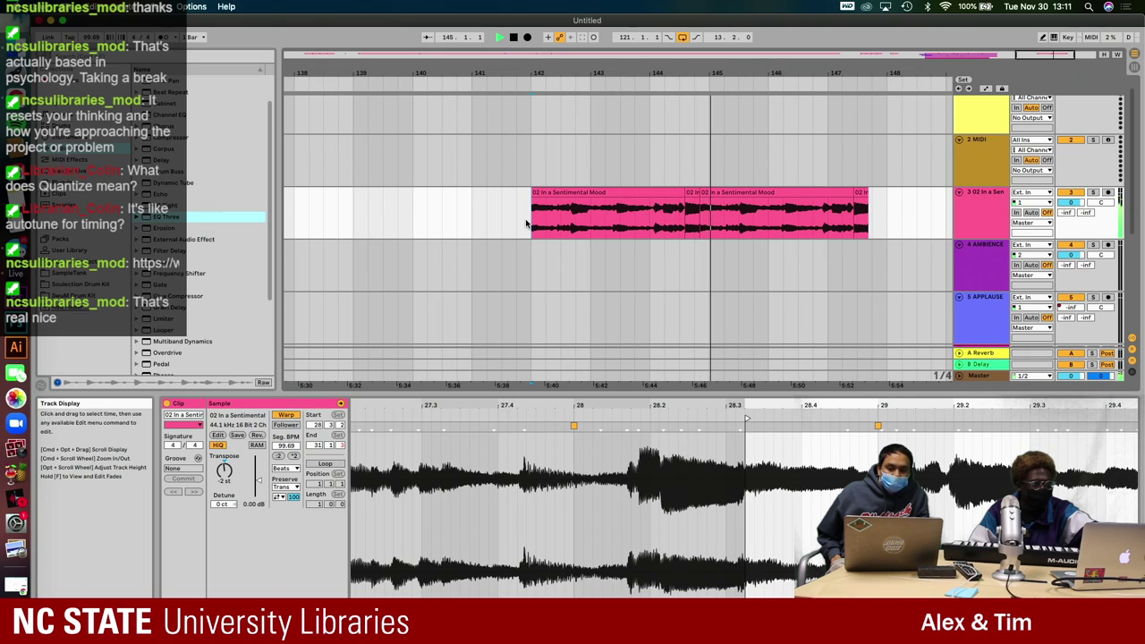
key(space)
- Delete the duplicated sample clip and both one-beat slices, leaving only the sample clip at bar 142
click(716, 194)
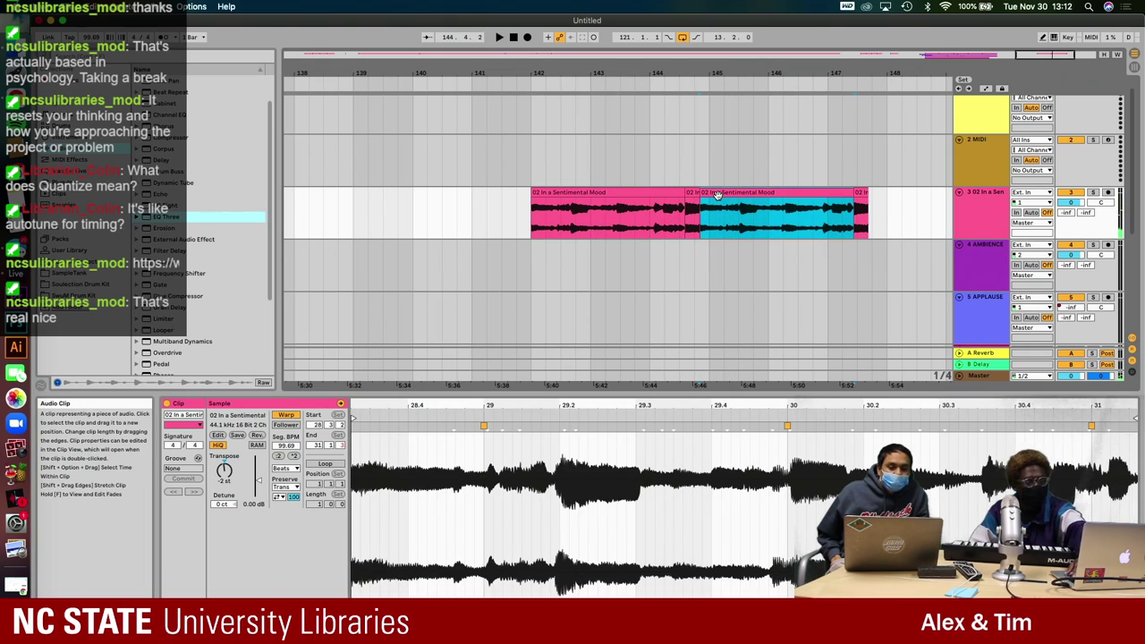
key(Delete)
click(693, 197)
key(Delete)
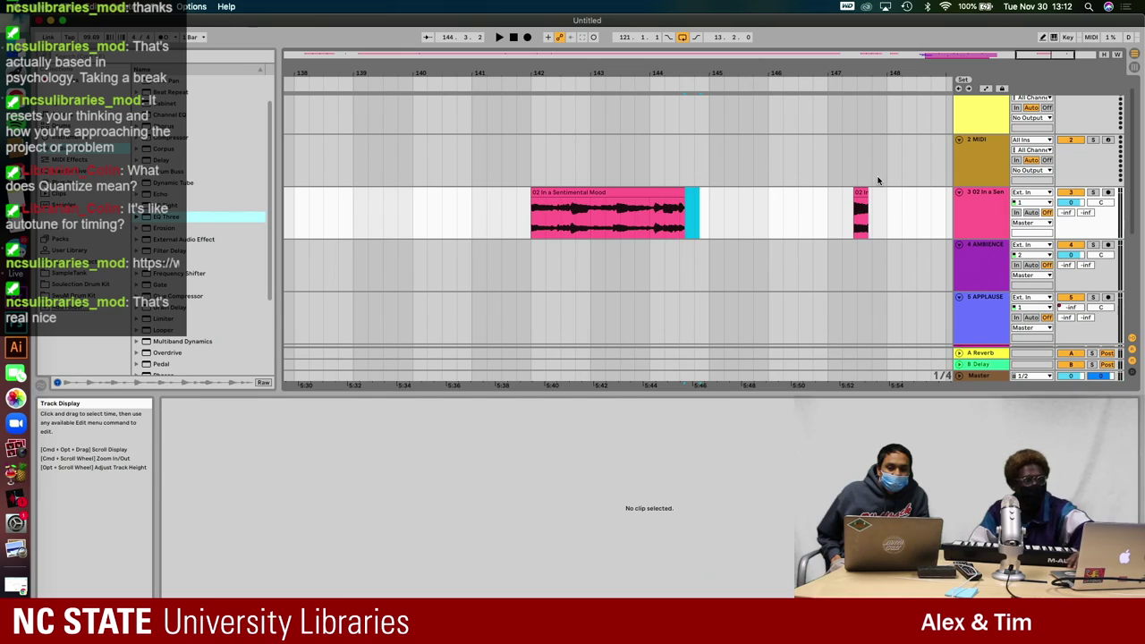
click(859, 195)
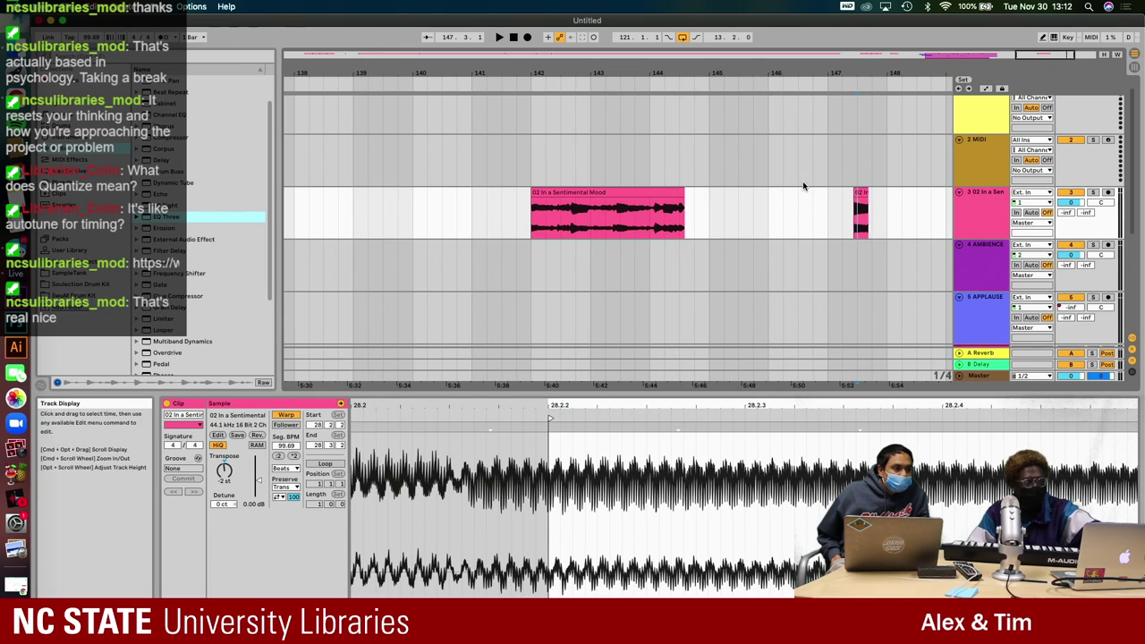
key(Delete)
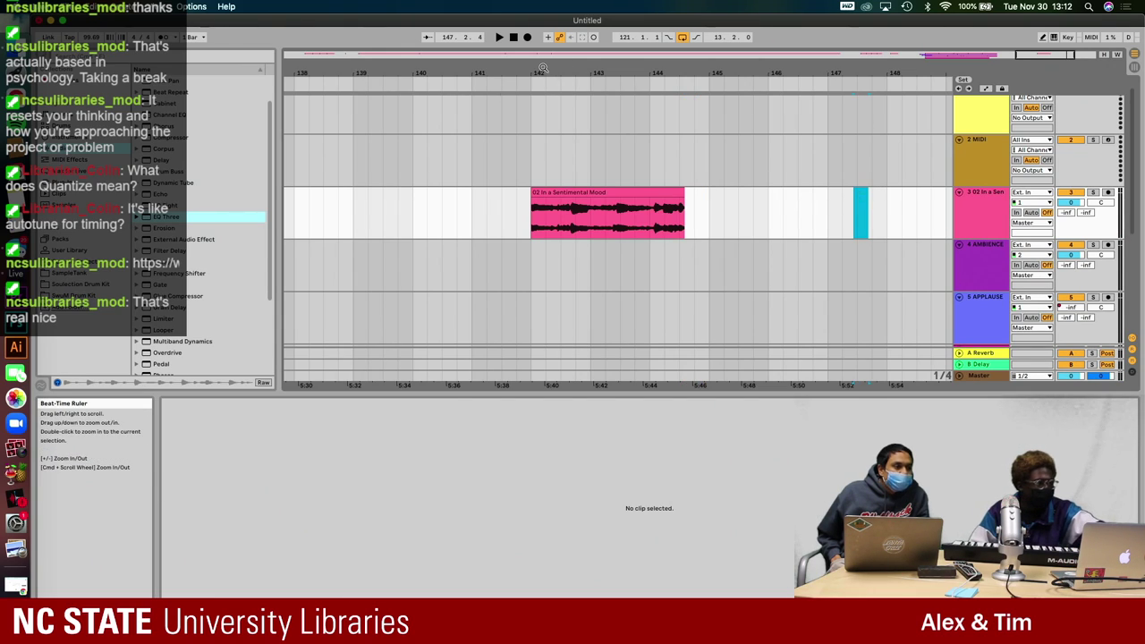
- Play the remaining sample clip from 142.1.1, stop playback and select the clip
click(531, 215)
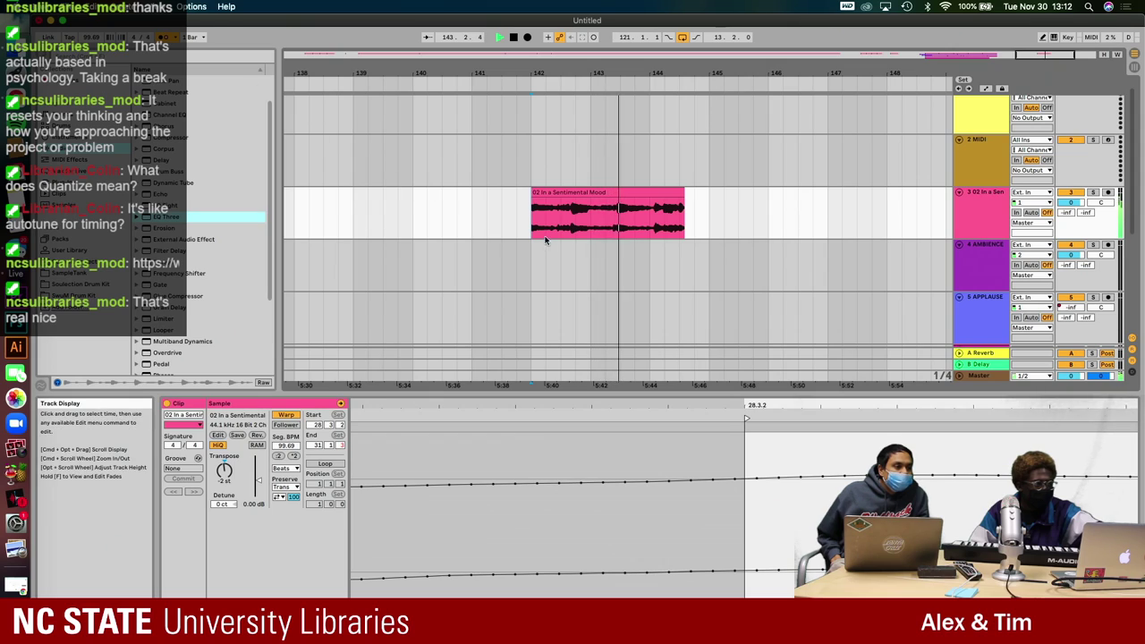
click(644, 191)
key(space)
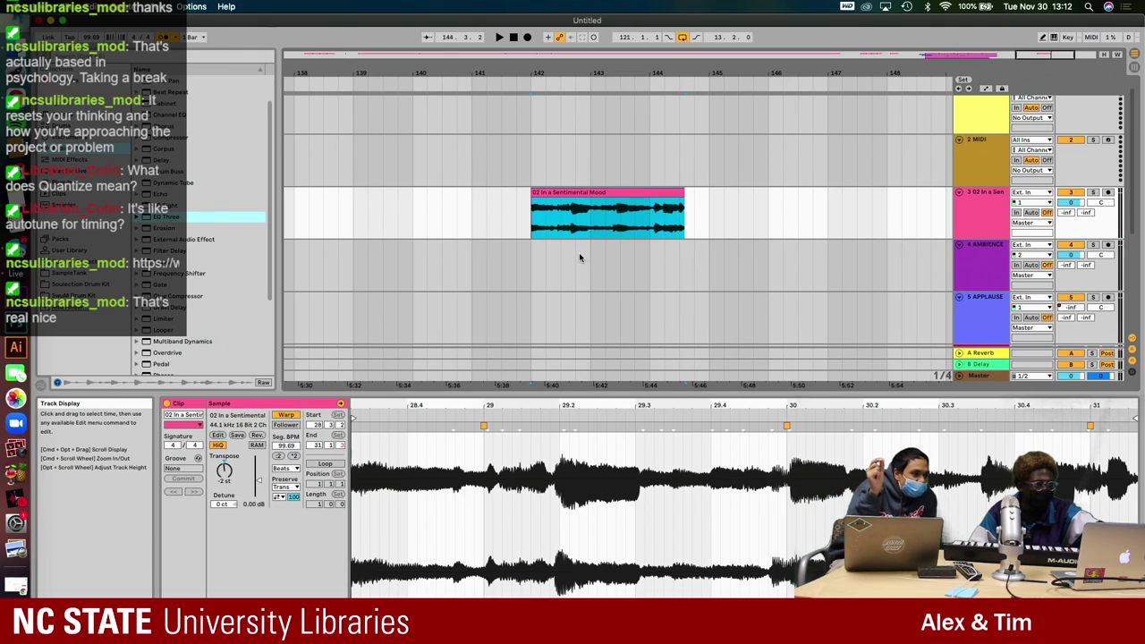
- Extend the sample clip's end to about 147.3 and play it from 142.1.1
scroll(596, 232, down, 5)
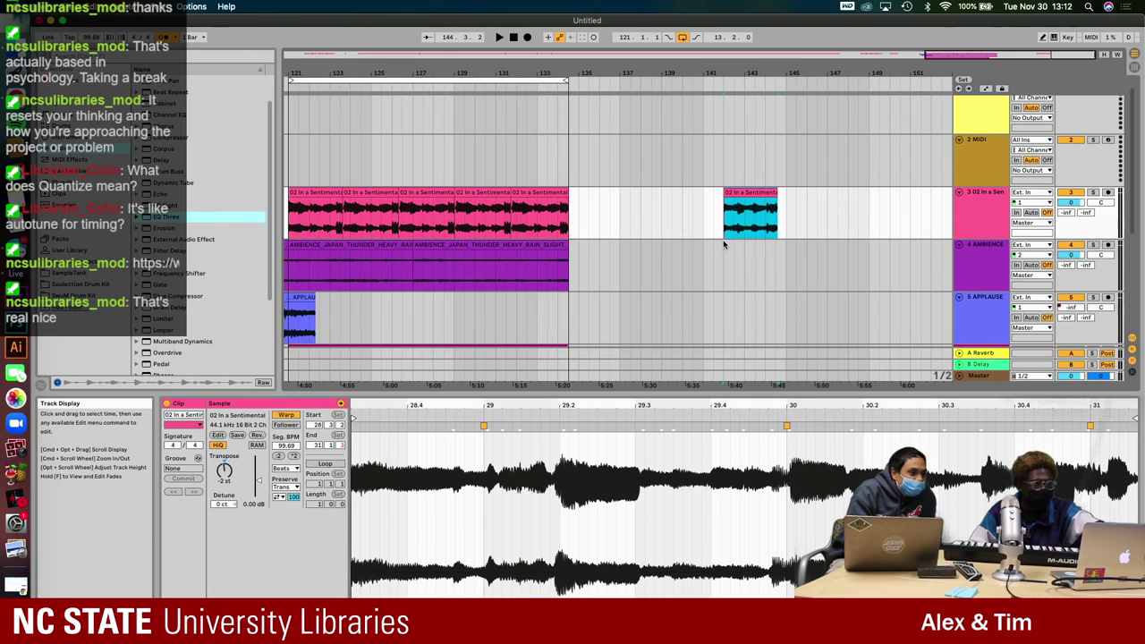
scroll(759, 238, up, 5)
drag(829, 207, 951, 190)
click(761, 223)
key(space)
key(minus)
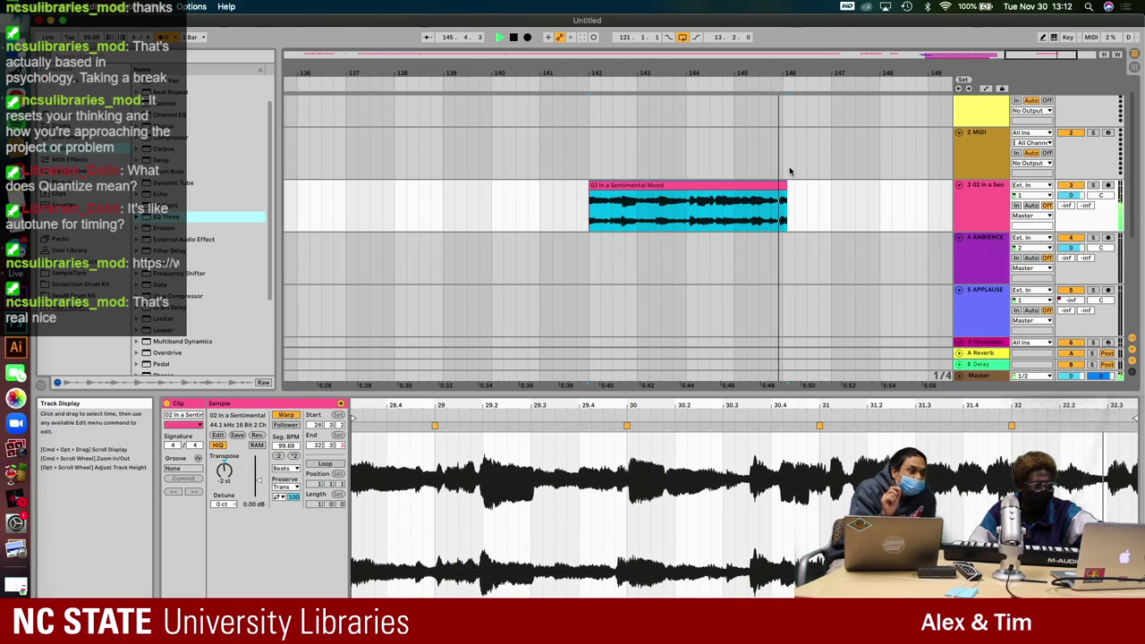
drag(787, 184, 857, 186)
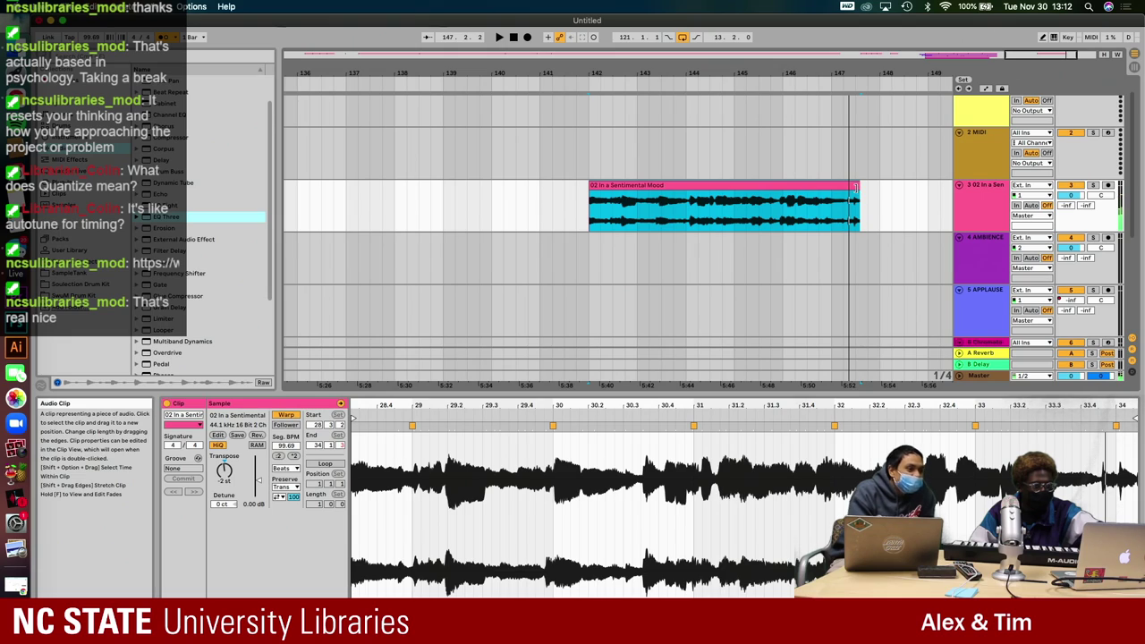
click(587, 210)
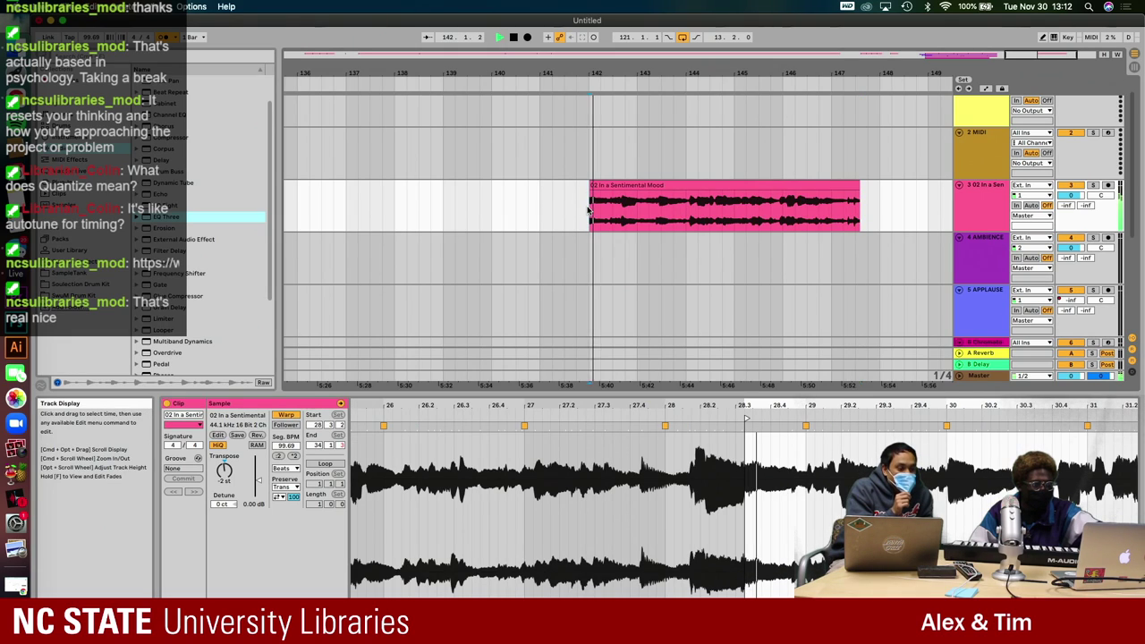
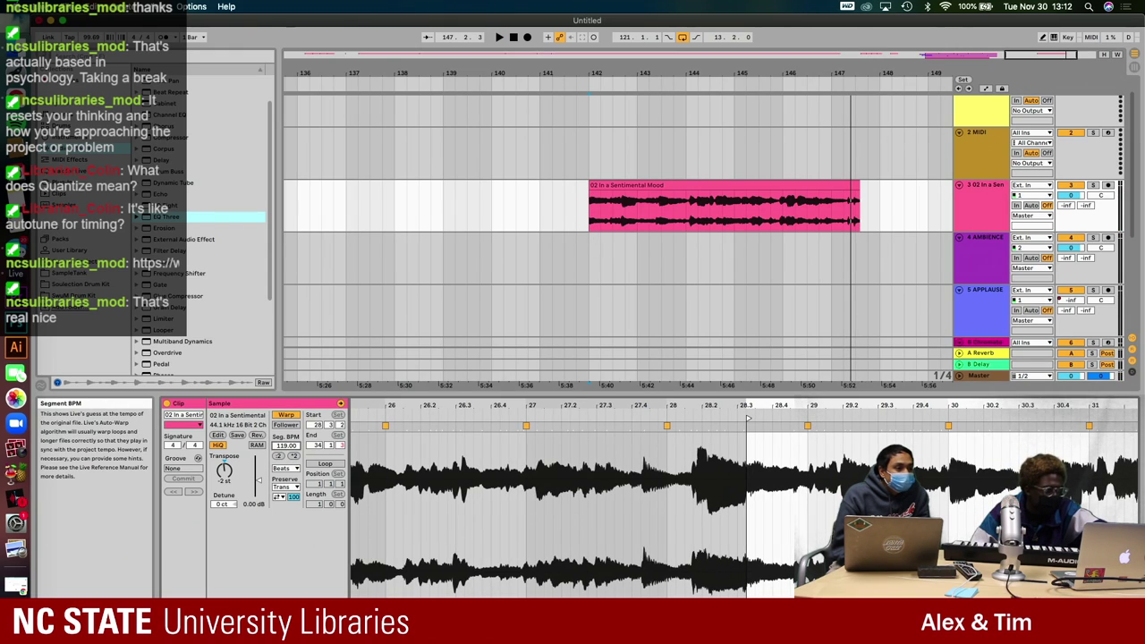
- Set the sample clip's segment BPM to 71.00, turn off warping and play the clip
drag(285, 445, 285, 420)
key(space)
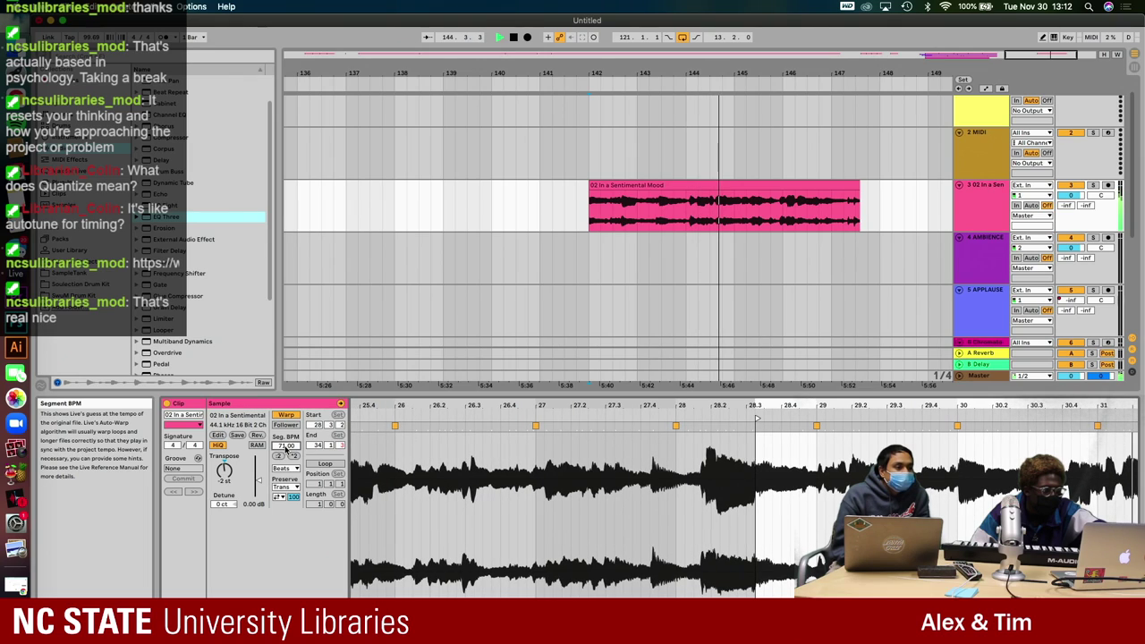
click(287, 416)
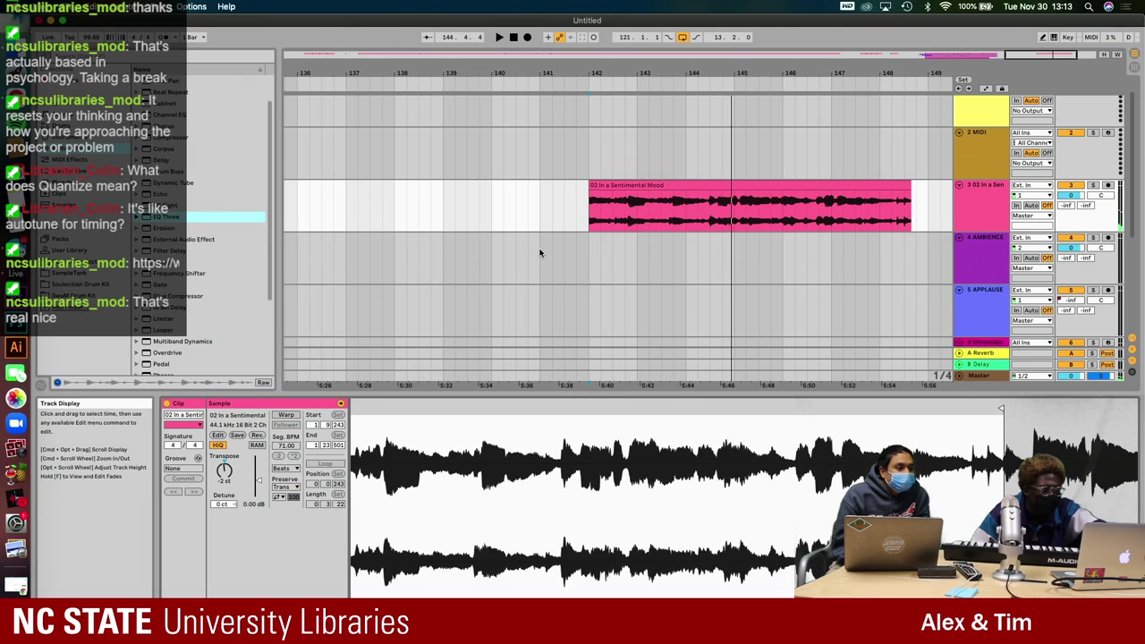
key(space)
key(space)
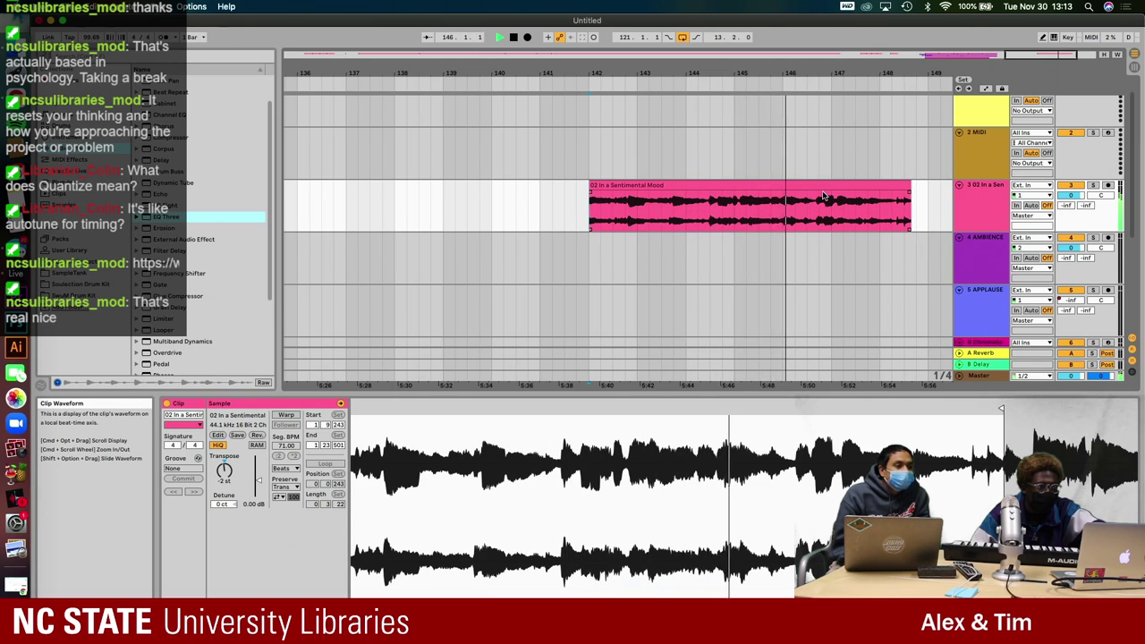
- Duplicate the unwarped sample clip directly after itself at about 148.3 and let playback run into the copy
scroll(840, 201, down, 1)
scroll(885, 193, up, 2)
scroll(844, 182, down, 1)
scroll(843, 181, right, 2)
scroll(844, 181, down, 1)
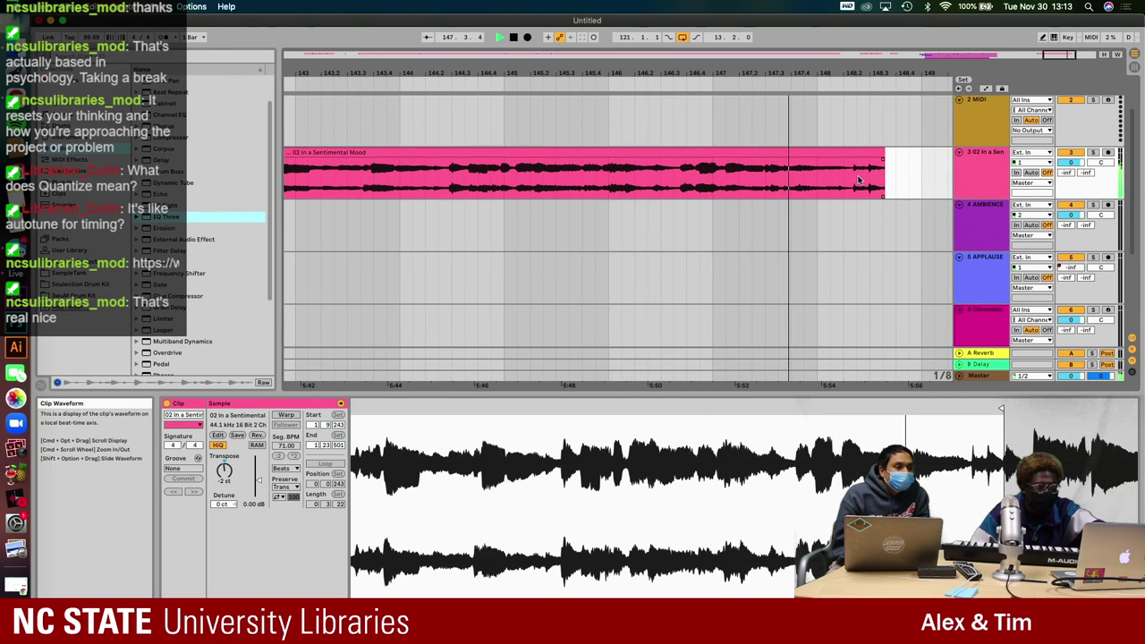
click(859, 181)
scroll(849, 152, right, 10)
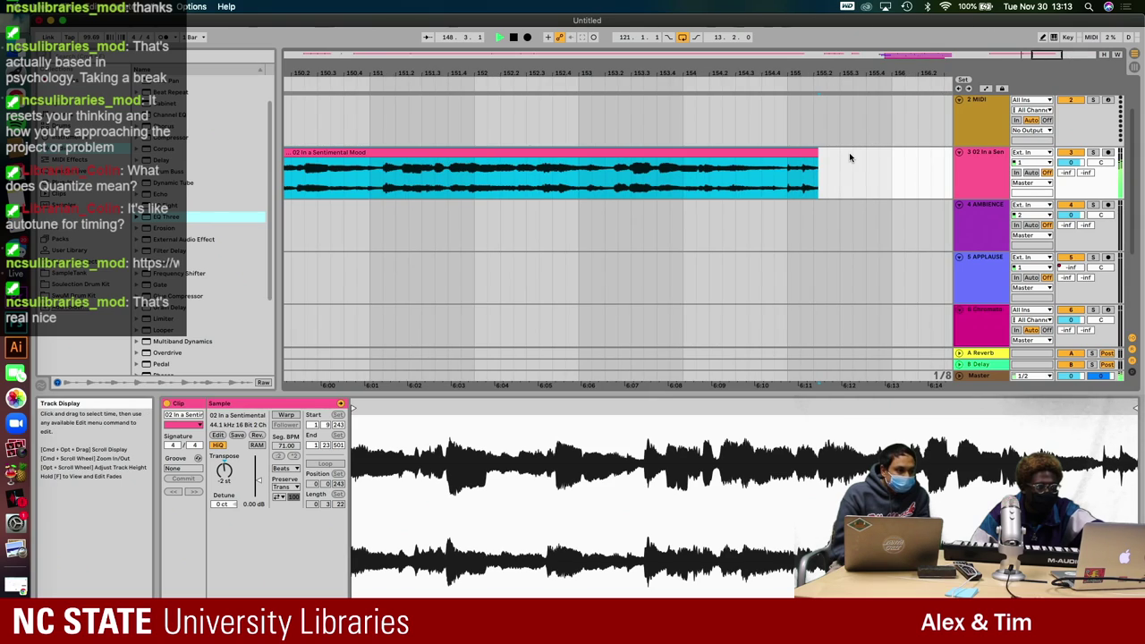
scroll(849, 157, down, 5)
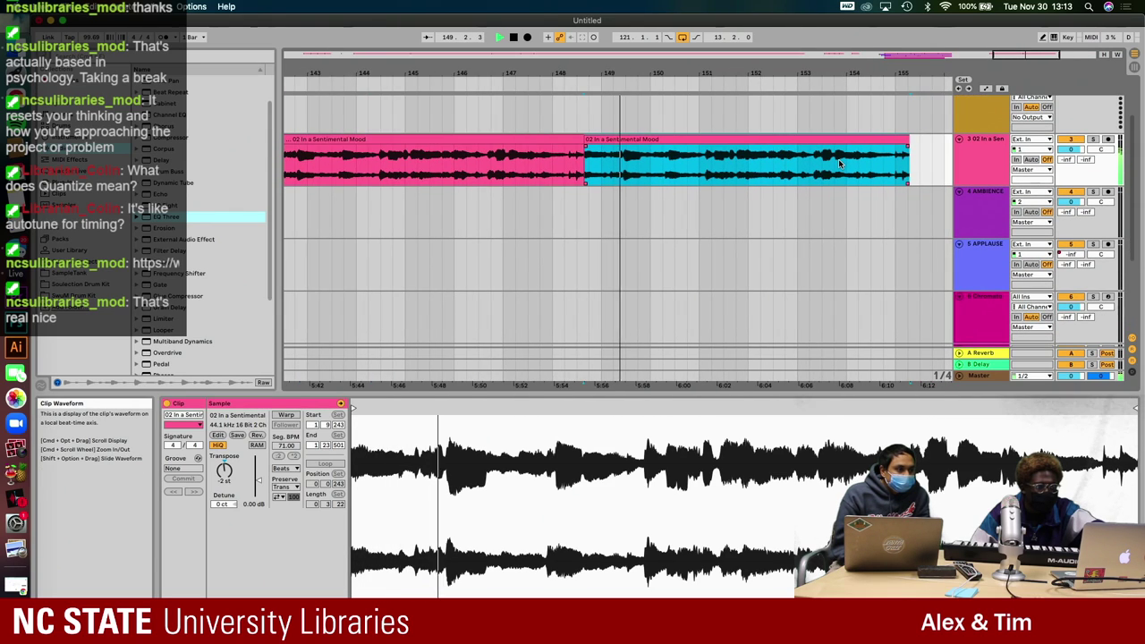
scroll(839, 163, left, 1)
scroll(839, 163, up, 1)
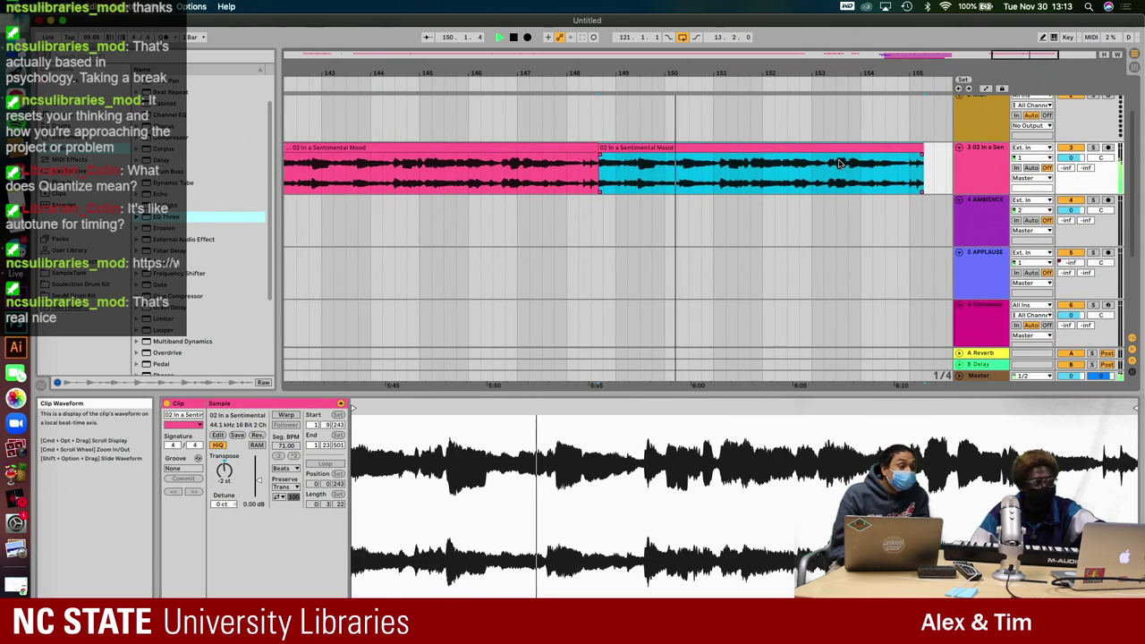
scroll(839, 163, down, 3)
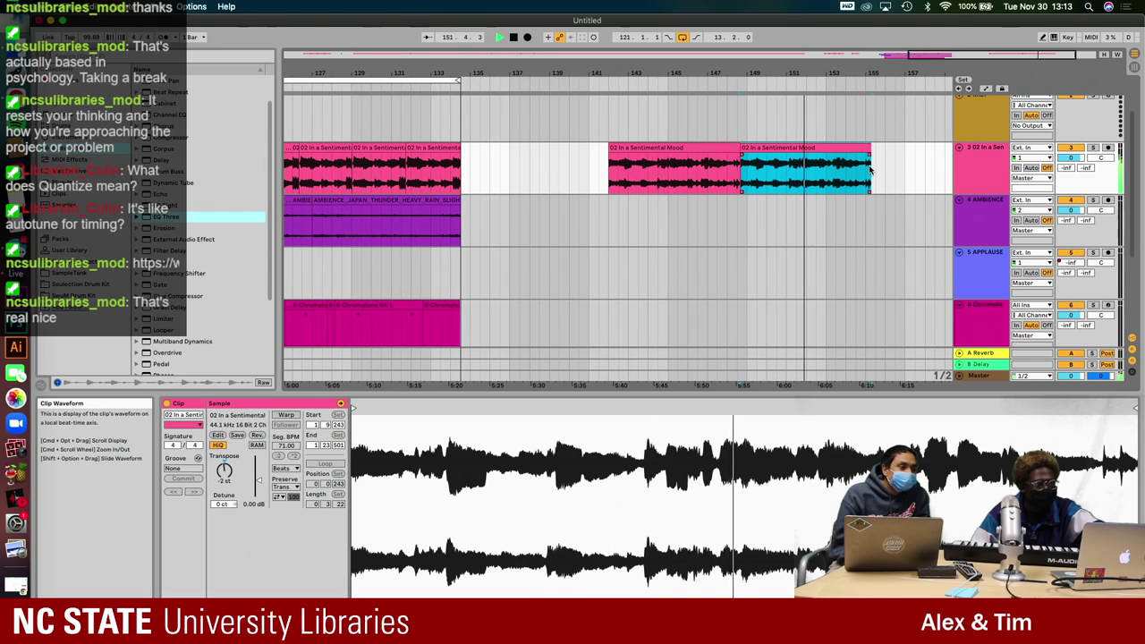
- Duplicate the unwarped sample clip again directly after its first copy, stop playback and inspect the end of the new copy
key(super+d)
scroll(868, 169, down, 2)
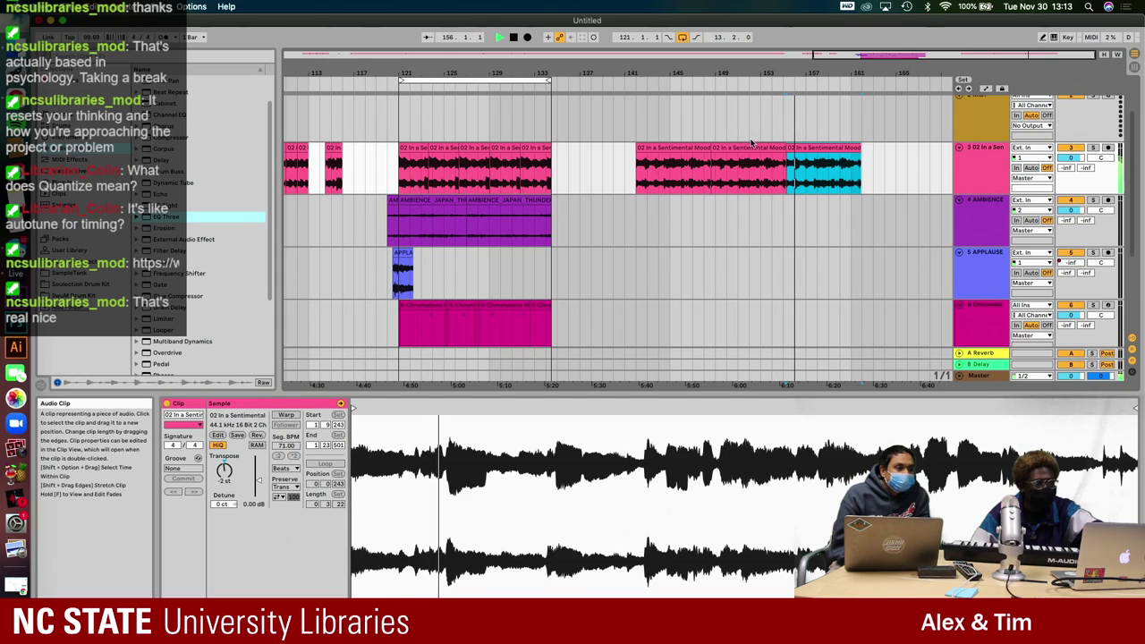
scroll(676, 163, down, 1)
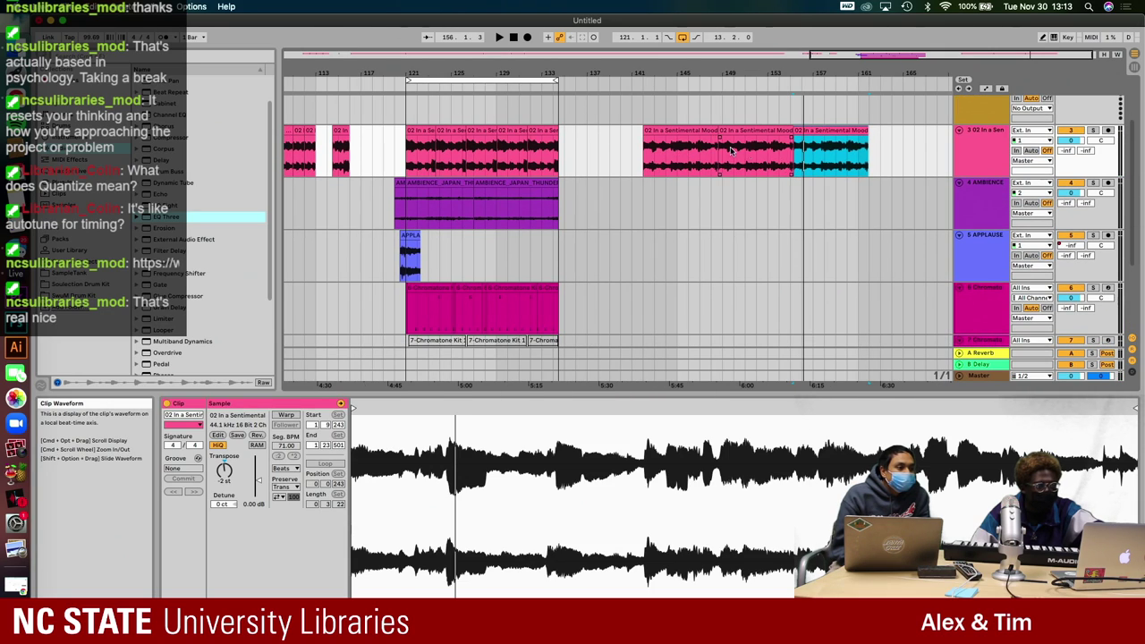
click(880, 156)
key(plus)
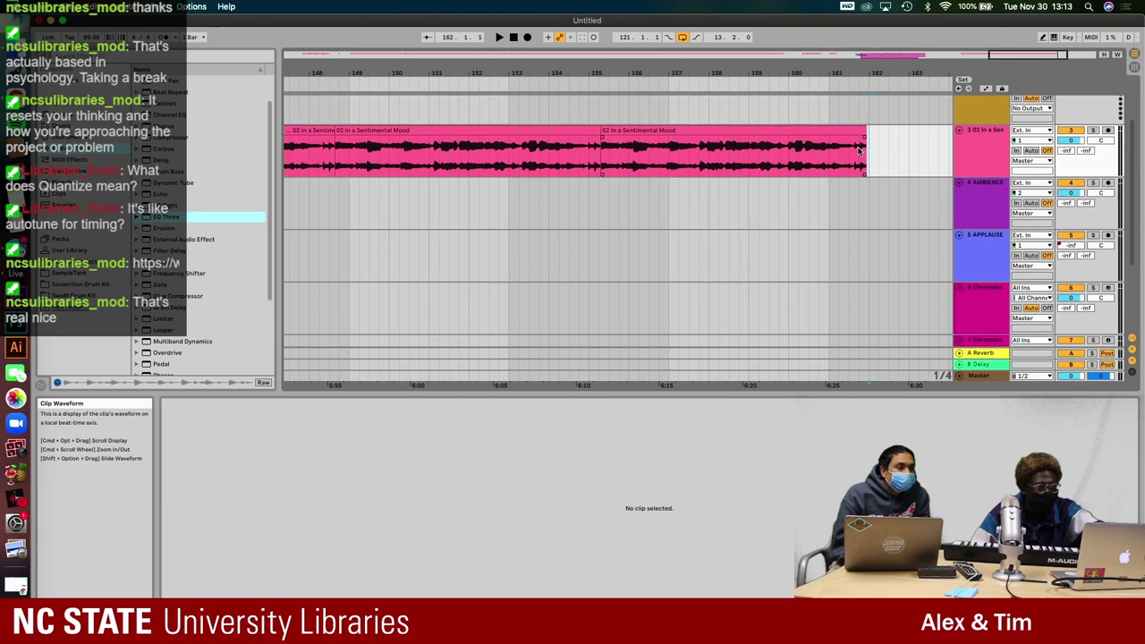
key(minus)
key(minus)
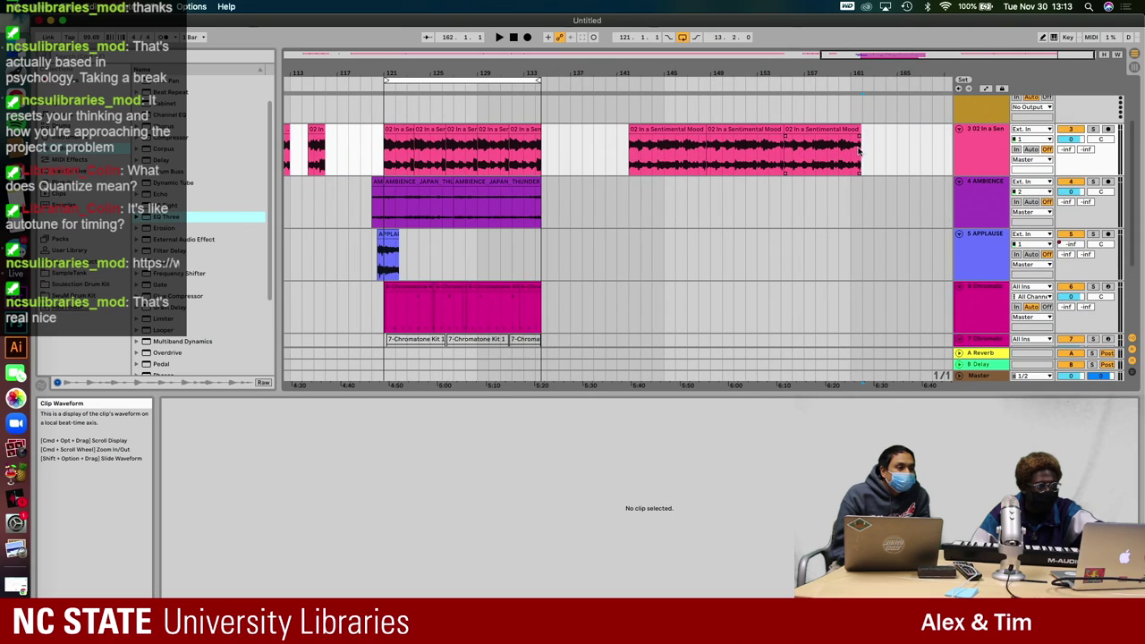
- Move the two duplicated clips out to about 158.3 and place the first sample clip at 145.1.1
drag(654, 130, 642, 130)
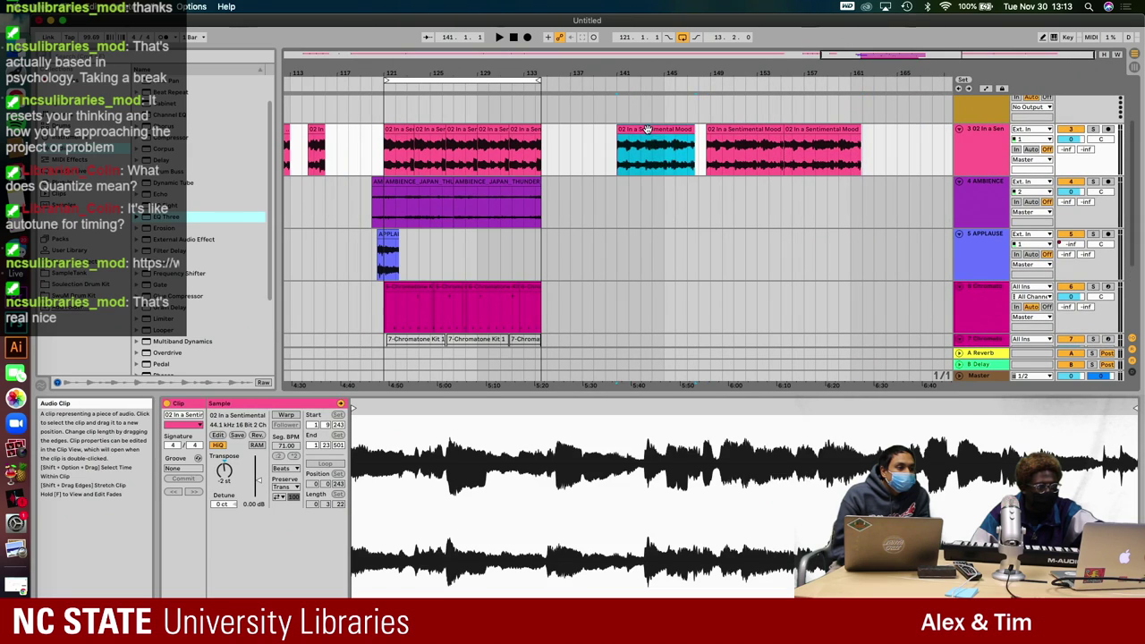
drag(864, 116, 842, 131)
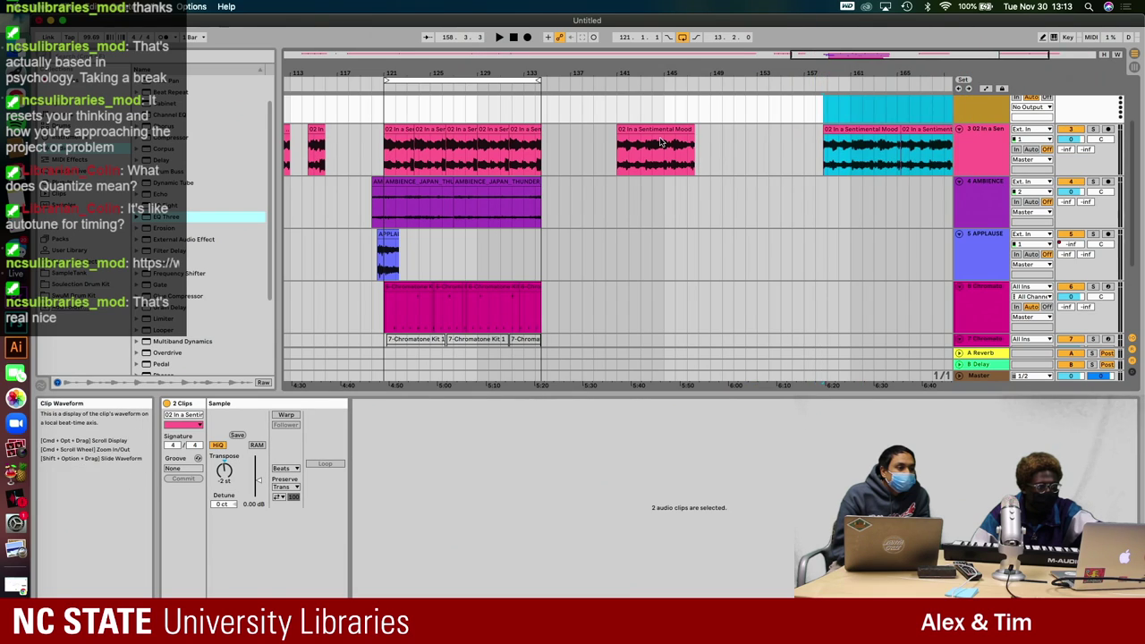
scroll(665, 138, up, 1)
drag(665, 139, 639, 140)
scroll(732, 147, up, 3)
scroll(677, 156, up, 2)
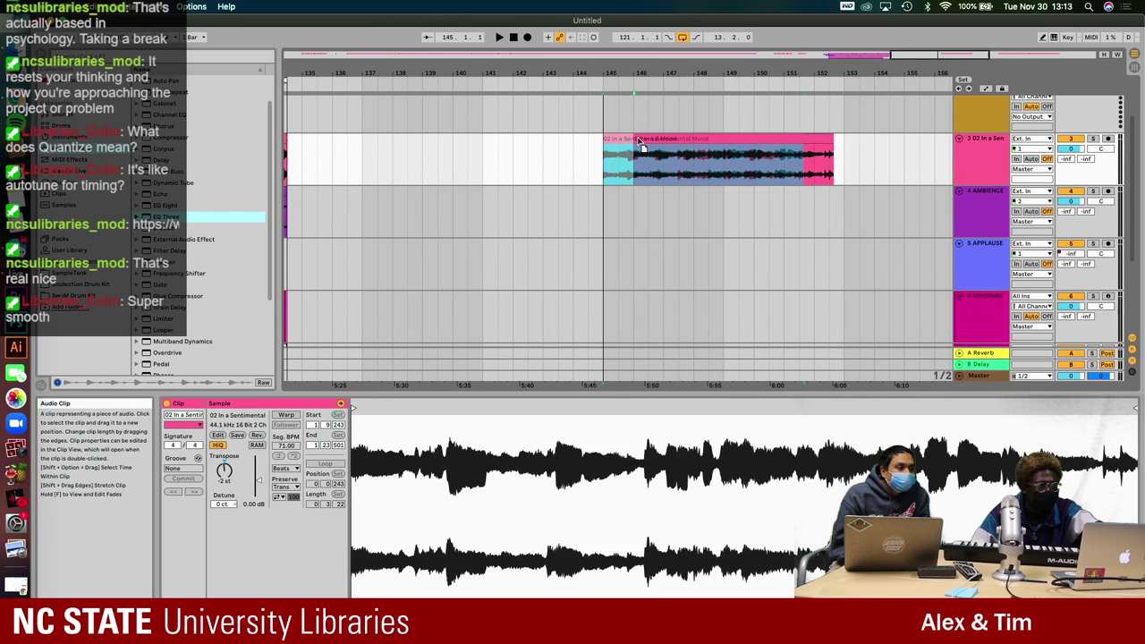
- Play the clip from 145.1.1, turn its warping back on while keeping the current timing, and stop playback
key(space)
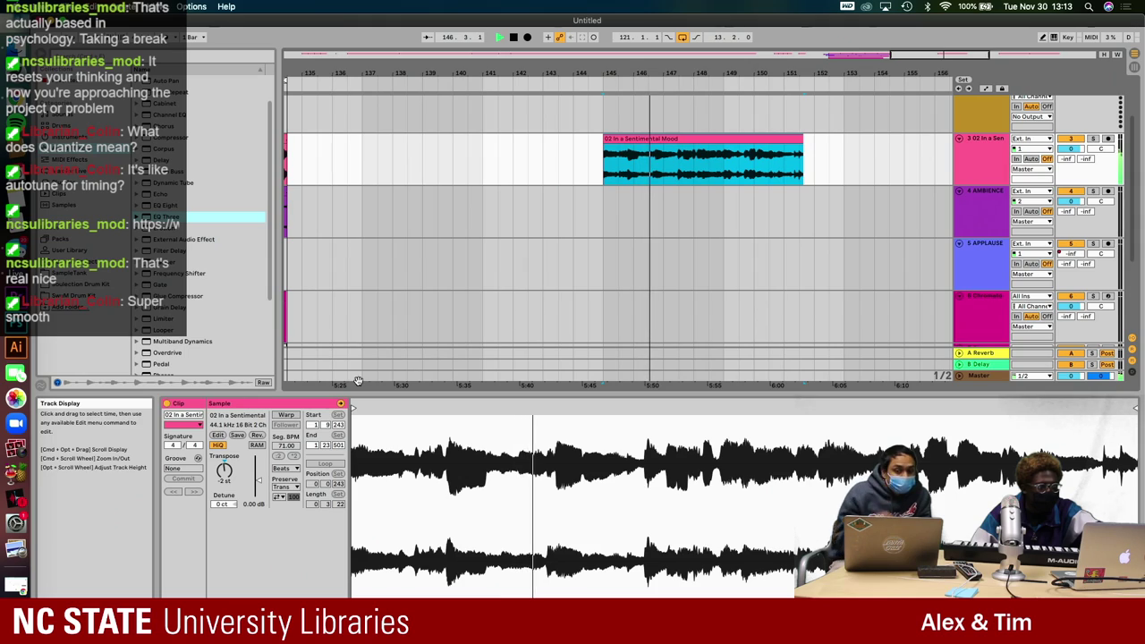
click(287, 414)
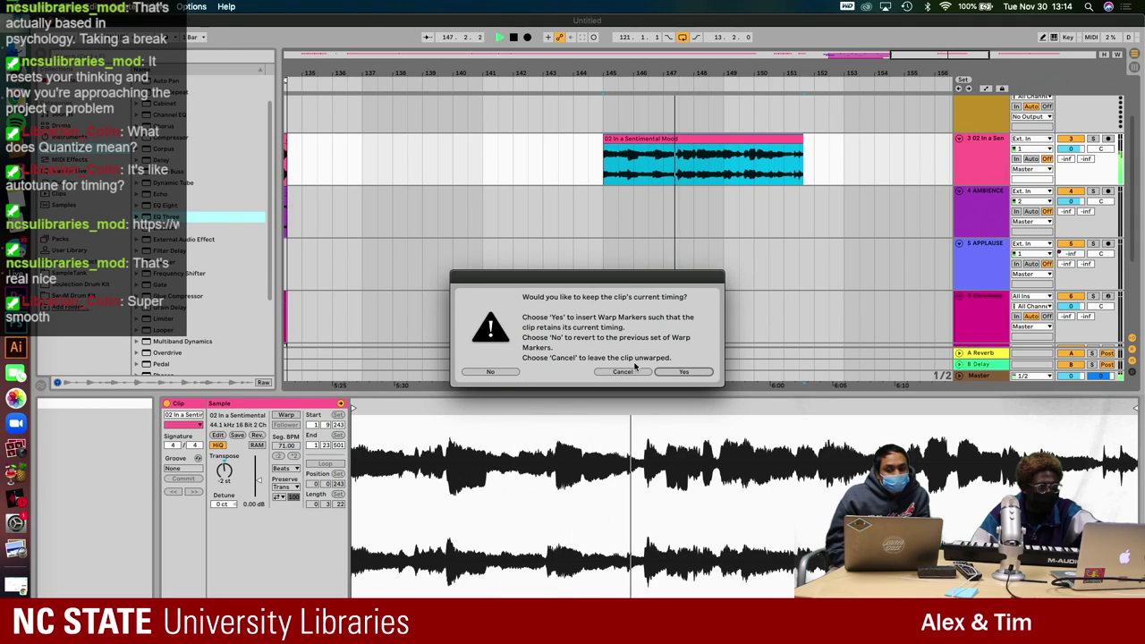
click(672, 372)
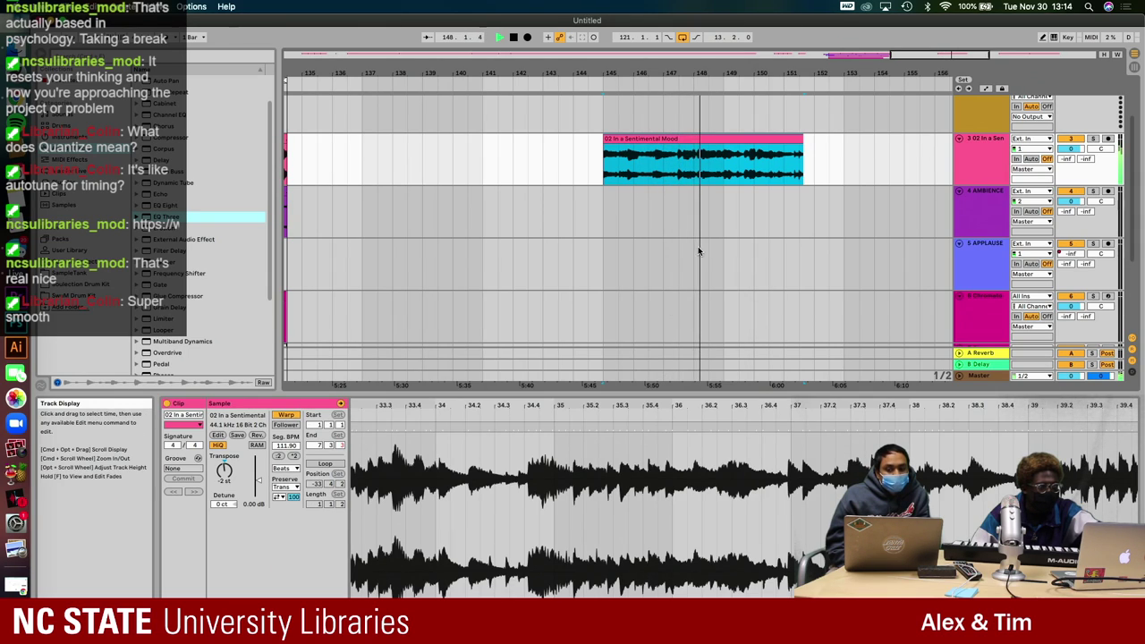
click(788, 138)
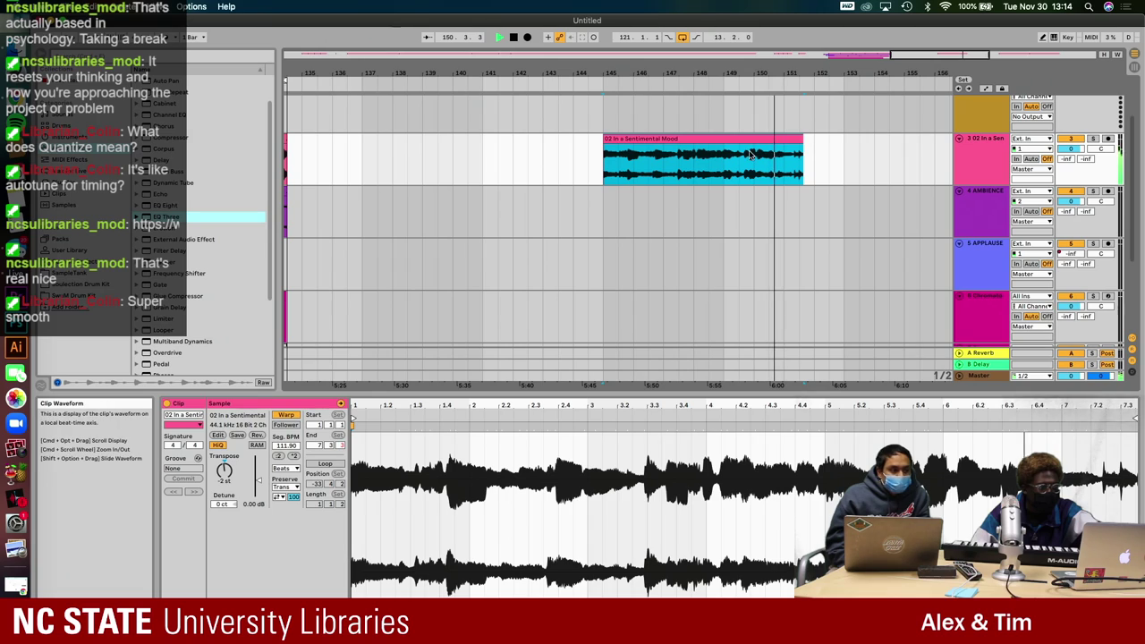
scroll(816, 438, down, 3)
key(space)
- Add a warp marker at the transient near the sample's end and trim the clip's end to 149.1.1
click(1002, 428)
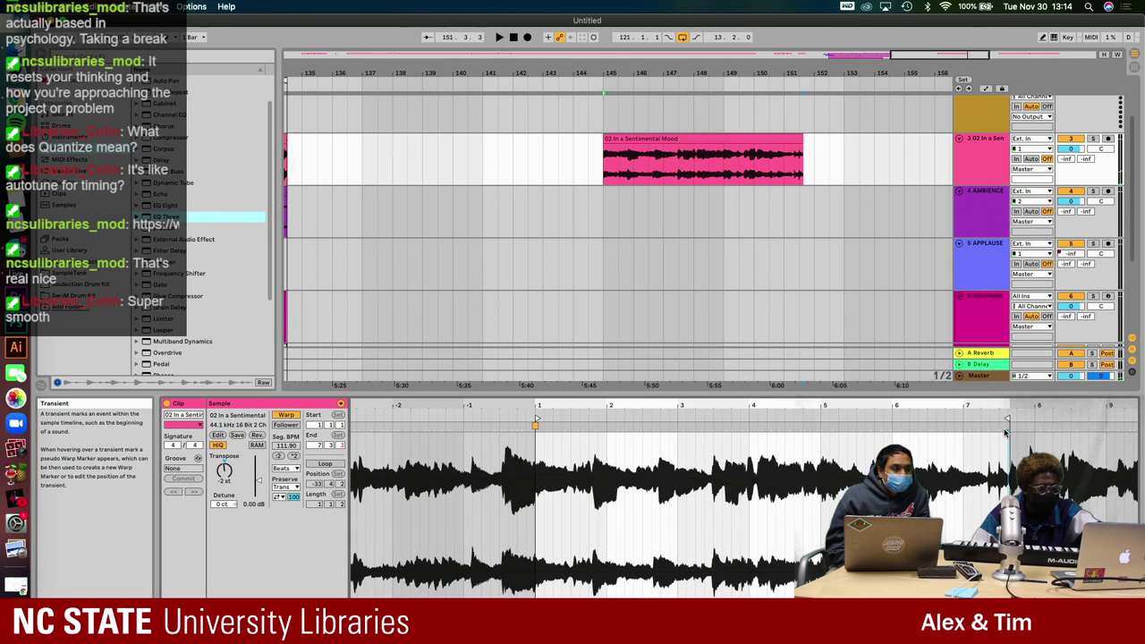
drag(1007, 422, 1026, 426)
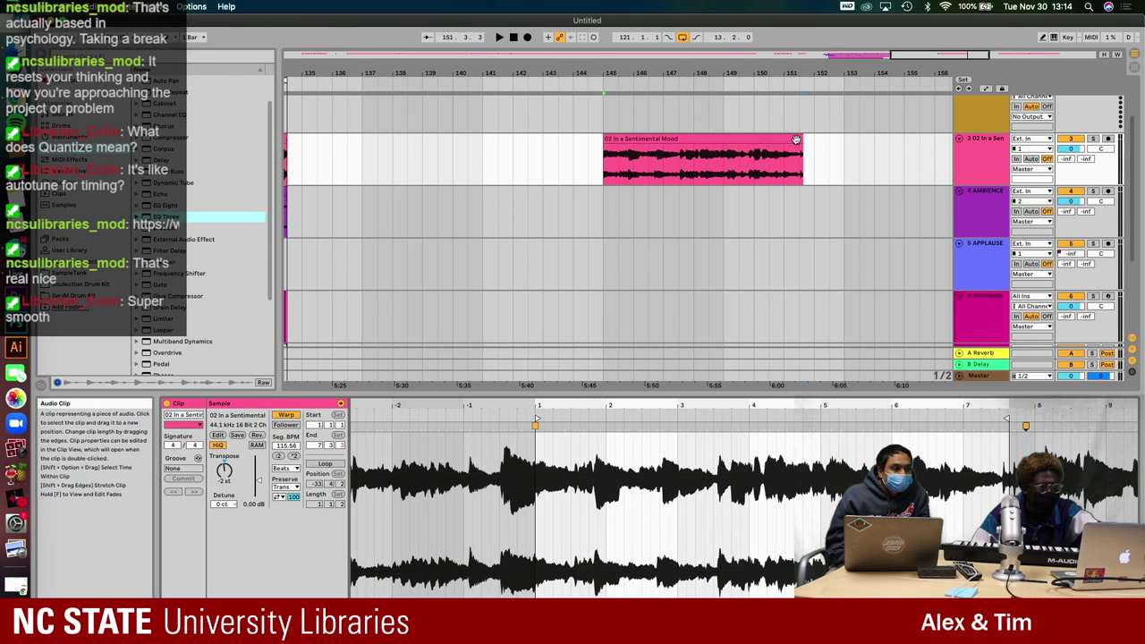
drag(799, 143, 722, 143)
scroll(829, 383, down, 2)
scroll(693, 501, down, 3)
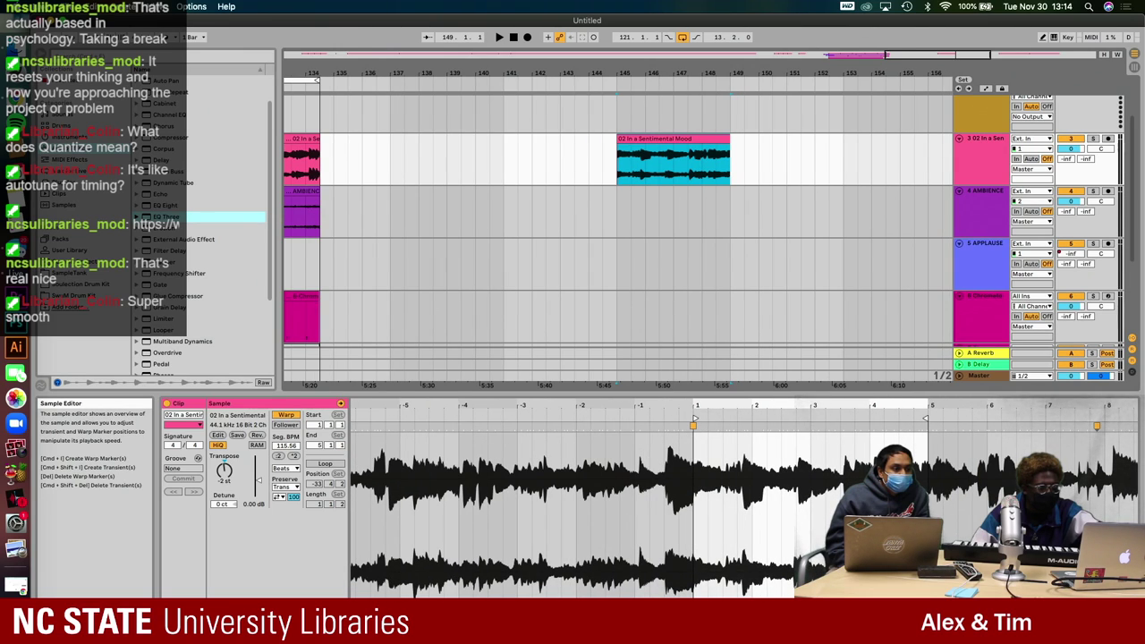
- Move the closing warp marker back to bar 5 at the clip's end marker and play the four-bar clip
drag(1094, 429, 930, 440)
key(space)
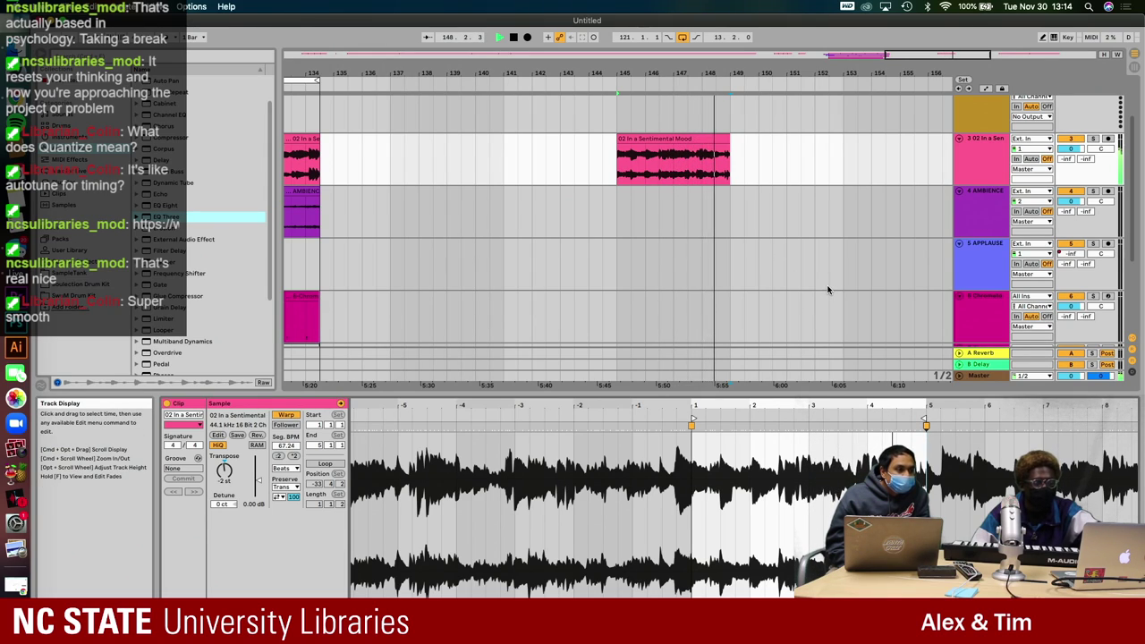
key(space)
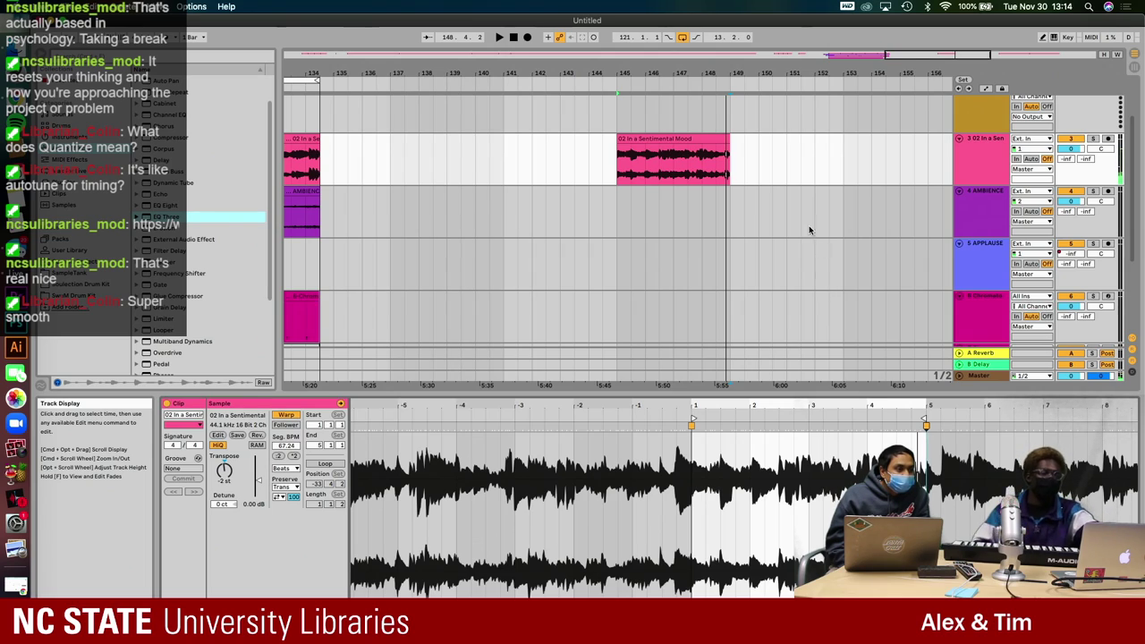
- Duplicate the four-bar sample clip directly after itself at 149.1.1 and play both clips from 145.1.1
click(699, 143)
key(ctrl+d)
click(619, 165)
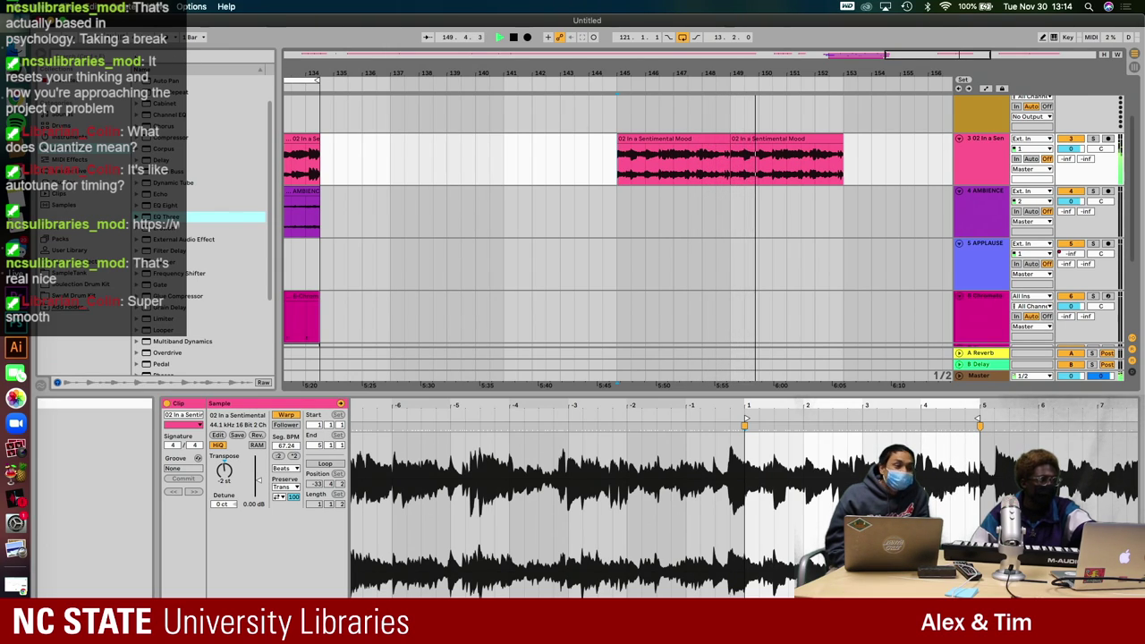
key(space)
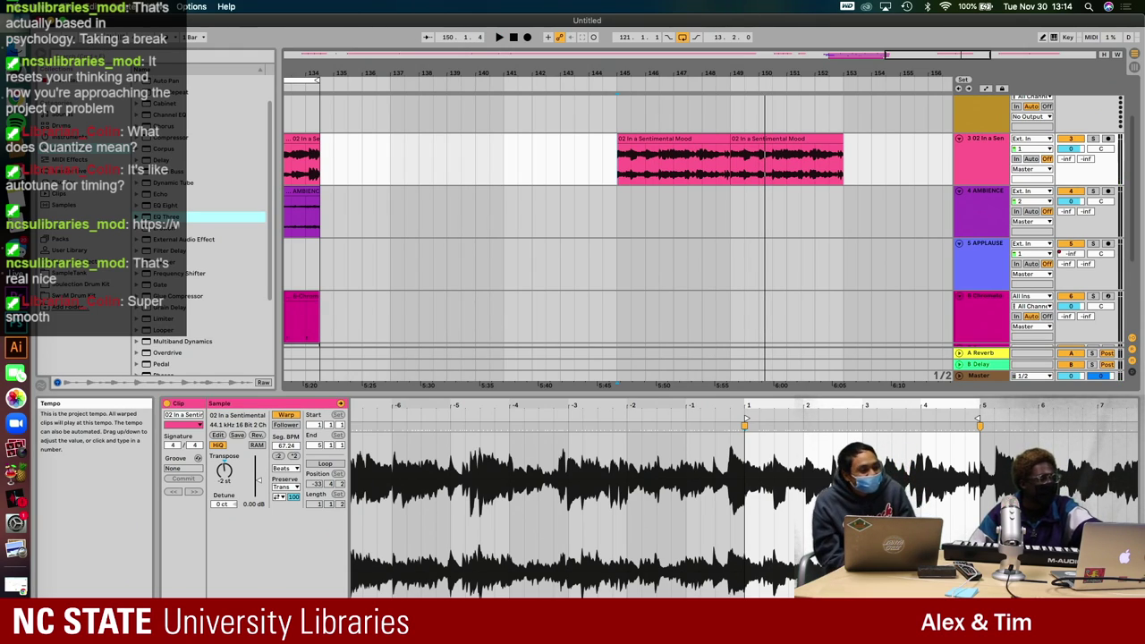
- Set the arrangement loop to start at 145.1.1 with a length of 8 bars around the two clips, and play it
key(space)
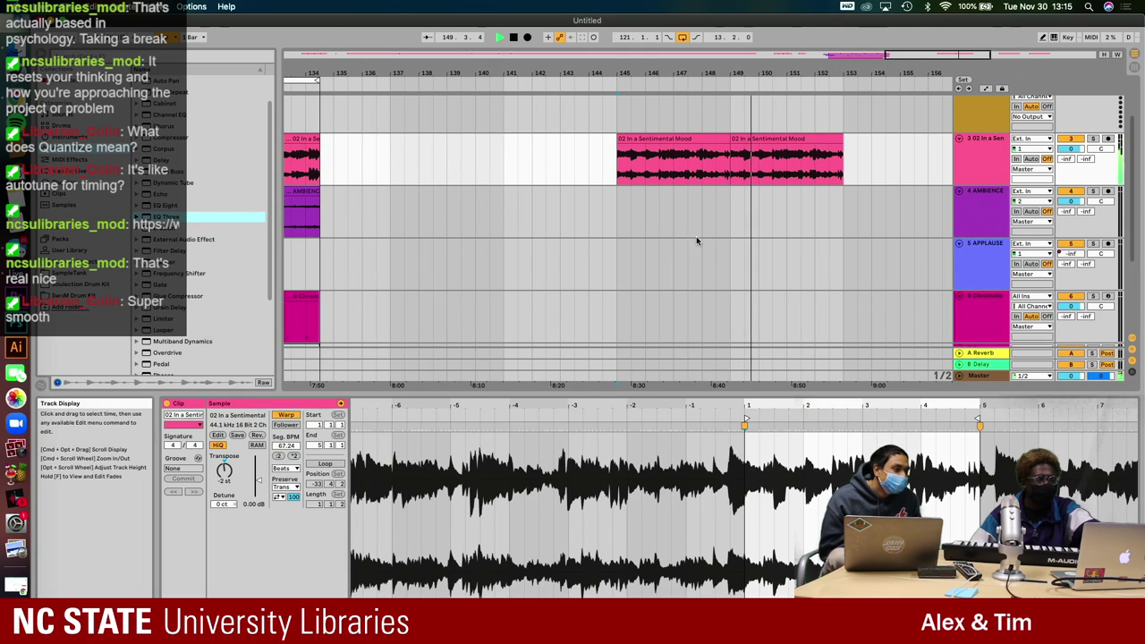
scroll(716, 243, up, 2)
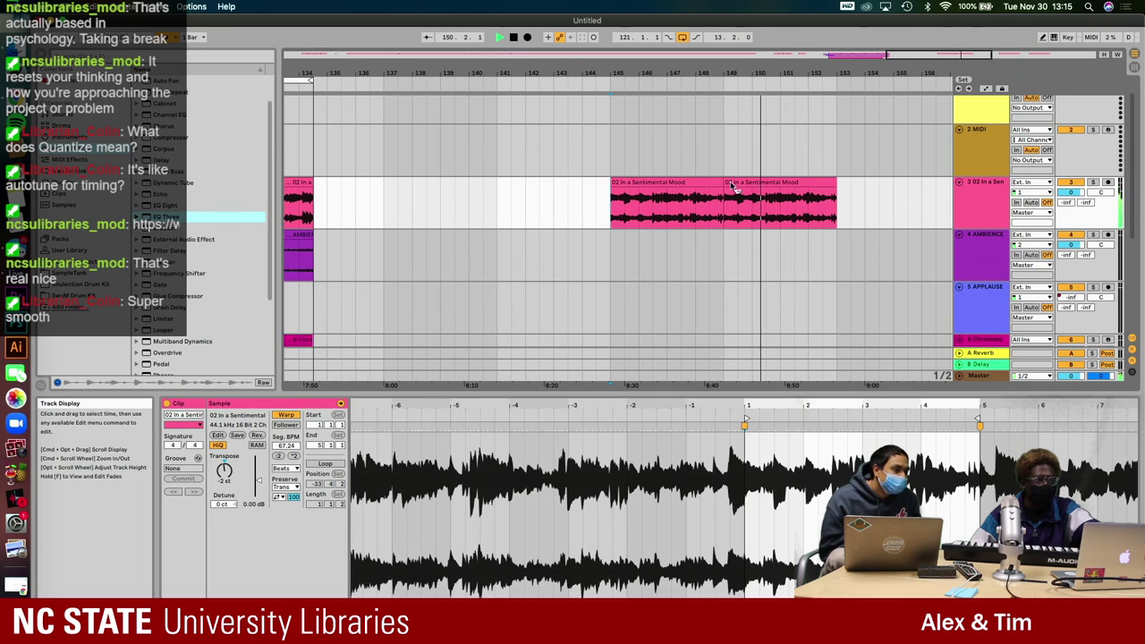
scroll(585, 140, down, 3)
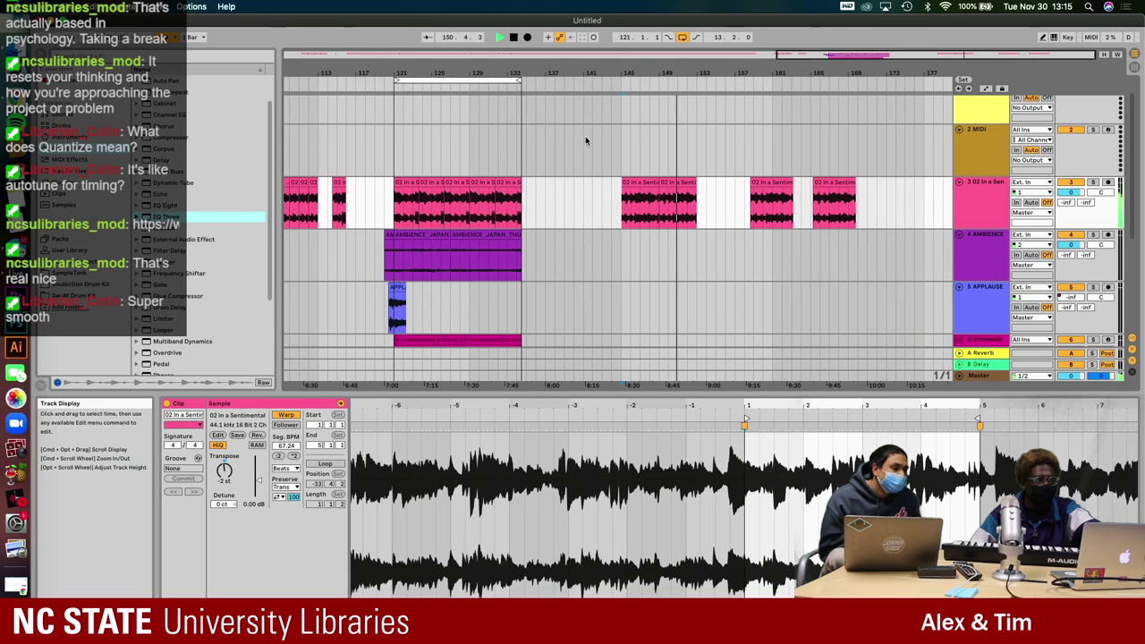
drag(497, 80, 705, 81)
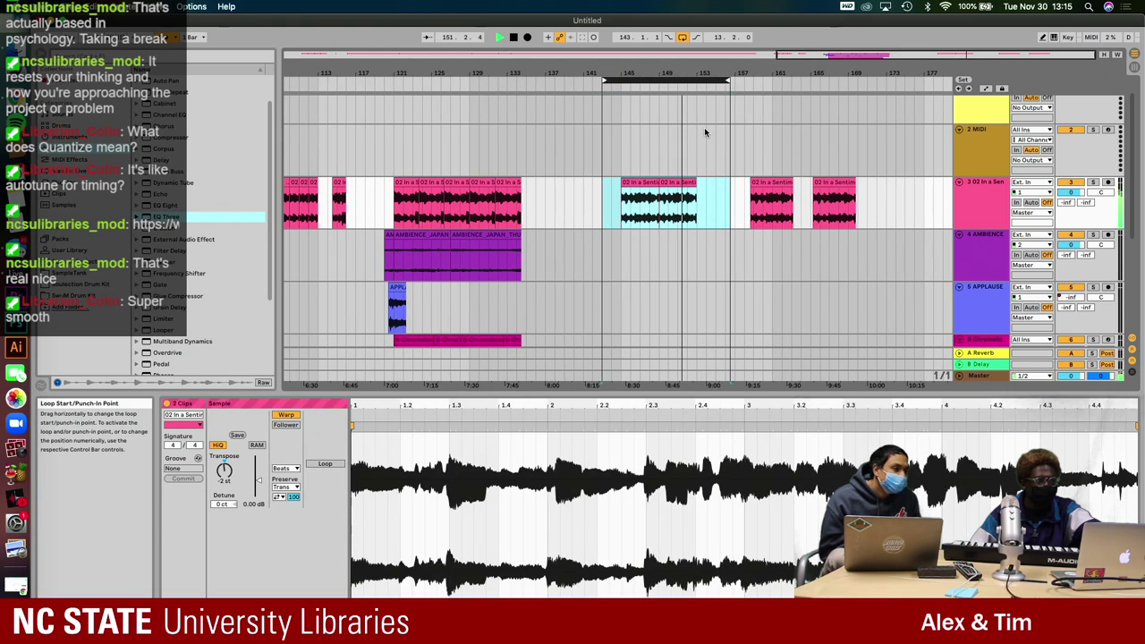
scroll(704, 127, down, 3)
scroll(826, 160, up, 4)
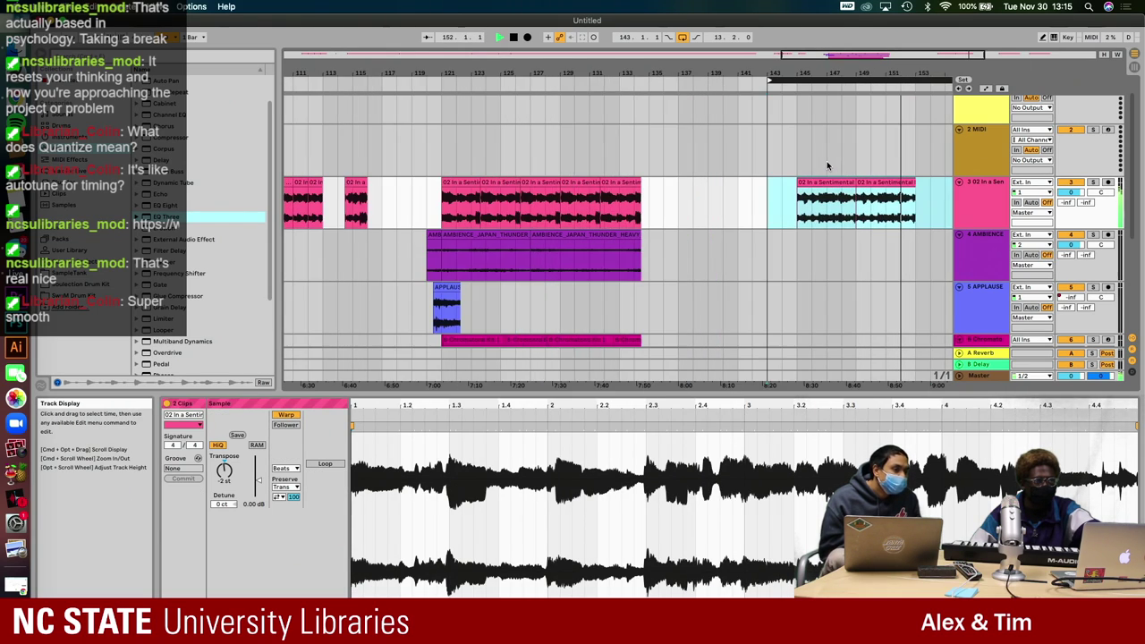
scroll(826, 160, up, 3)
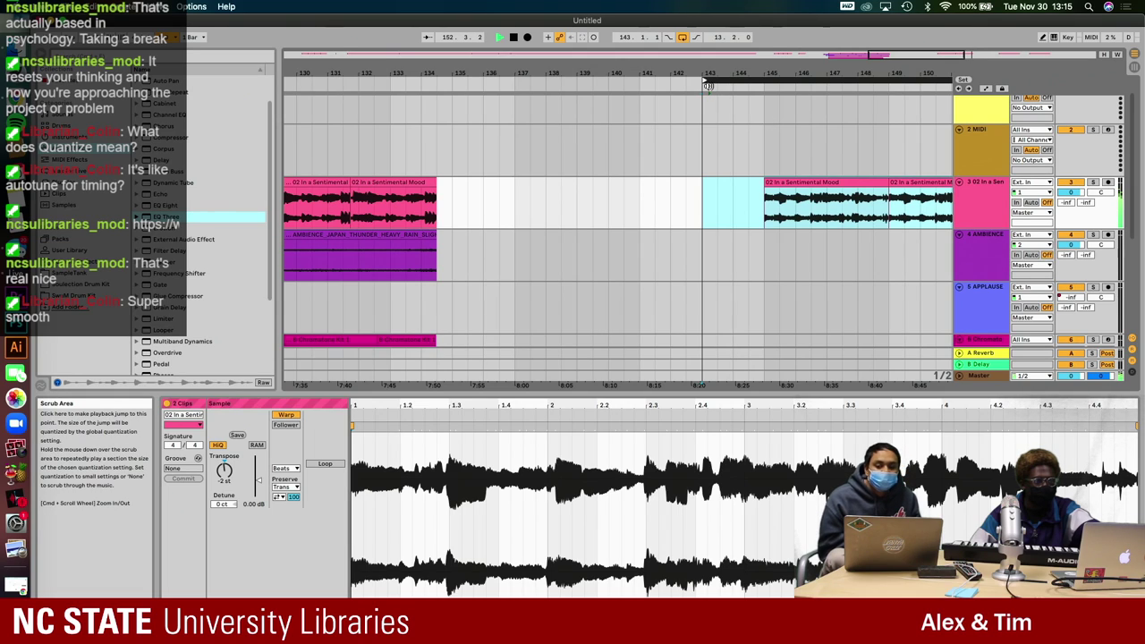
drag(706, 82, 771, 82)
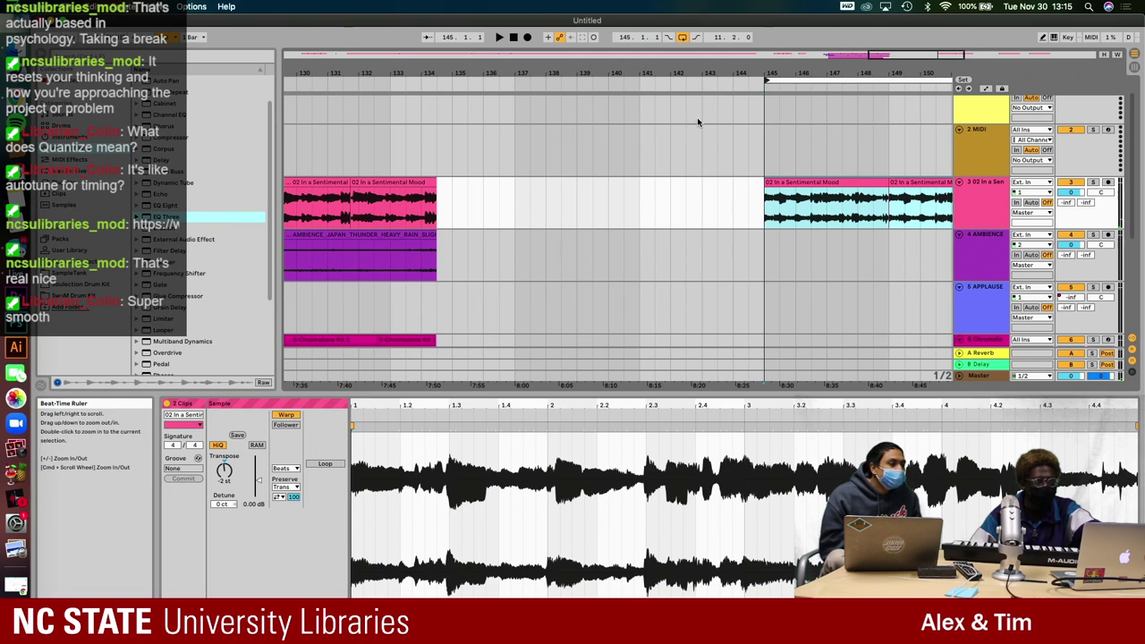
drag(892, 95, 823, 110)
key(space)
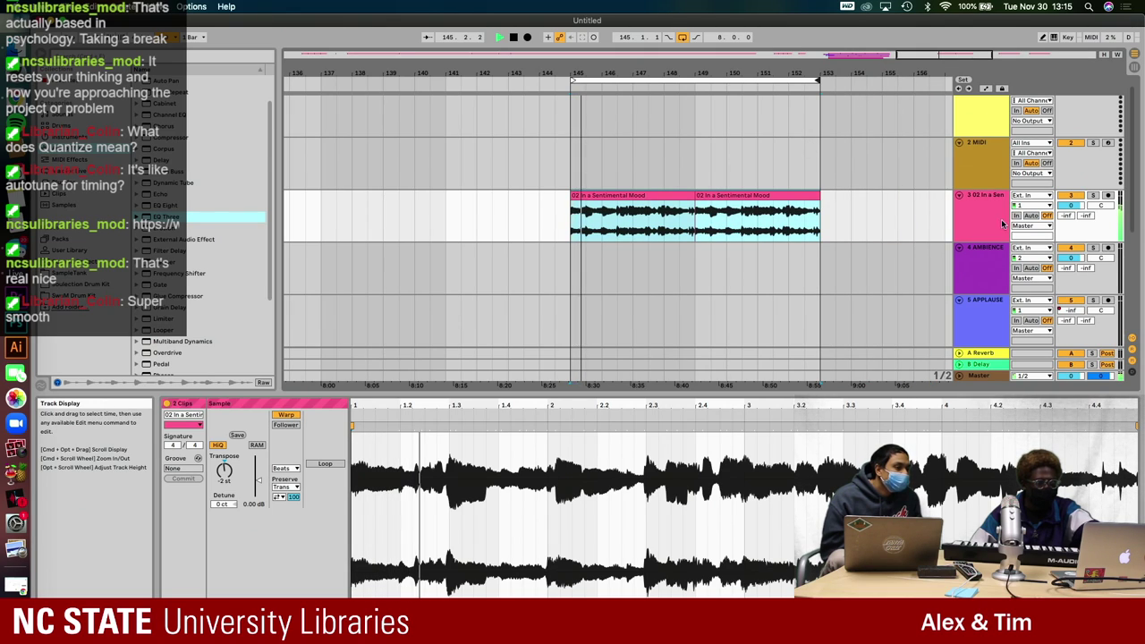
- Move the record-armed Chromatone track 8 up to directly below the "02 In a Sentimental Mood" track
scroll(961, 157, down, 3)
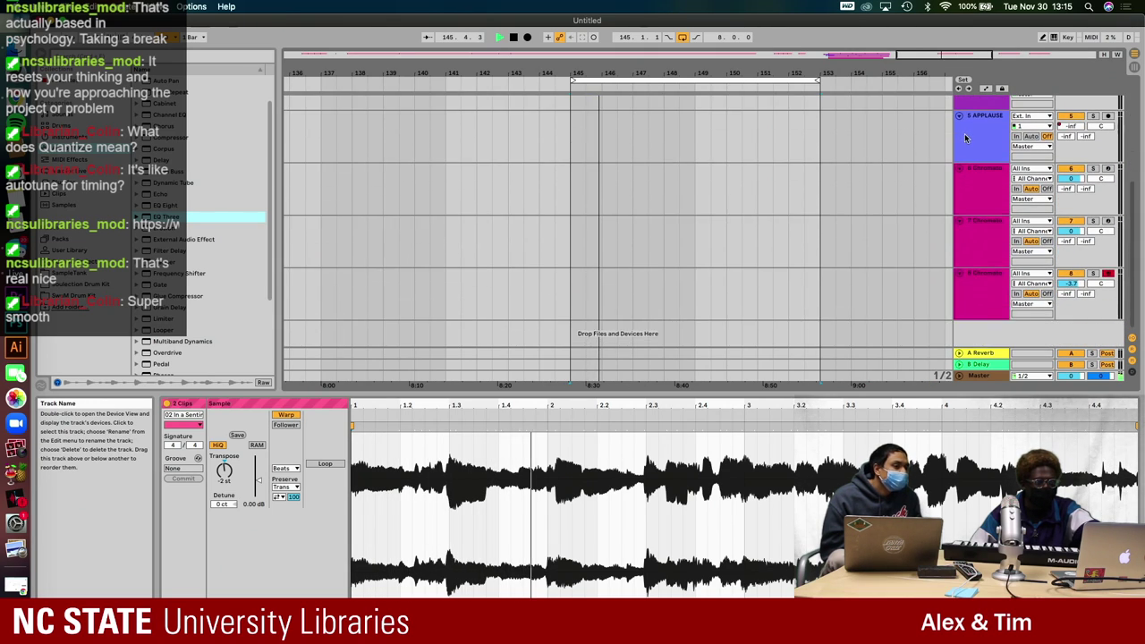
scroll(965, 143, down, 1)
scroll(986, 260, down, 5)
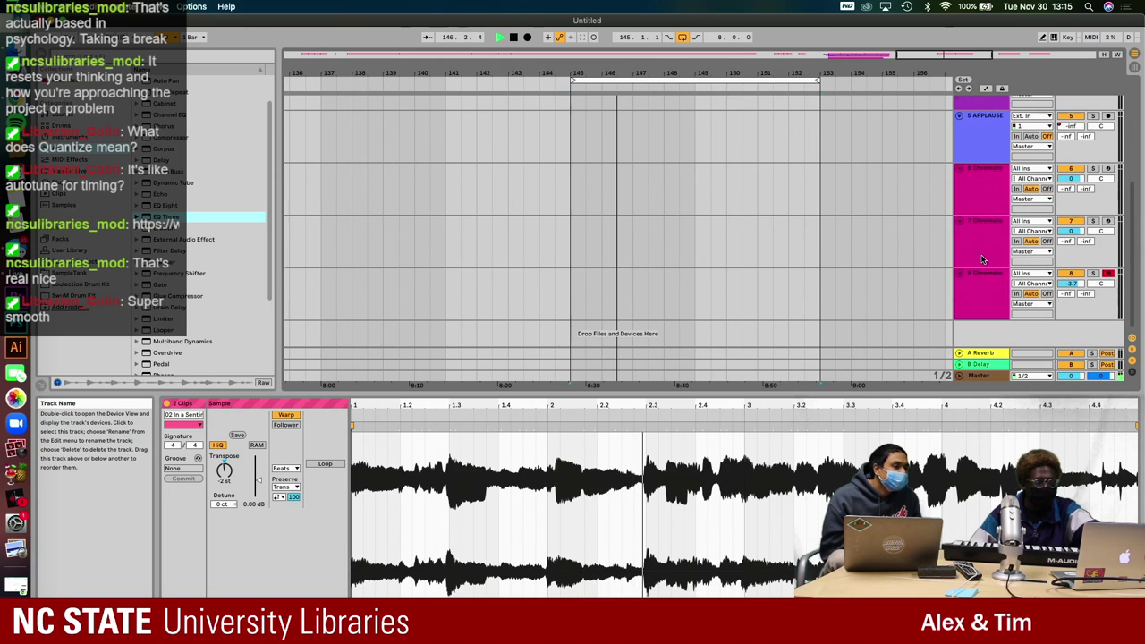
click(985, 284)
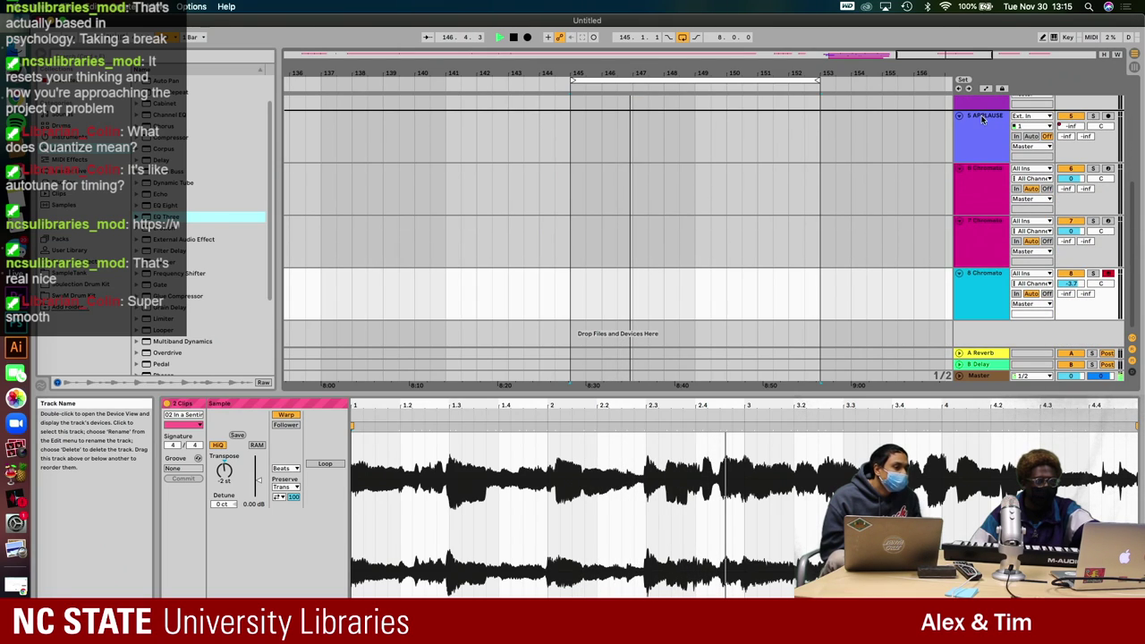
scroll(981, 119, up, 4)
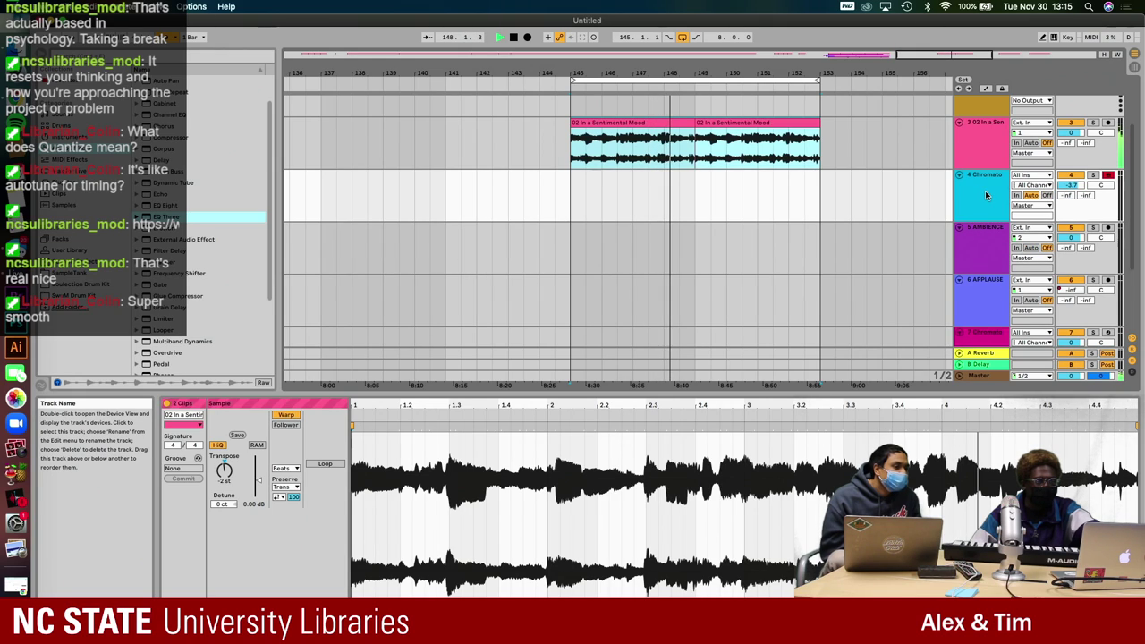
- Switch to Session View, look through the MIDI tracks, select the "02 In a Sentimental Mood" track and briefly play the loop
key(Tab)
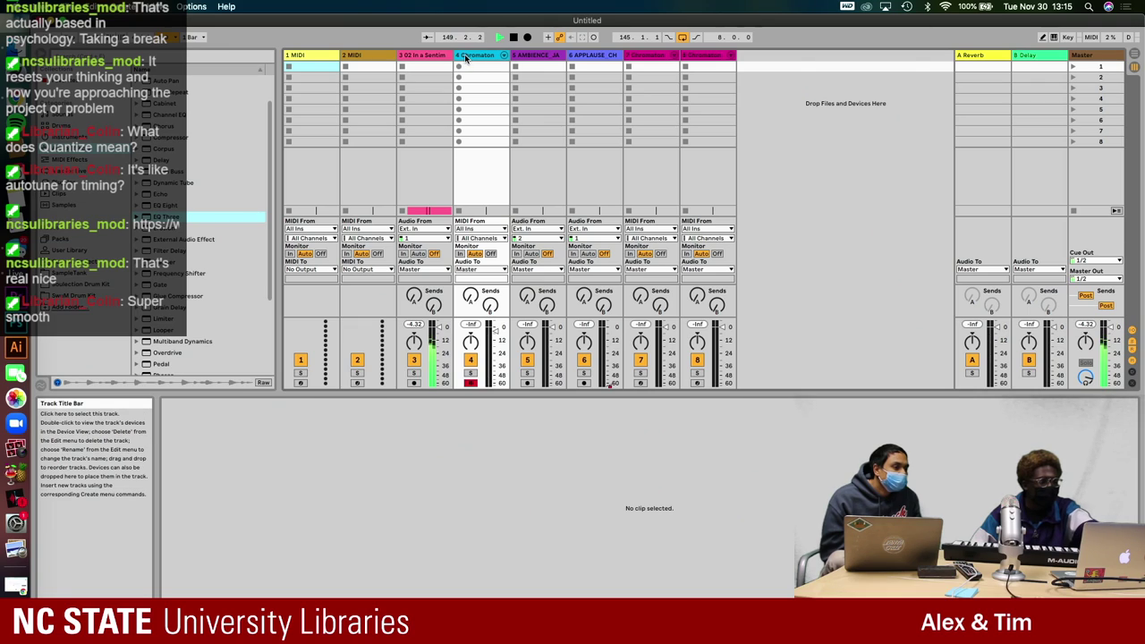
key(Tab)
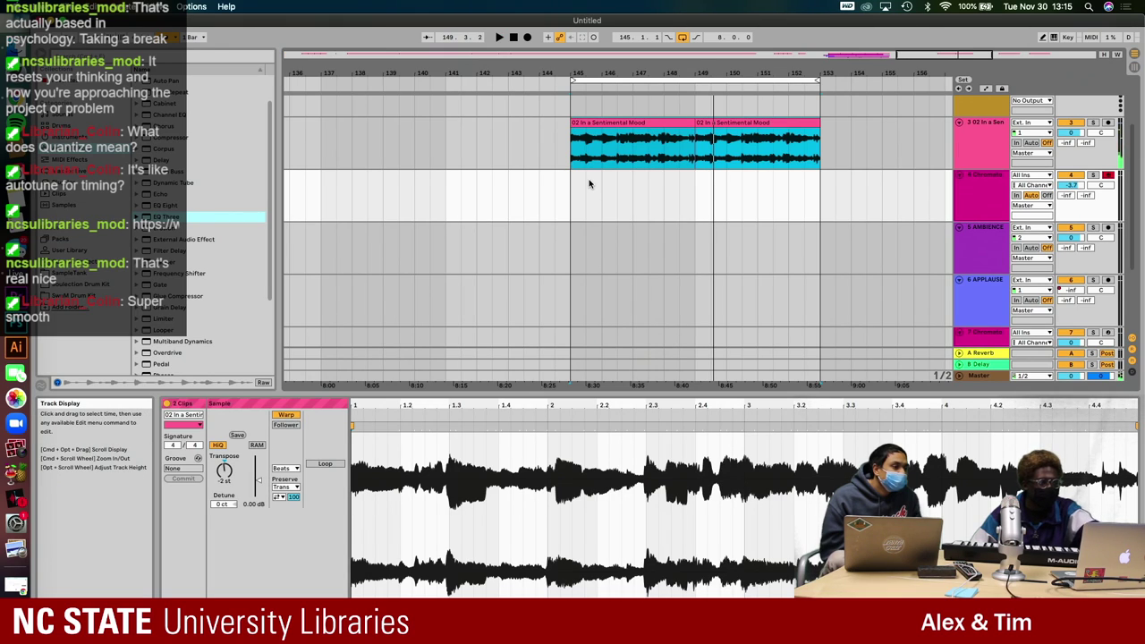
key(Tab)
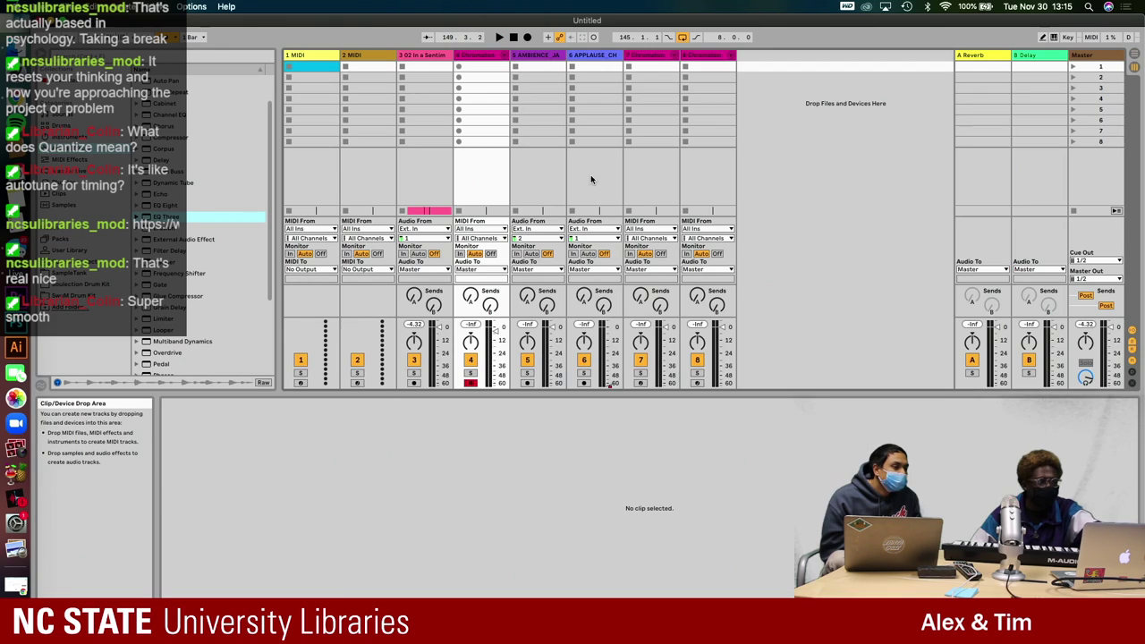
click(428, 57)
click(380, 57)
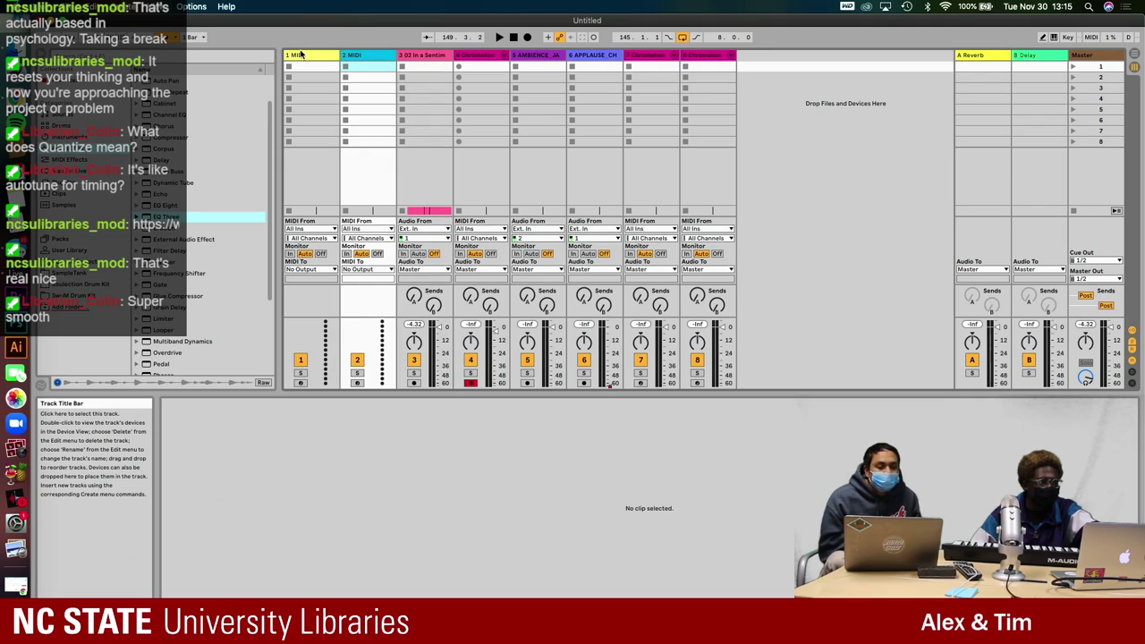
click(302, 55)
click(432, 56)
key(space)
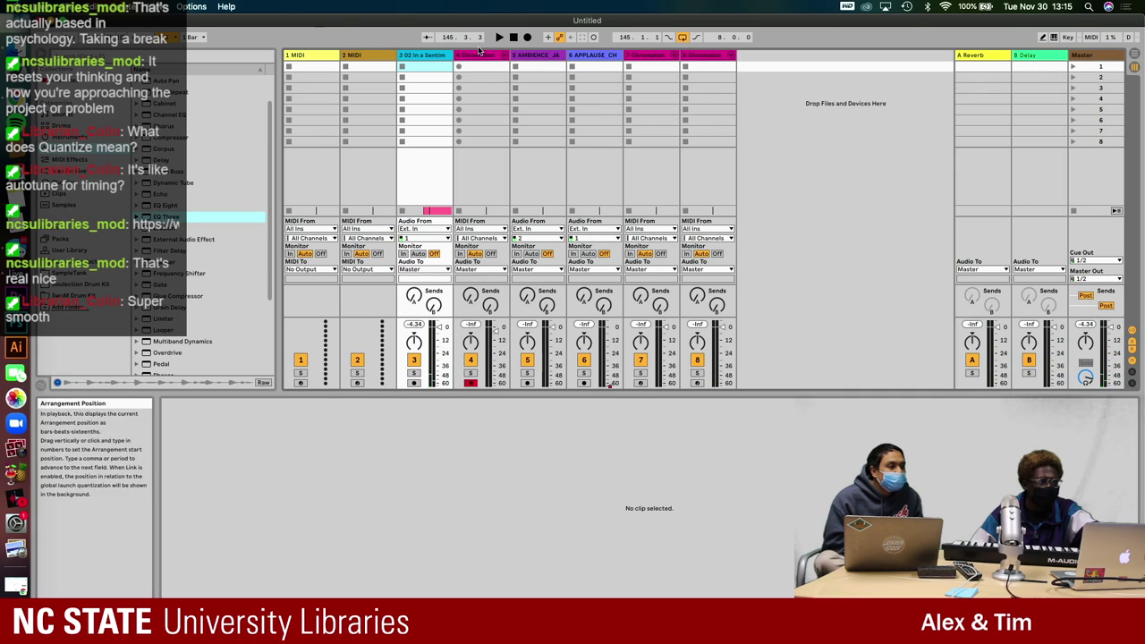
- Create an empty one-bar MIDI clip in the first slot of Chromatone track 4 and audition its lower drum sounds
click(480, 52)
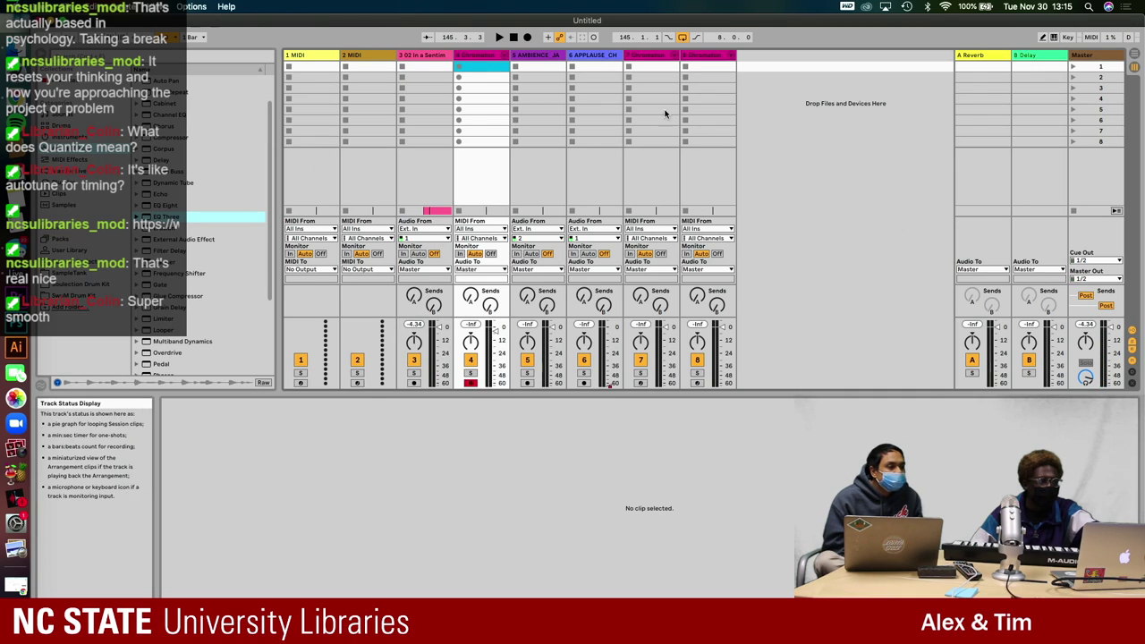
double_click(480, 67)
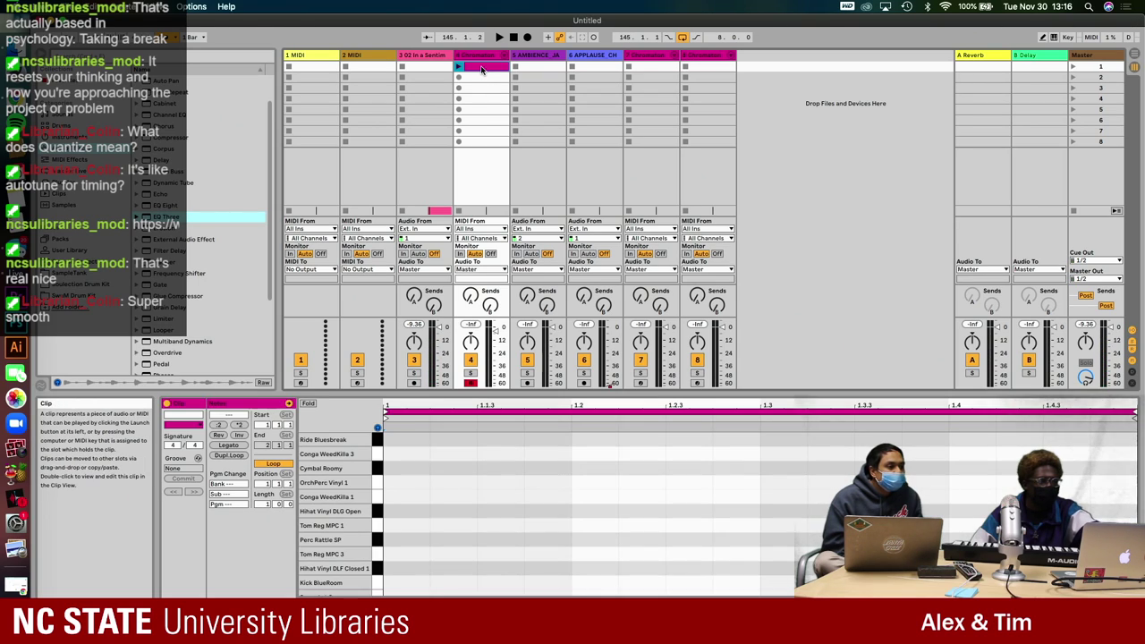
scroll(465, 451, down, 2)
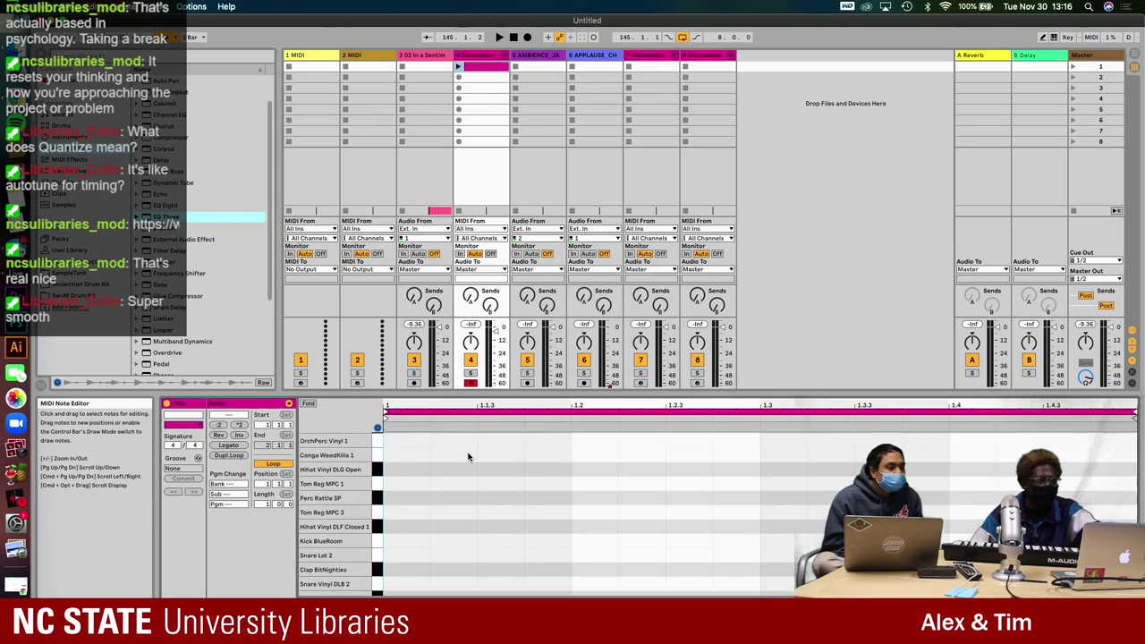
scroll(468, 457, down, 3)
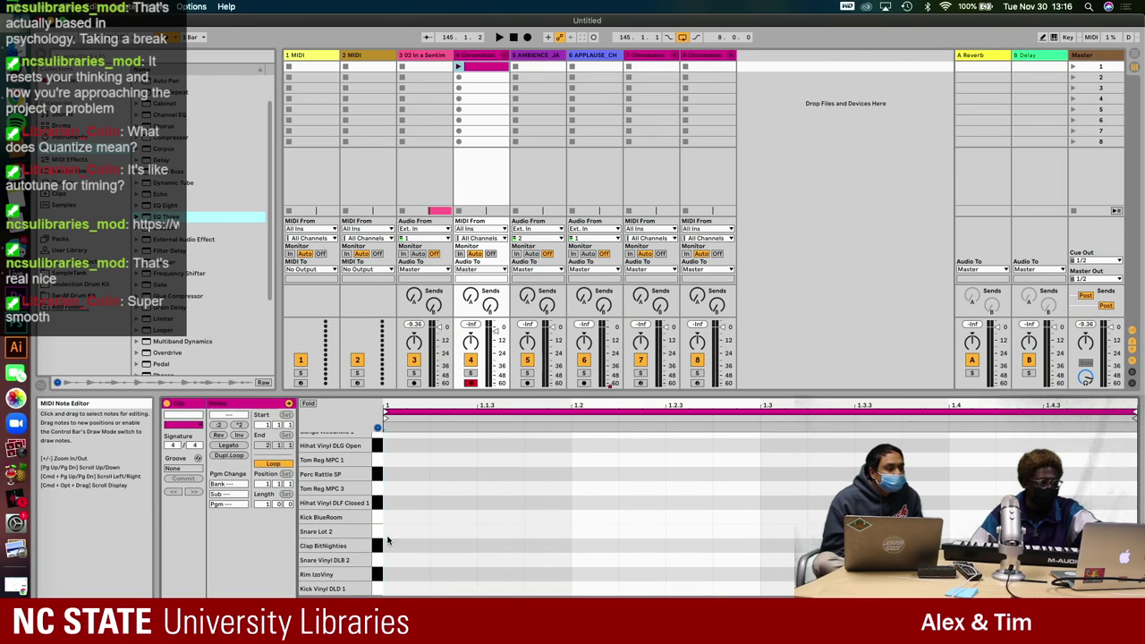
click(385, 569)
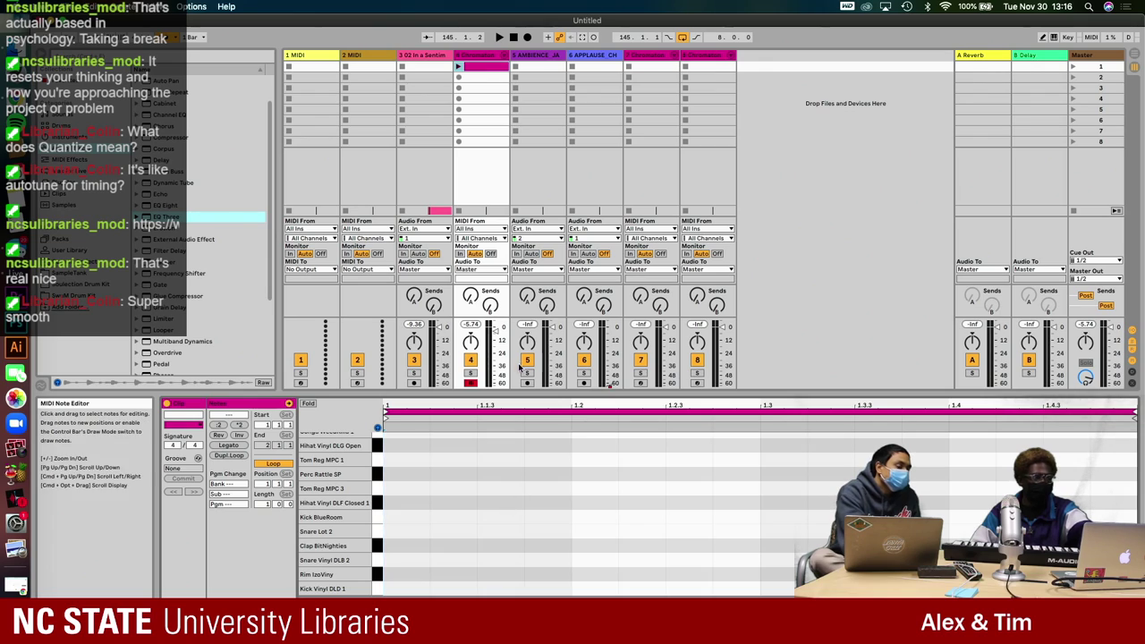
click(483, 86)
click(484, 99)
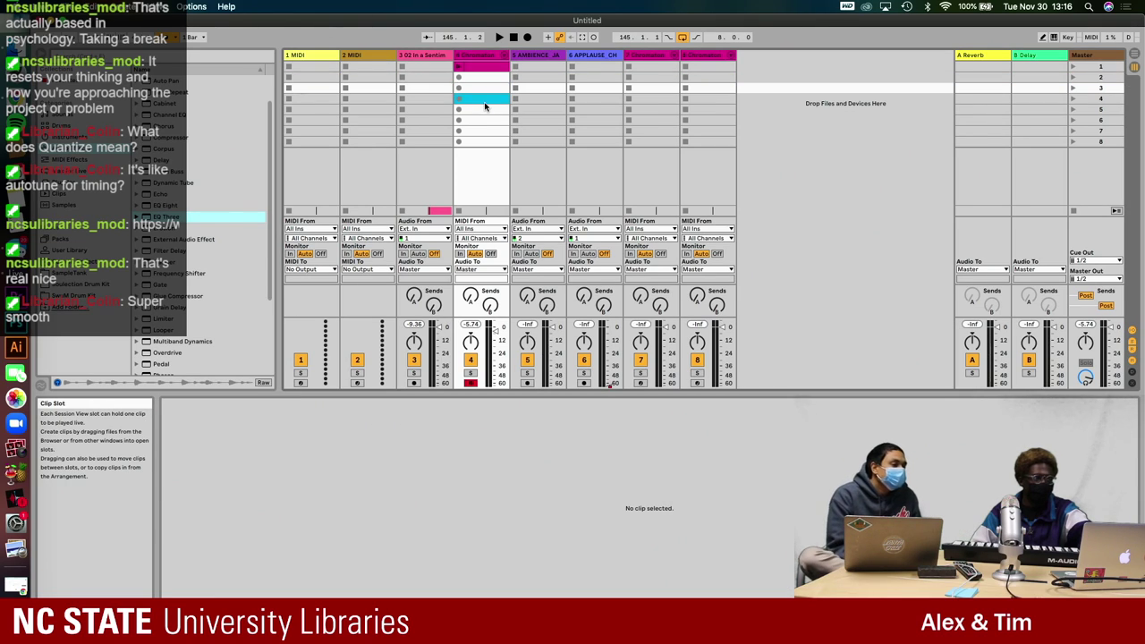
click(484, 120)
click(470, 70)
click(477, 81)
click(480, 71)
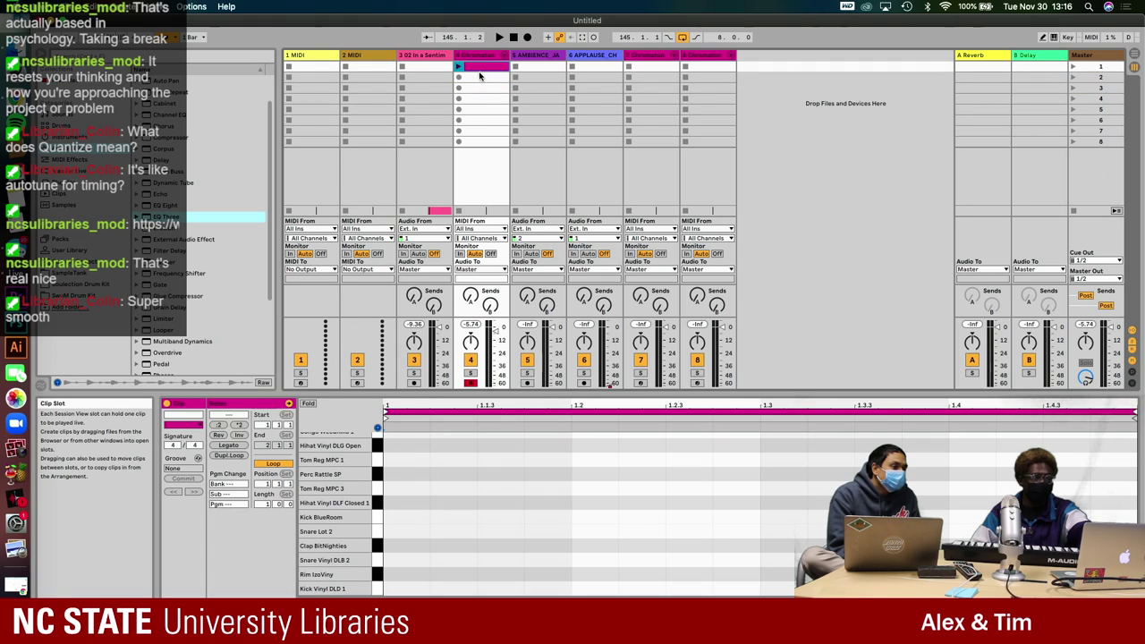
click(476, 80)
click(480, 88)
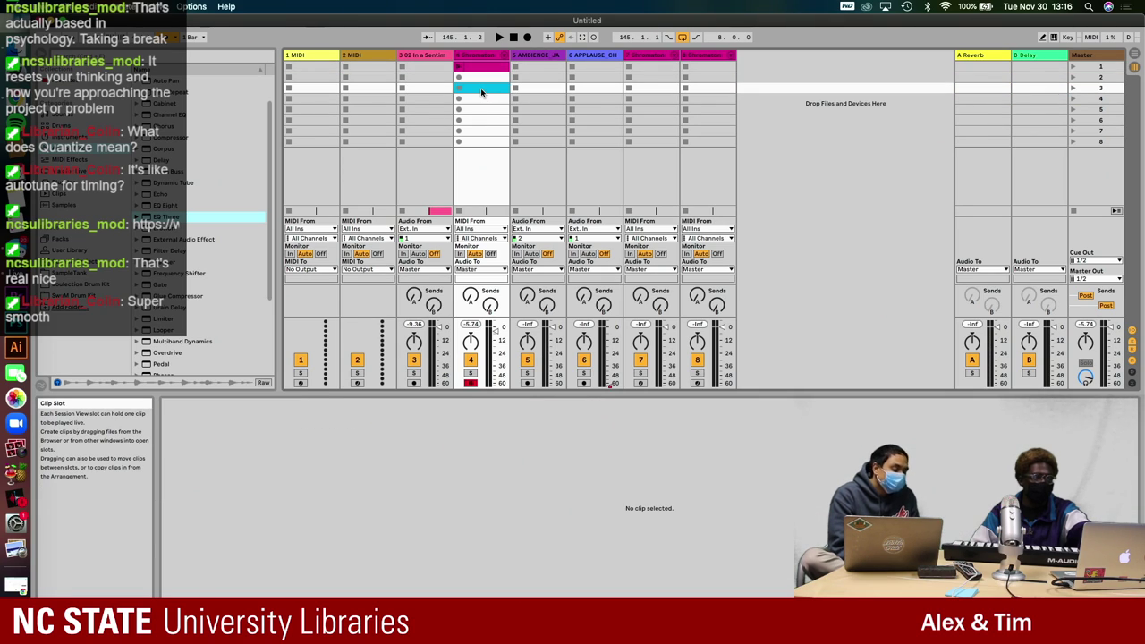
- Place Kick BlueRoom notes at 1.1, 1.1.4 and 1.3 and Snare Lot 2 notes at 1.2 and 1.4 in the clip
click(480, 71)
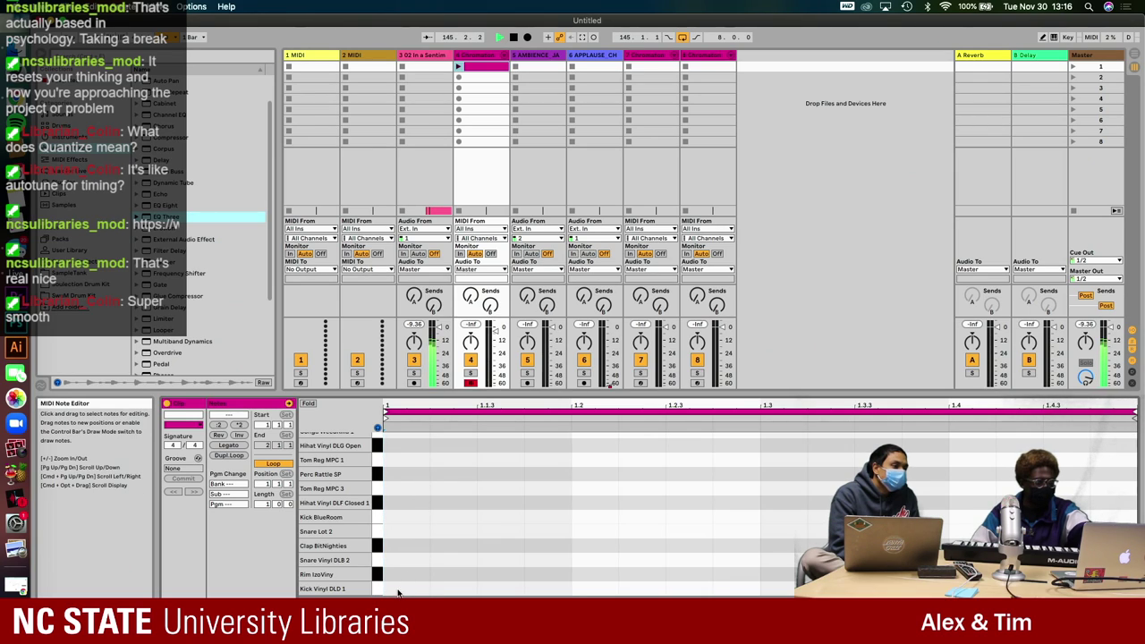
key(super+v)
drag(411, 594, 420, 529)
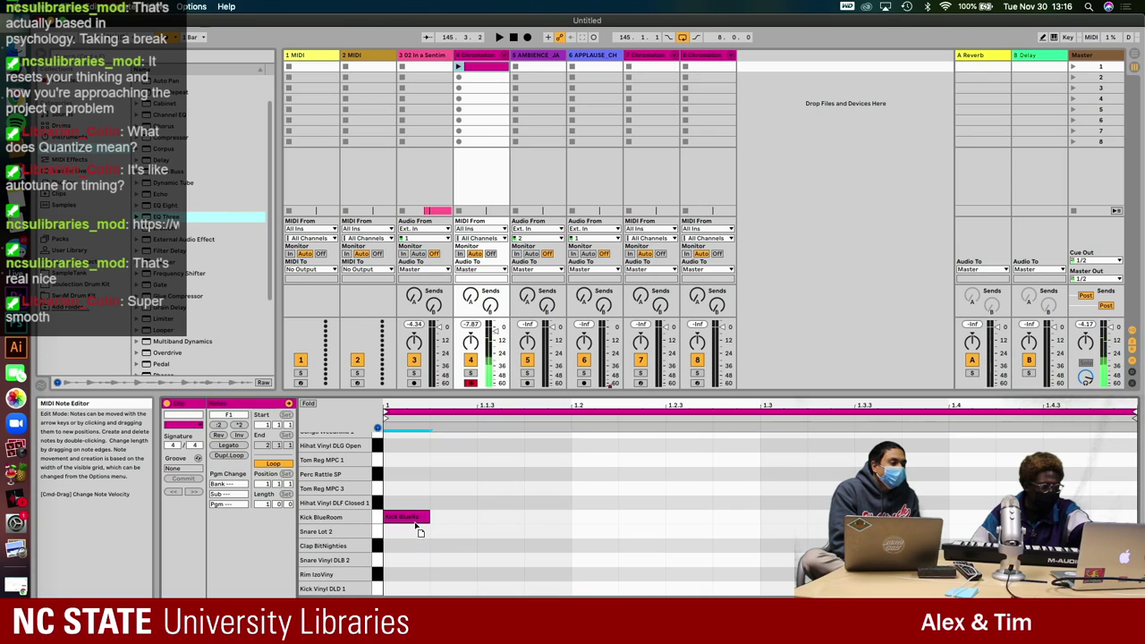
double_click(542, 520)
double_click(593, 532)
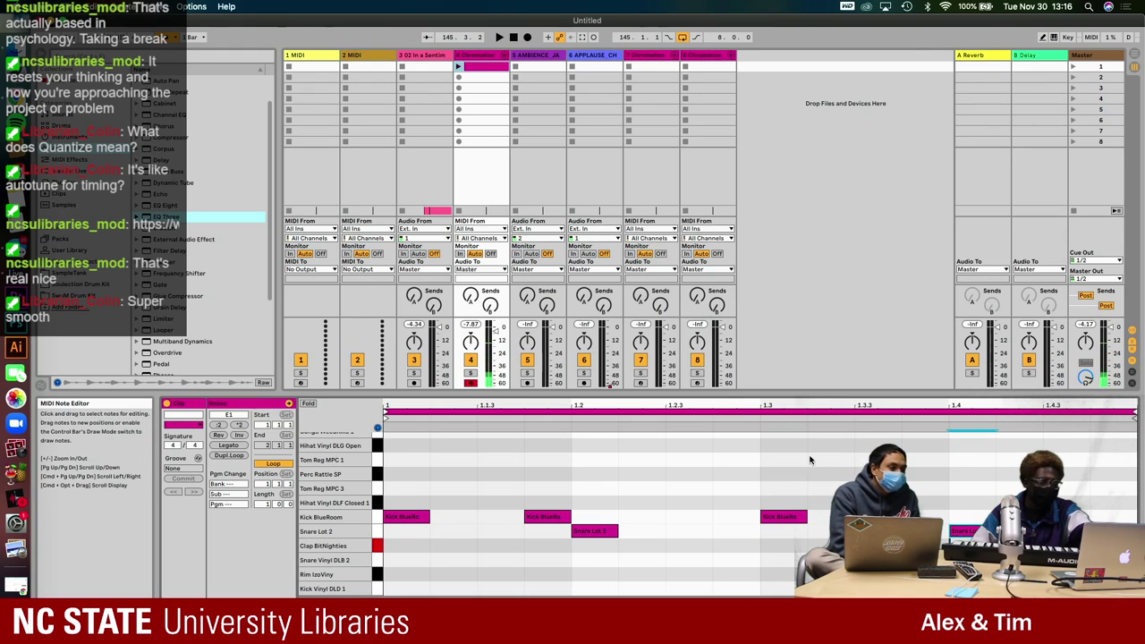
- Launch the drum clip and shift its second kick earlier, off the grid between 1.1.3 and 1.1.4
click(458, 68)
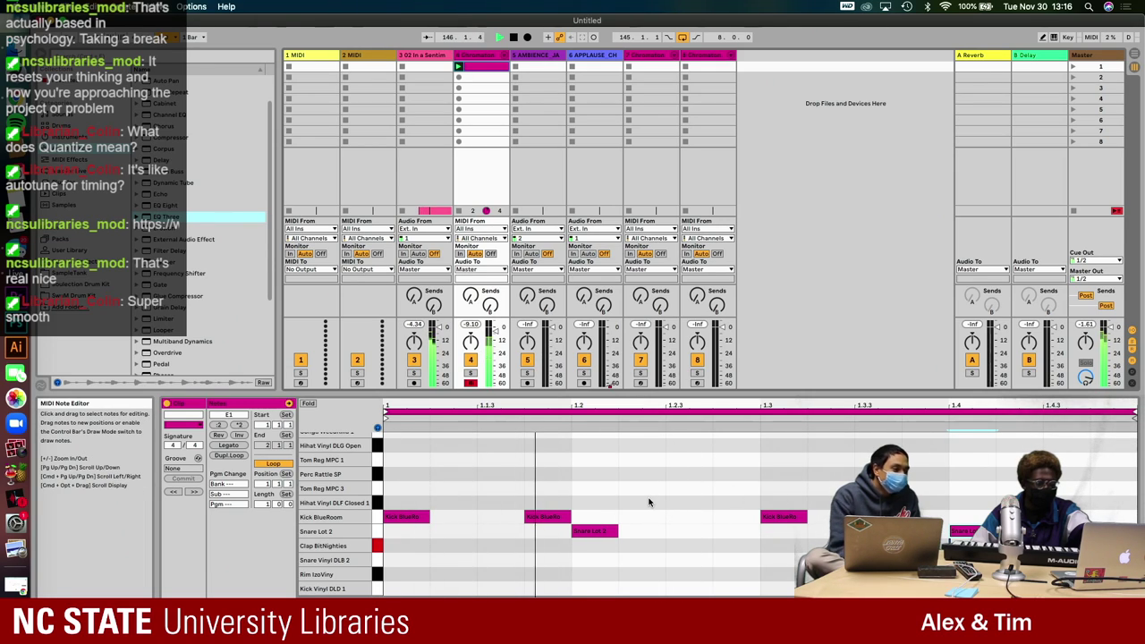
drag(542, 518, 516, 529)
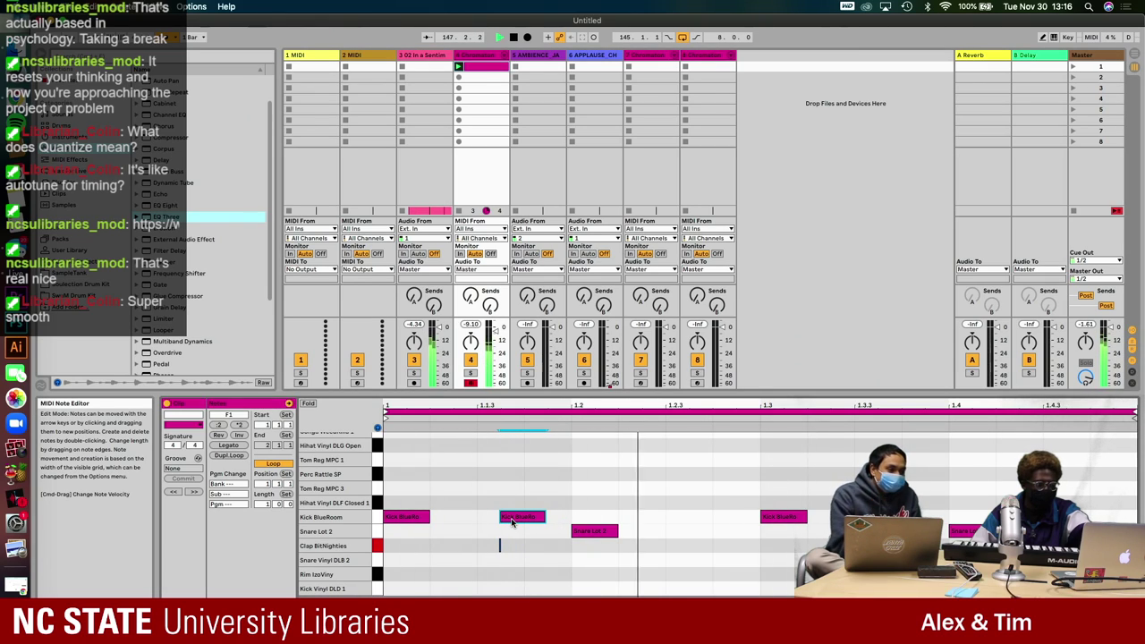
drag(527, 529, 527, 521)
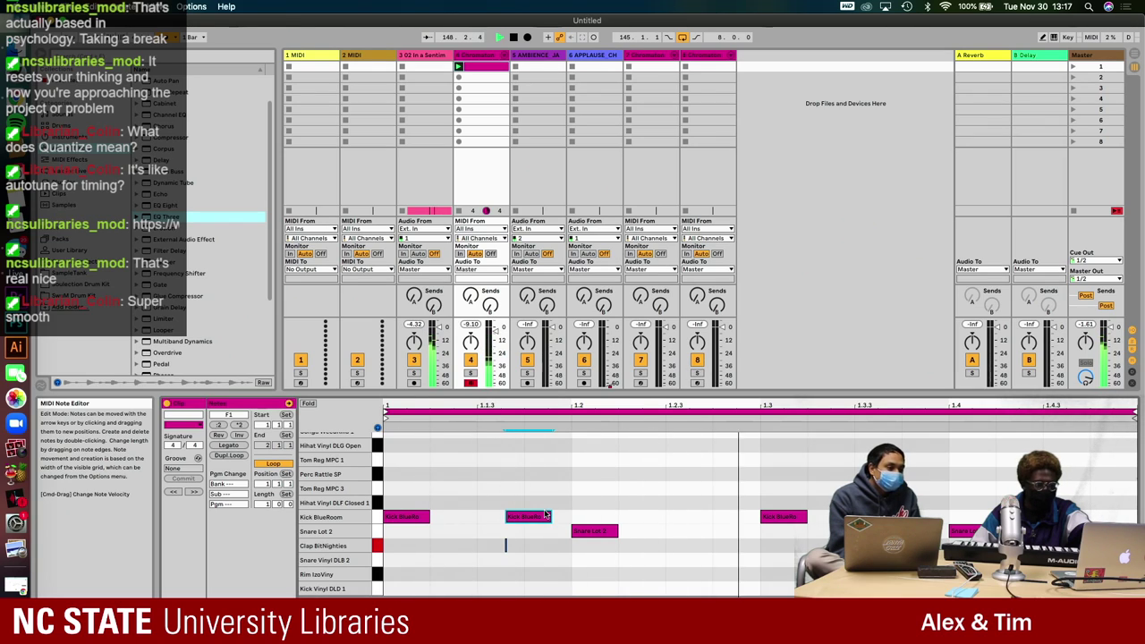
- Add an extra Kick BlueRoom note before the 1.3 kick, placed off the grid just ahead of 1.2.4
double_click(733, 533)
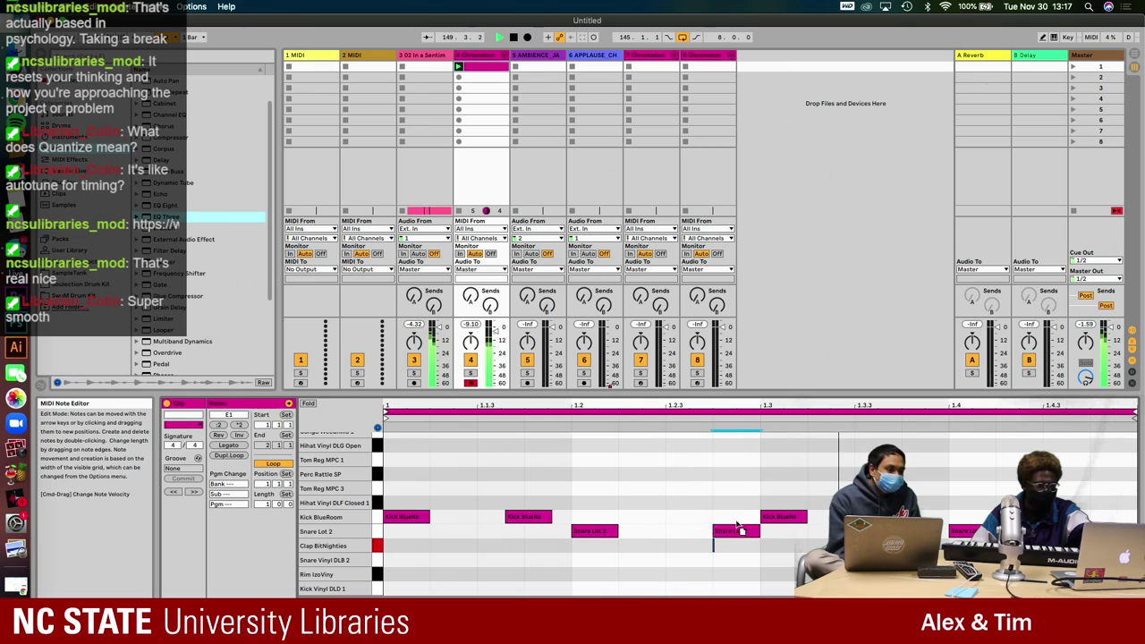
key(Up)
key(Up)
mouse_move(726, 503)
mouse_down()
mouse_move(715, 504)
mouse_move(716, 545)
mouse_move(716, 519)
mouse_up()
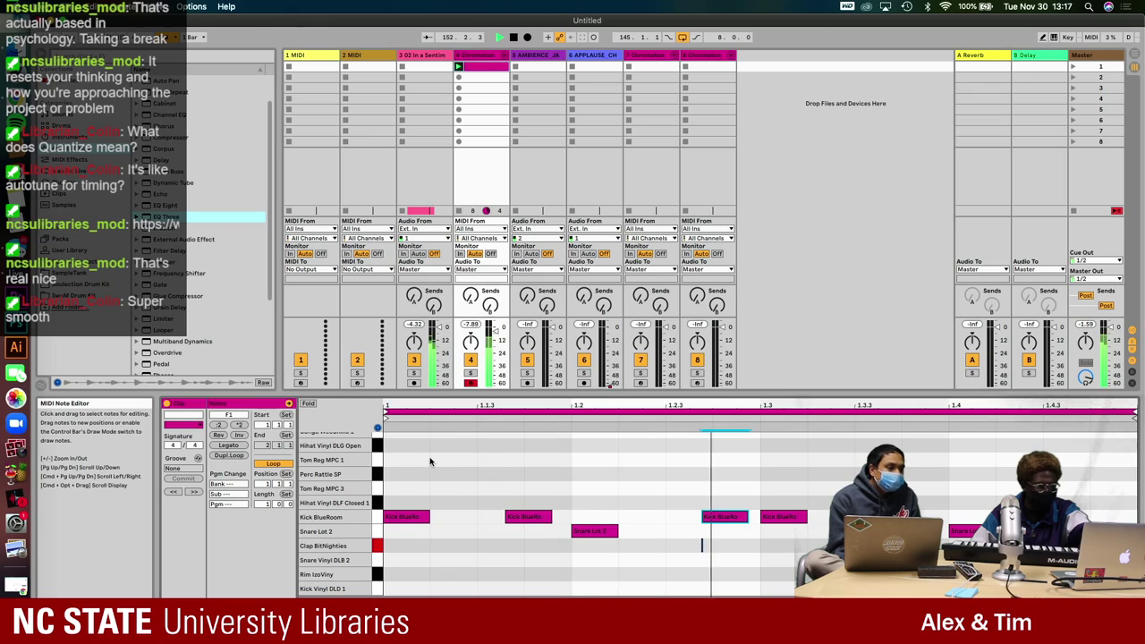
- Replay the loop from 145.1.1 and briefly solo the drum track and the sample track to compare their timing
key(space)
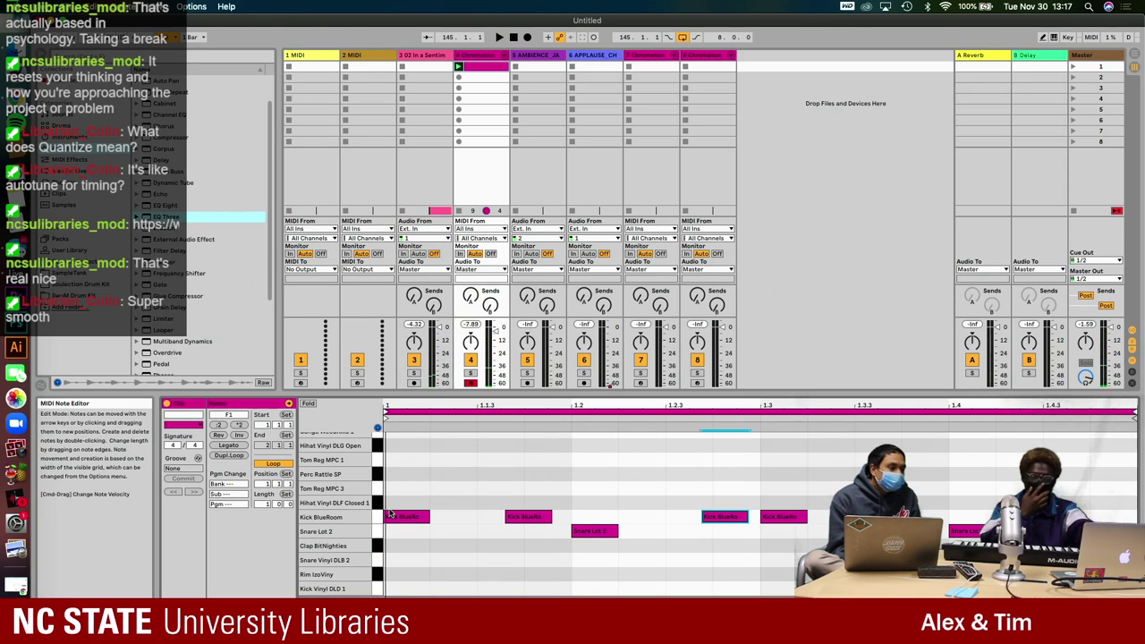
key(space)
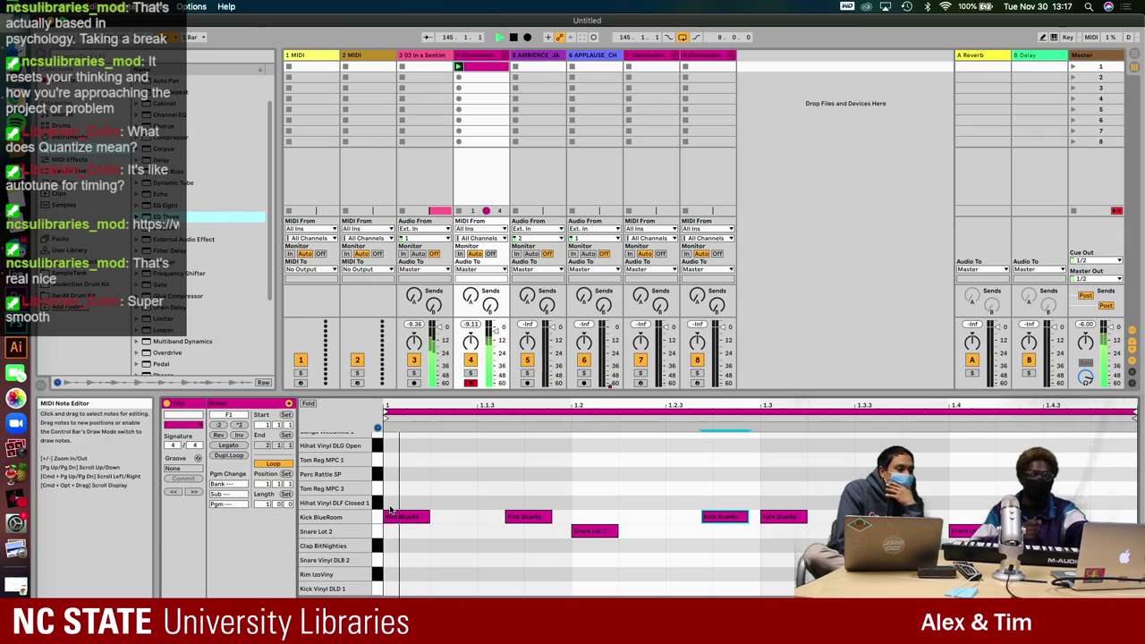
click(471, 373)
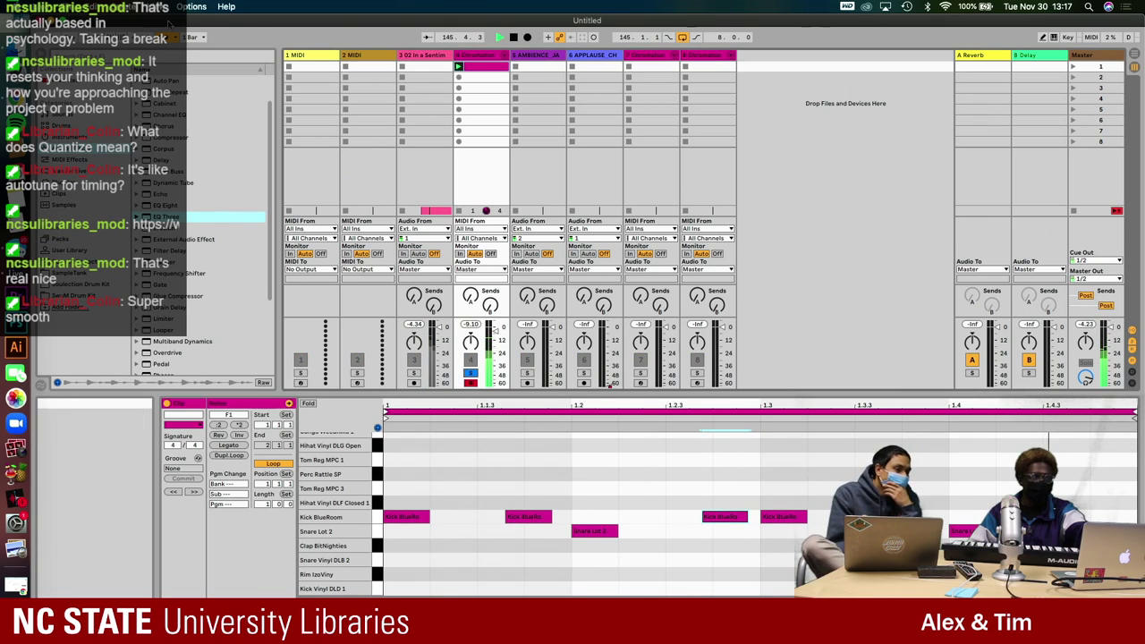
click(471, 374)
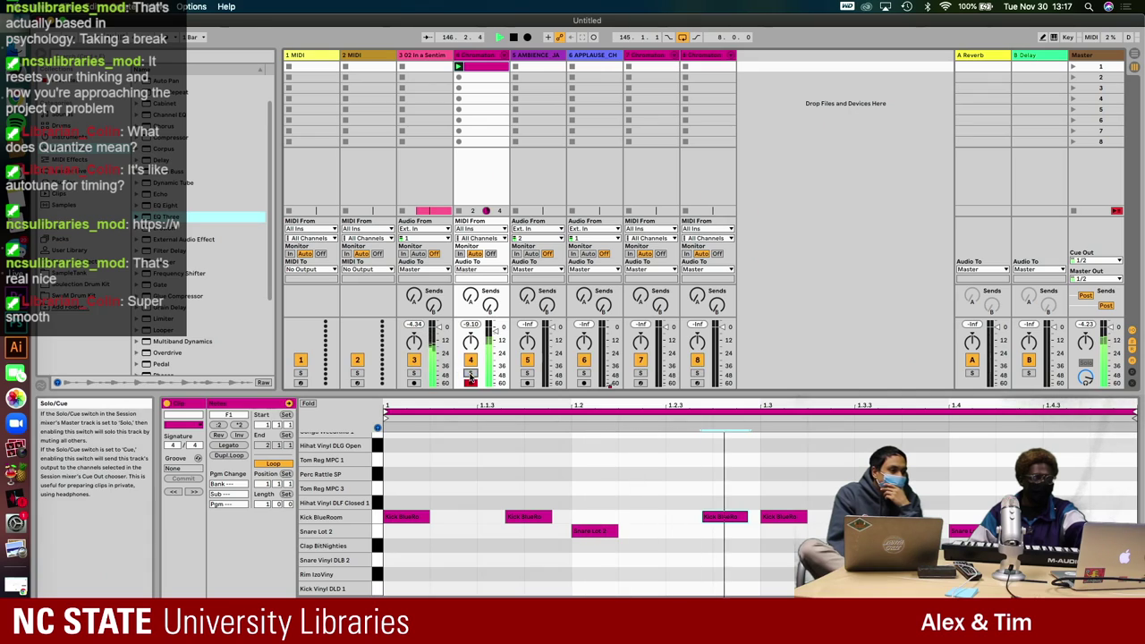
click(413, 373)
click(413, 373)
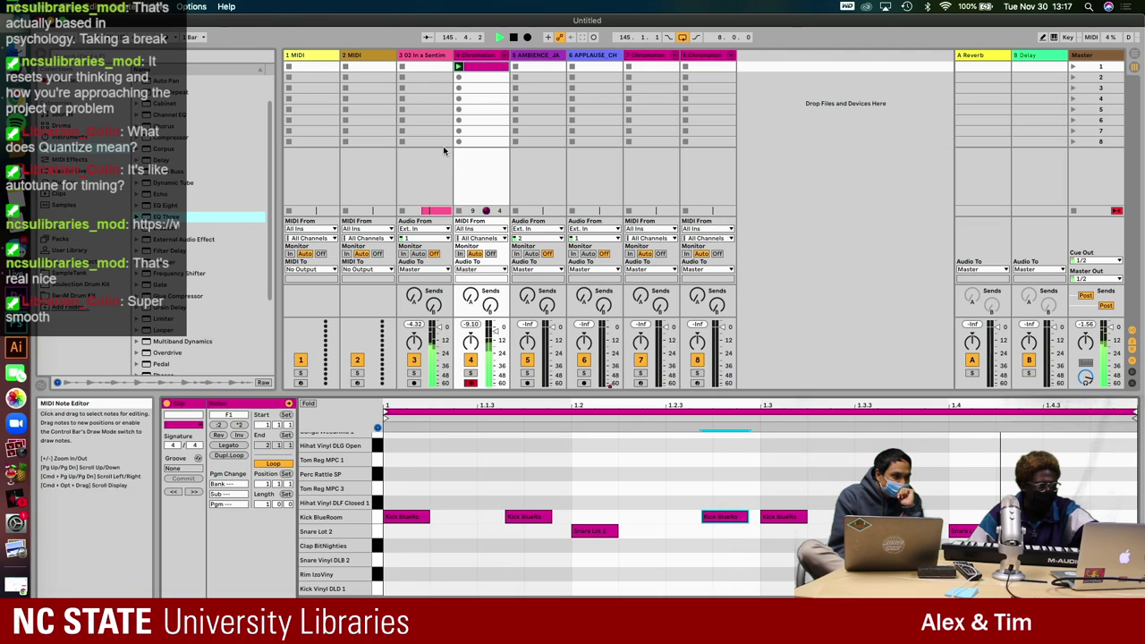
- Create a second one-bar clip in slot 2 of track 4 and place Kick BlueRoom notes on all four beats
double_click(480, 77)
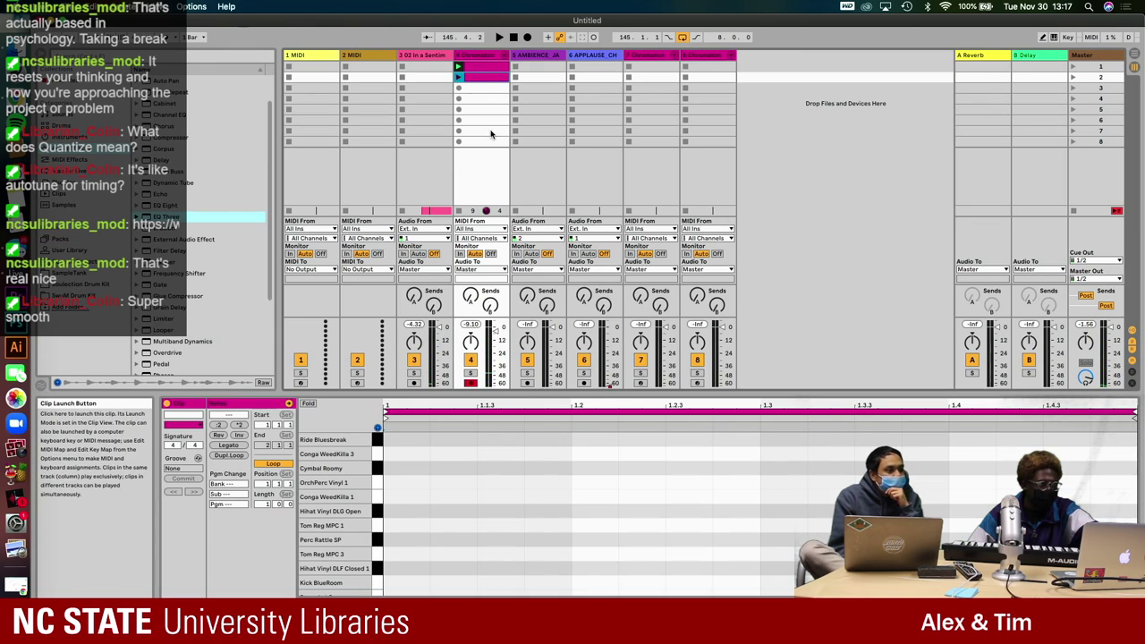
scroll(494, 572, down, 3)
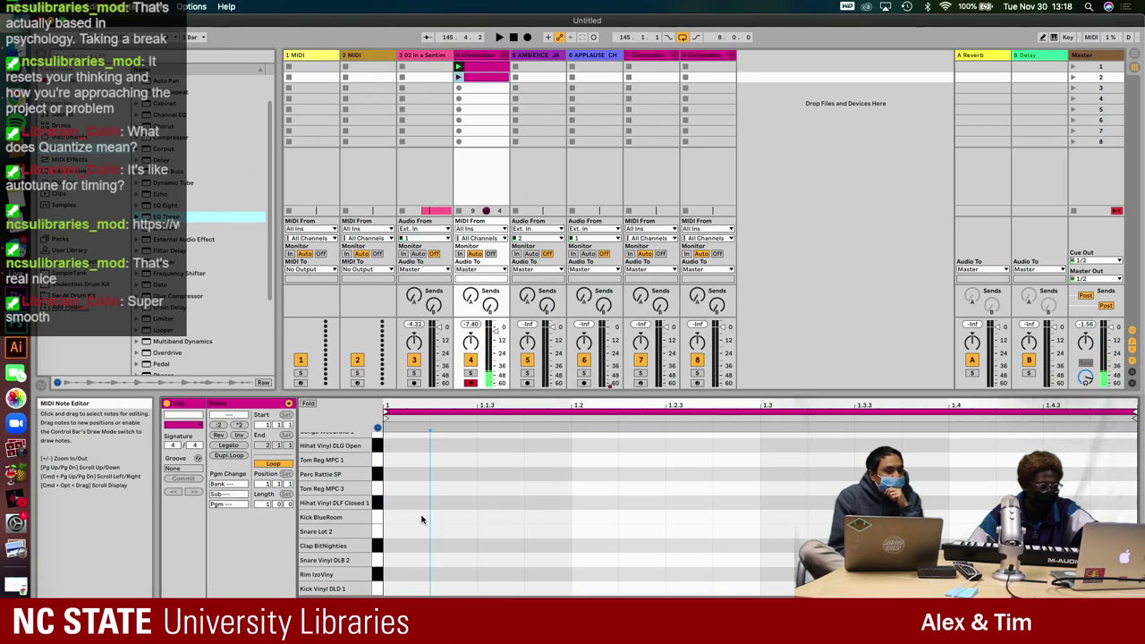
key(space)
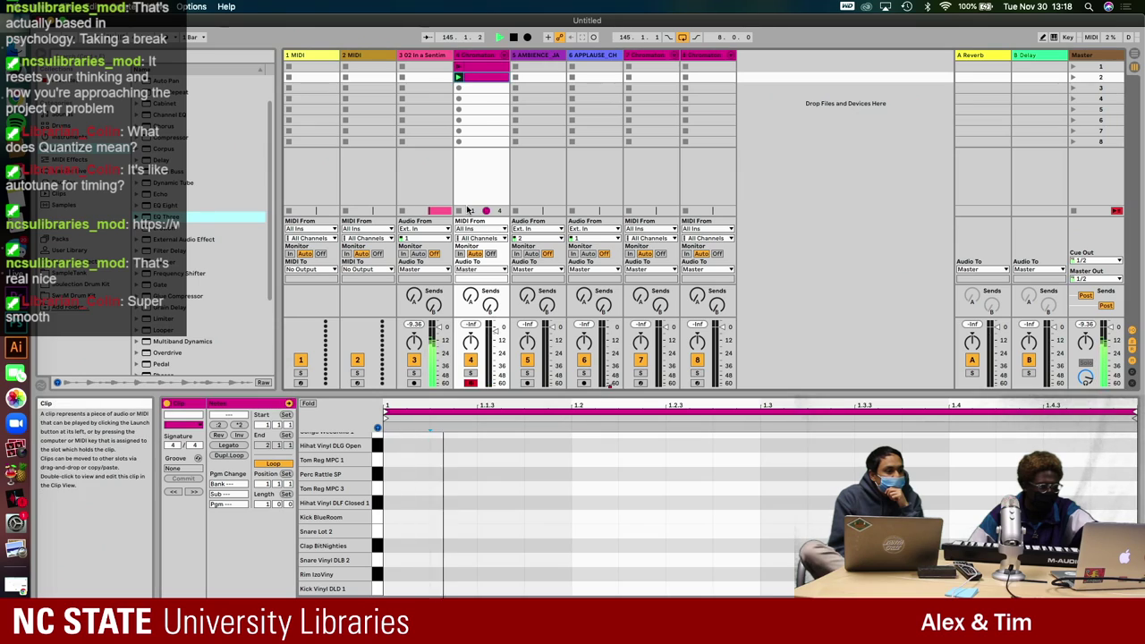
double_click(409, 518)
double_click(588, 517)
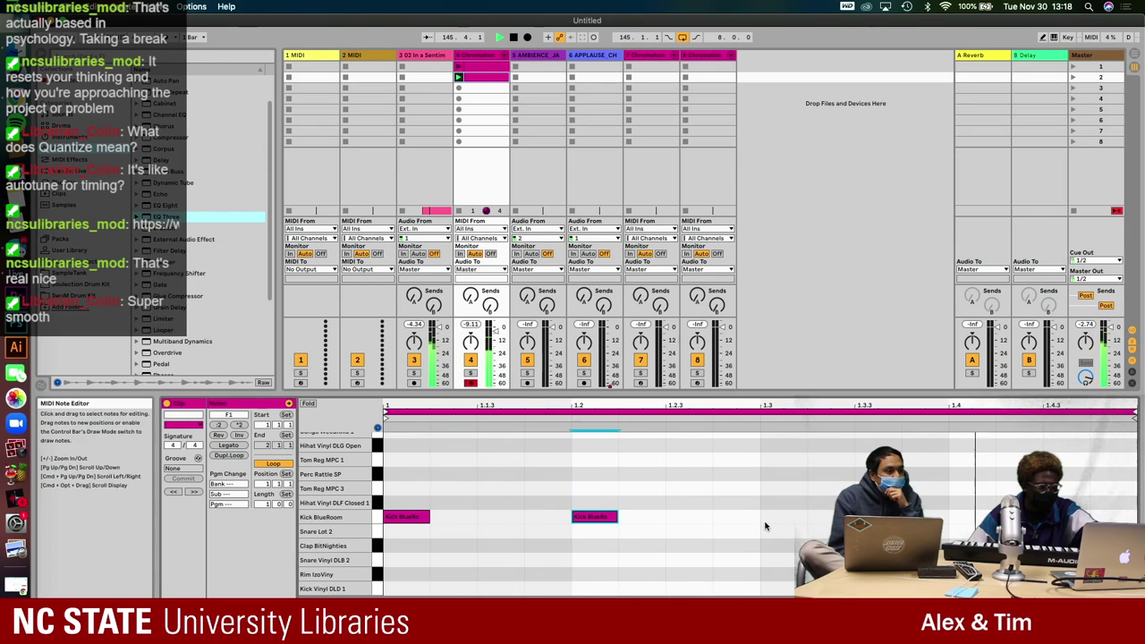
double_click(795, 516)
double_click(965, 517)
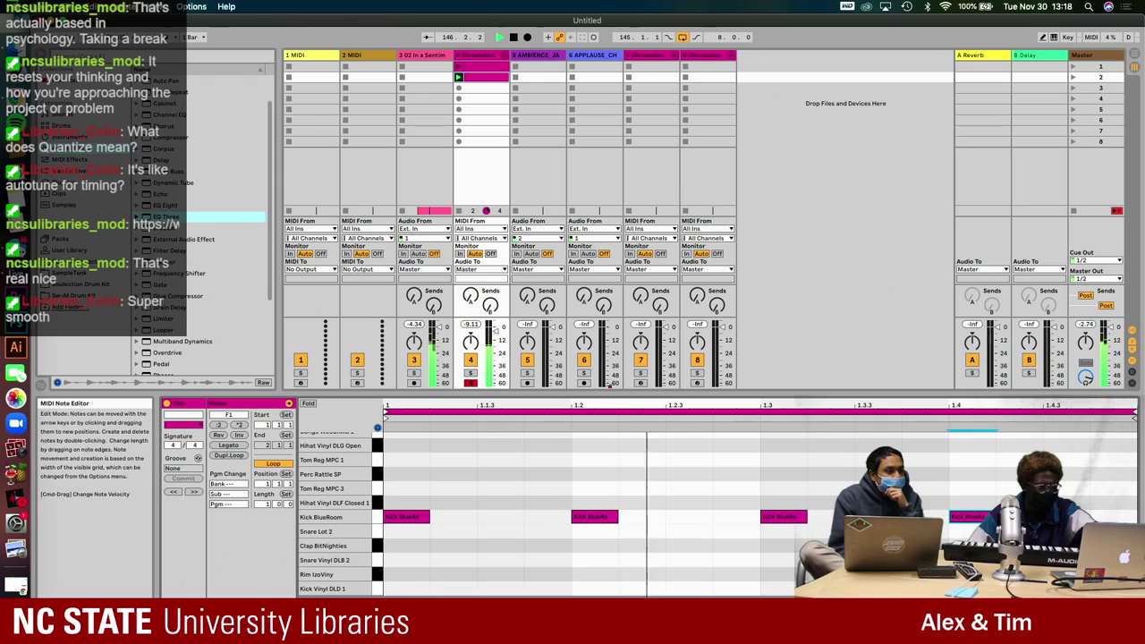
- Add a short Kick BlueRoom note ahead of 1.4, adjust its timing, and move it to just before 1.3
double_click(924, 517)
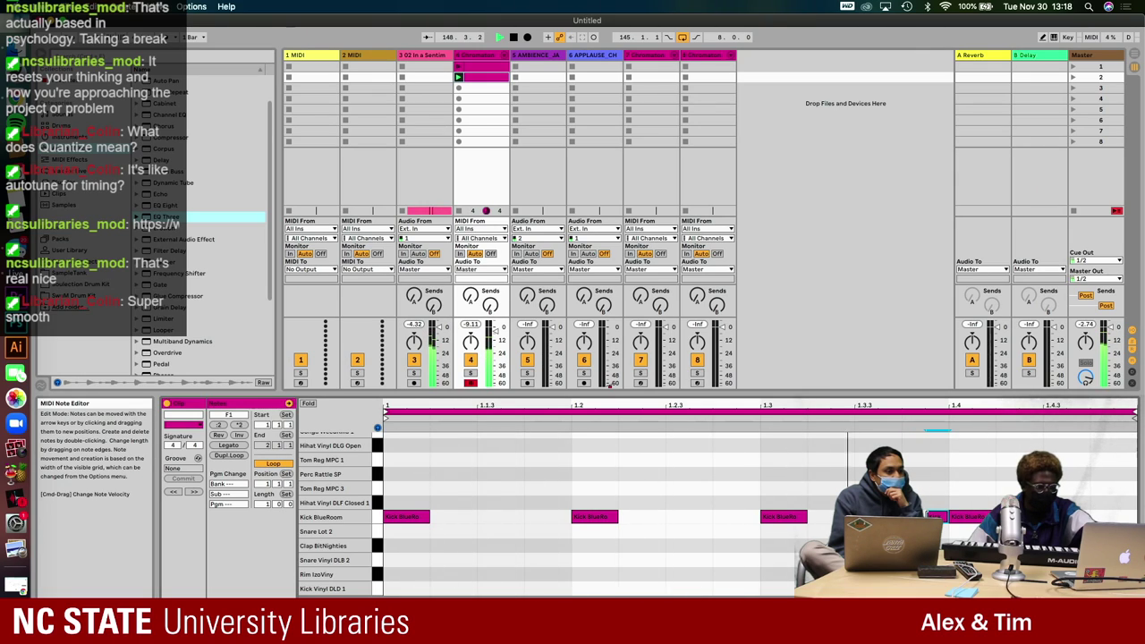
drag(933, 515, 921, 515)
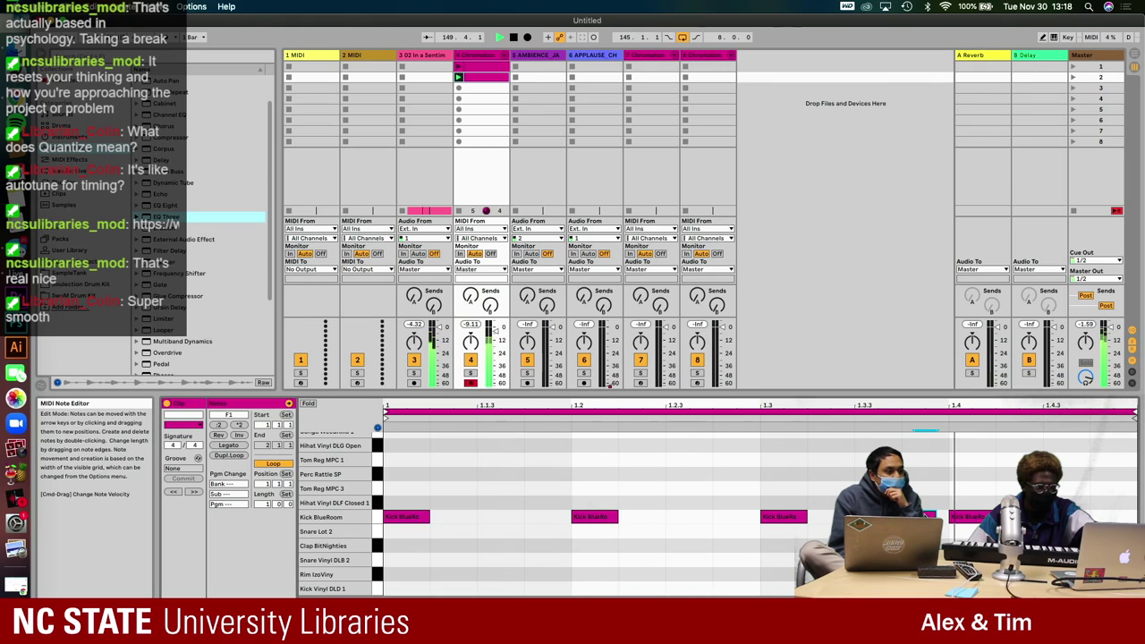
drag(912, 516, 939, 515)
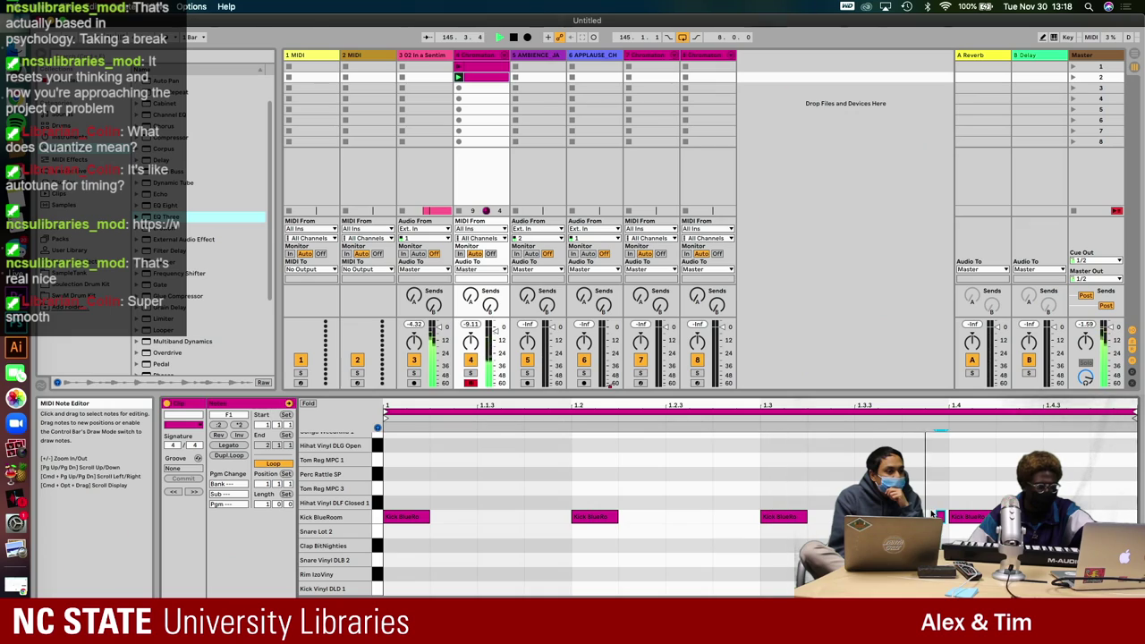
key(space)
drag(941, 517, 756, 523)
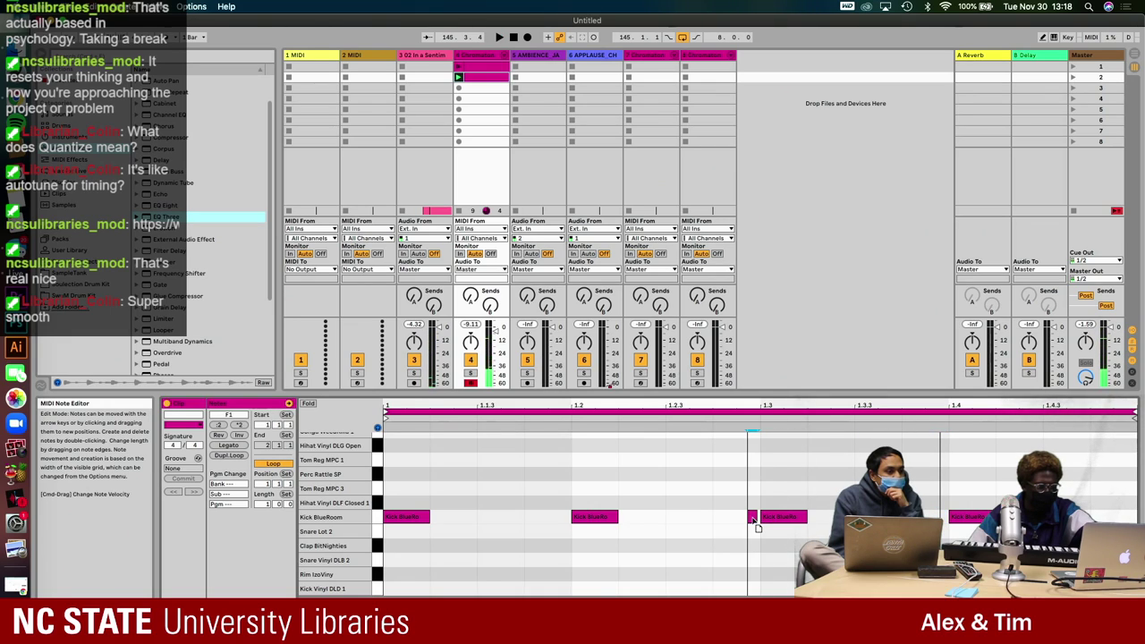
key(space)
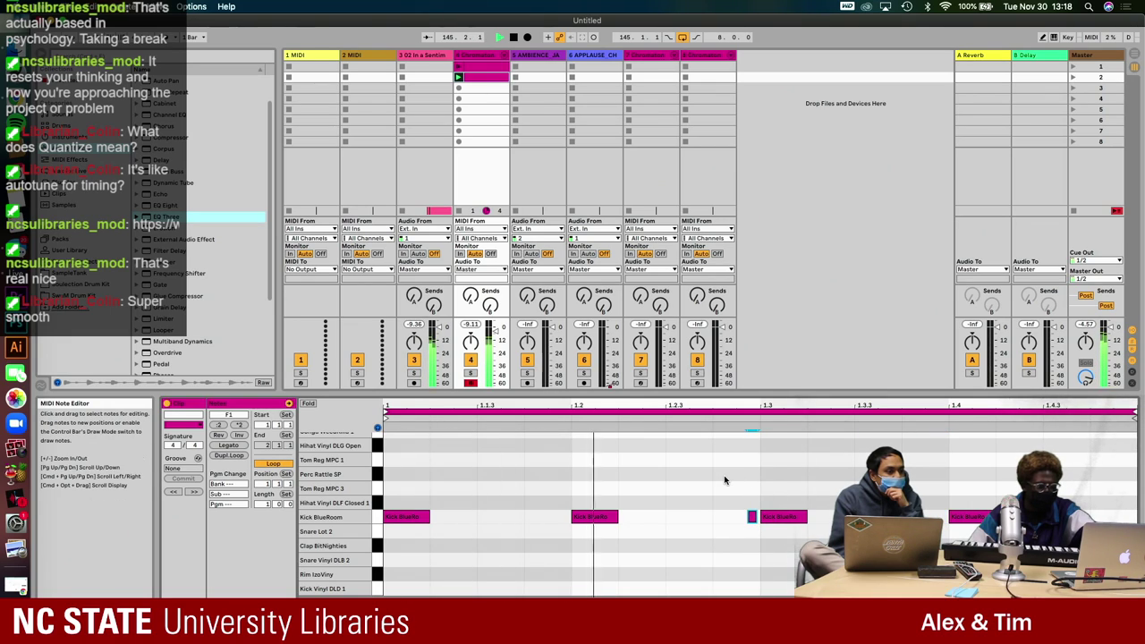
- Shift the short kick before 1.3 slightly earlier and lower its velocity
scroll(724, 503, up, 3)
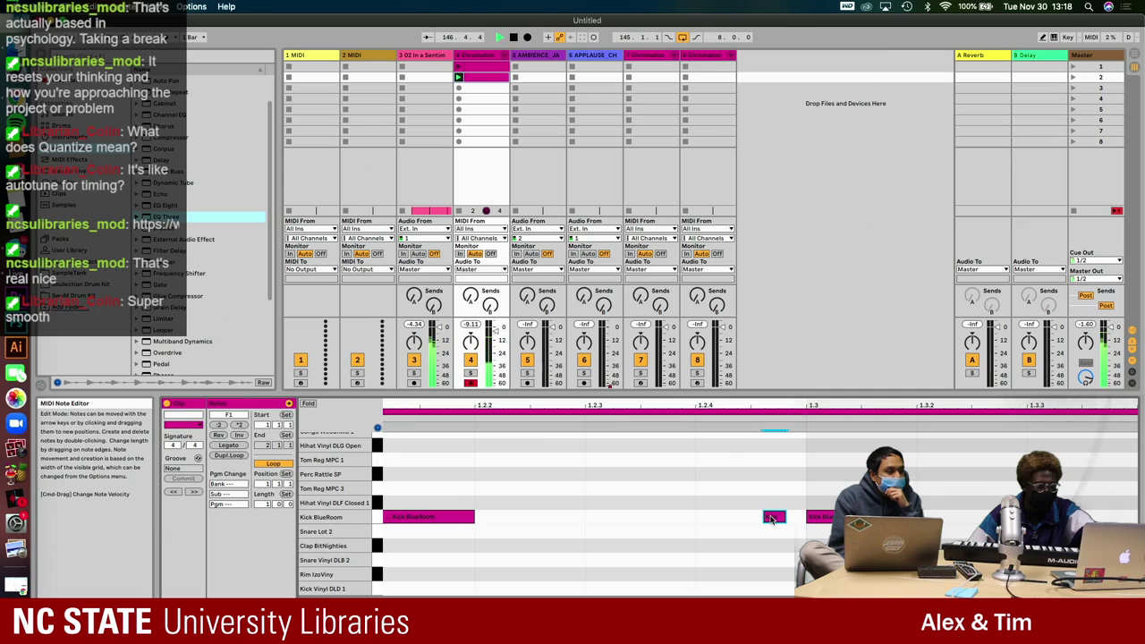
click(774, 431)
drag(775, 431, 774, 447)
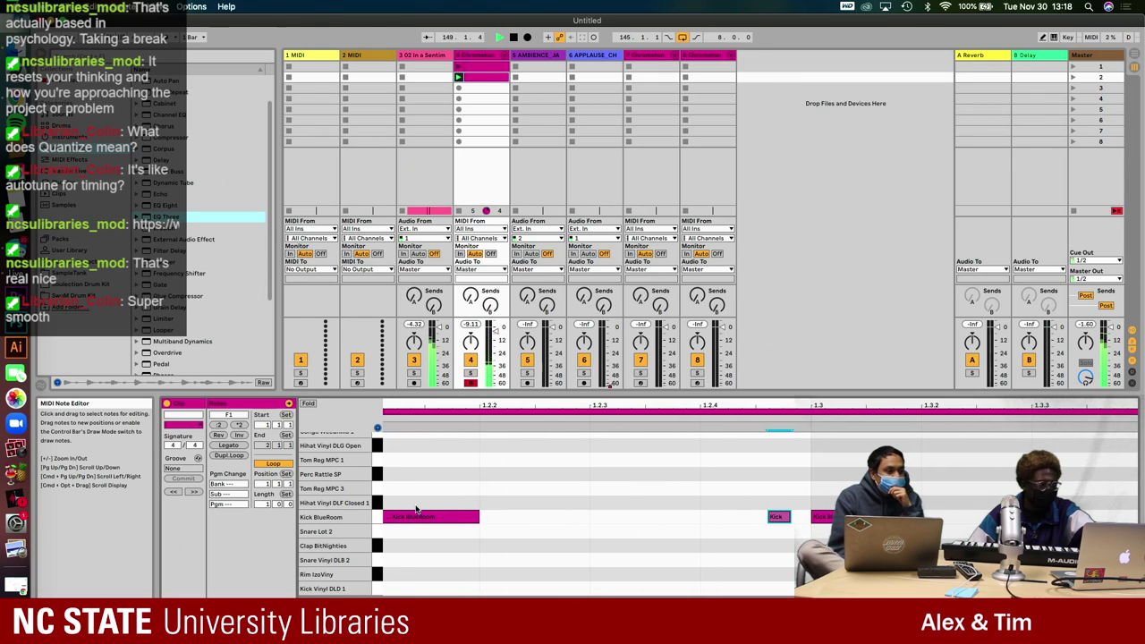
key(minus)
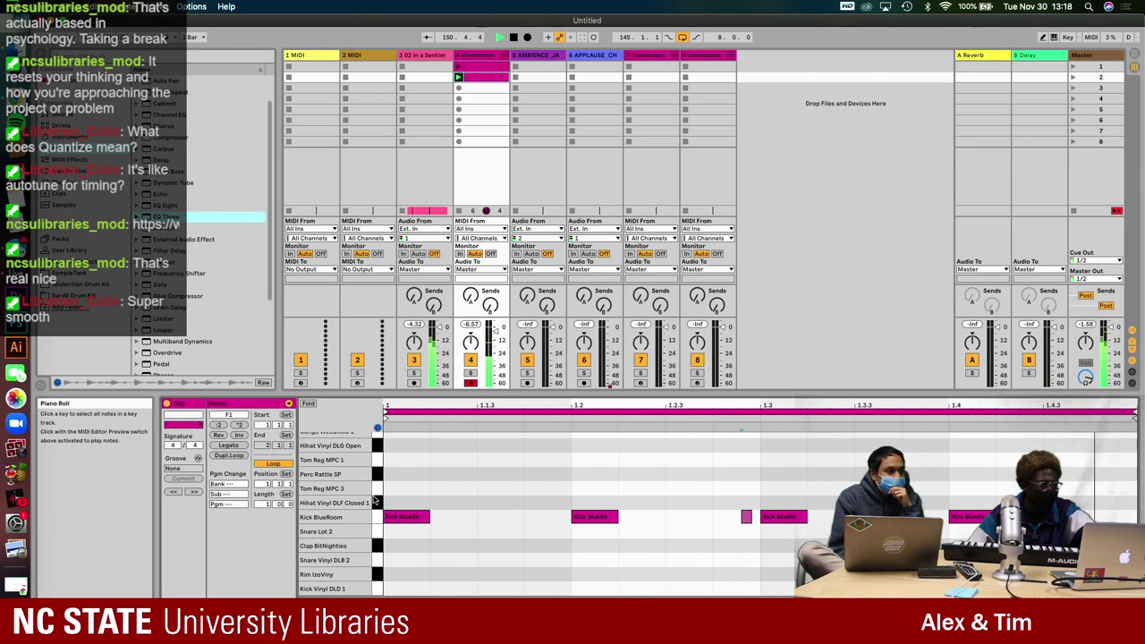
- Place closed hi-hat (Hihat Vinyl DLF Closed 1) notes from beat 1 and duplicate them as sixteenths across the bar
double_click(402, 502)
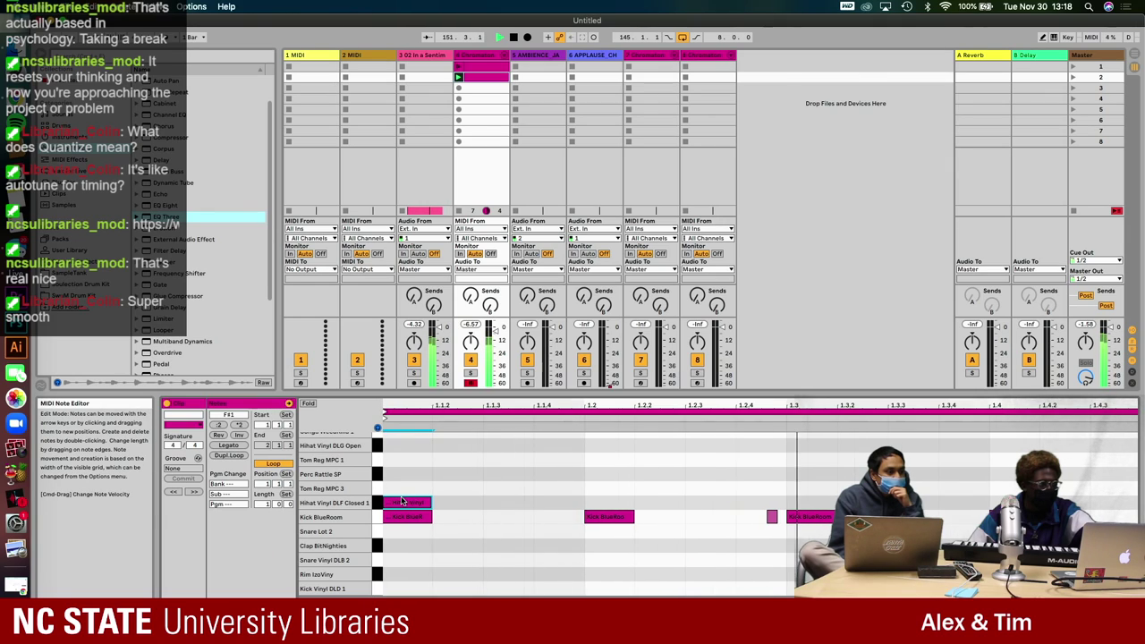
double_click(506, 503)
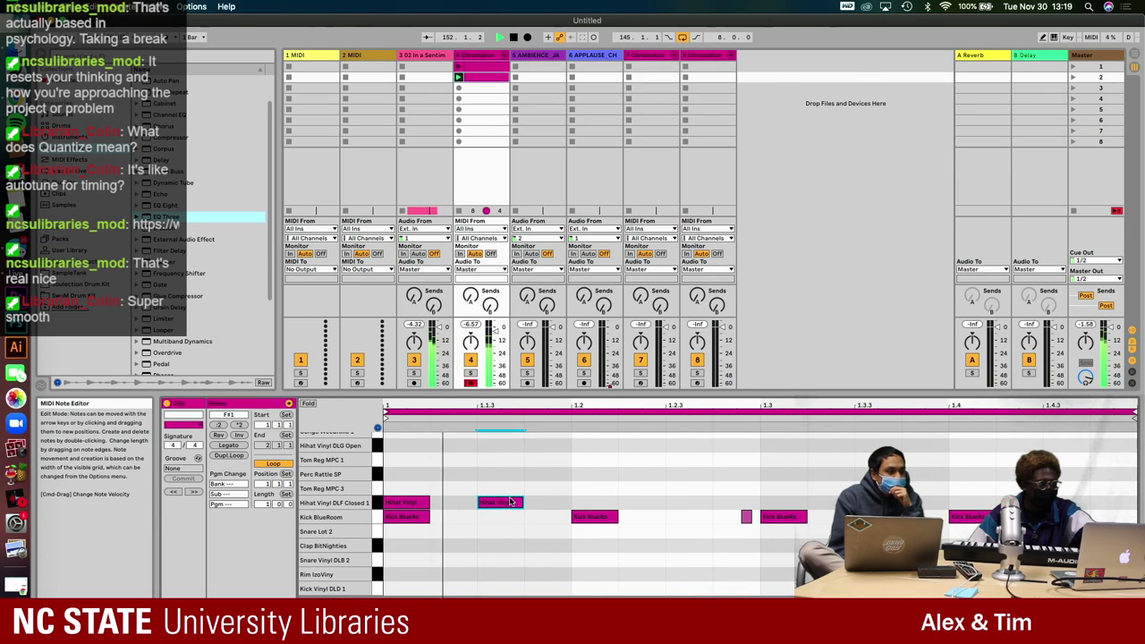
drag(510, 502, 414, 496)
key(super+d)
key(super+d)
key(super+d)
key(super+d)
key(super+d)
key(super+d)
key(super+d)
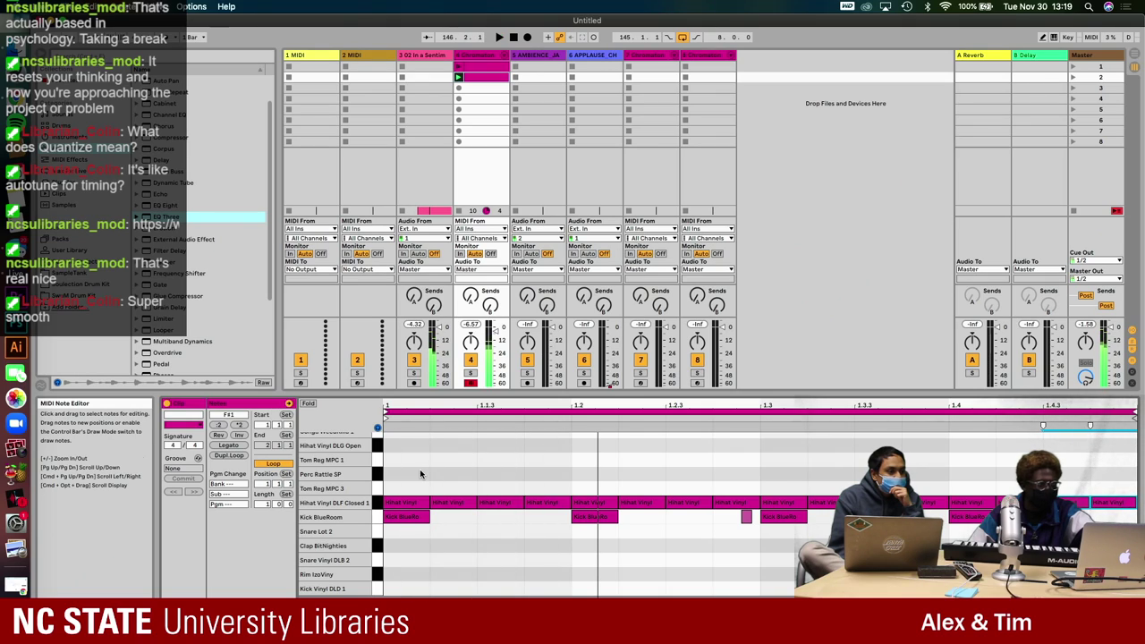
- Undo the hi-hat duplication and delete the second hi-hat note, keeping only the one on beat 1
key(super+z)
key(super+z)
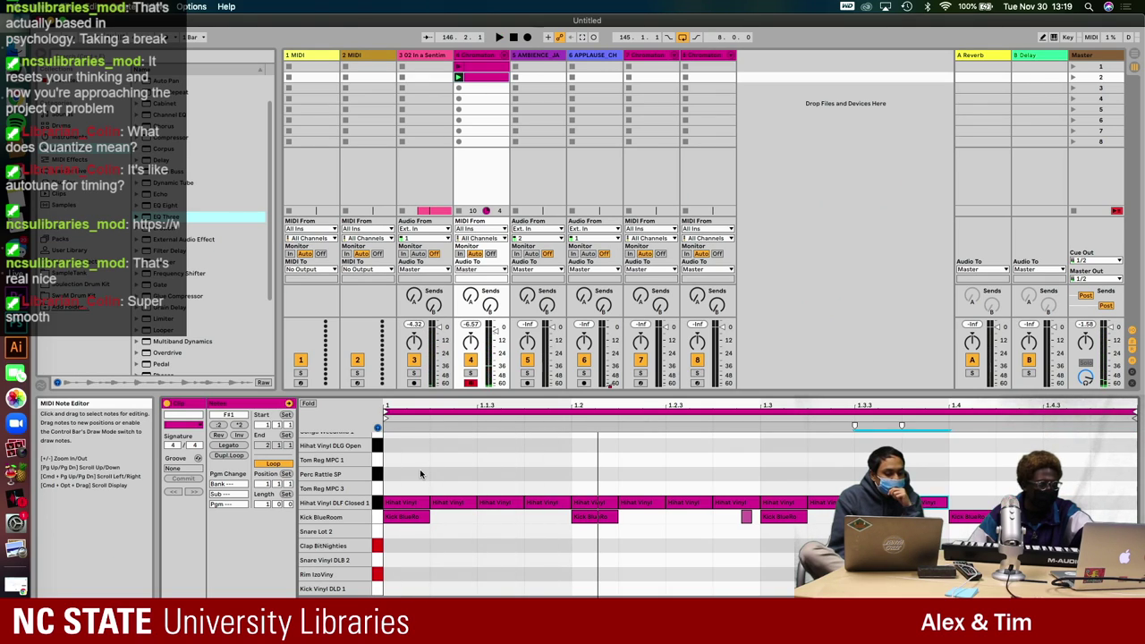
key(super+z)
key(super+z)
key(super+z)
key(super+z)
key(super+z)
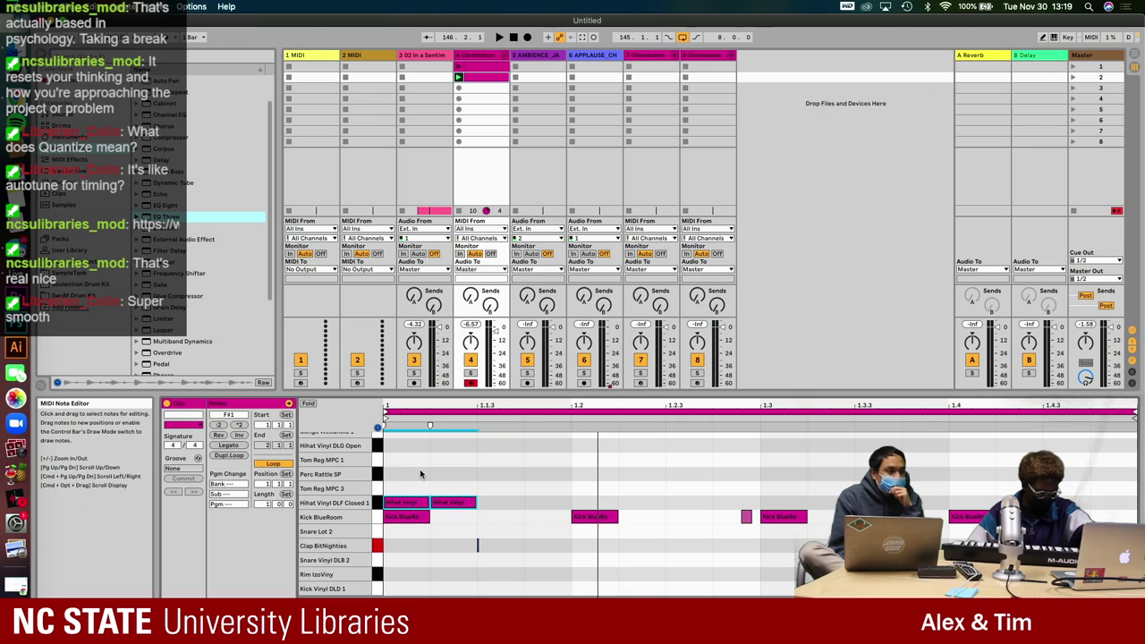
click(455, 485)
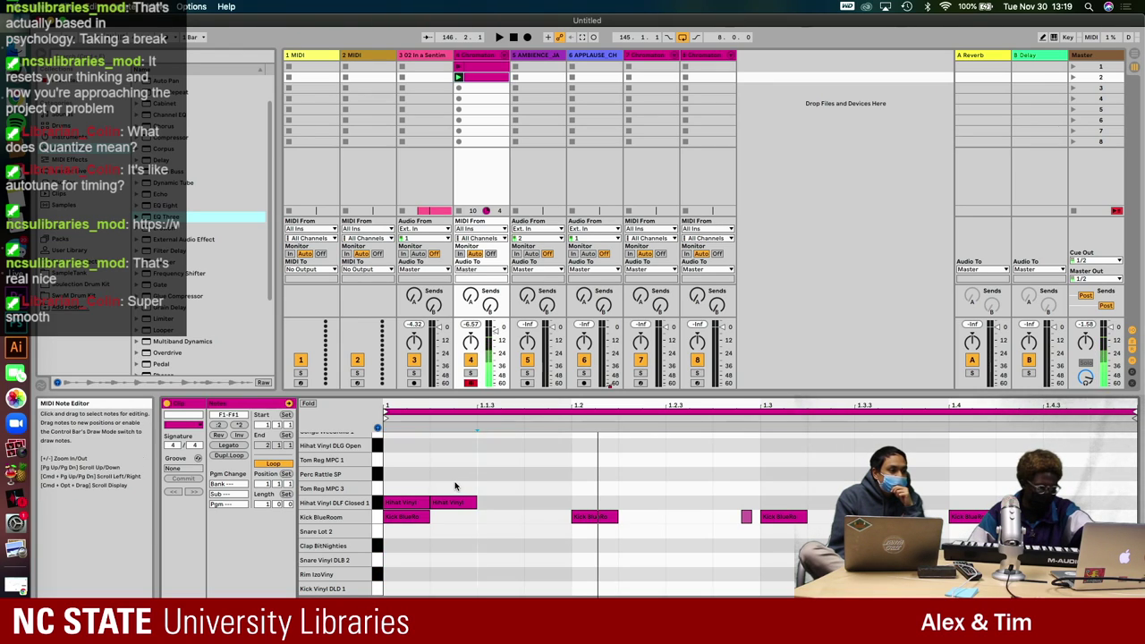
double_click(459, 503)
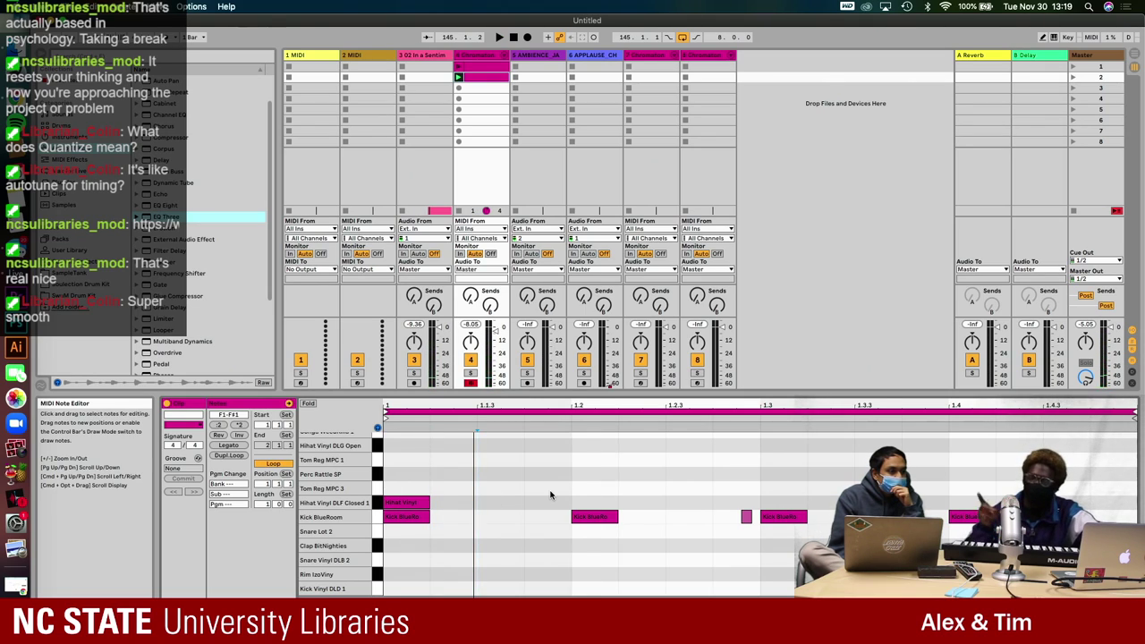
- Set the note editor's fixed grid to 1/16 with the triplet grid enabled
scroll(550, 494, up, 2)
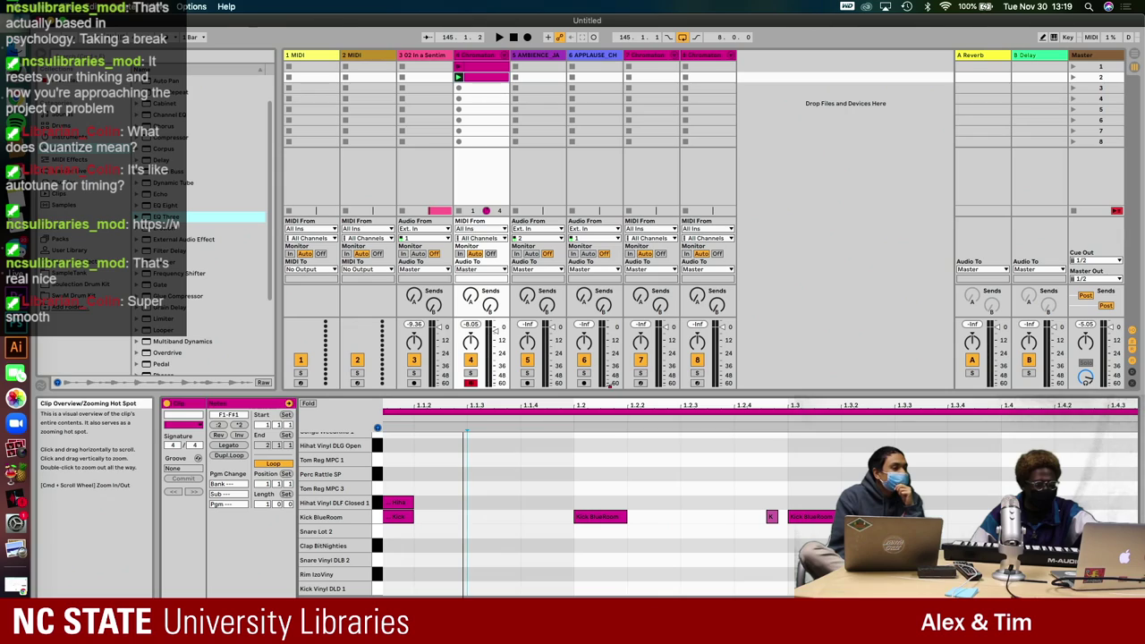
right_click(970, 480)
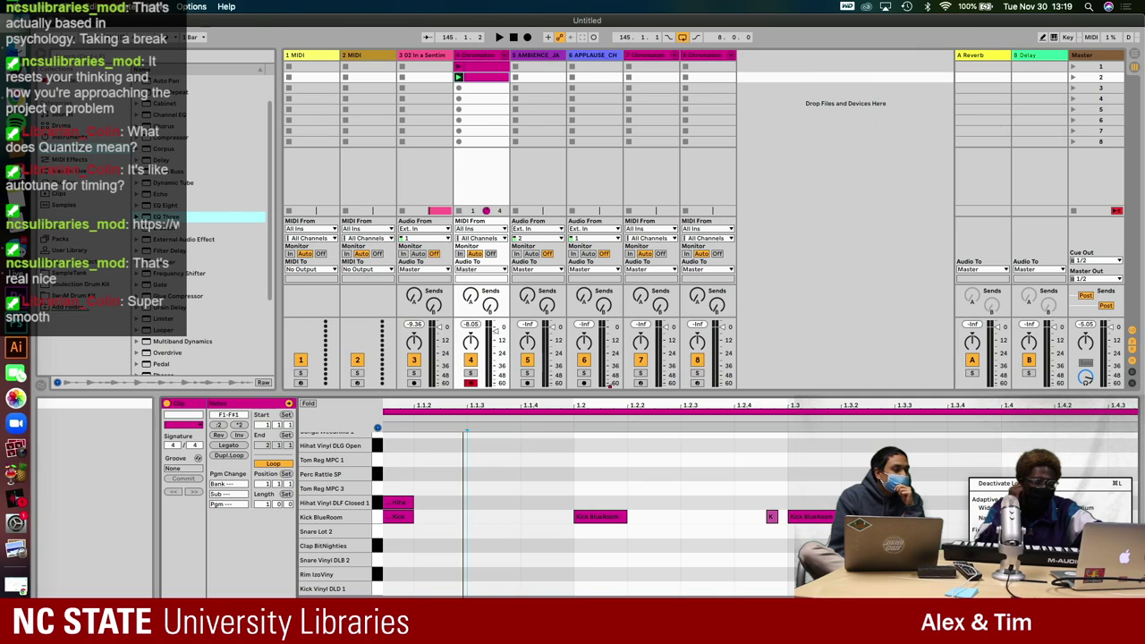
click(741, 535)
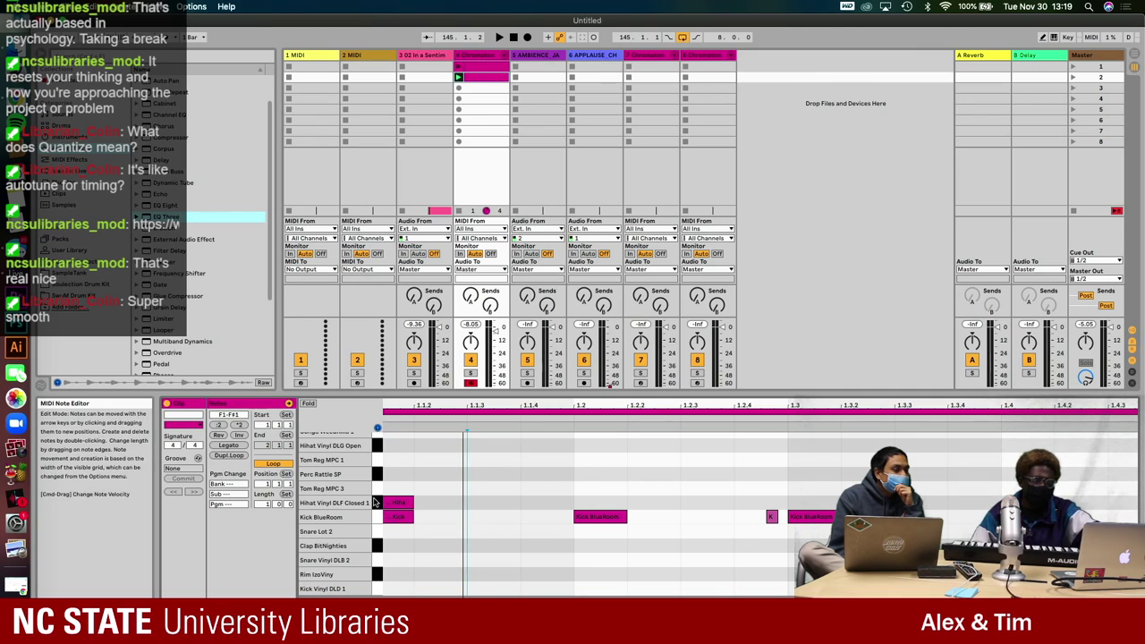
key(space)
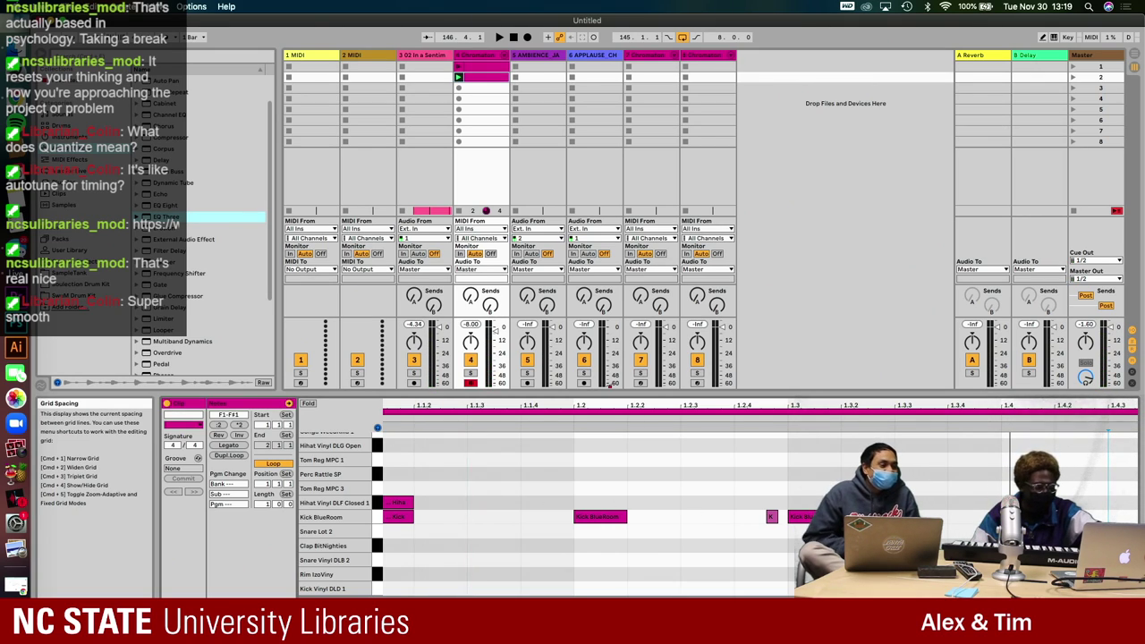
right_click(959, 478)
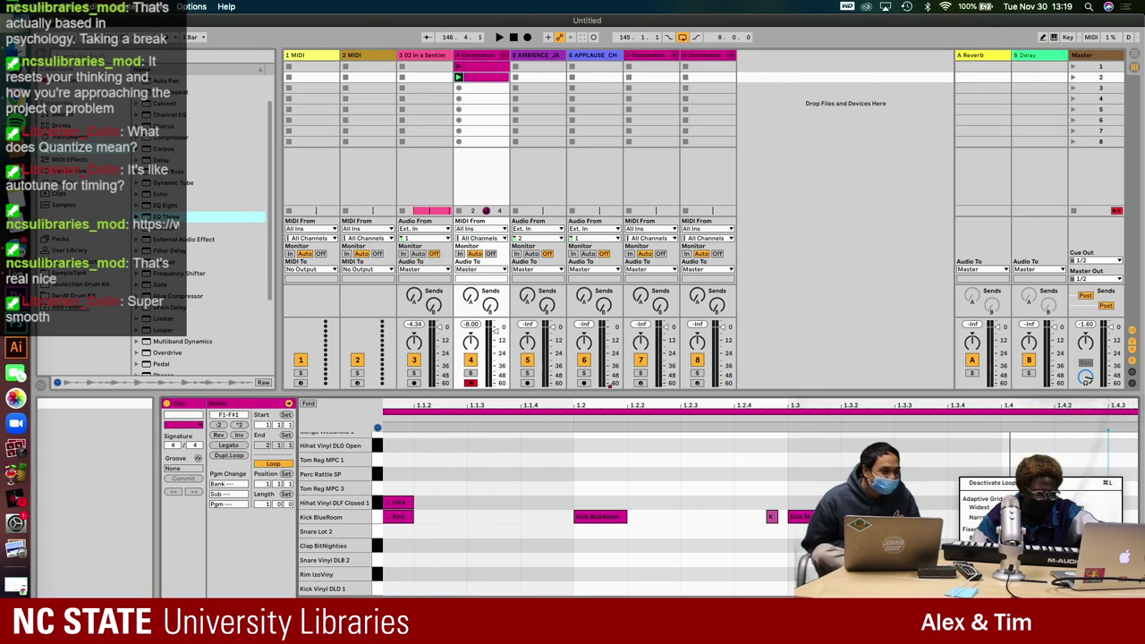
click(954, 530)
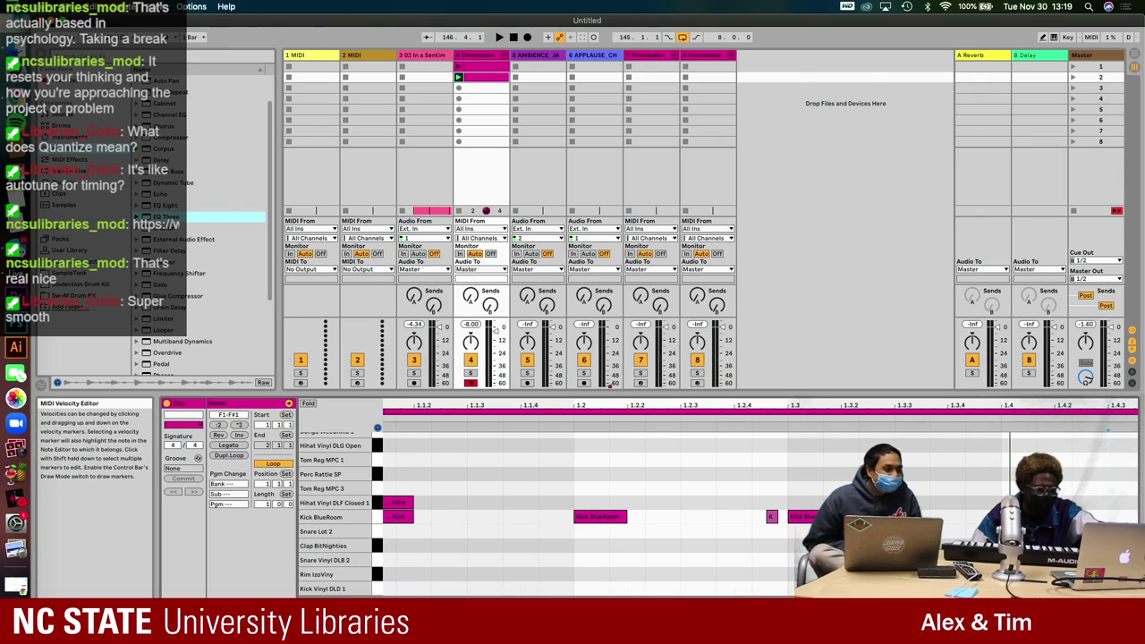
scroll(382, 475, left, 1)
scroll(382, 474, down, 1)
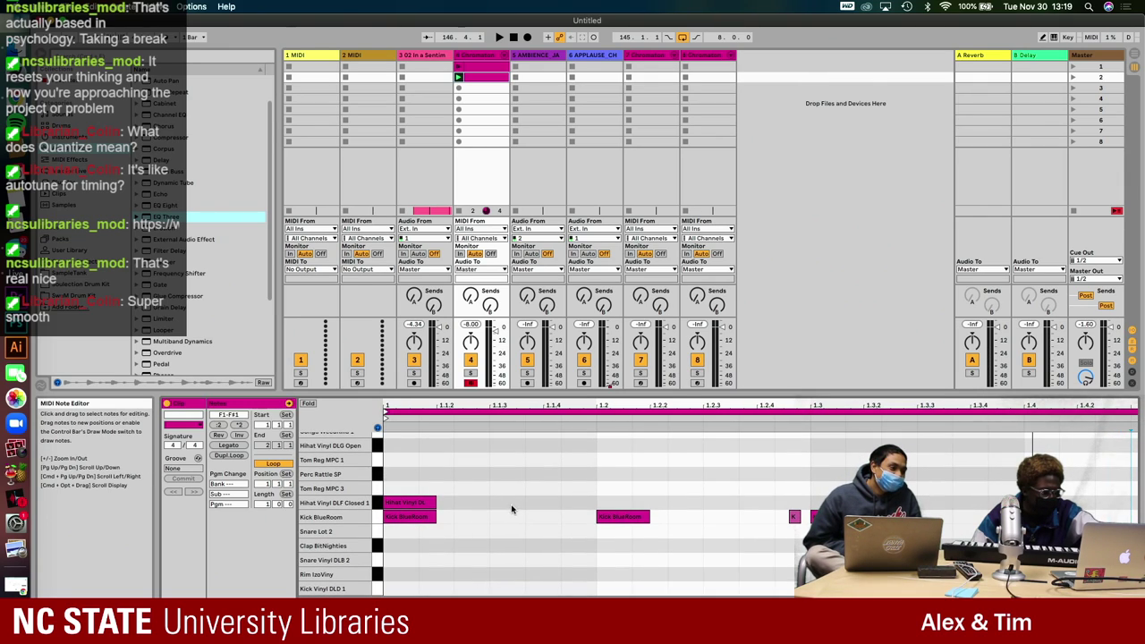
- Shorten the hi-hat note on beat 1 to about a sixteenth-triplet and duplicate it five times in a row
click(430, 505)
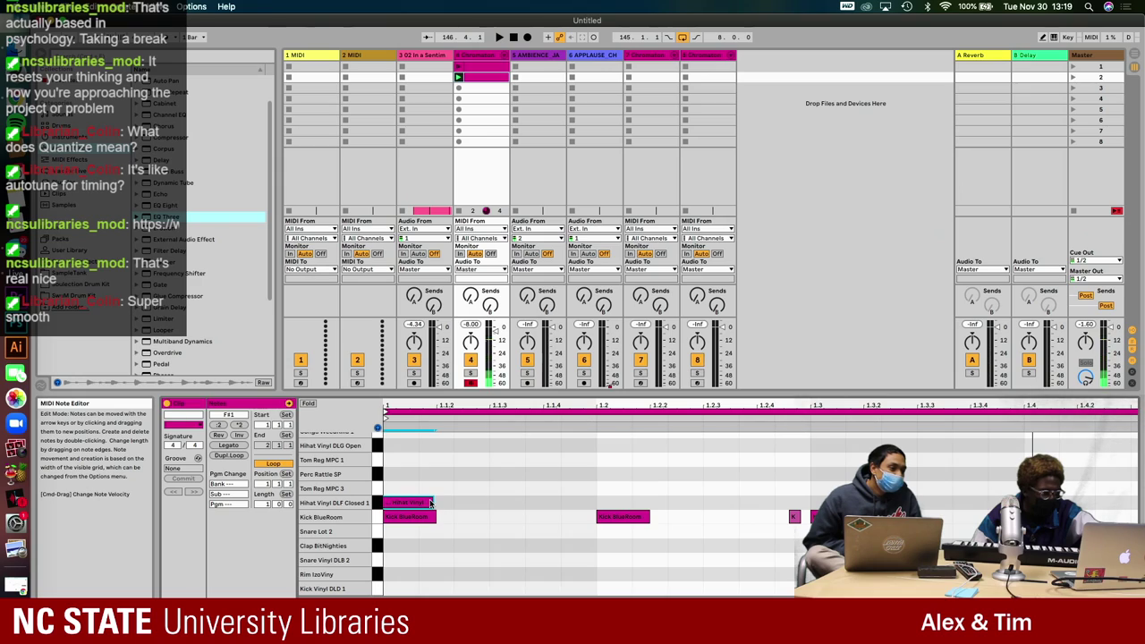
mouse_move(434, 503)
mouse_down()
mouse_move(418, 503)
mouse_move(430, 503)
mouse_up()
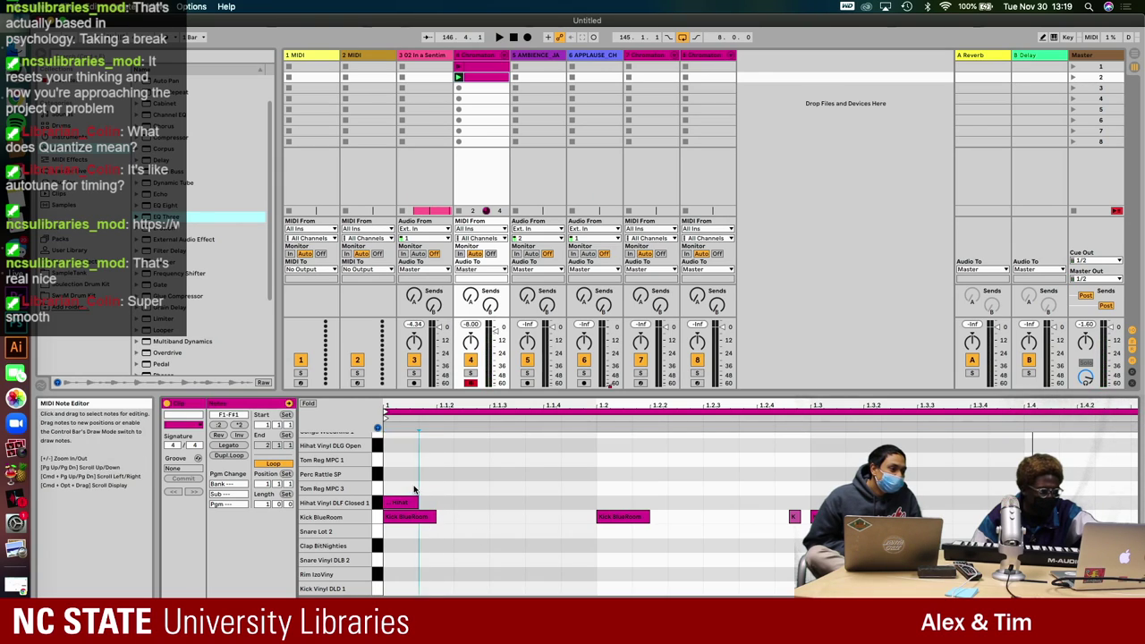
key(super+d)
key(super+d)
key(super+d)
key(super+d)
key(super+d)
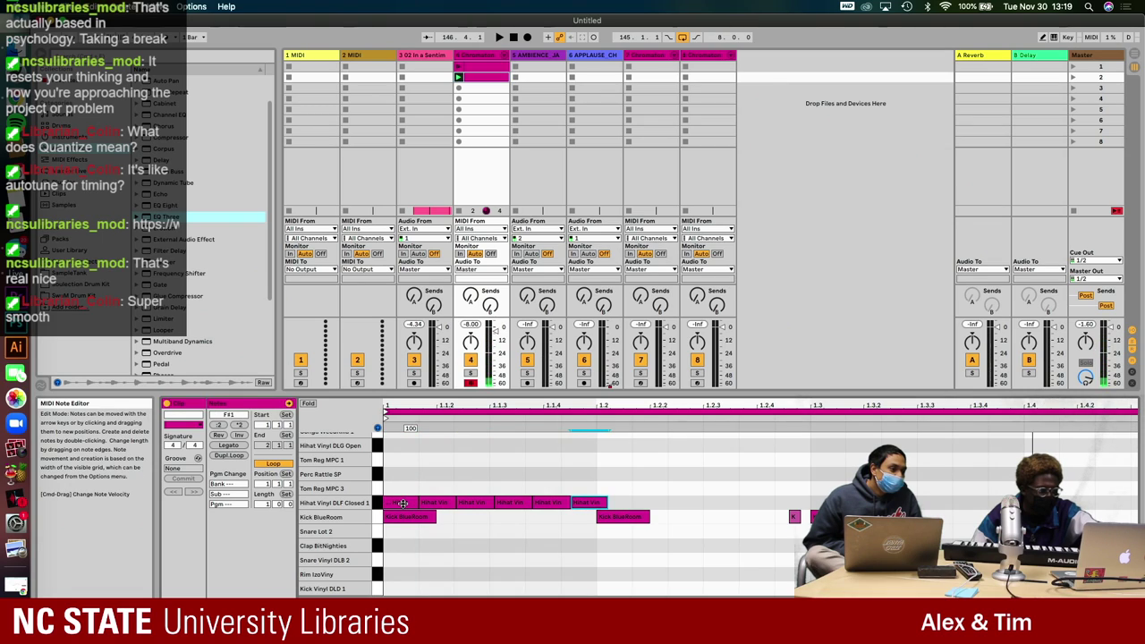
- Undo the last three hi-hat duplicates and delete the middle of the three remaining hi-hat notes
key(space)
key(super+z)
key(super+z)
key(super+z)
click(430, 503)
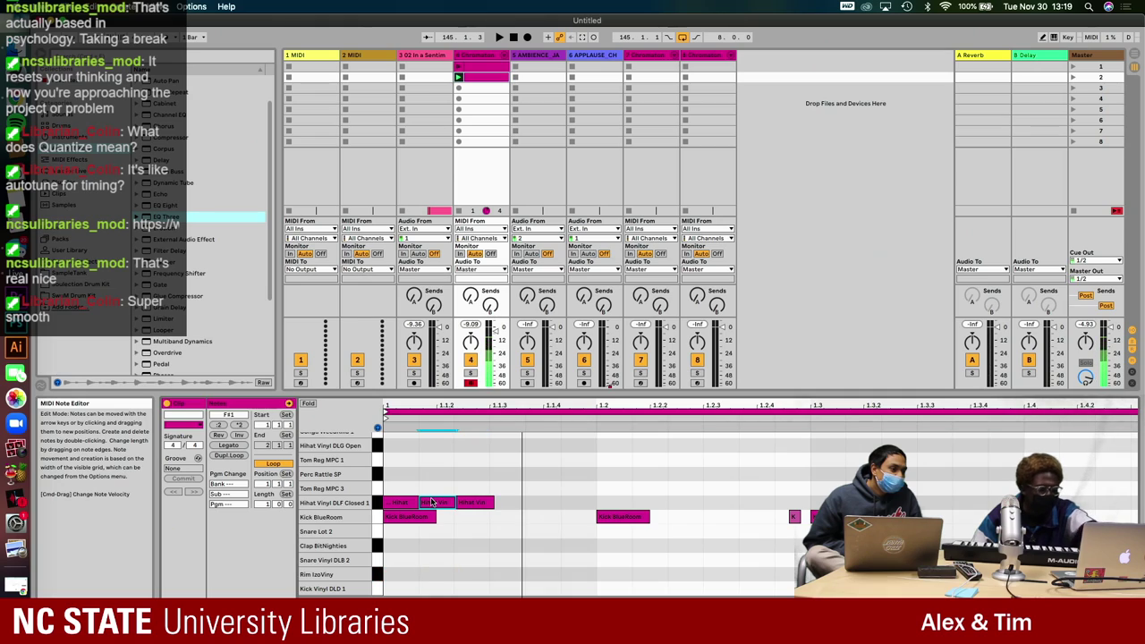
key(Delete)
key(space)
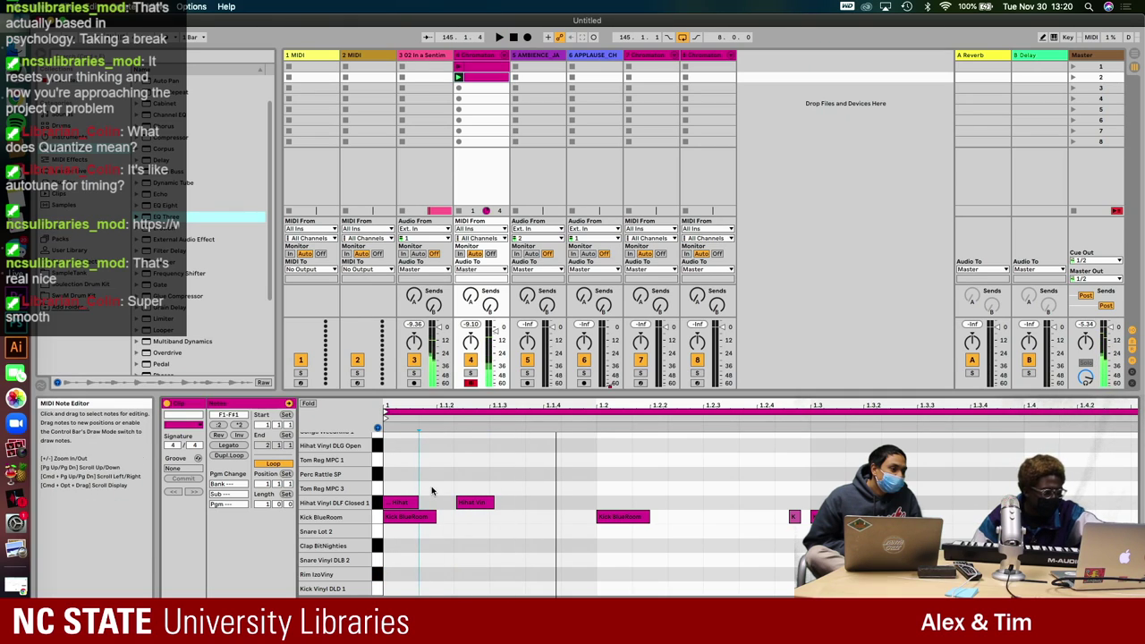
key(space)
- Quantize the two hi-hat notes in beat 1
click(407, 502)
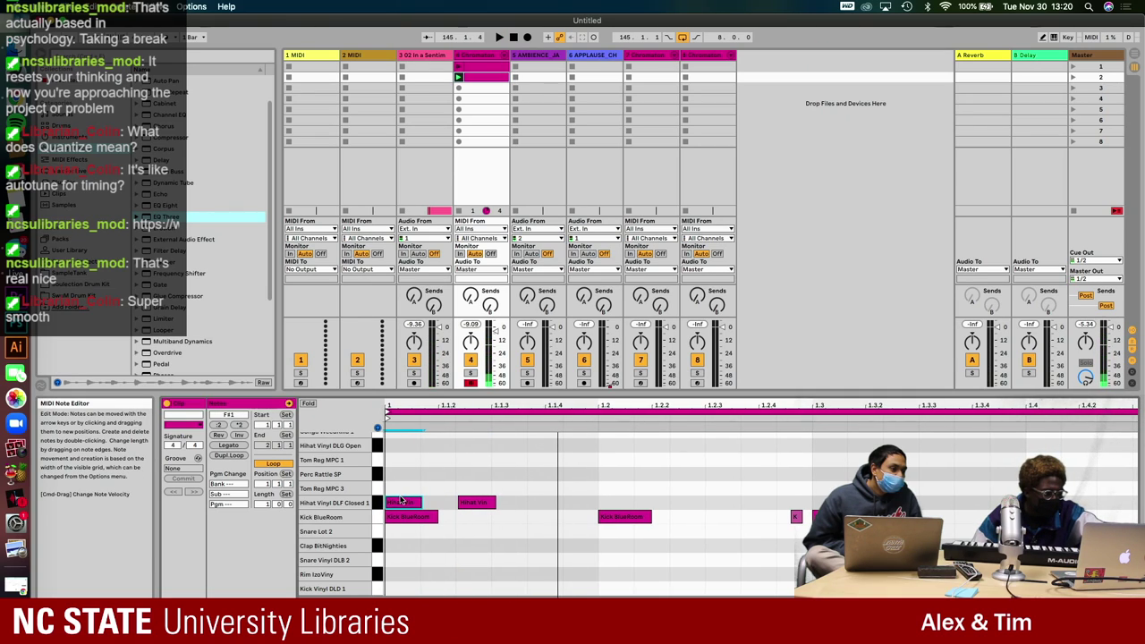
key(plus)
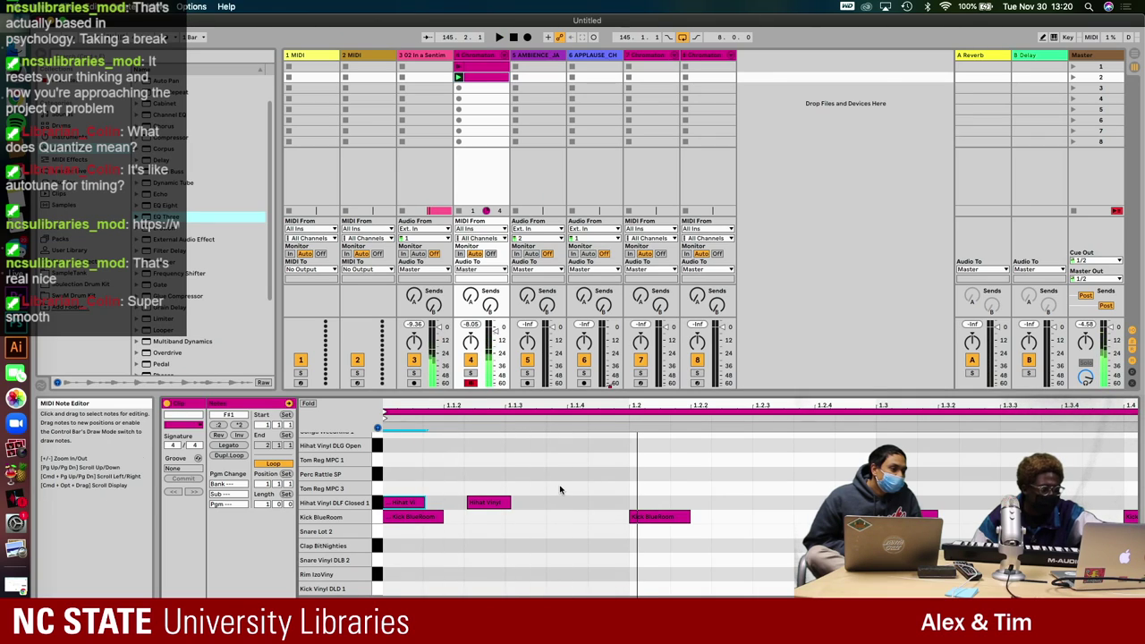
key(plus)
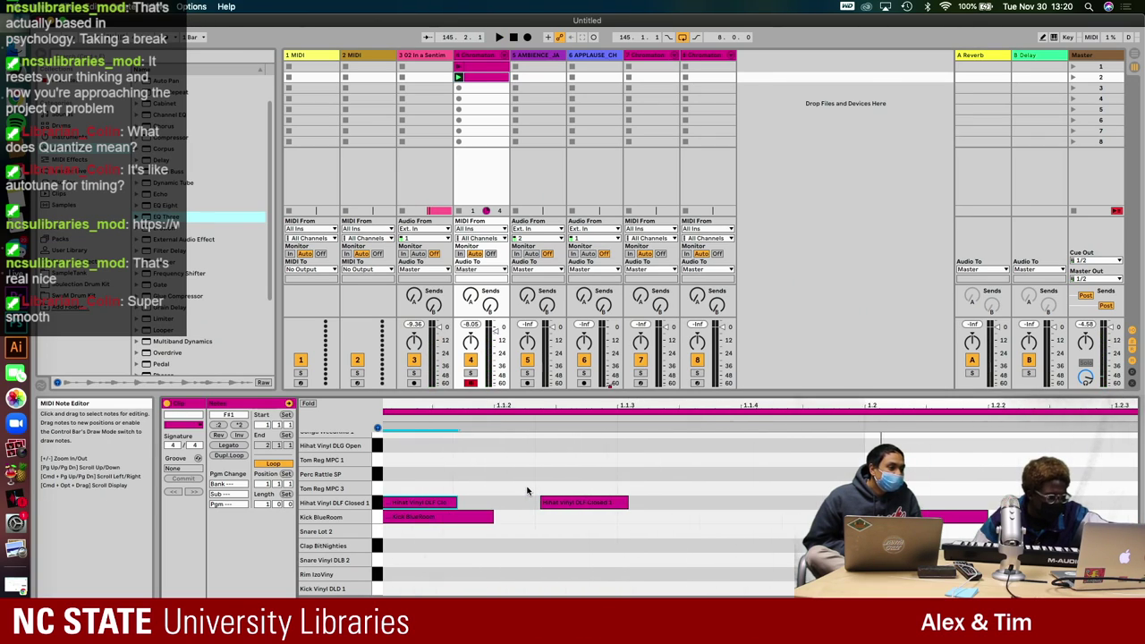
click(573, 501)
shift+click(454, 502)
right_click(556, 488)
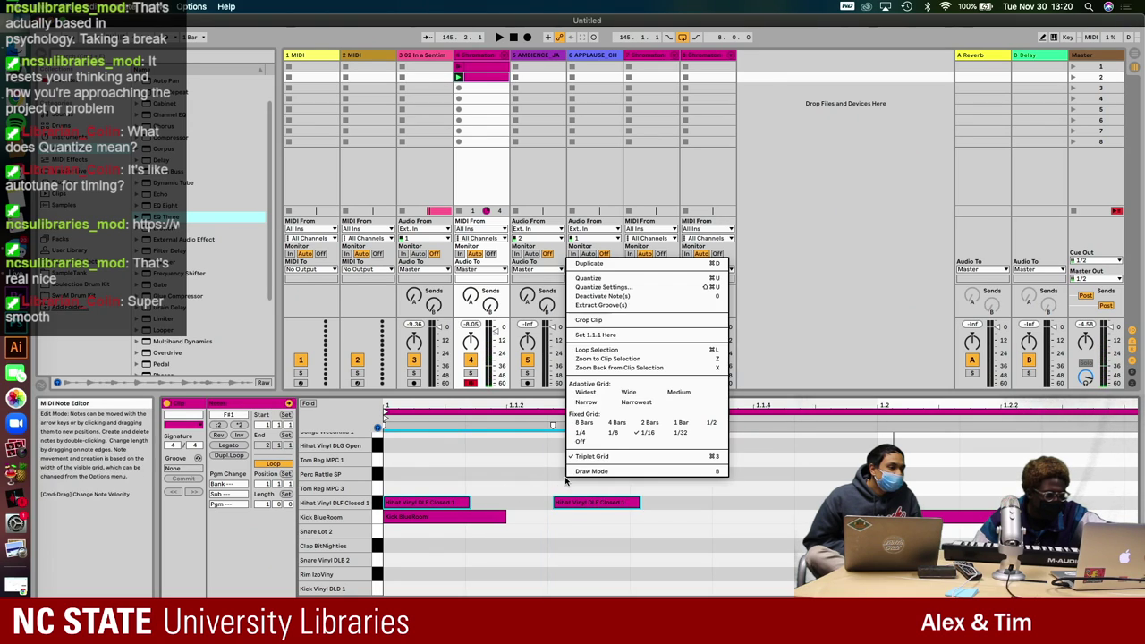
click(610, 279)
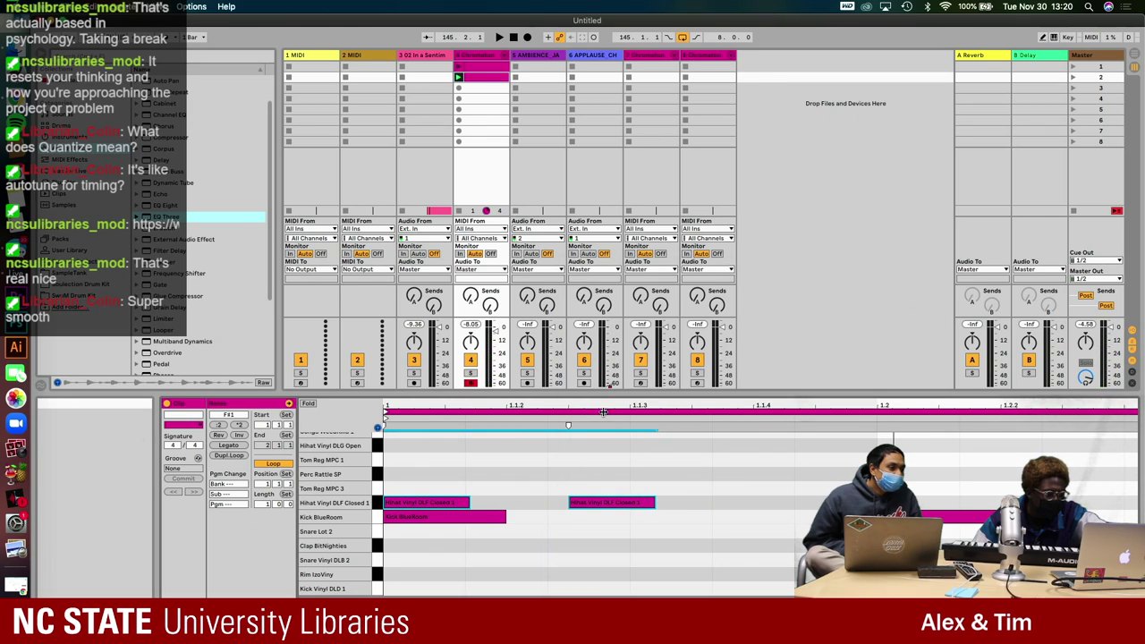
- Move the second hi-hat note earlier onto the second eighth-note triplet position of beat 1
click(593, 486)
drag(580, 506, 550, 506)
key(minus)
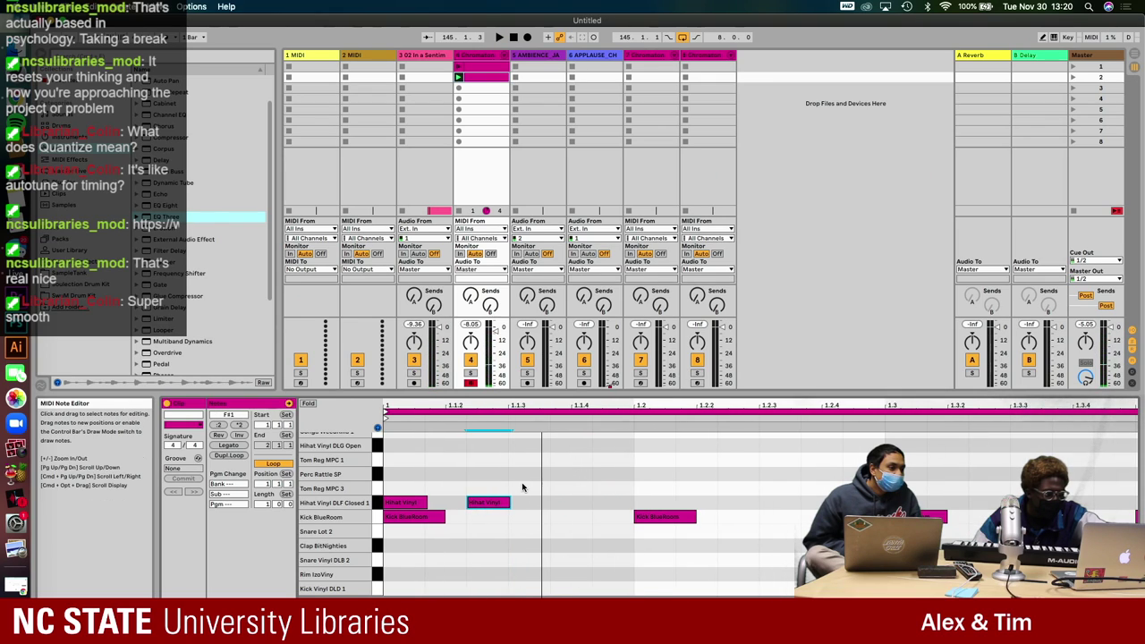
- Select the first beat with its two hi-hat notes and duplicate it onto beats 2, 3 and 4
shift+click(406, 502)
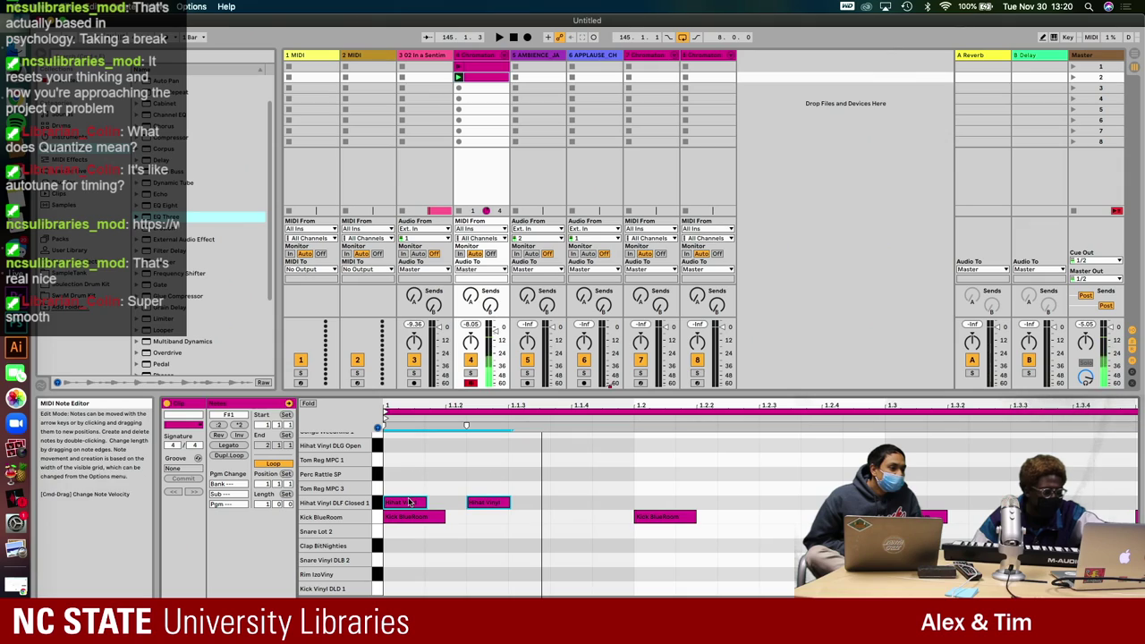
drag(629, 460, 383, 501)
key(super+d)
key(super+d)
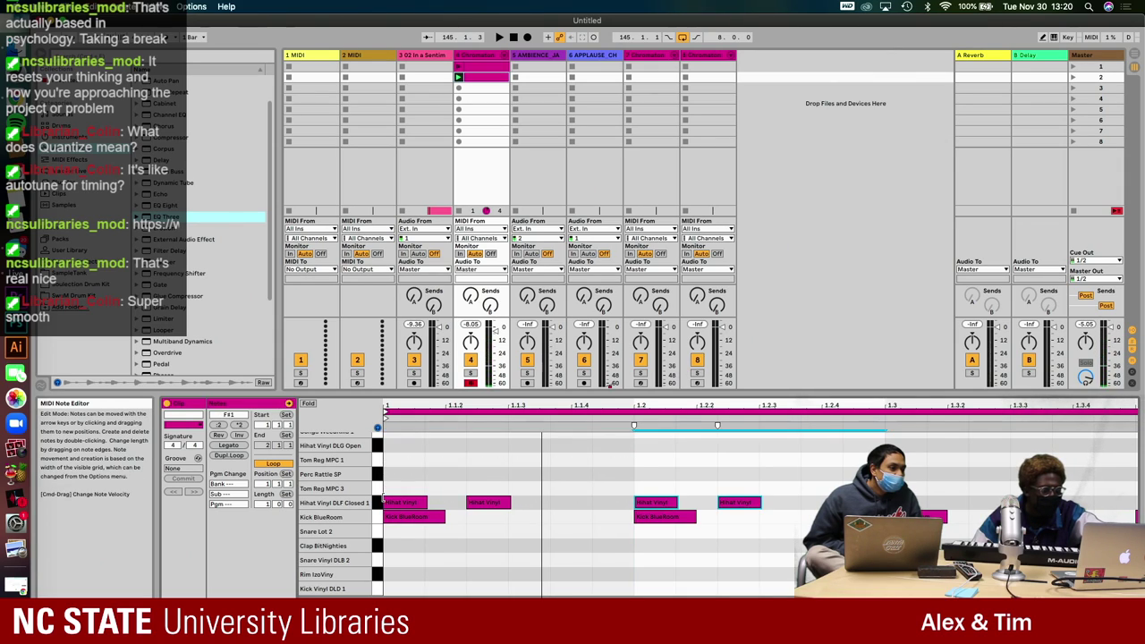
scroll(383, 501, right, 2)
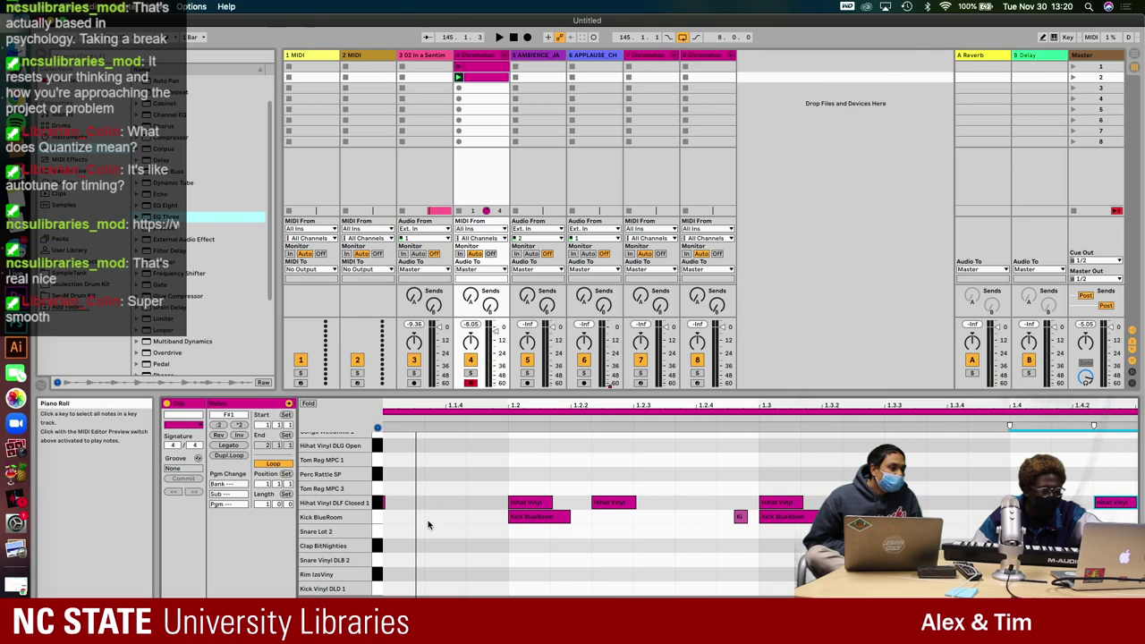
scroll(536, 564, down, 2)
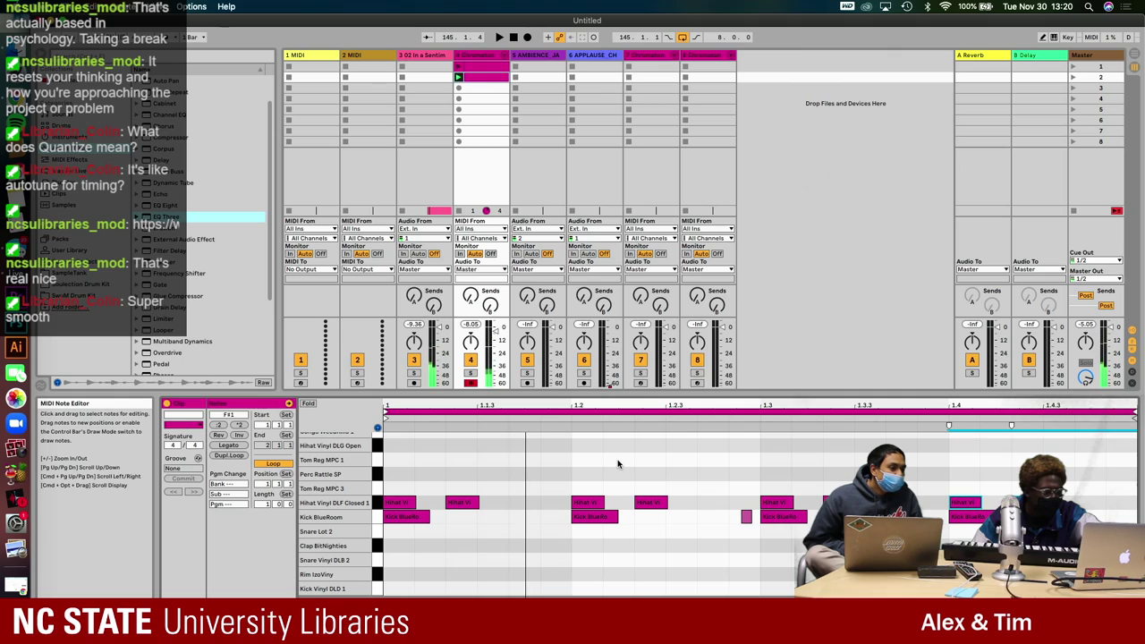
- Move the hi-hat on 1.2 back to the third triplet of beat 1 and delete the hi-hats on the following beats
drag(597, 506, 534, 510)
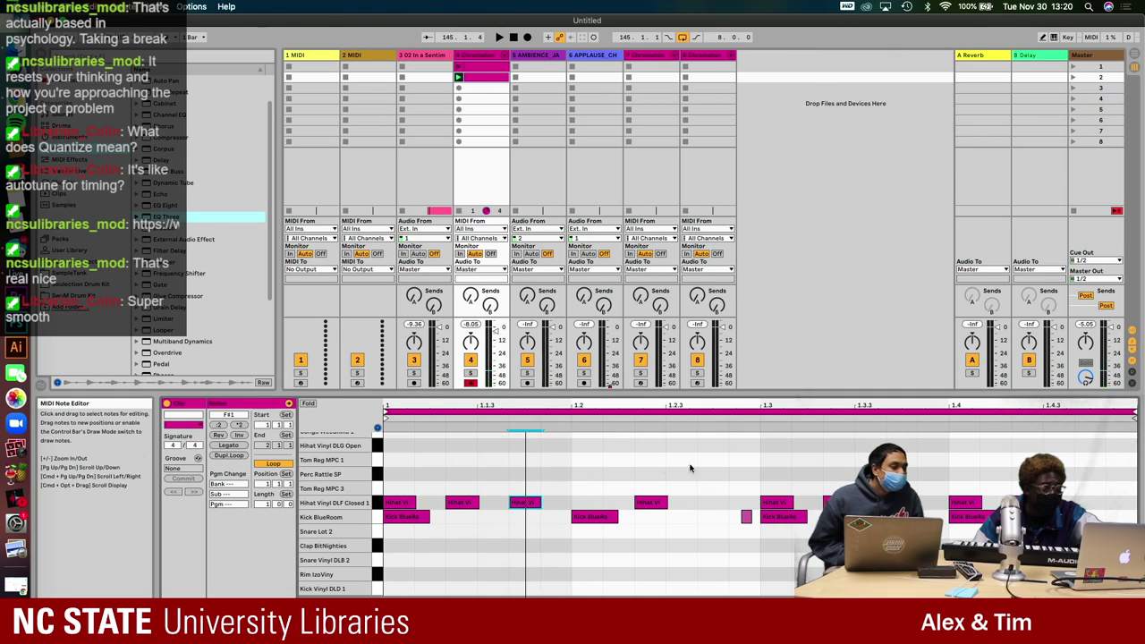
mouse_move(612, 483)
mouse_down()
mouse_move(805, 497)
mouse_move(1023, 492)
mouse_up()
key(Delete)
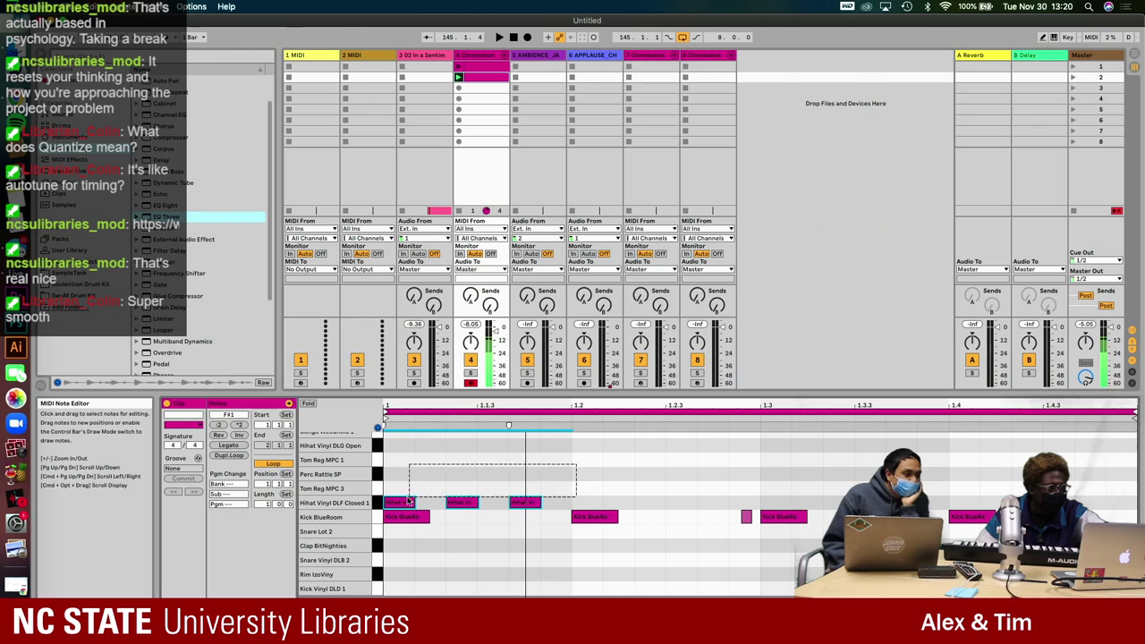
- Duplicate the three-note hi-hat triplet from beat 1 onto beats 2, 3 and 4, and play the loop
key(super+z)
key(super+d)
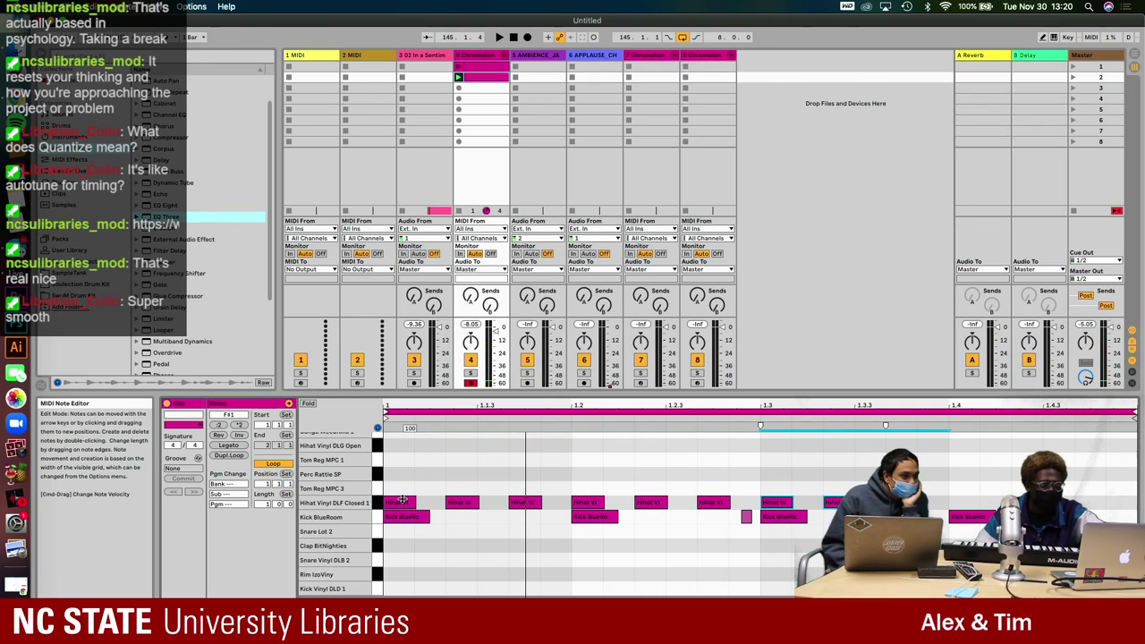
key(space)
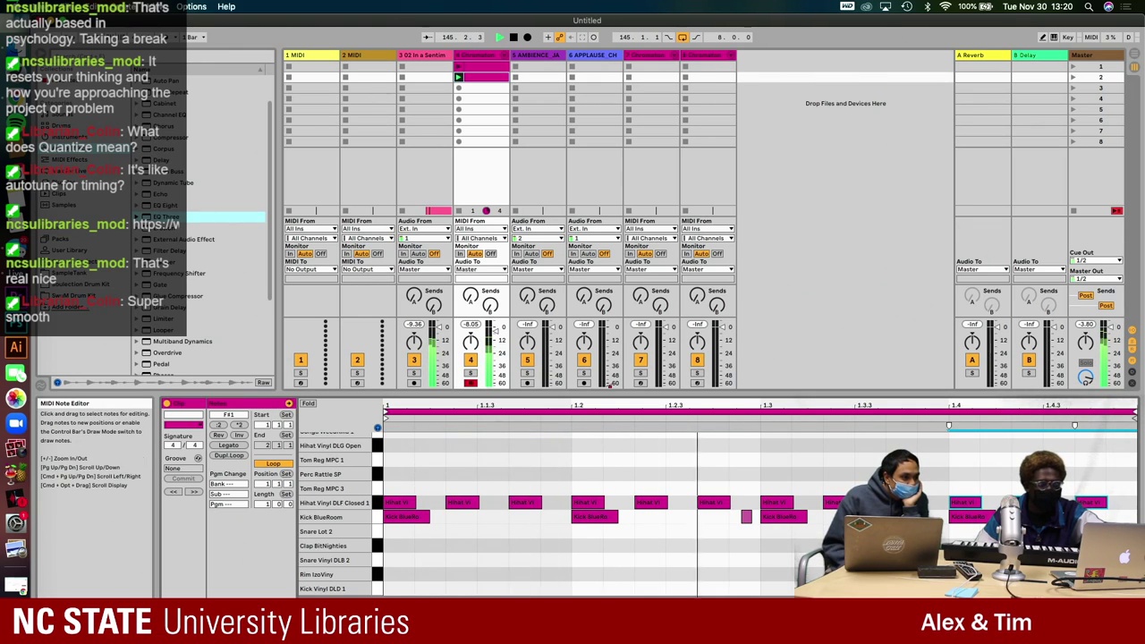
- Select all closed hi-hat notes and lower their velocity for a softer sound, checking the level with the loop playing
shift+click(746, 517)
click(885, 536)
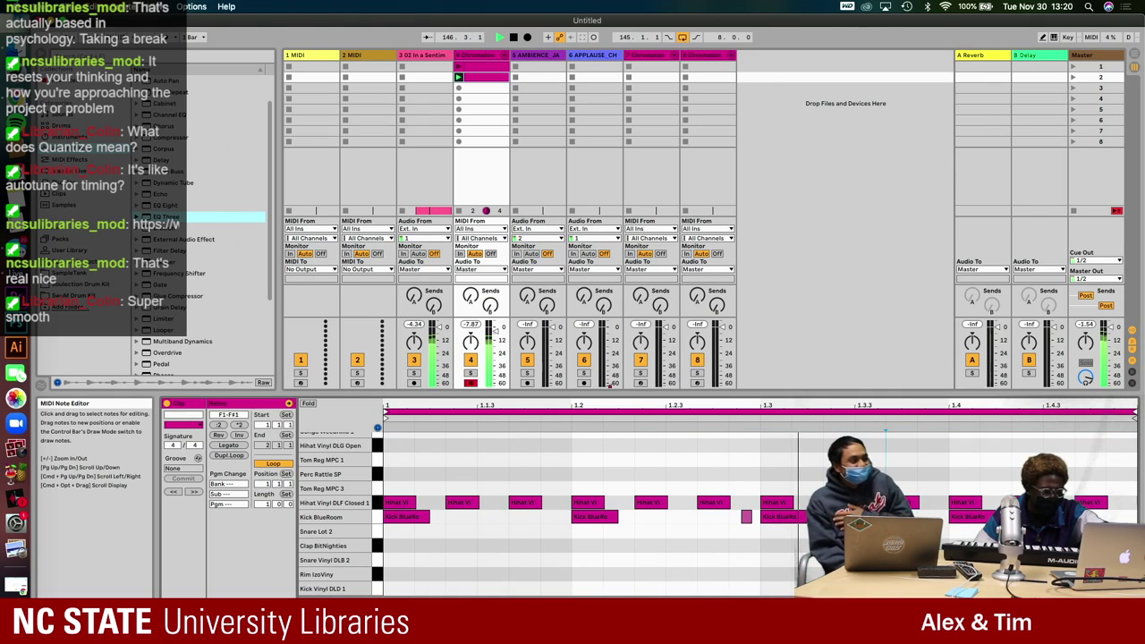
drag(1074, 487, 395, 502)
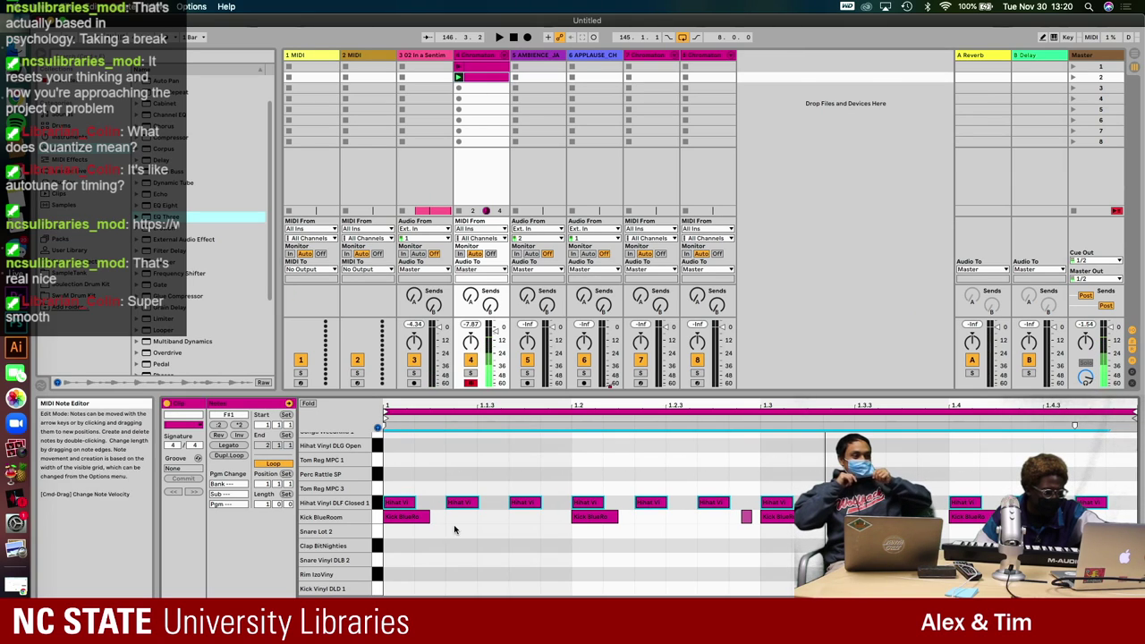
click(525, 502)
drag(510, 617, 510, 631)
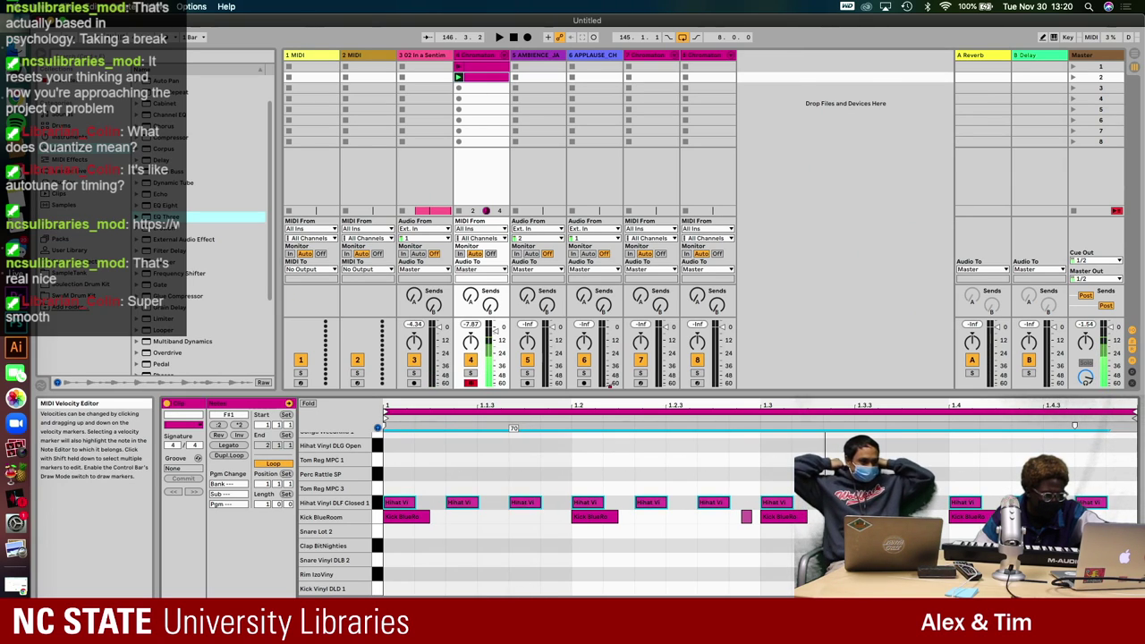
key(space)
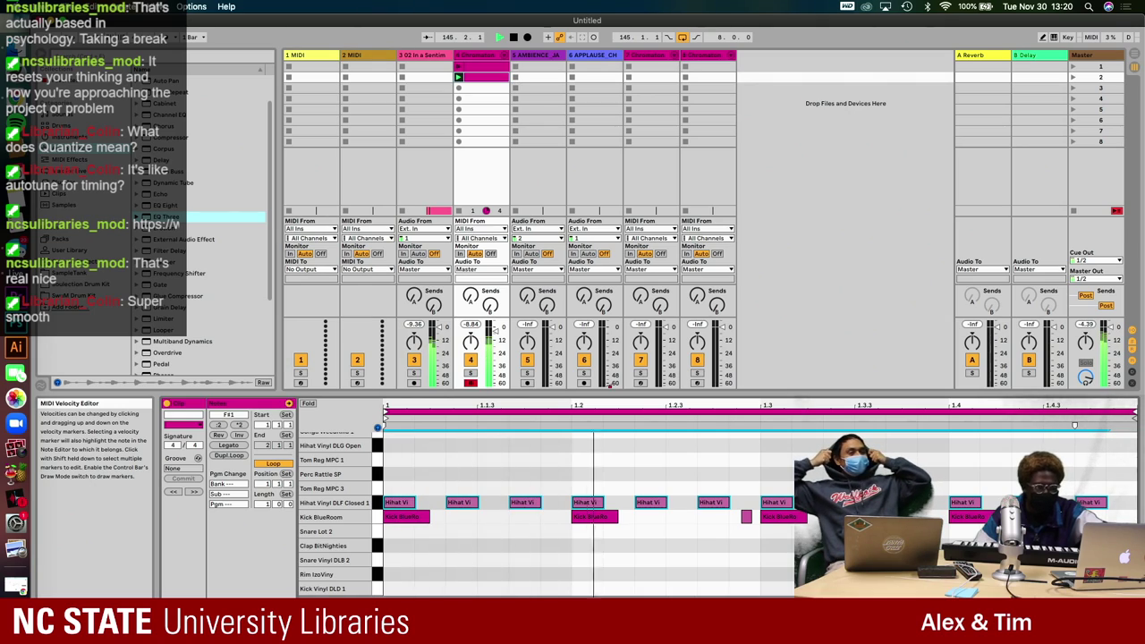
drag(510, 630, 510, 637)
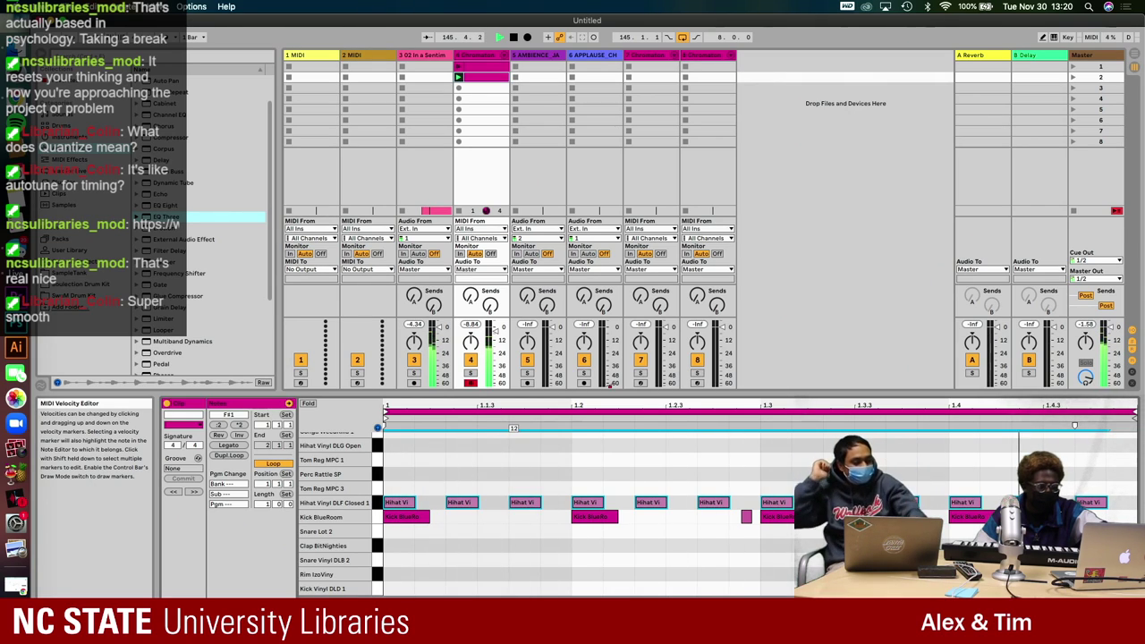
key(space)
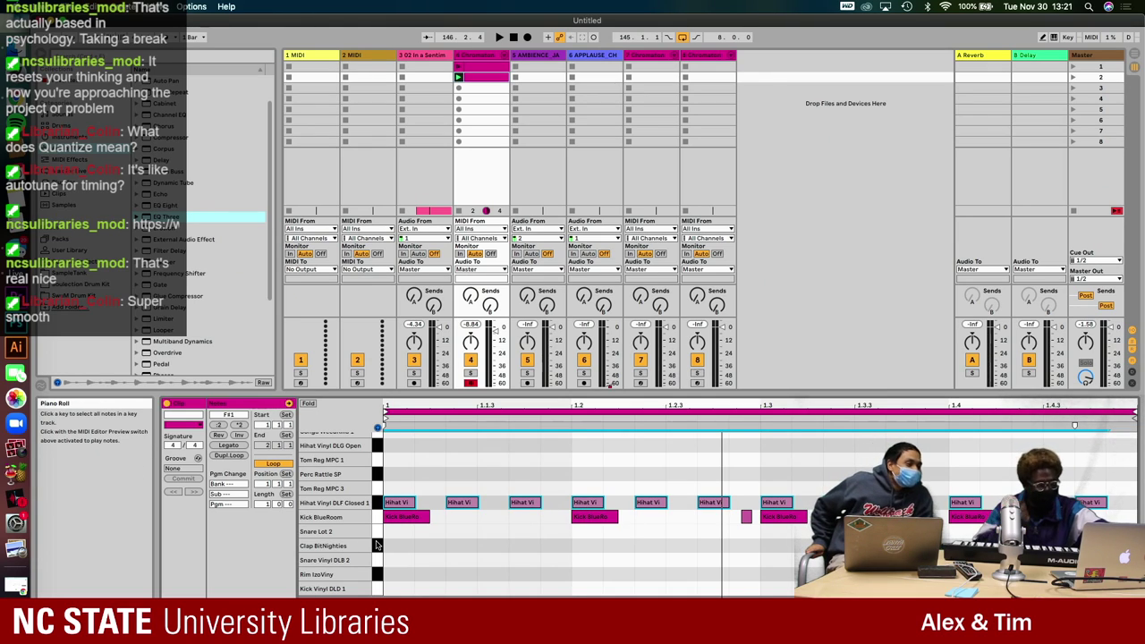
- Audition the drum pads and add Snare Lot 2 notes on beats 2 and 4 of the pattern
drag(376, 544, 379, 530)
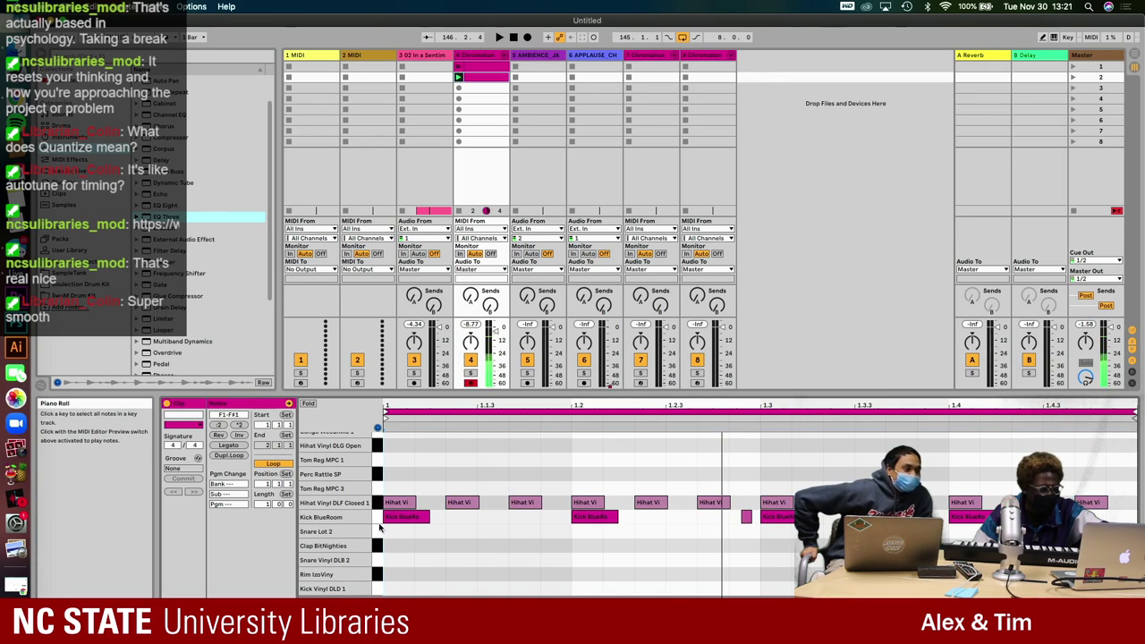
double_click(585, 532)
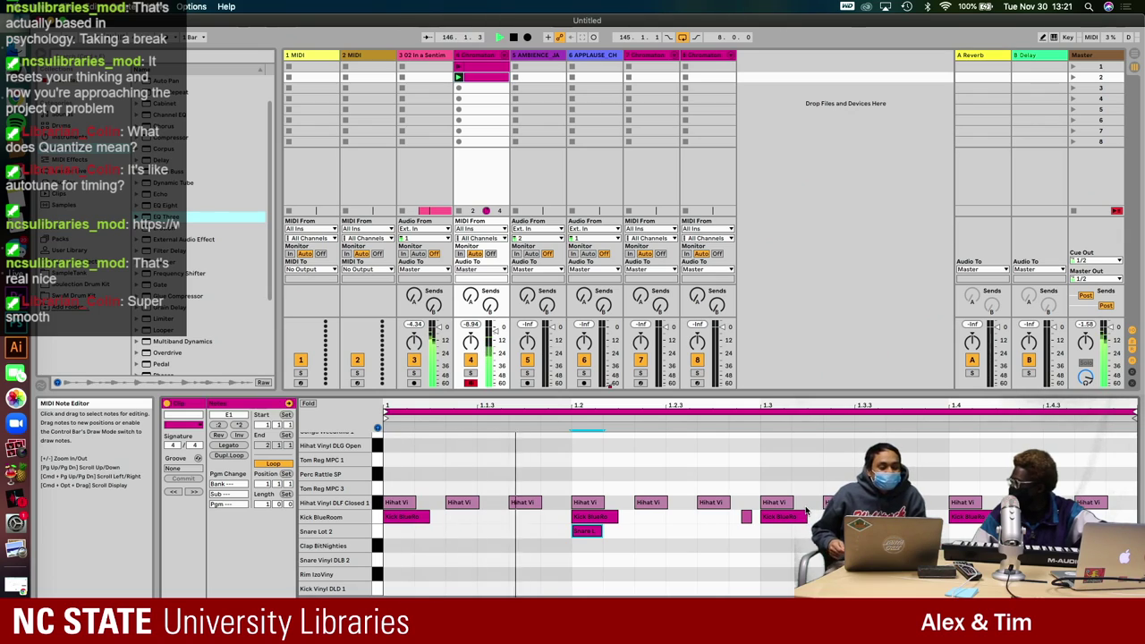
double_click(961, 531)
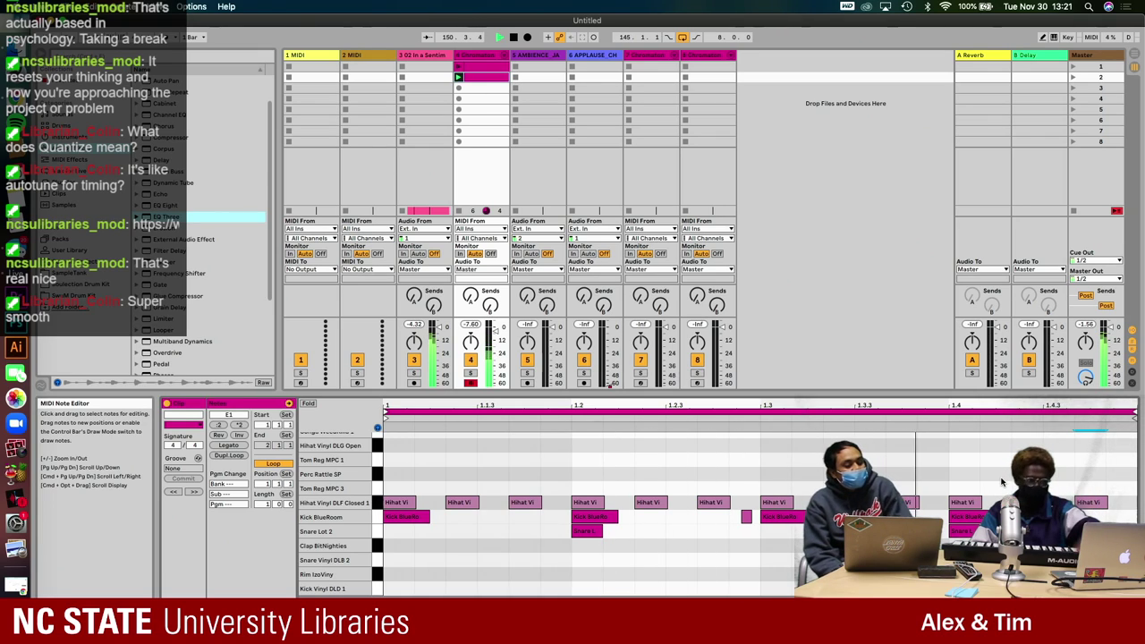
- Deactivate the kick notes on beats 2 and 4 so only the snare hits there, and play the loop
click(605, 519)
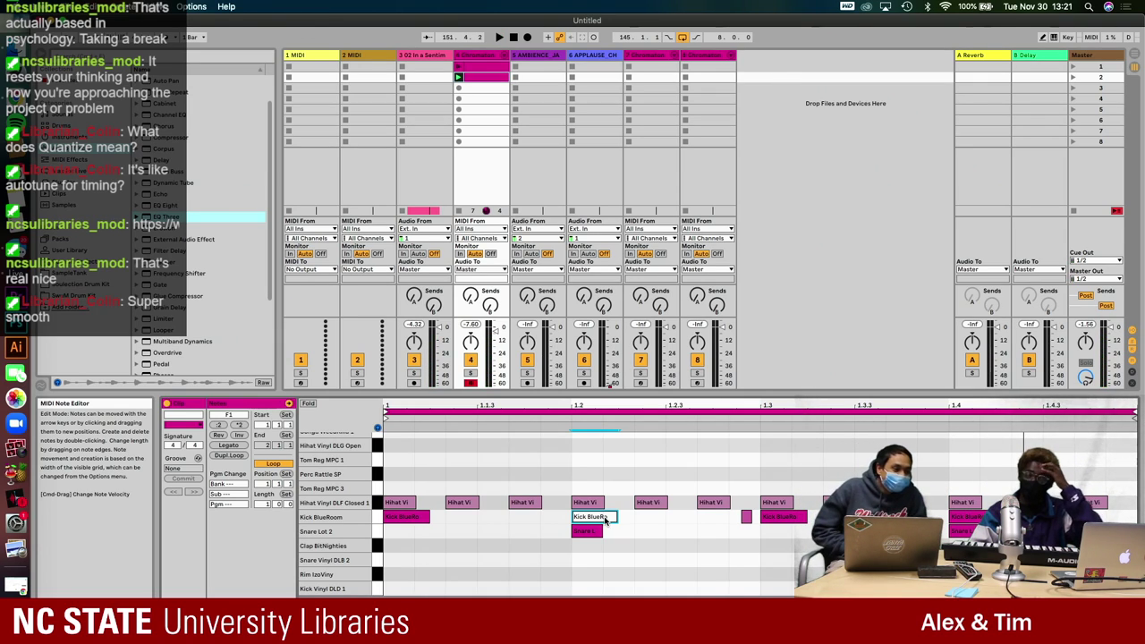
click(976, 518)
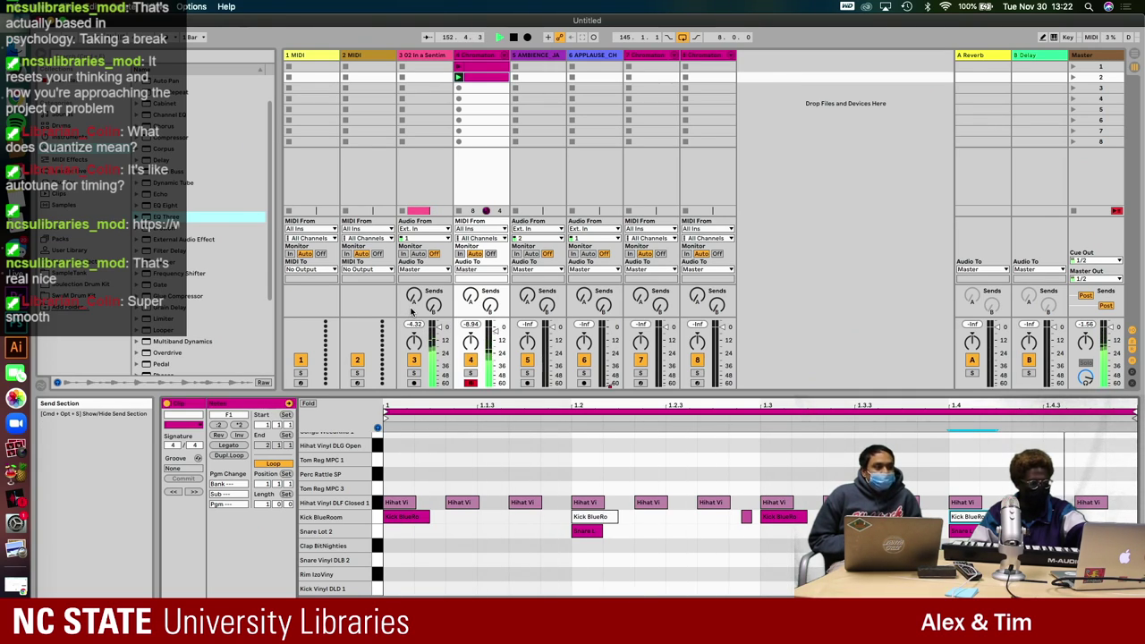
key(space)
- Solo the "In a Sentimental Mood" track in the Arrangement View and play it from bar 145
key(Tab)
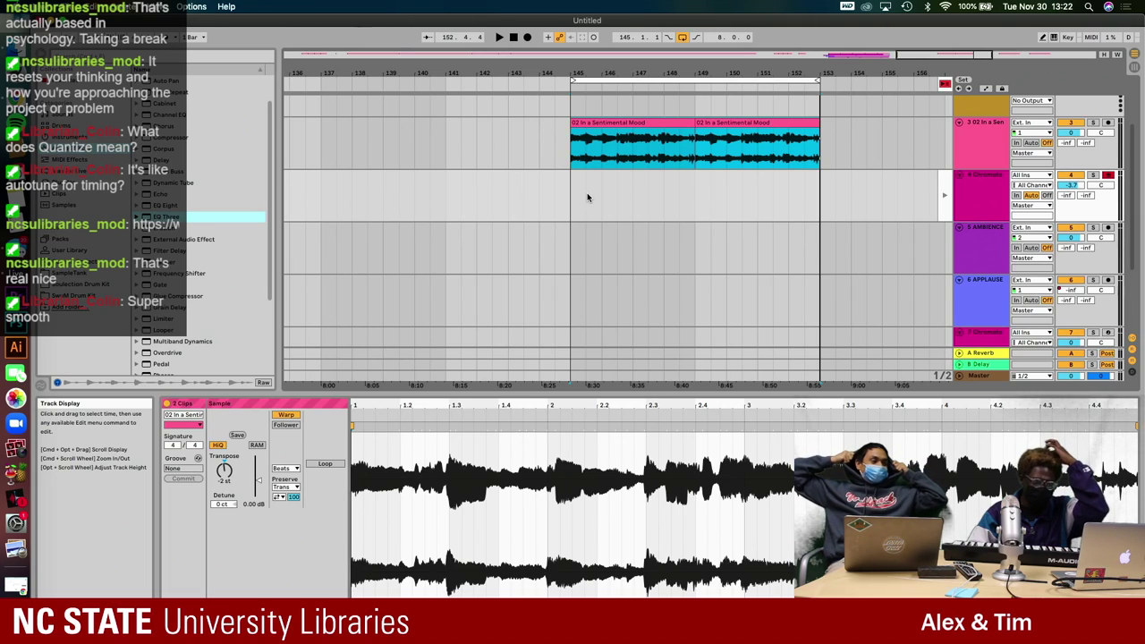
click(574, 143)
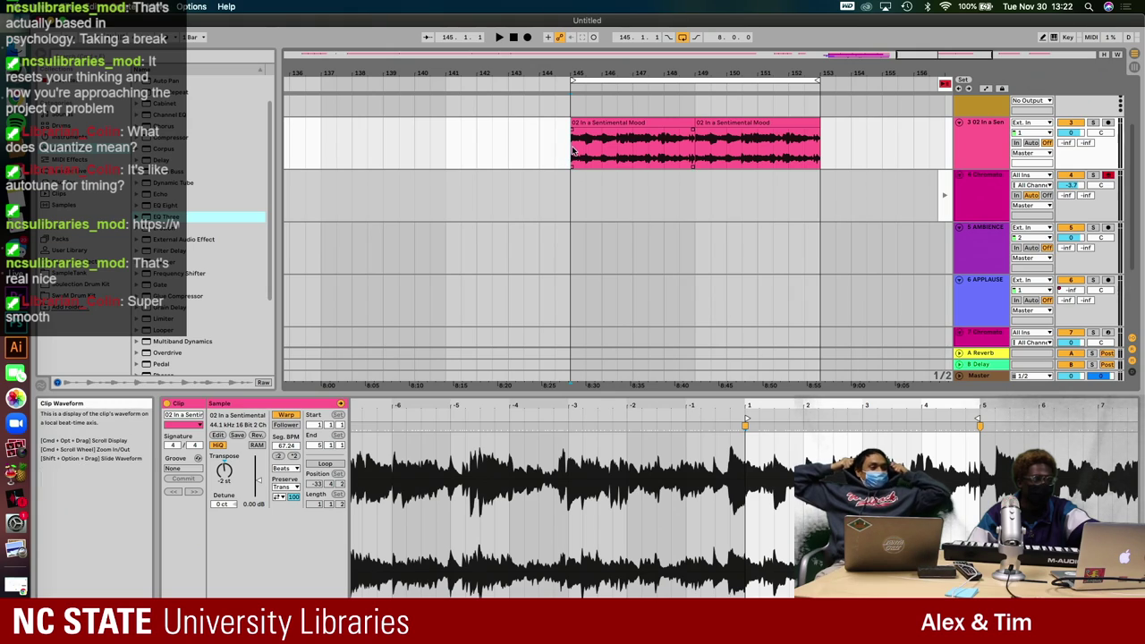
click(1090, 124)
key(space)
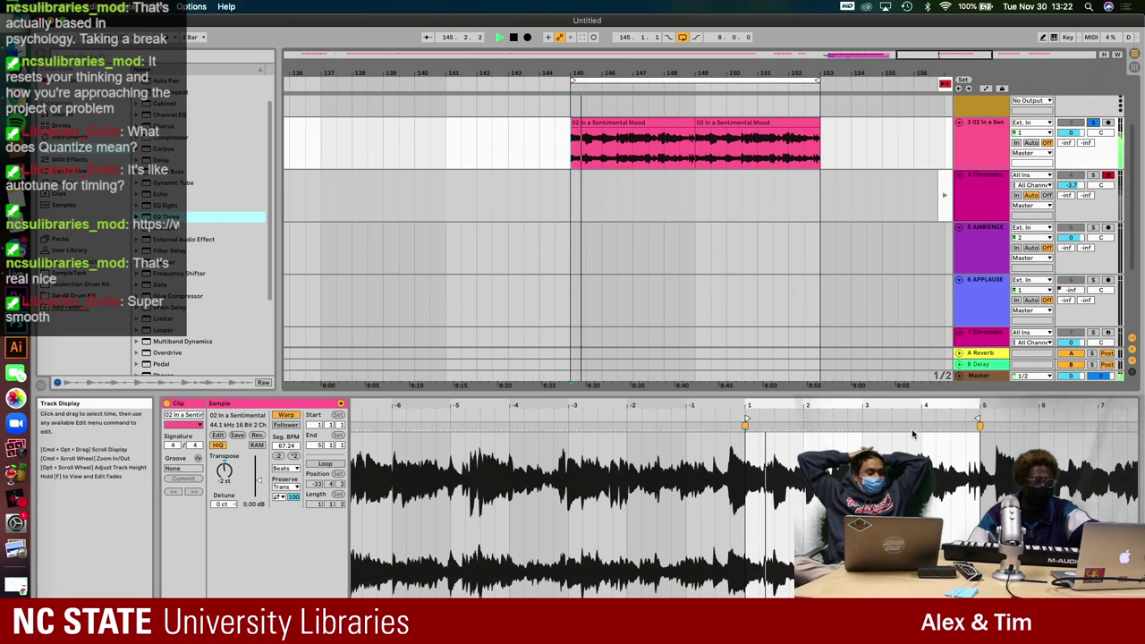
scroll(751, 213, up, 3)
key(space)
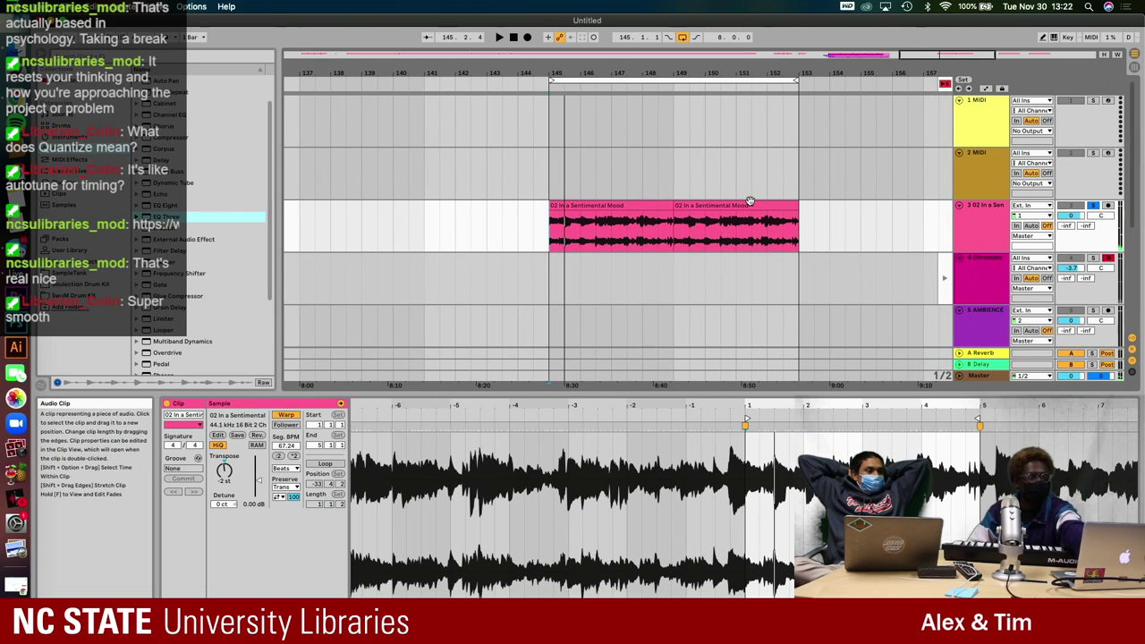
- Examine the first four-bar sample clip's waveform around its start and end markers while playing it
click(616, 207)
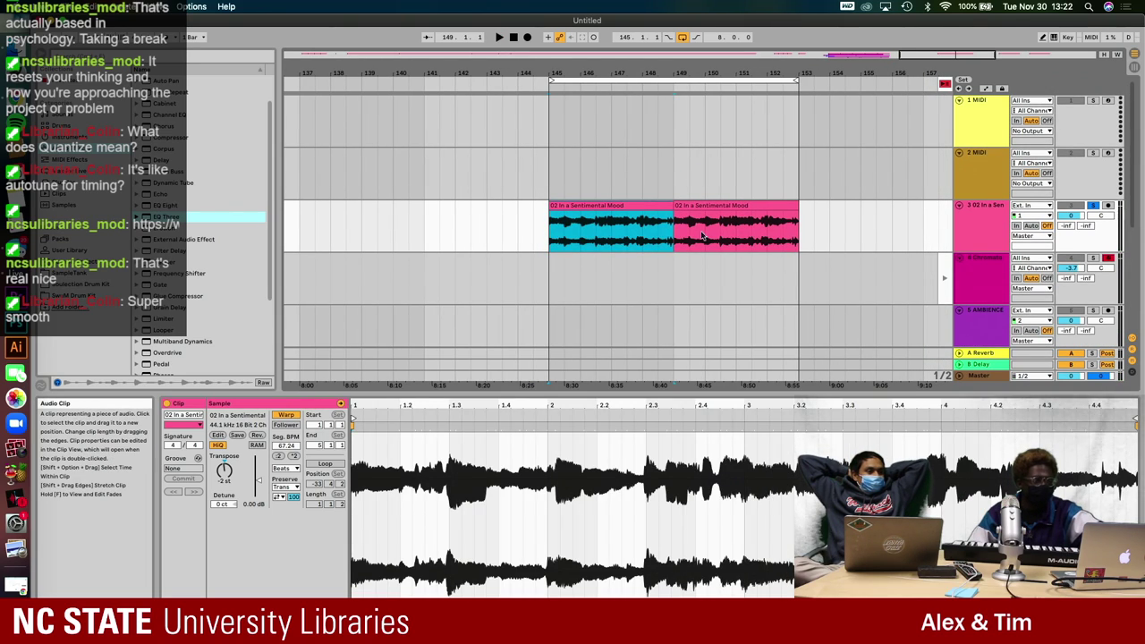
double_click(639, 202)
scroll(698, 451, down, 3)
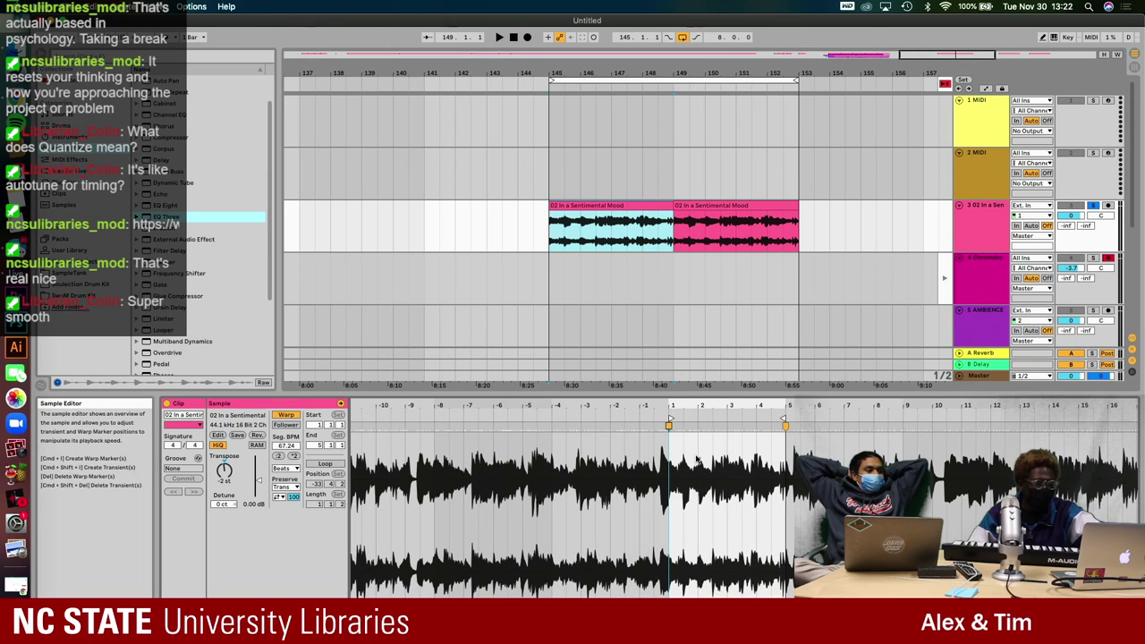
key(space)
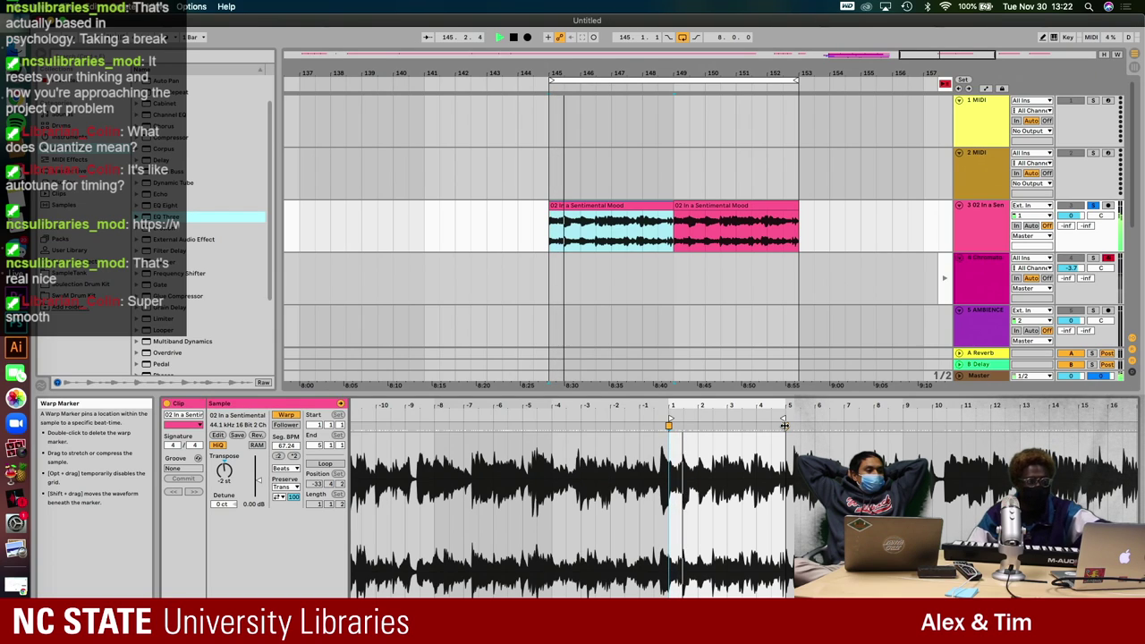
click(638, 207)
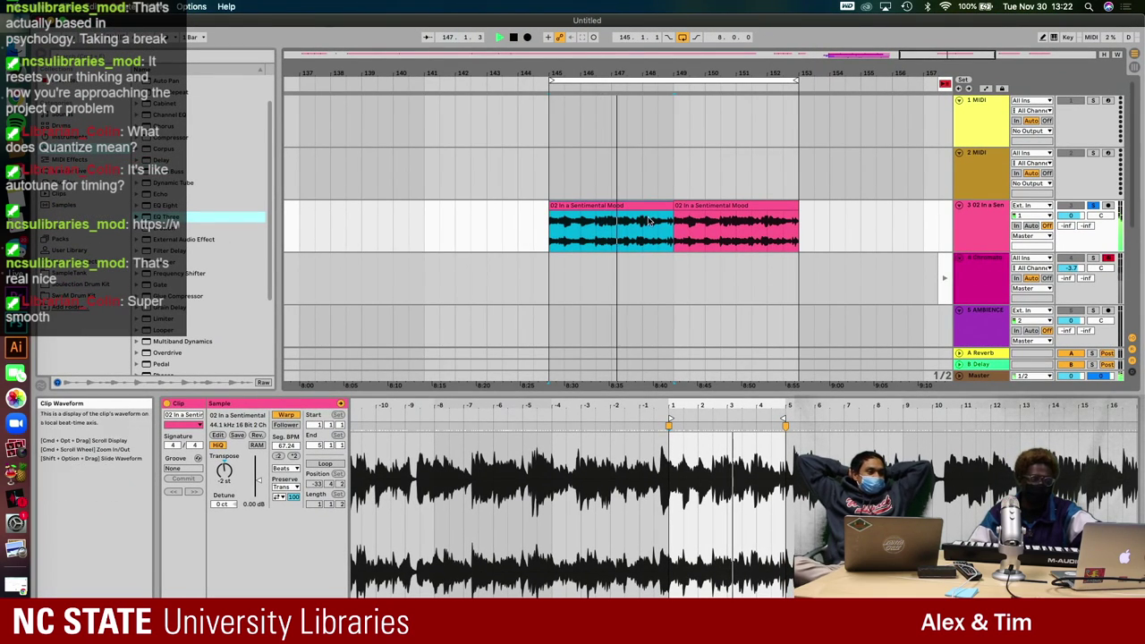
- Turn off solo on the "In a Sentimental Mood" track and return to the drum clips in the Session View
key(Tab)
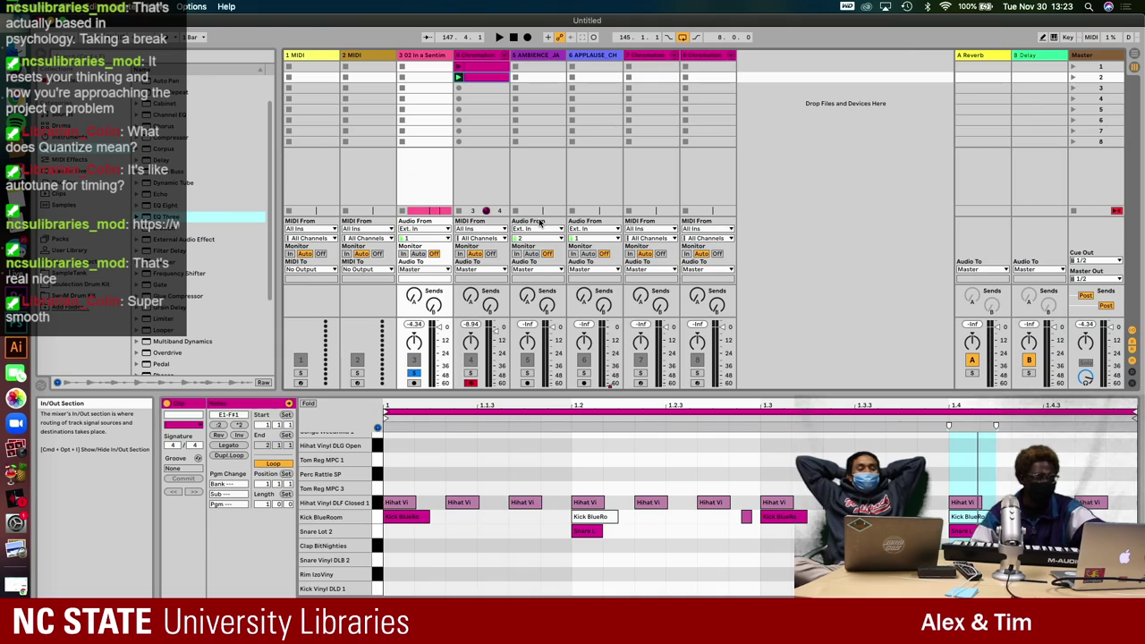
key(Tab)
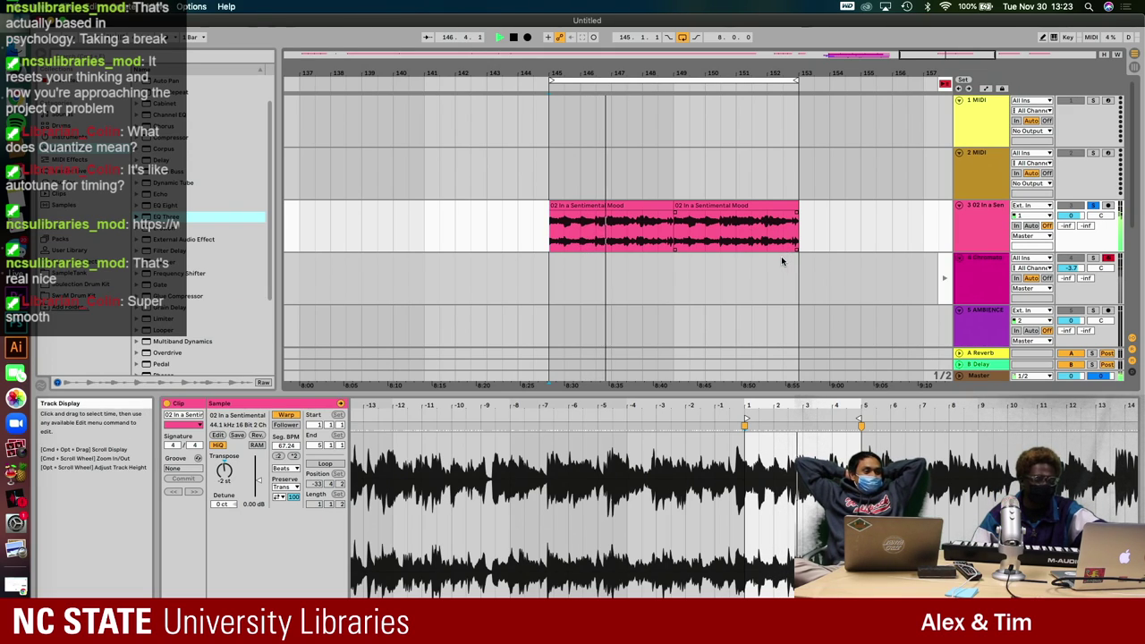
click(1093, 207)
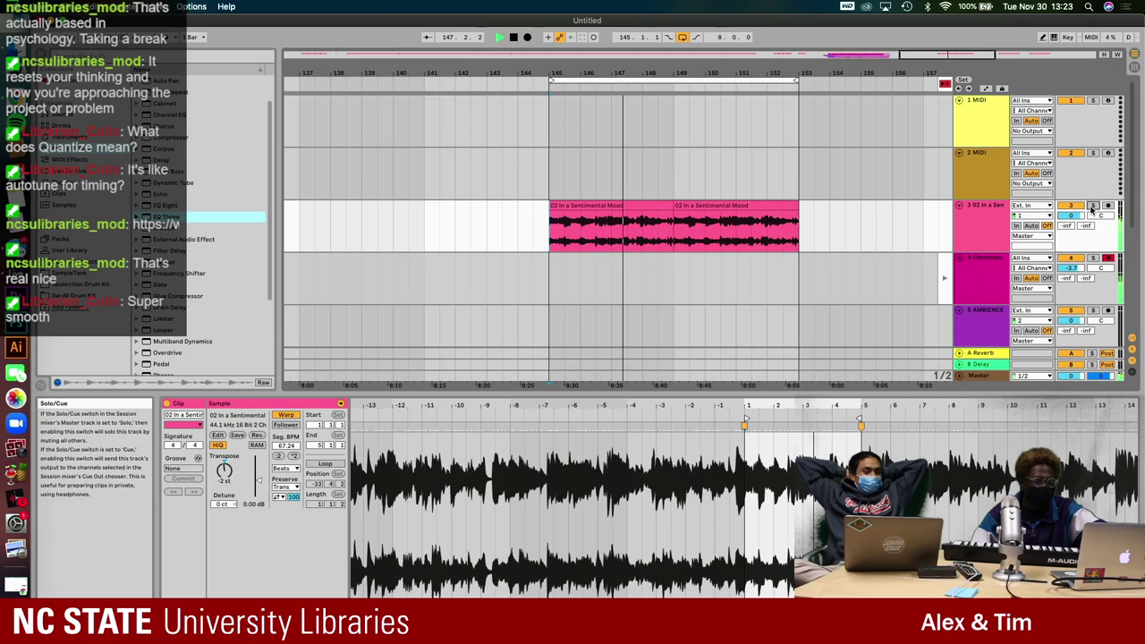
key(Tab)
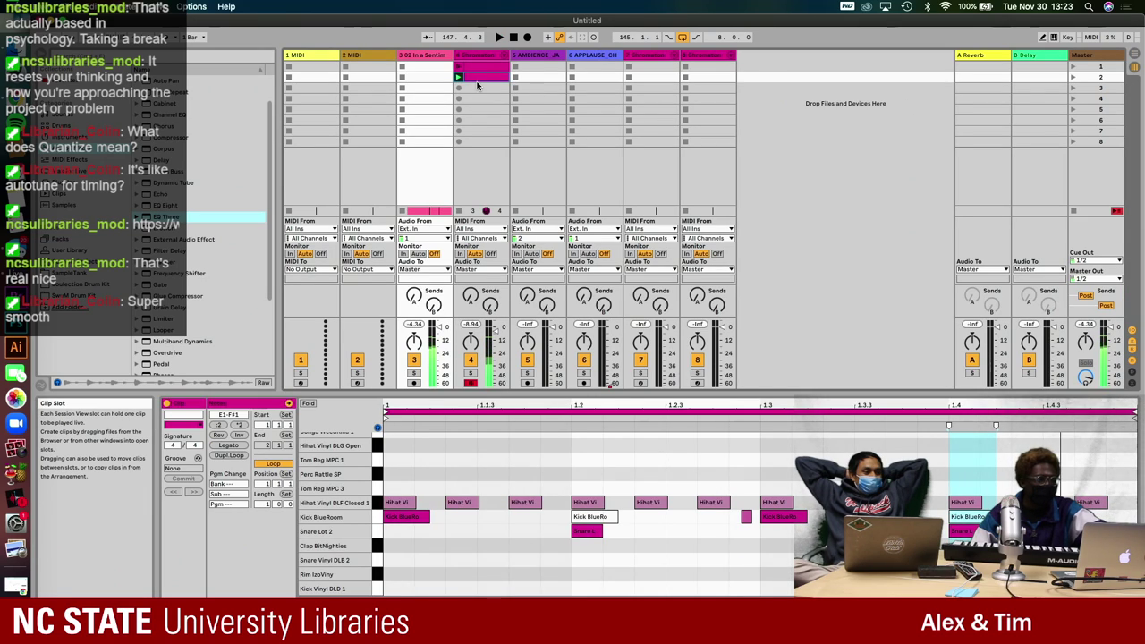
- Launch the drum track's first clip and its second clip in turn to compare both patterns against the sample
click(478, 75)
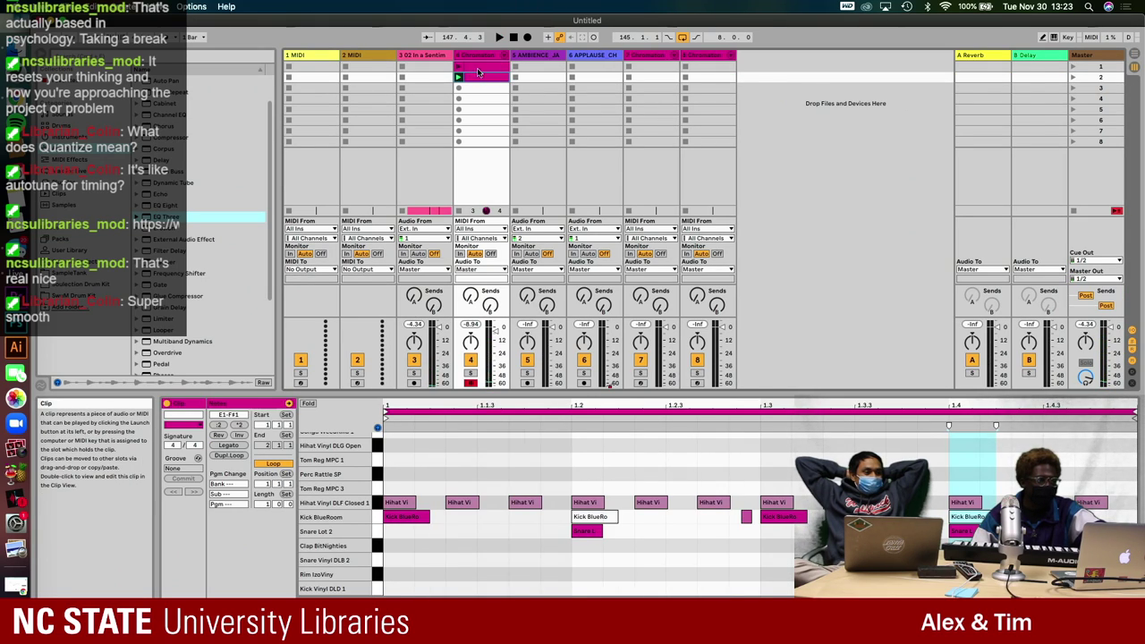
click(472, 67)
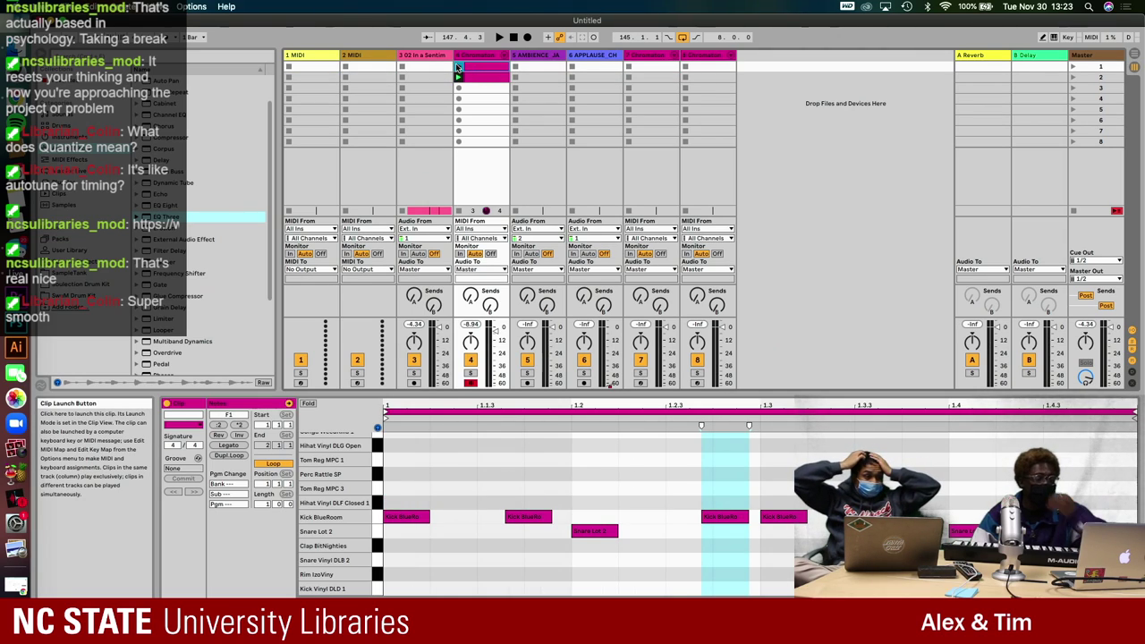
click(458, 67)
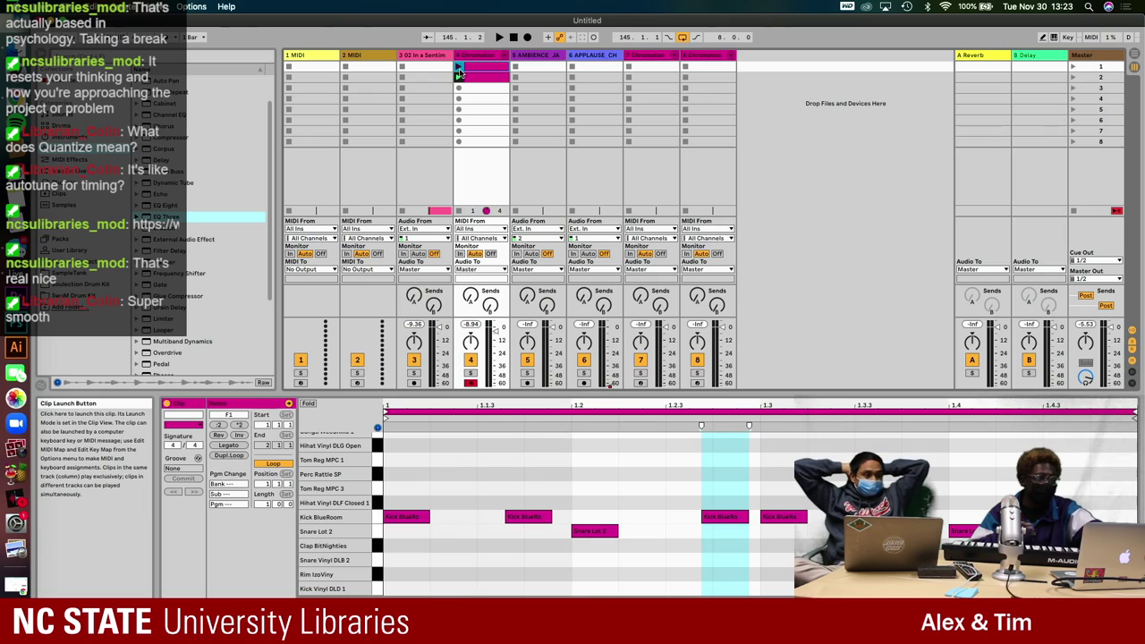
click(459, 69)
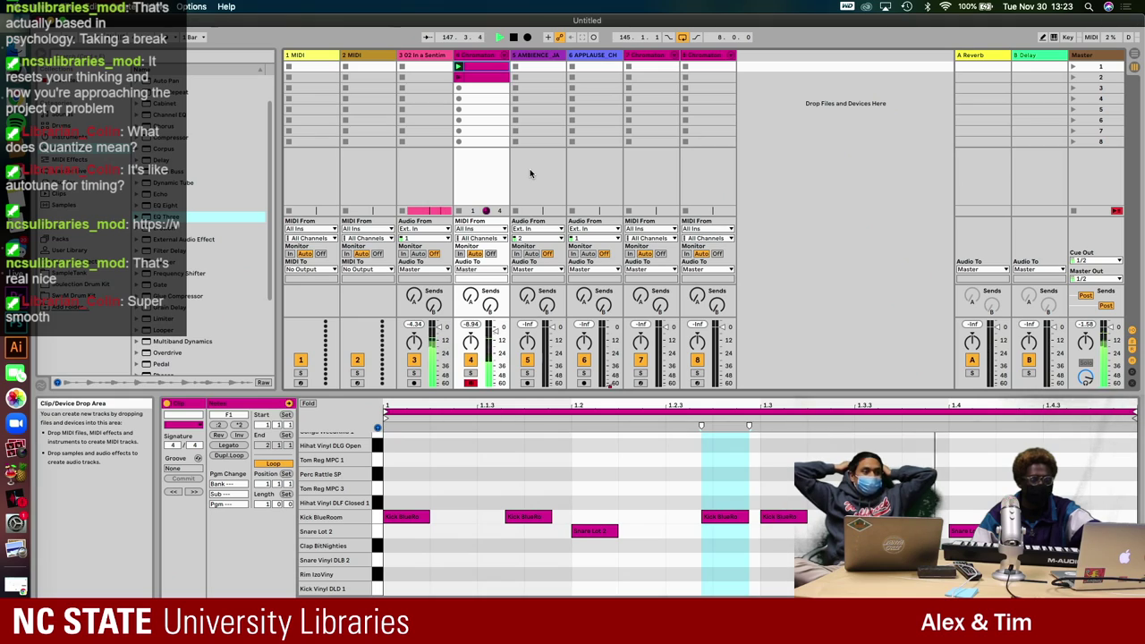
click(458, 76)
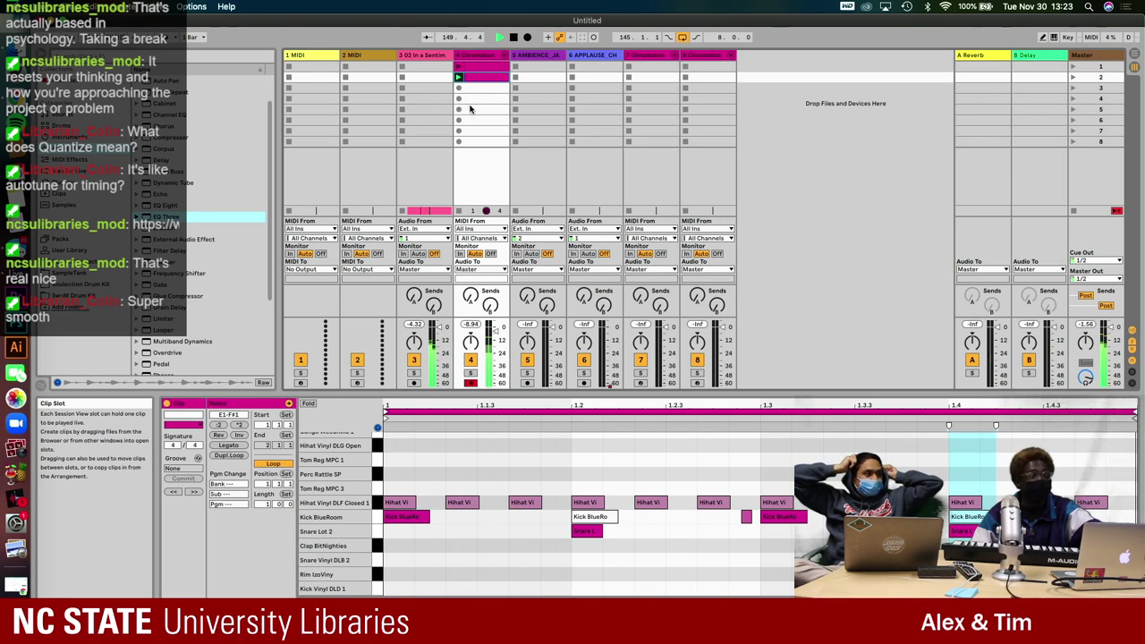
- In the Arrangement View, delete the two leftover "In a Sentimental Mood" clips between bars 157 and 171
key(Tab)
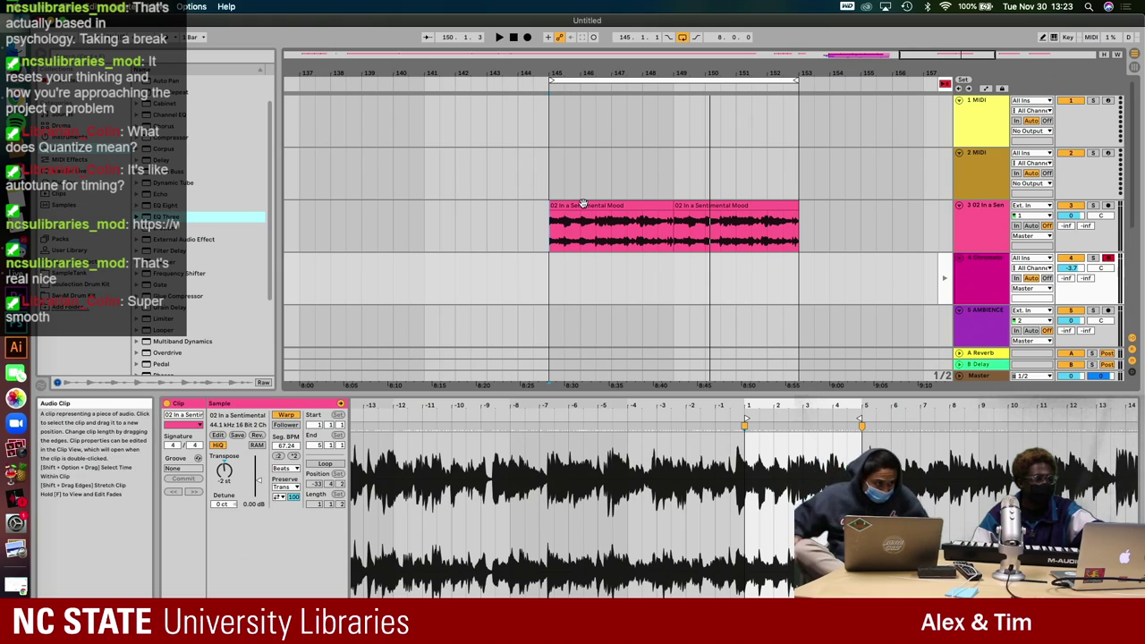
key(minus)
key(minus)
key(minus)
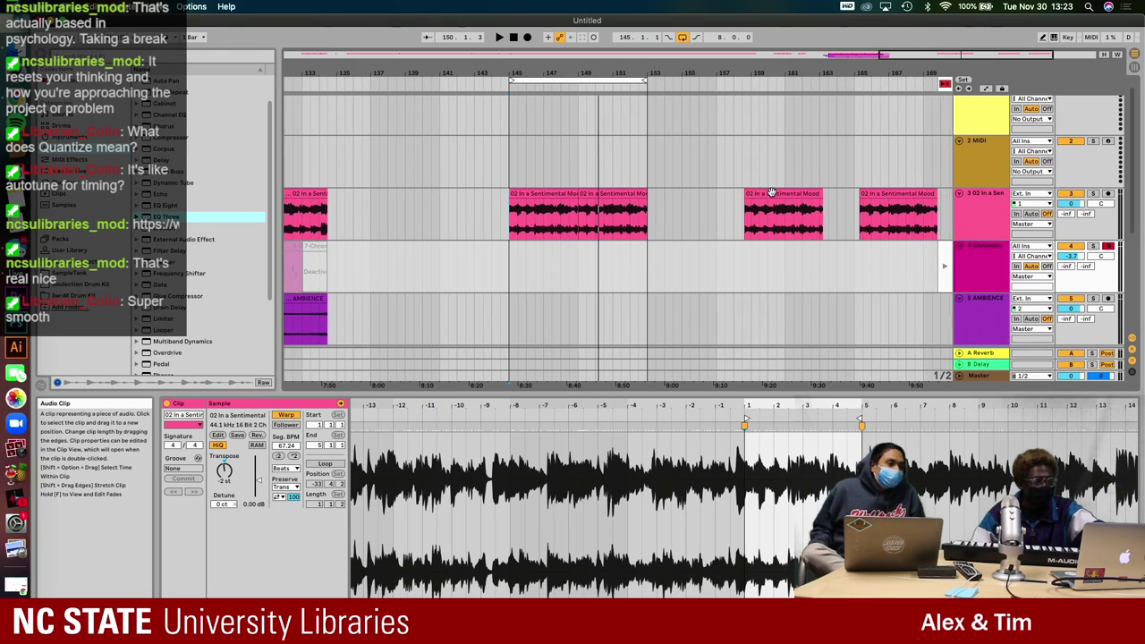
scroll(800, 199, down, 2)
drag(845, 206, 937, 204)
key(z)
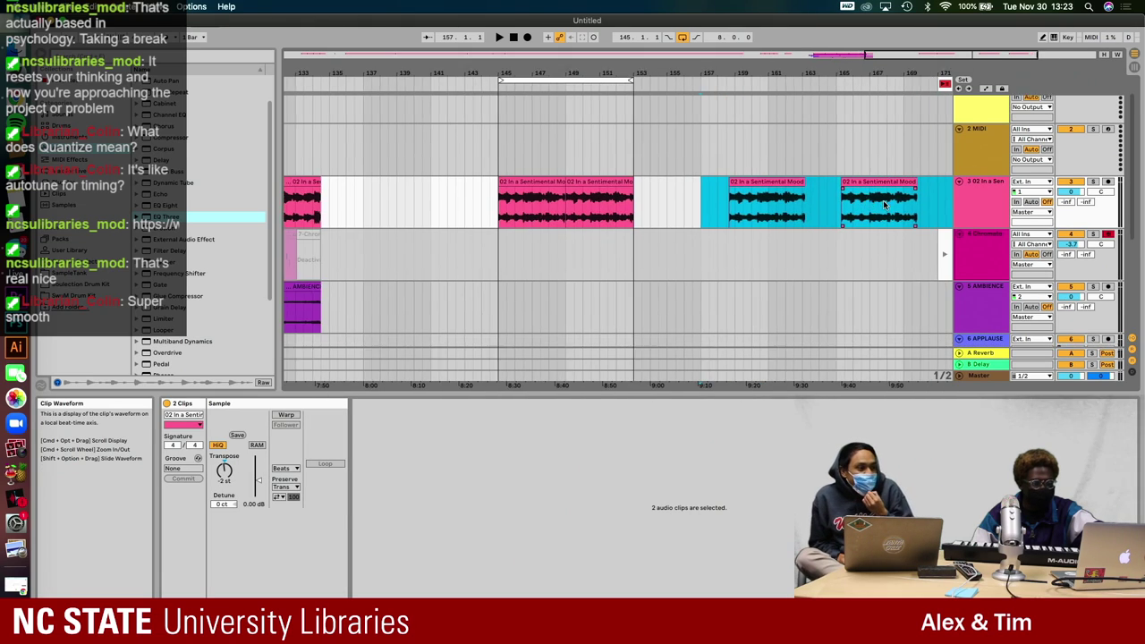
drag(716, 170, 947, 176)
key(super+z)
- Duplicate the eight-bar sample section twice up to bar 169, extend the loop to 24 bars, and place the insert marker on the drum track at bar 145
drag(685, 82, 897, 105)
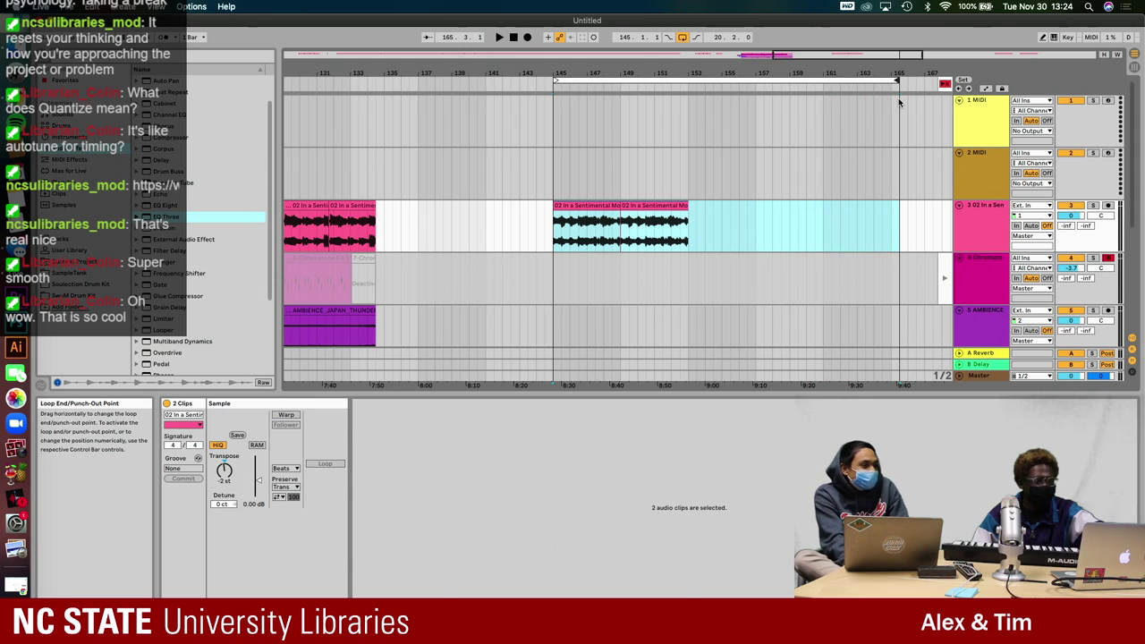
click(658, 234)
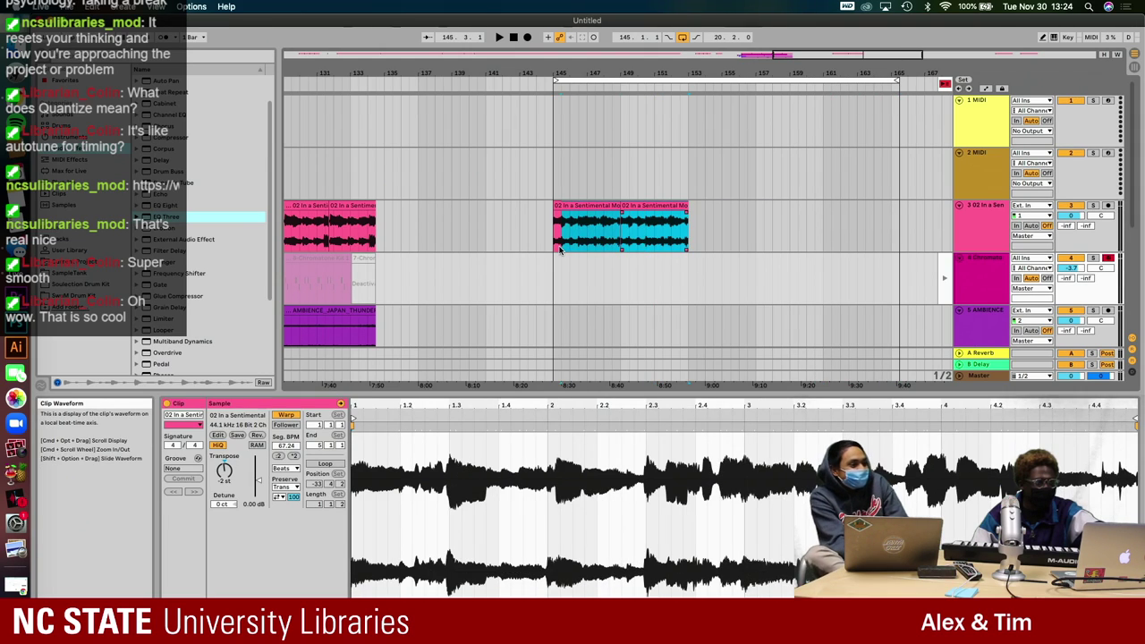
key(super+d)
key(super+d)
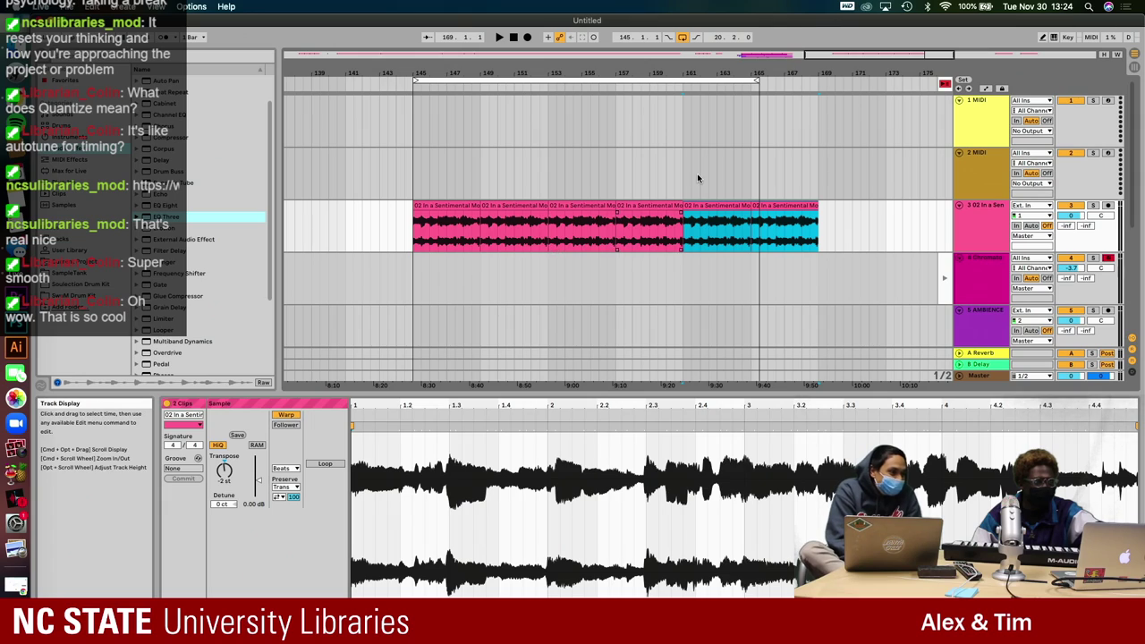
drag(757, 83, 815, 82)
click(416, 277)
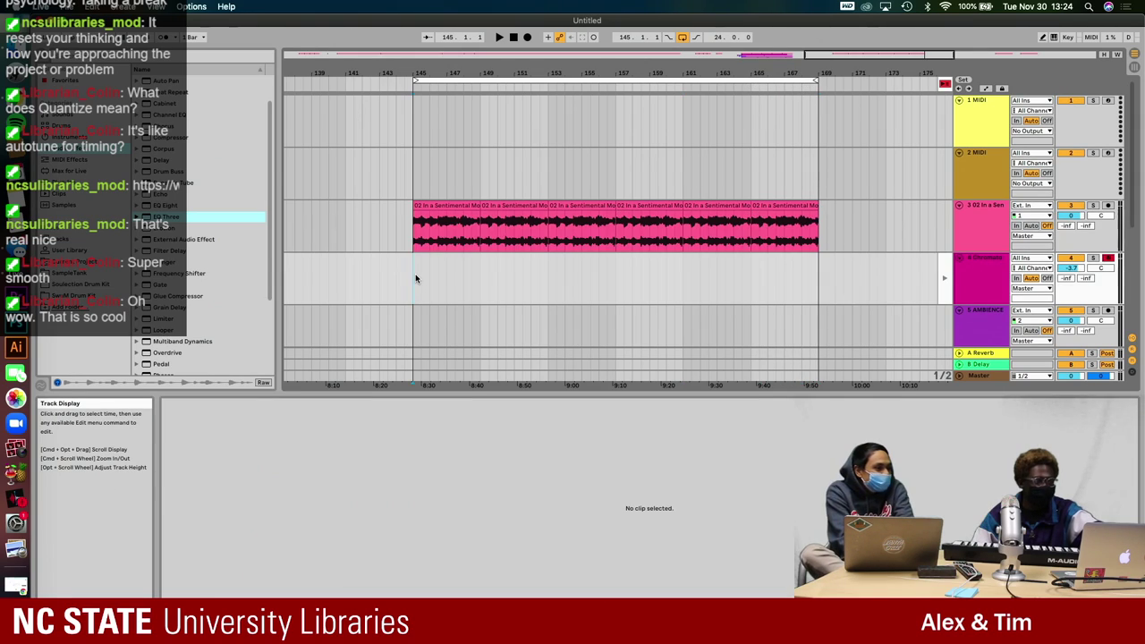
key(Tab)
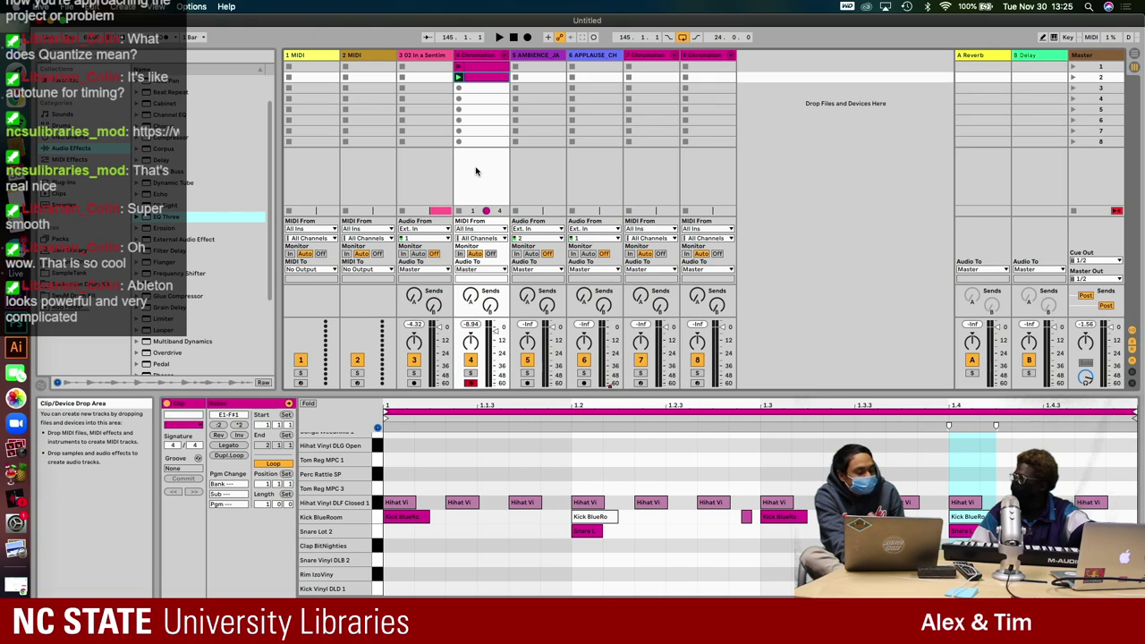
key(Tab)
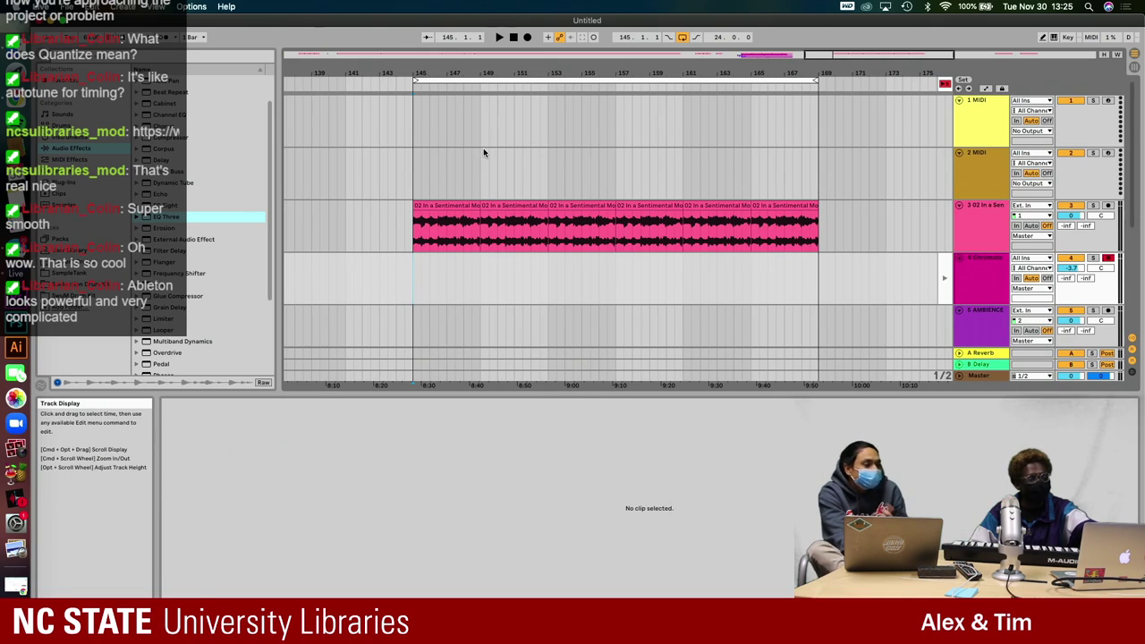
scroll(498, 179, down, 3)
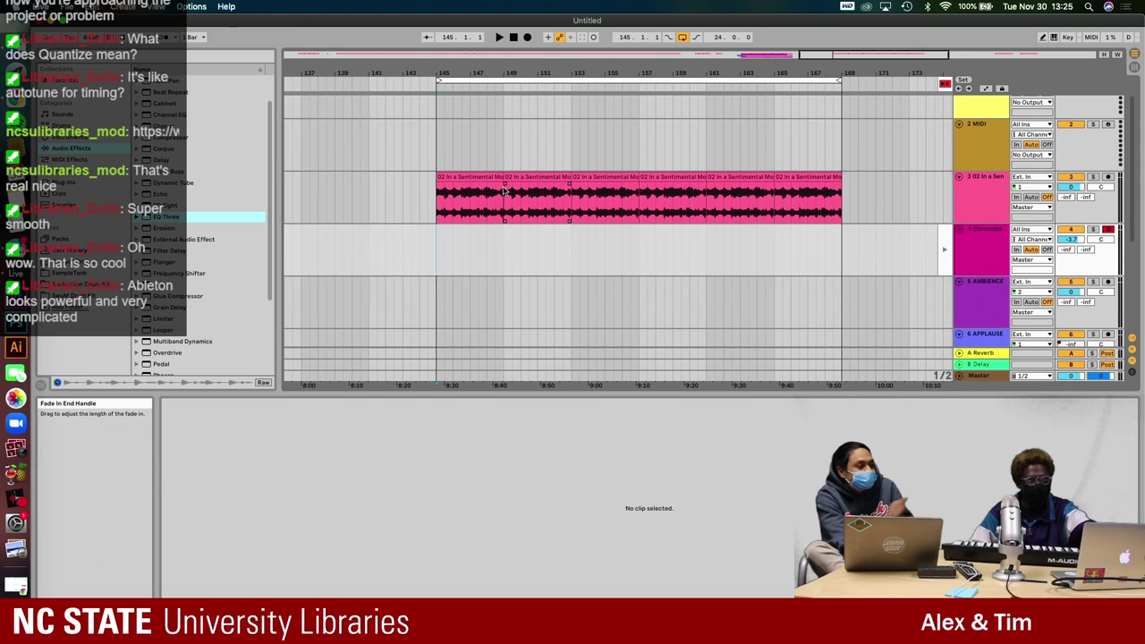
scroll(503, 191, up, 2)
scroll(504, 191, left, 2)
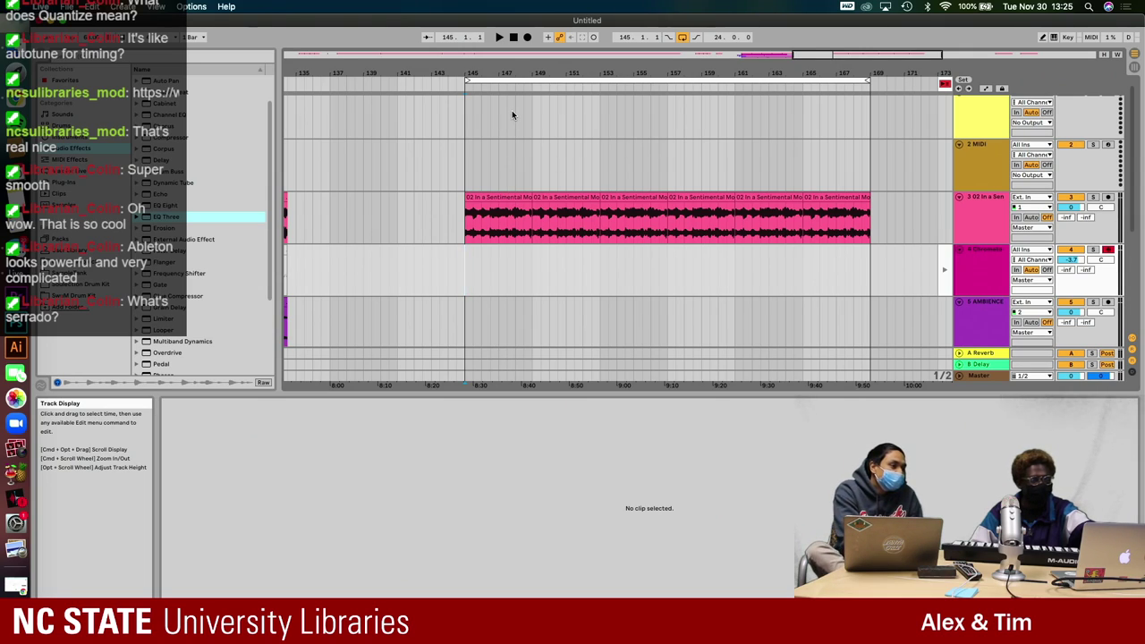
key(Tab)
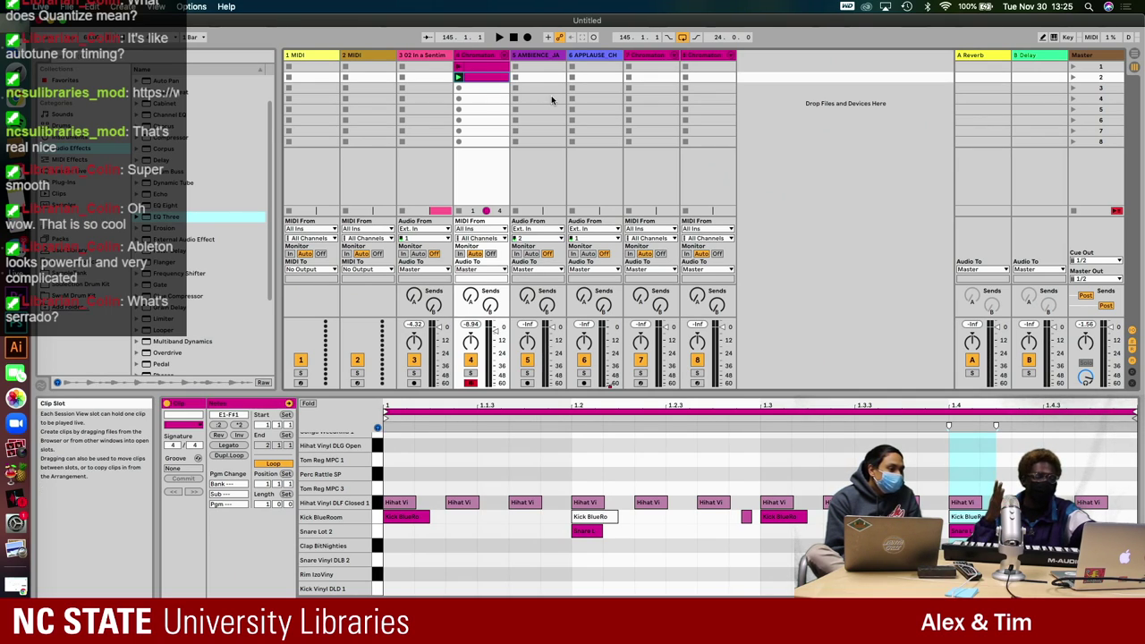
- Audition the sample section, toggle the drum track's mute, and launch its first clip
key(space)
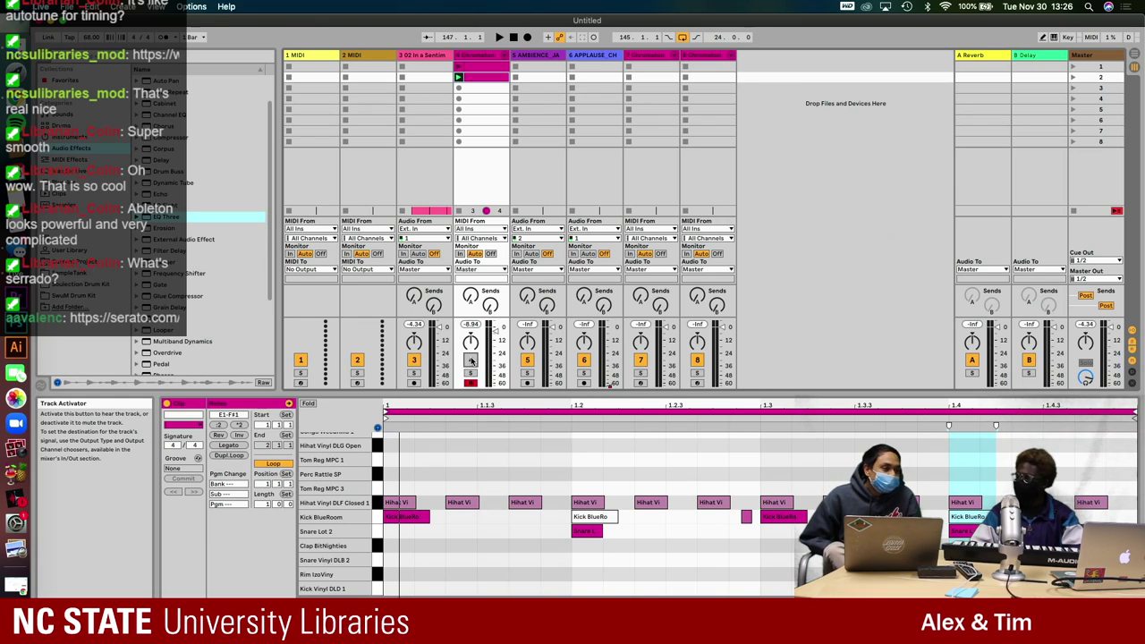
click(471, 360)
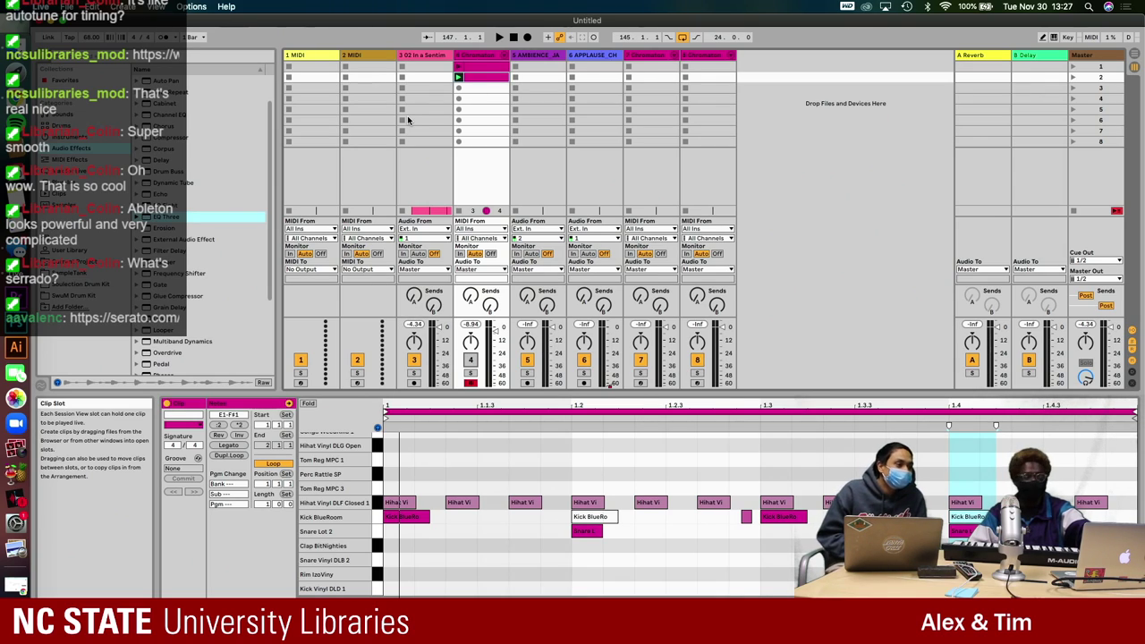
click(458, 70)
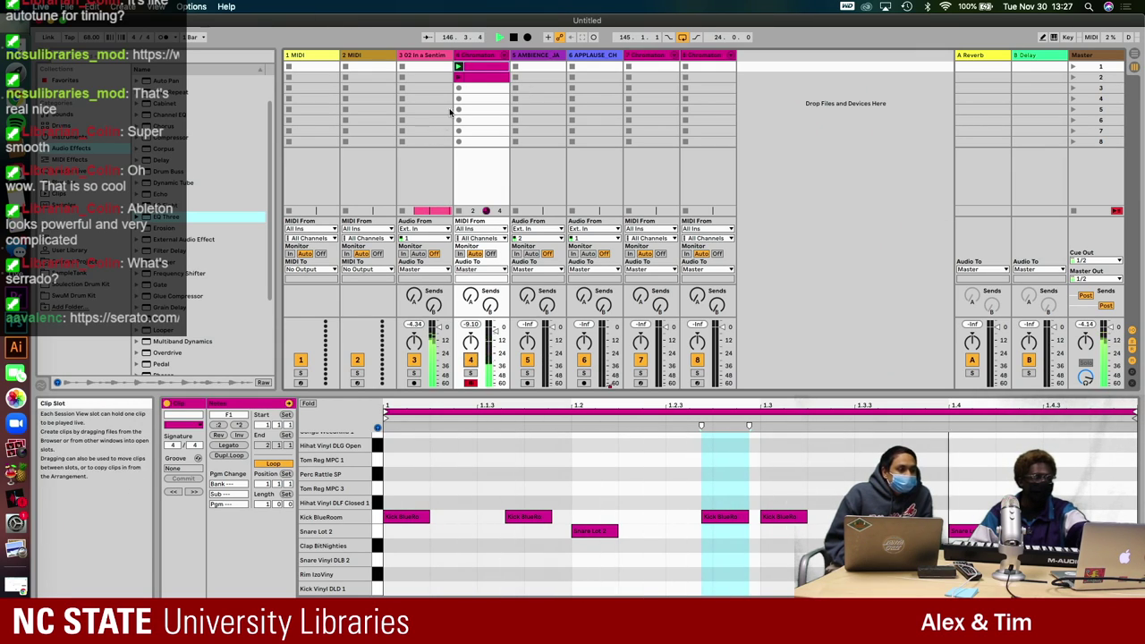
- Stop playback and start an Arrangement recording from bar 145 to capture the first drum clip on the drum track
click(514, 37)
key(Tab)
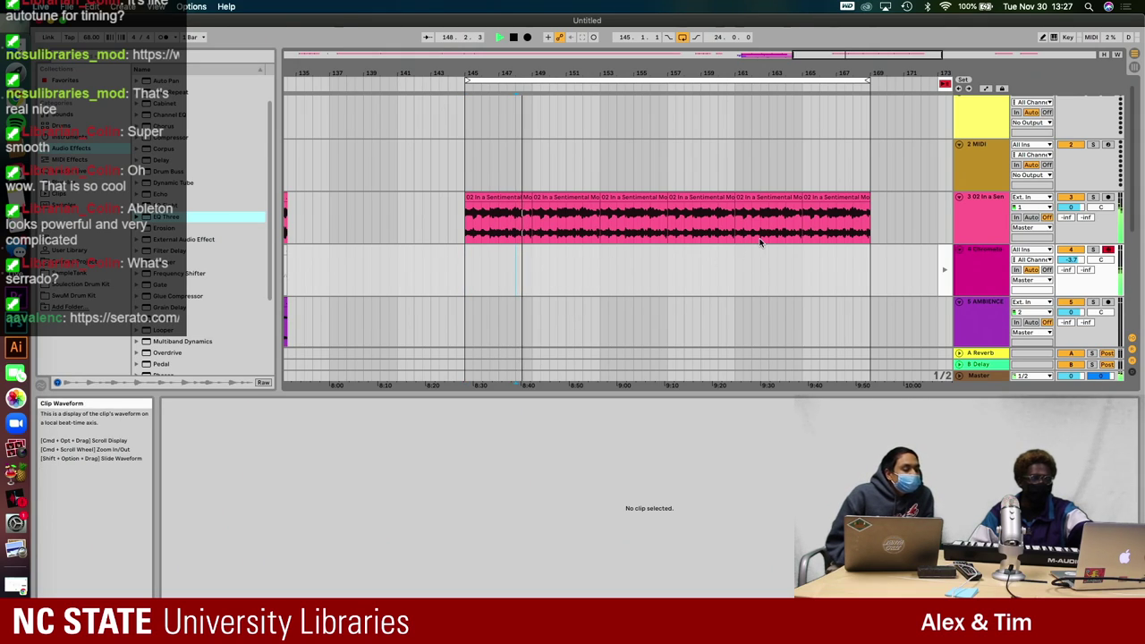
click(656, 266)
key(space)
key(space)
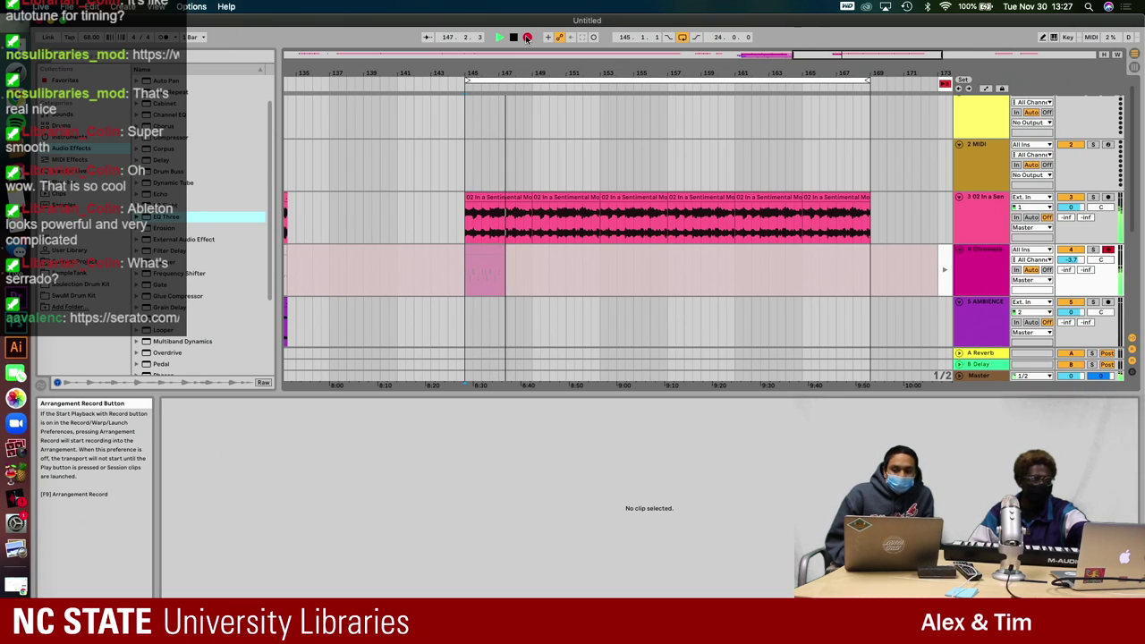
- While recording, launch the second drum clip from bar 149 and the first drum clip again from bar 157
key(Tab)
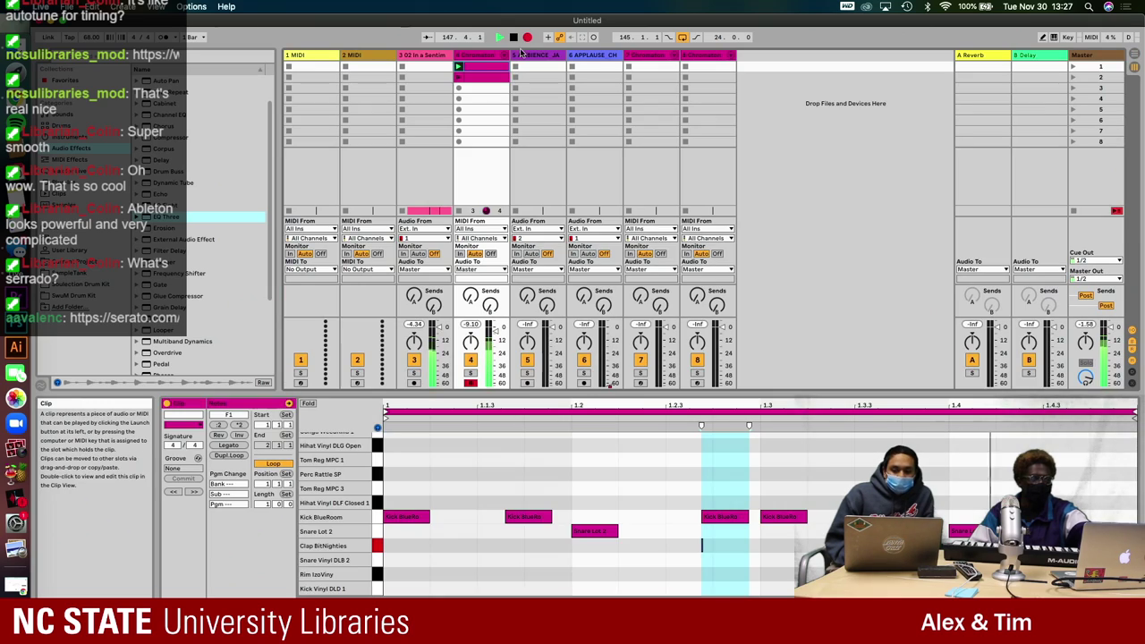
click(458, 79)
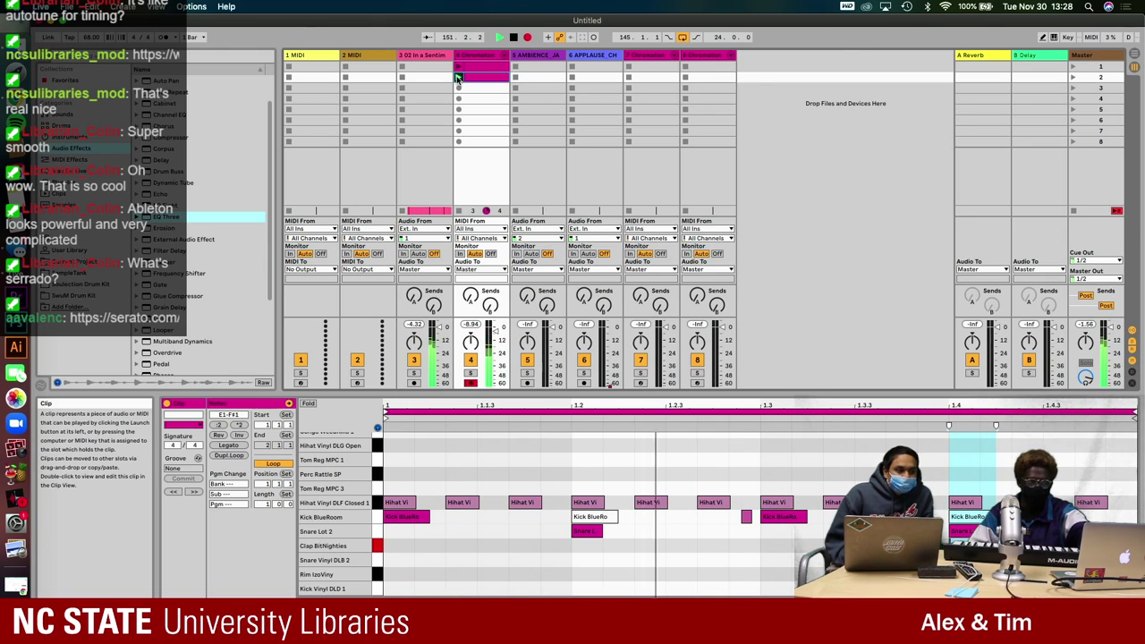
key(Tab)
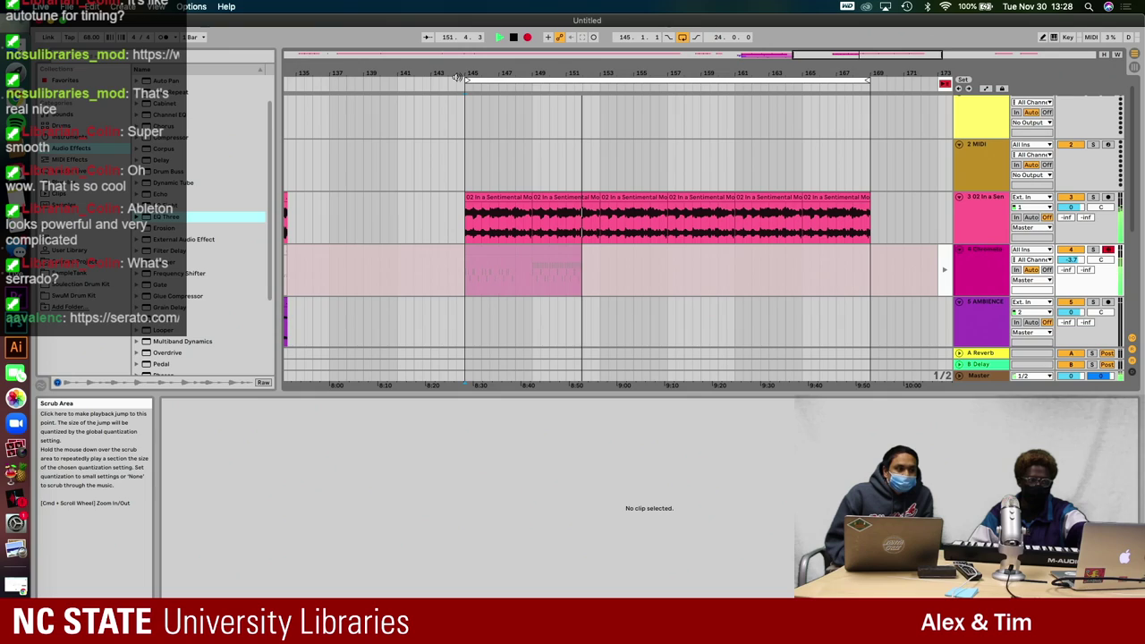
key(Tab)
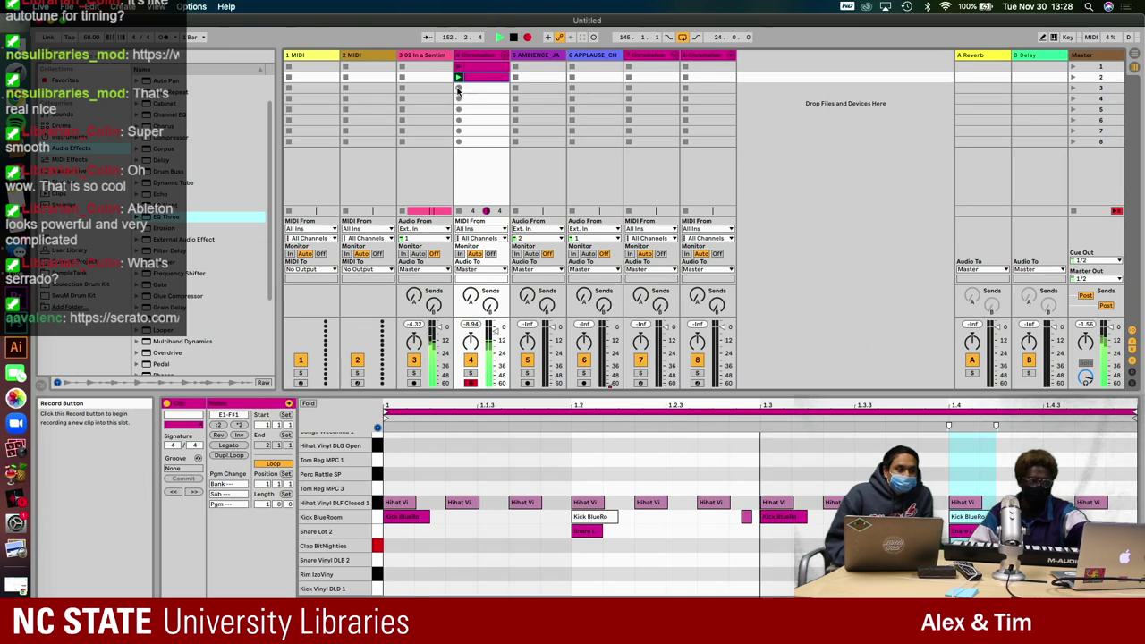
key(Up)
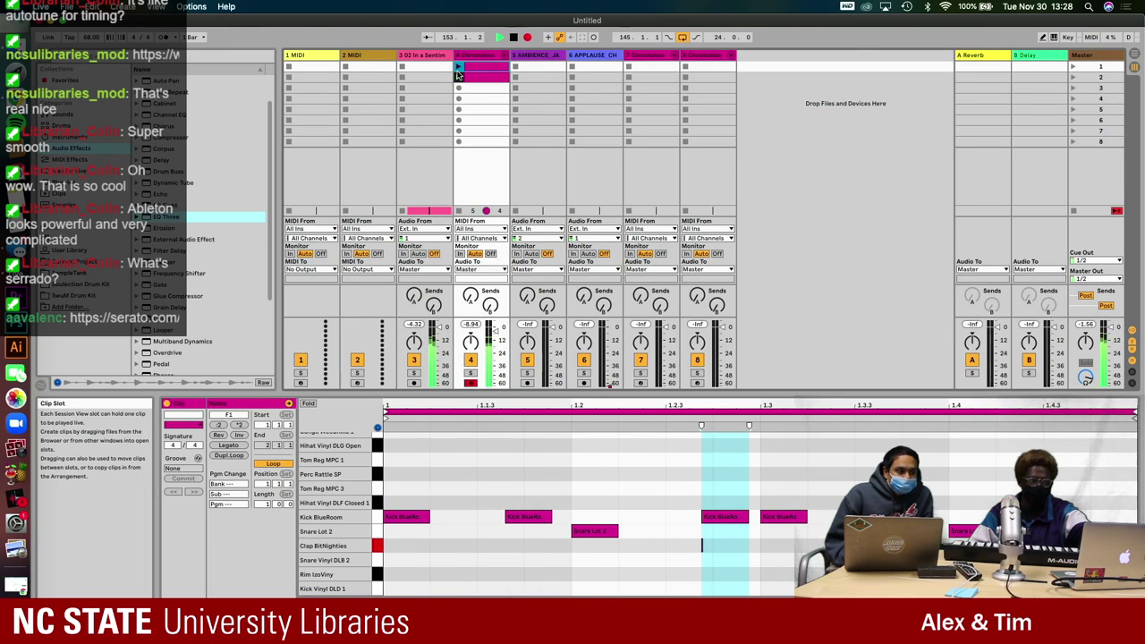
click(457, 76)
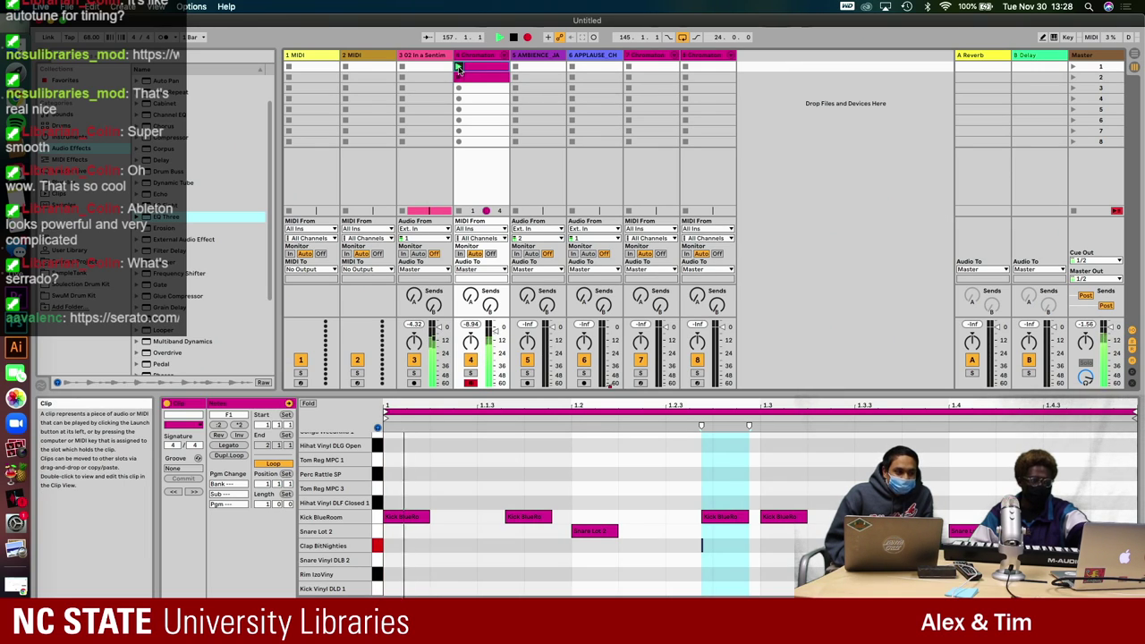
- Launch the second drum clip from bar 161 and stop the recording just before bar 165
key(Tab)
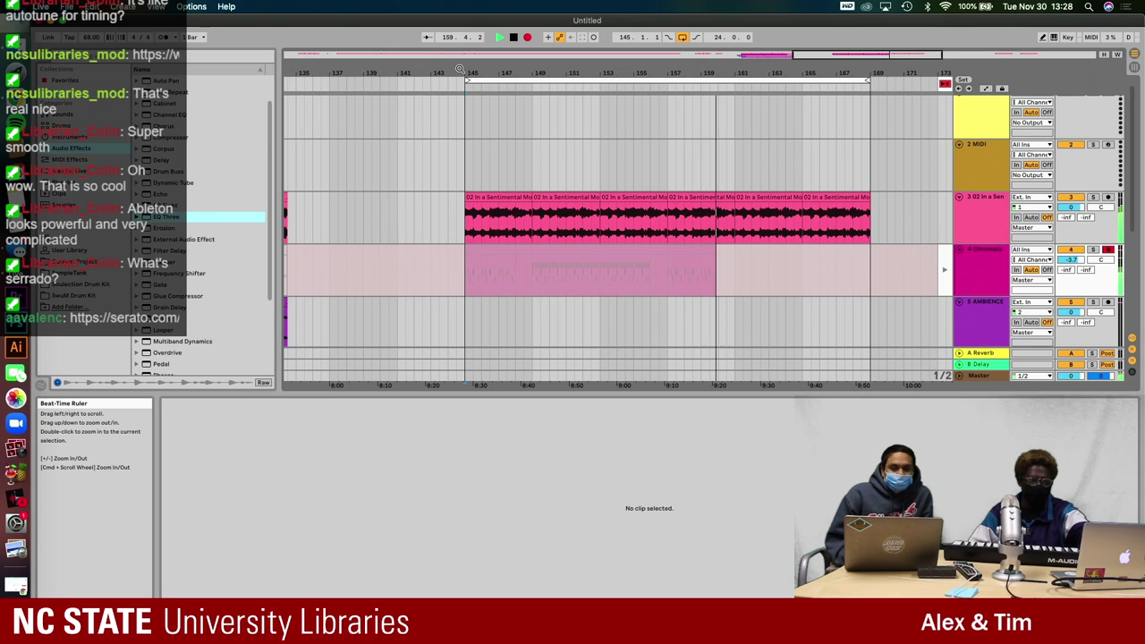
key(Tab)
click(458, 68)
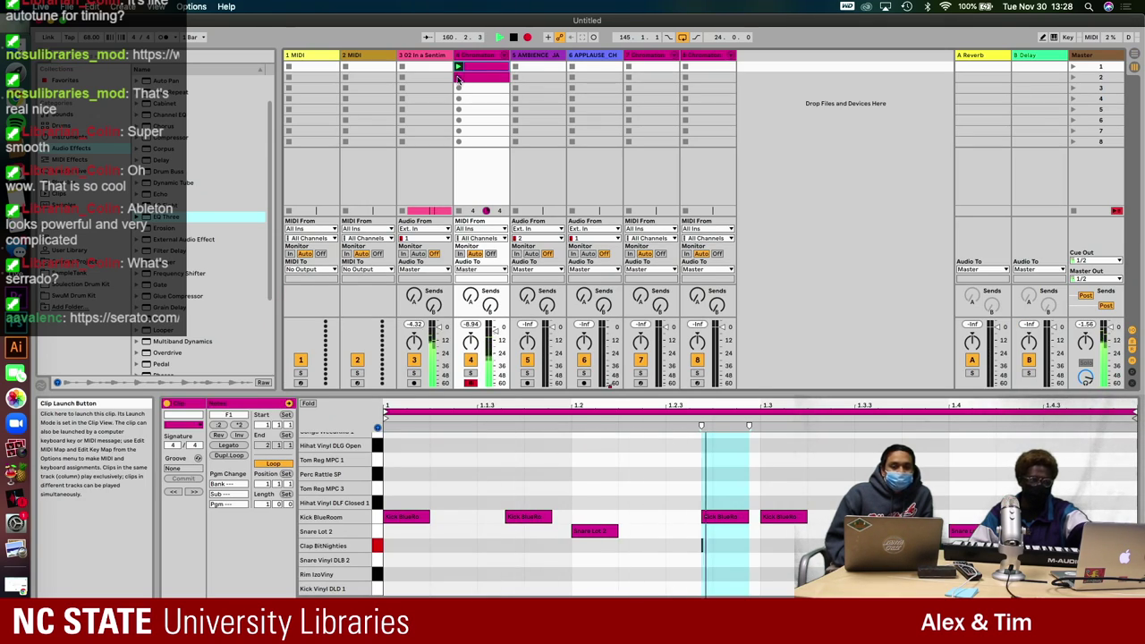
click(458, 78)
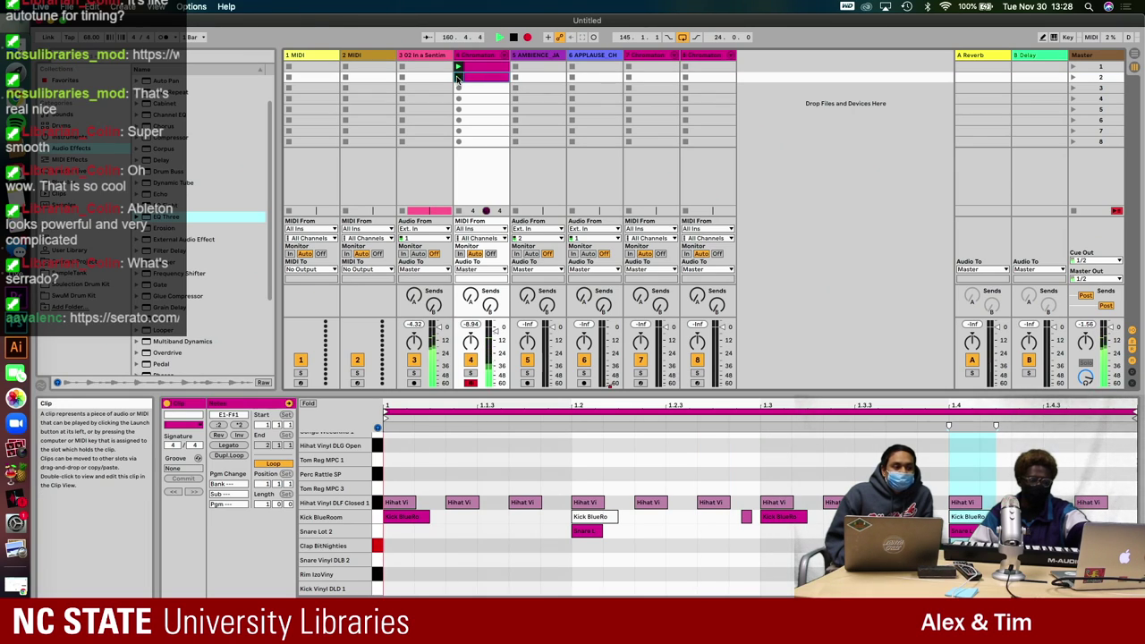
key(Tab)
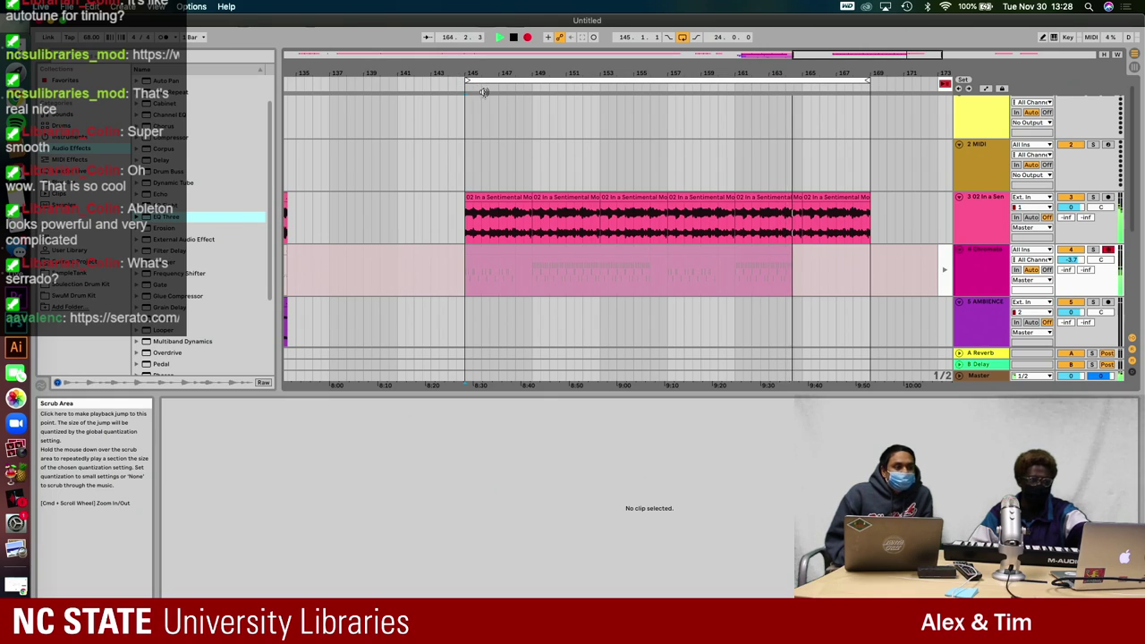
click(512, 37)
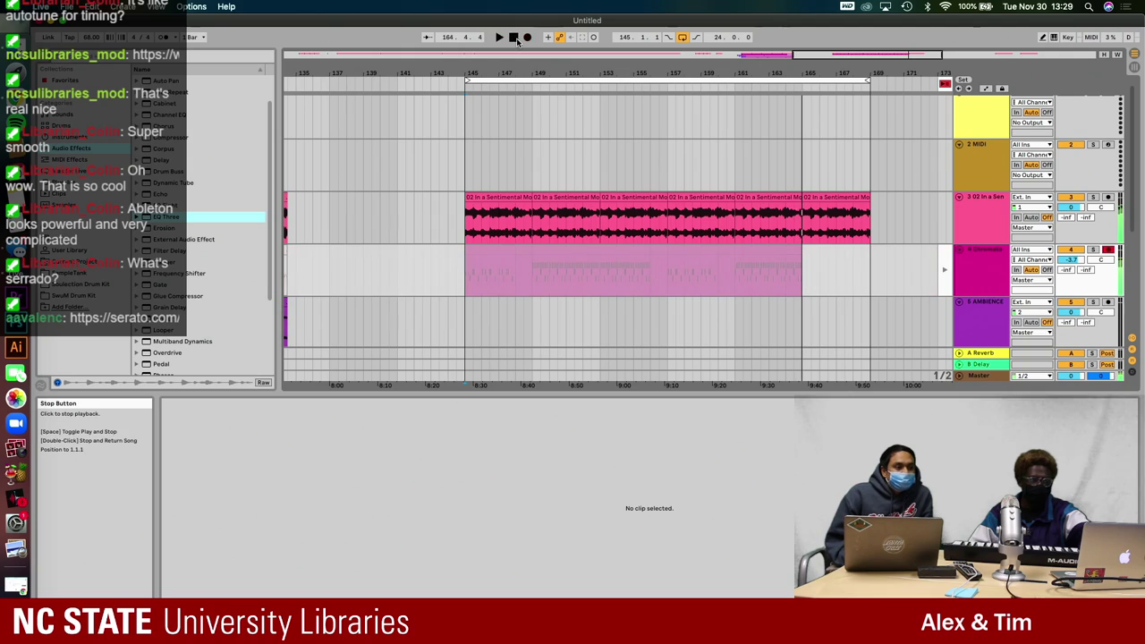
- Return the drum track to Arrangement playback and extend the recorded drum part to bar 169, playing across the added section
click(945, 268)
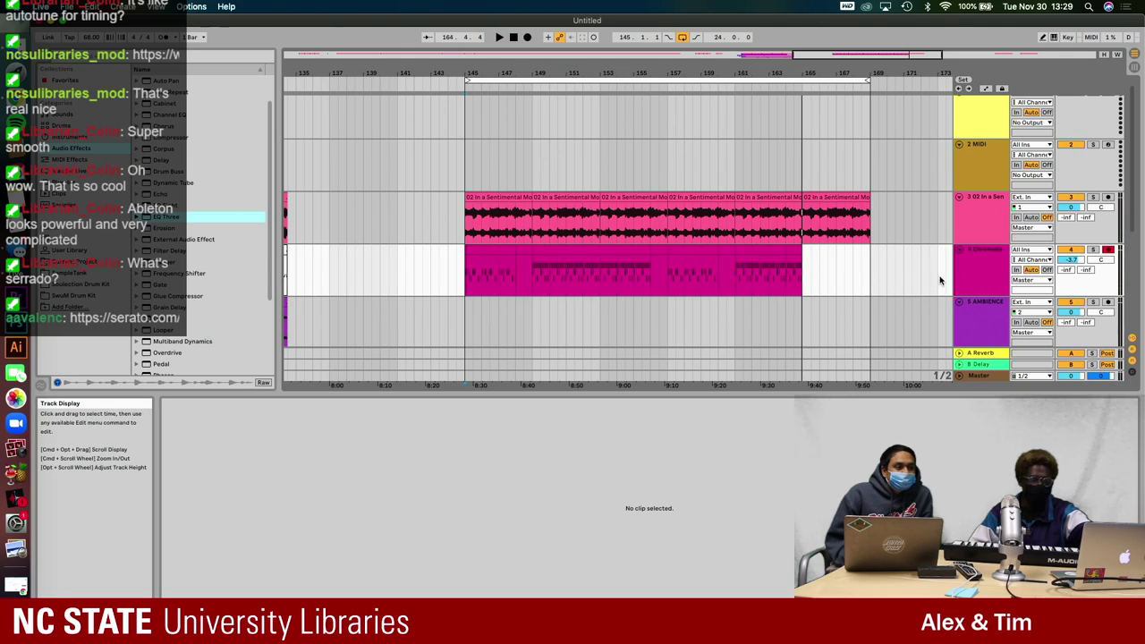
click(760, 271)
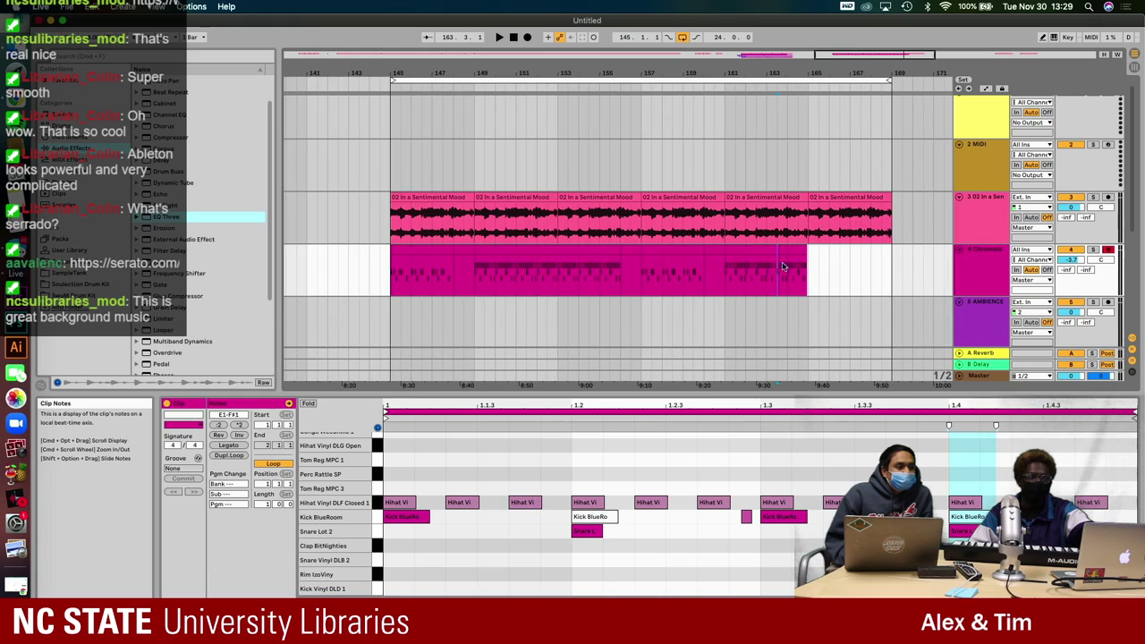
drag(787, 266, 872, 249)
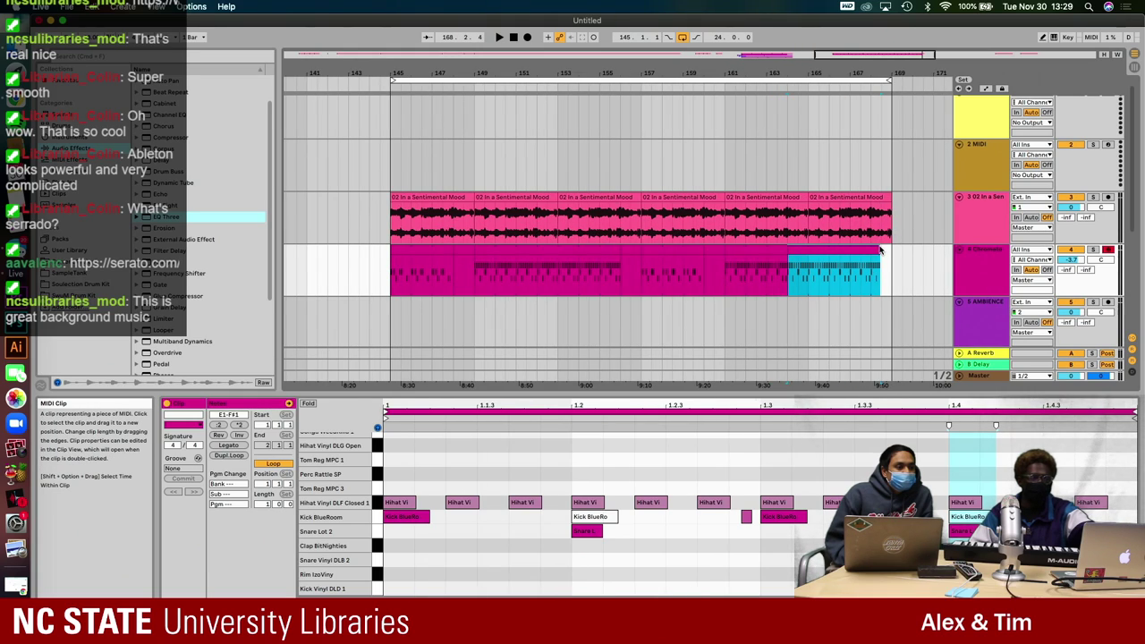
click(765, 269)
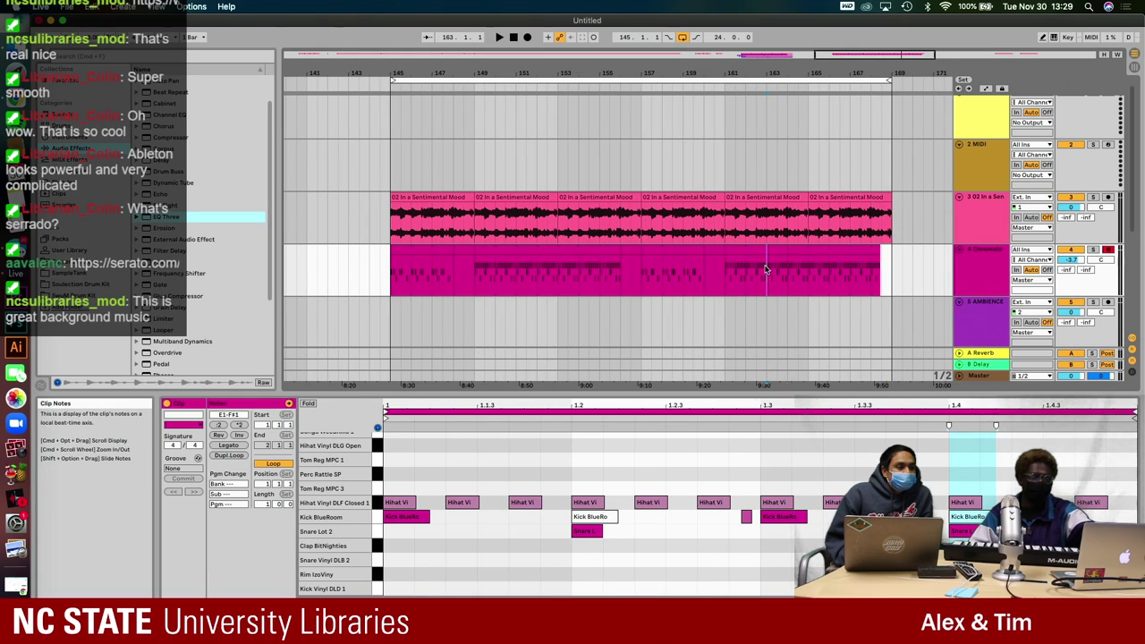
key(space)
drag(787, 267, 881, 247)
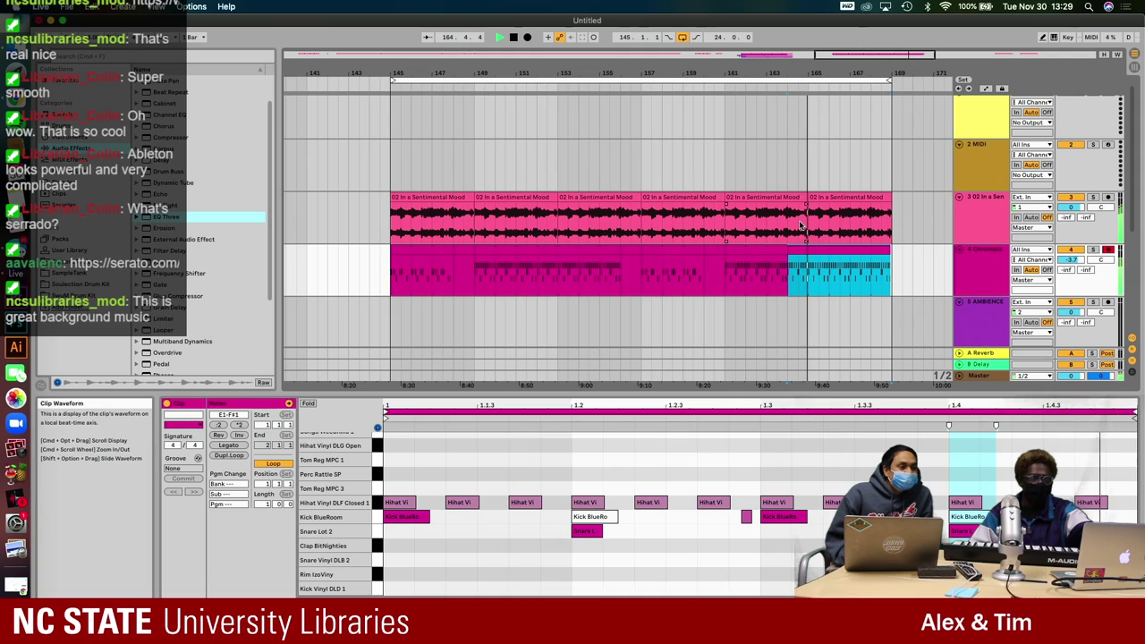
key(space)
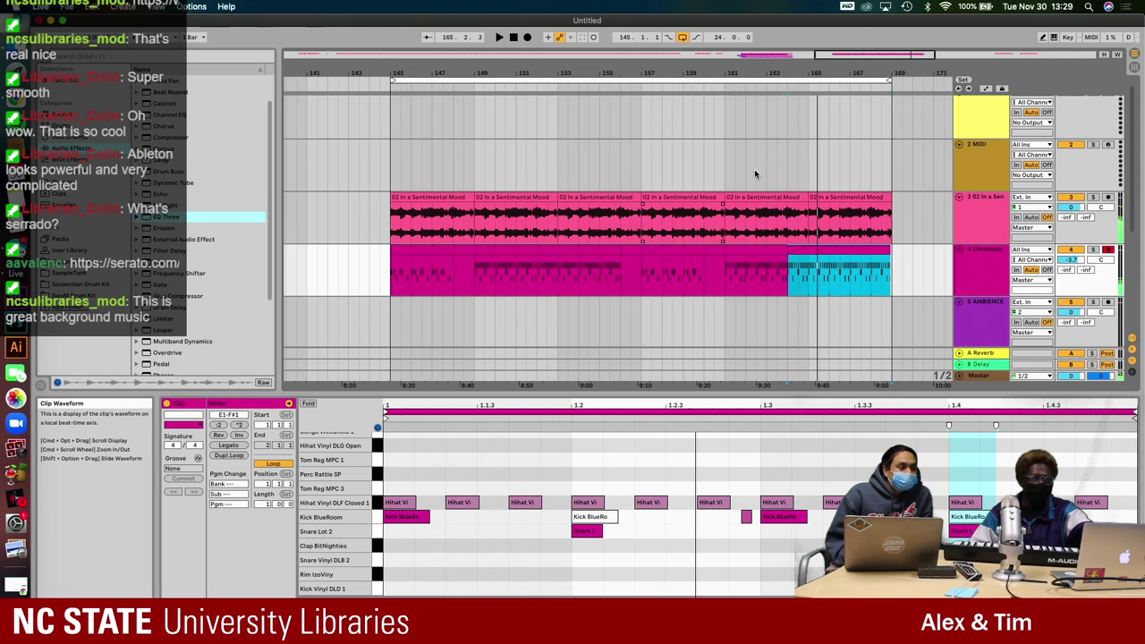
- Show the automation lanes and set the Master track's unfolded lane to Track Volume
click(983, 88)
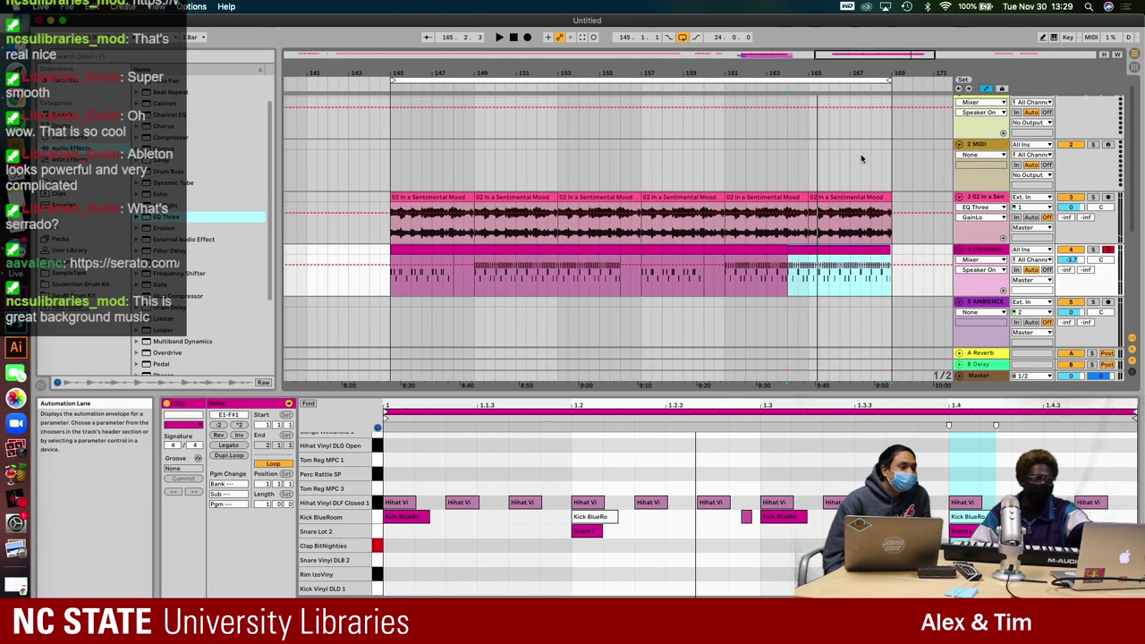
click(964, 377)
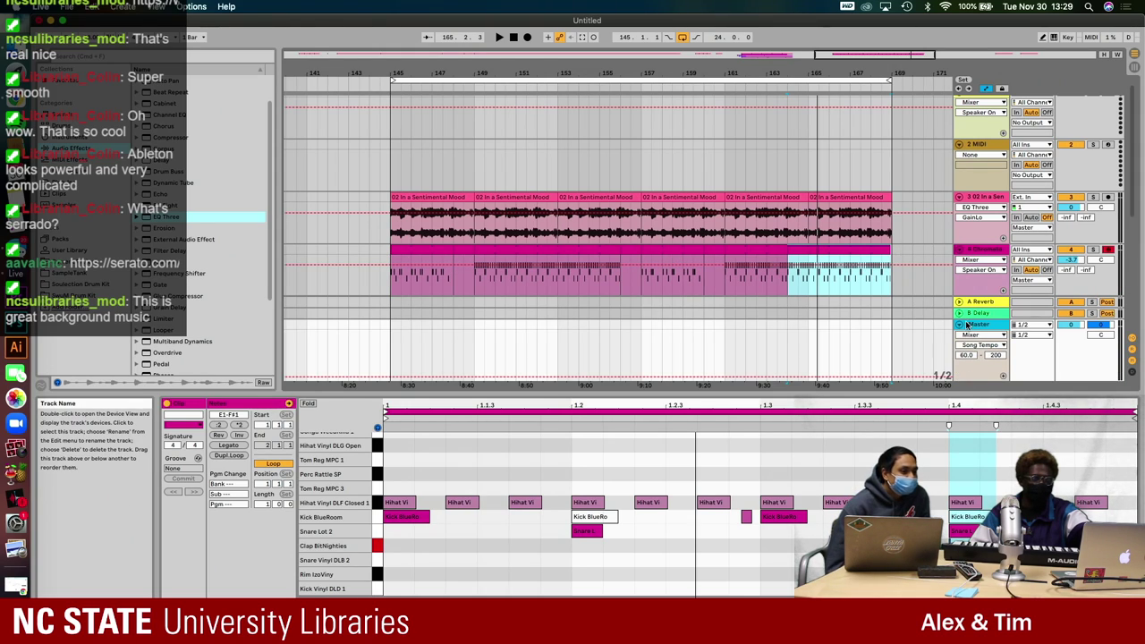
click(977, 344)
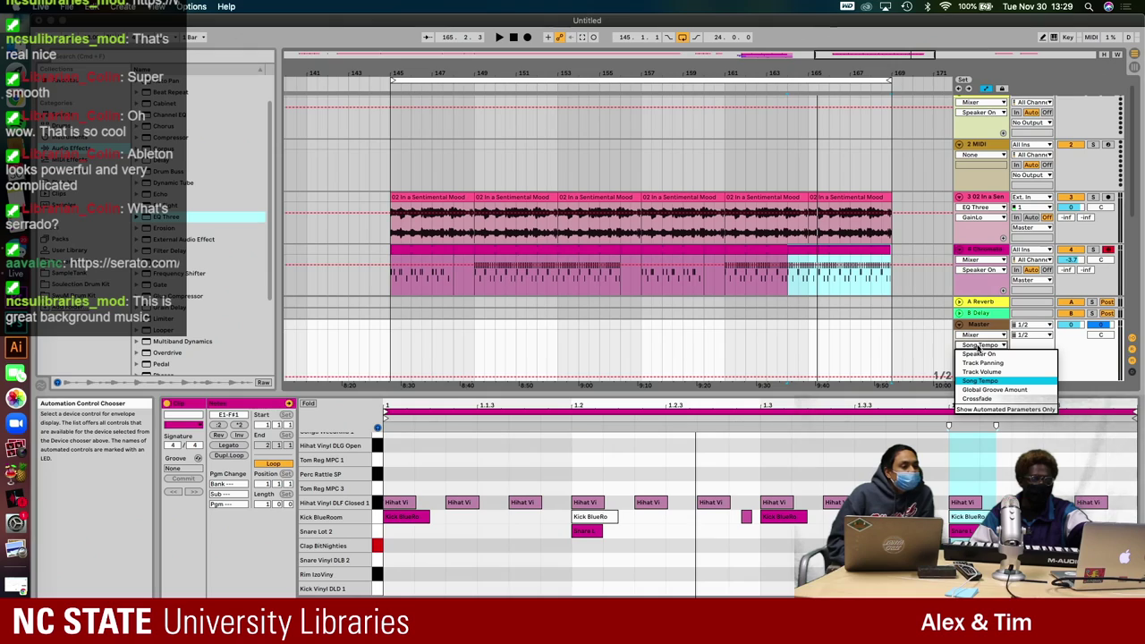
click(982, 371)
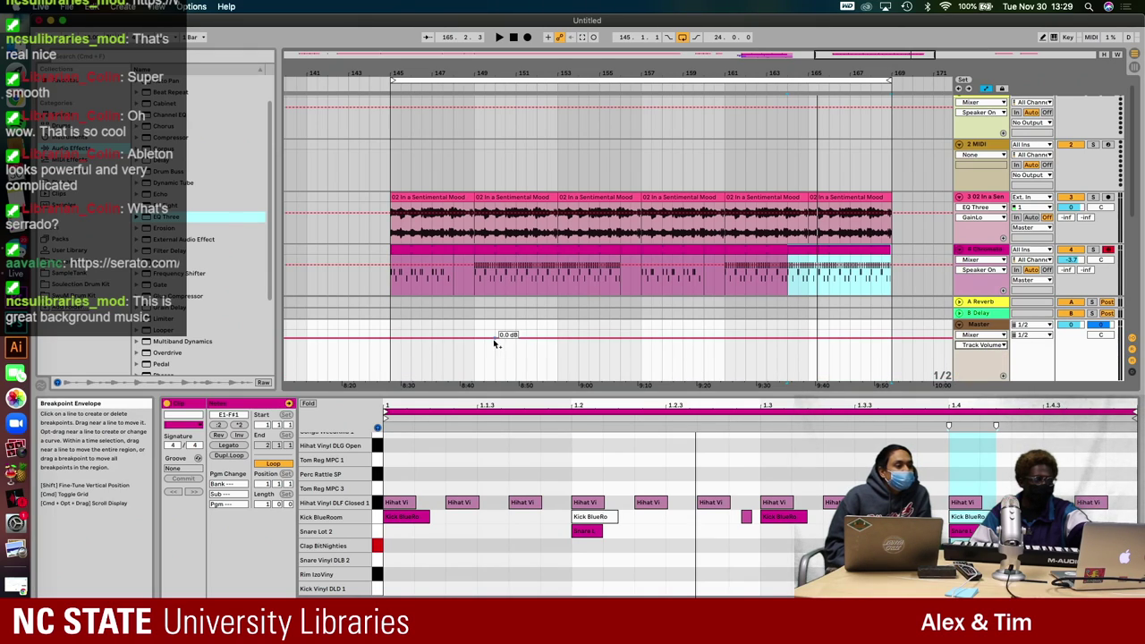
- Draw Master volume automation that fades in from -inf dB at bar 145 to 0 dB and fades out to -inf dB at bar 169
click(400, 343)
drag(394, 342, 391, 381)
key(space)
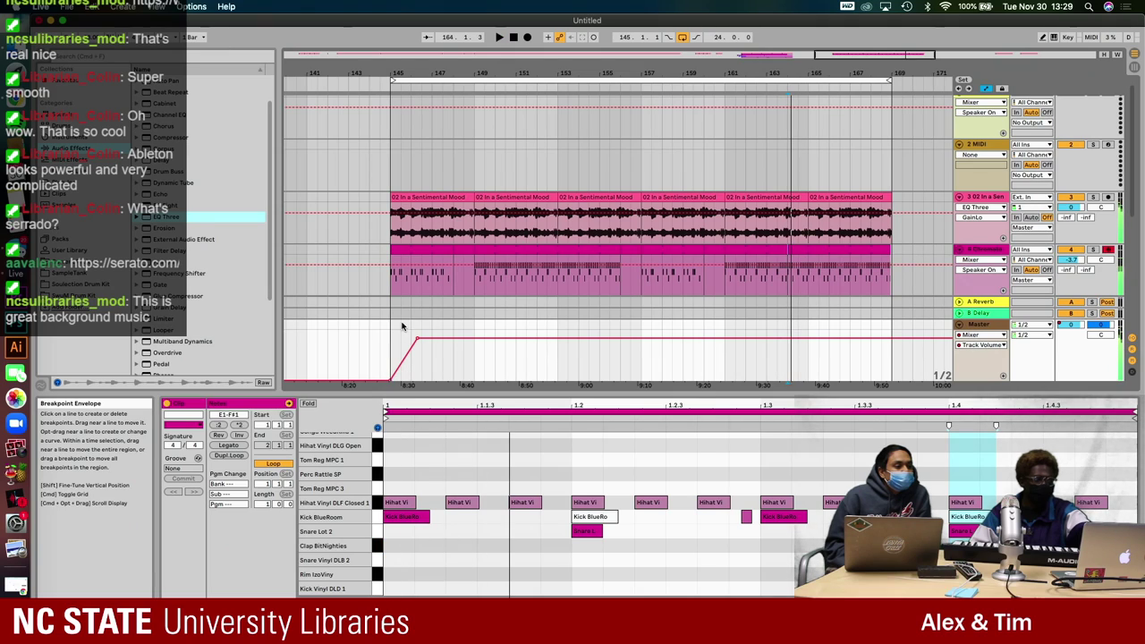
click(401, 327)
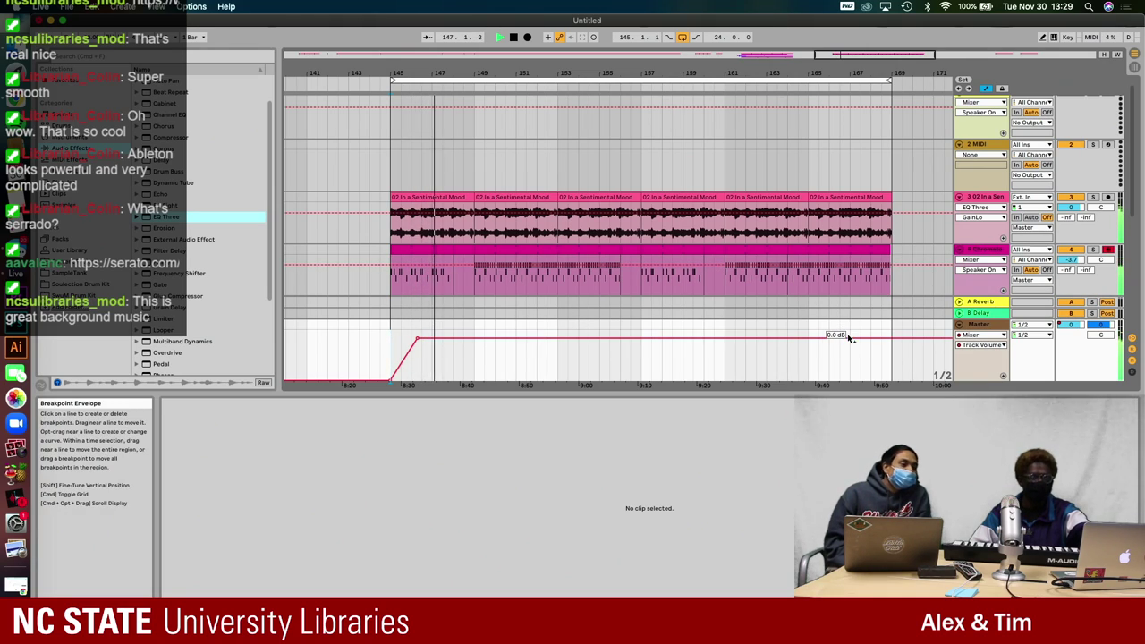
drag(876, 338, 890, 383)
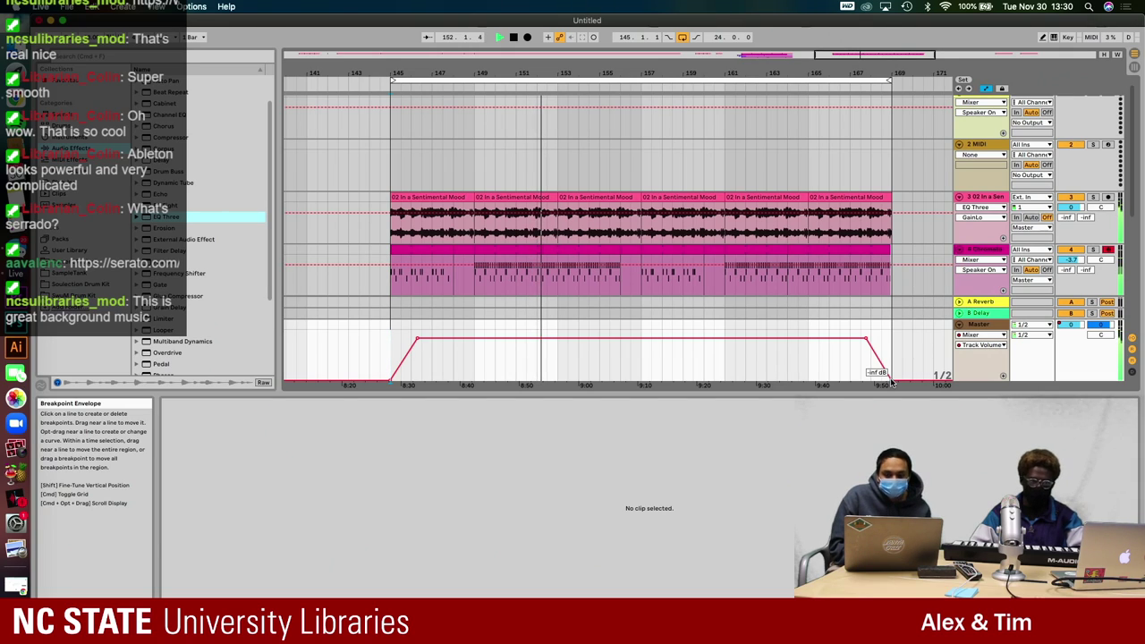
- Add an EQ Three to the drum track with the Chromatone Kit and adjust its High Gain
double_click(984, 250)
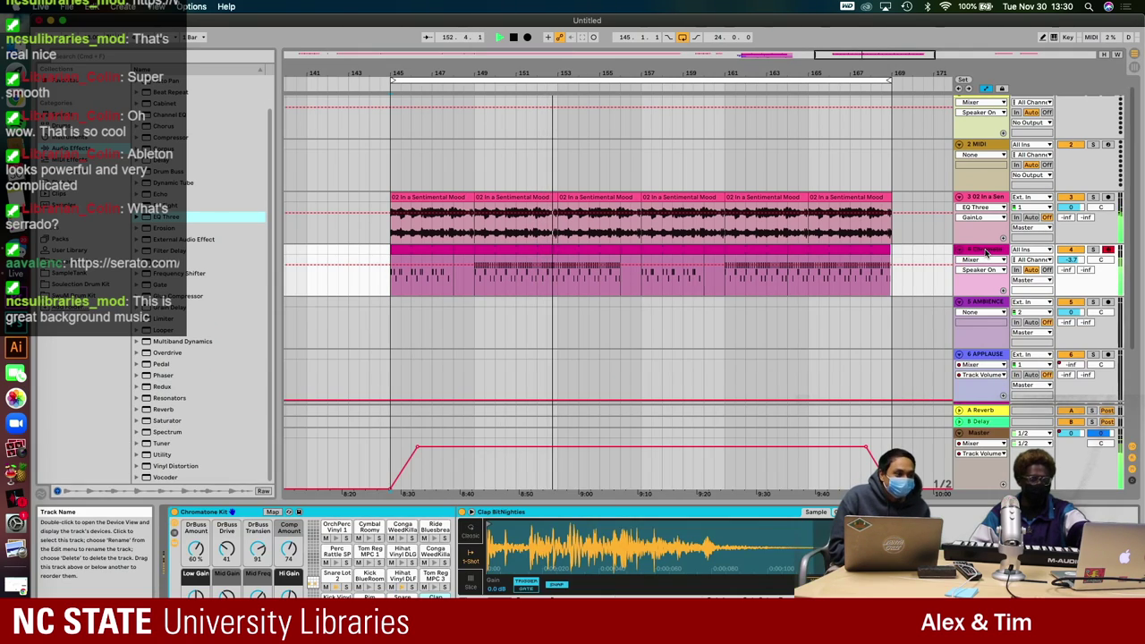
click(179, 216)
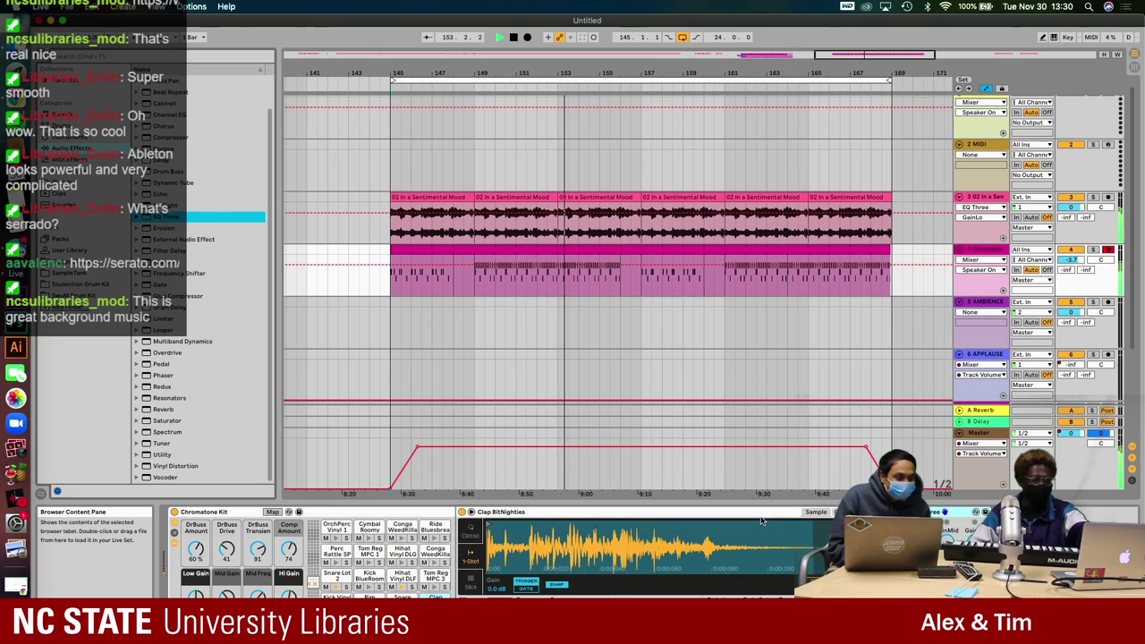
click(289, 549)
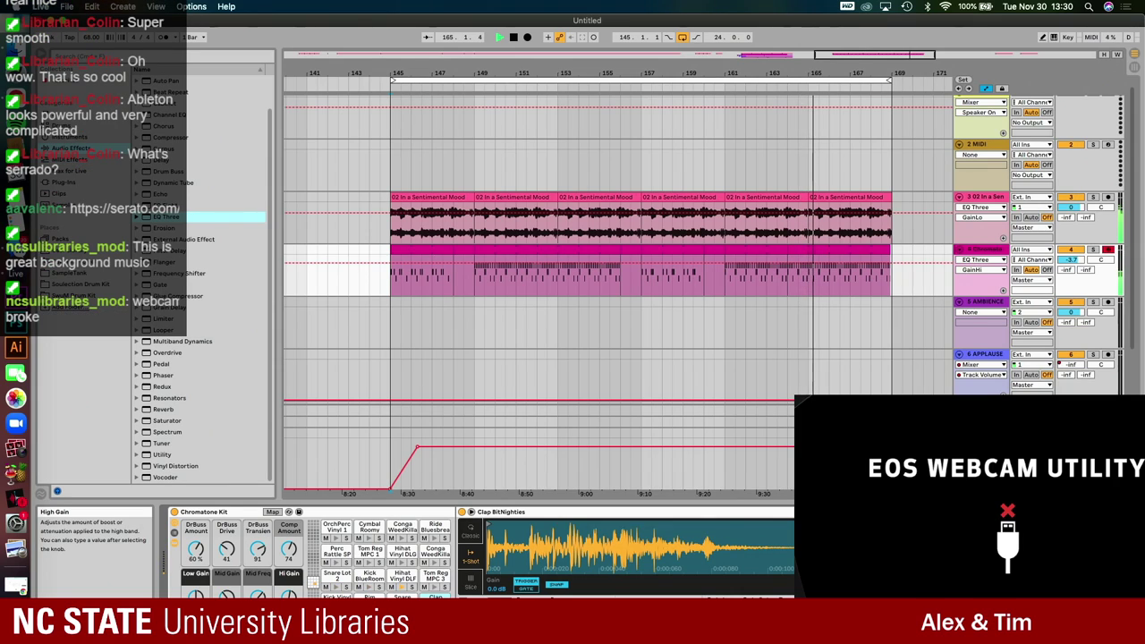
- Hide the automation lanes and move the two AMBIENCE clips from bars 121-134 so they run back to back from bar 145
key(a)
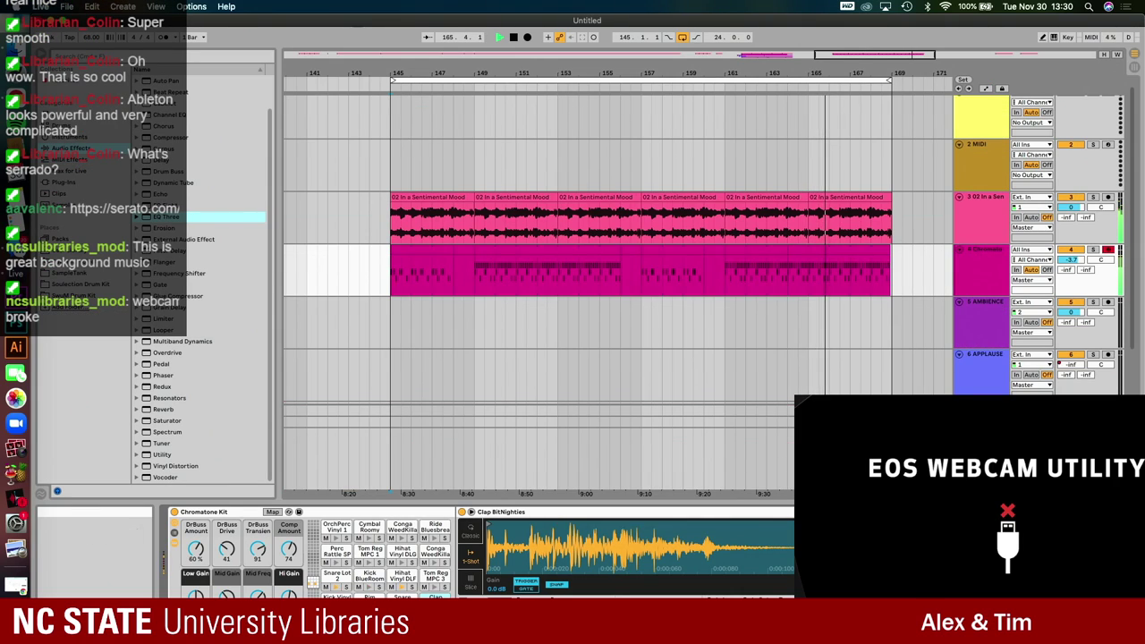
scroll(657, 377, down, 5)
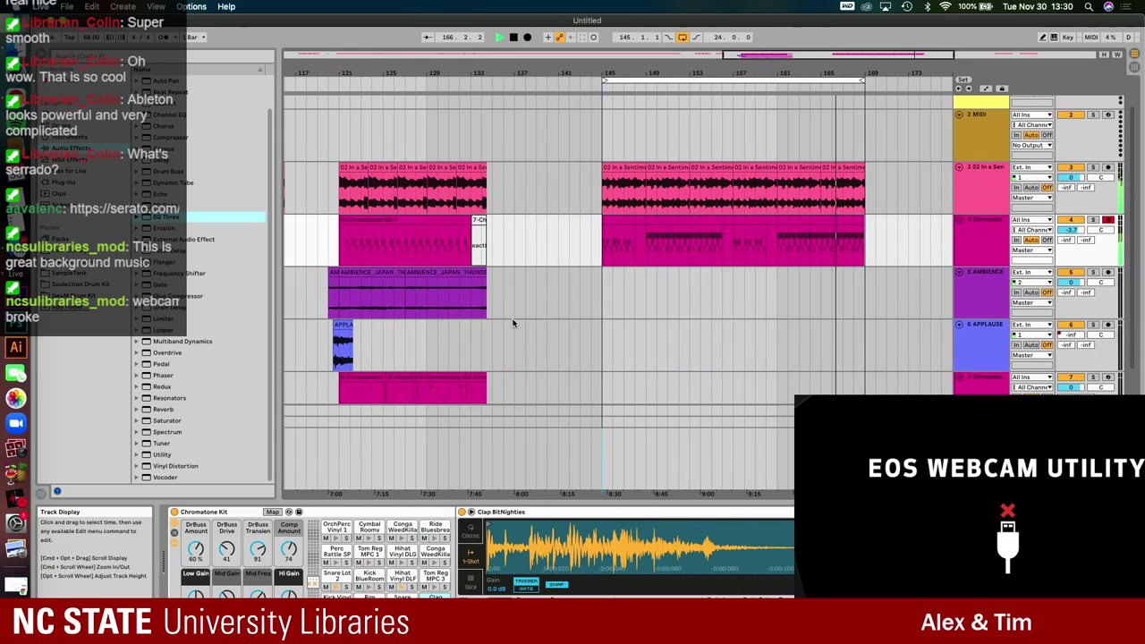
drag(401, 282, 629, 281)
click(428, 280)
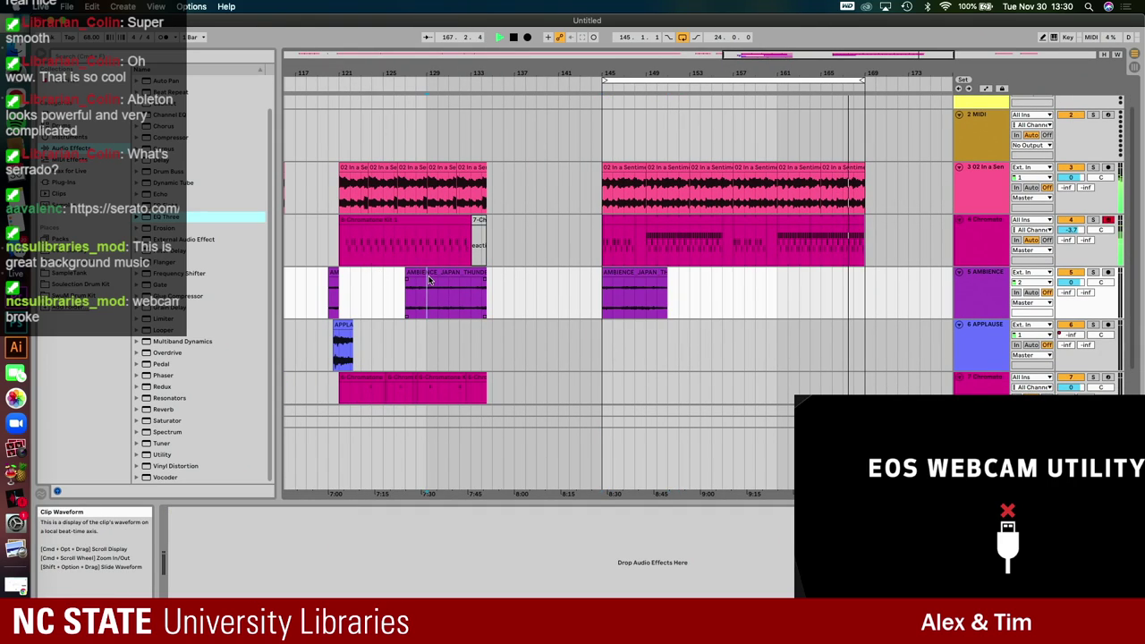
drag(429, 280, 696, 292)
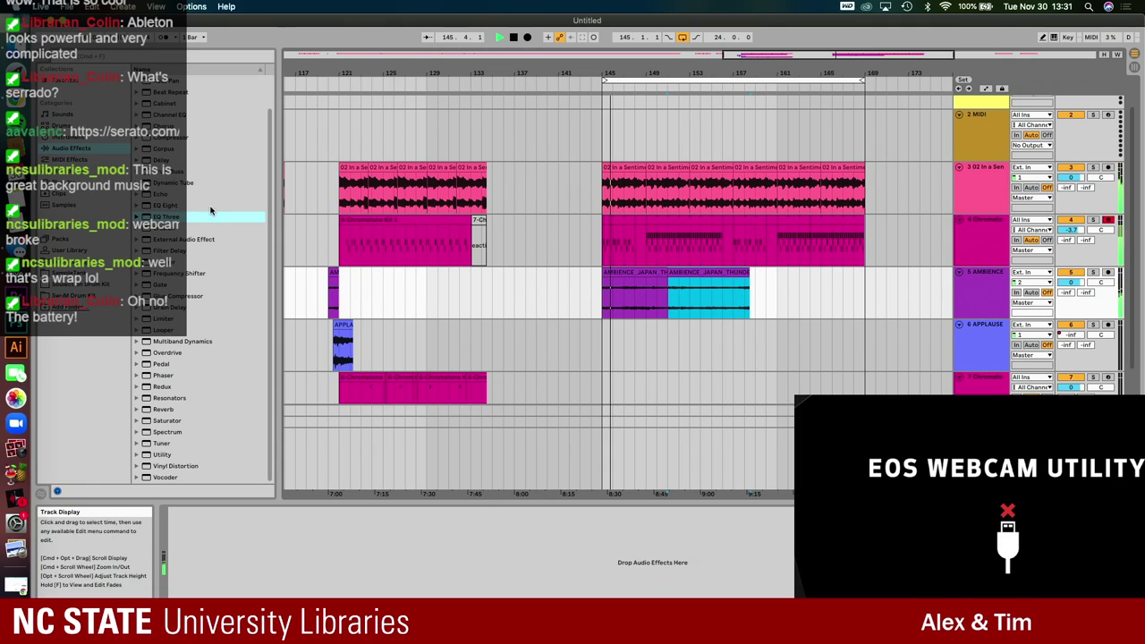
- Switch to the Downloads folder in Finder and place 1-900_Physic.wav on the APPLAUSE track just after bar 145
key(super+Tab)
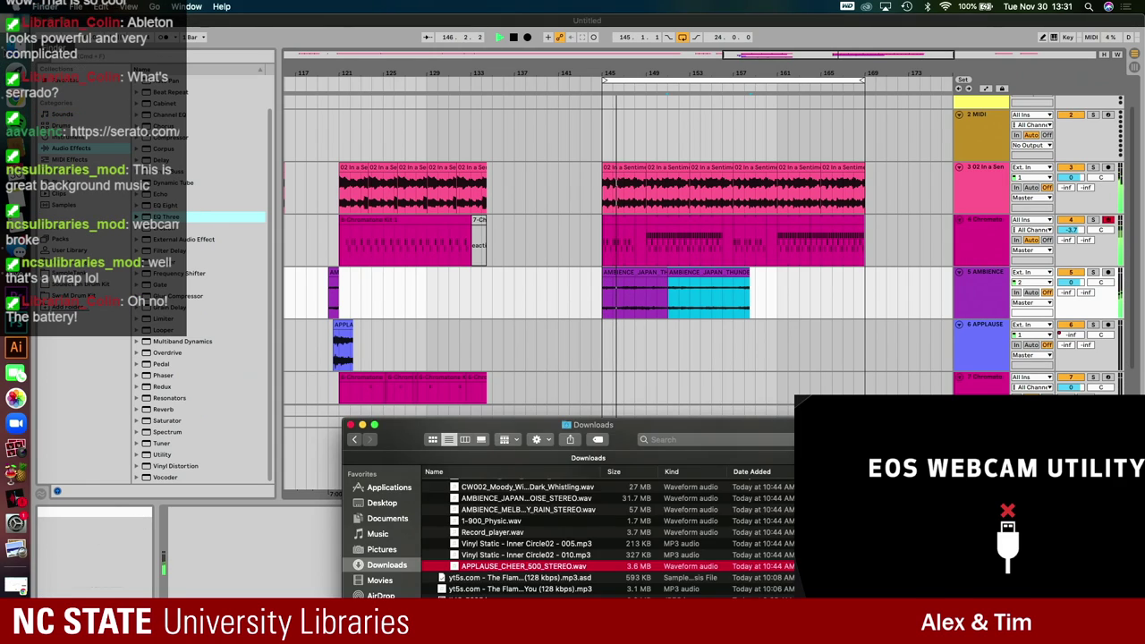
click(490, 521)
drag(498, 525, 611, 354)
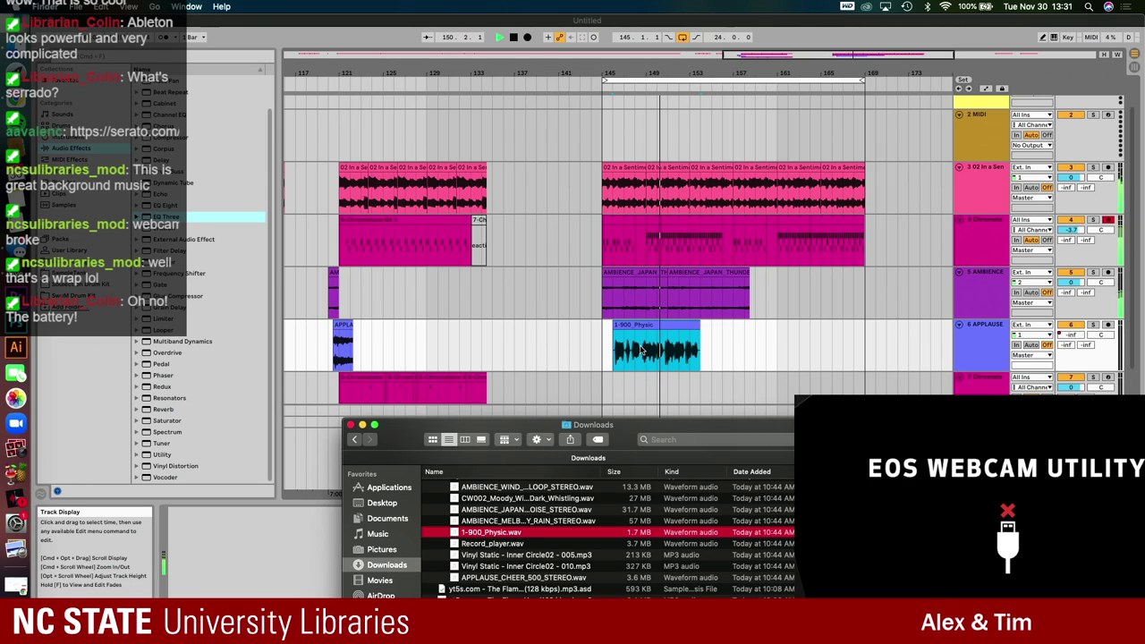
- Move the 1-900_Physic clip onto a new audio track below the last track, starting after bar 146
click(639, 347)
scroll(633, 335, up, 5)
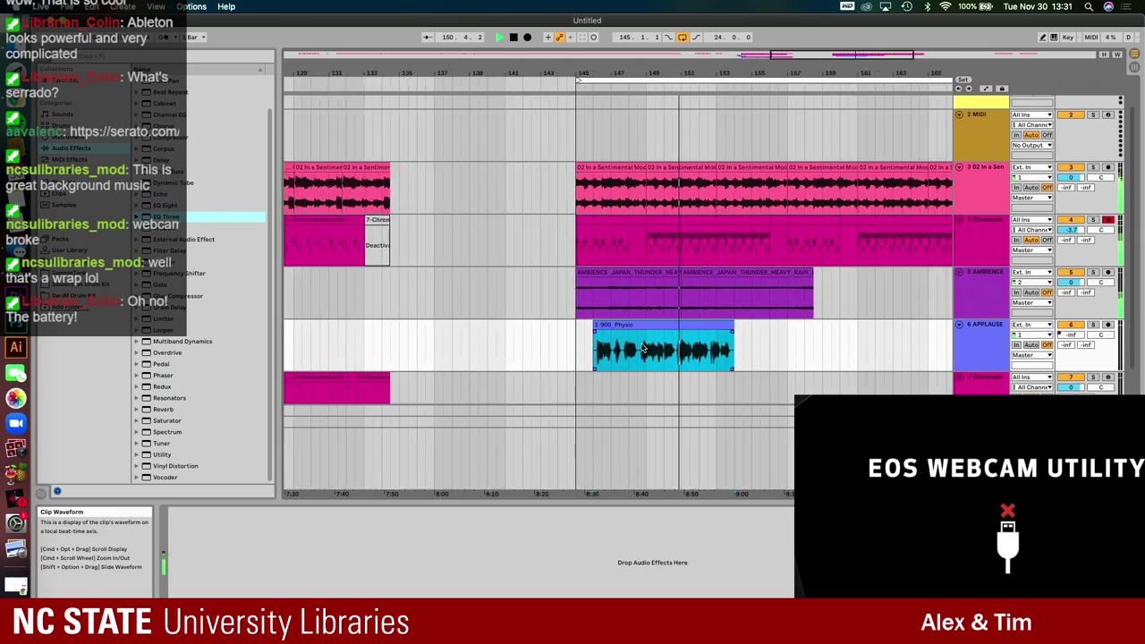
scroll(760, 335, down, 3)
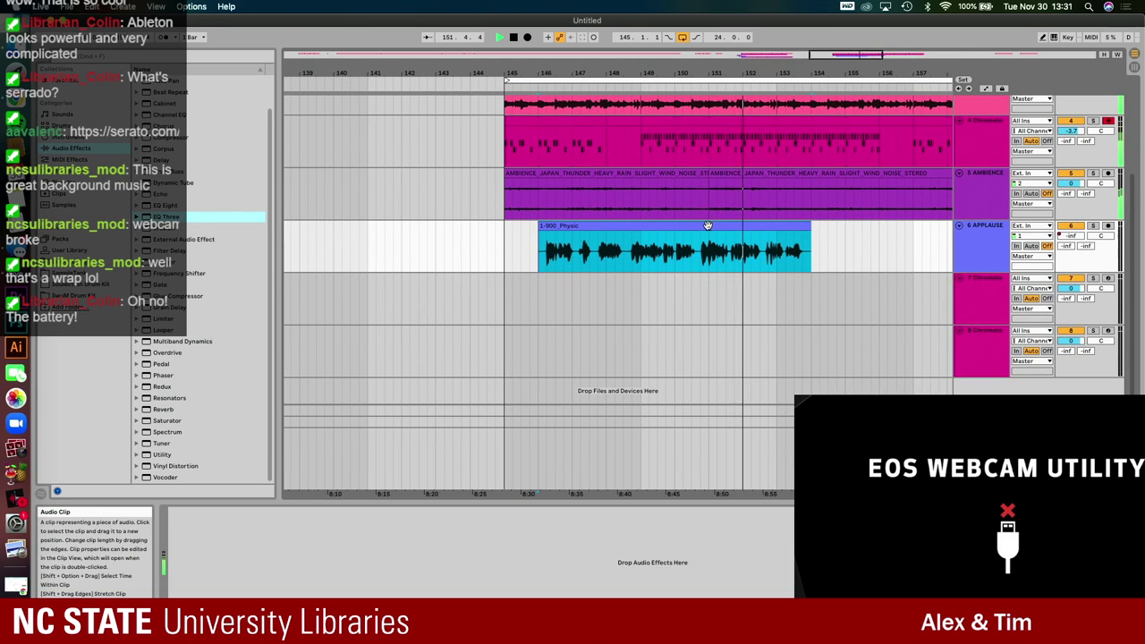
drag(709, 222, 728, 394)
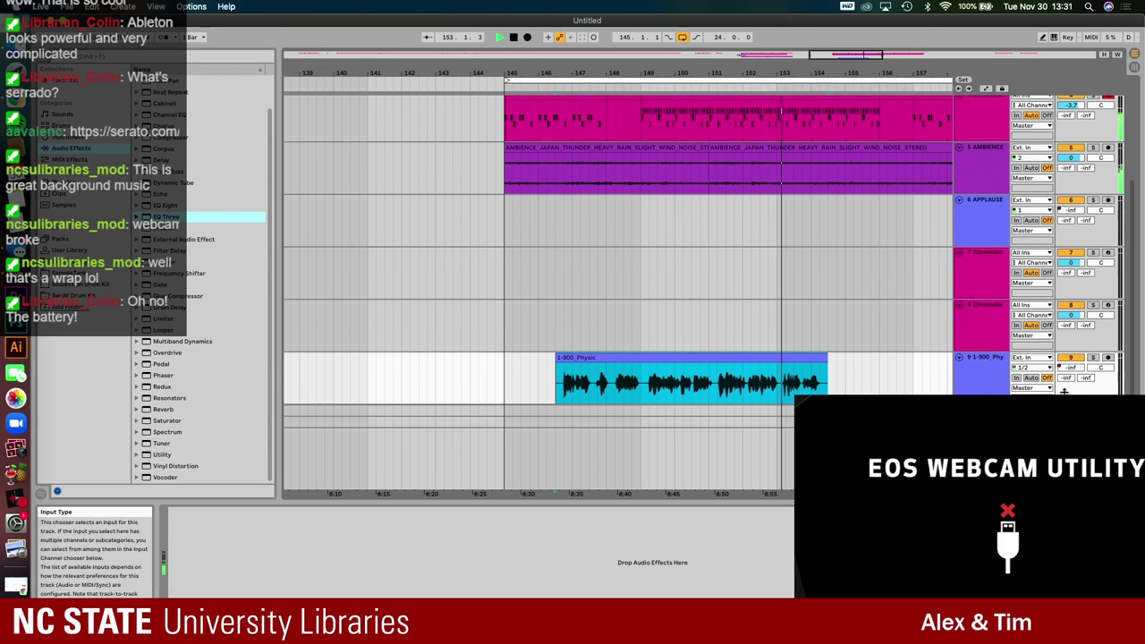
- Show the automation lanes and raise the 1-900_Physic track's volume automation across the clip to -3.6 dB
click(1004, 359)
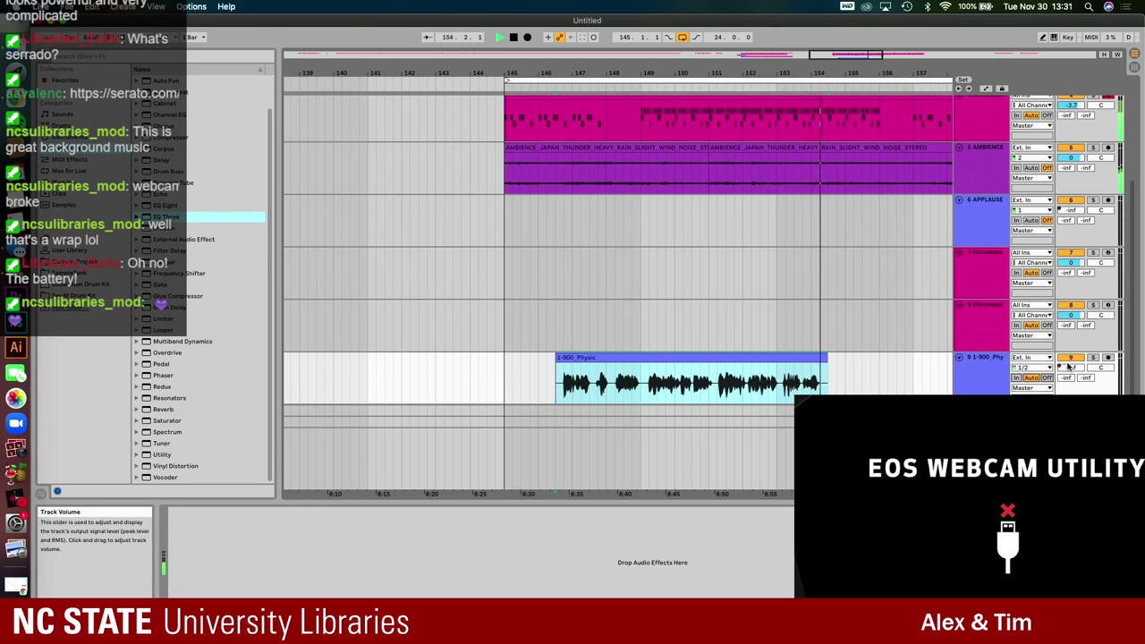
key(a)
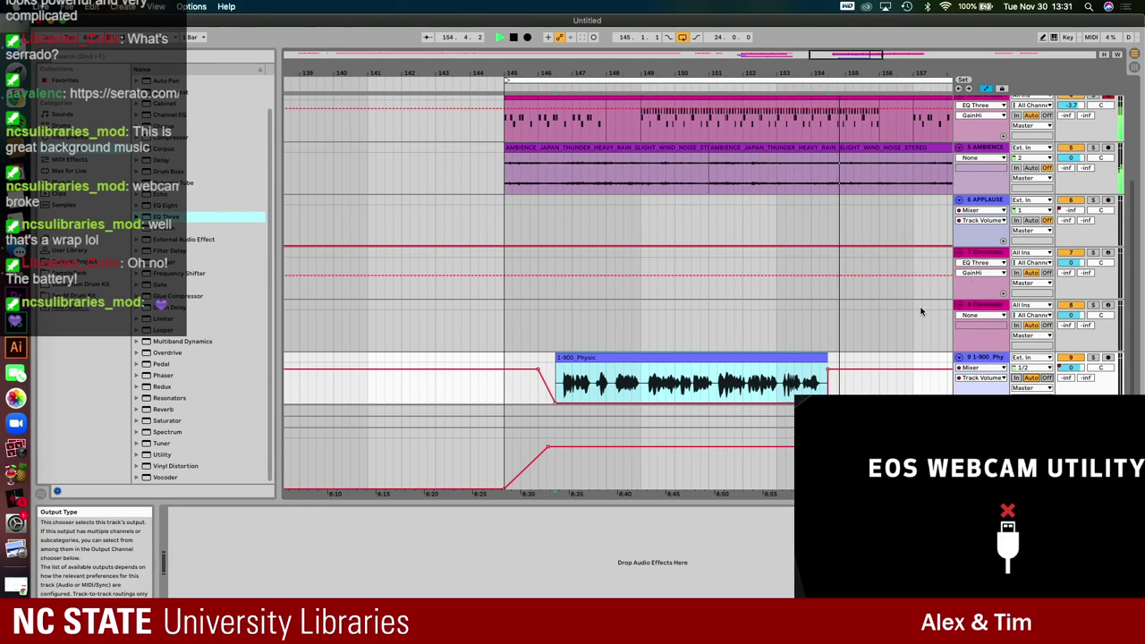
click(760, 403)
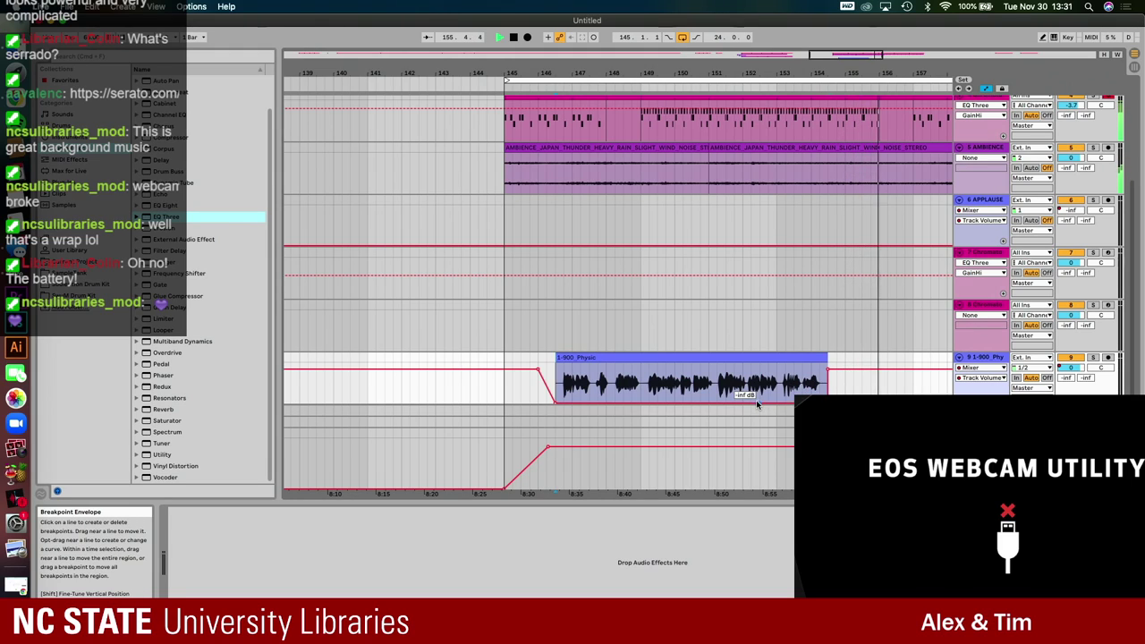
mouse_move(756, 402)
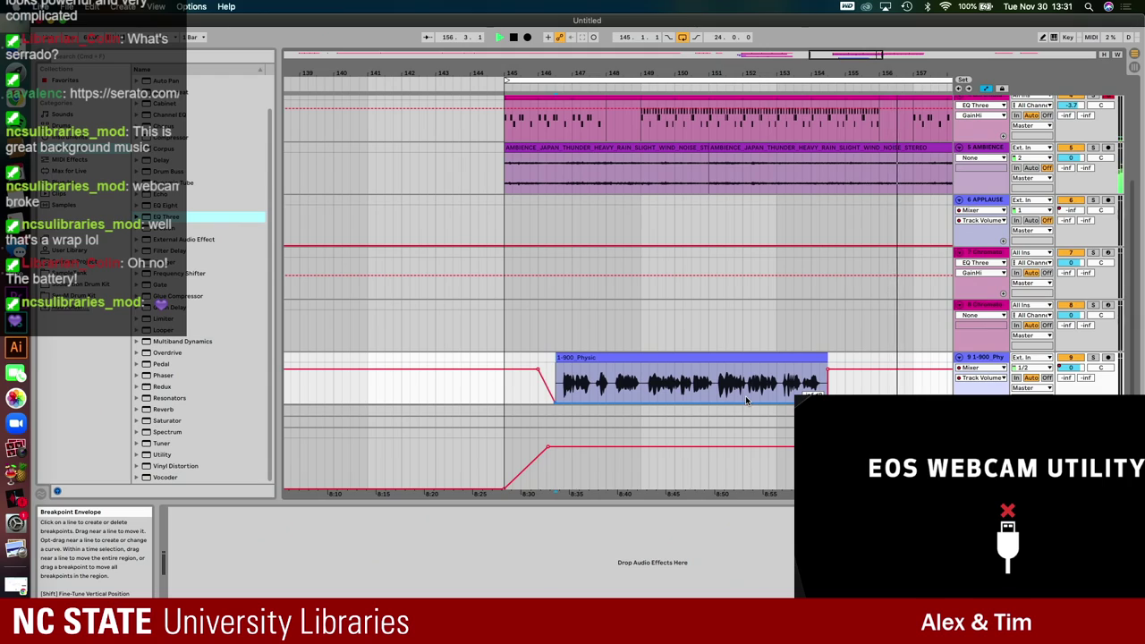
drag(745, 401, 745, 388)
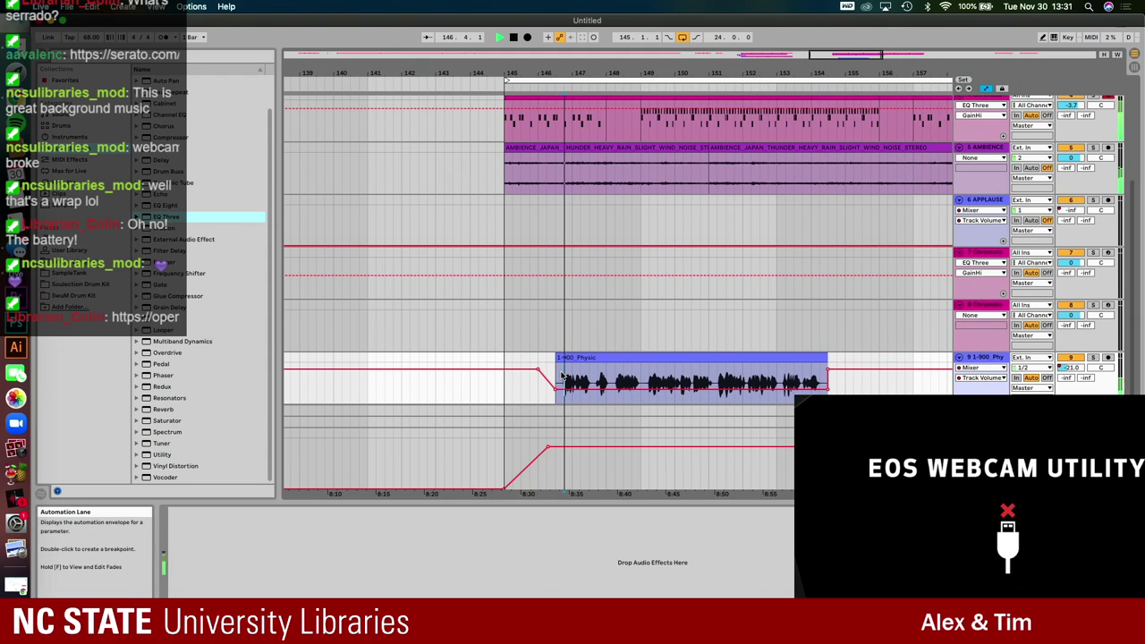
mouse_move(666, 392)
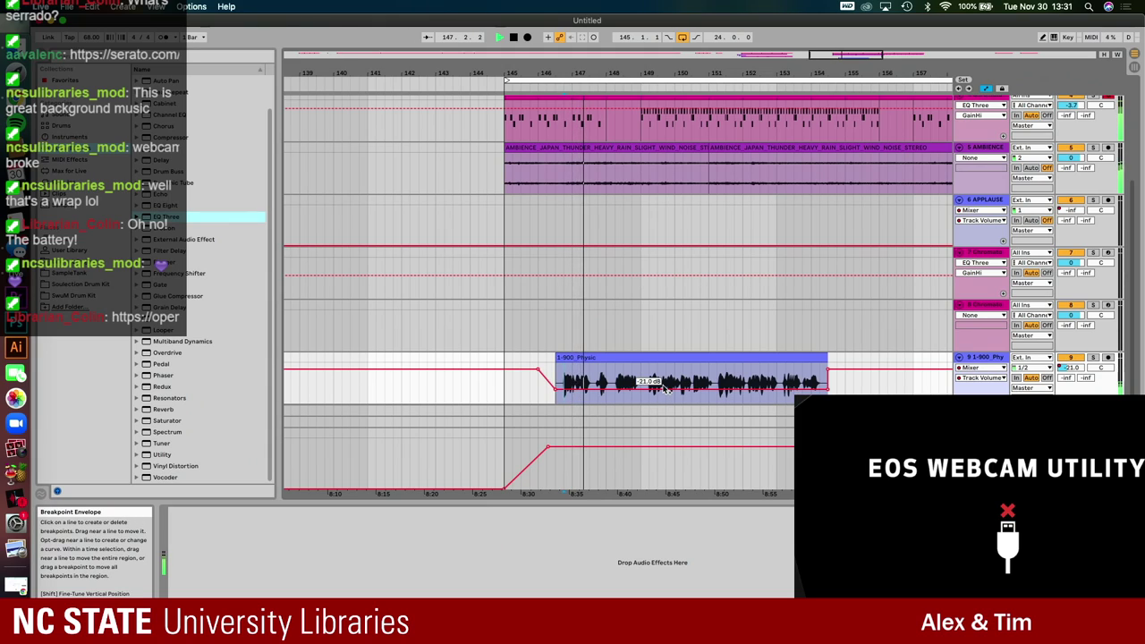
drag(665, 396, 666, 375)
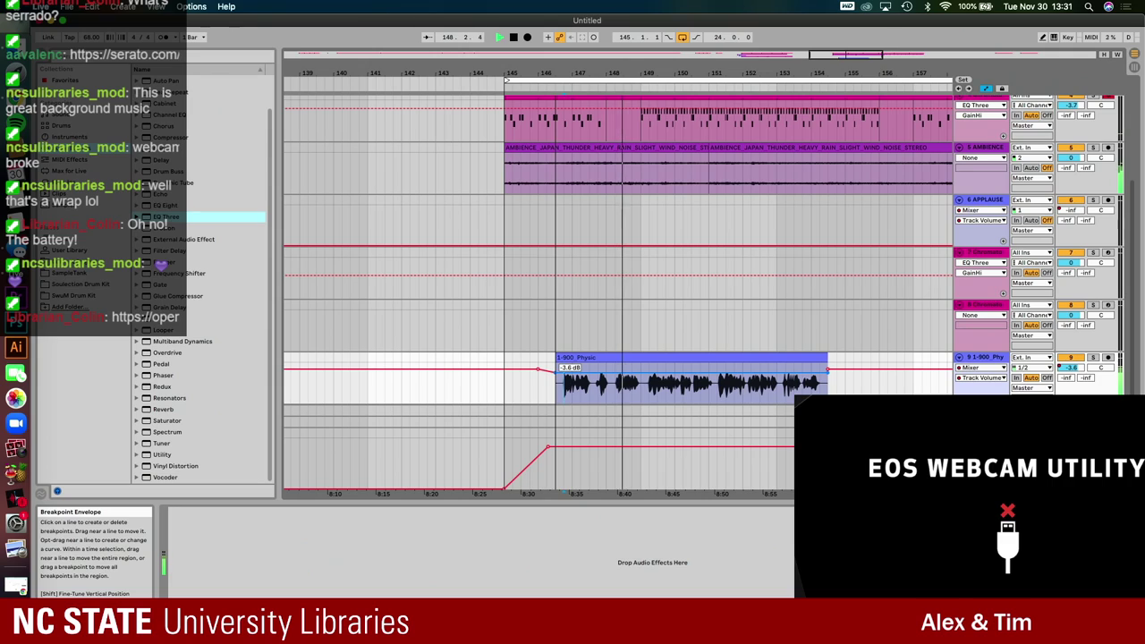
- Open the 1-900_Physic clip's sample settings, turn off Warp and play the clip back
key(space)
click(668, 357)
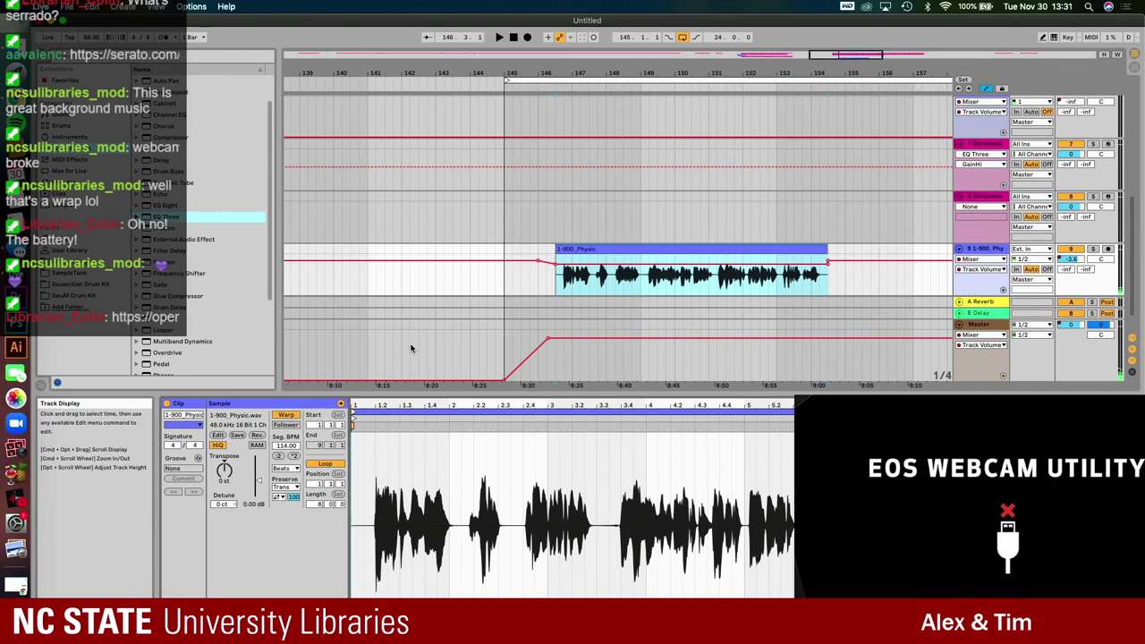
key(super+z)
key(space)
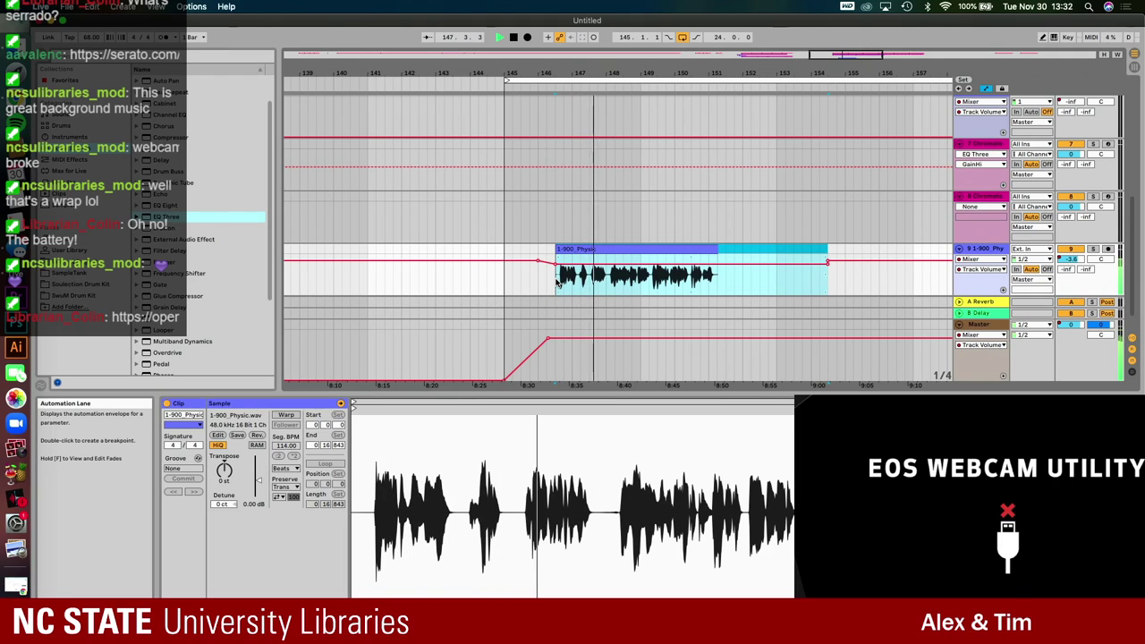
- Transpose the 1-900_Physic clip to -2 semitones and raise its track's volume automation to -1.0 dB
key(space)
drag(223, 469, 223, 476)
key(space)
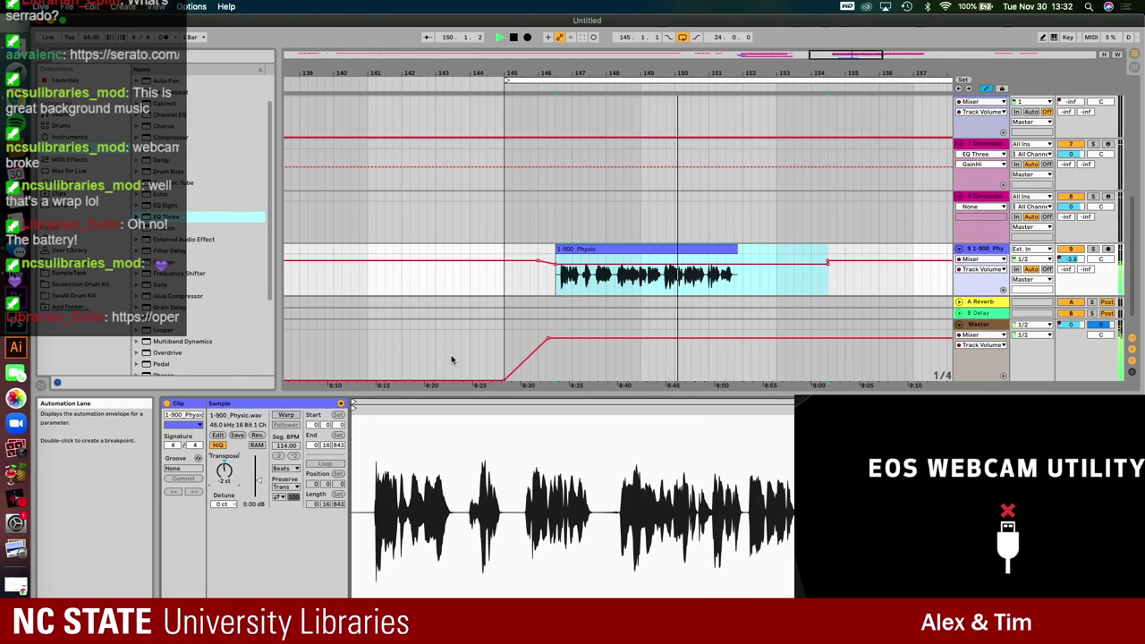
drag(594, 273, 596, 272)
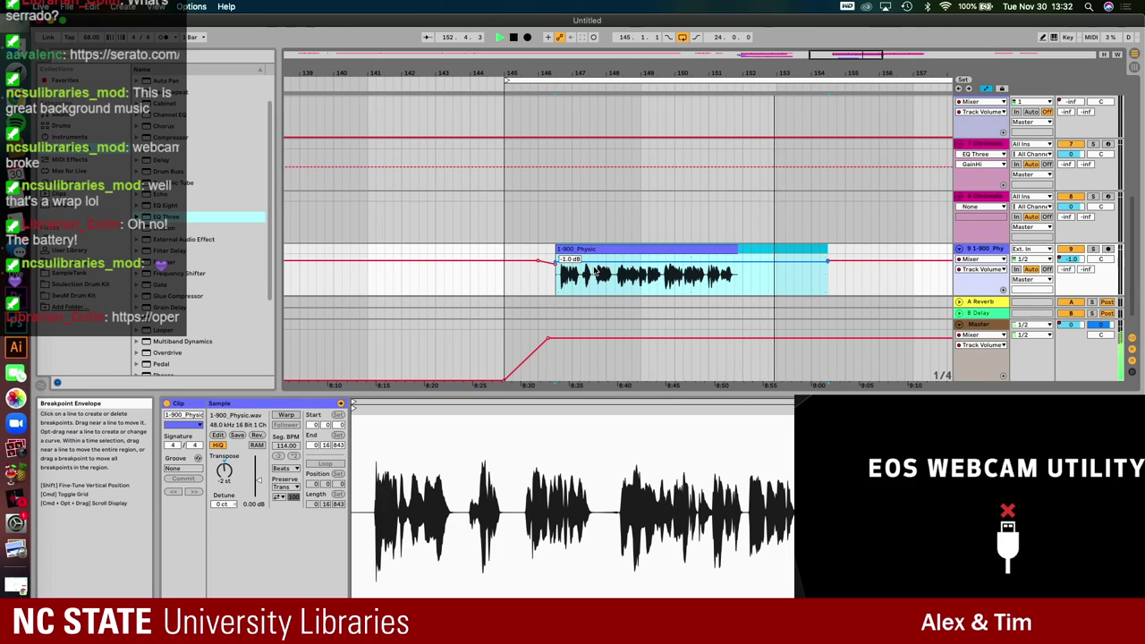
- Extend the rain AMBIENCE audio on its track so that it continues to bar 169
scroll(771, 280, right, 5)
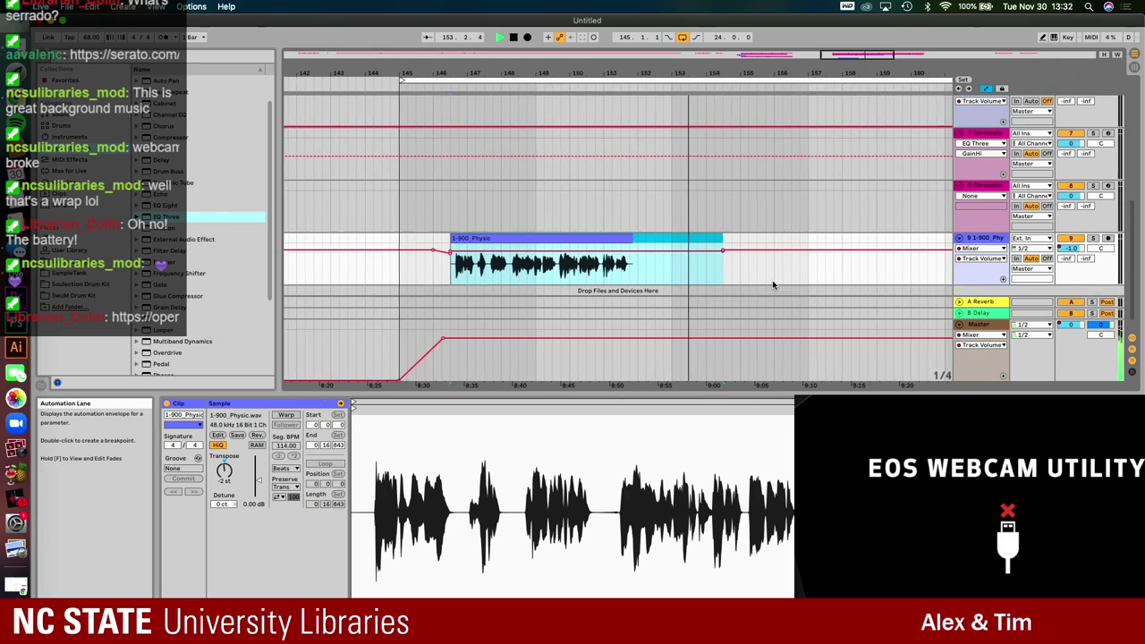
scroll(772, 280, down, 5)
scroll(771, 279, up, 5)
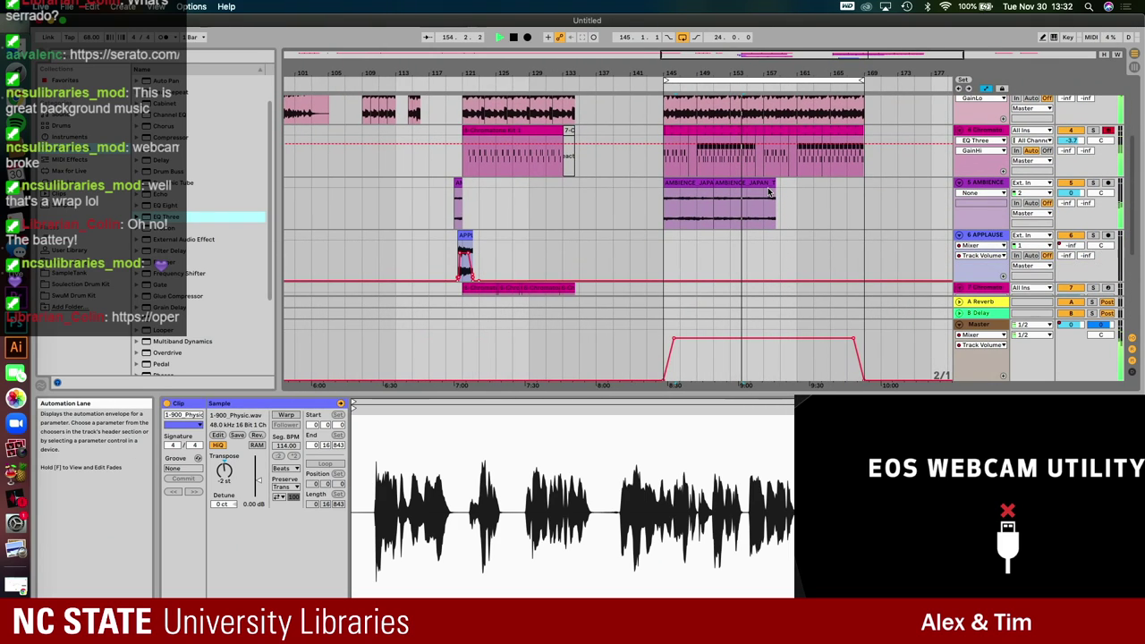
drag(773, 188, 864, 185)
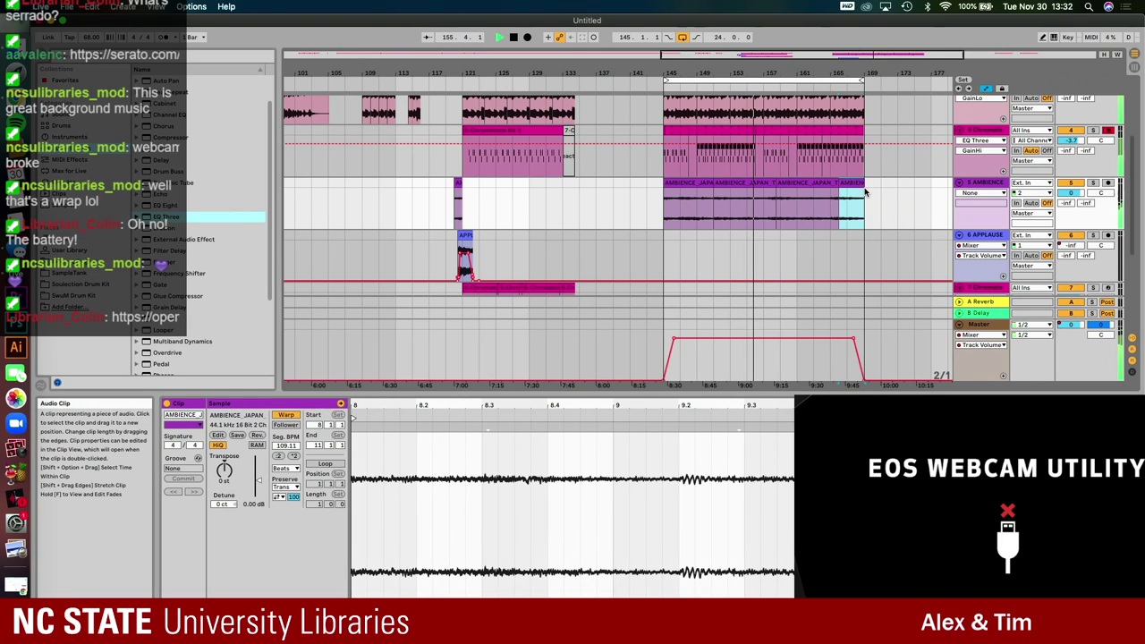
- Hide the automation lanes and examine the lower tracks around the 1-900_Physic clip
key(a)
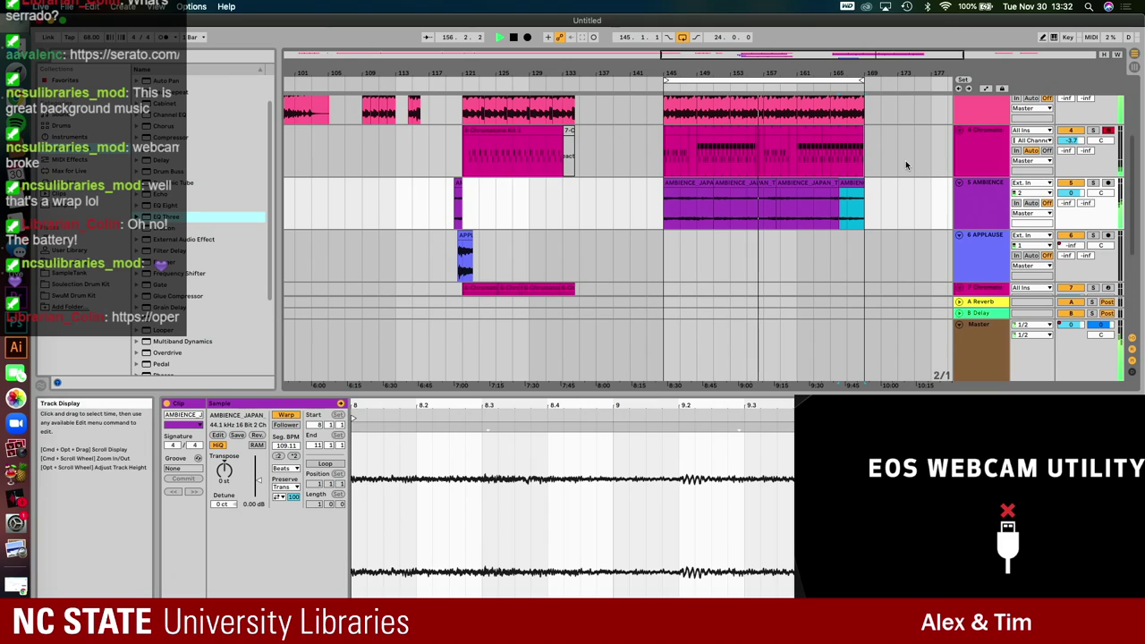
scroll(904, 161, down, 5)
scroll(904, 164, down, 2)
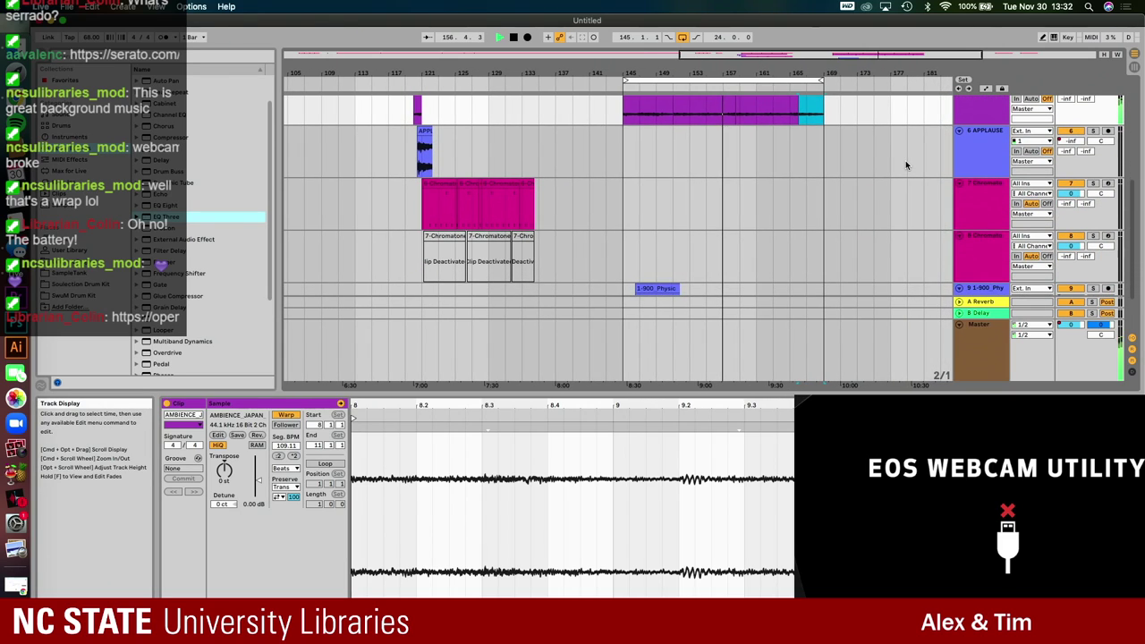
scroll(905, 164, down, 3)
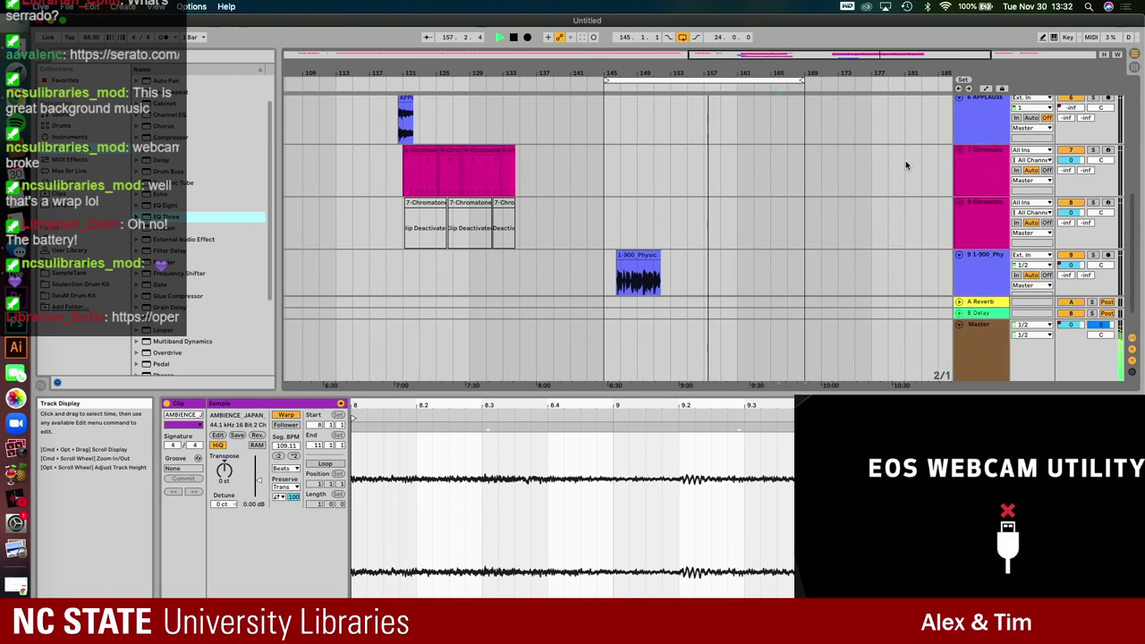
scroll(896, 162, down, 2)
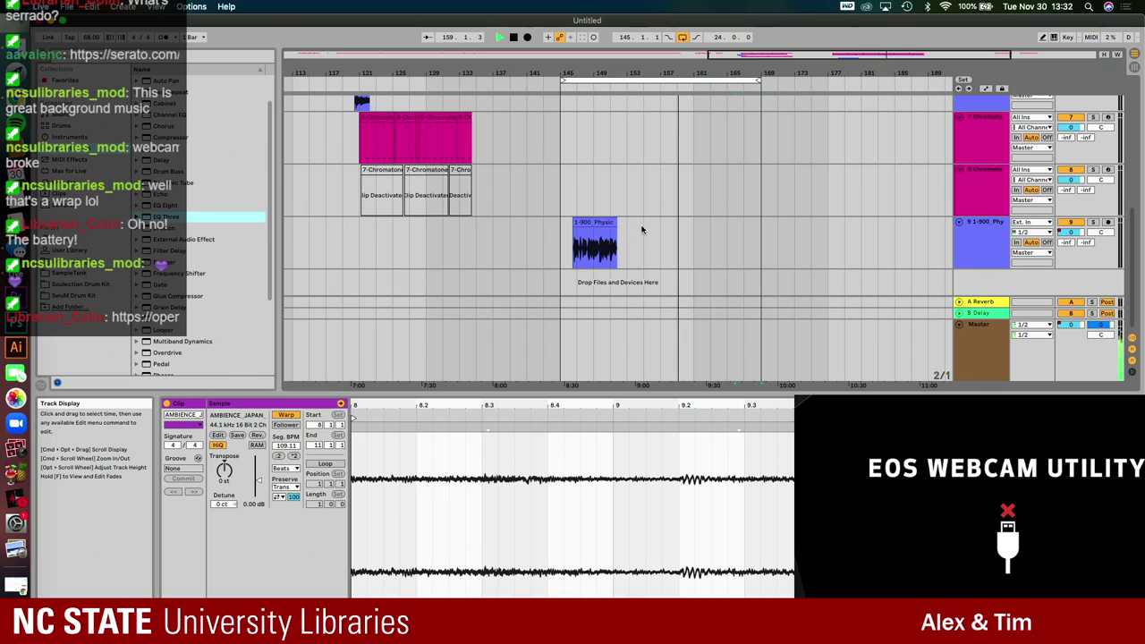
scroll(642, 229, up, 2)
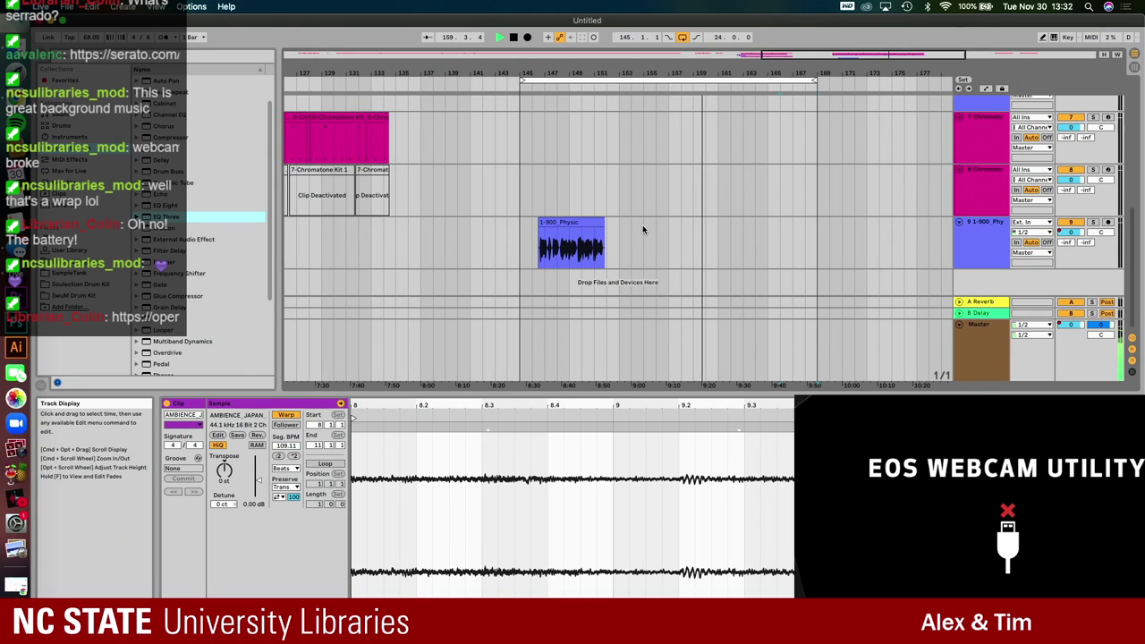
scroll(642, 229, up, 1)
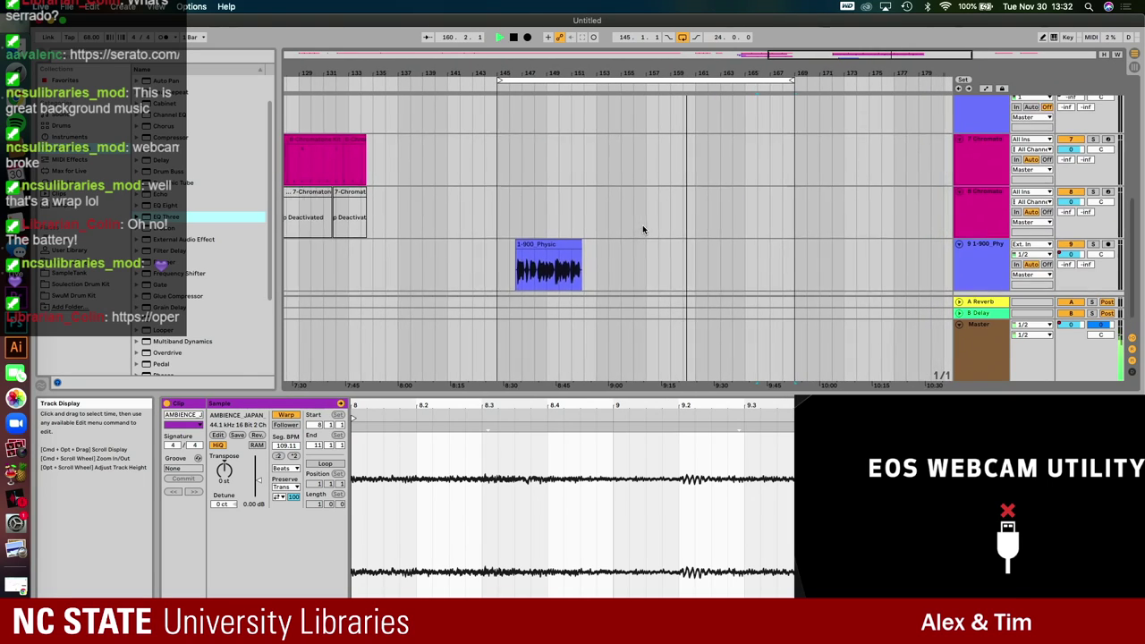